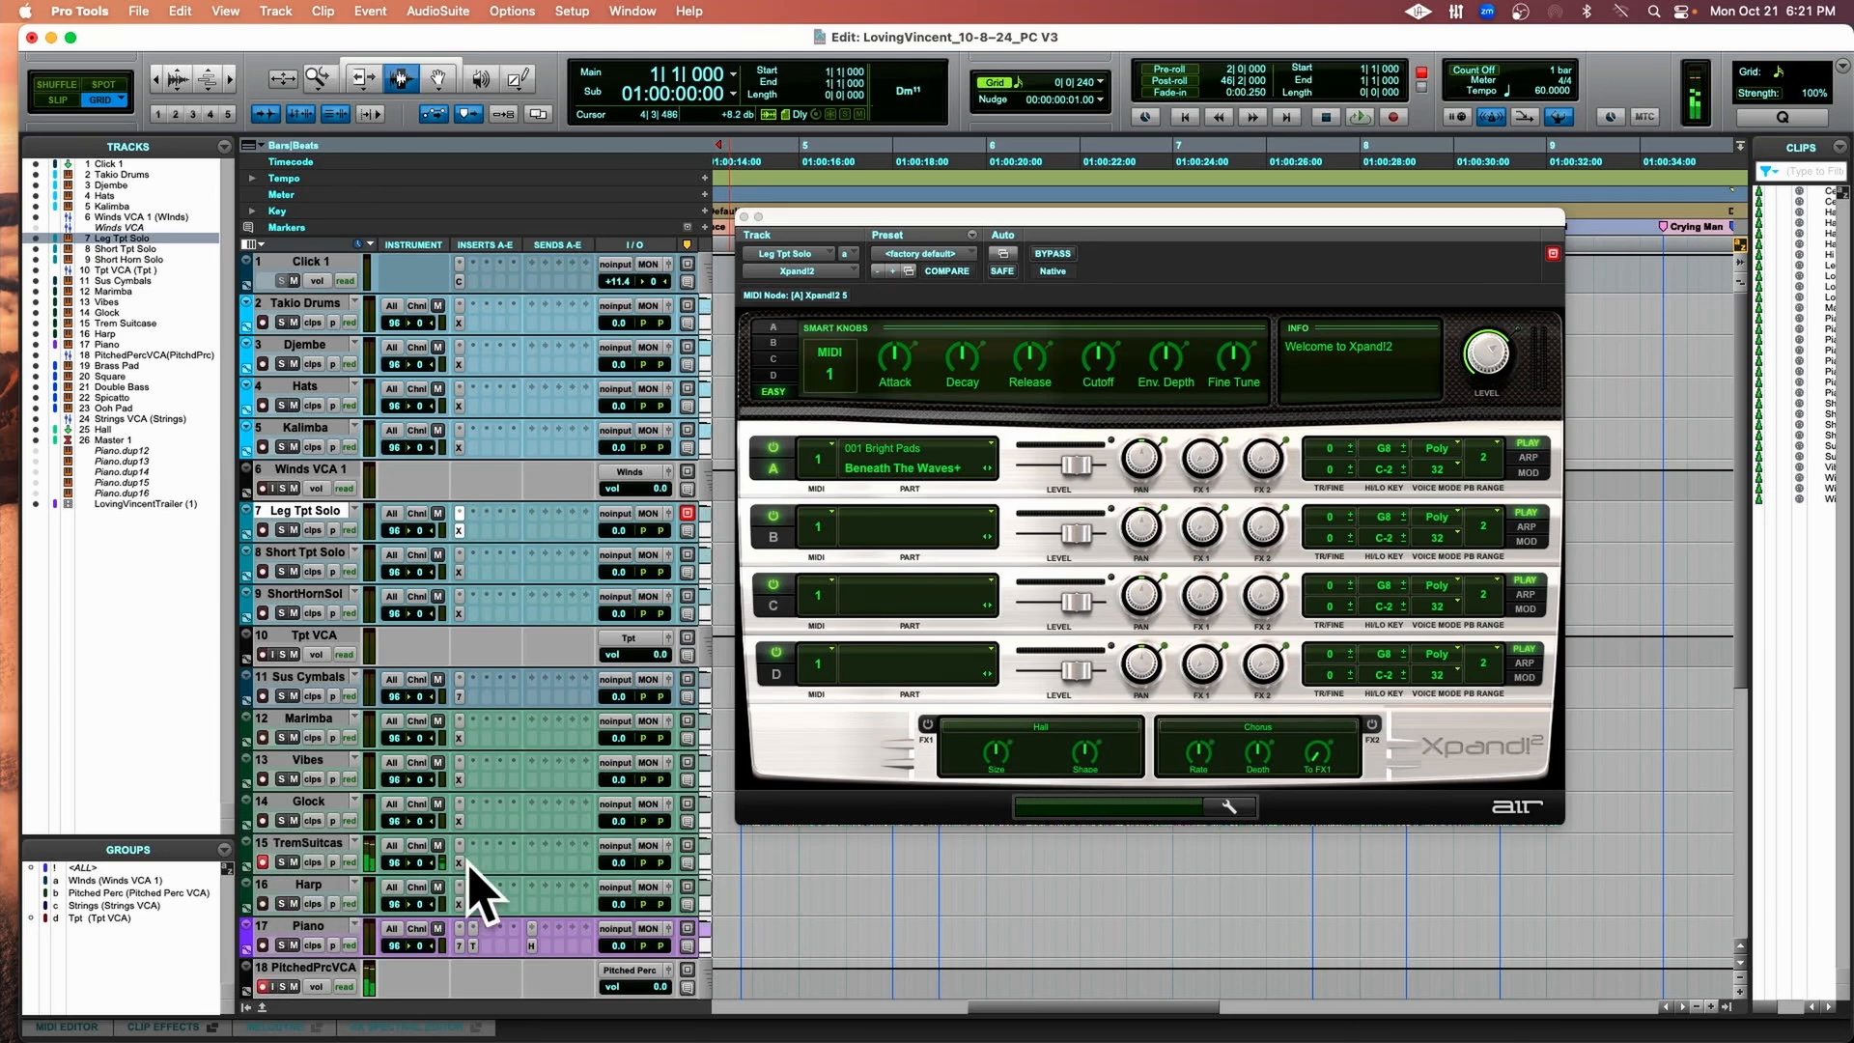
# Record-enable the Ooh Pad track to audition its sound.
pyautogui.scroll(-7, 474, 889)
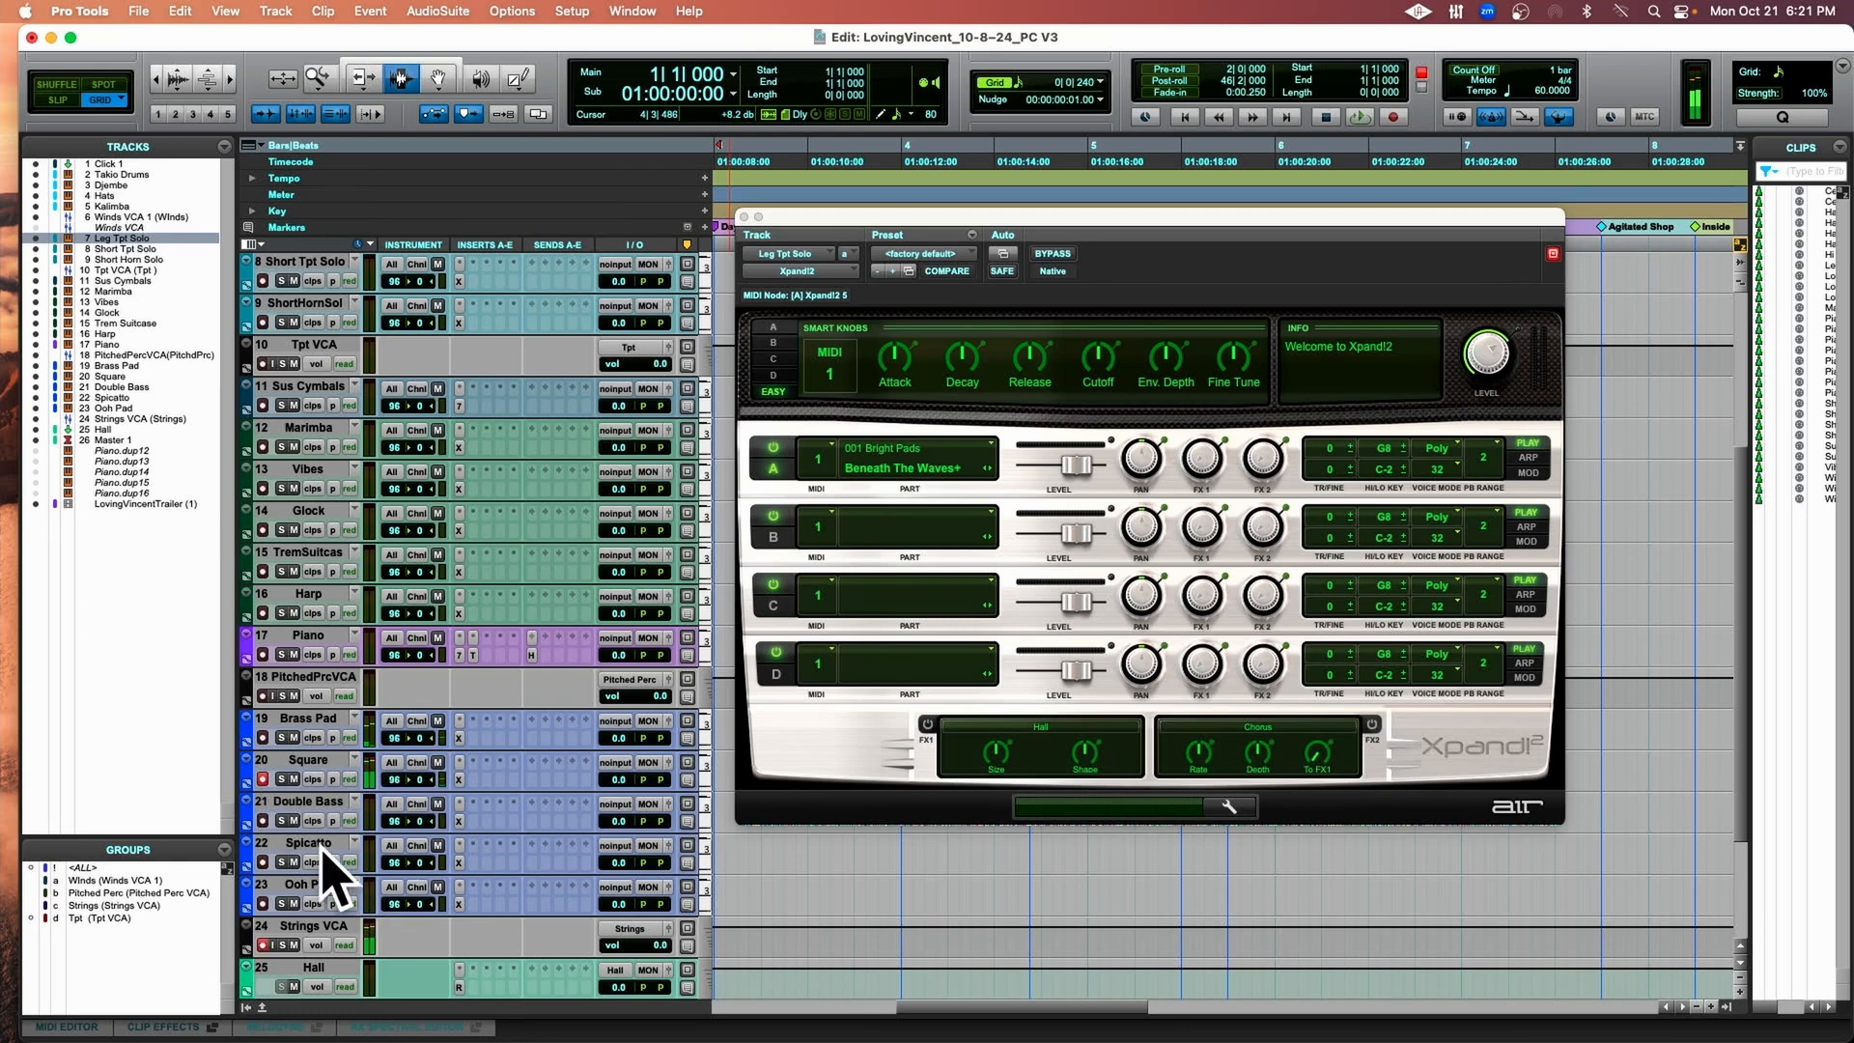
pyautogui.click(263, 904)
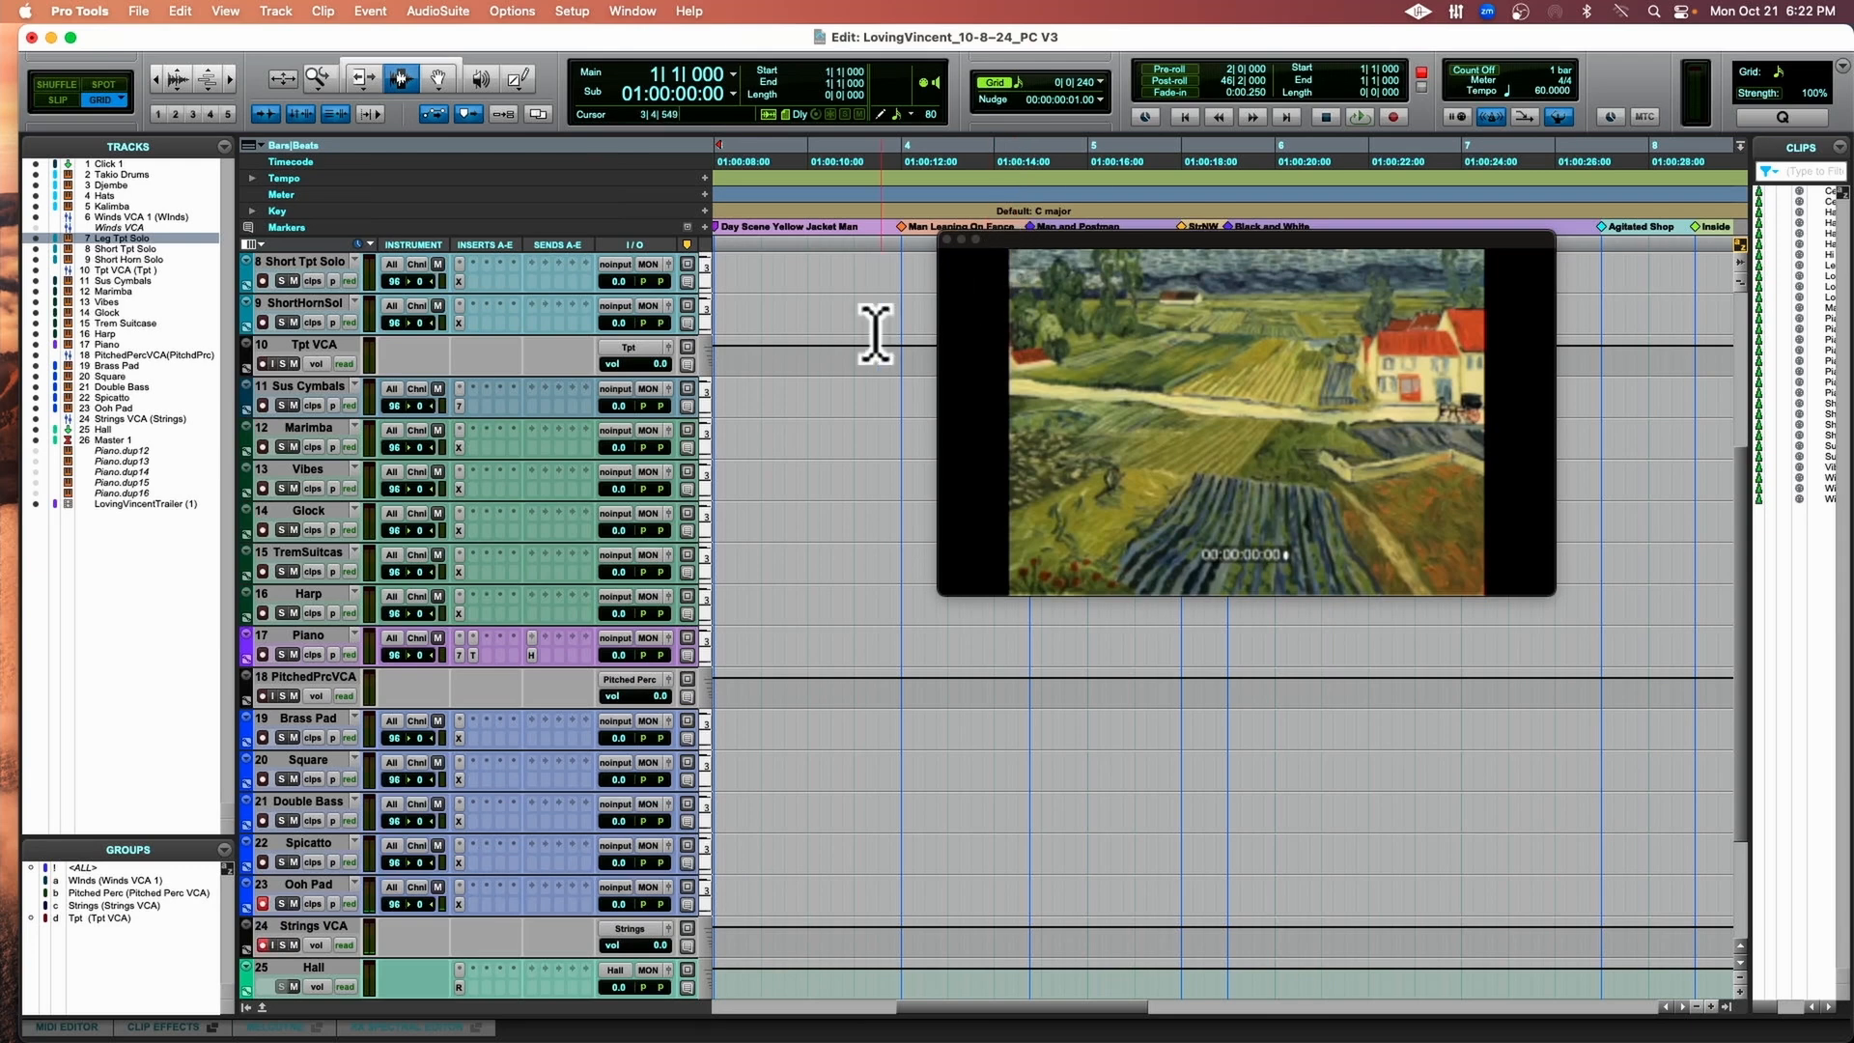
# Record a MIDI part on the Trem Suitcase track starting at bar 0, running past the Film Open marker.
pyautogui.hscroll(-3, 875, 334)
pyautogui.hscroll(-5, 875, 334)
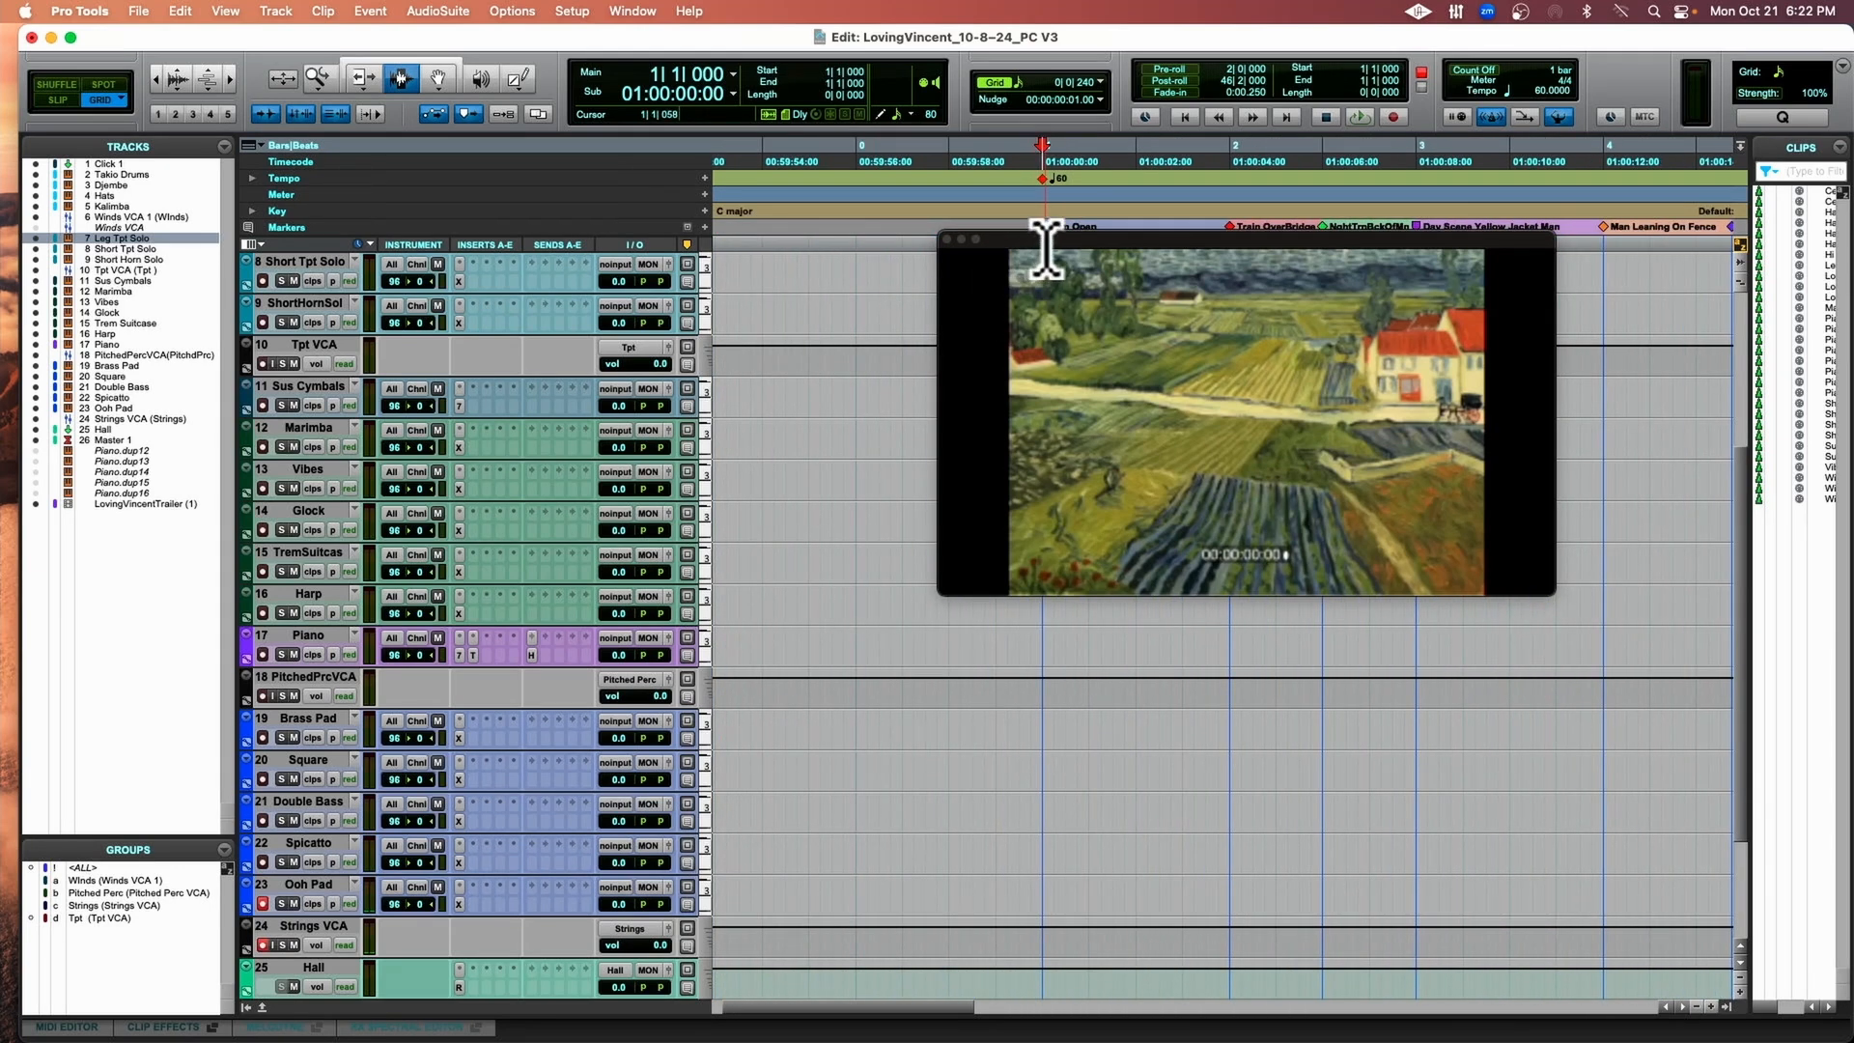
pyautogui.moveTo(1043, 257); pyautogui.dragTo(826, 449)
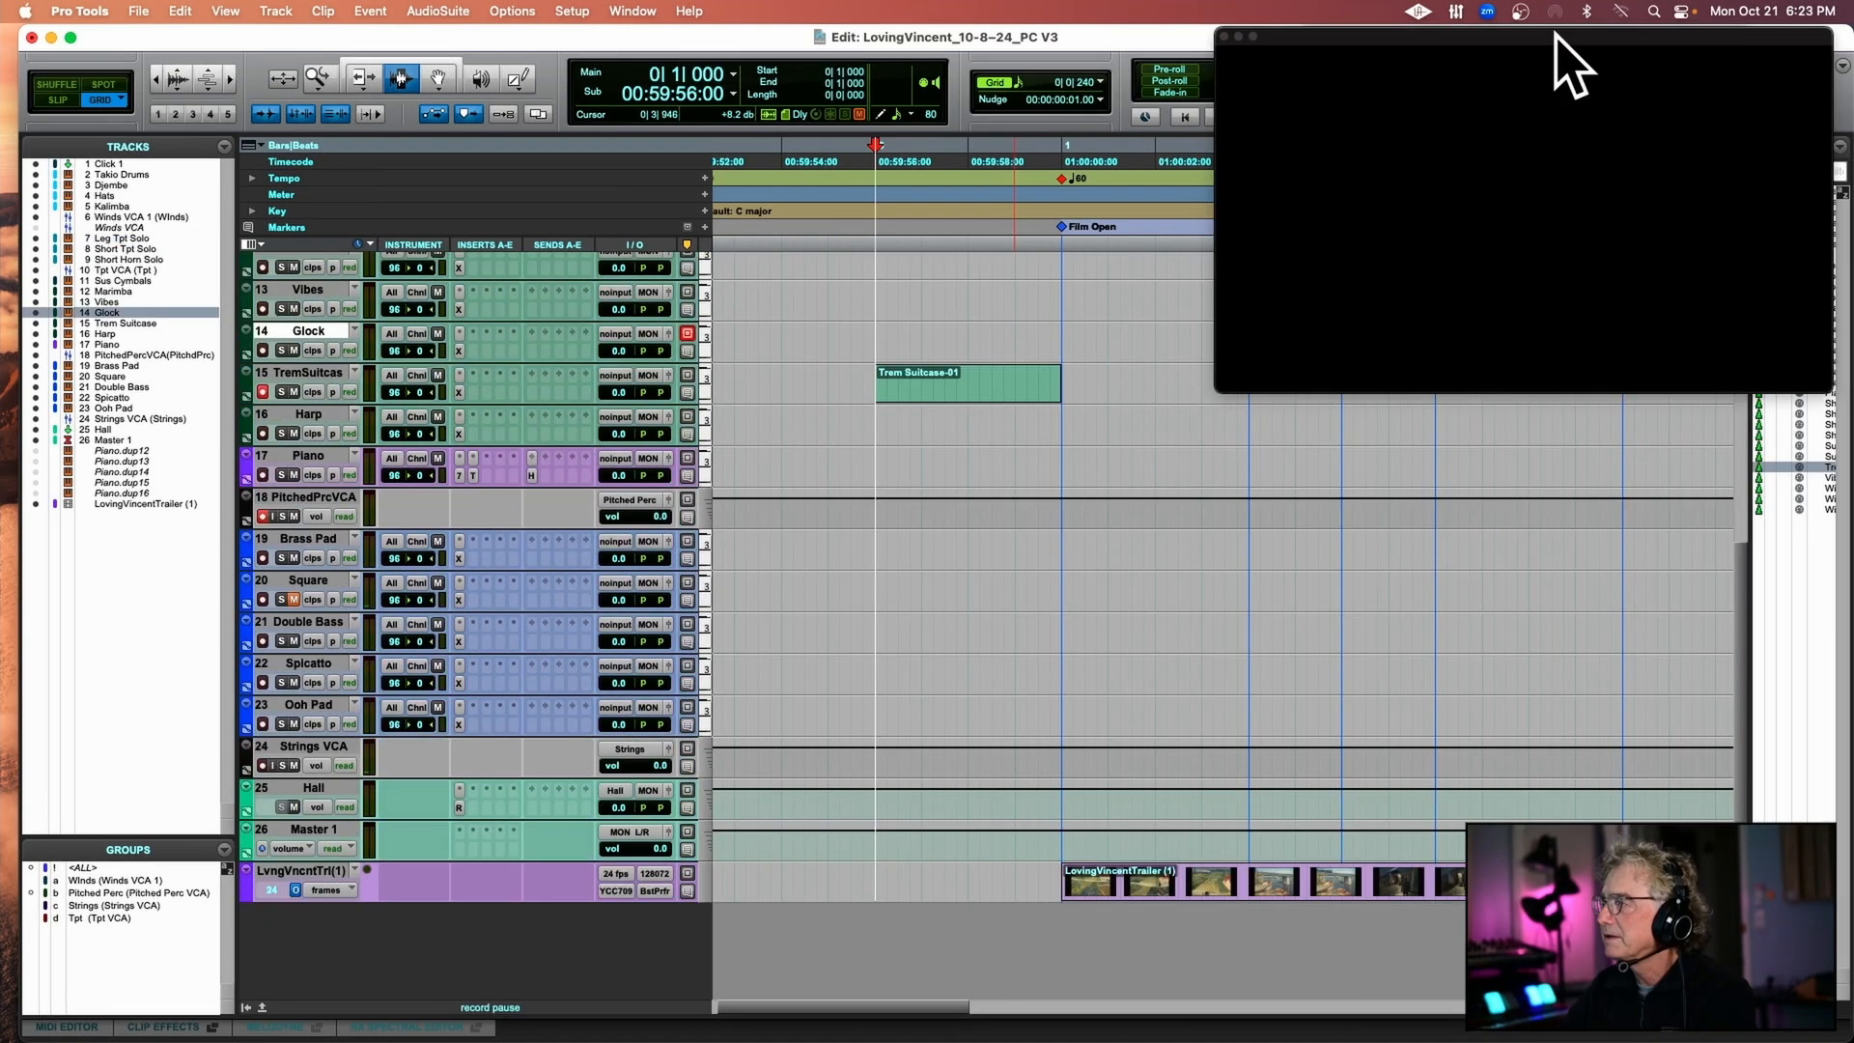
pyautogui.press('super+space')
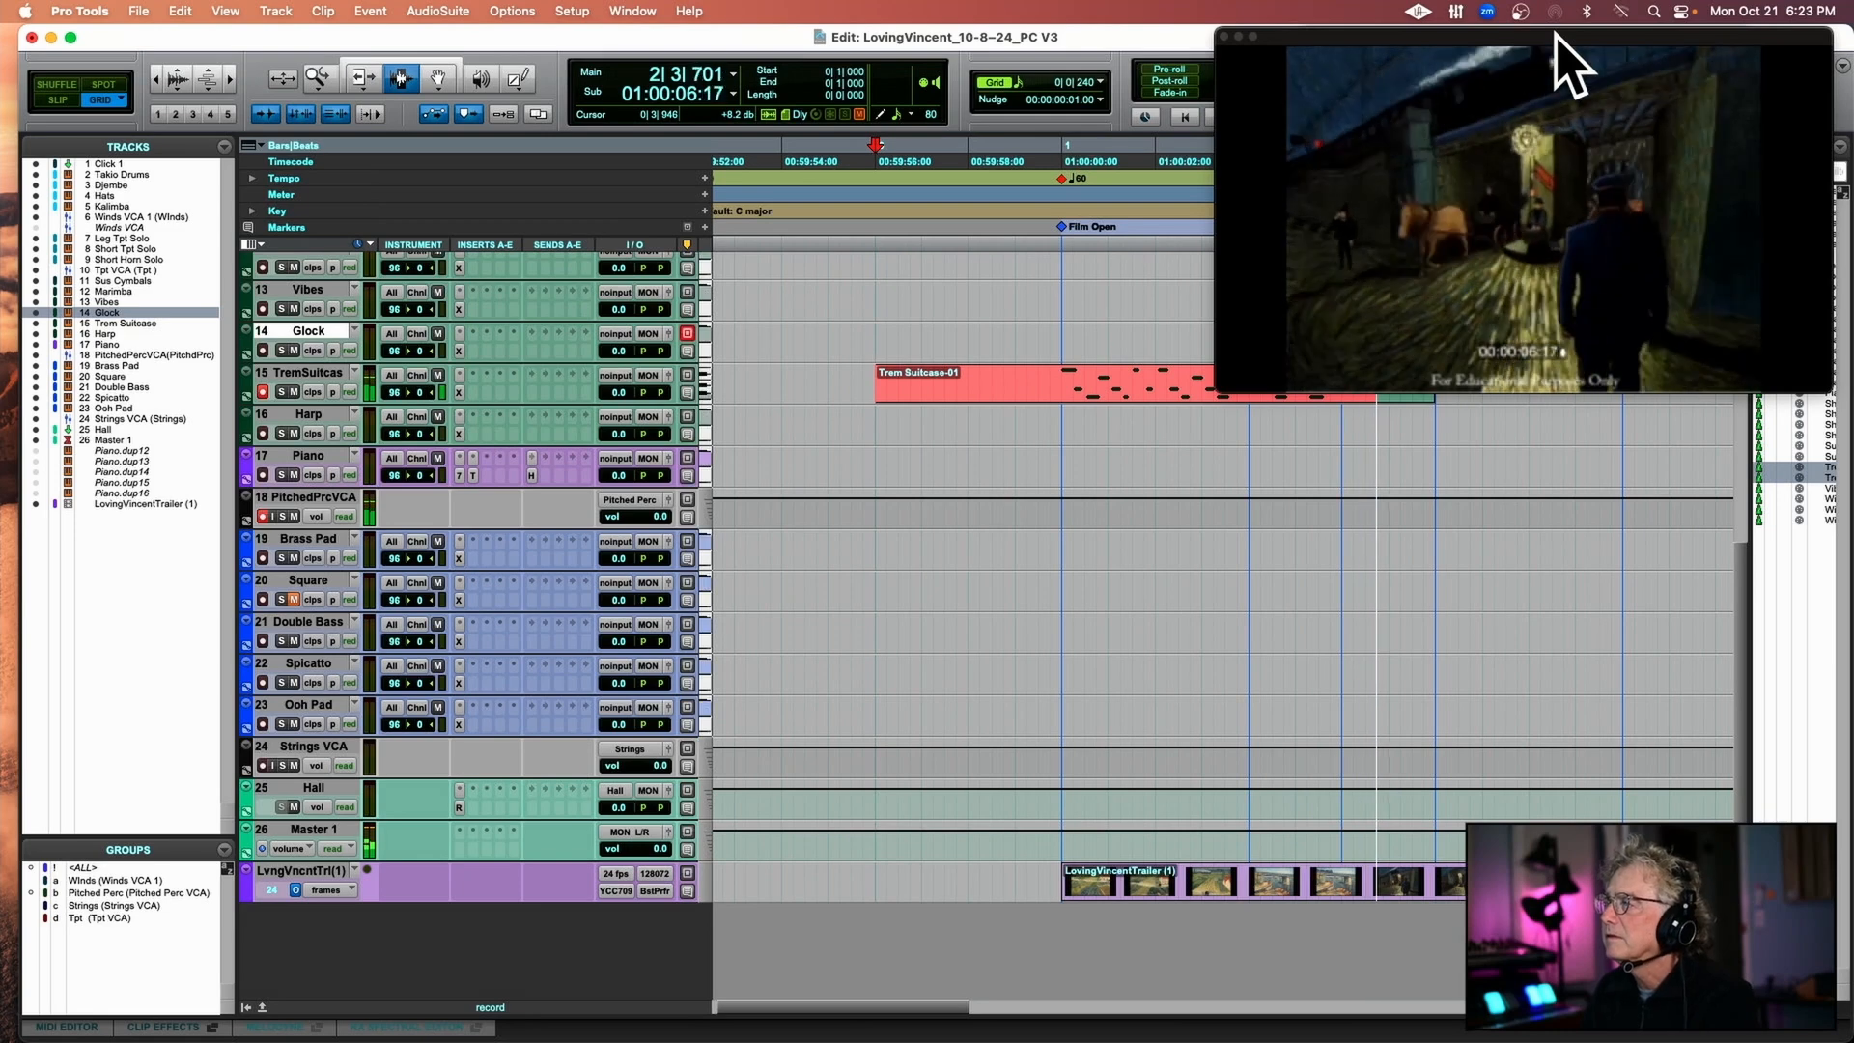
pyautogui.press('space')
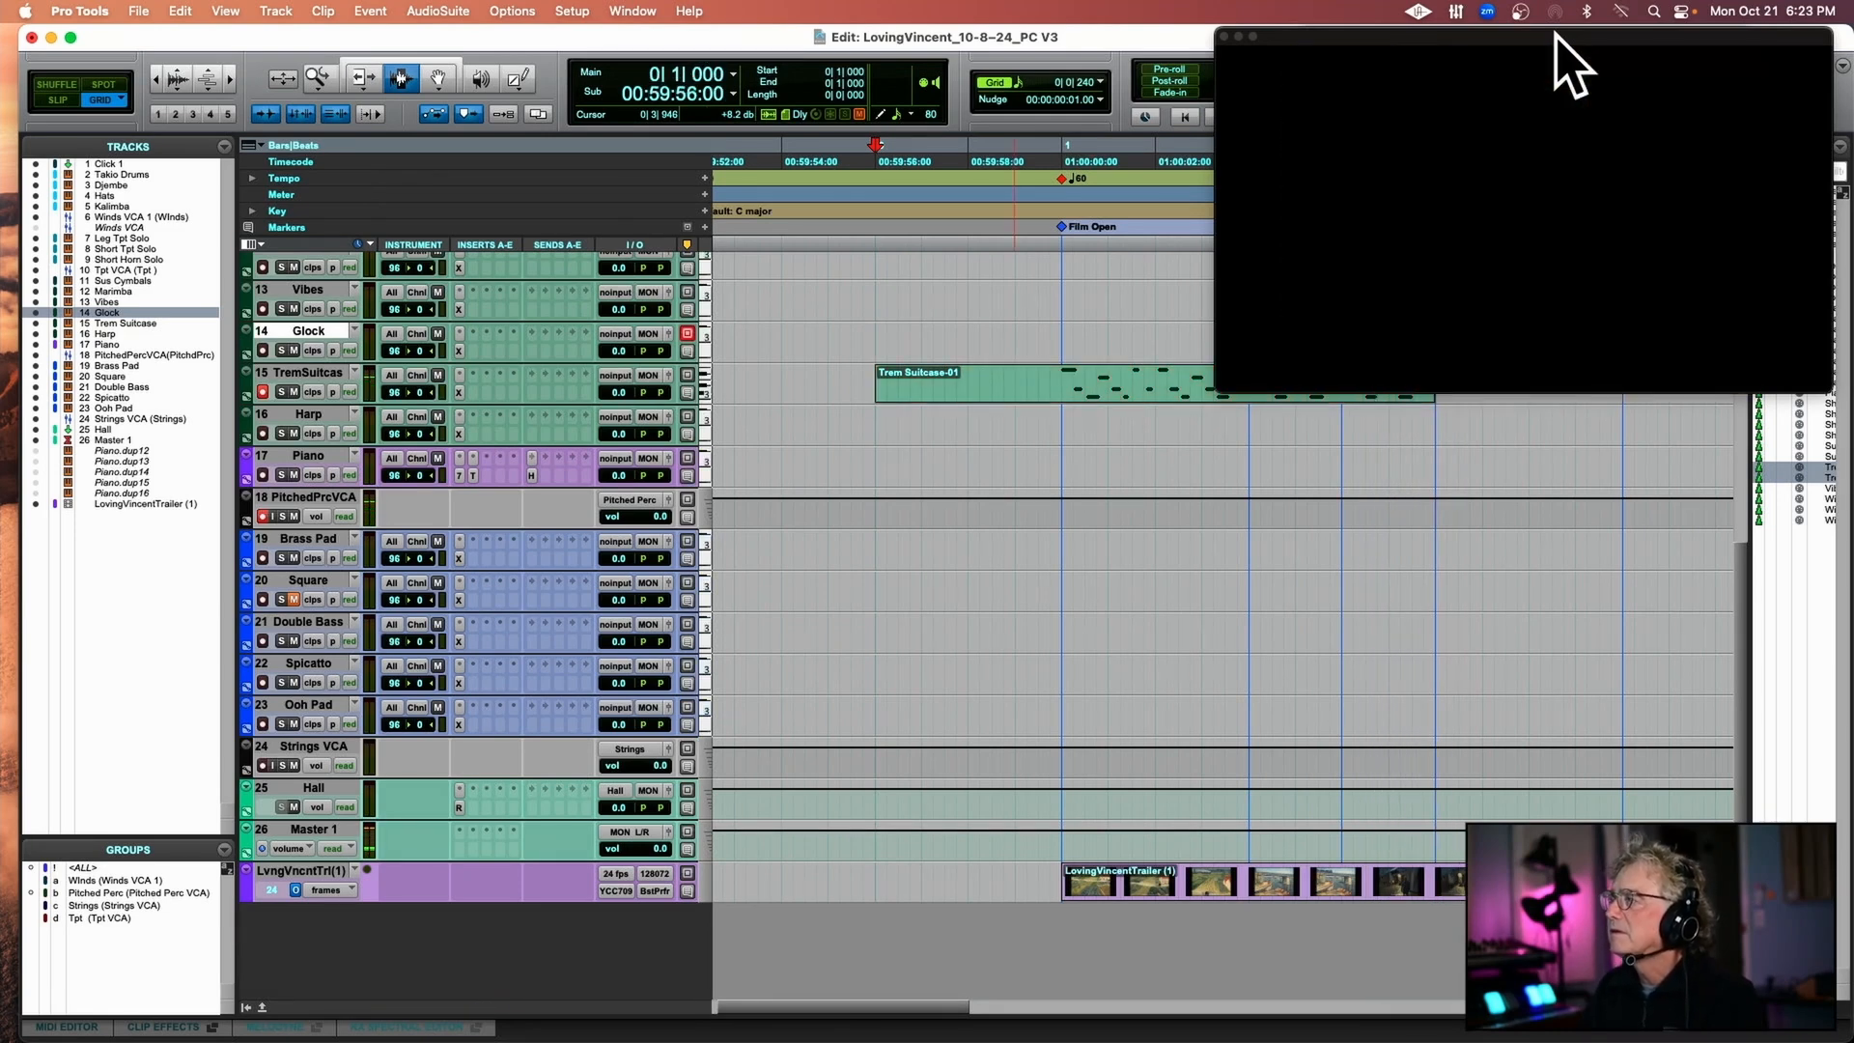
# Quantize the Trem Suitcase clip to a 1/16 note grid with a strength of 81, preserving note duration.
pyautogui.click(1157, 396)
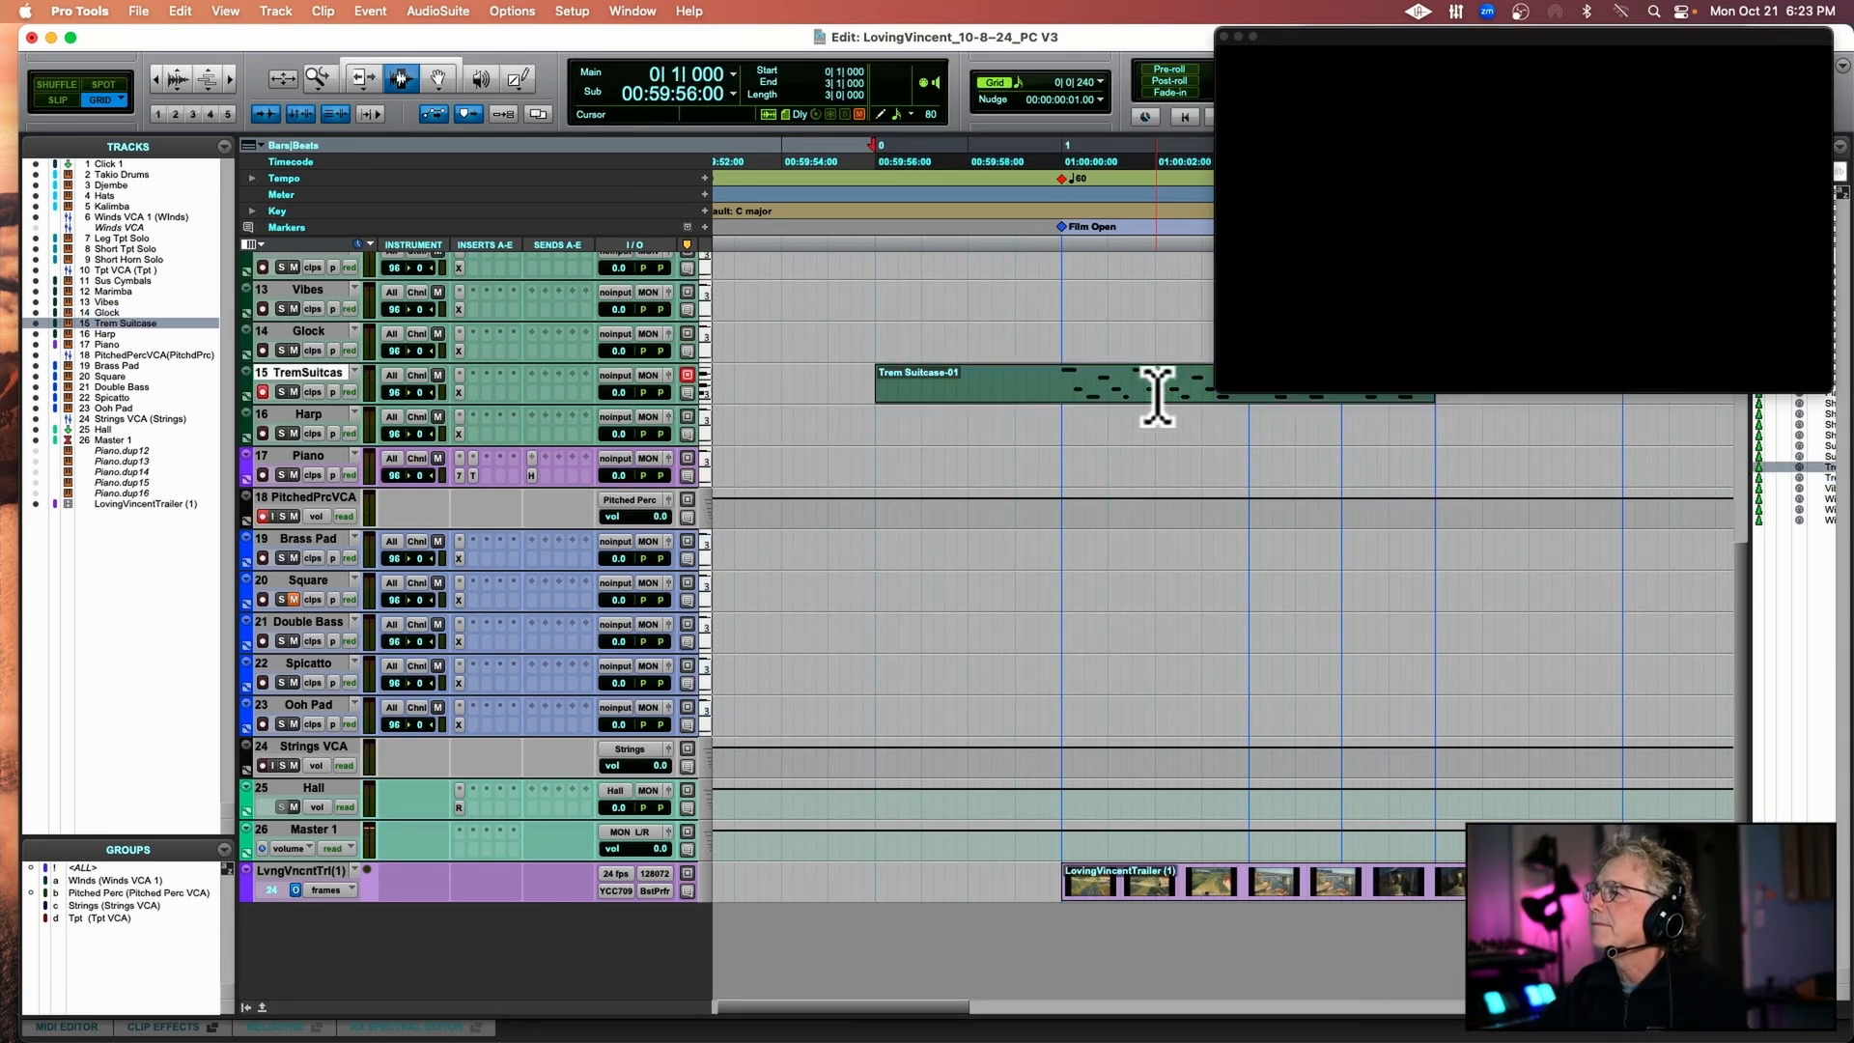
pyautogui.hotkey('alt', '0')
pyautogui.hscroll(3, 1157, 396)
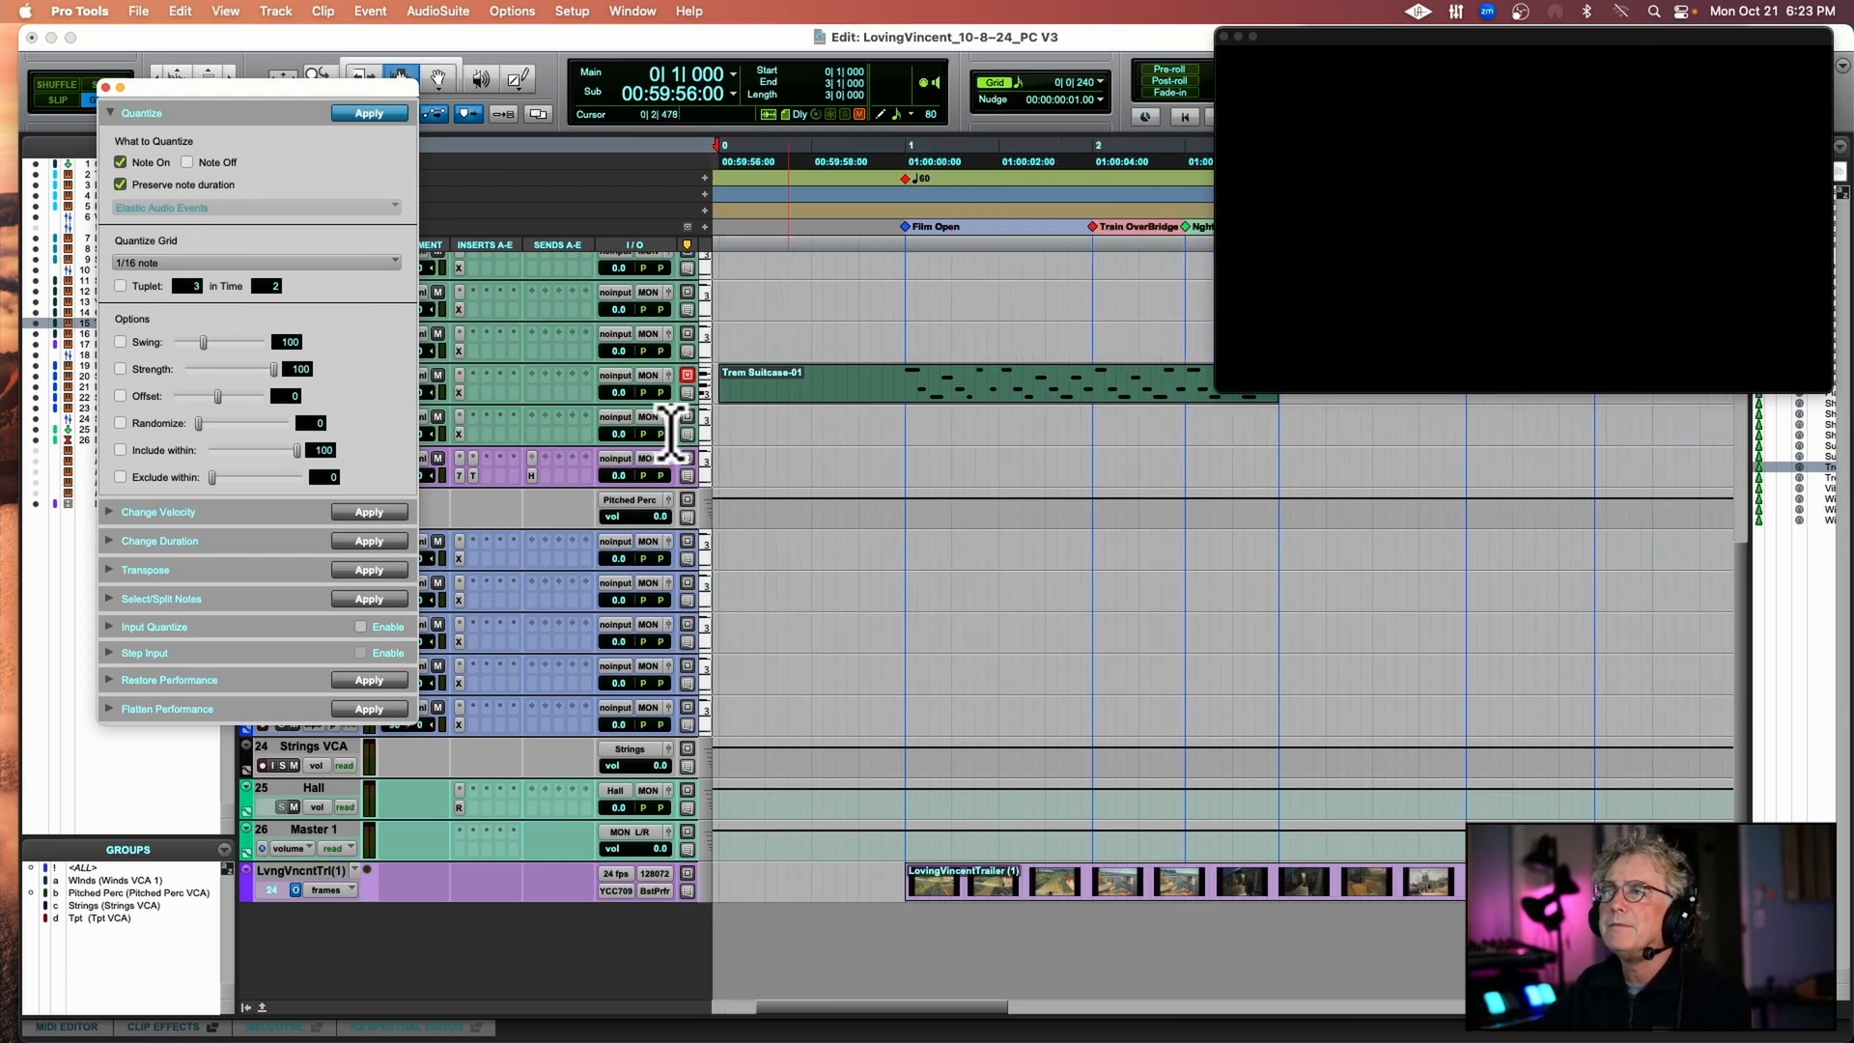
pyautogui.moveTo(279, 372); pyautogui.dragTo(265, 372)
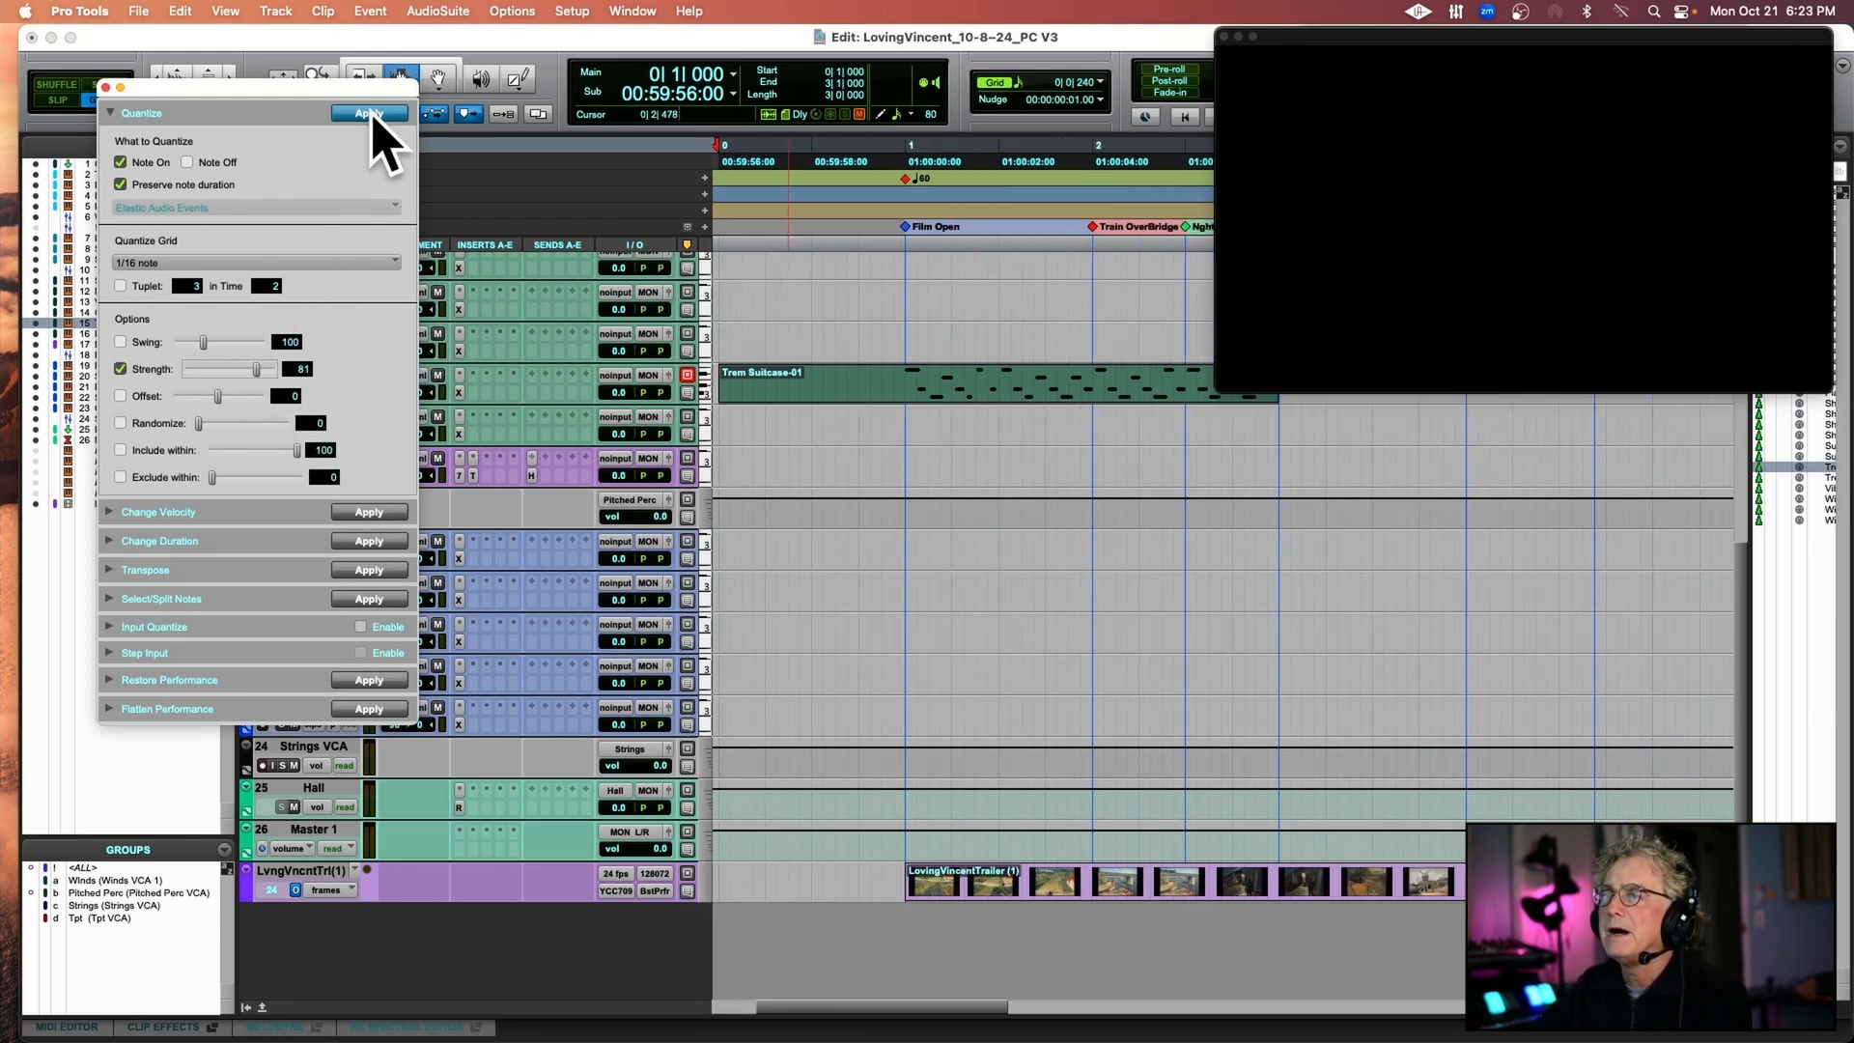
# Close the quantize settings, play back the Trem Suitcase clip from 0|4|480 and record-enable the Brass Pad track.
pyautogui.click(881, 385)
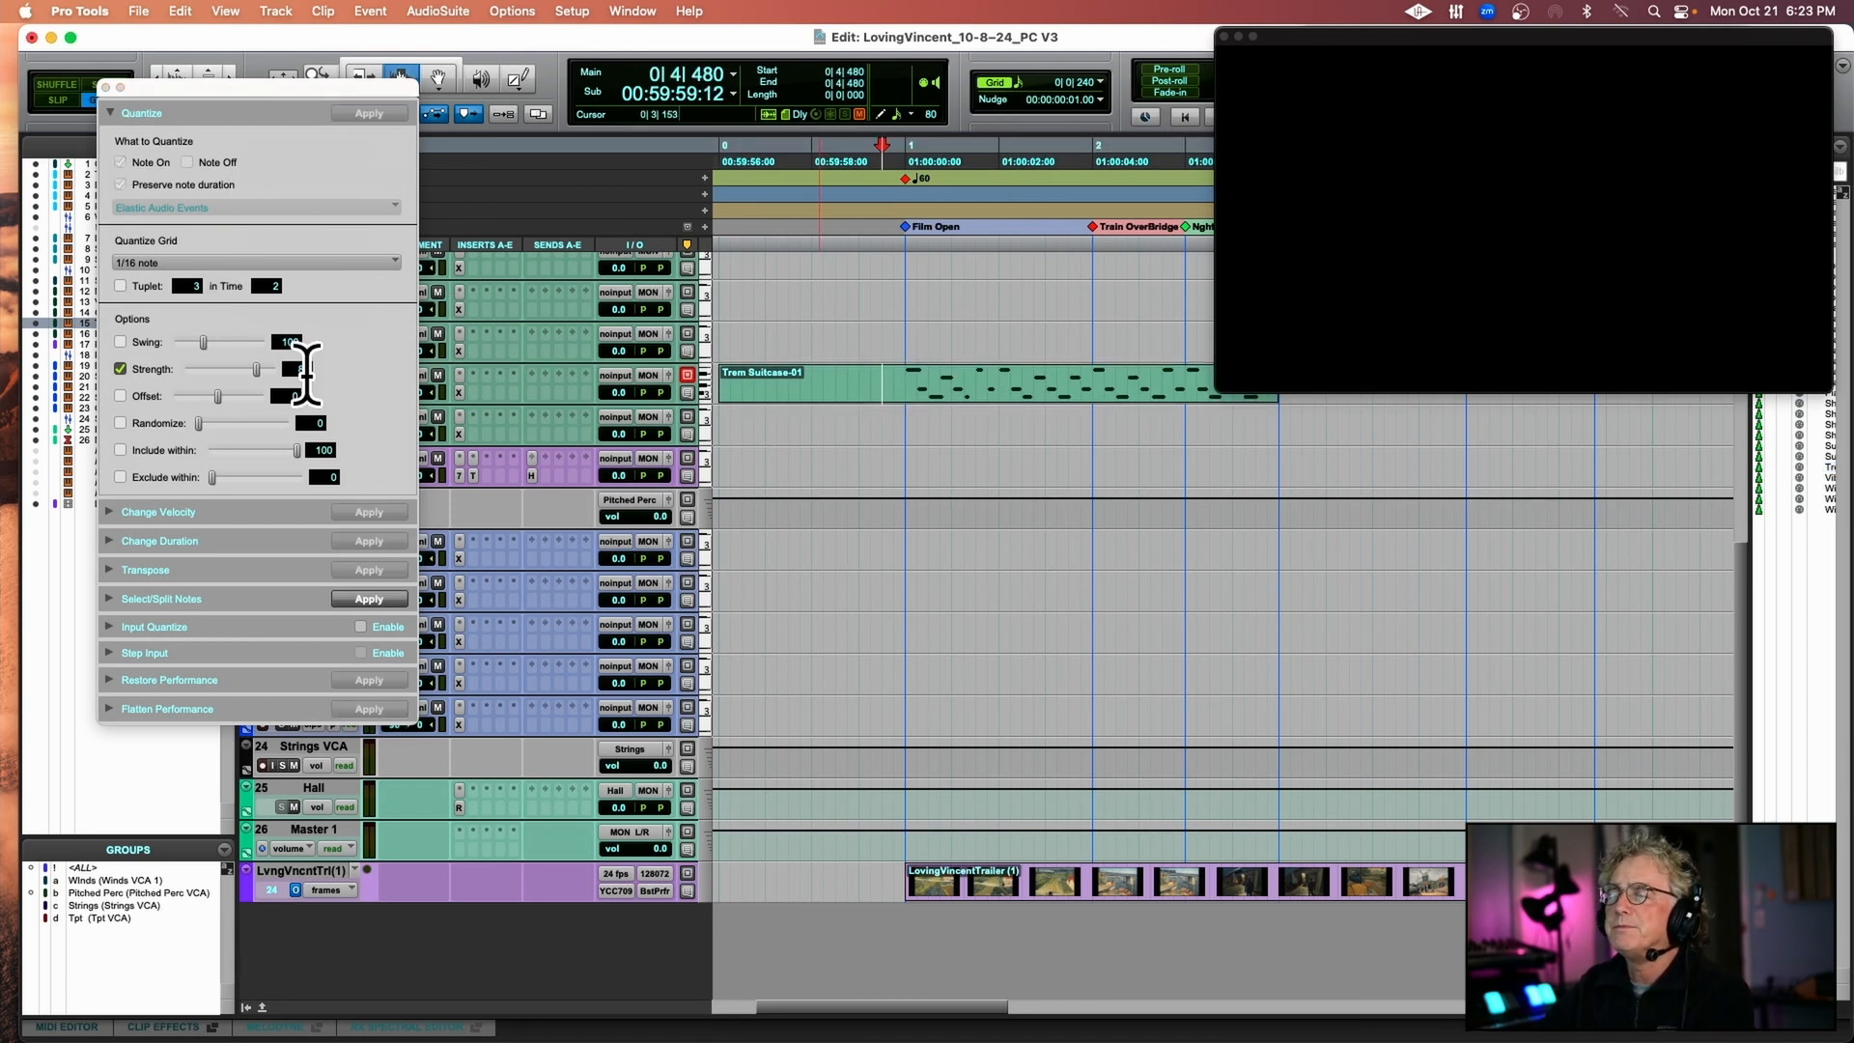
pyautogui.click(106, 87)
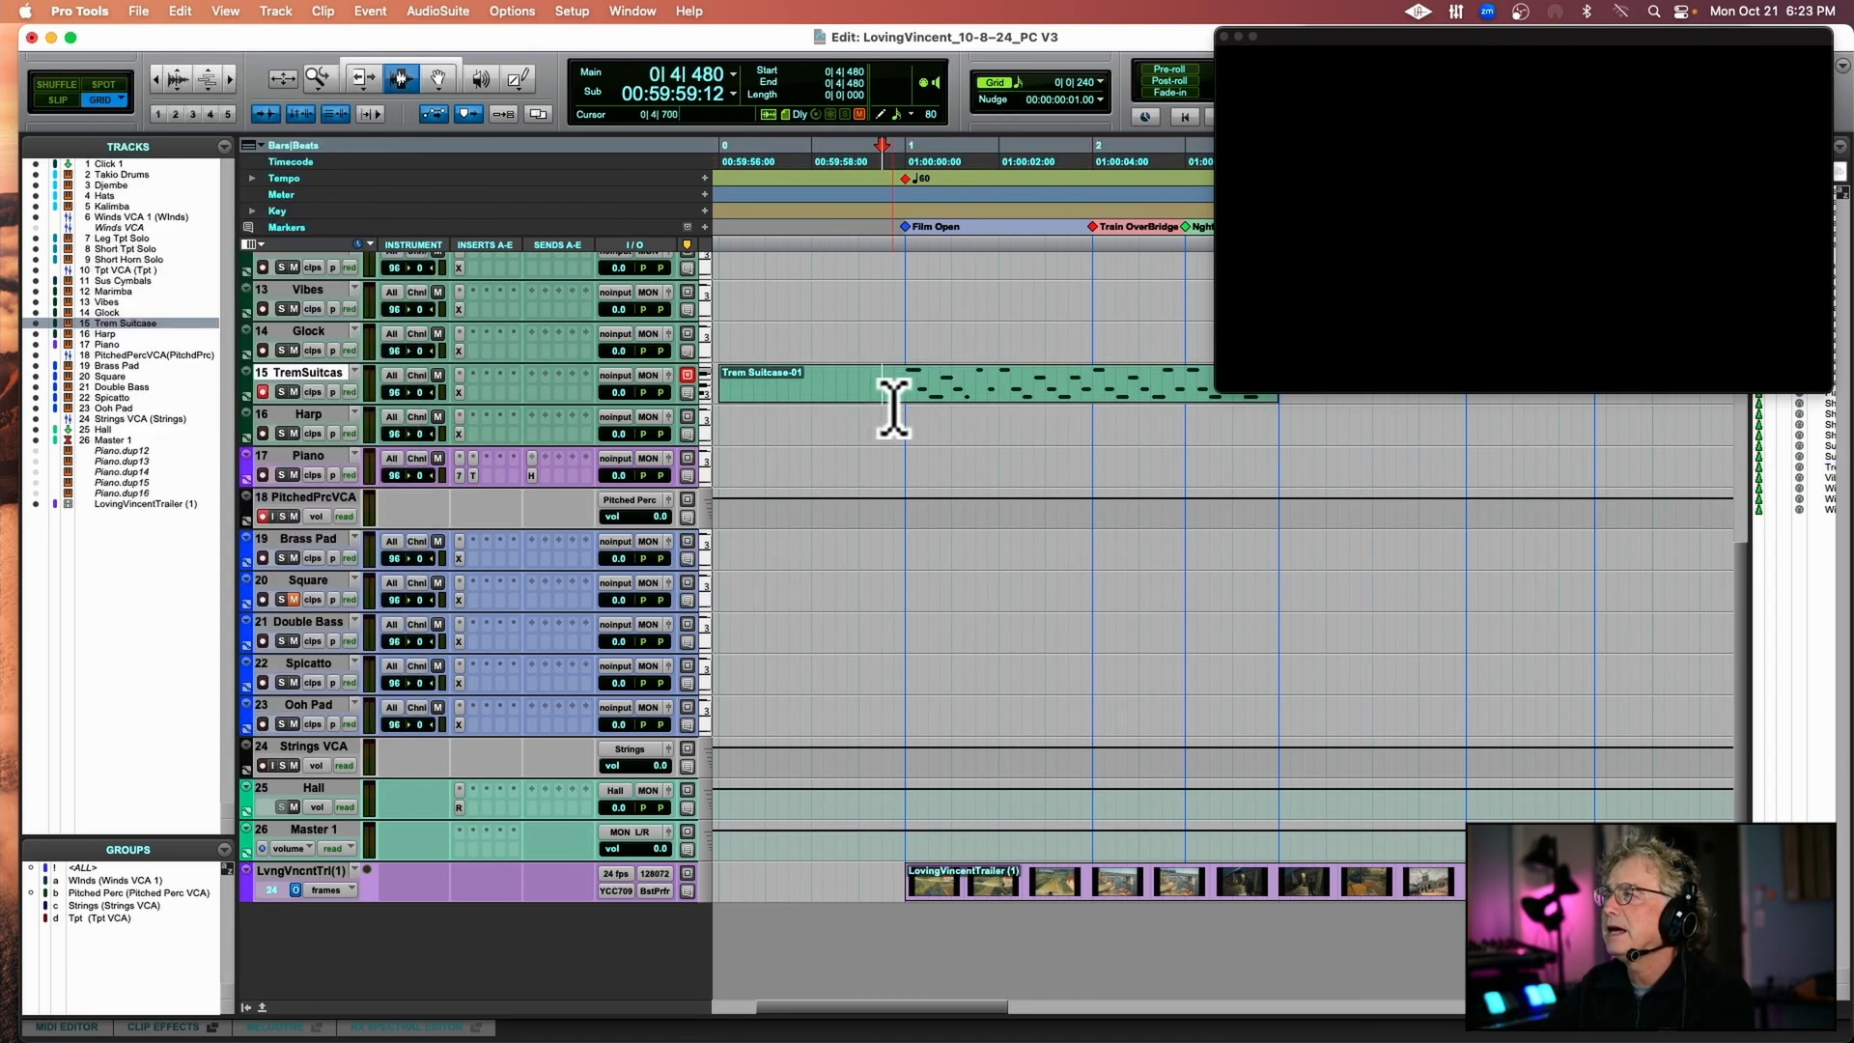
pyautogui.press('space')
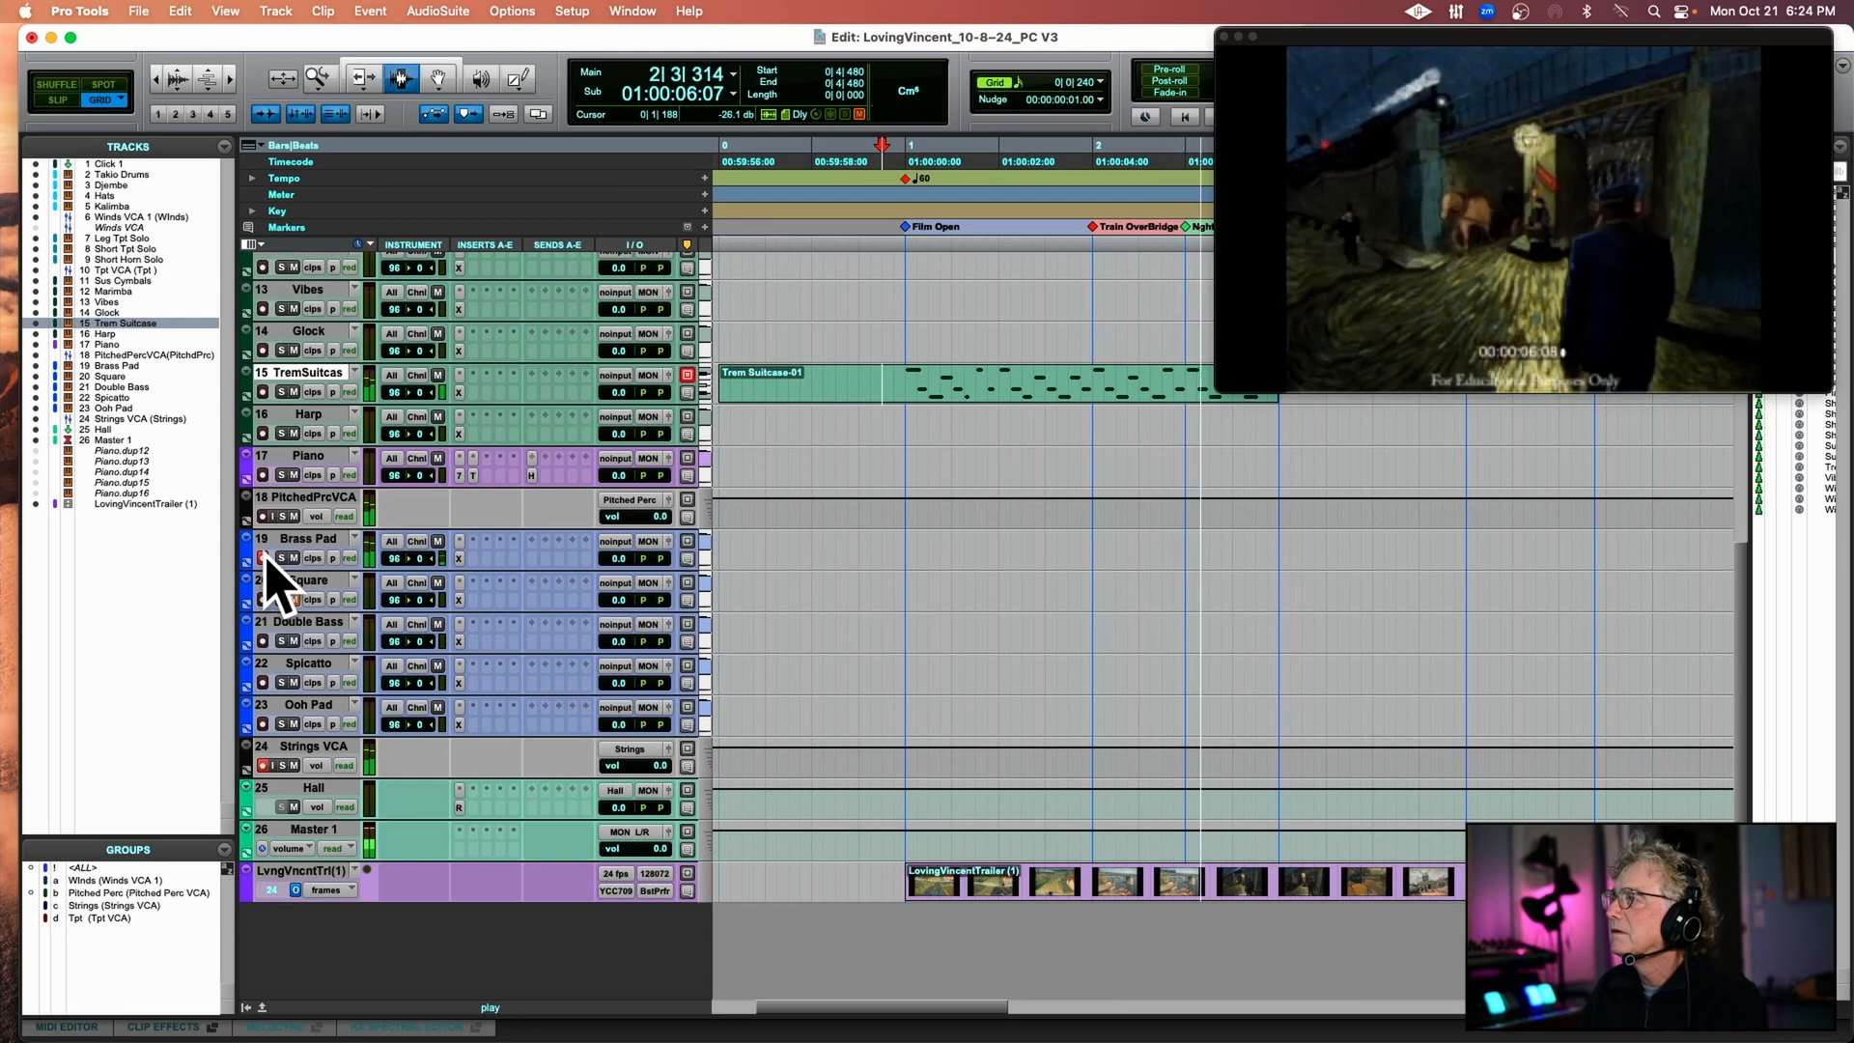
pyautogui.press('space')
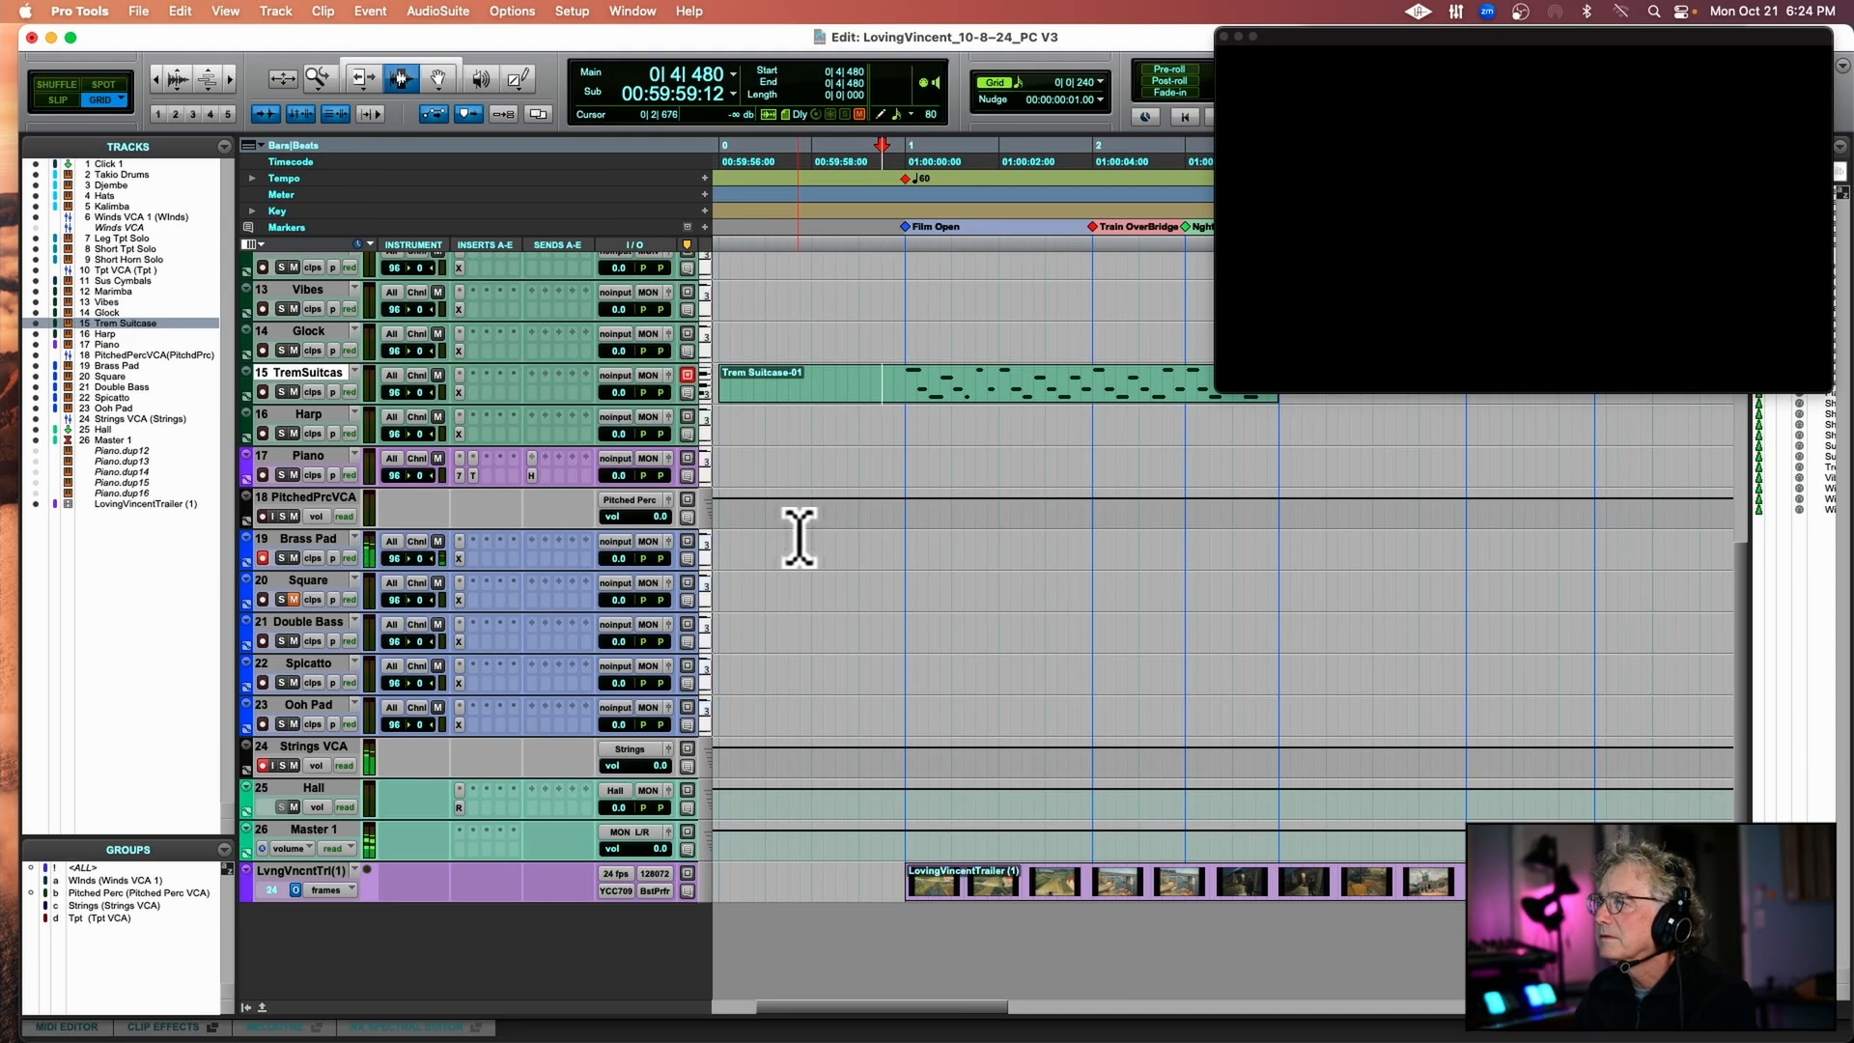
# Record a MIDI part on the Brass Pad track from 0|1|000 over the Trem Suitcase clip.
pyautogui.hscroll(-4, 782, 551)
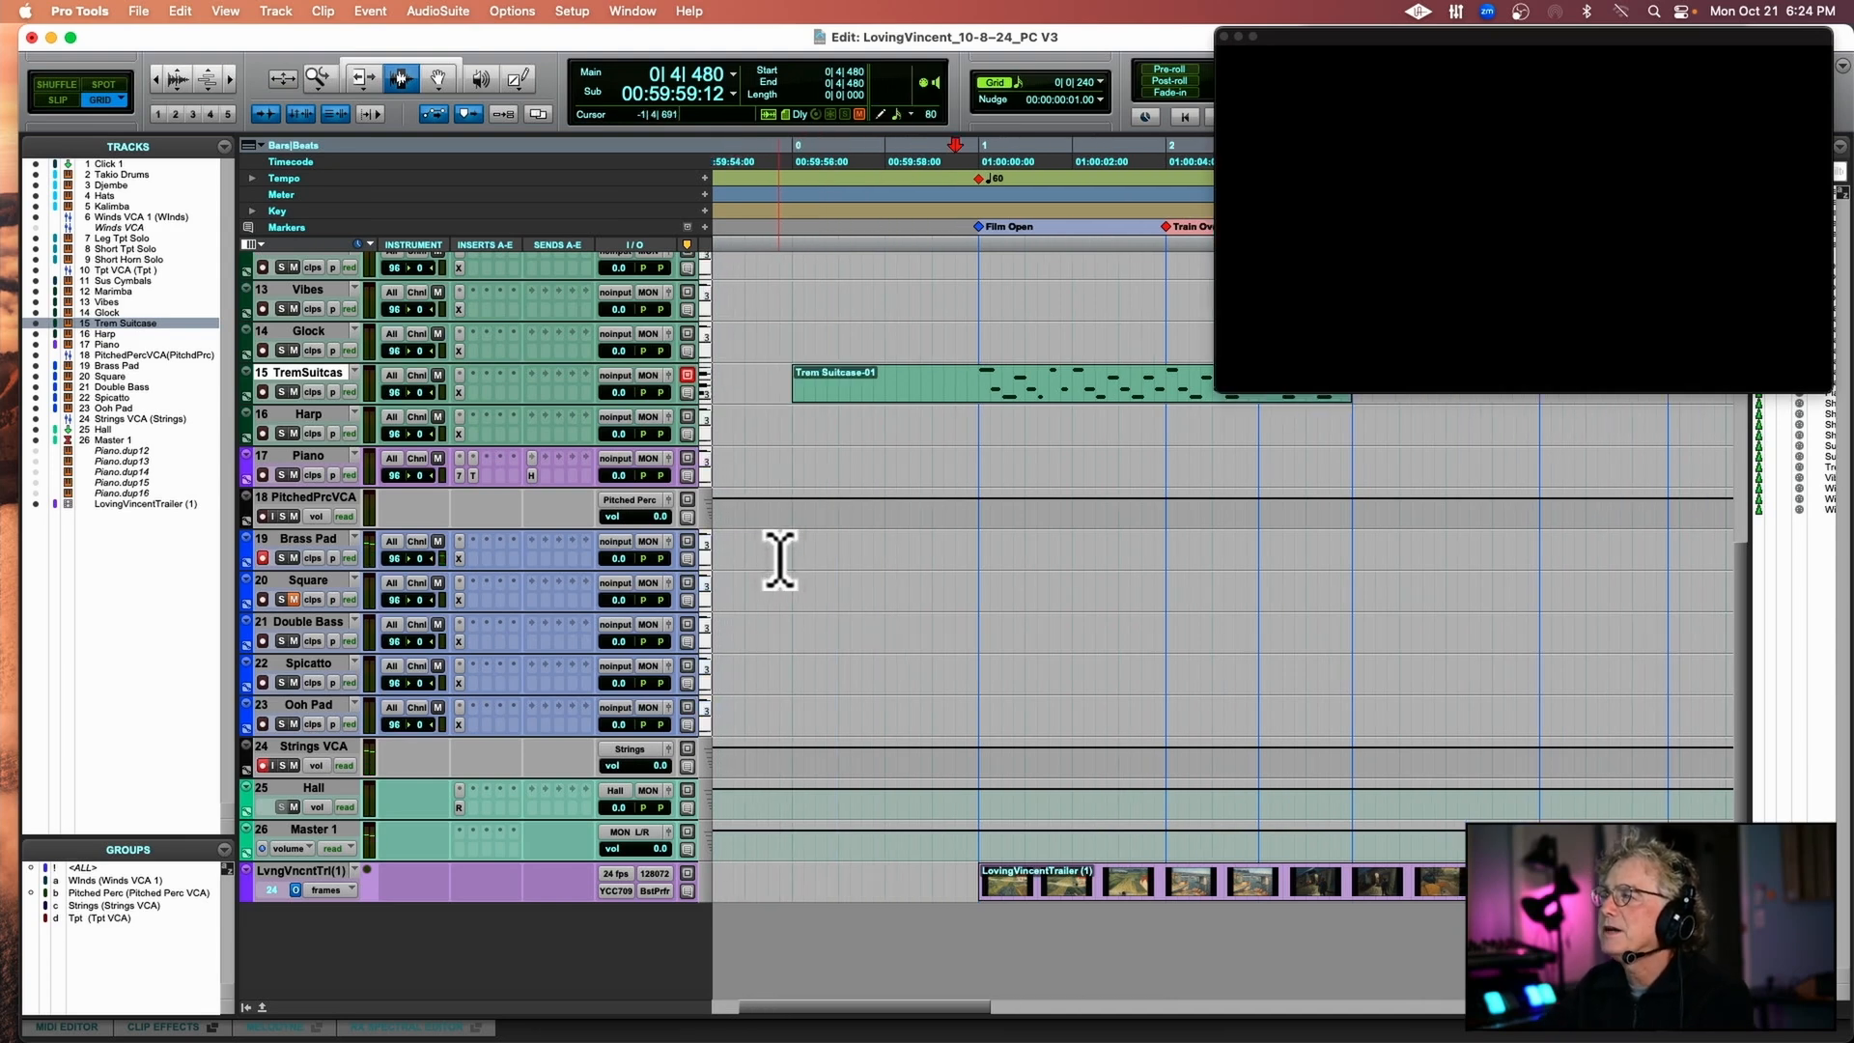
pyautogui.click(899, 553)
pyautogui.press('space')
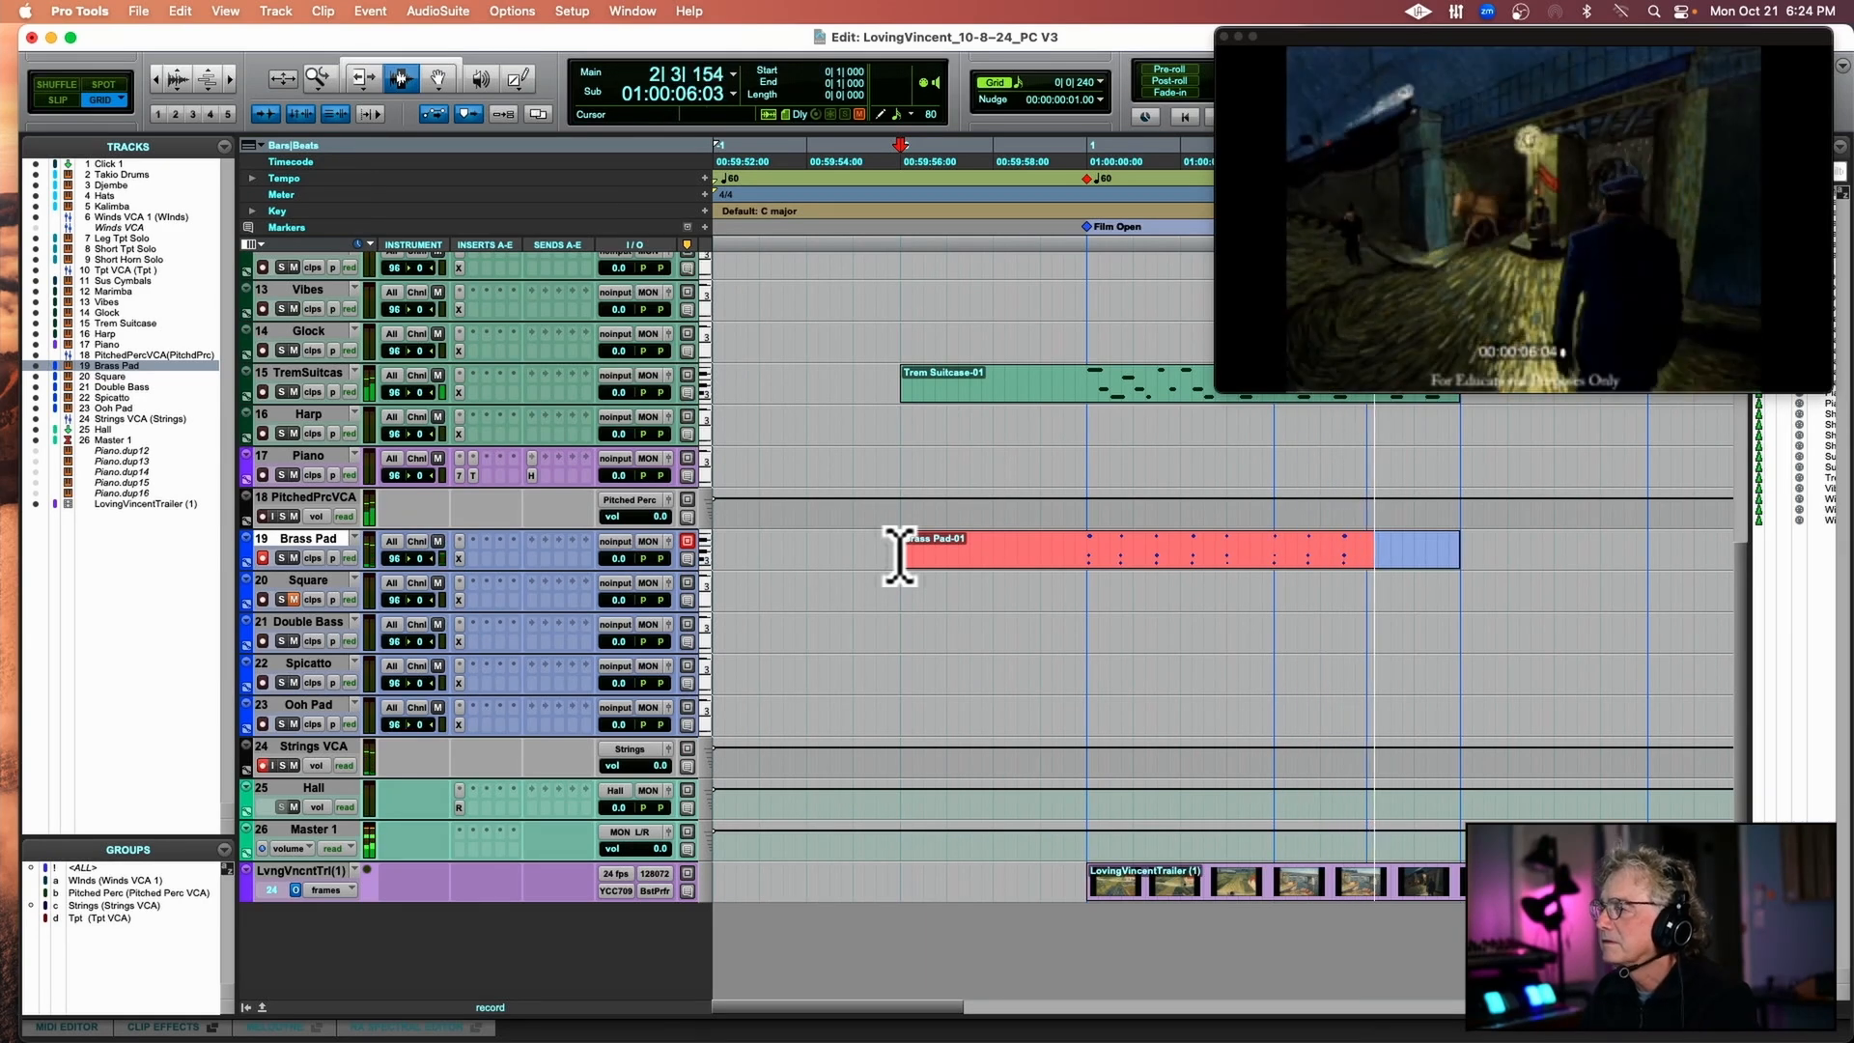
pyautogui.press('space')
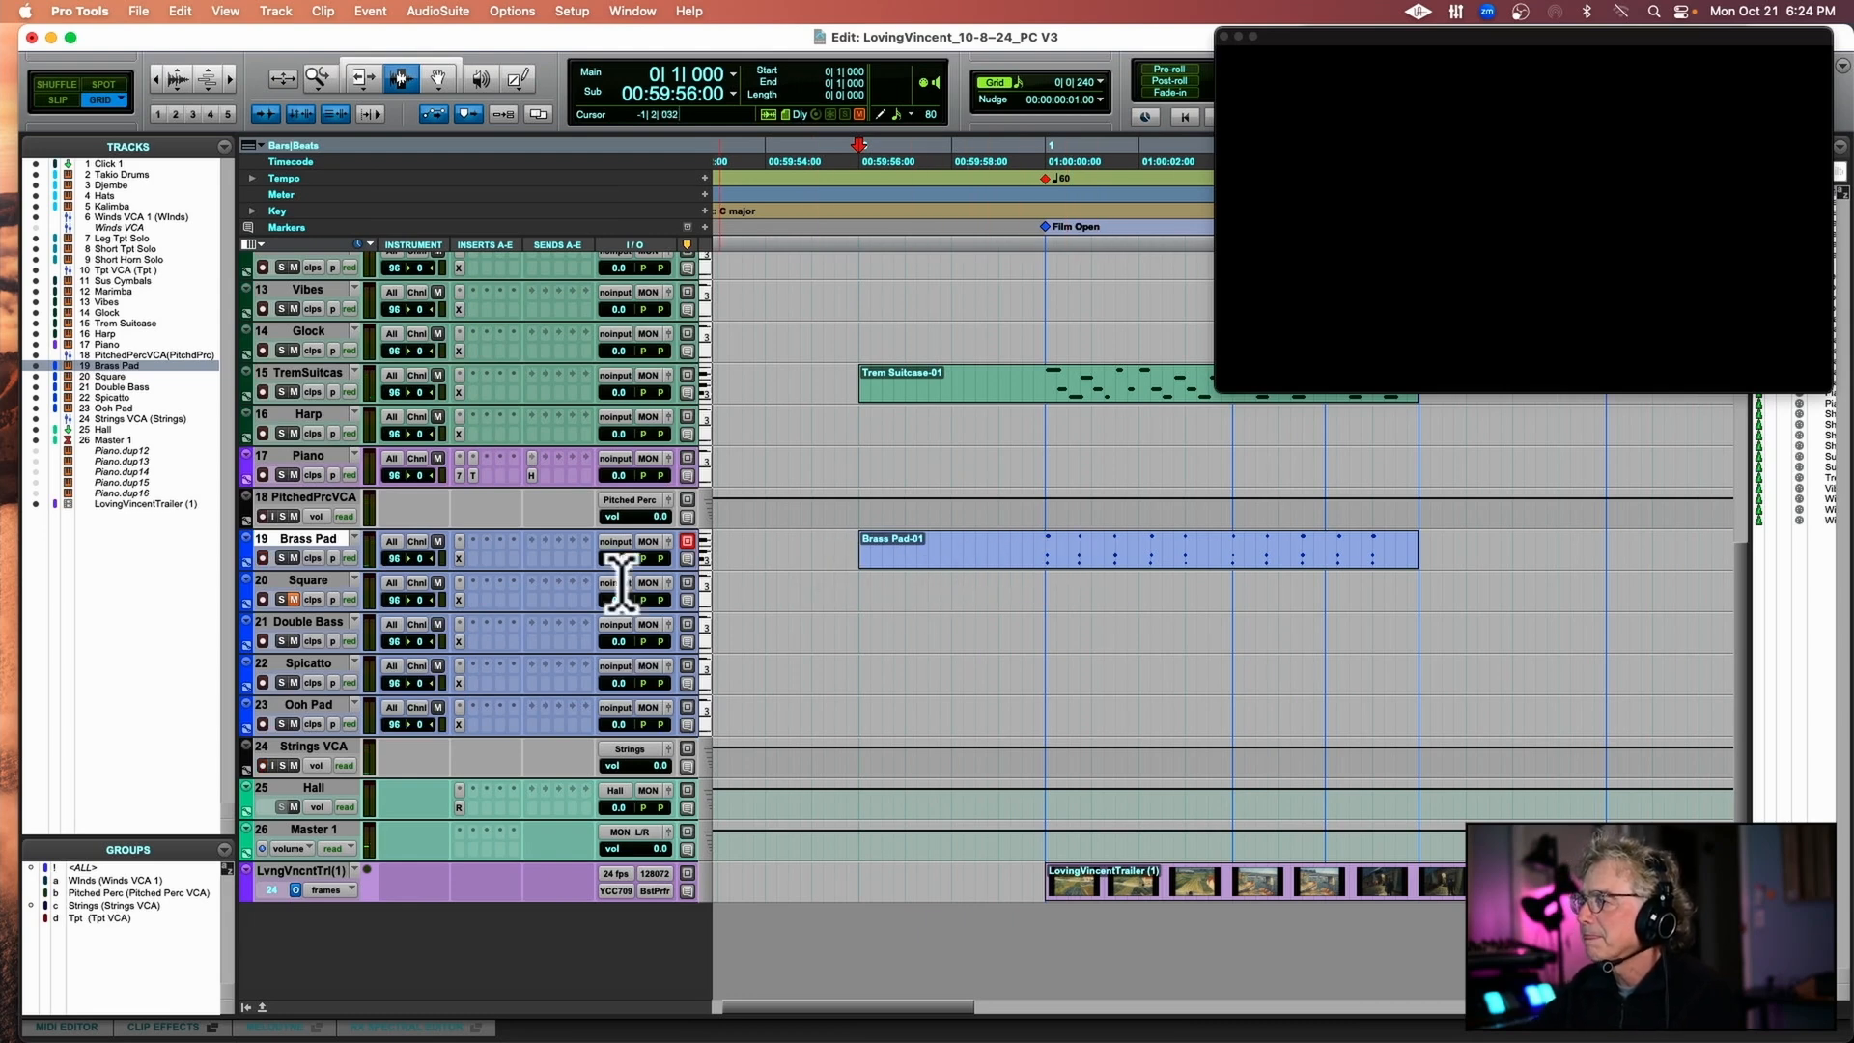
# Record-enable the Double Bass track, and rehearse and record its part from 0|1|000 against the existing clips.
pyautogui.click(264, 641)
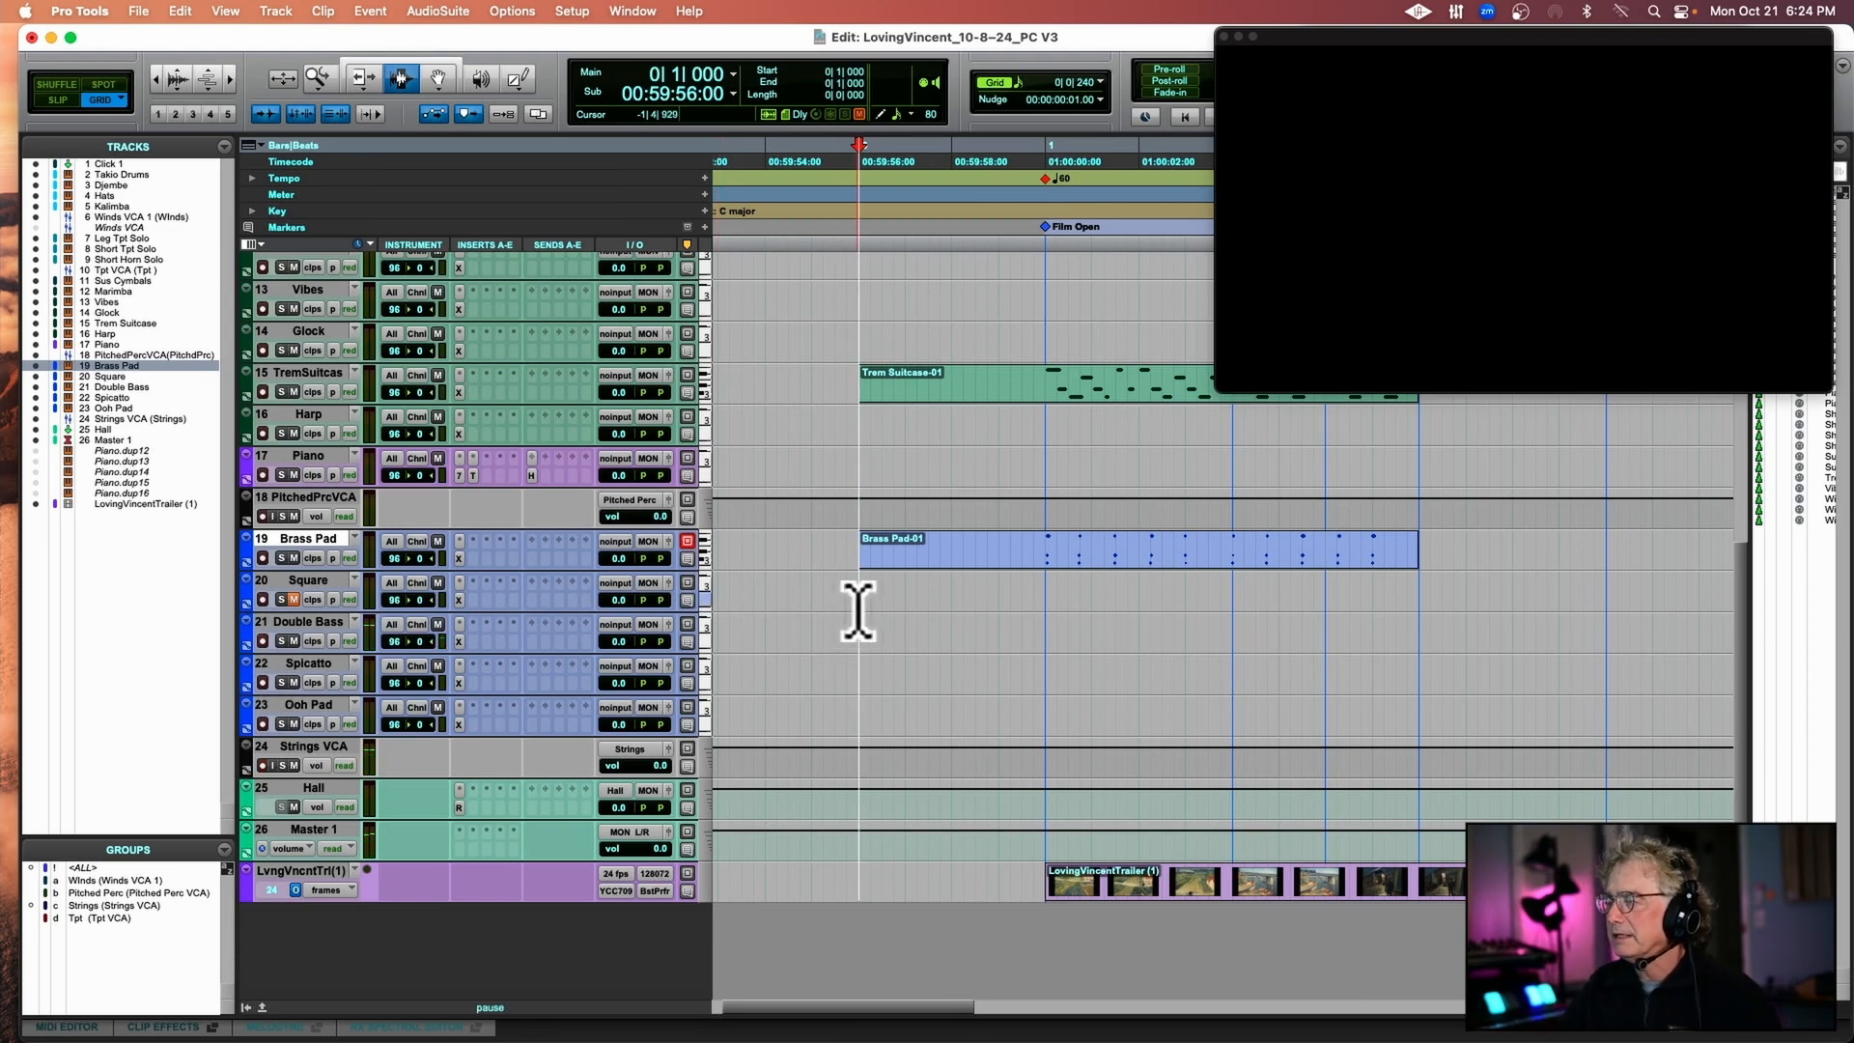
pyautogui.press('space')
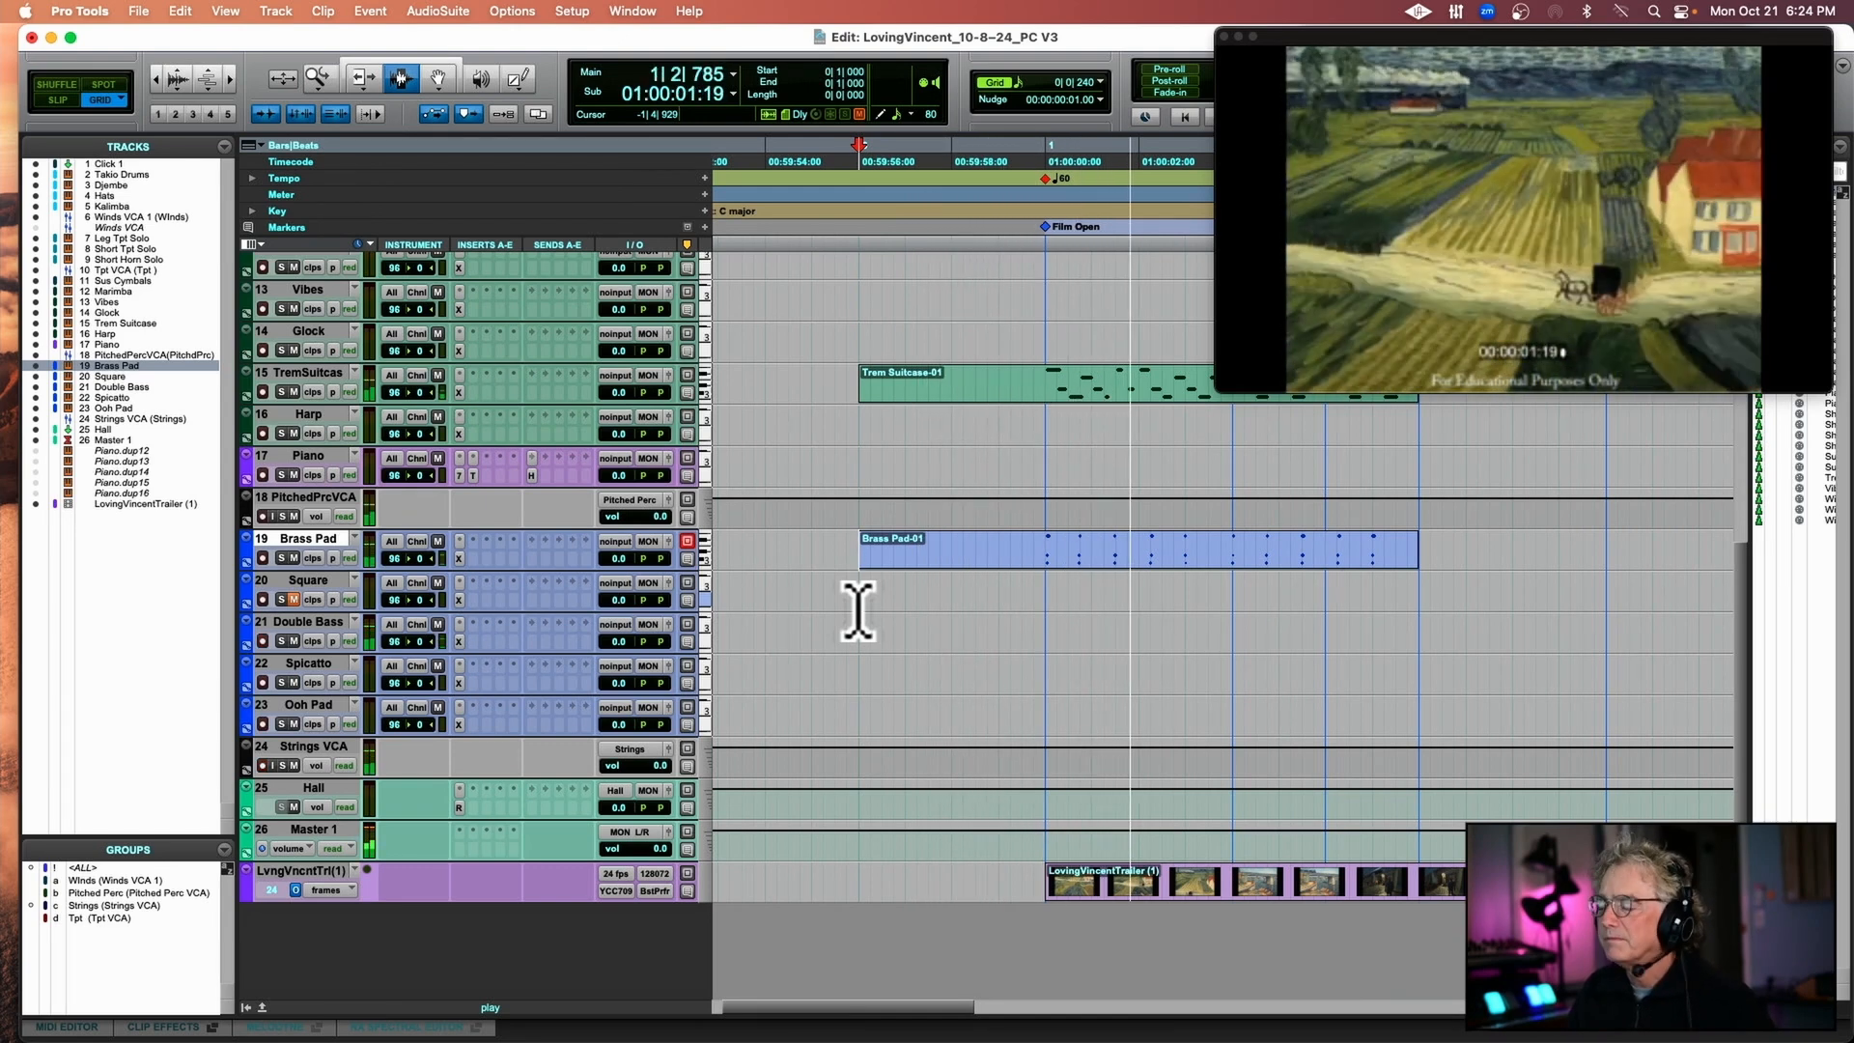
pyautogui.press('space')
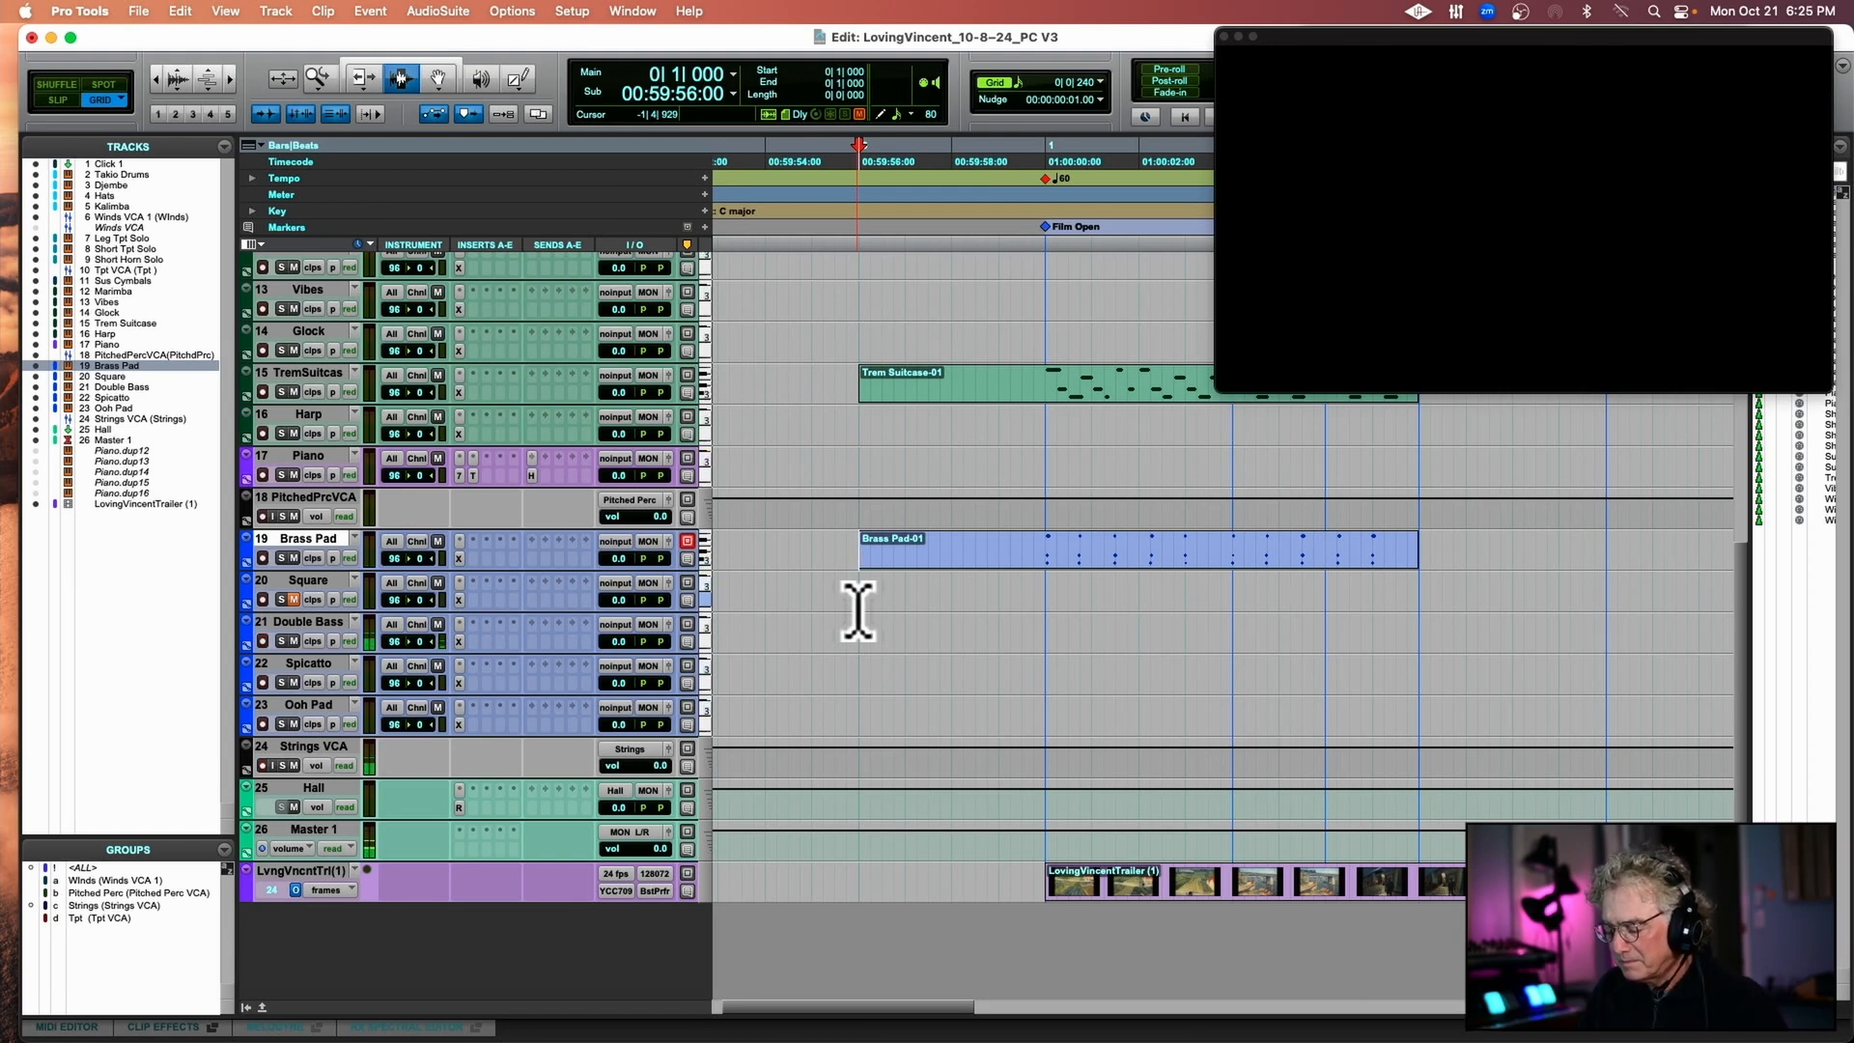
pyautogui.press('super+space')
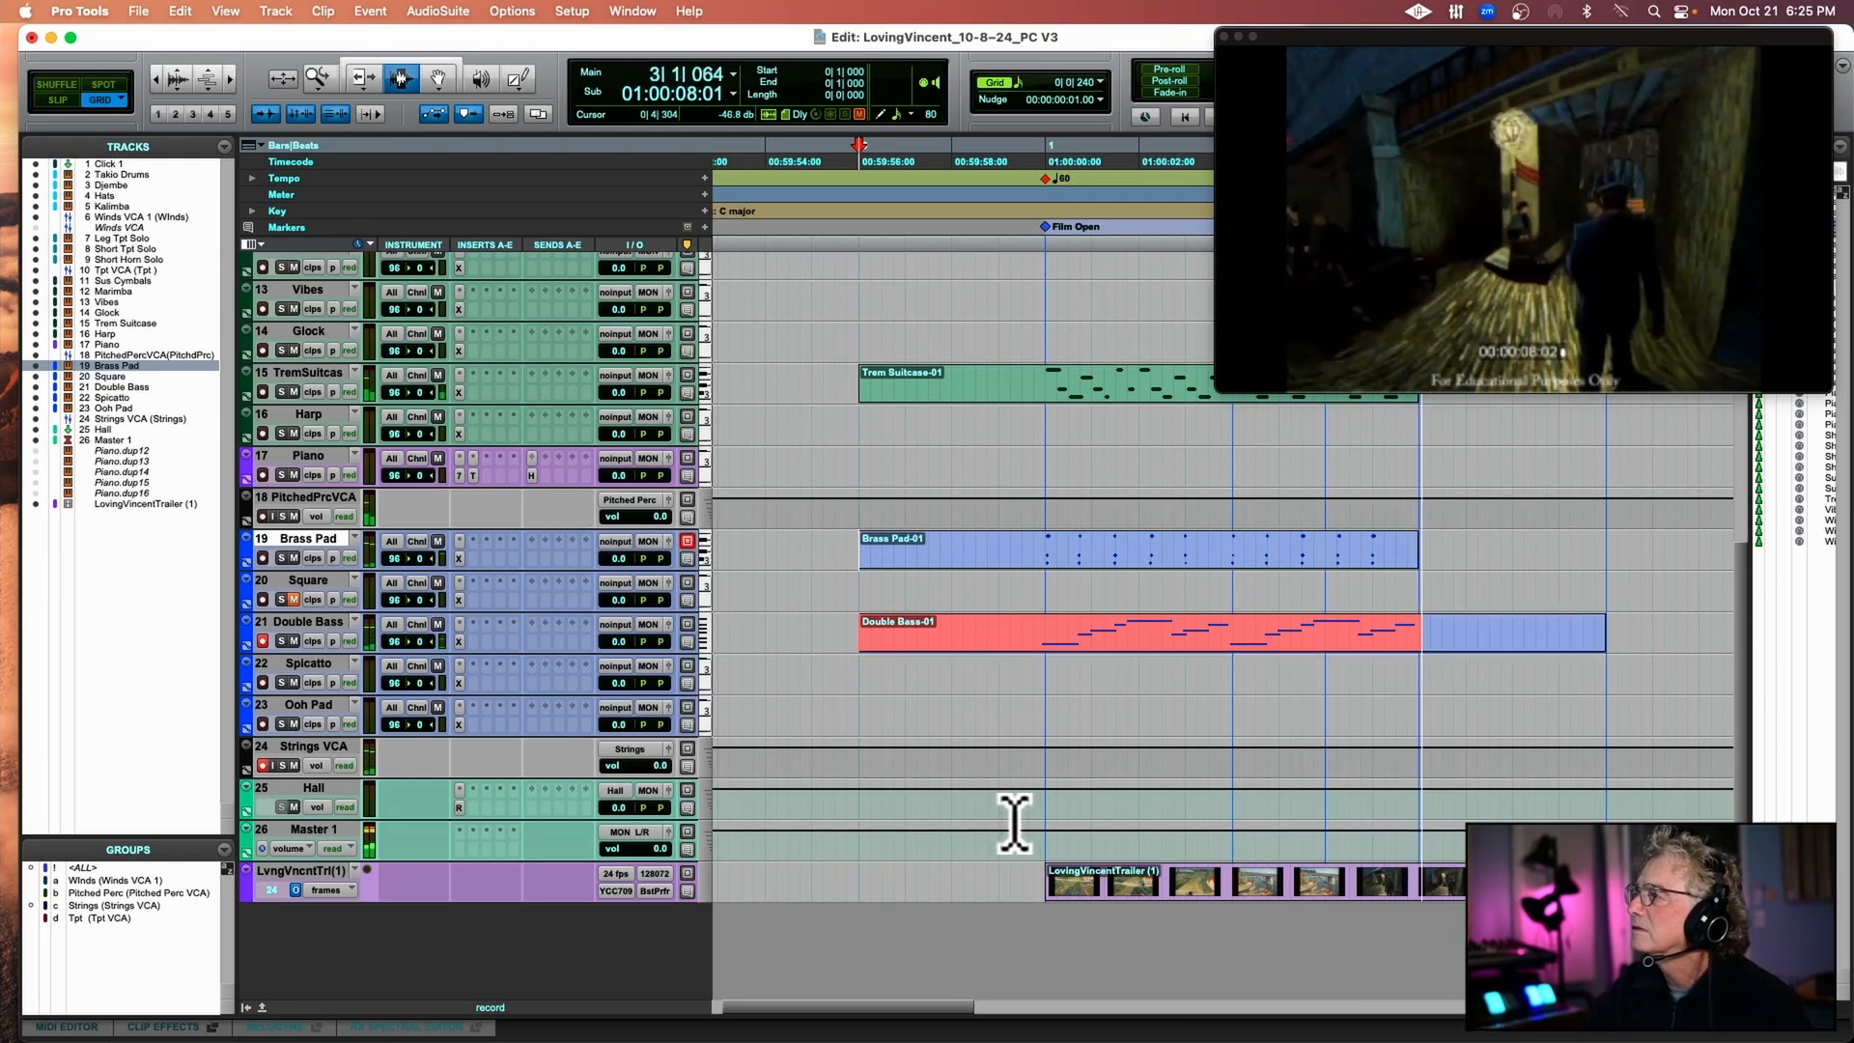
pyautogui.press('space')
# Quantize the Double Bass clip to the 1/16 note grid at a strength of 81.
pyautogui.click(1146, 632)
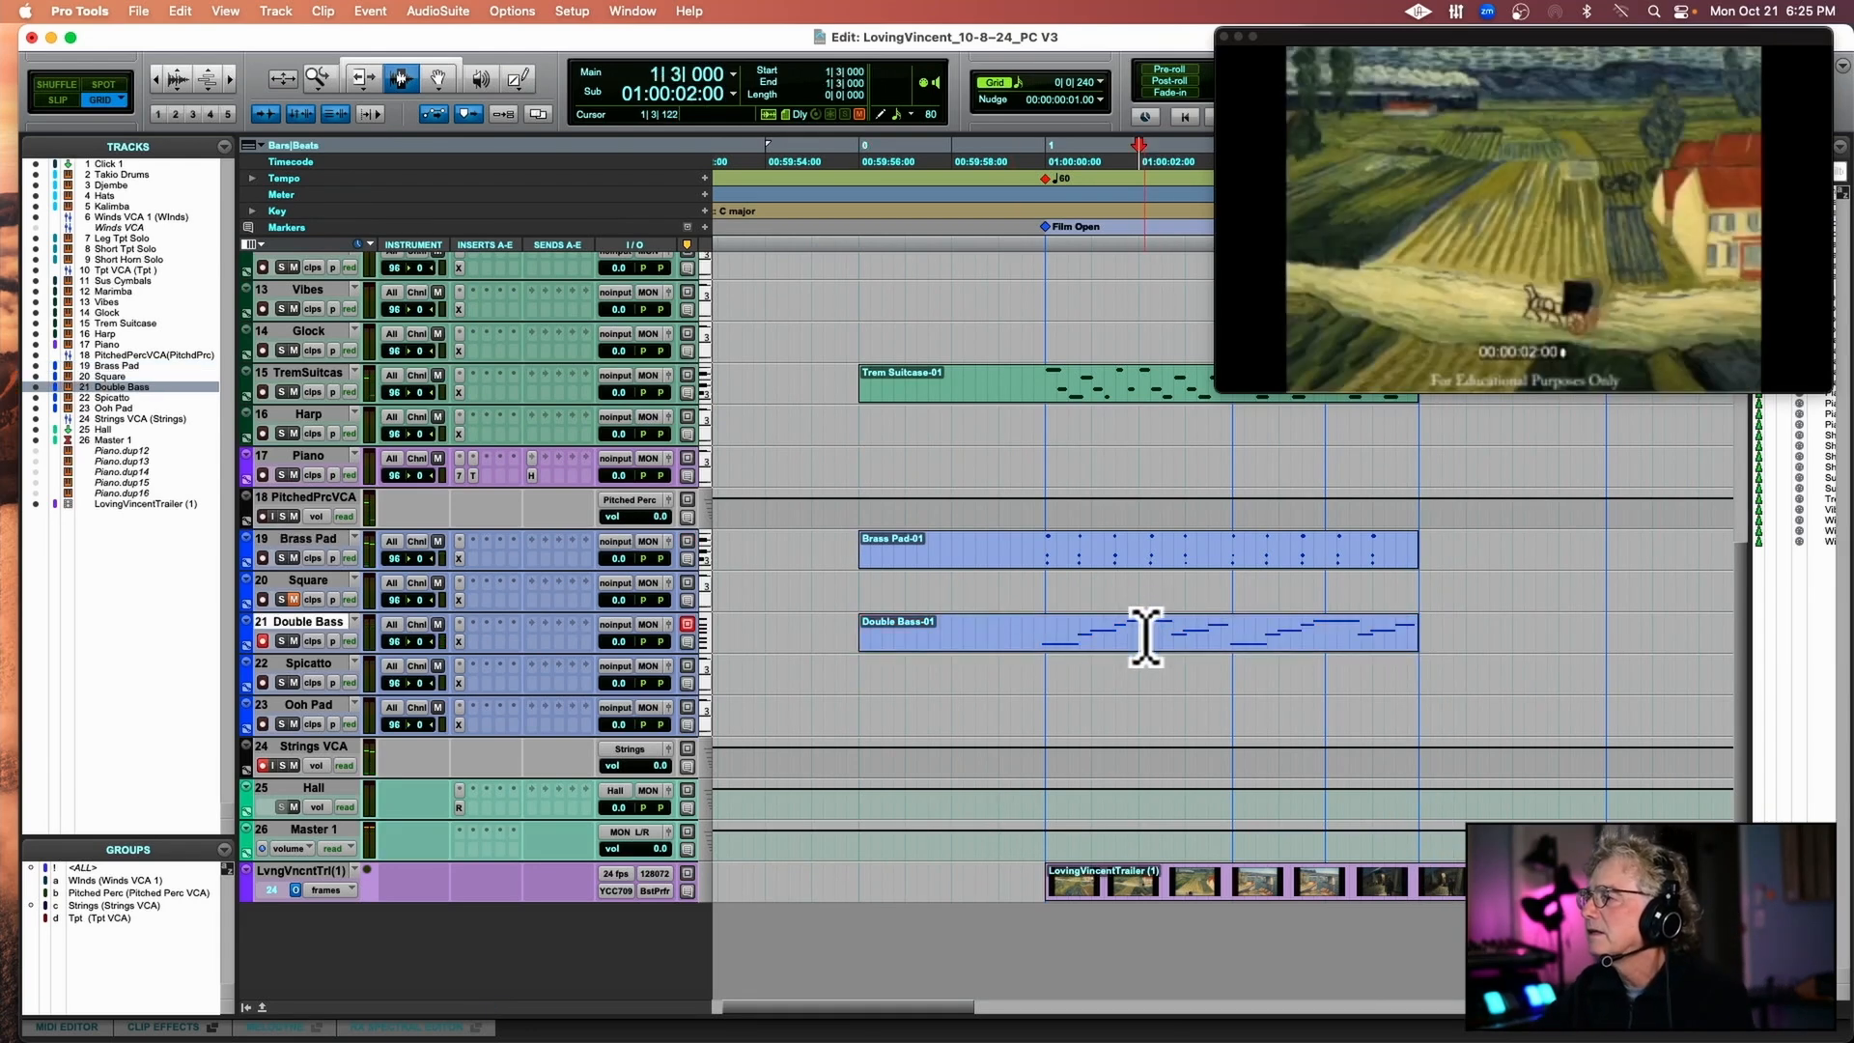
pyautogui.hotkey('alt', '0')
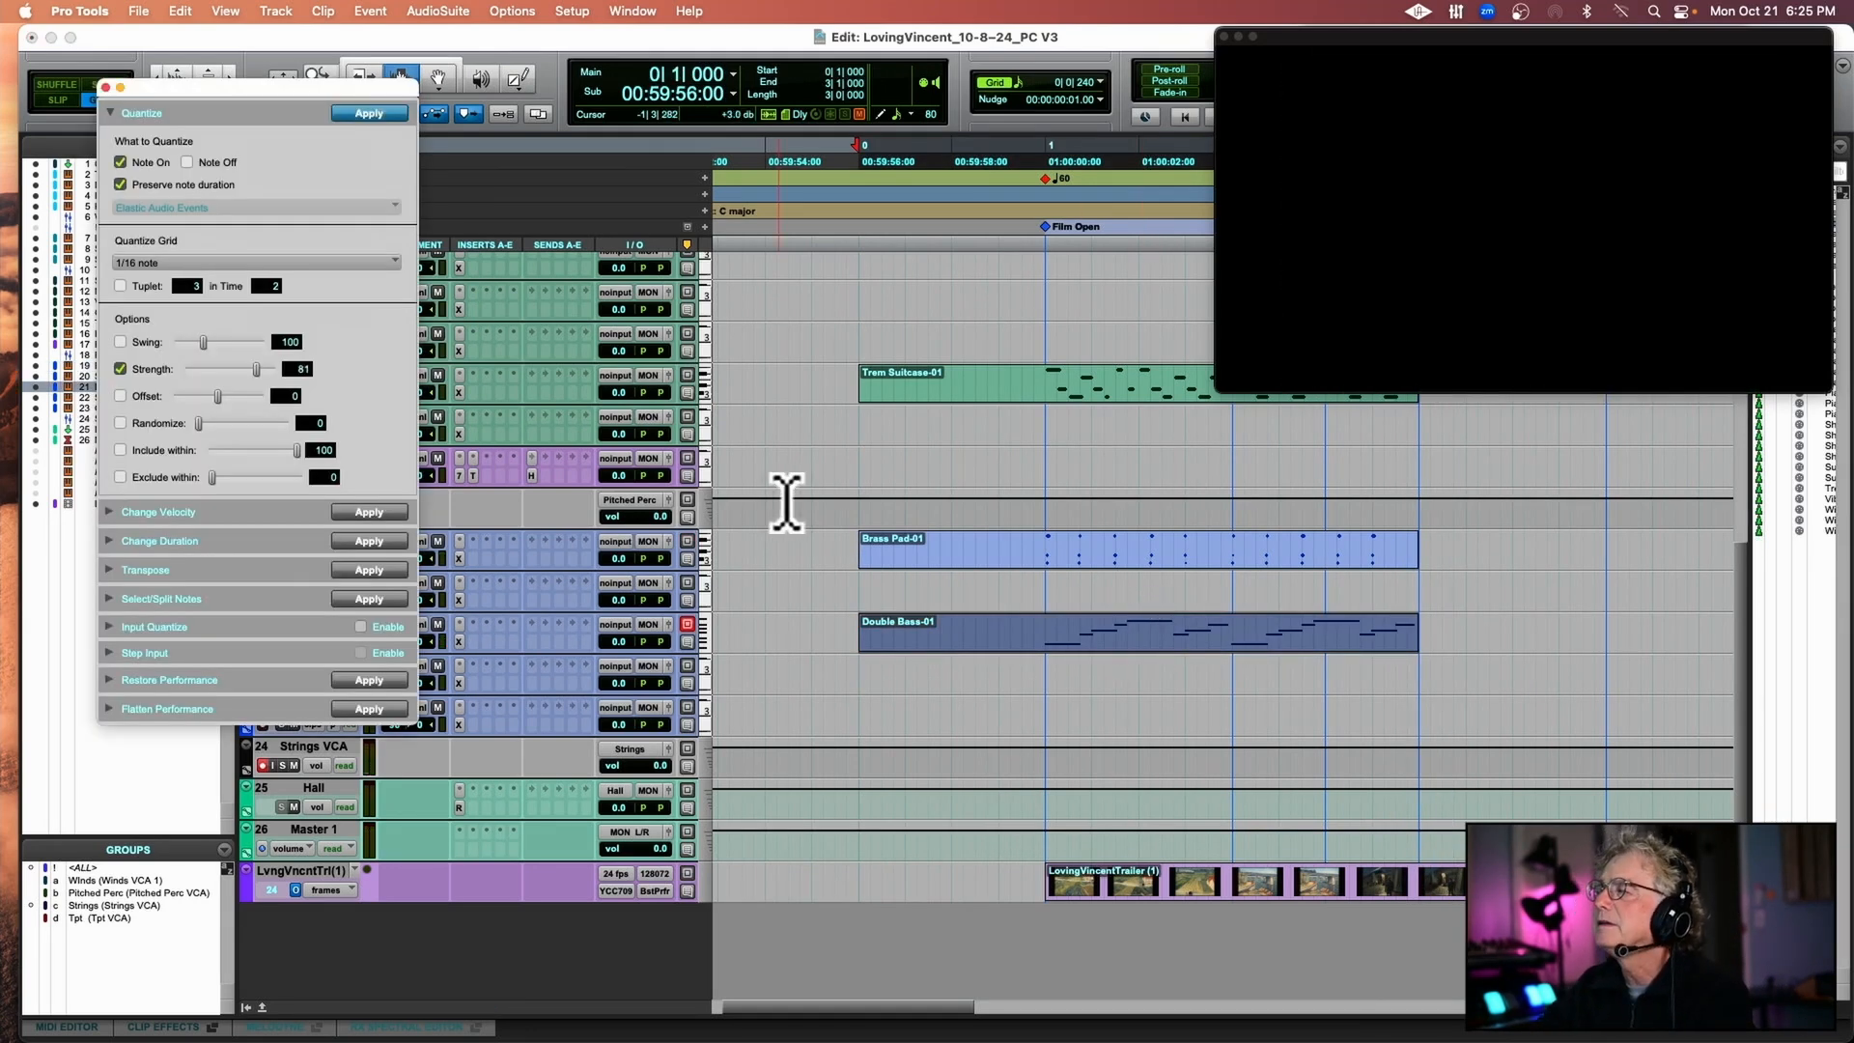
pyautogui.hscroll(1, 786, 501)
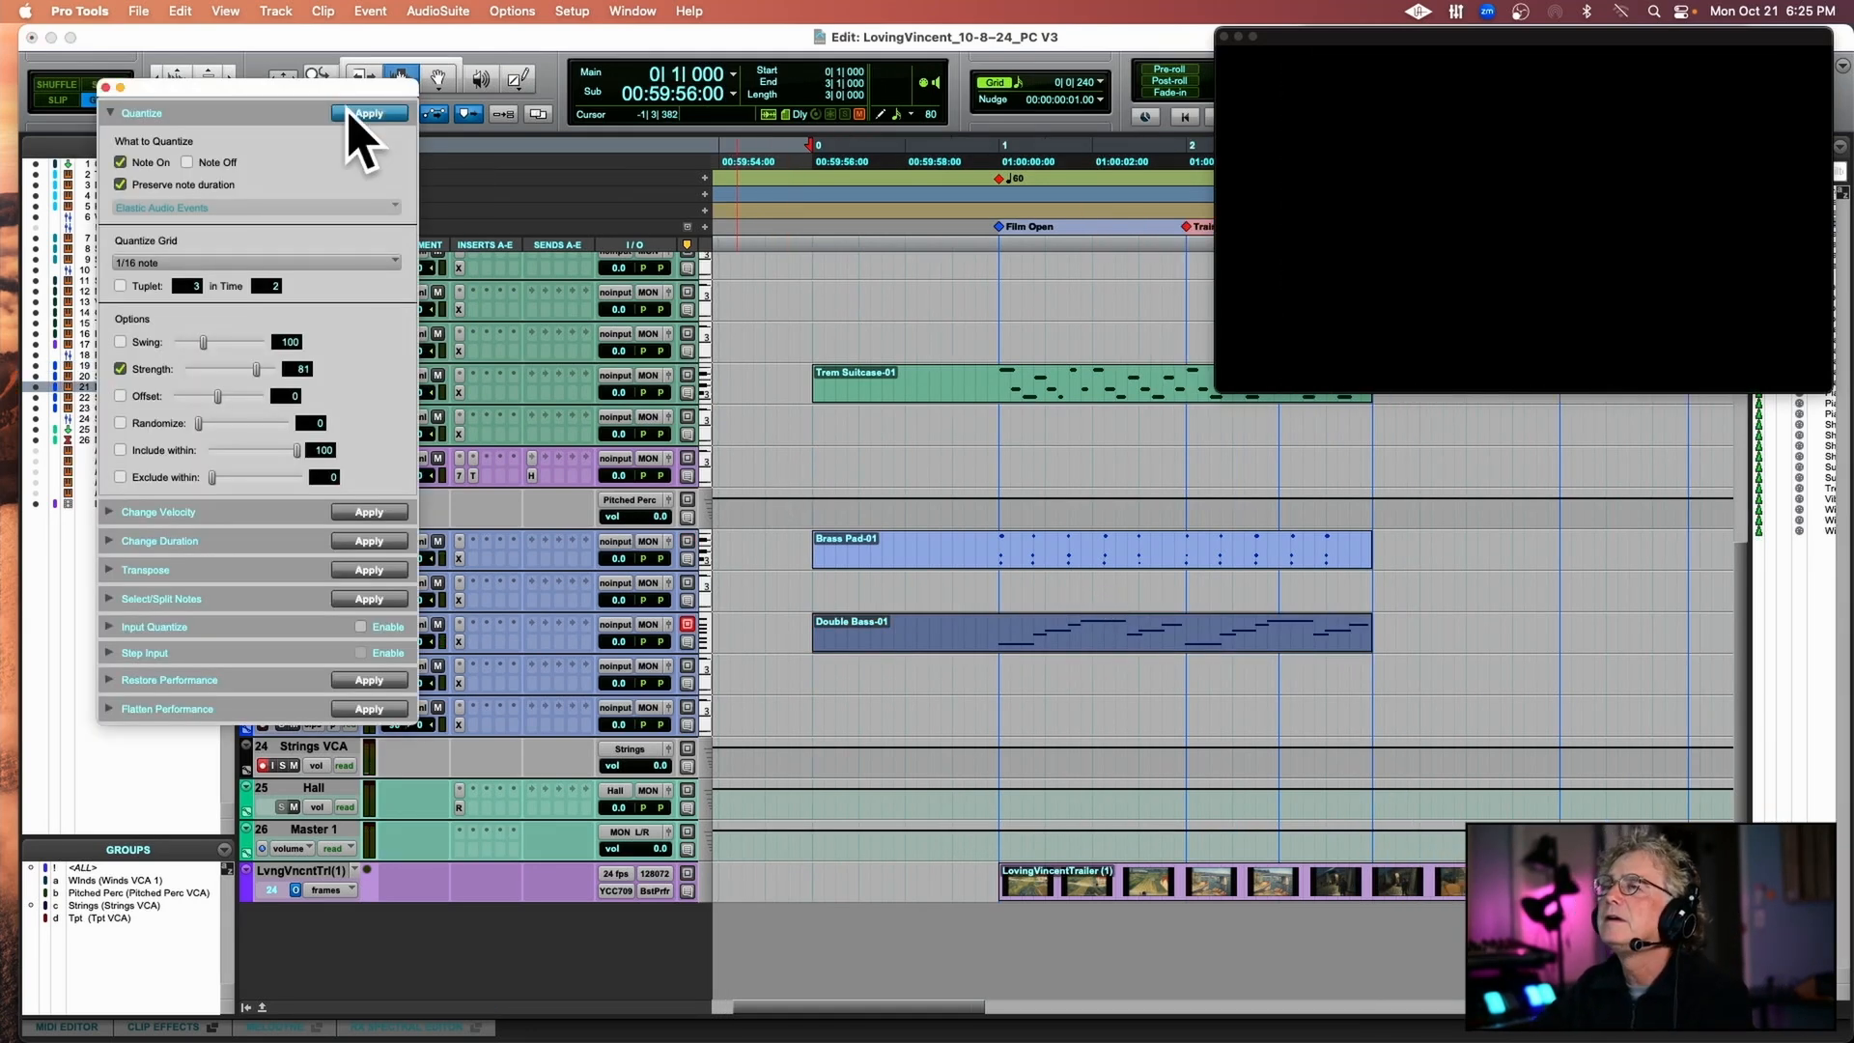
pyautogui.click(108, 87)
# Record-enable the Hats track and check the hi-hat instrument loaded in its Xpand!2 insert.
pyautogui.scroll(5, 1009, 539)
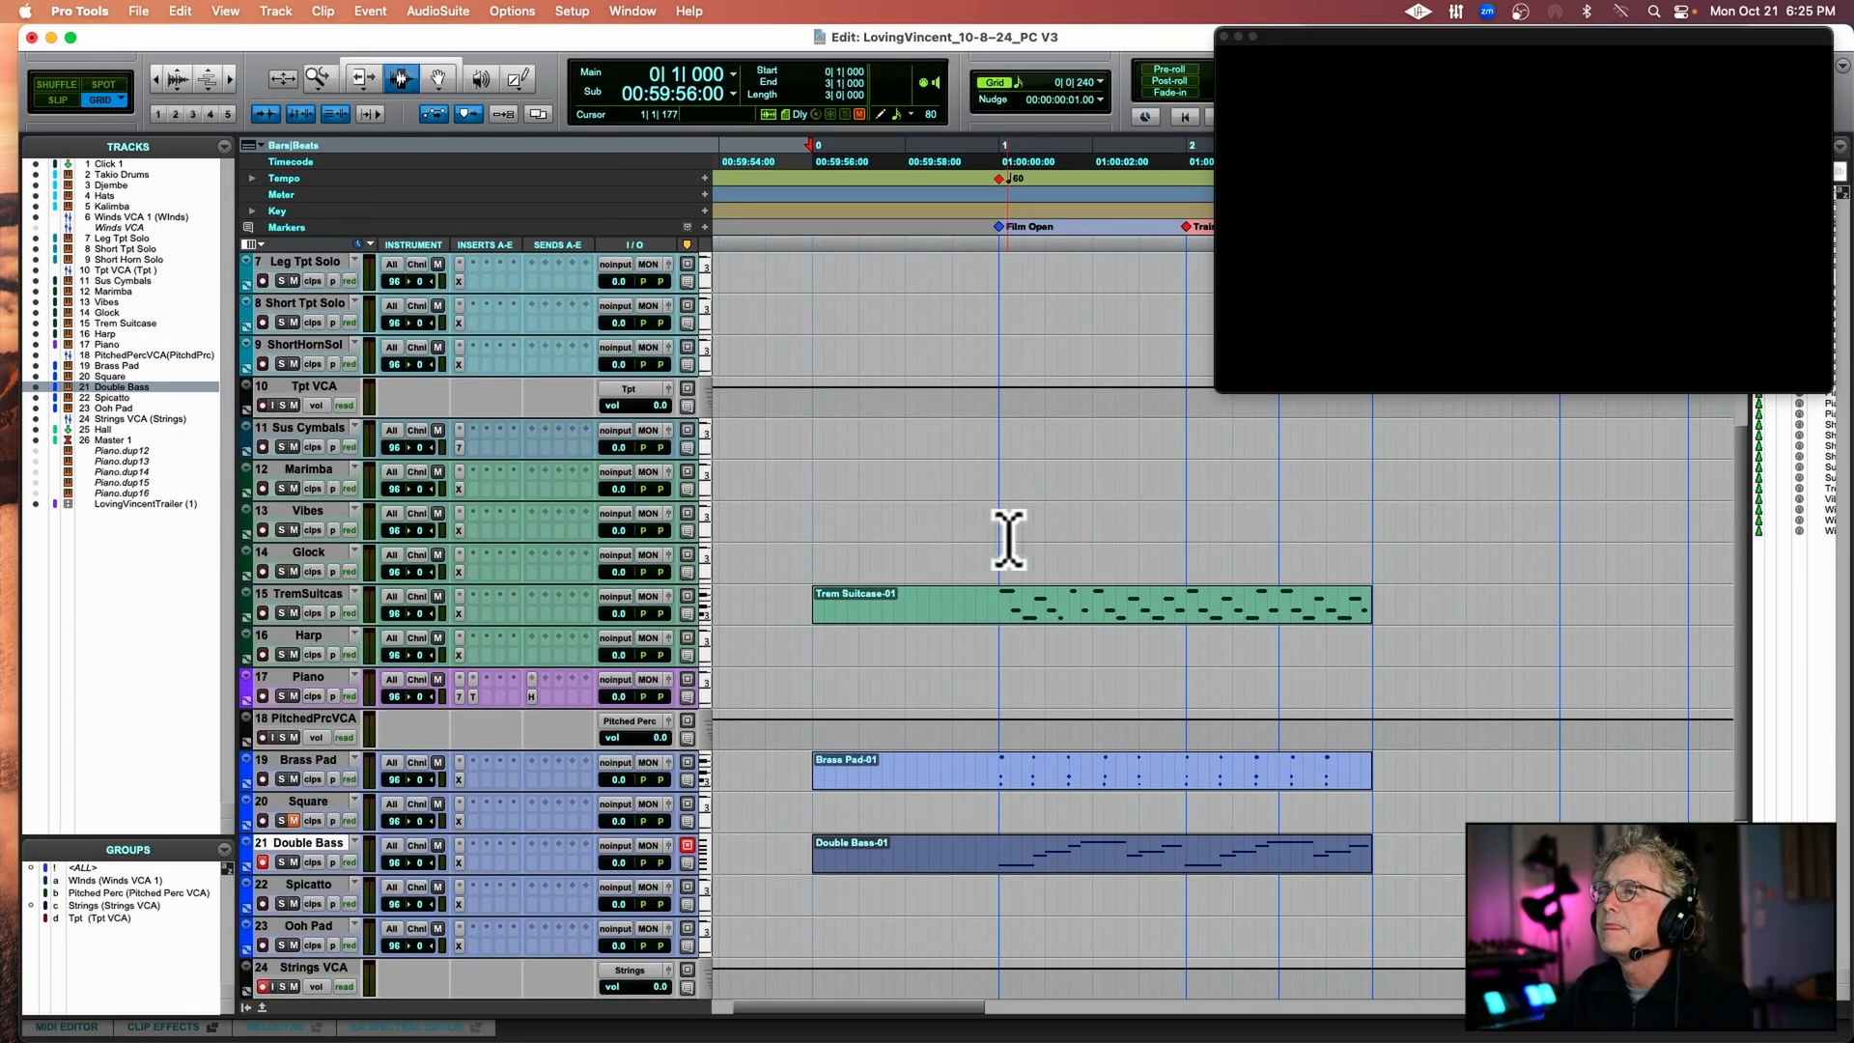
pyautogui.scroll(6, 1008, 539)
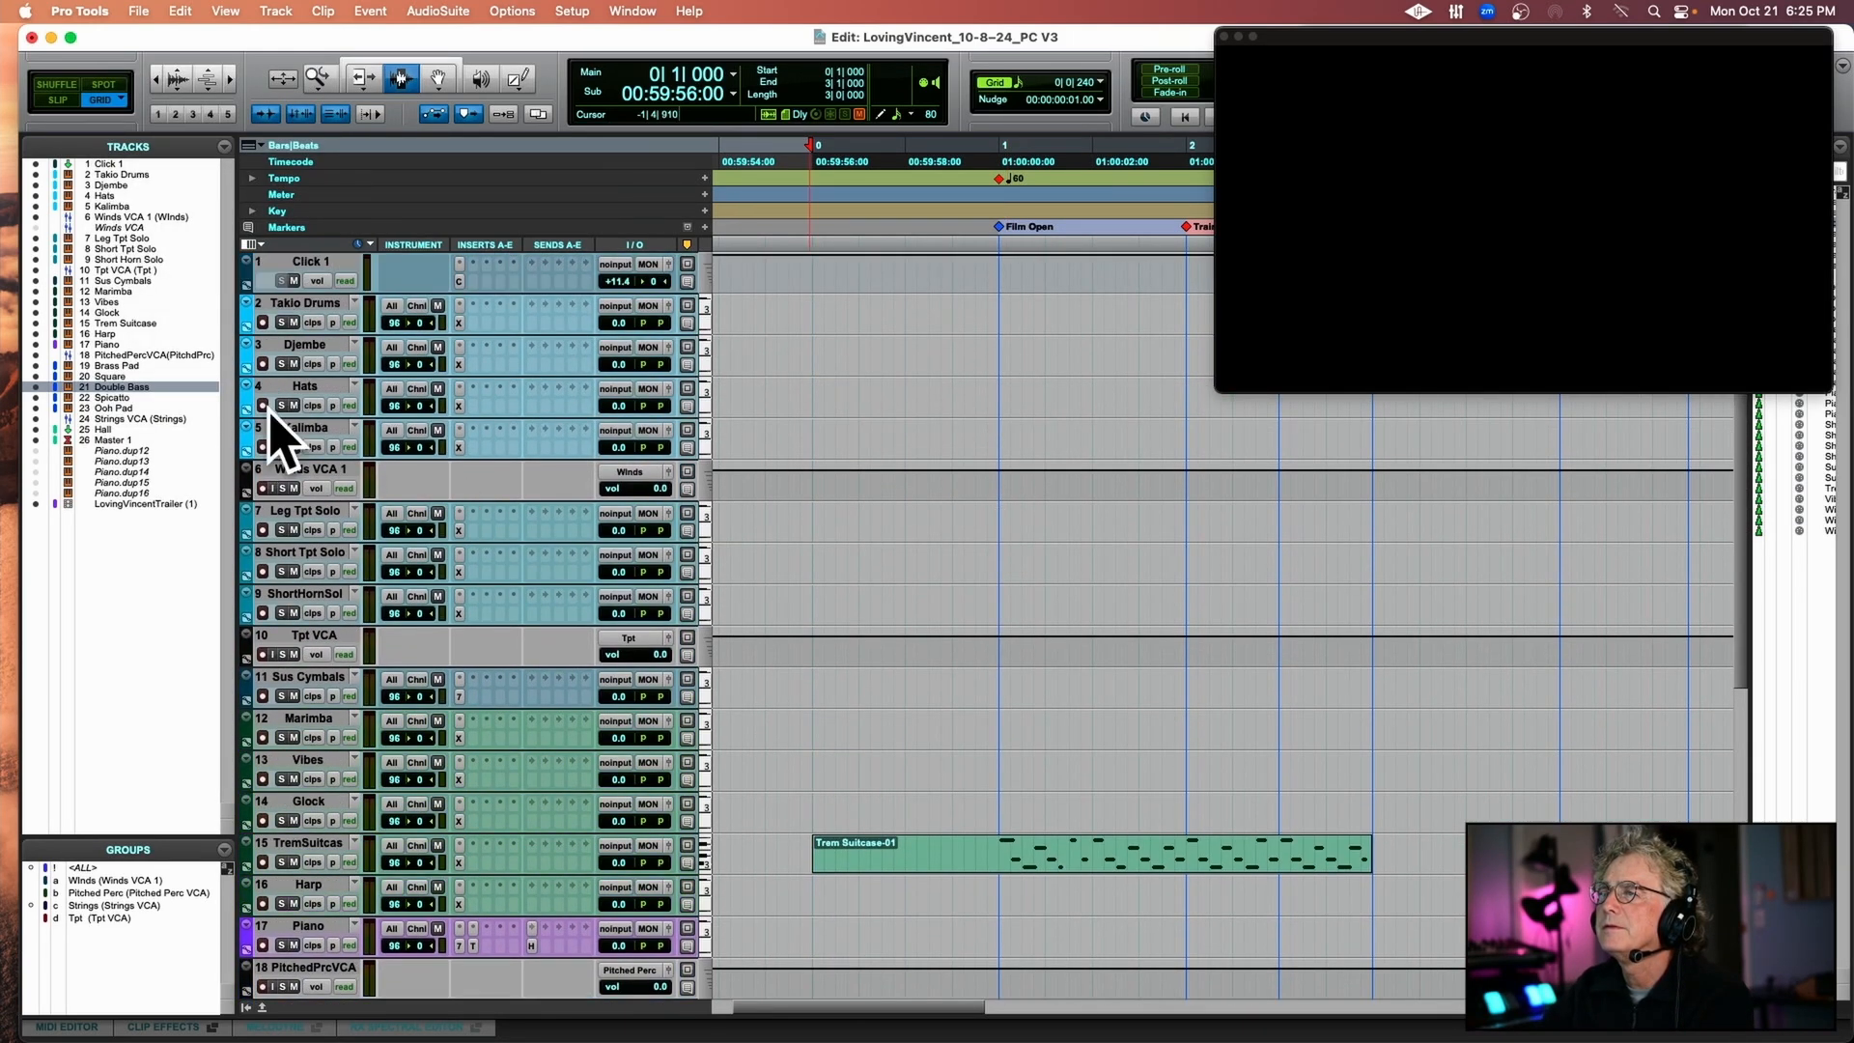
pyautogui.click(263, 406)
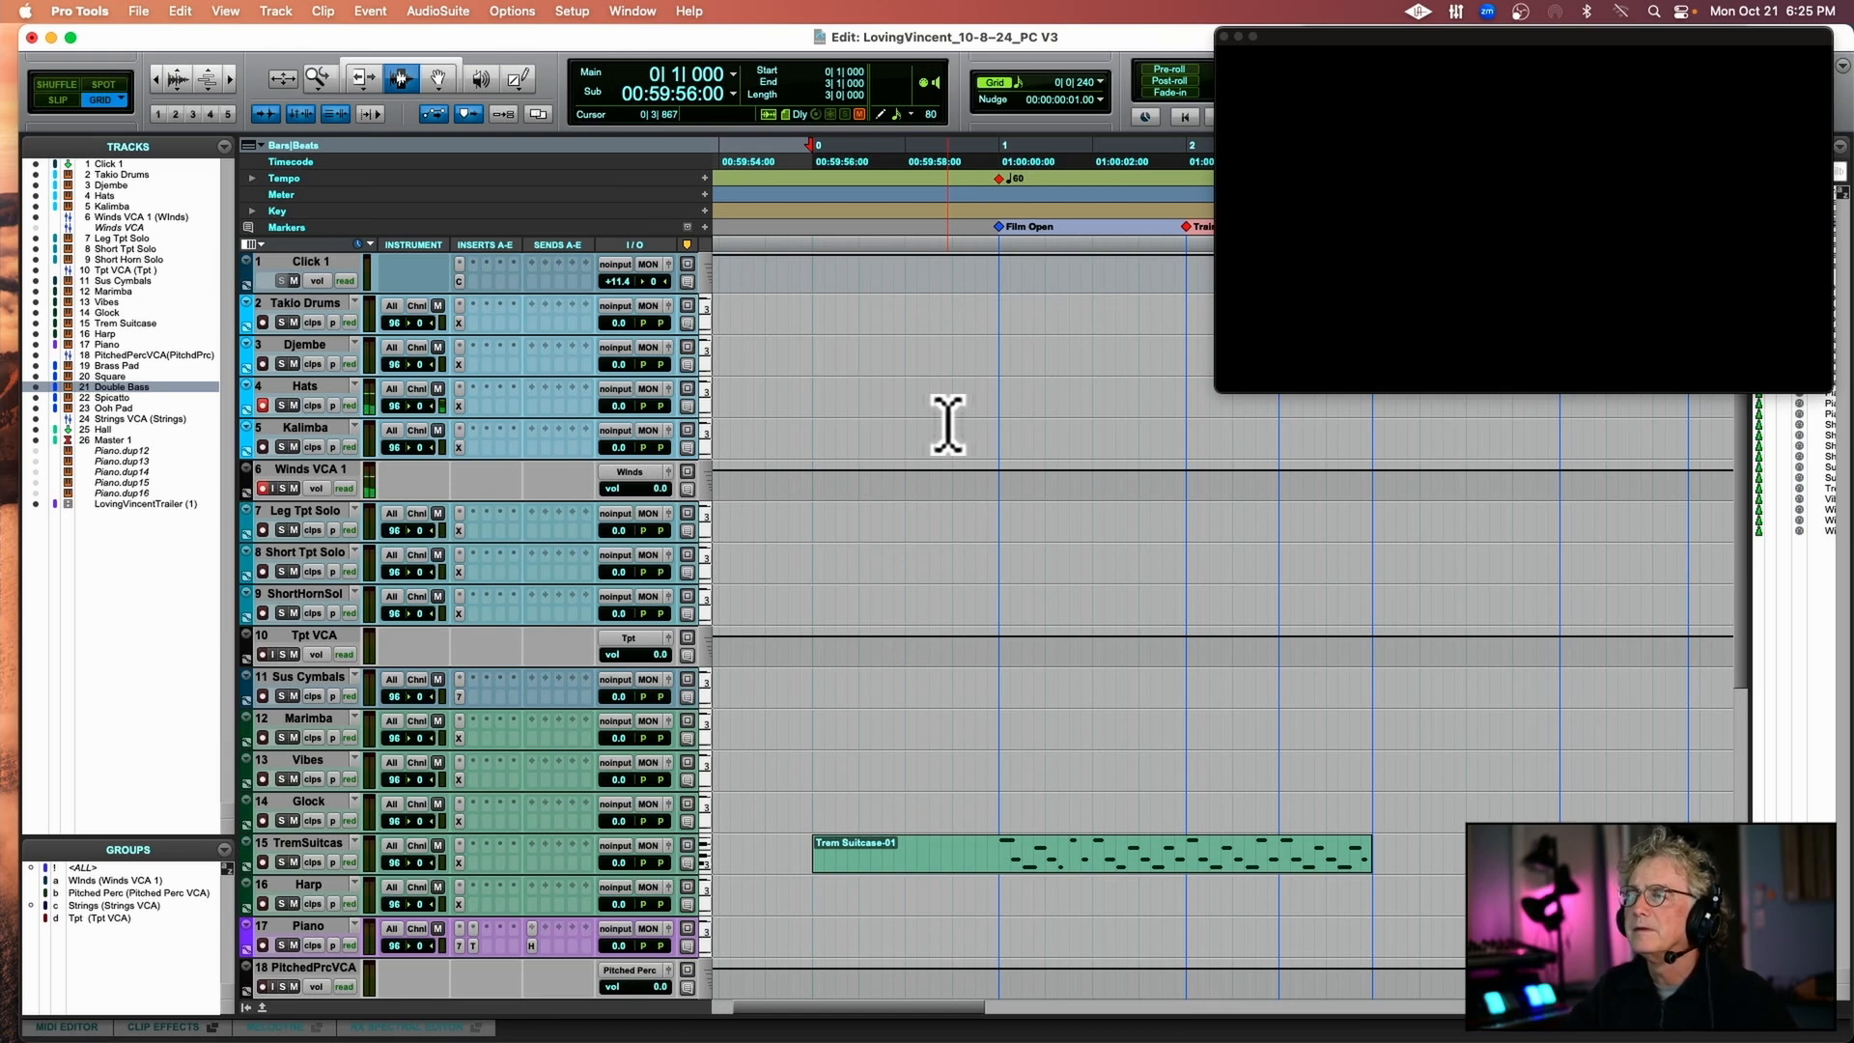
pyautogui.click(460, 388)
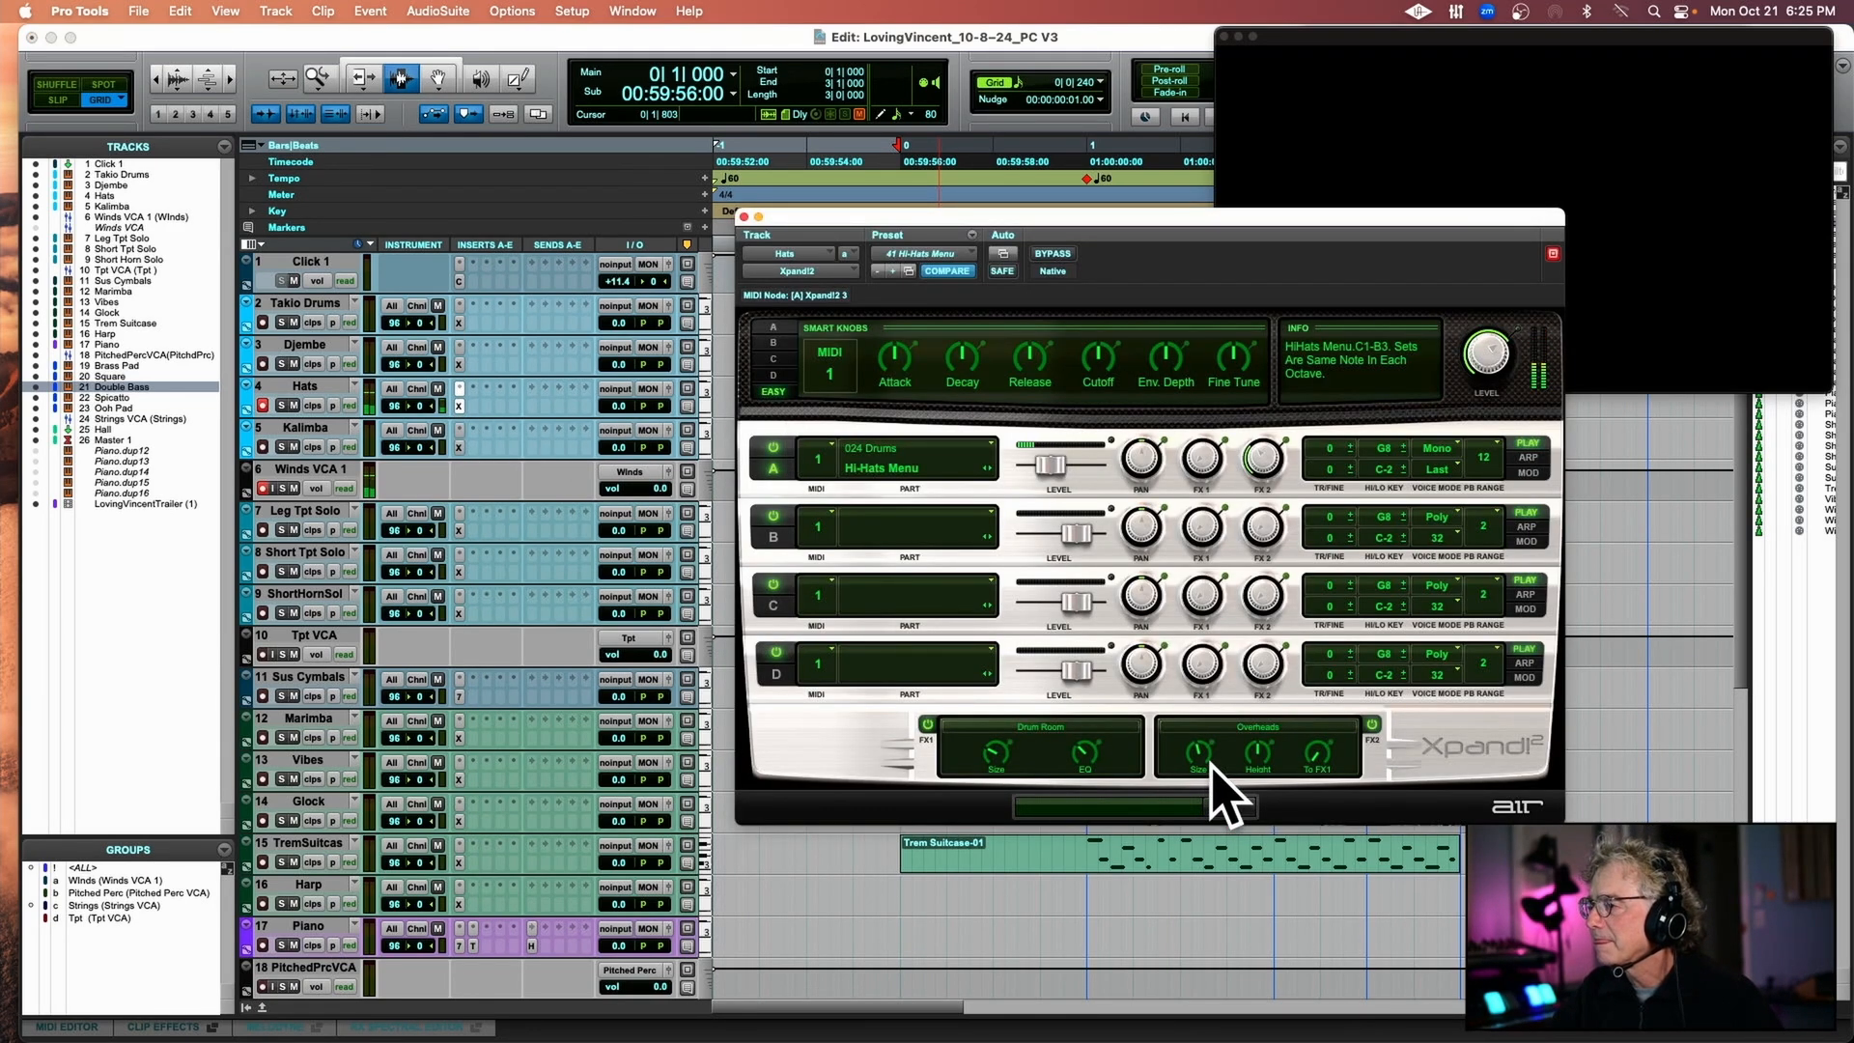
pyautogui.click(744, 217)
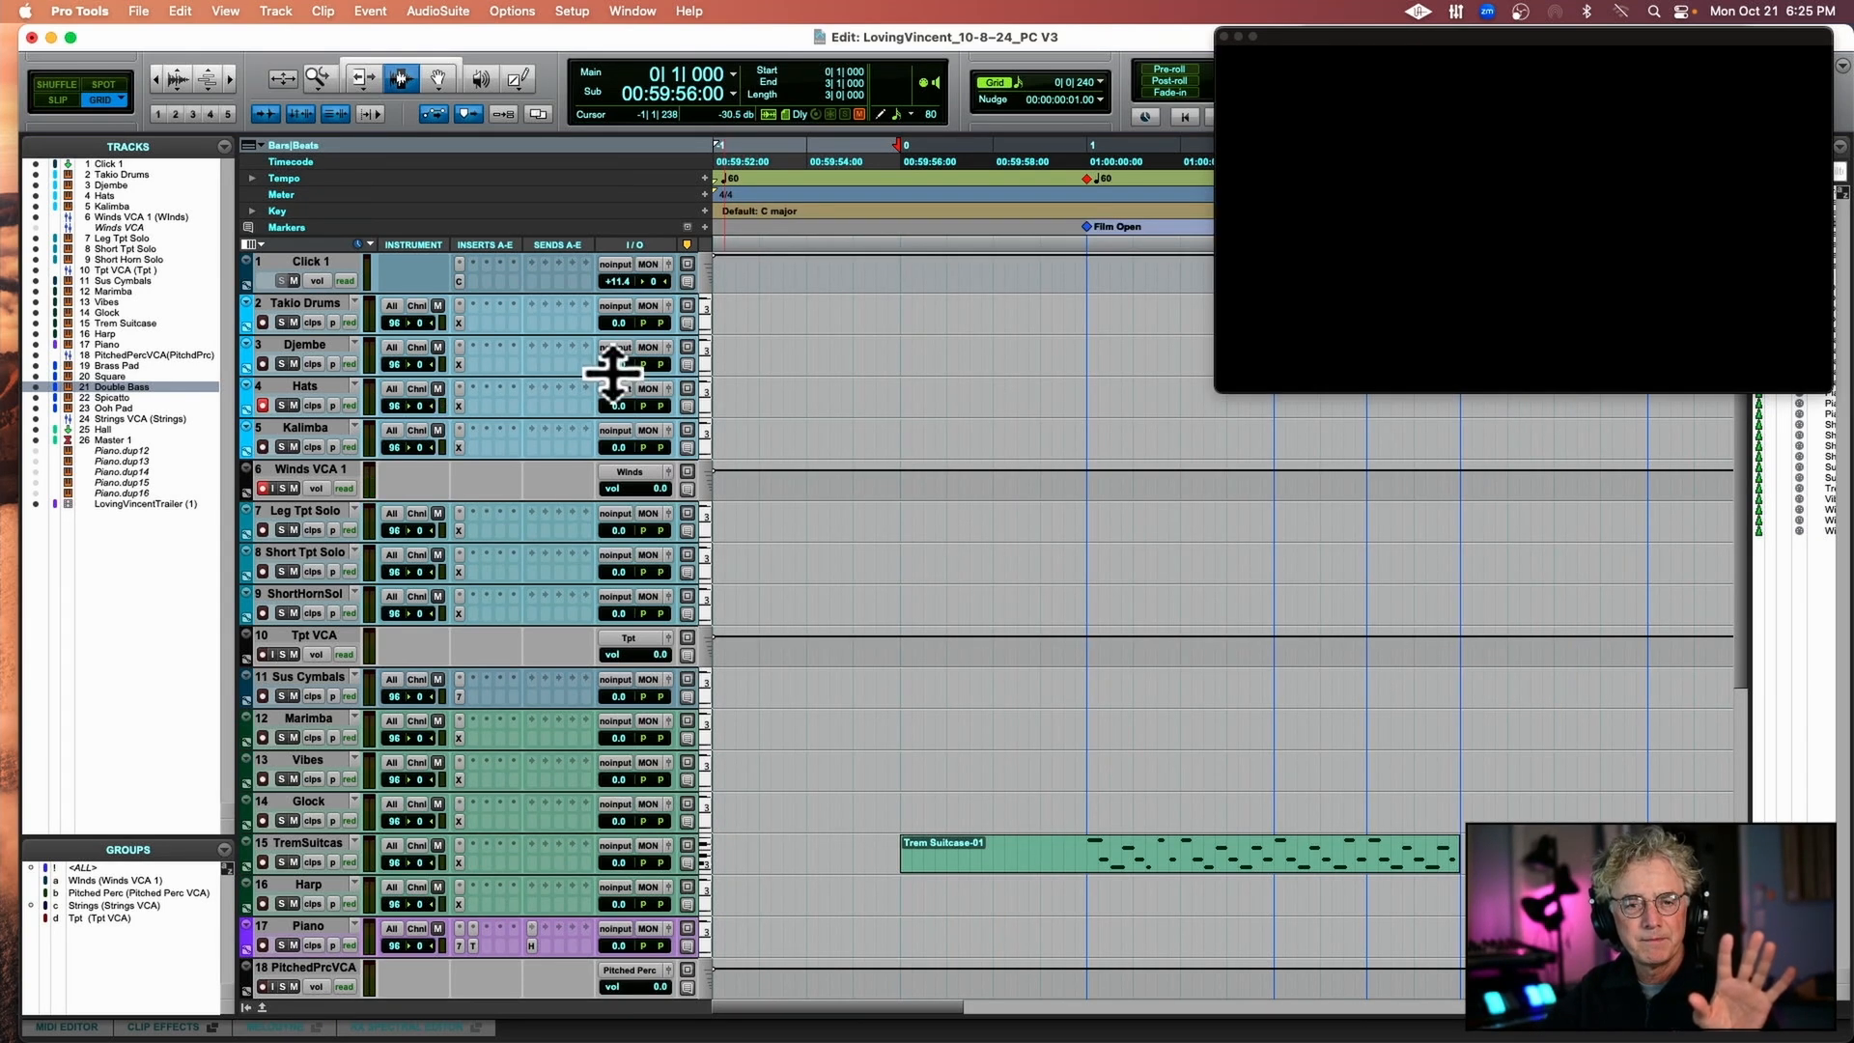
# Insert the stereo Mod Delay III plug-in on the Hats track's second insert slot.
pyautogui.click(475, 407)
pyautogui.moveTo(475, 408)
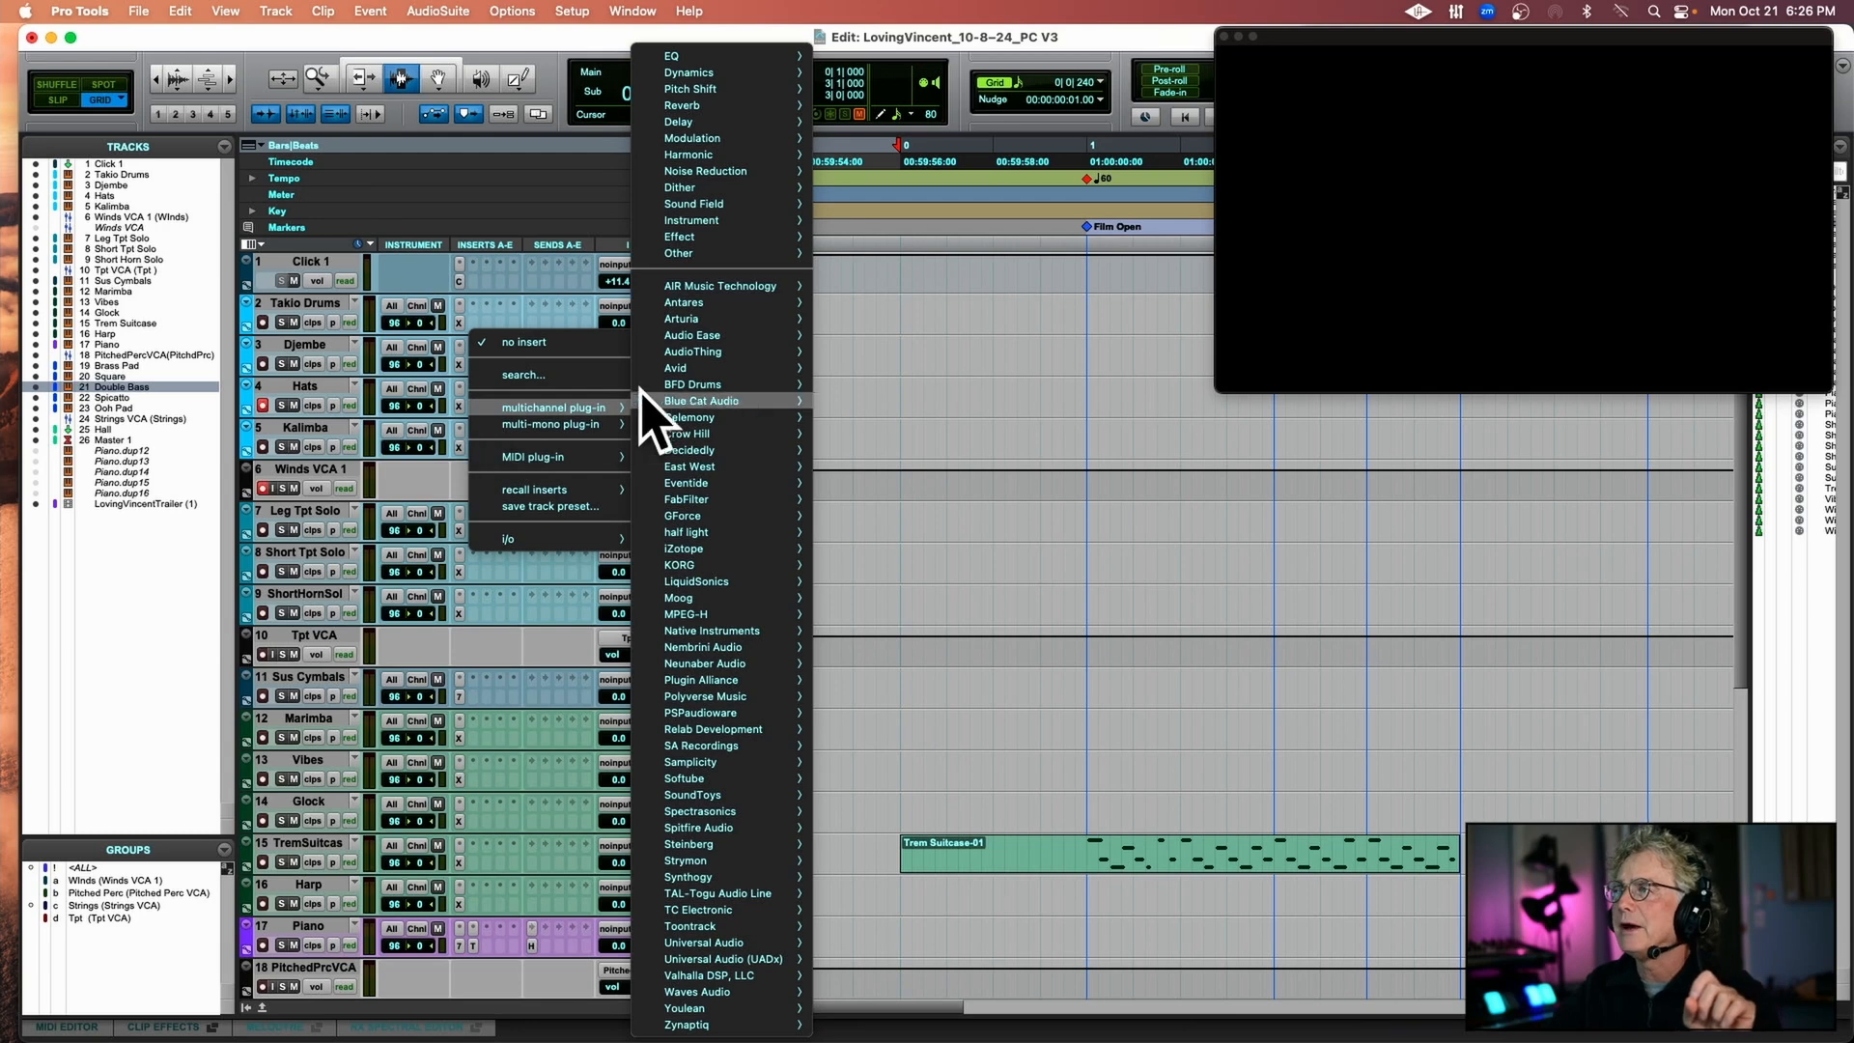
pyautogui.moveTo(703, 121)
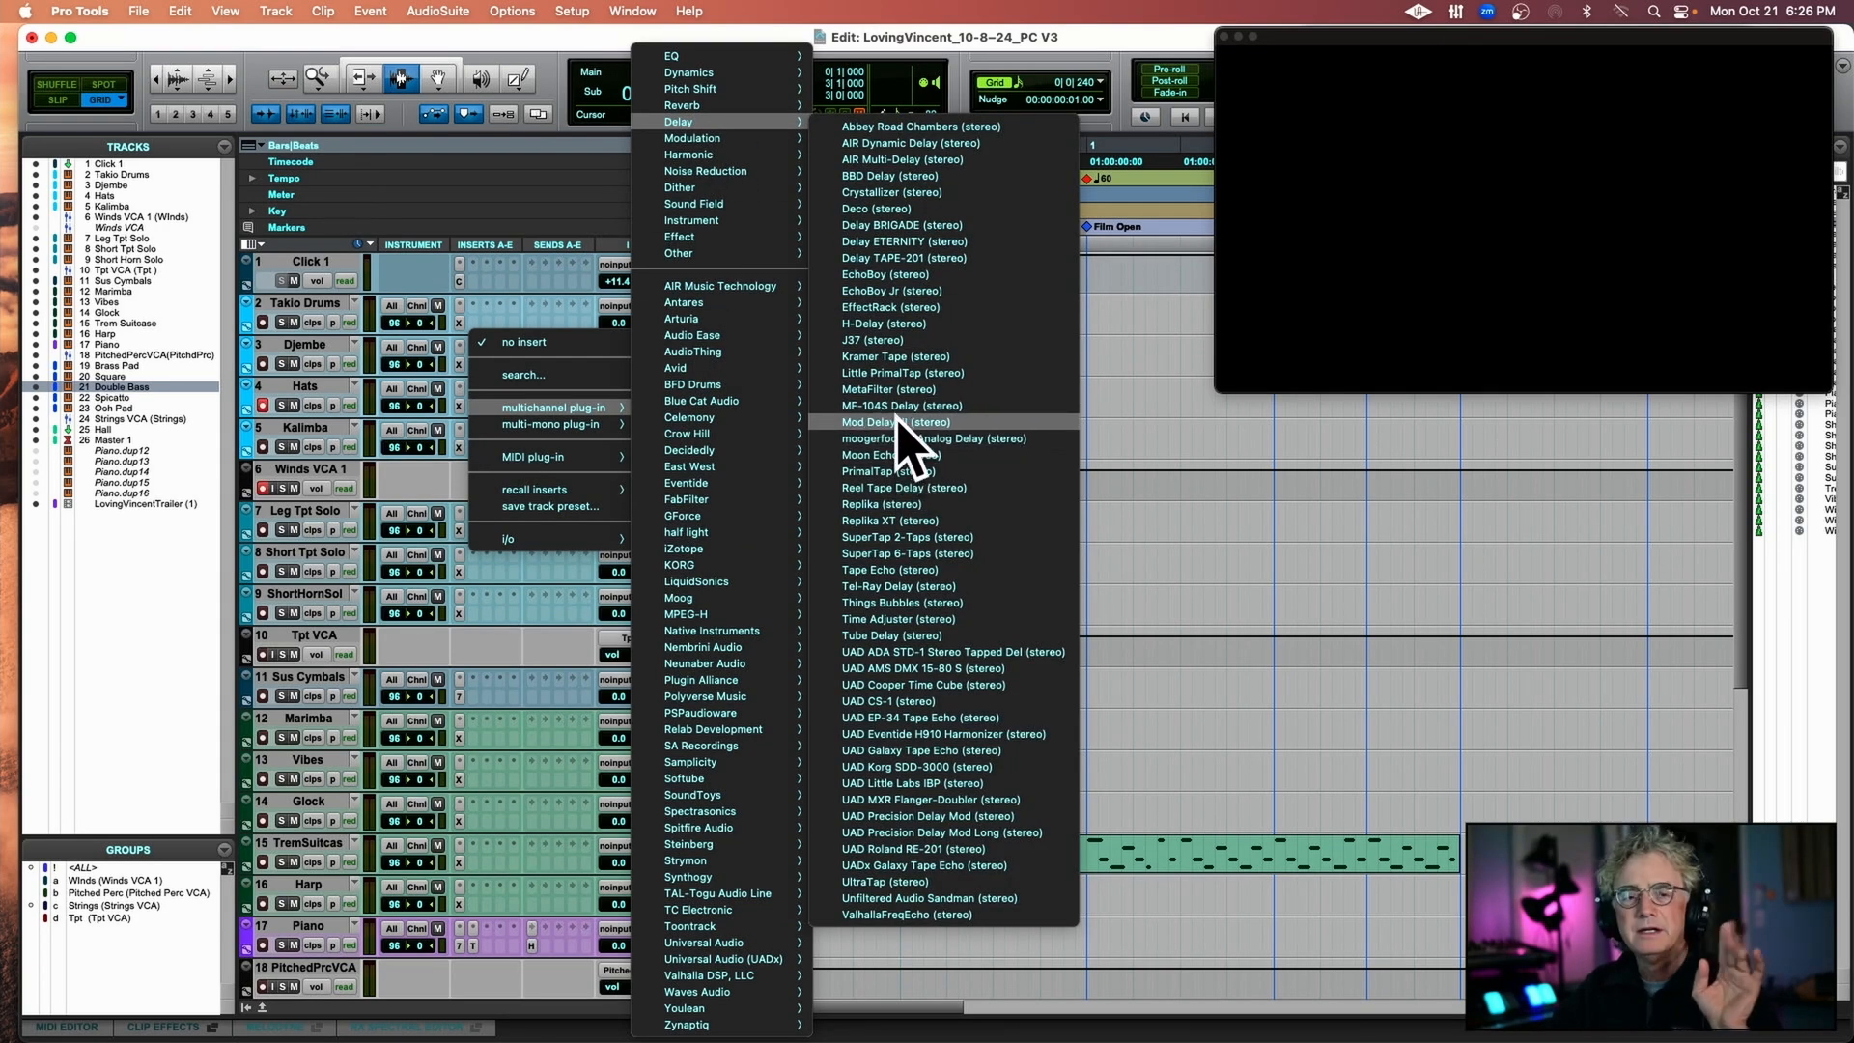
pyautogui.press('Escape')
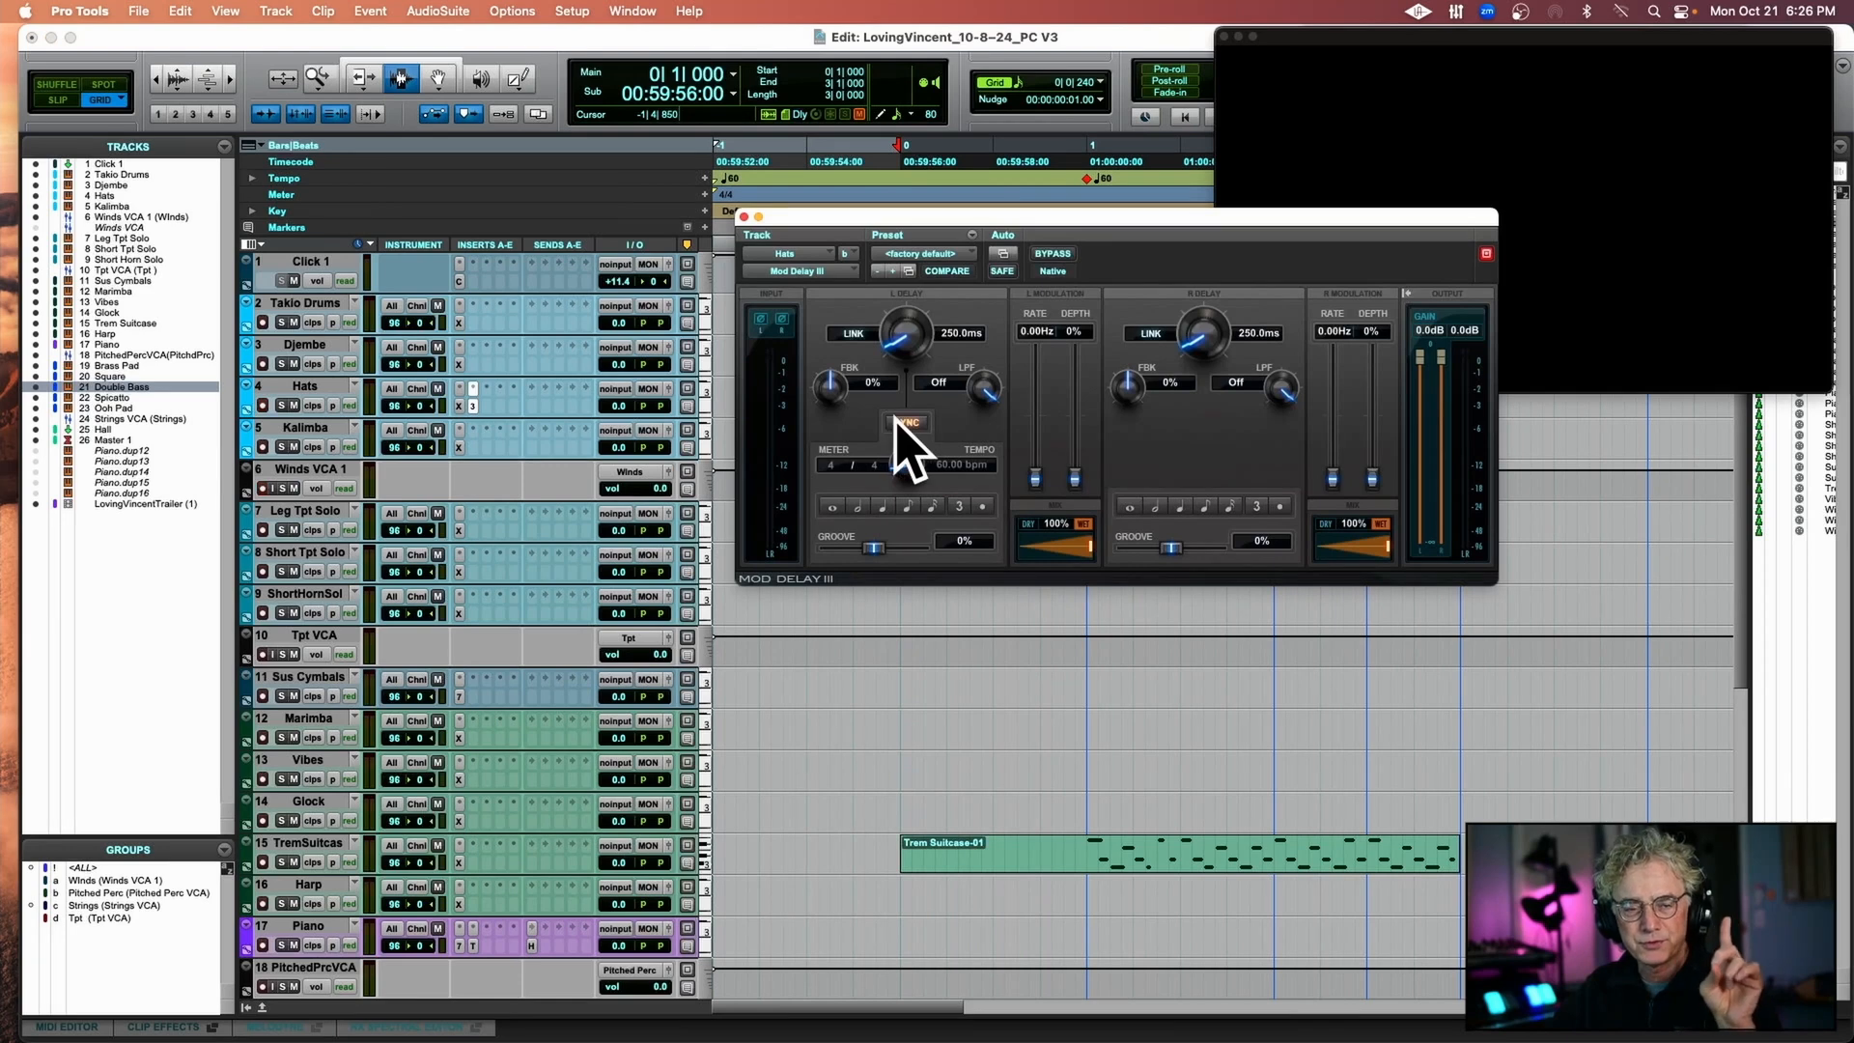
# Set Mod Delay III's left delay to a dotted eighth note with 25% mix and the right to a quarter note with 26% mix.
pyautogui.click(908, 506)
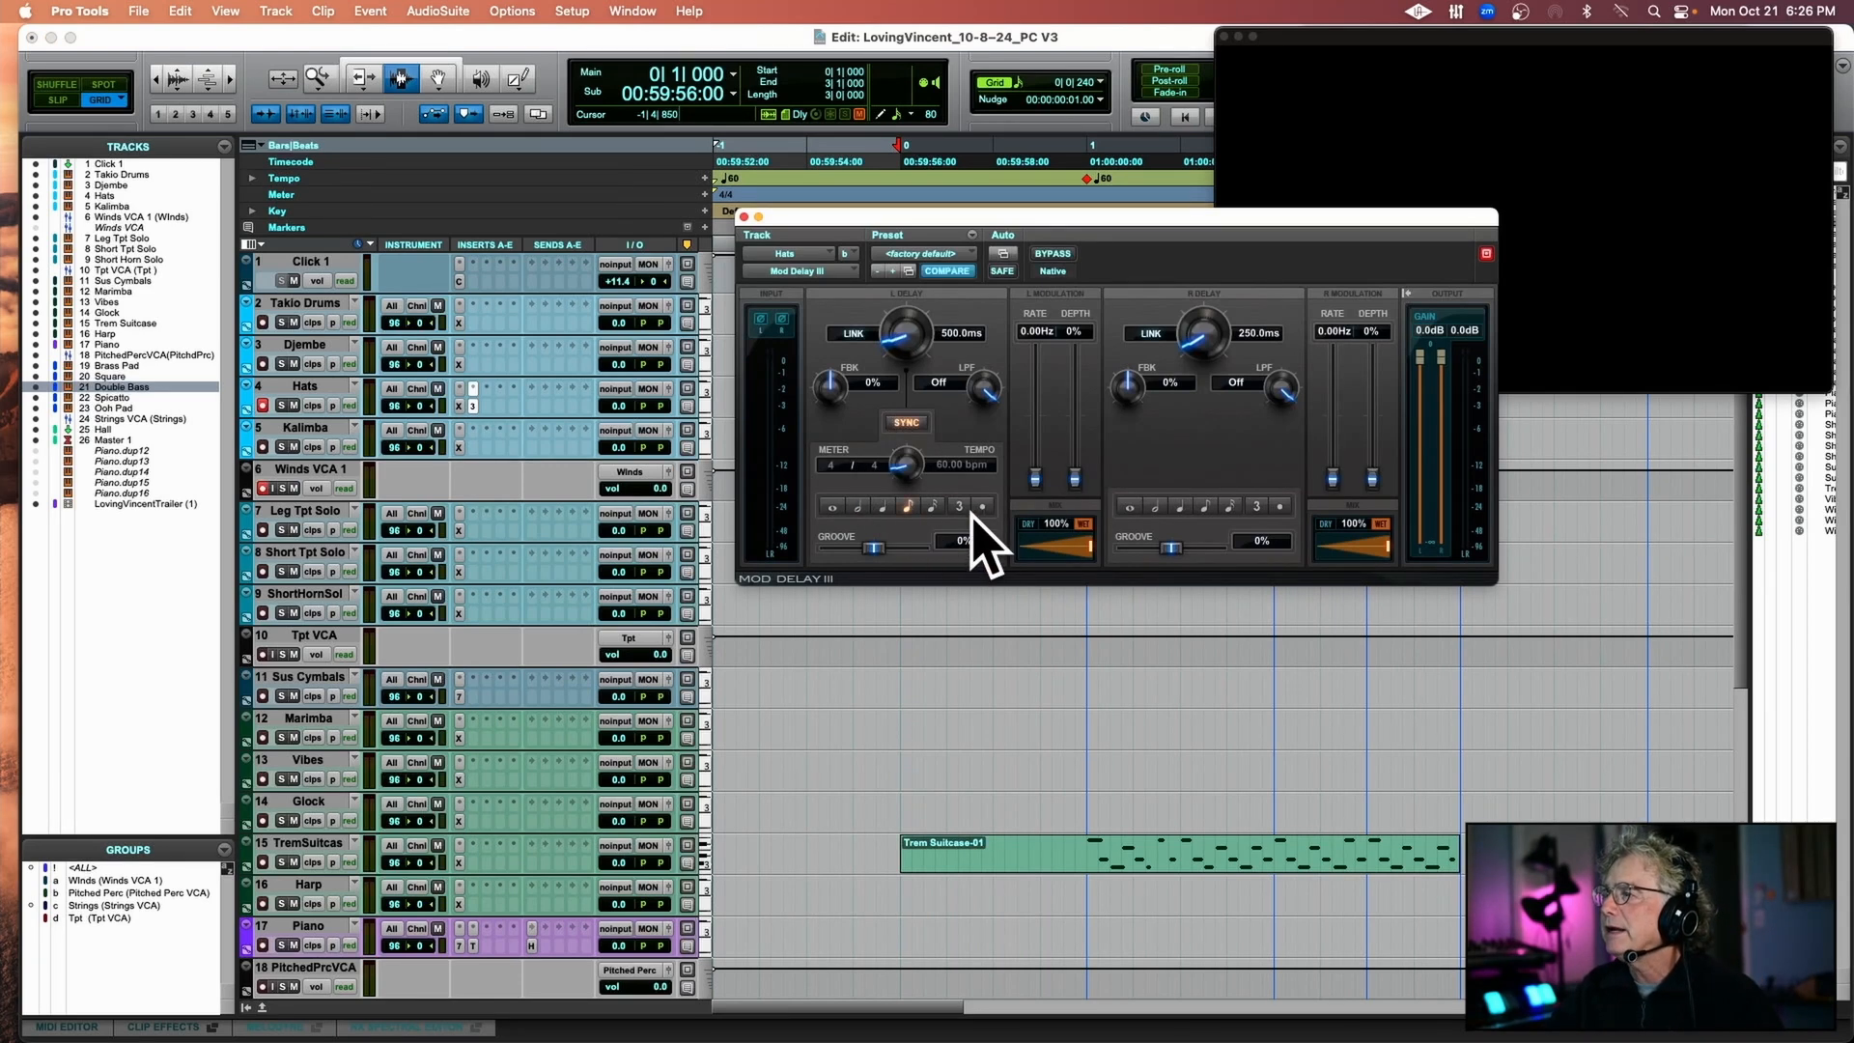
pyautogui.click(1180, 505)
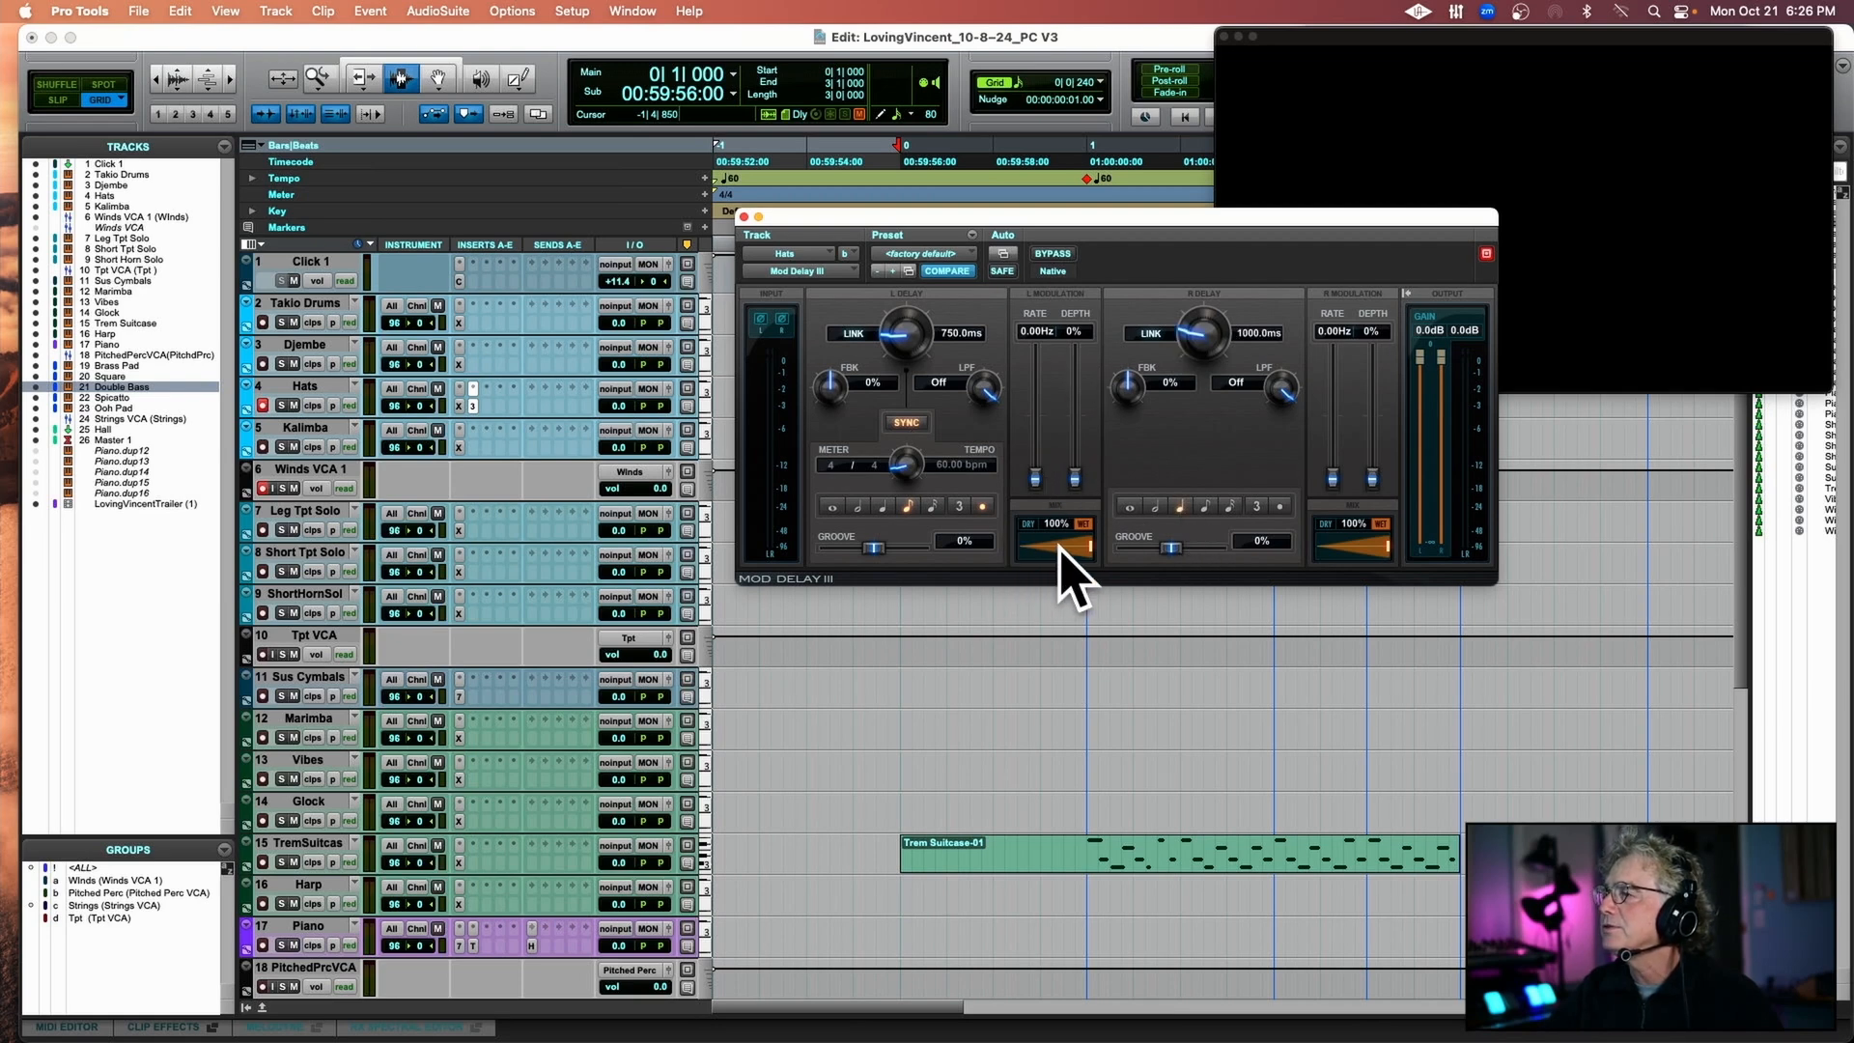
pyautogui.moveTo(1060, 544); pyautogui.dragTo(1030, 552)
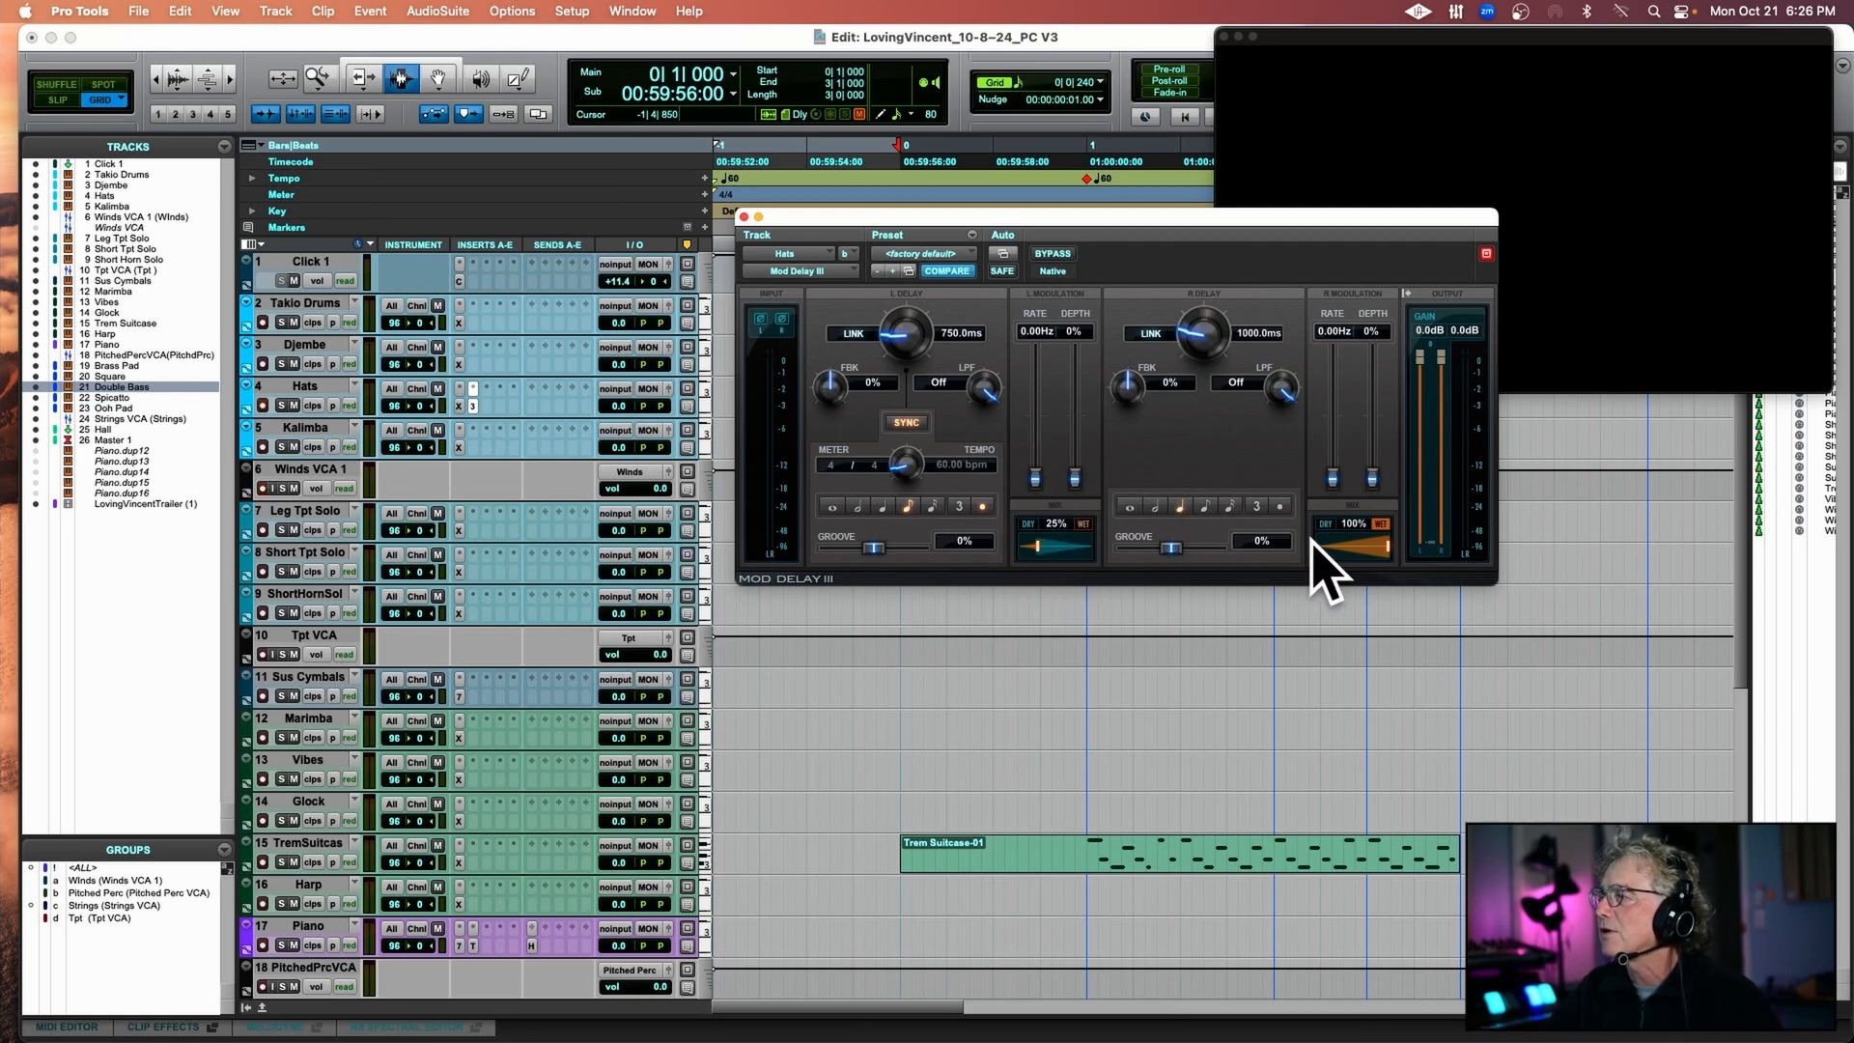
pyautogui.moveTo(1378, 555); pyautogui.dragTo(1306, 560)
pyautogui.moveTo(1036, 215); pyautogui.dragTo(769, 217)
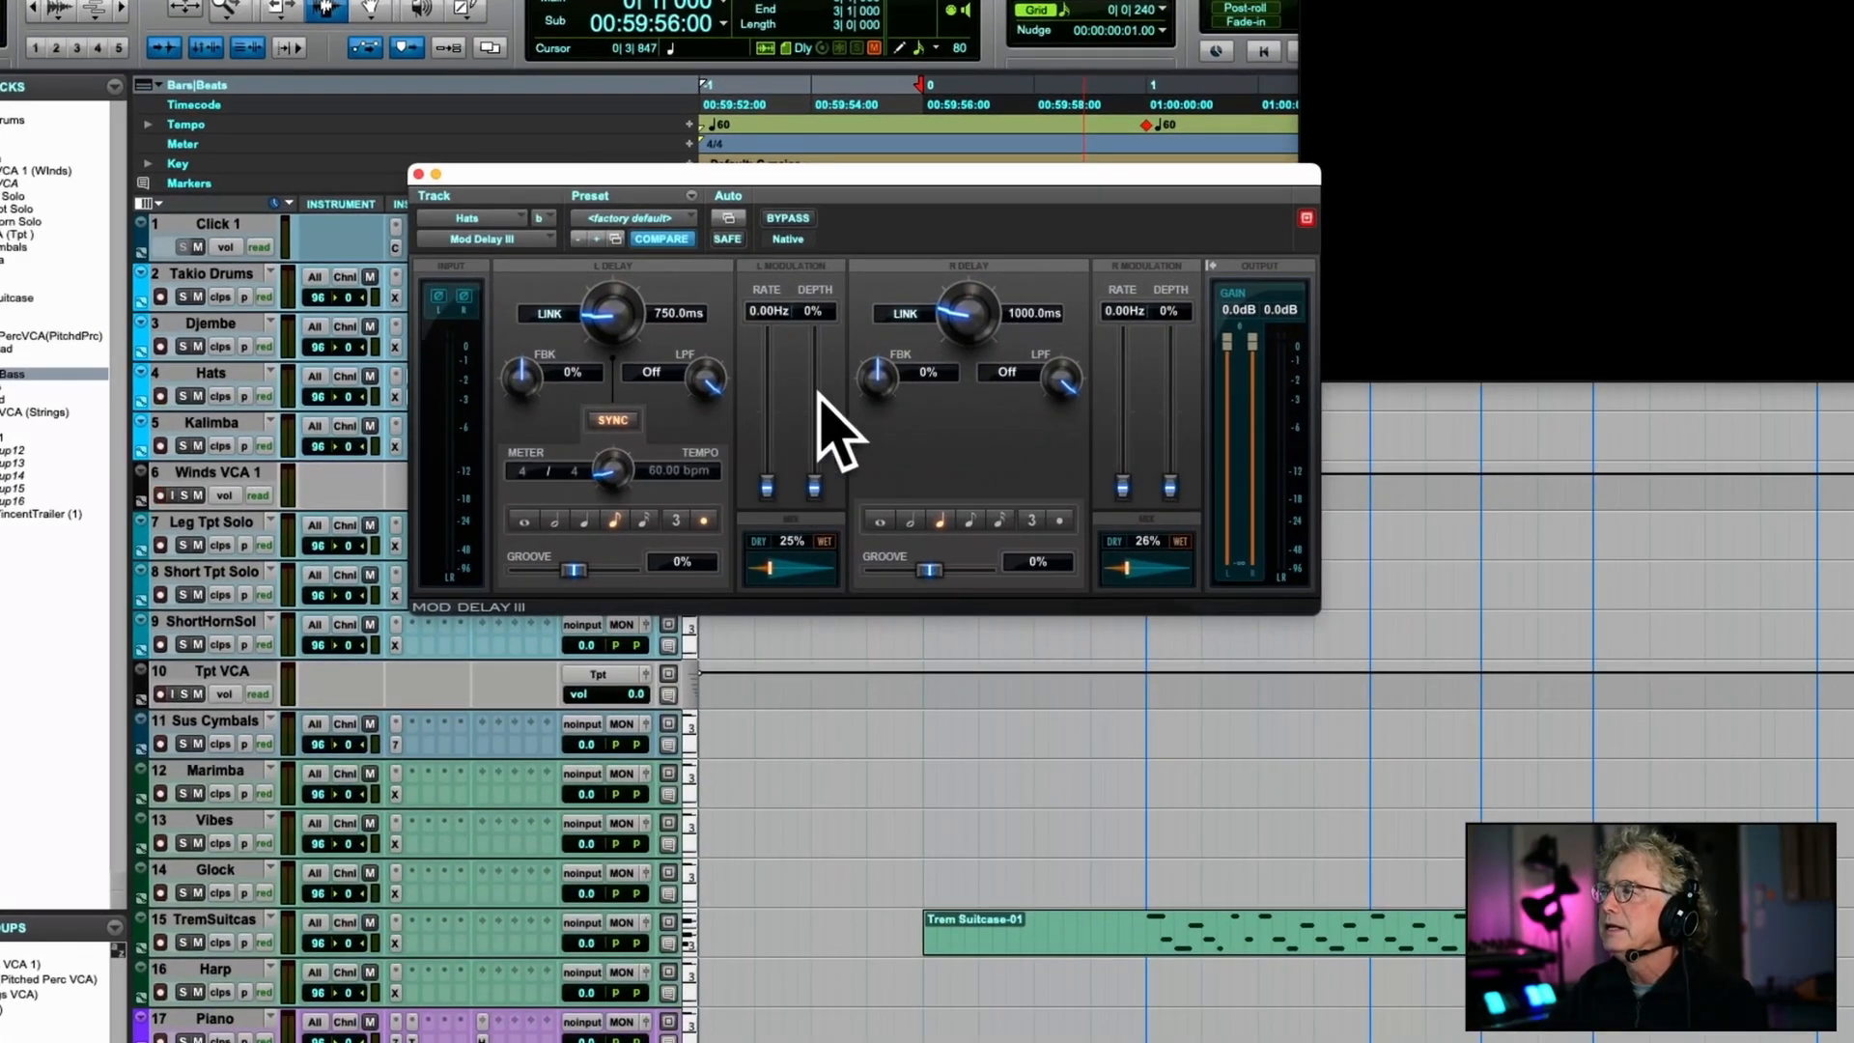
# Set Mod Delay III's feedback to 28% on the left and 44% on the right, with the left mix at 29%.
pyautogui.moveTo(933, 219); pyautogui.dragTo(935, 298)
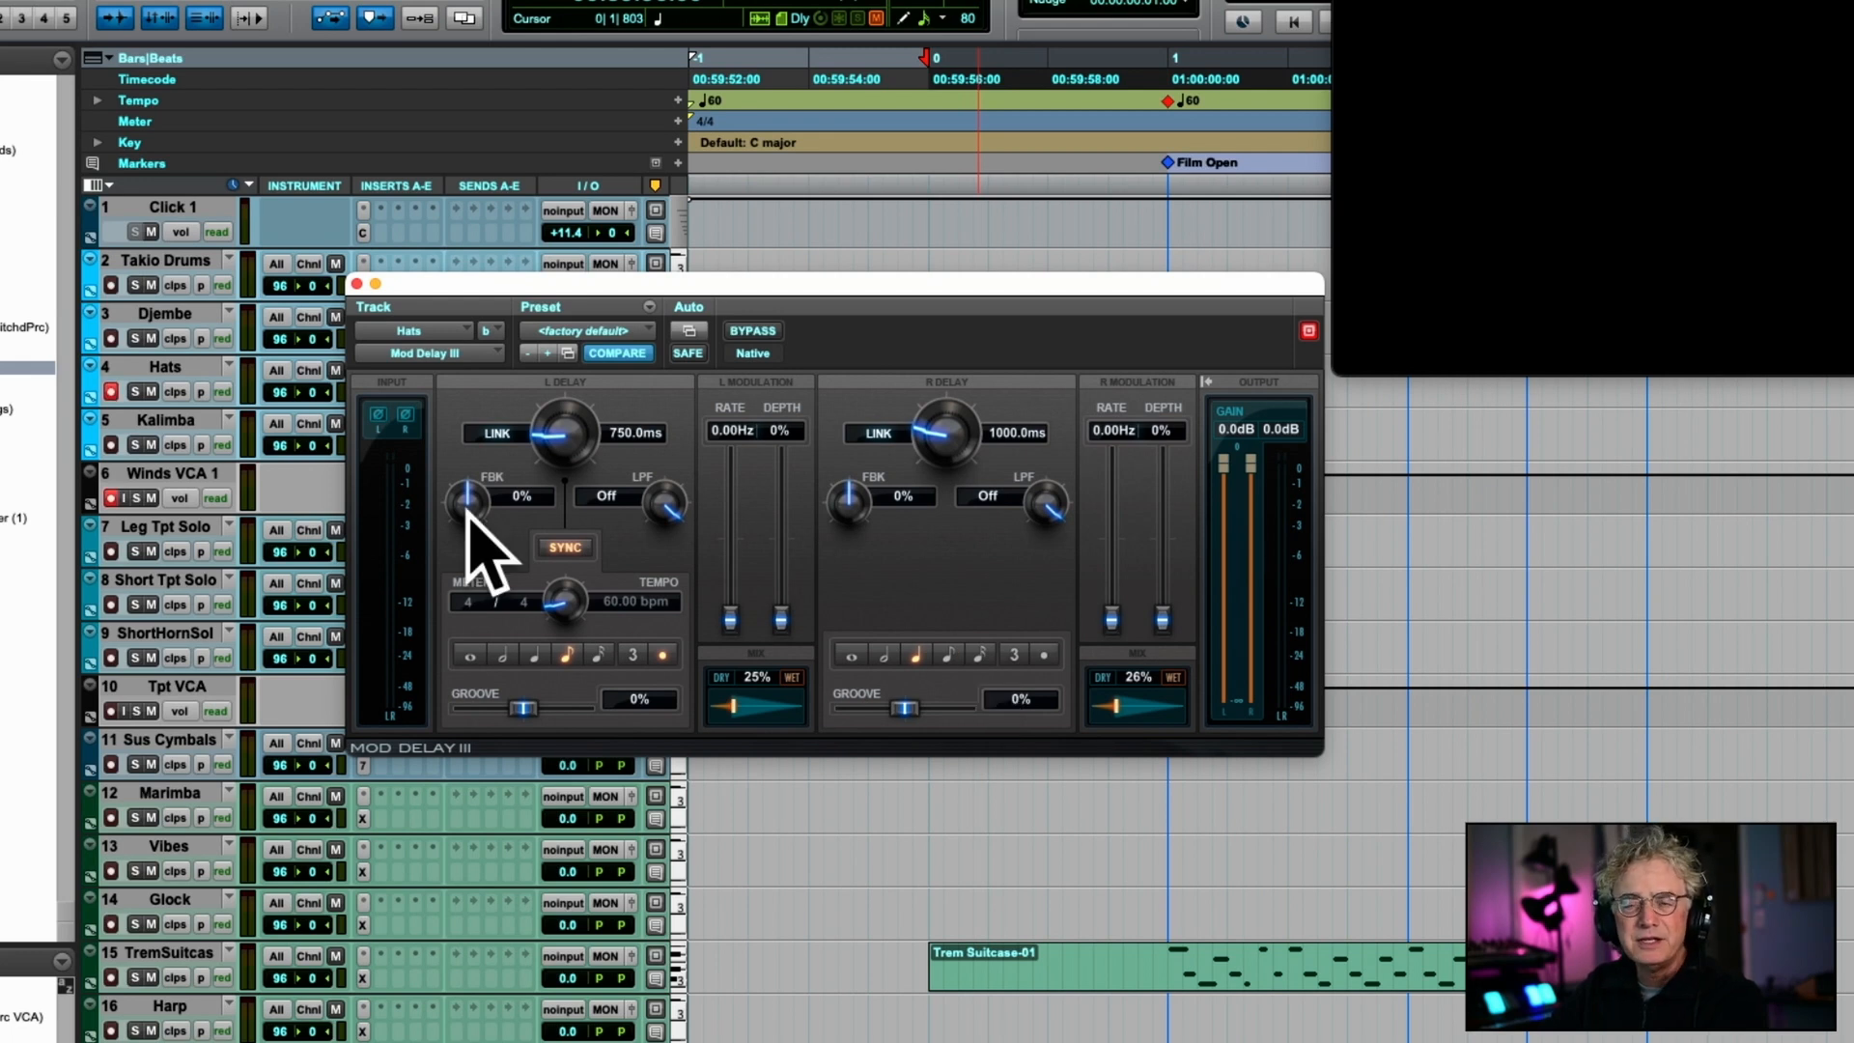
pyautogui.moveTo(468, 509); pyautogui.dragTo(474, 499)
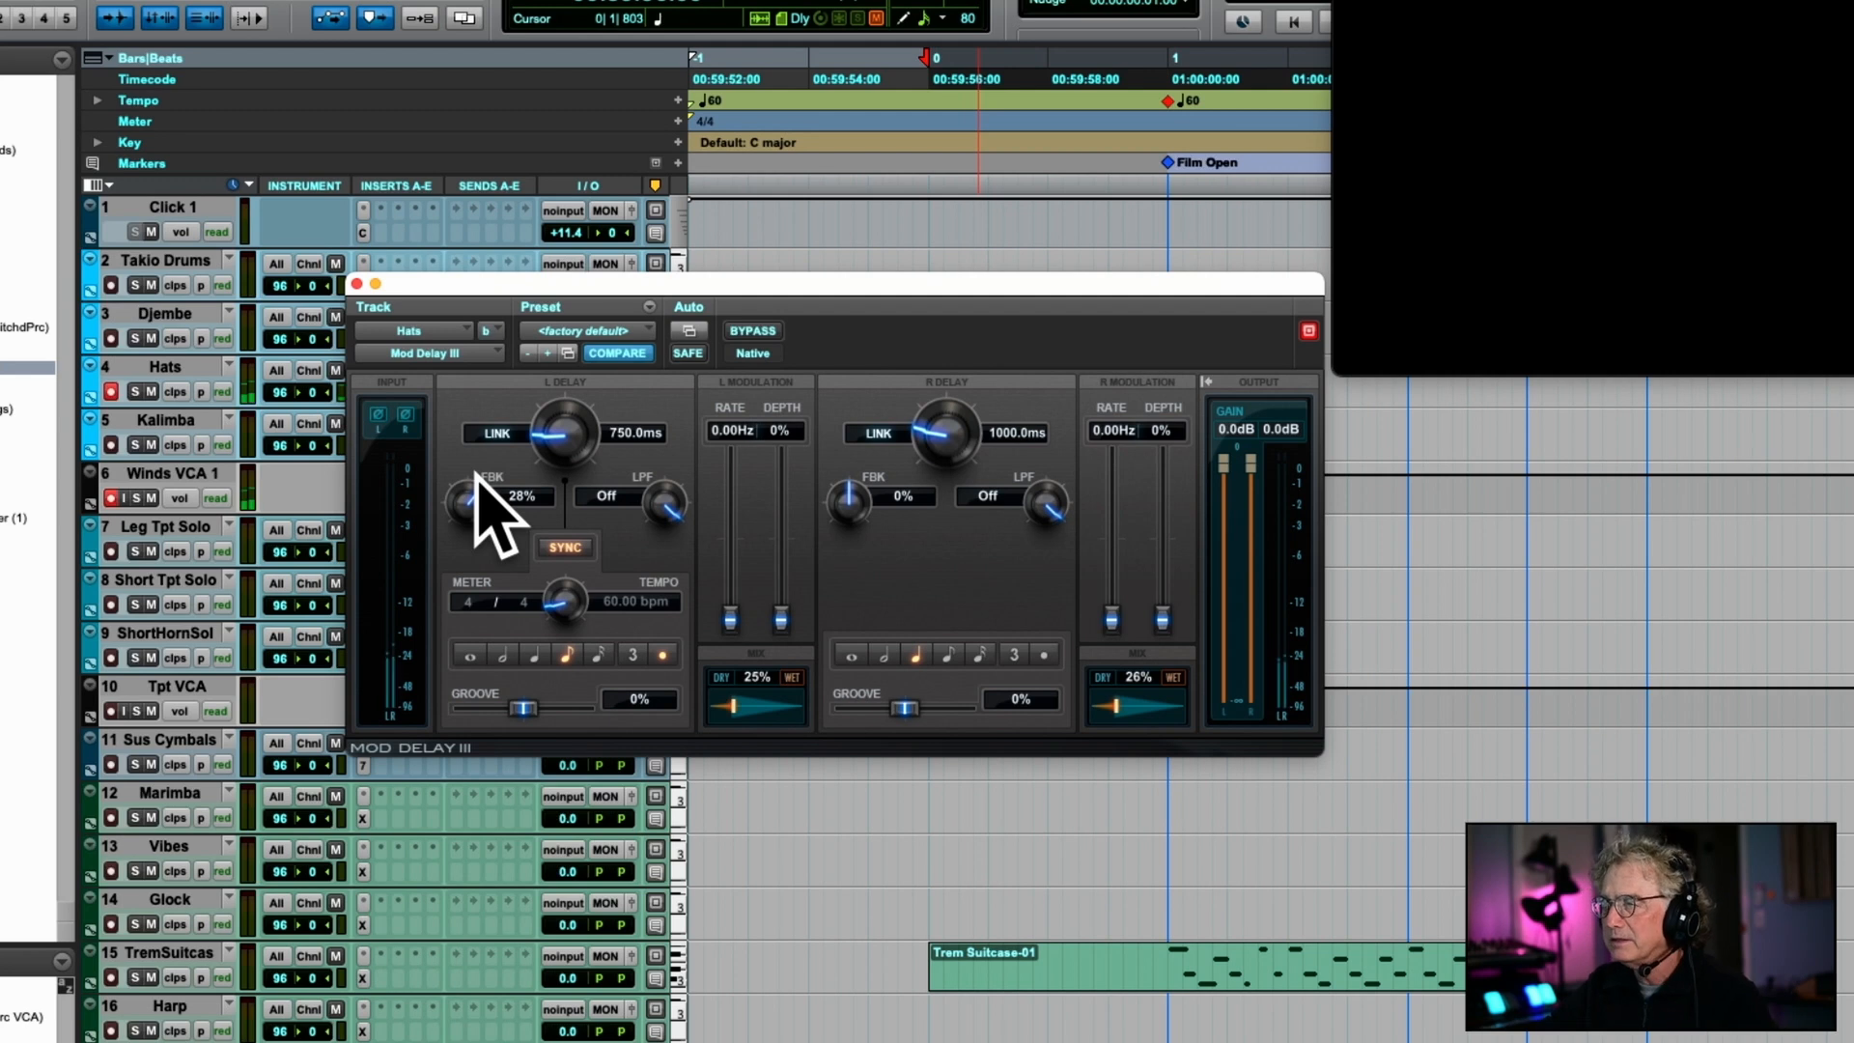
pyautogui.moveTo(475, 473)
pyautogui.mouseDown()
pyautogui.moveTo(476, 518)
pyautogui.moveTo(465, 493)
pyautogui.mouseUp()
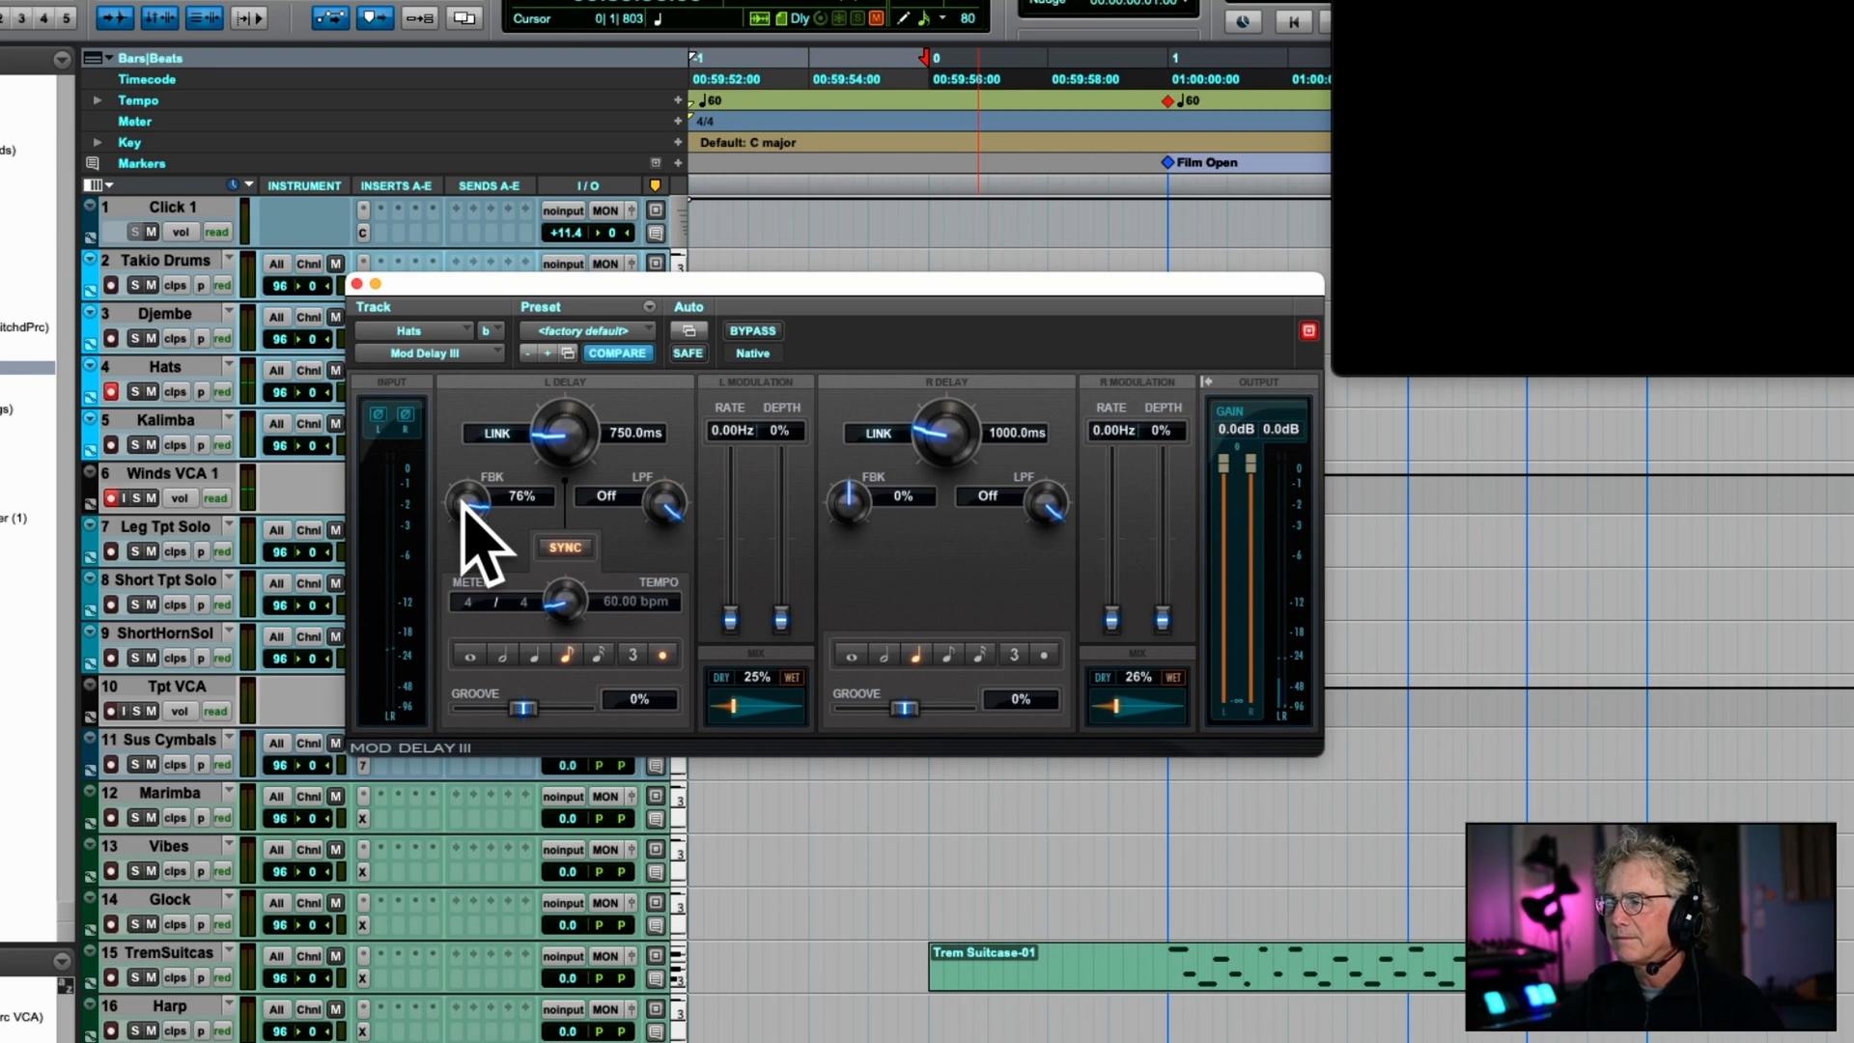
pyautogui.moveTo(745, 720)
pyautogui.mouseDown()
pyautogui.moveTo(760, 710)
pyautogui.moveTo(732, 707)
pyautogui.mouseUp()
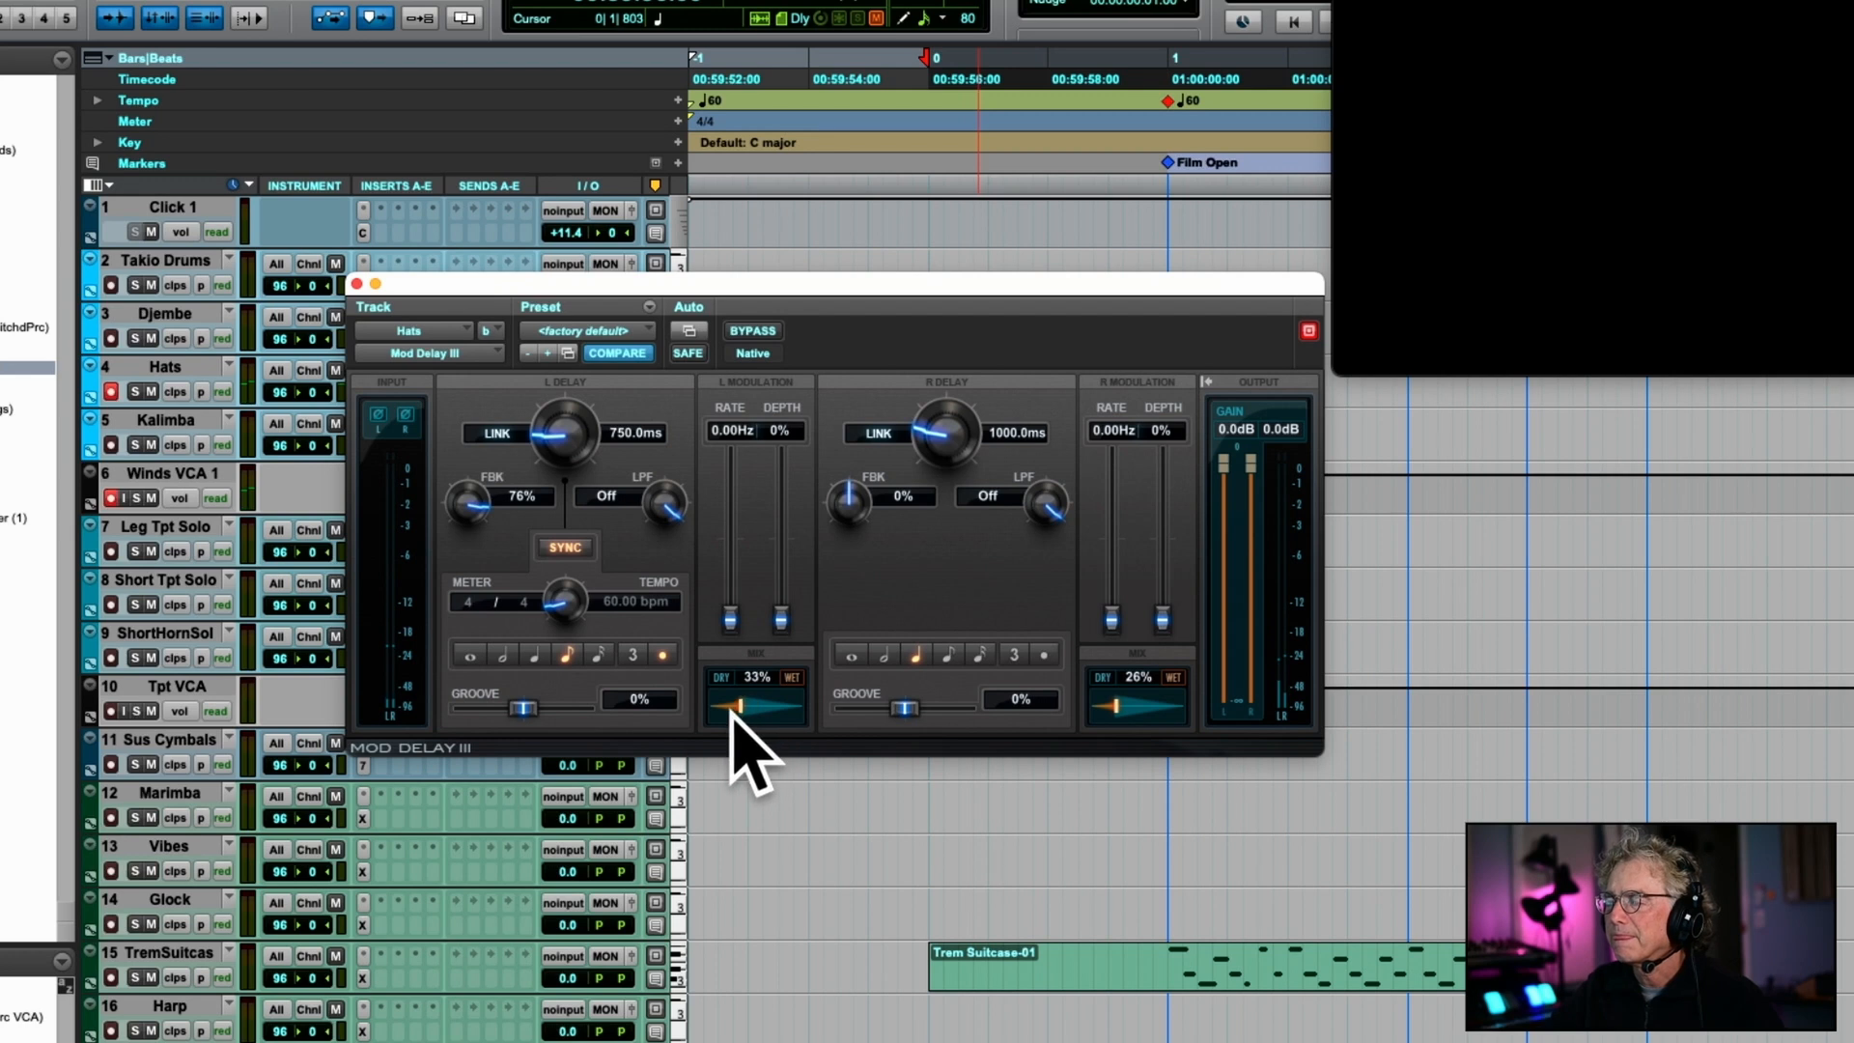
pyautogui.moveTo(472, 503); pyautogui.dragTo(462, 579)
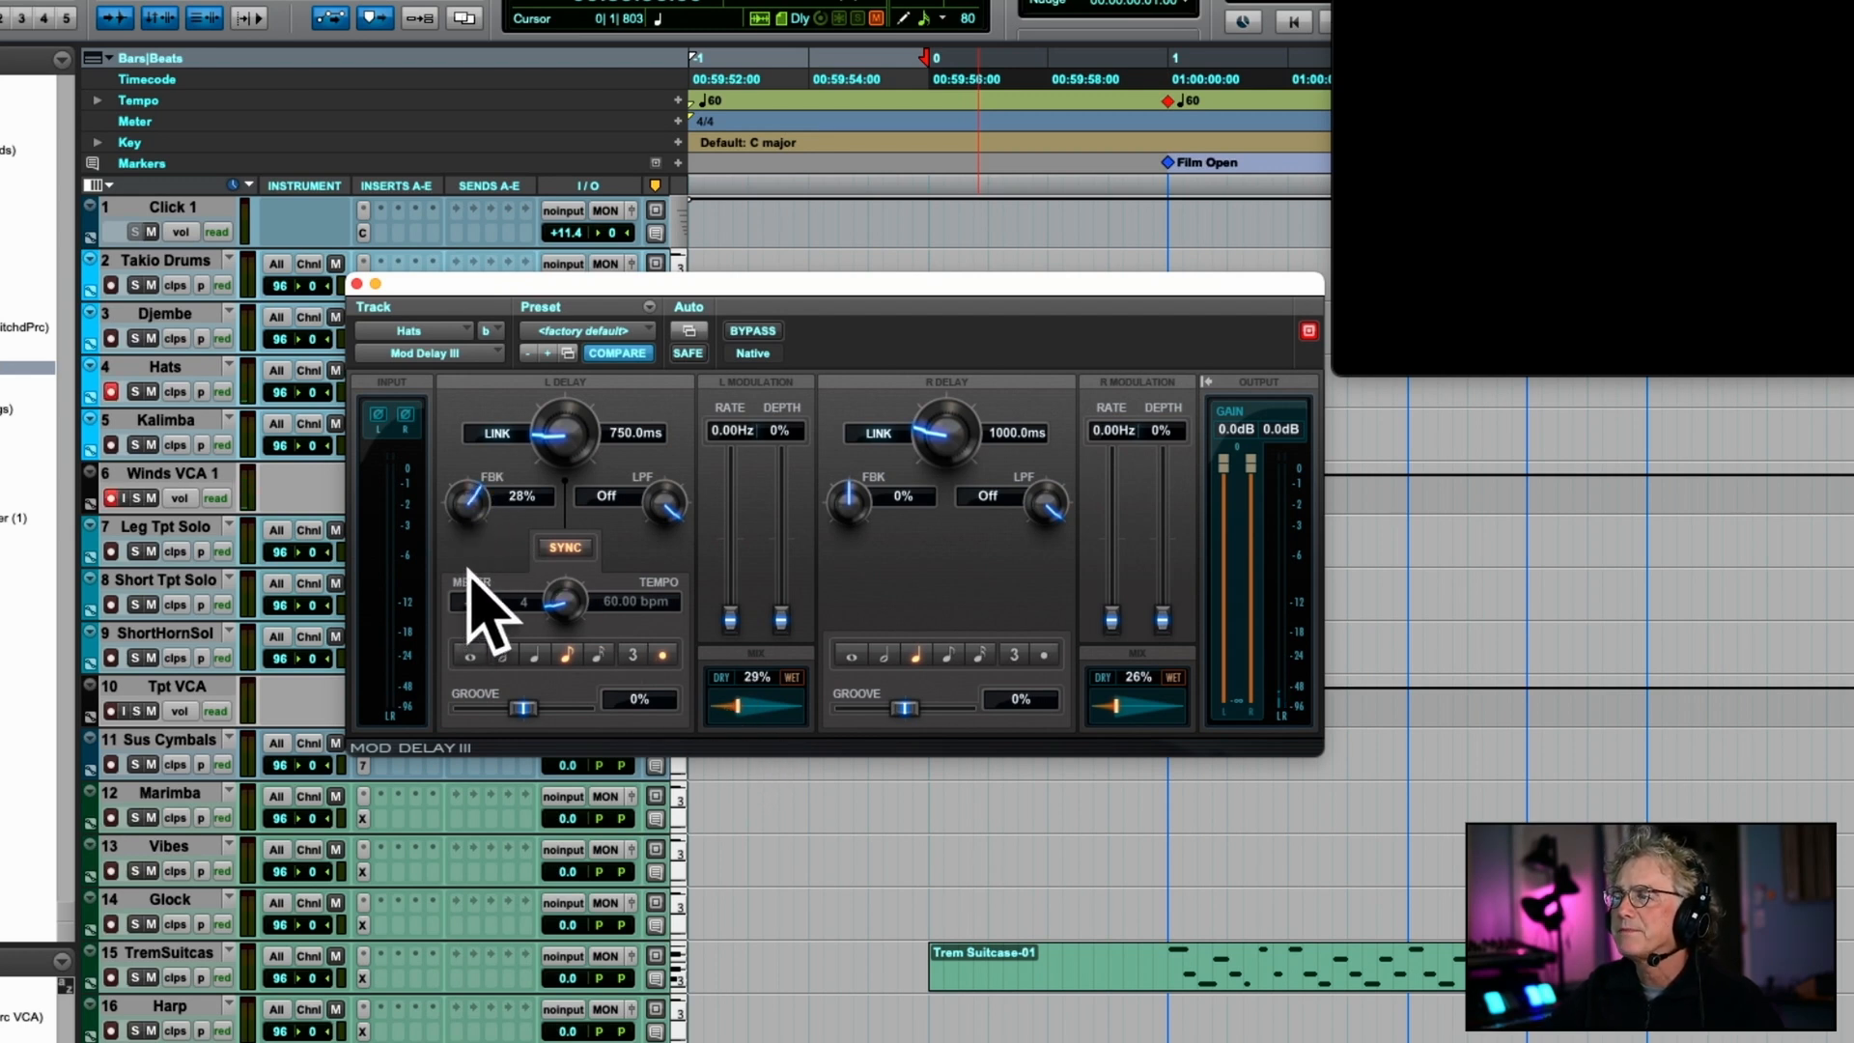
pyautogui.moveTo(834, 512); pyautogui.dragTo(849, 472)
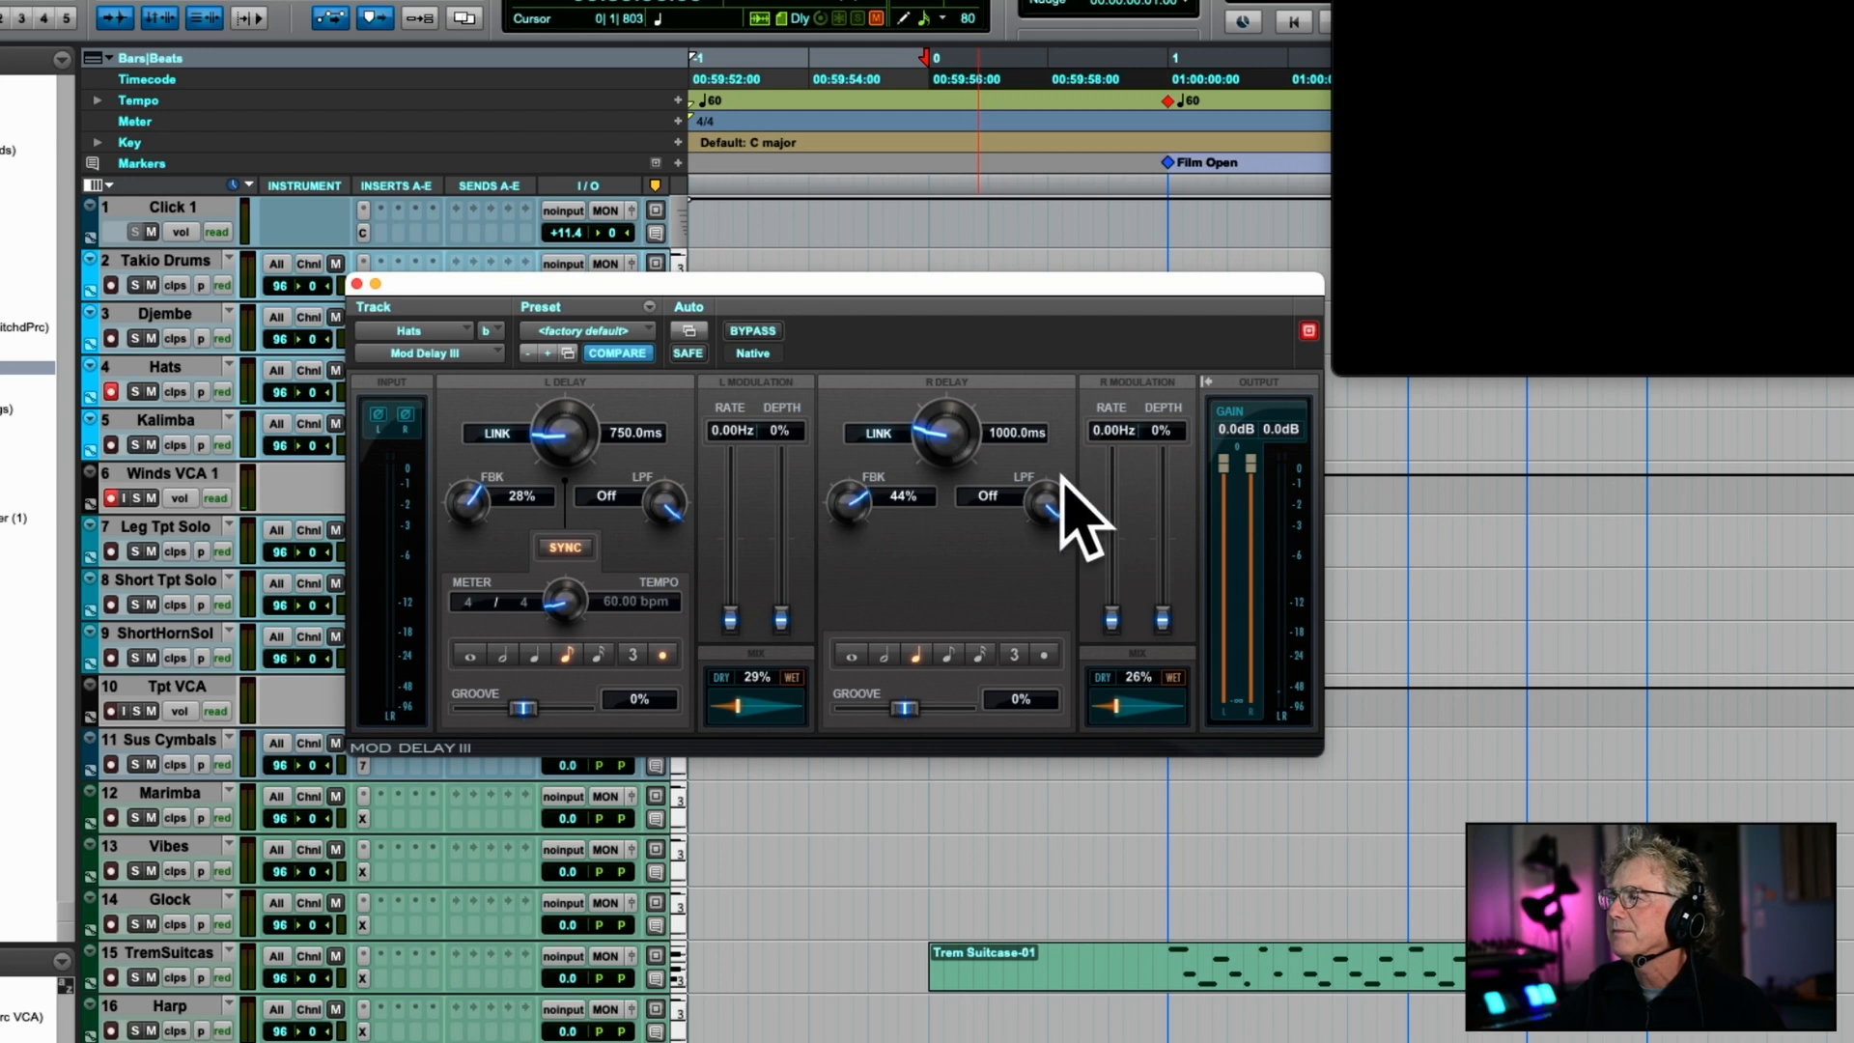
# Set Mod Delay III's low-pass filters to 6191 Hz on the left delay and 5732 Hz on the right delay.
pyautogui.moveTo(1063, 476); pyautogui.dragTo(1027, 522)
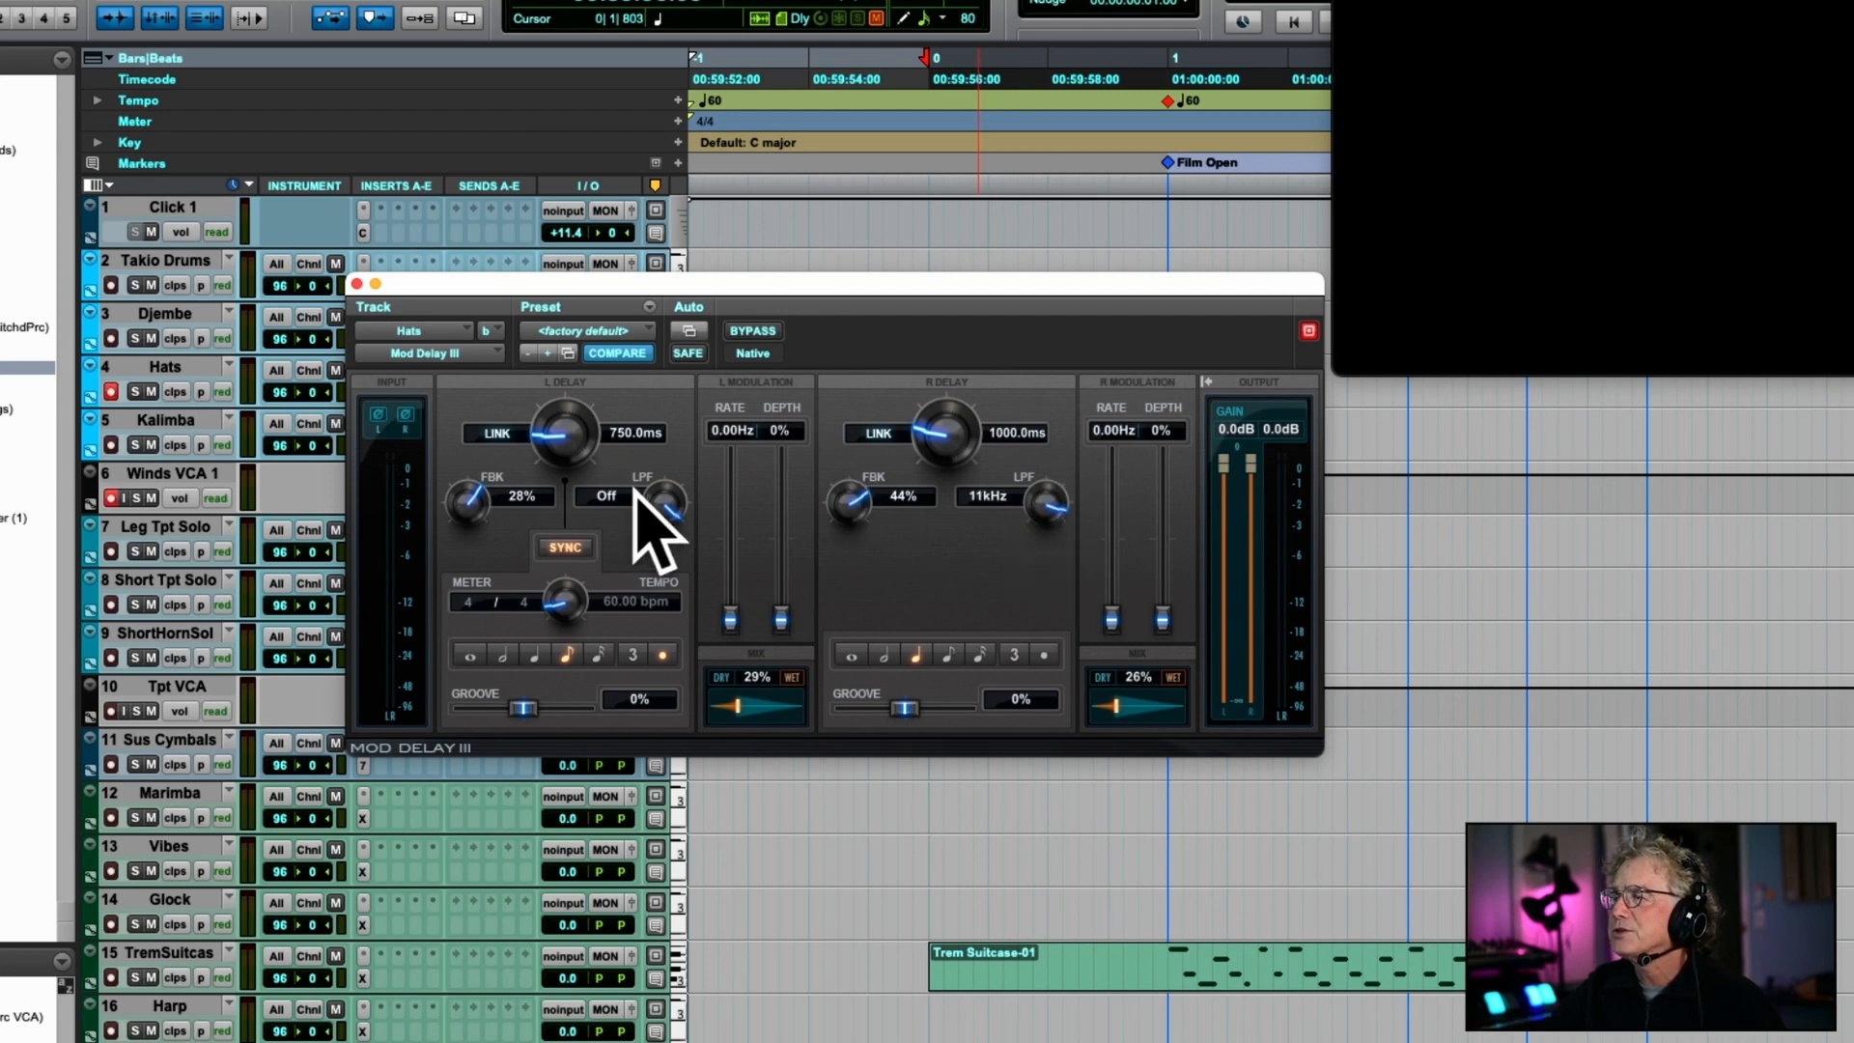
pyautogui.moveTo(654, 488); pyautogui.dragTo(645, 517)
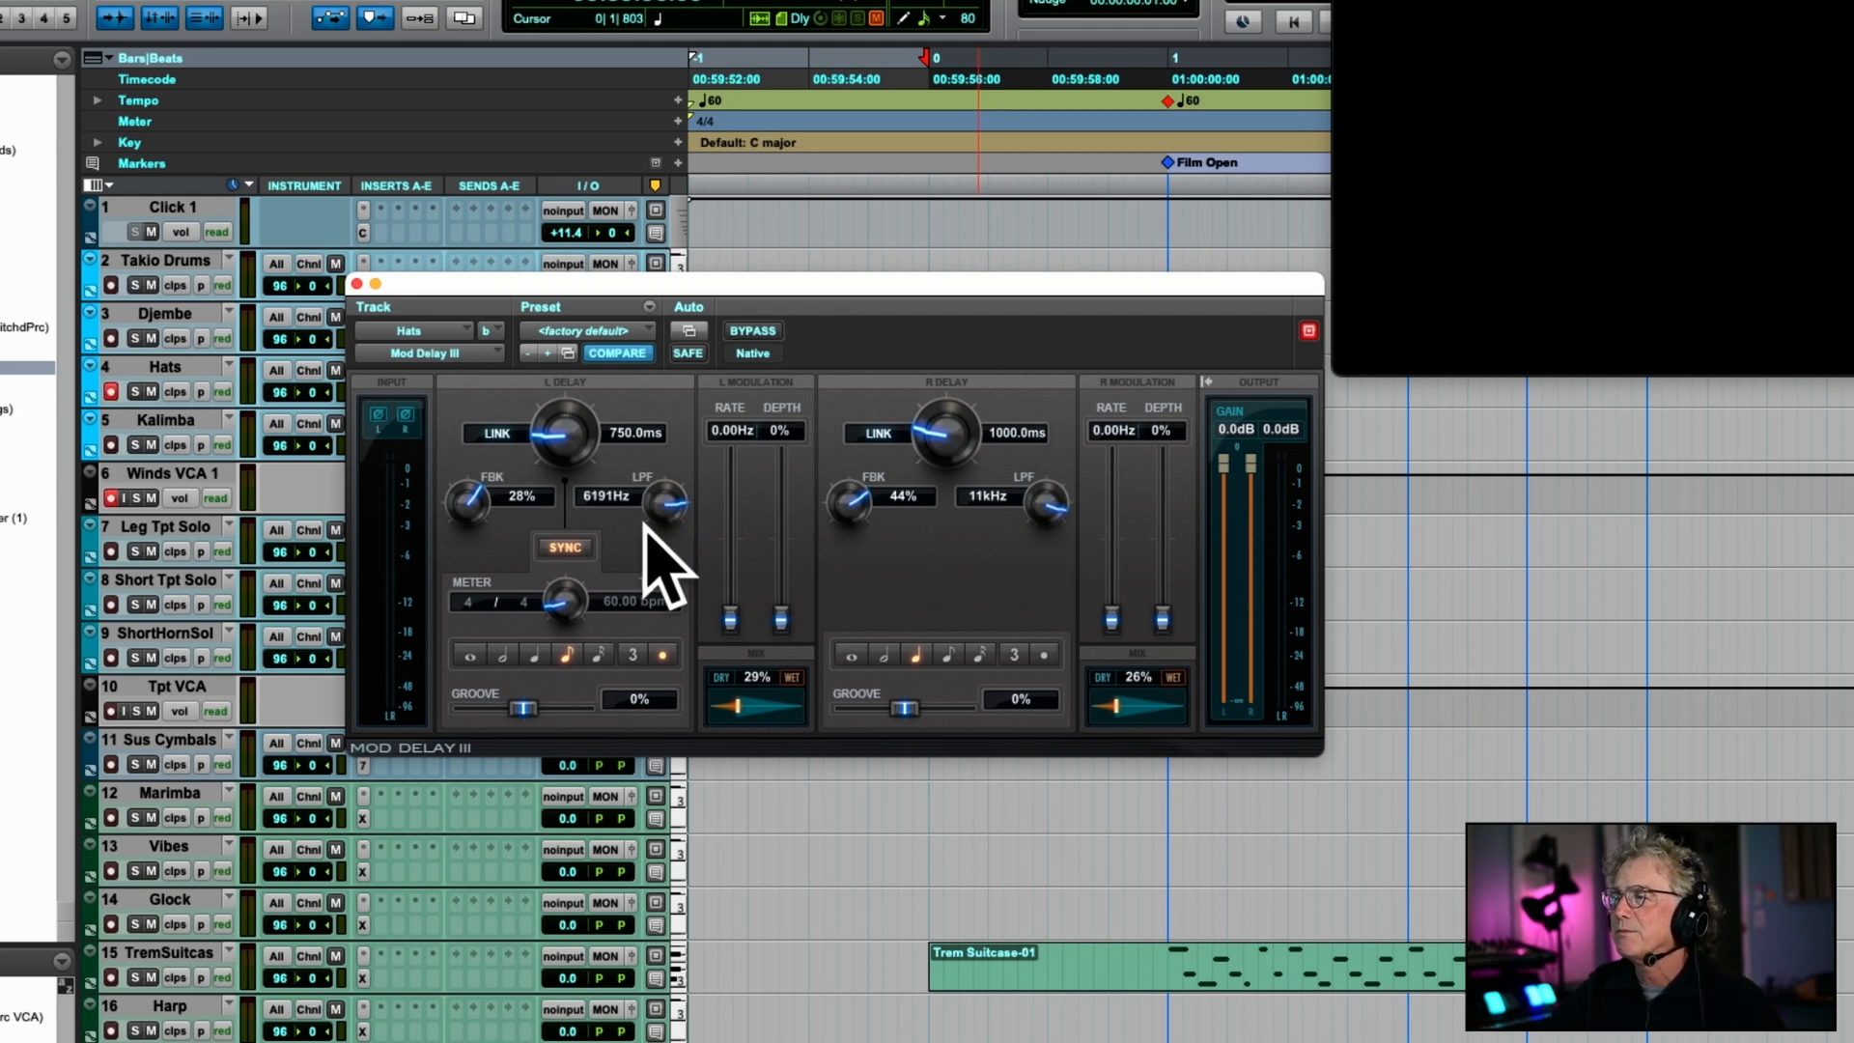
pyautogui.moveTo(1039, 499); pyautogui.dragTo(1029, 512)
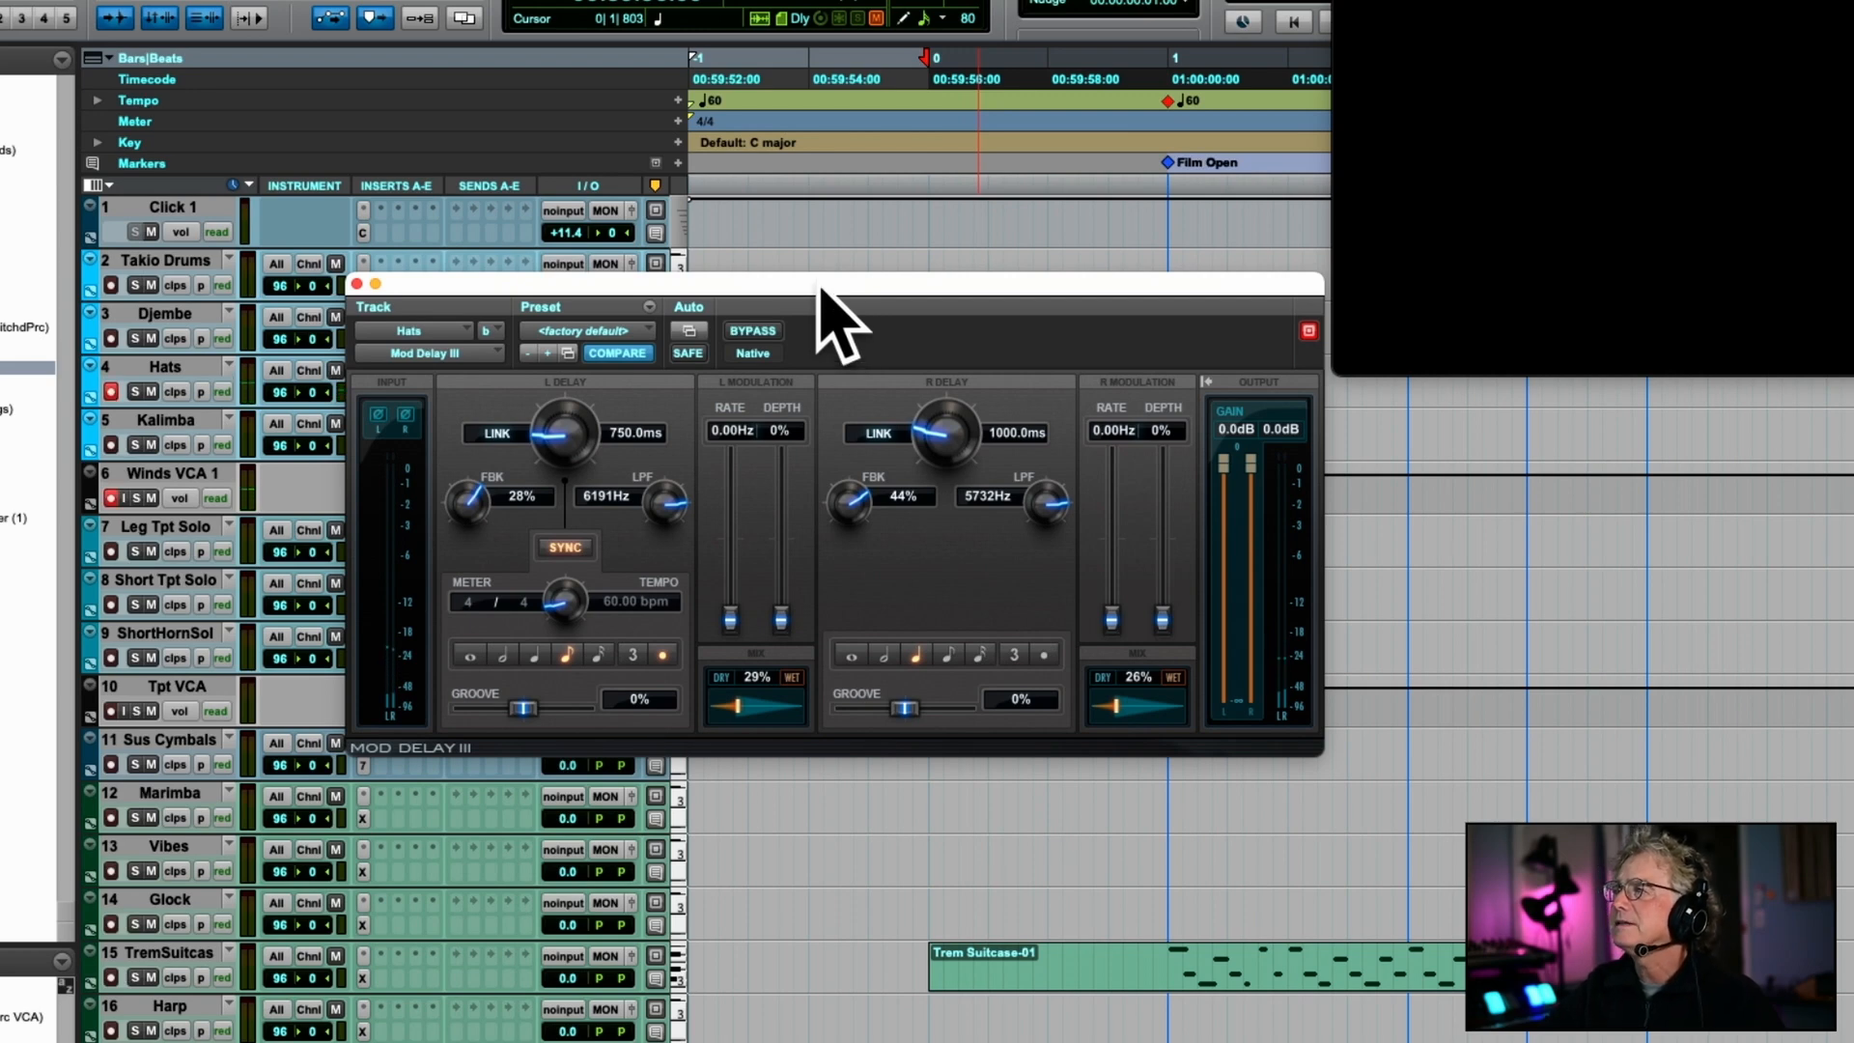
# Bypass Mod Delay III to compare the dry hi-hat sound and close the plug-in window.
pyautogui.moveTo(836, 292); pyautogui.dragTo(576, 245)
pyautogui.click(514, 284)
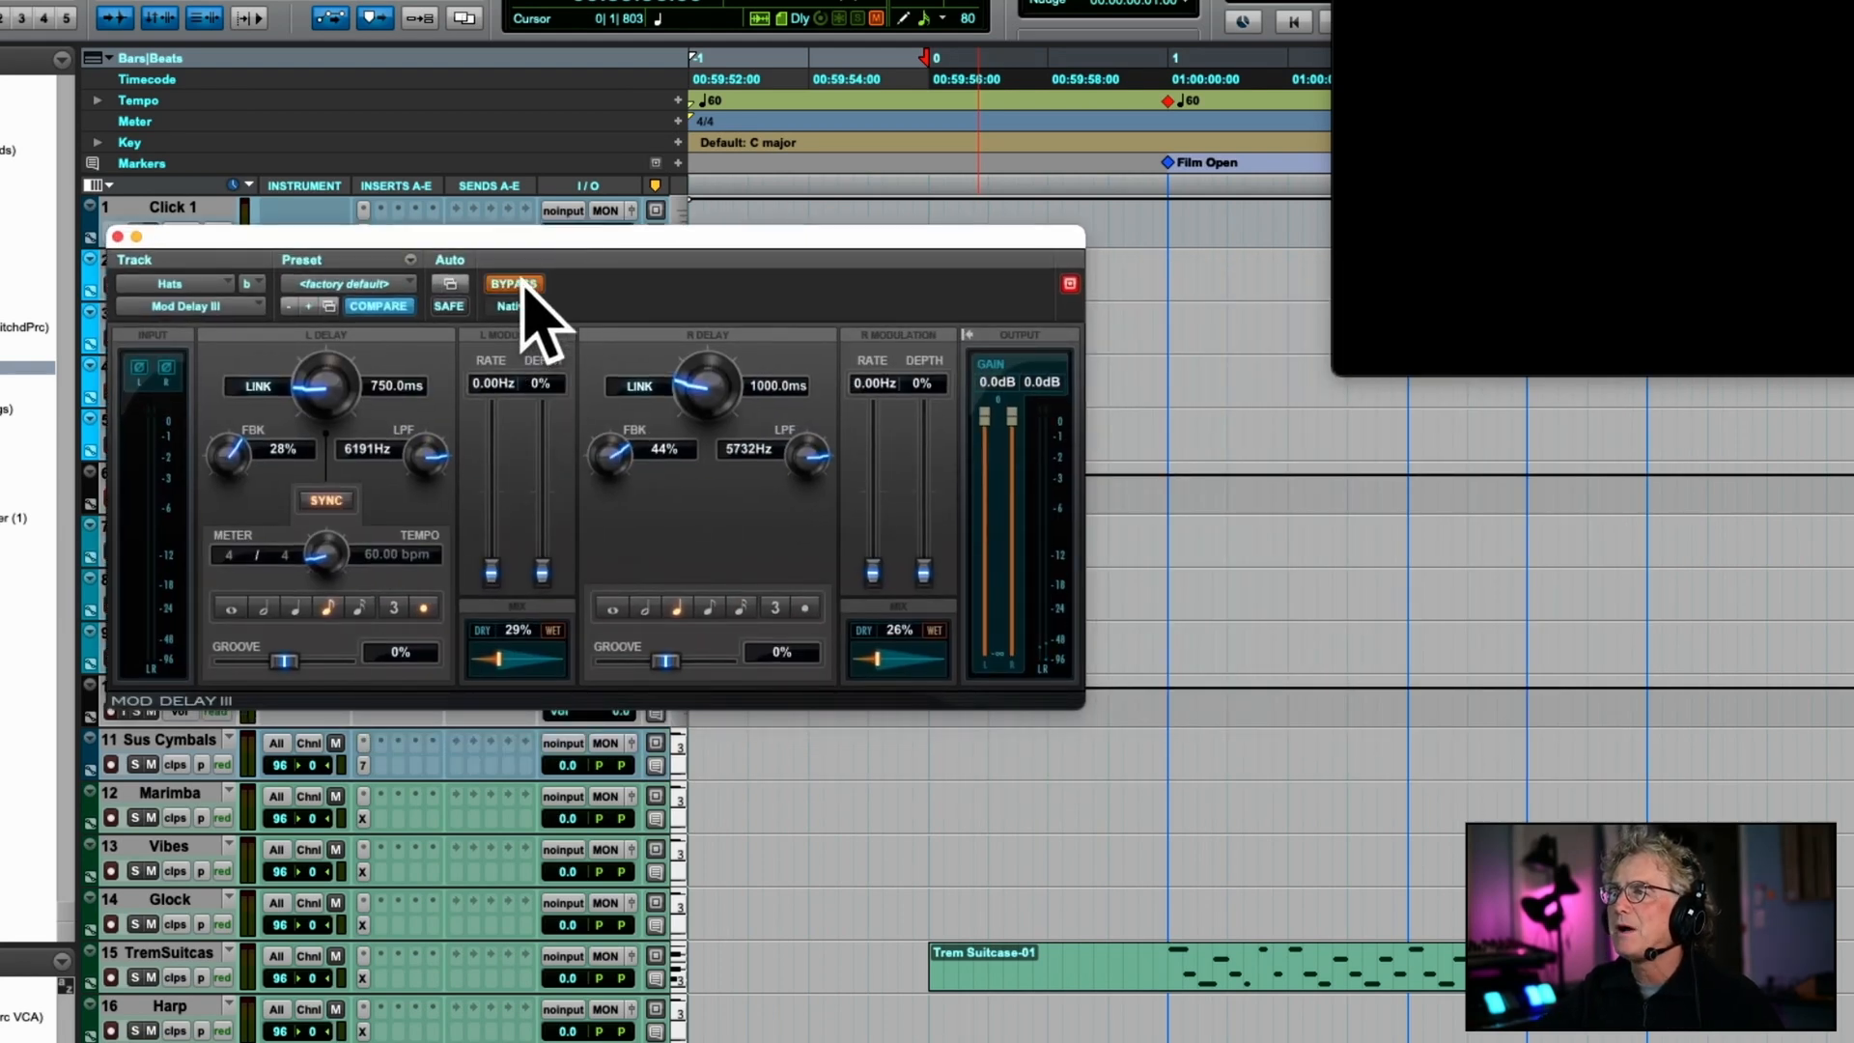
pyautogui.click(118, 236)
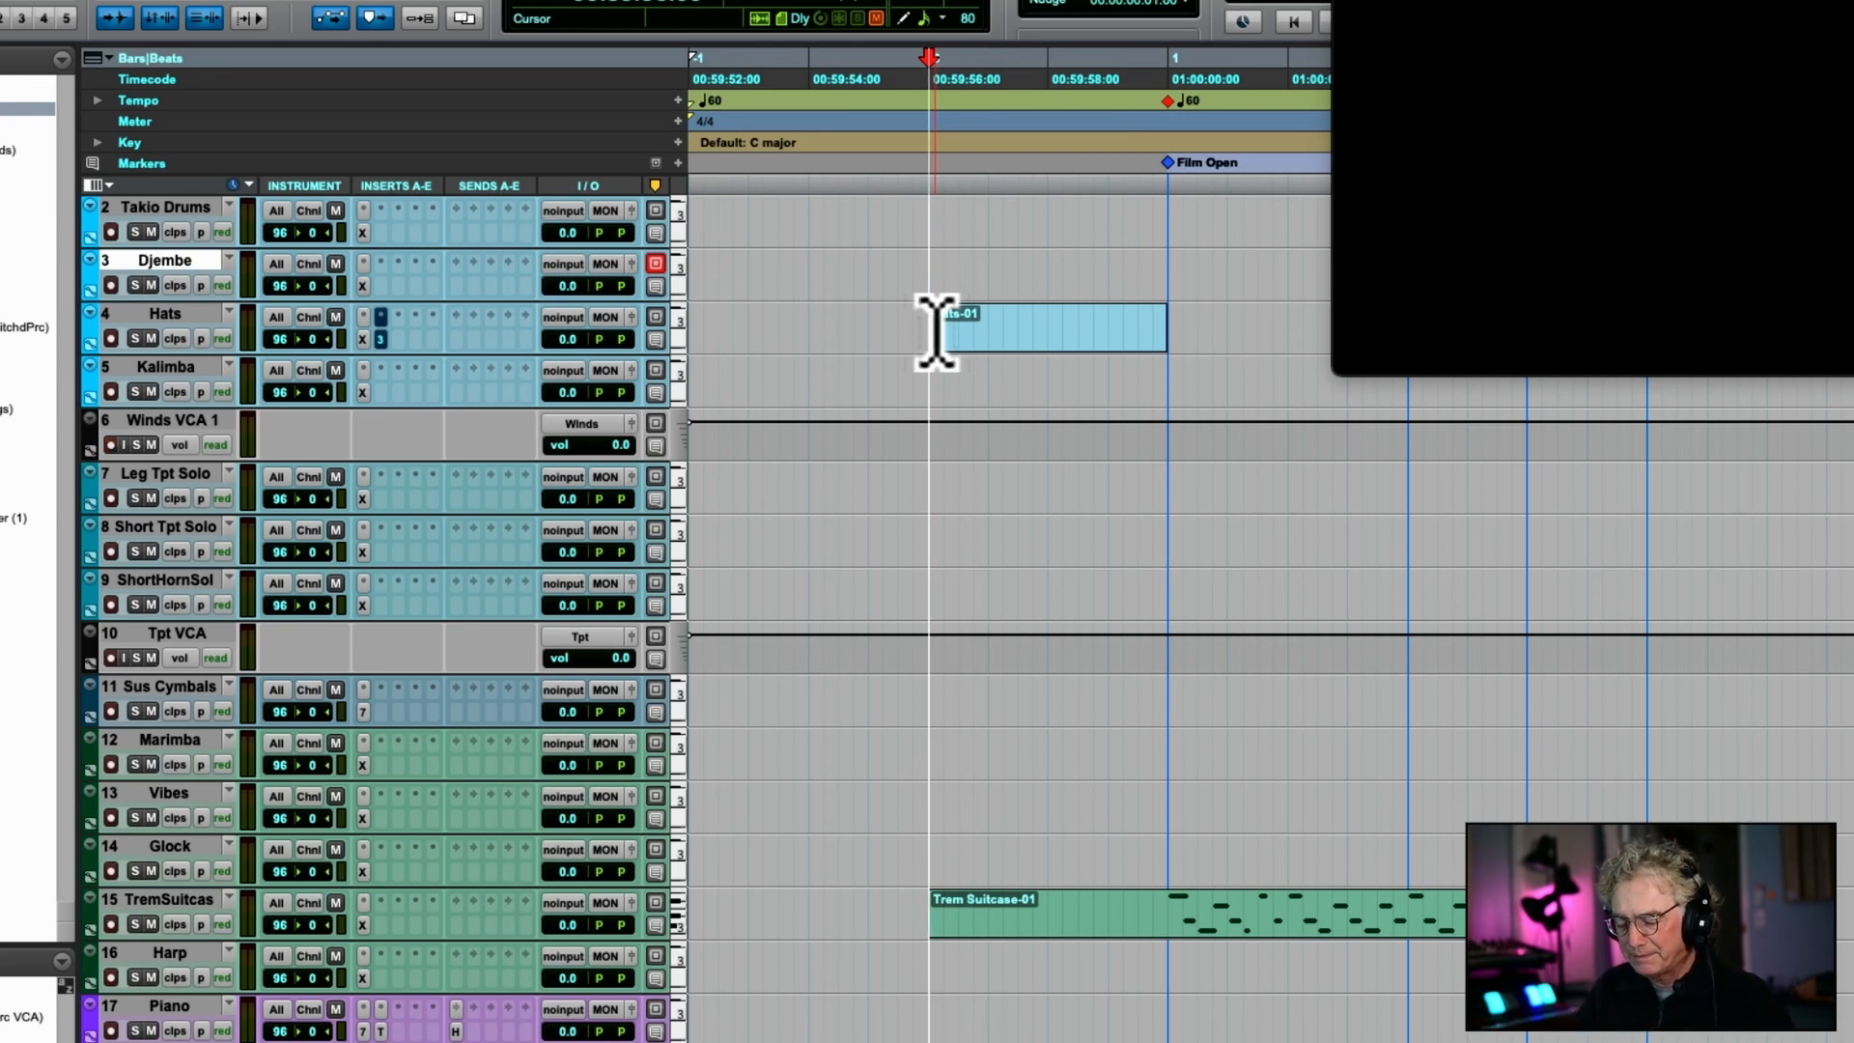
# Record the Hats MIDI part against picture from bar 0 and quantize it to the 1/16 note grid at strength 81.
pyautogui.press('F12')
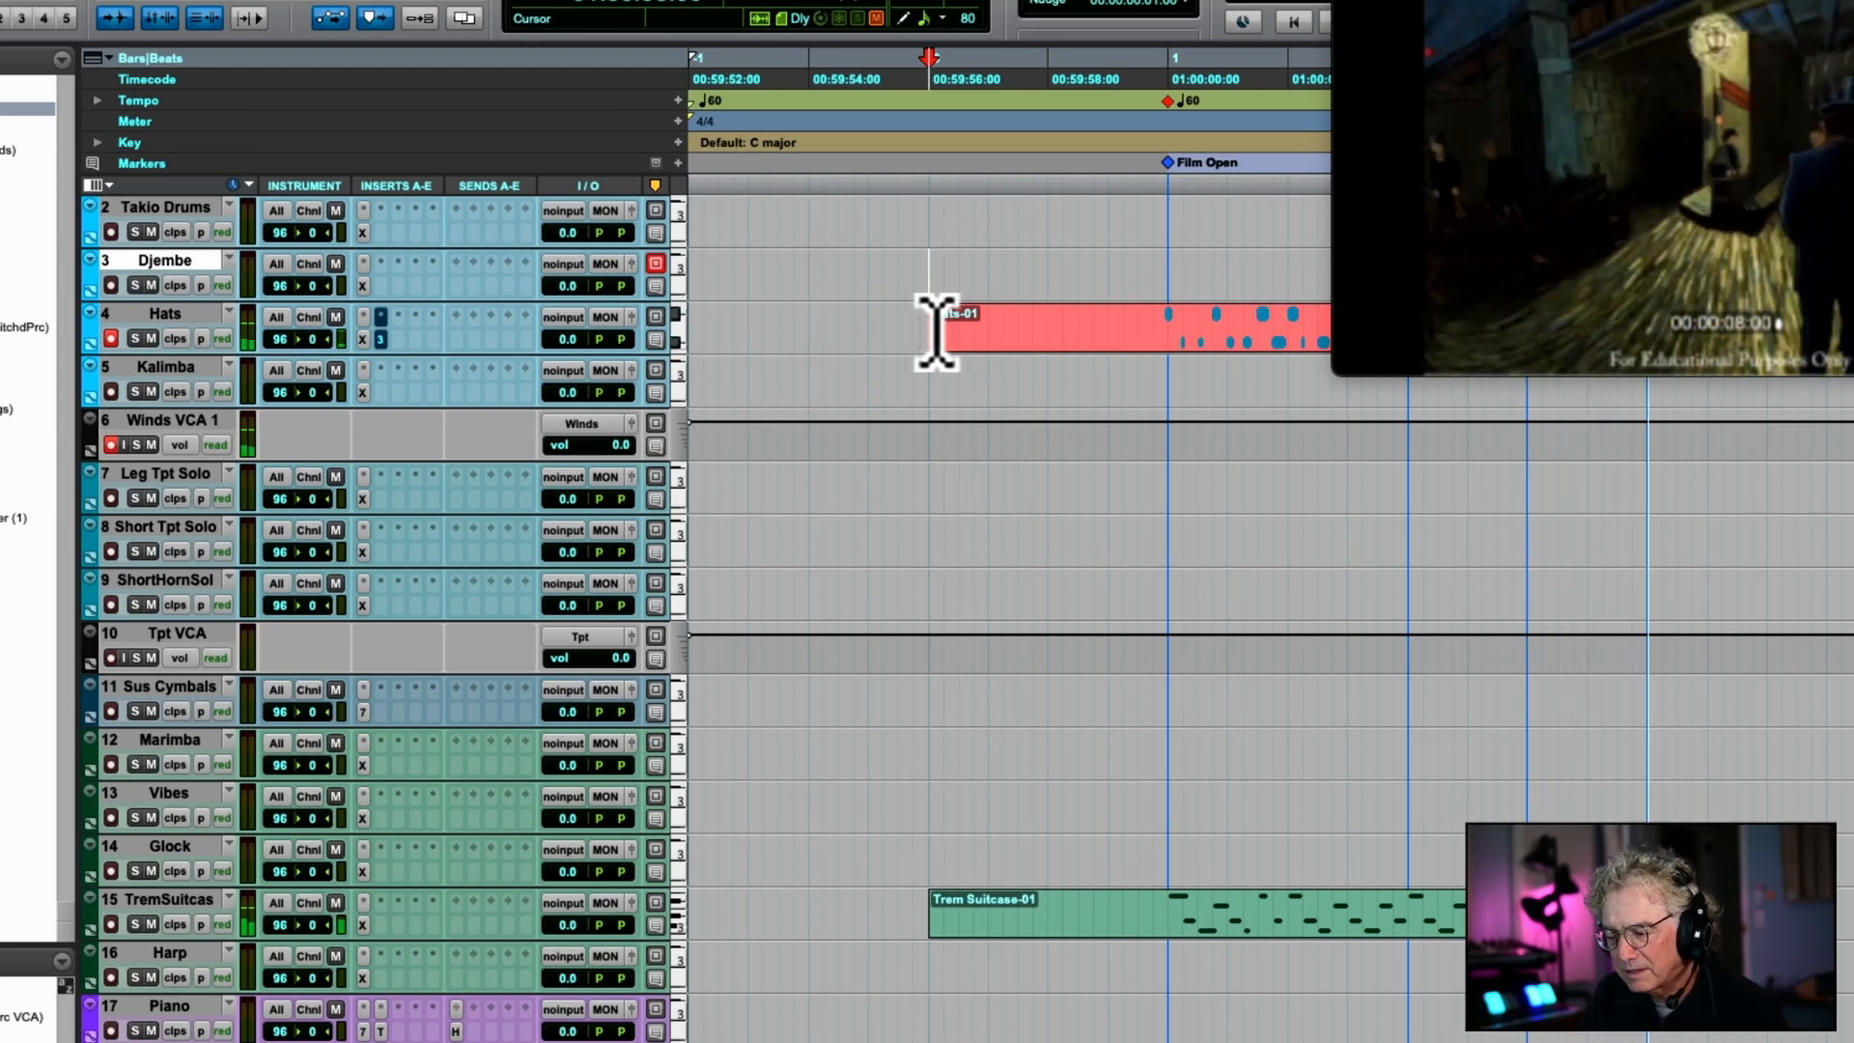
pyautogui.press('space')
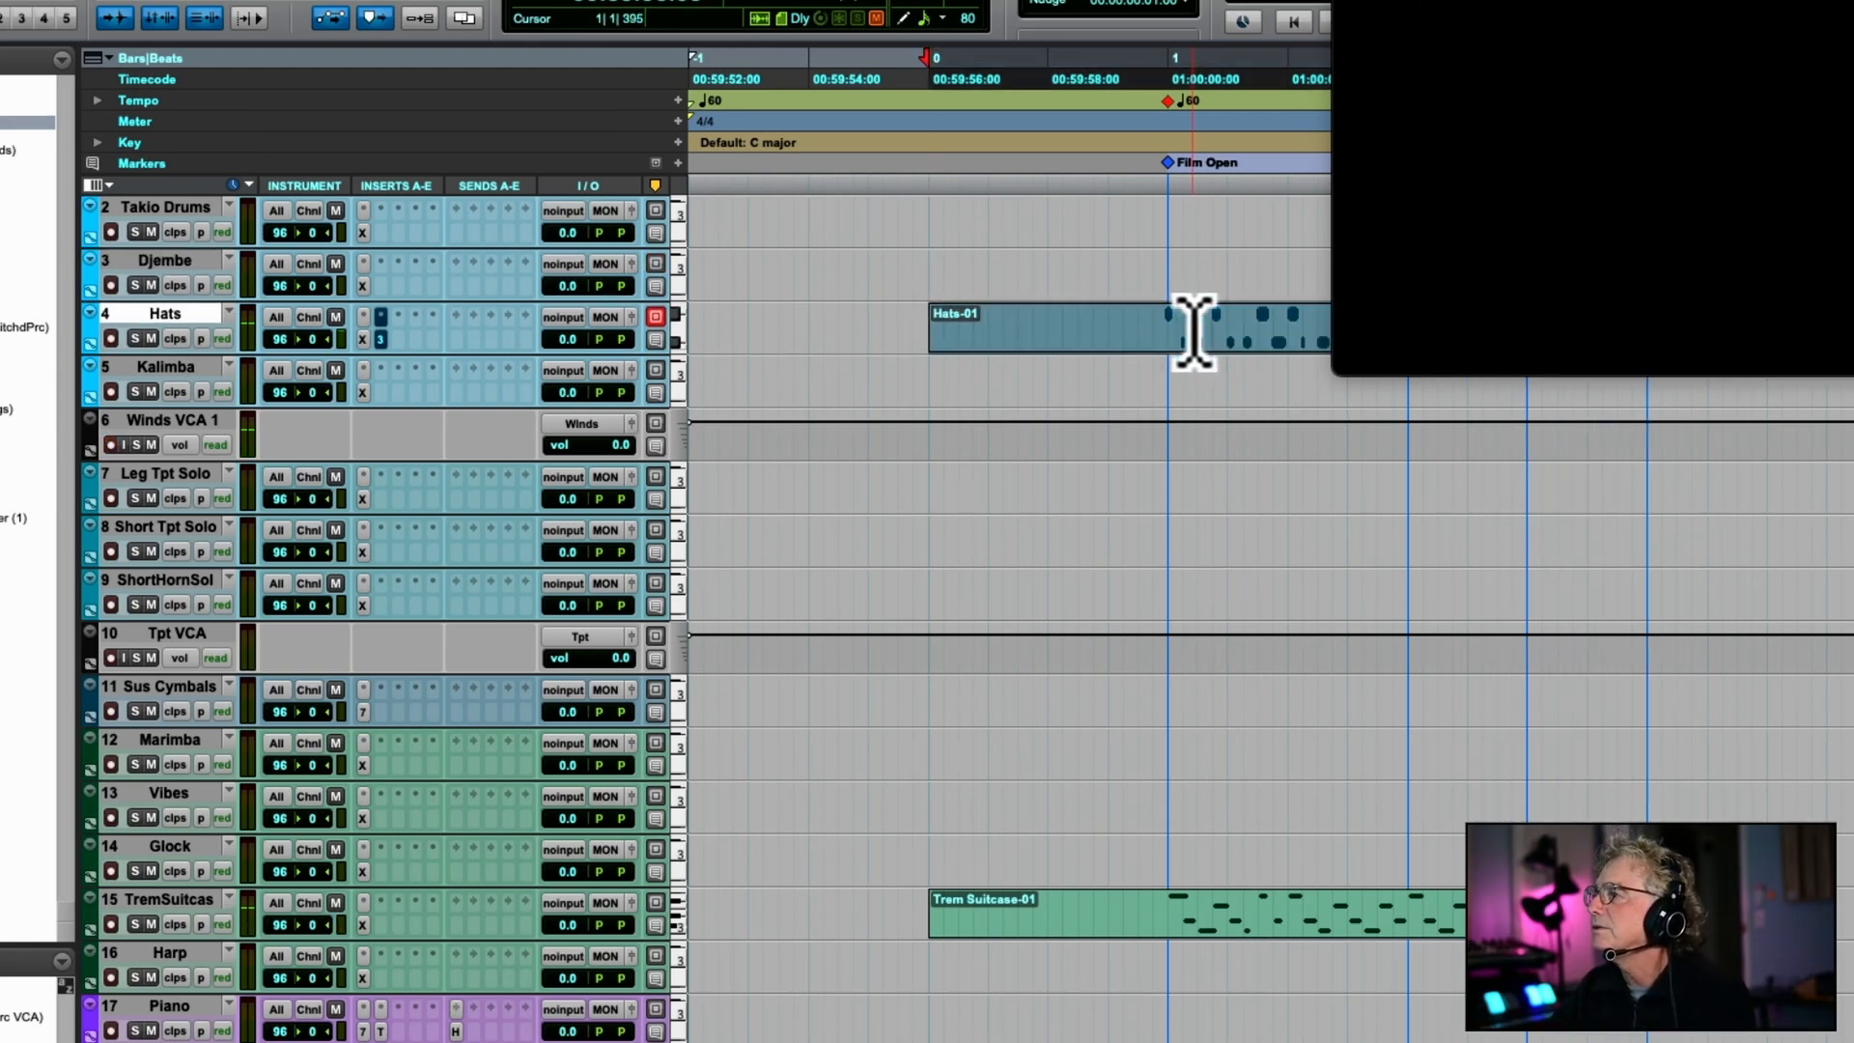
pyautogui.hotkey('alt', '0')
pyautogui.scroll(-3, 1193, 334)
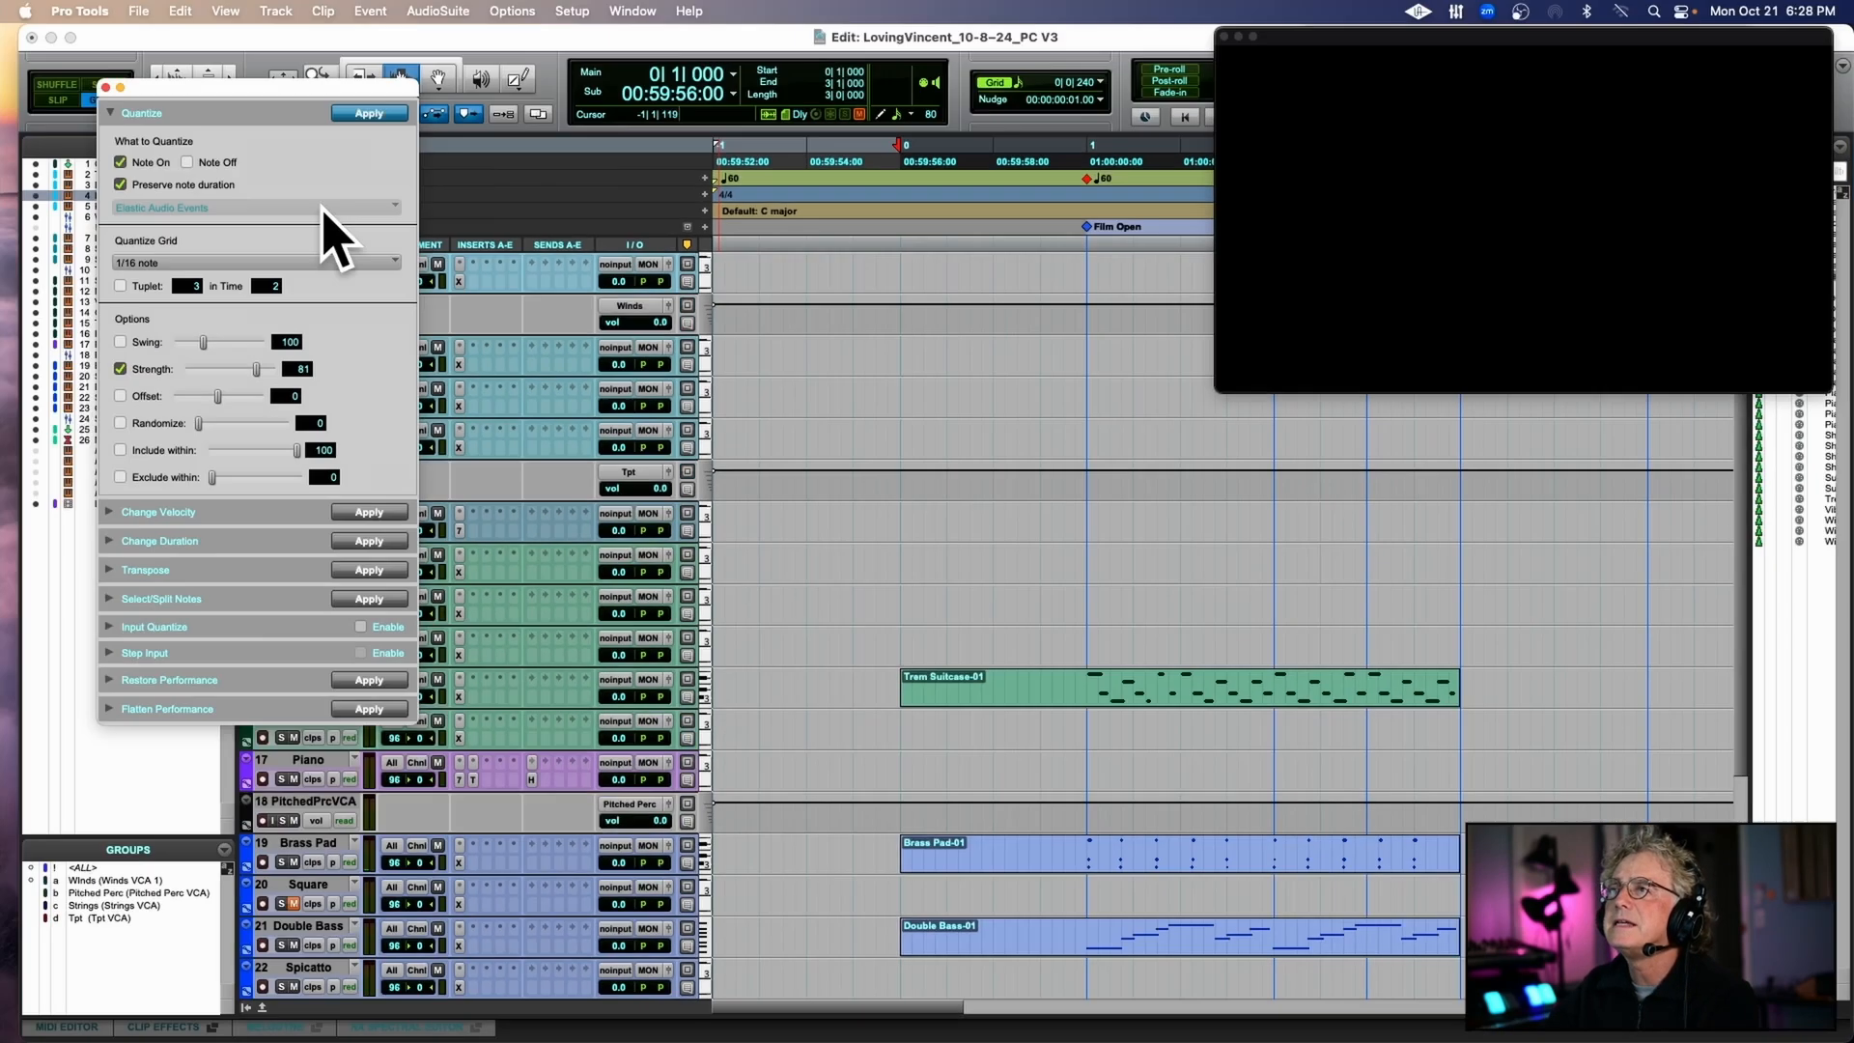
pyautogui.click(105, 87)
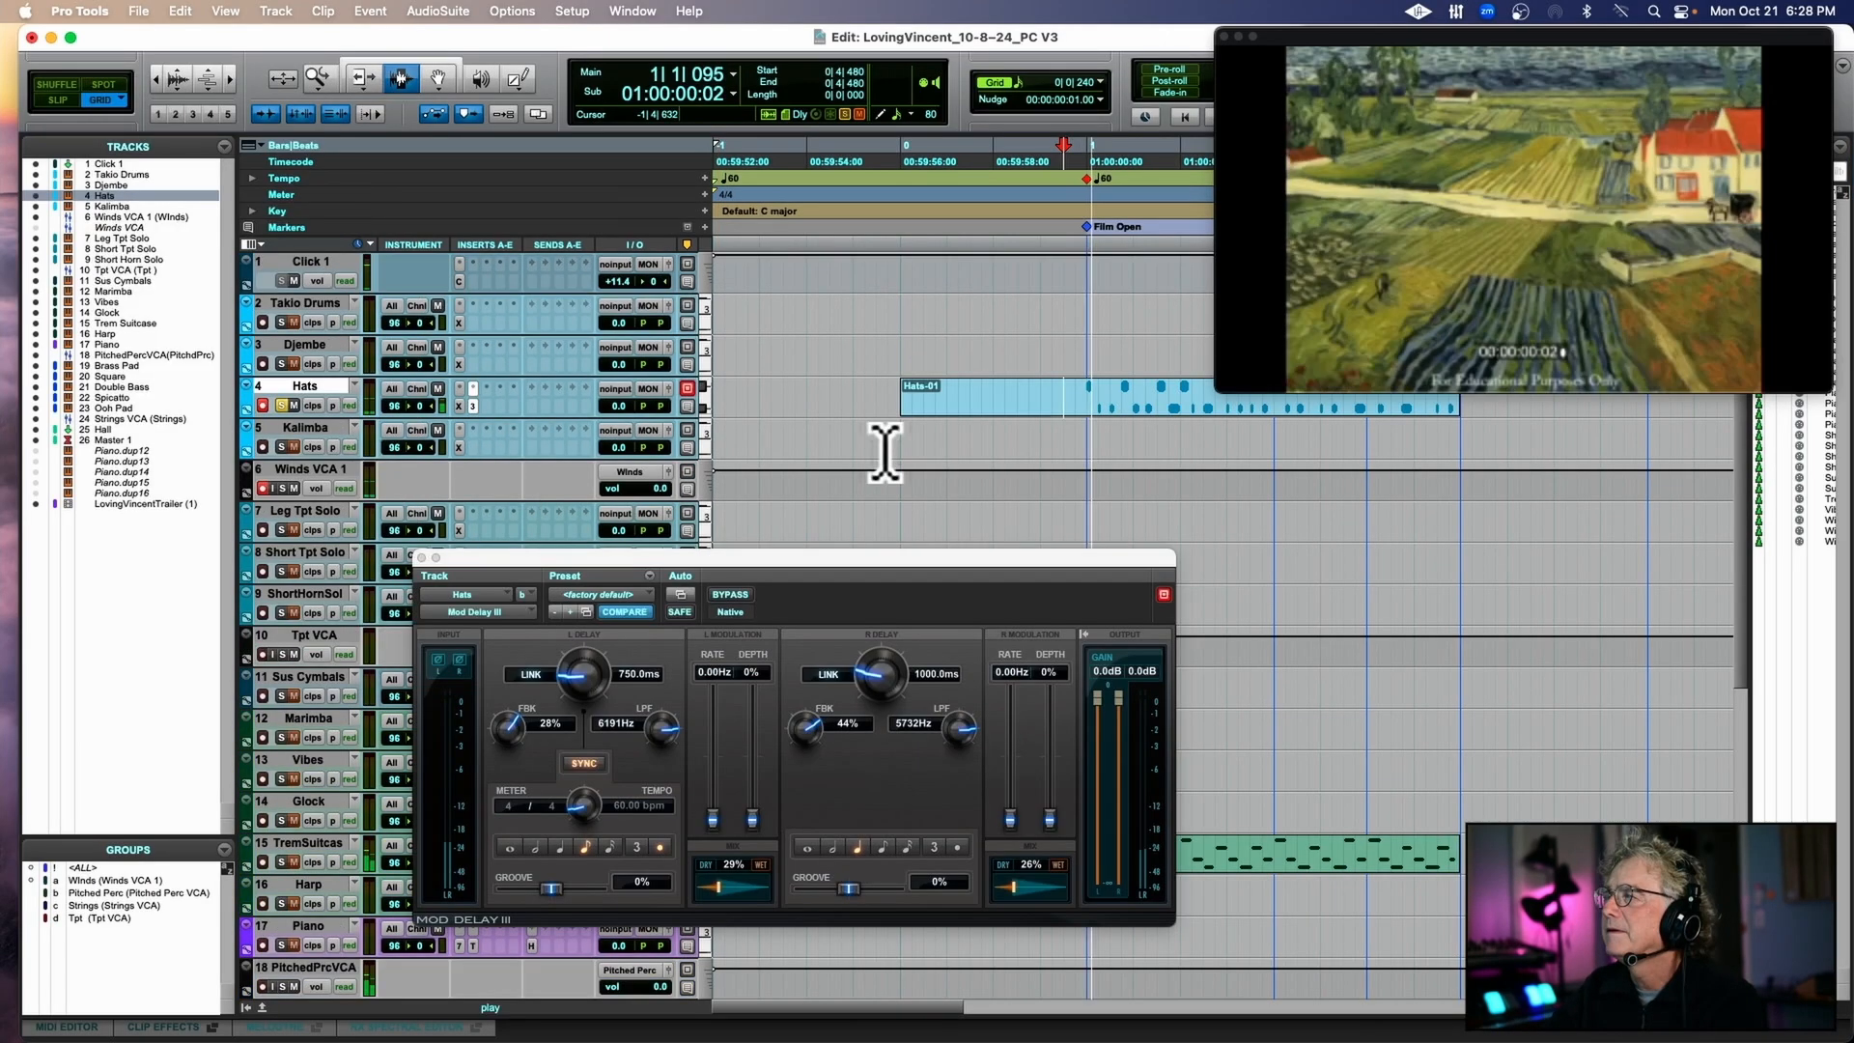
# During playback, set Mod Delay III's left mix to 39% and the right side to a dotted sixteenth note with 46% mix.
pyautogui.moveTo(922, 586); pyautogui.dragTo(869, 354)
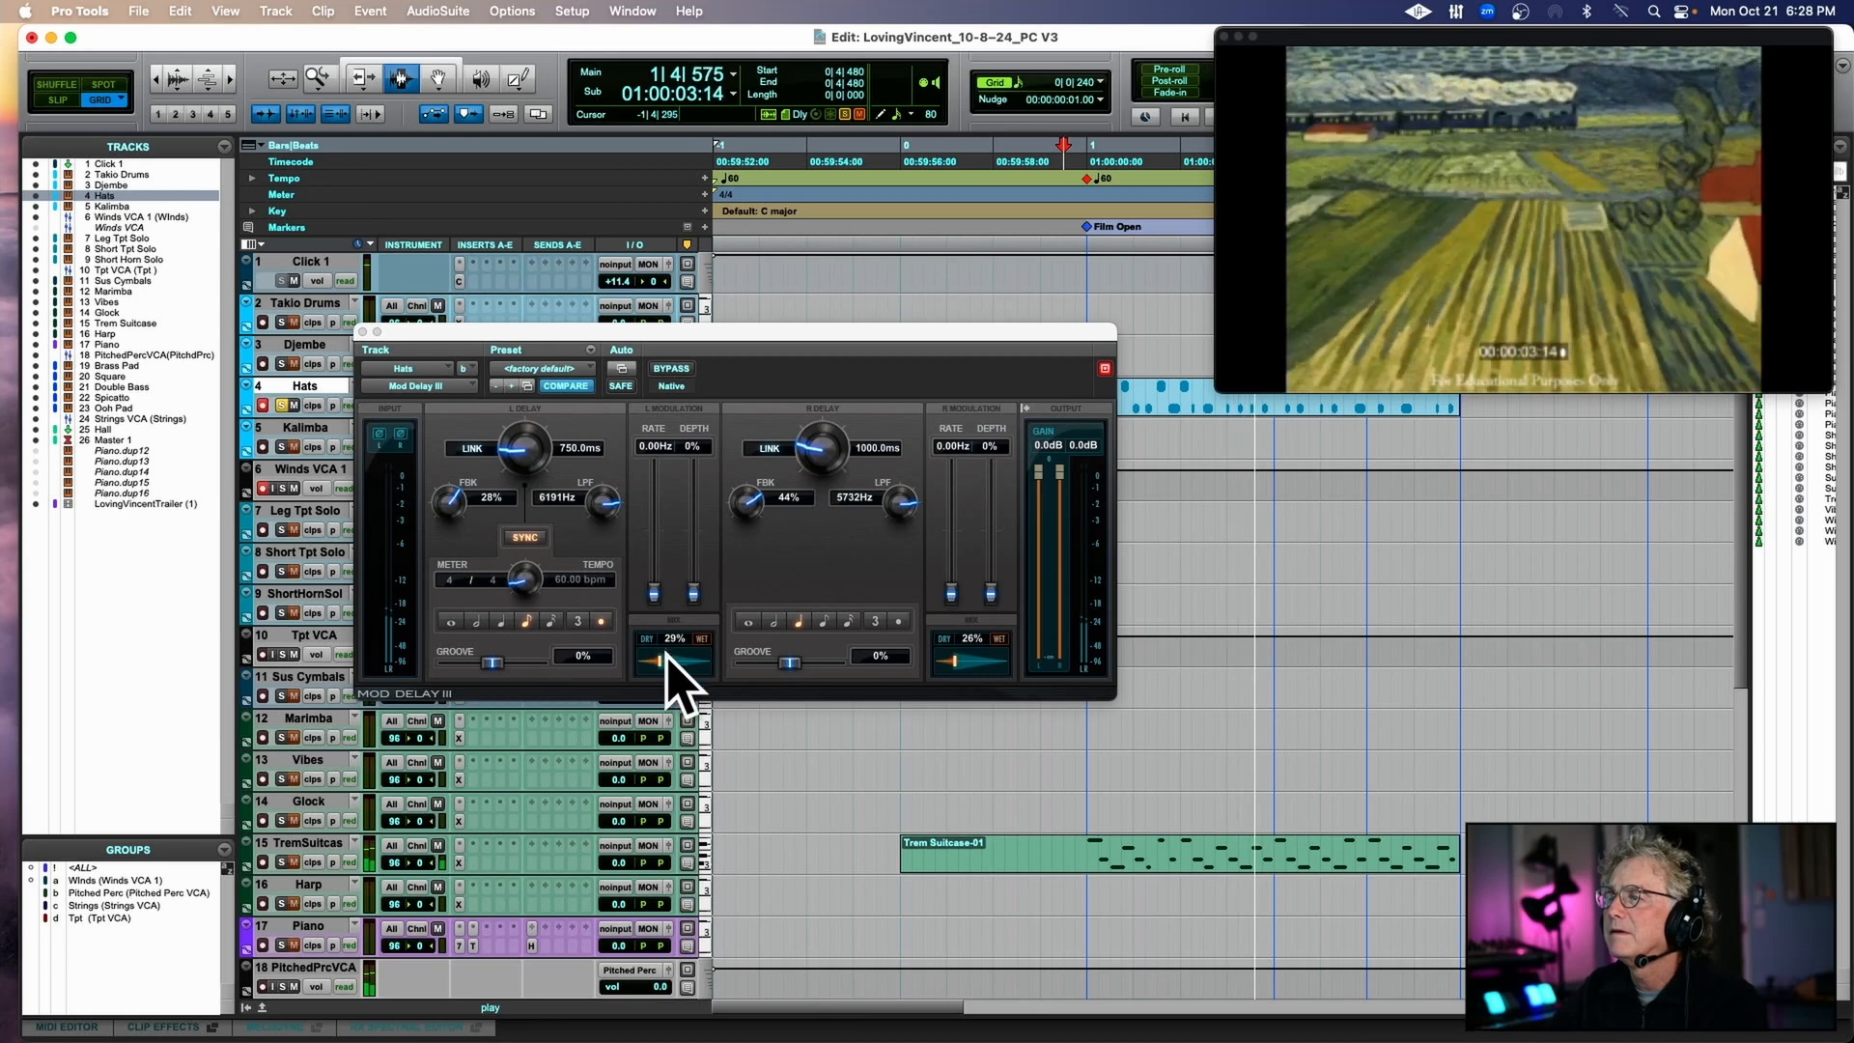
pyautogui.moveTo(666, 654); pyautogui.dragTo(695, 663)
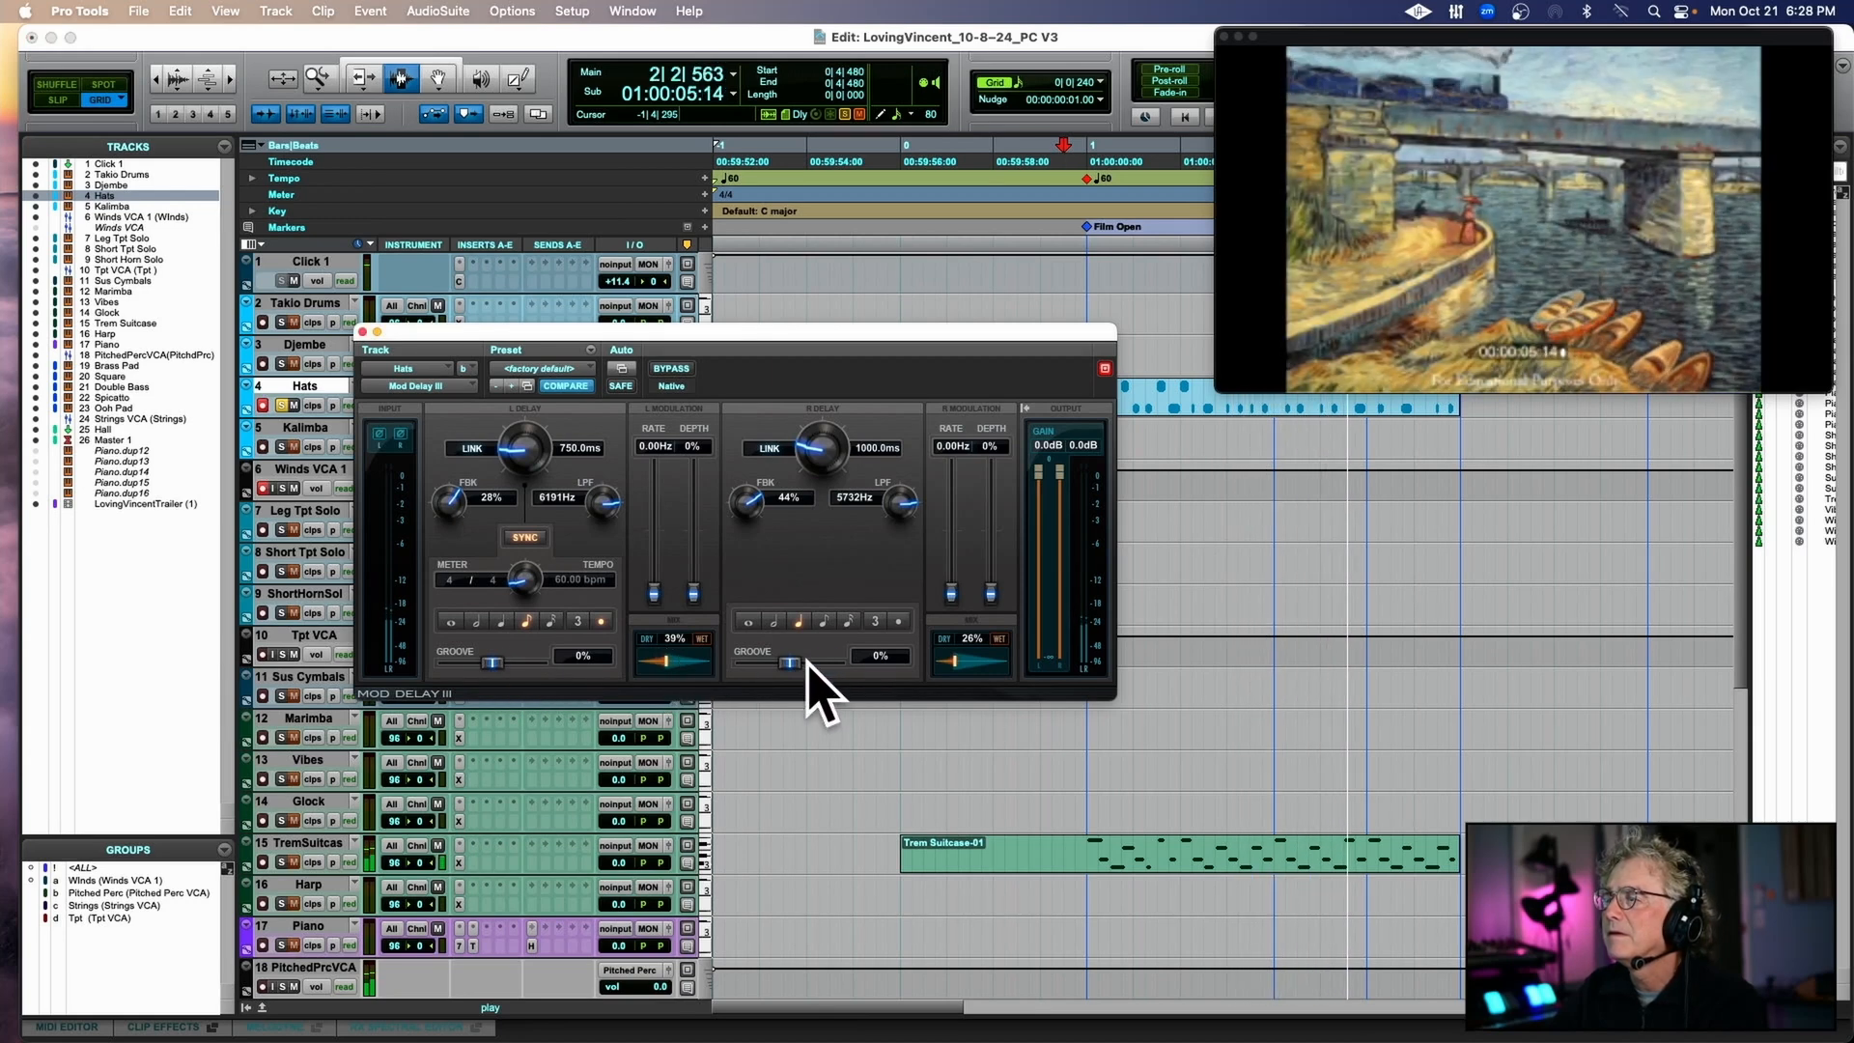
pyautogui.click(849, 621)
pyautogui.moveTo(955, 663); pyautogui.dragTo(972, 667)
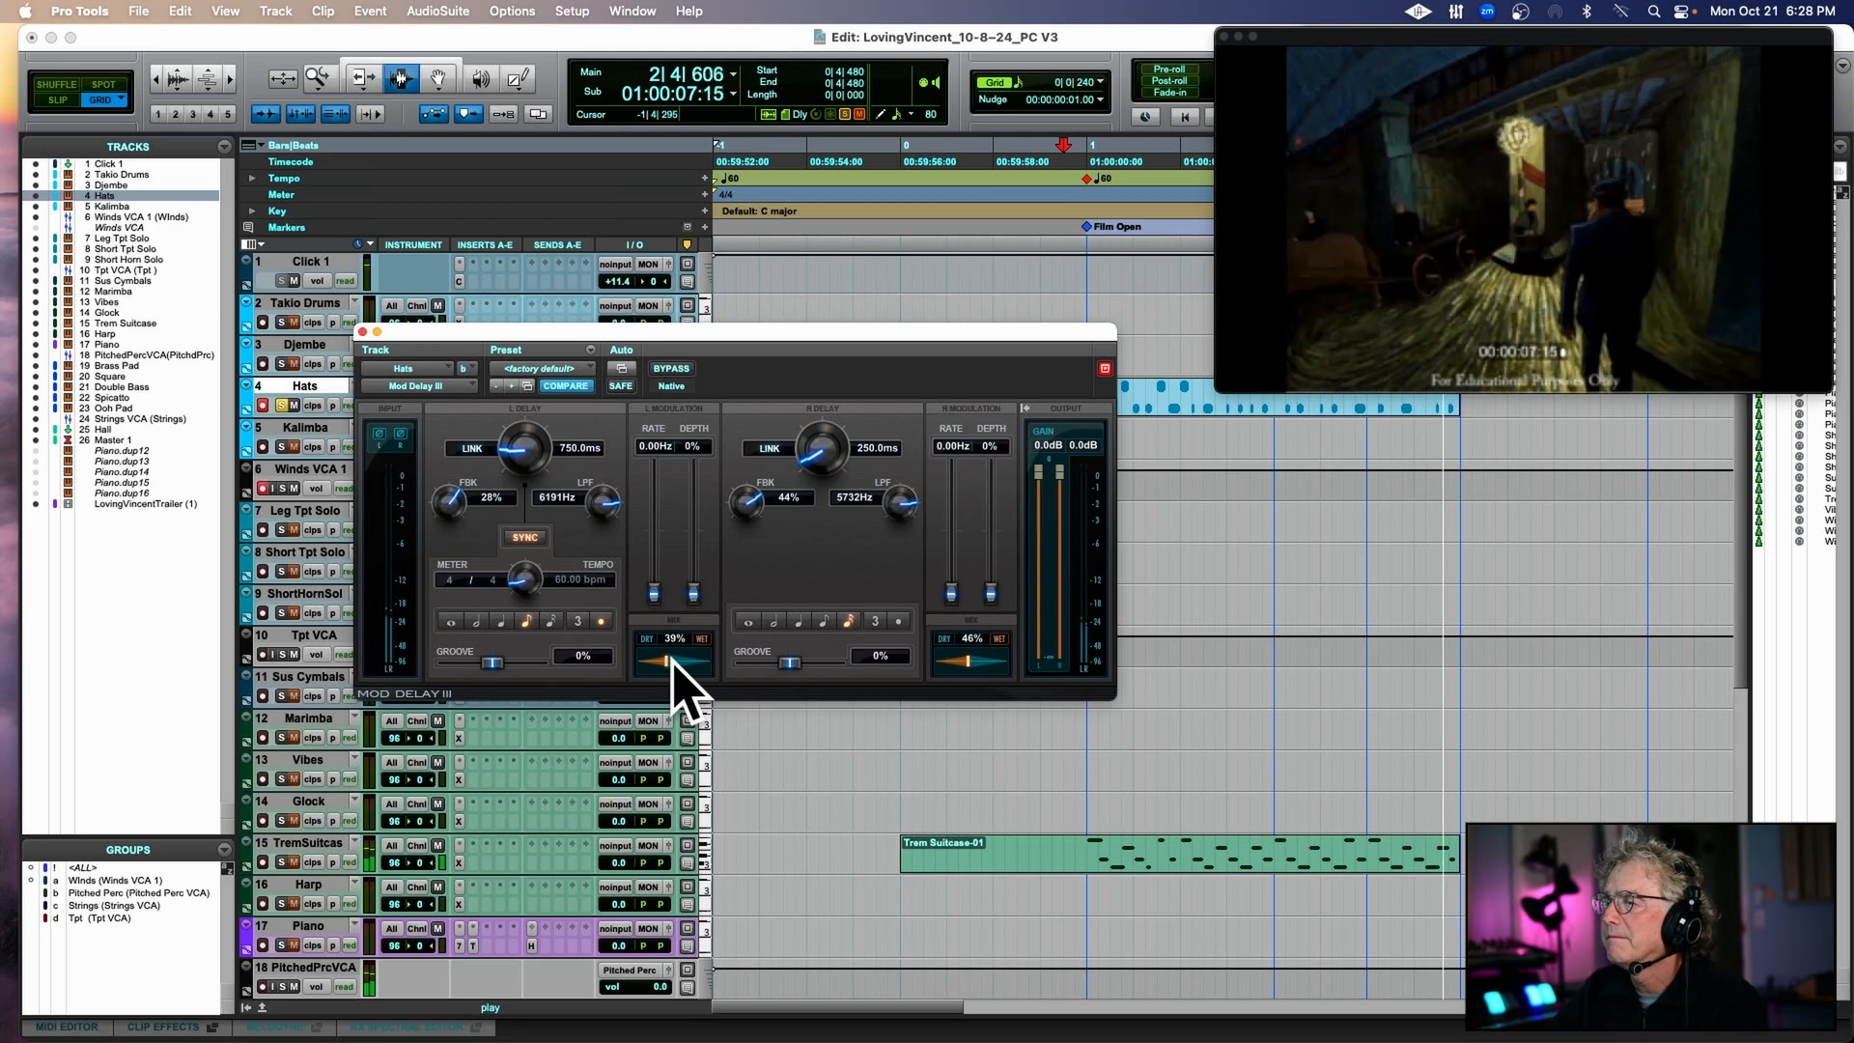
pyautogui.click(898, 621)
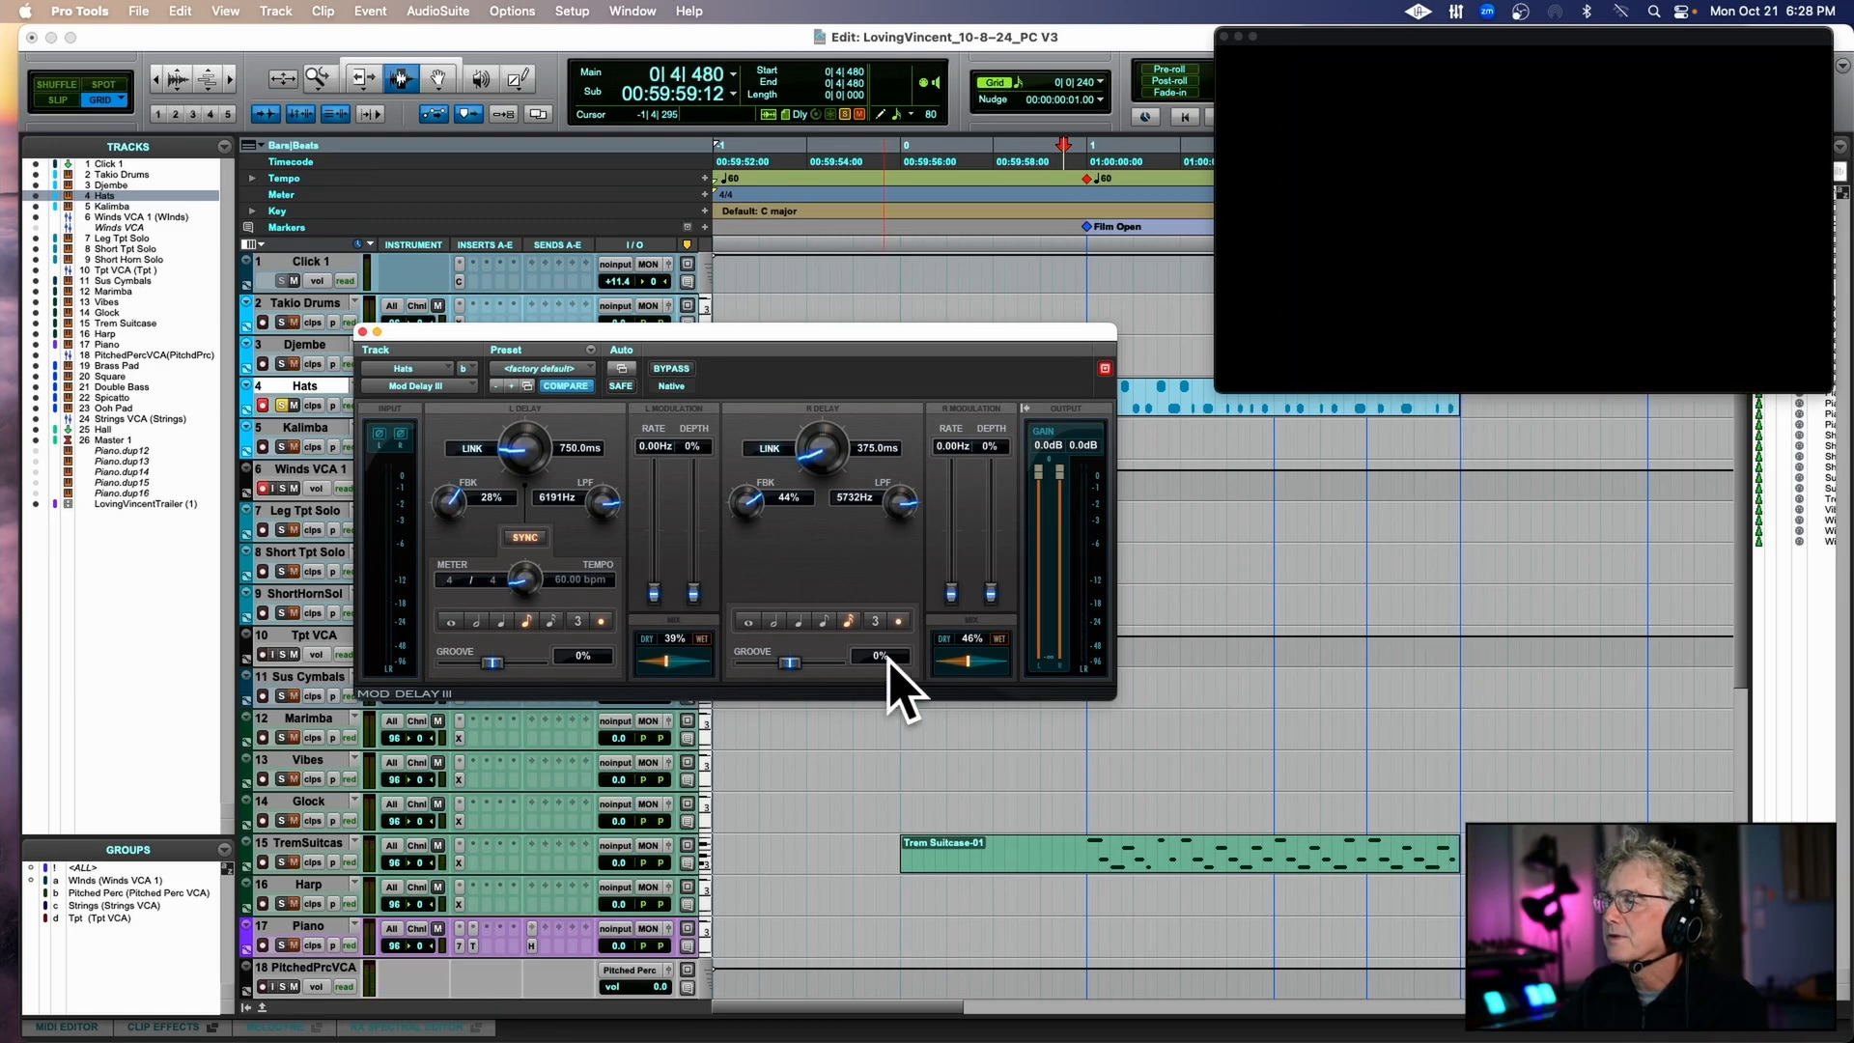
# Lower Mod Delay III's low-pass filters to 2654 Hz left and 3037 Hz right, audition the soloed hats and close the plug-in.
pyautogui.press('space')
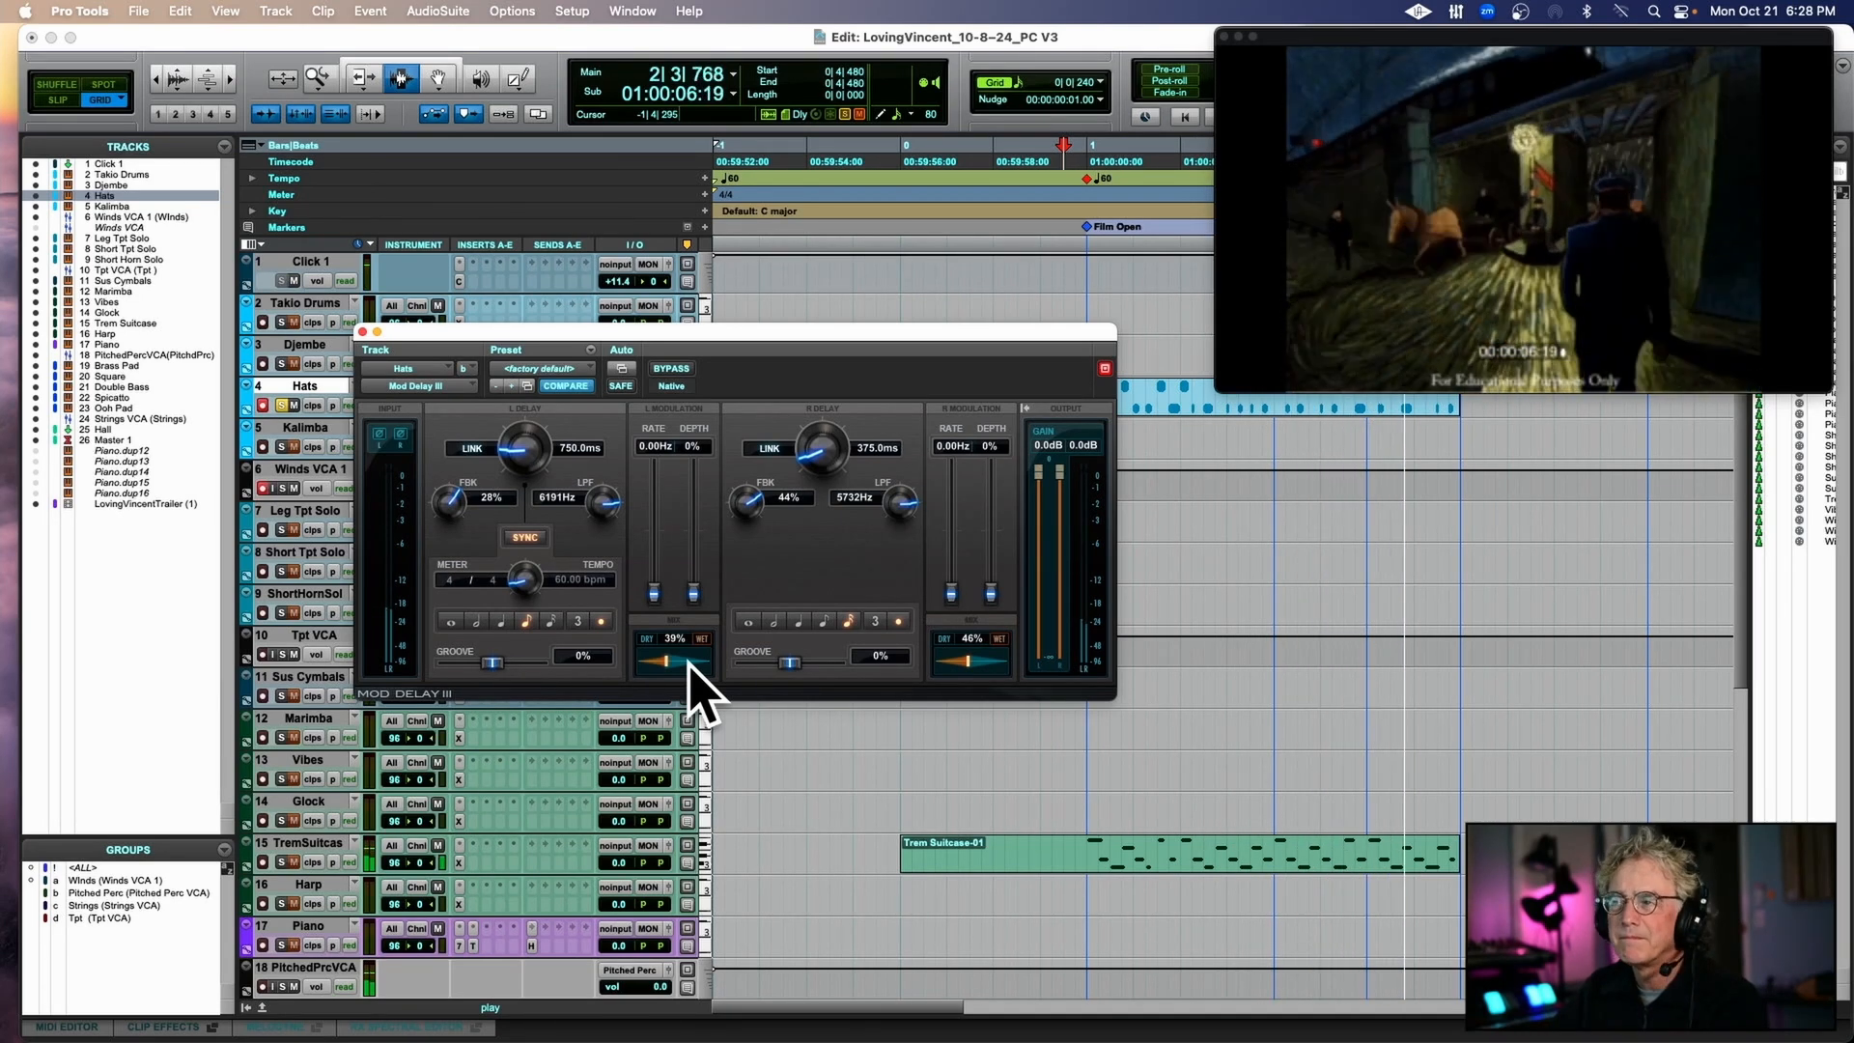
pyautogui.press('space')
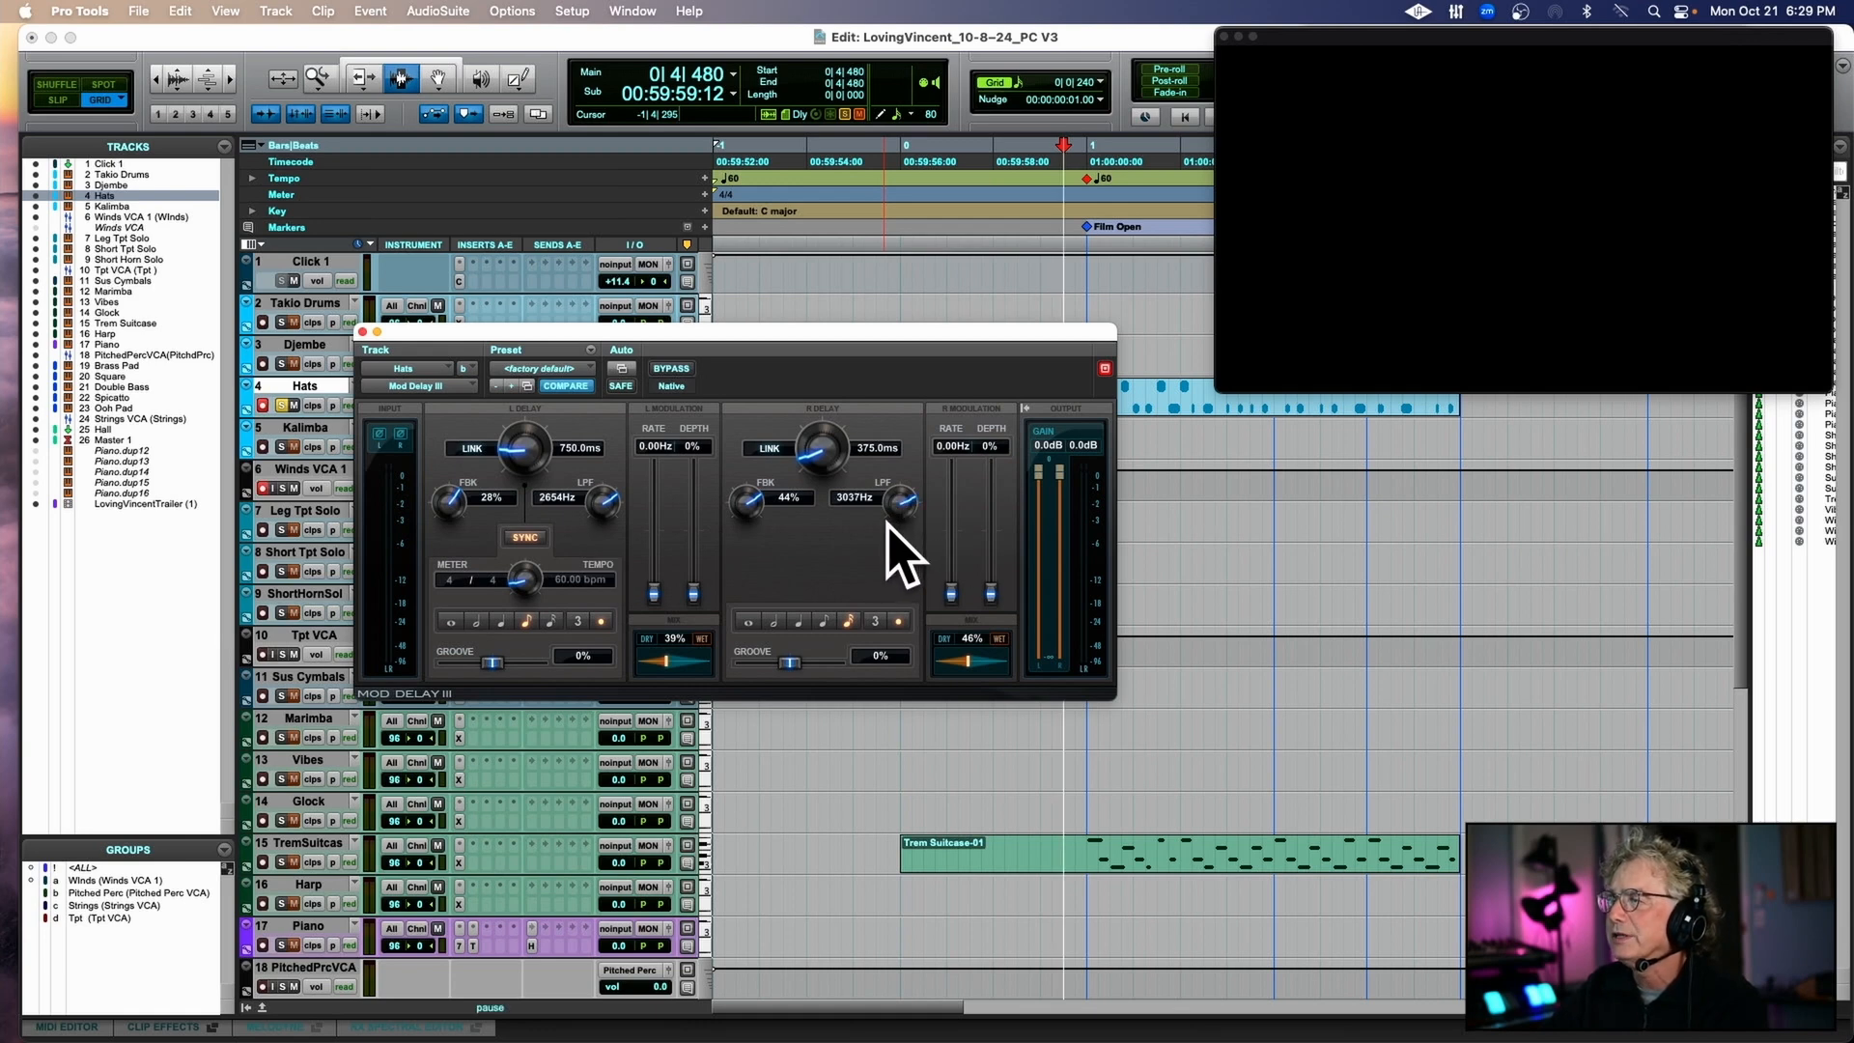
pyautogui.press('space')
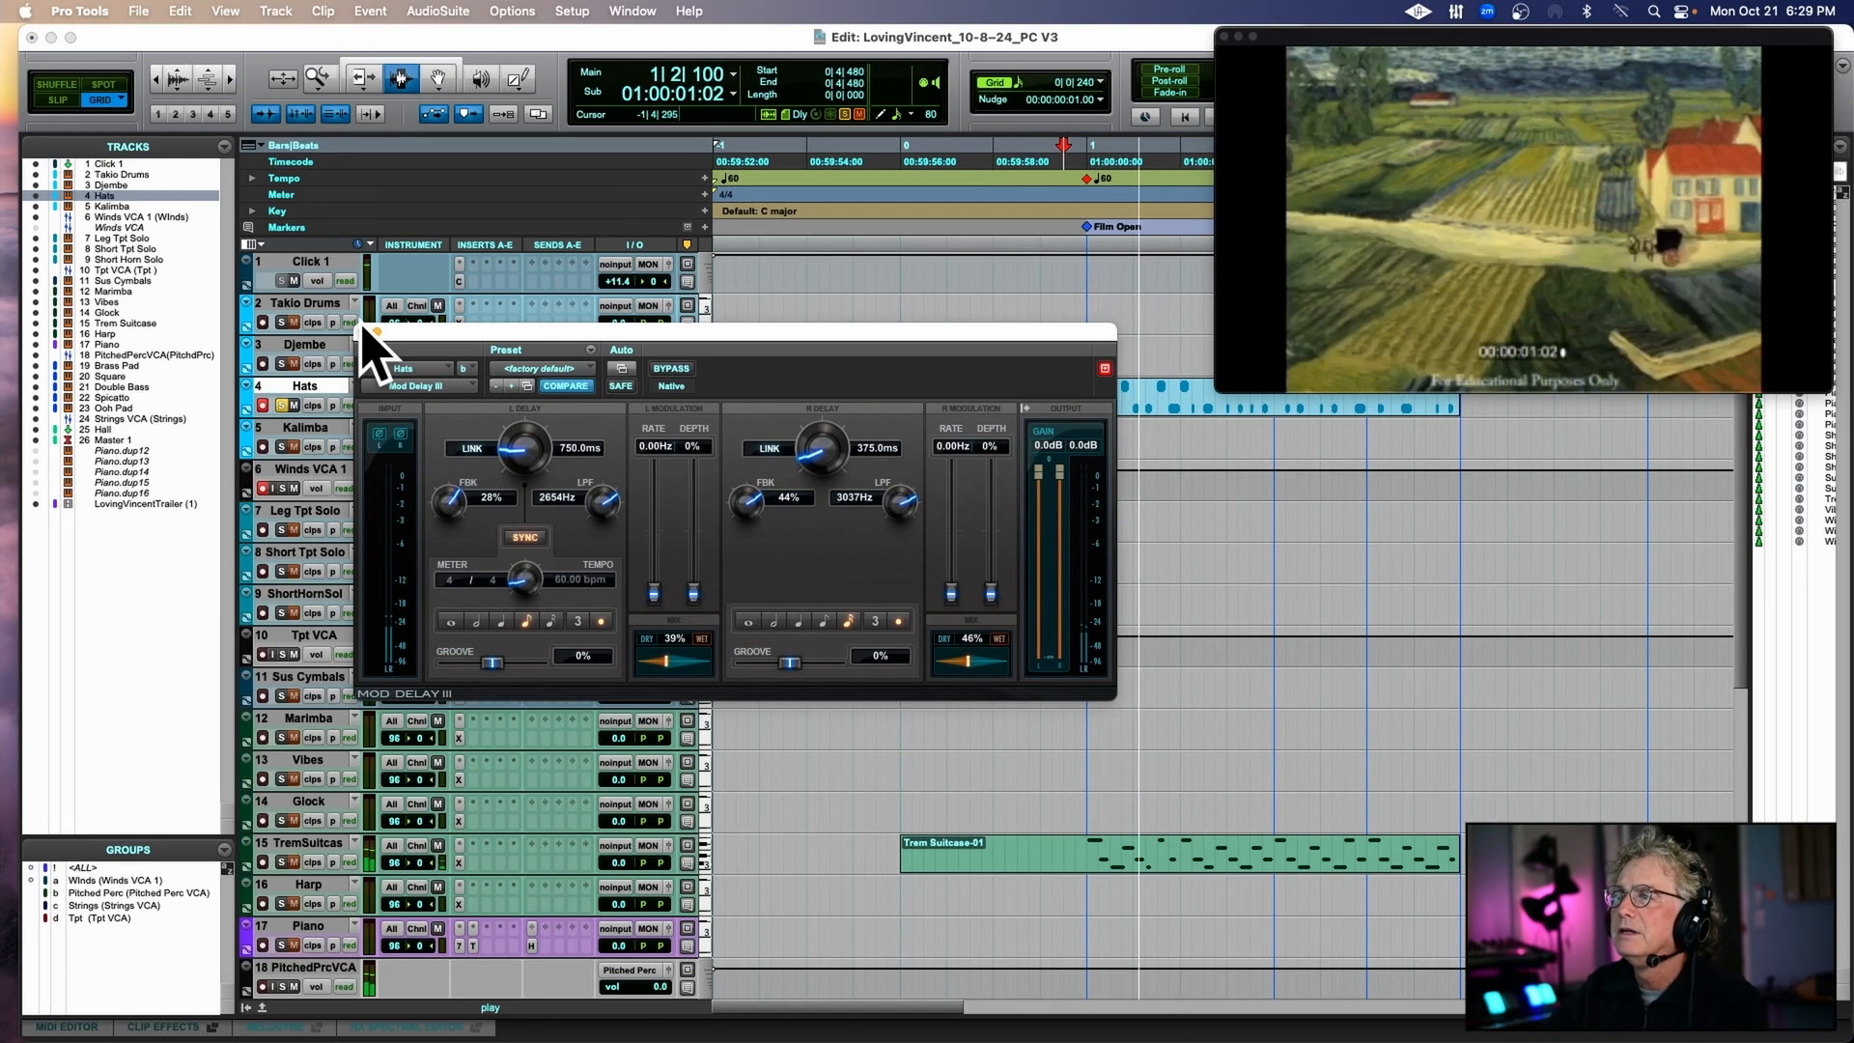
pyautogui.click(371, 332)
pyautogui.press('space')
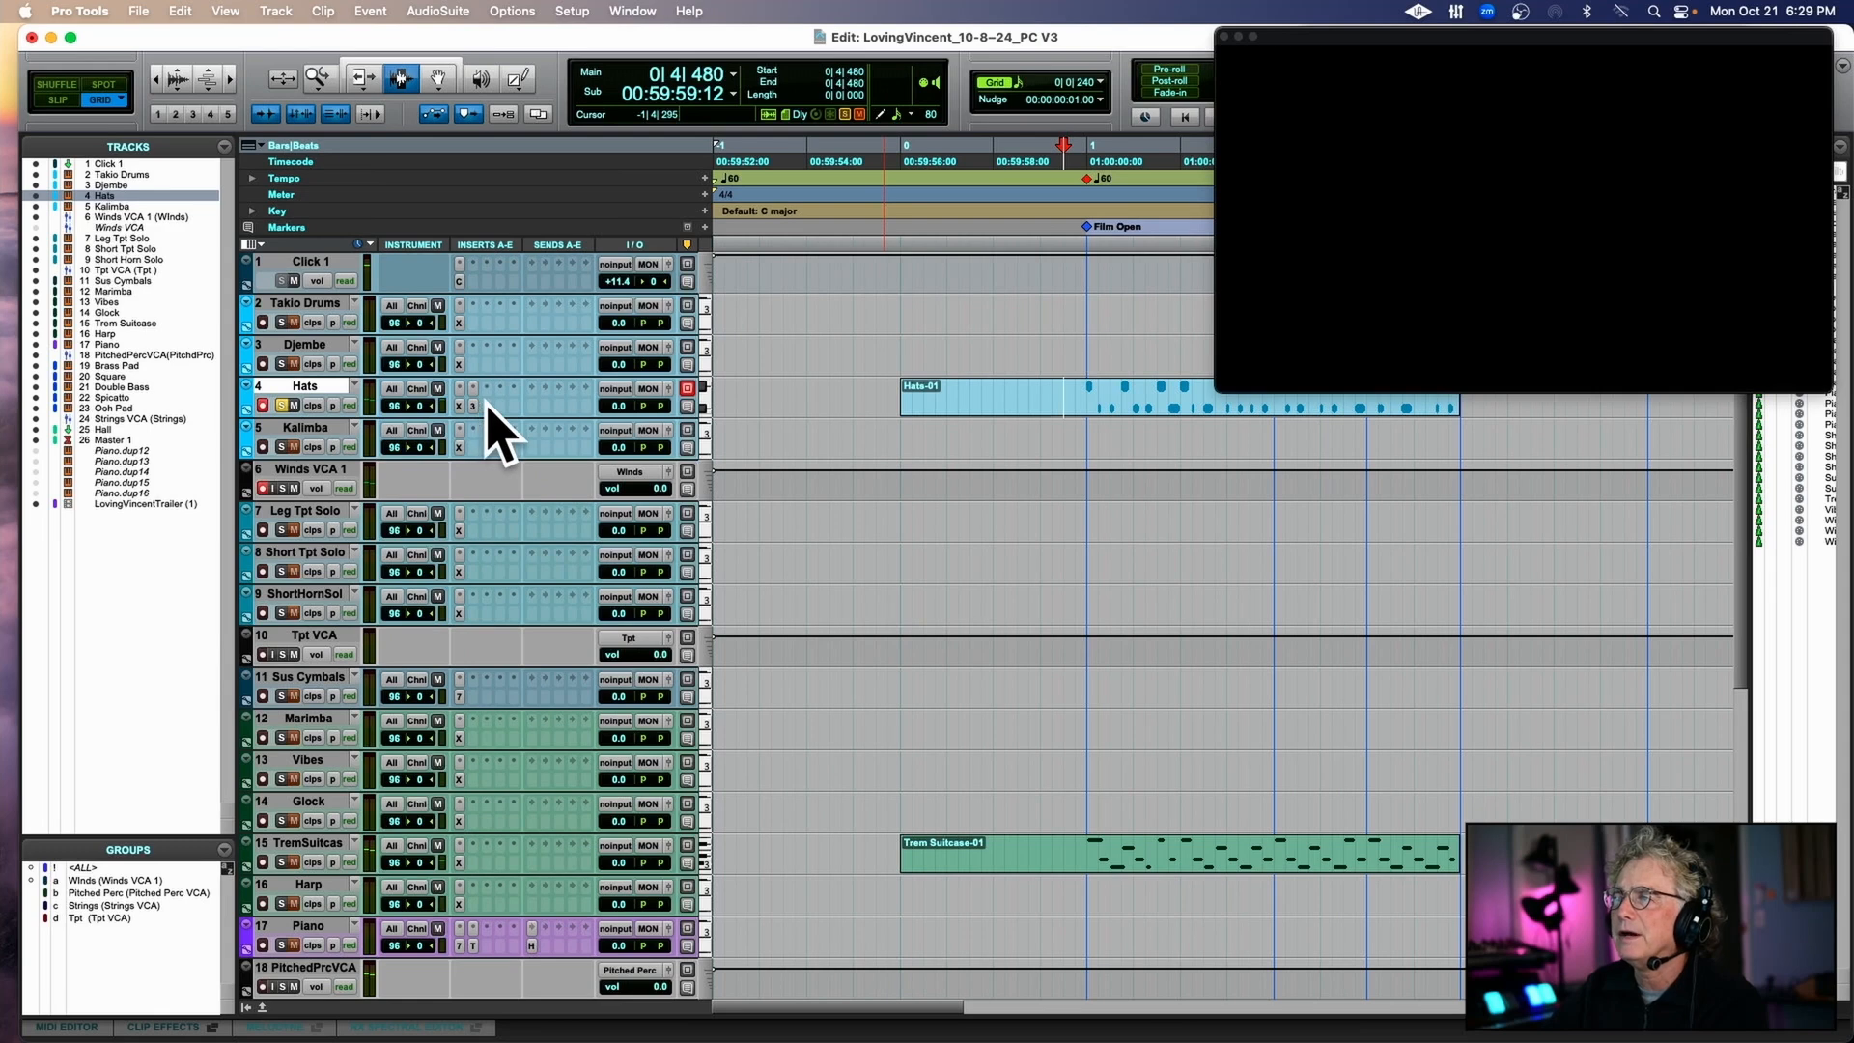
# Insert the stereo EQ3 1-Band plug-in on the Hats track's third insert slot.
pyautogui.click(486, 404)
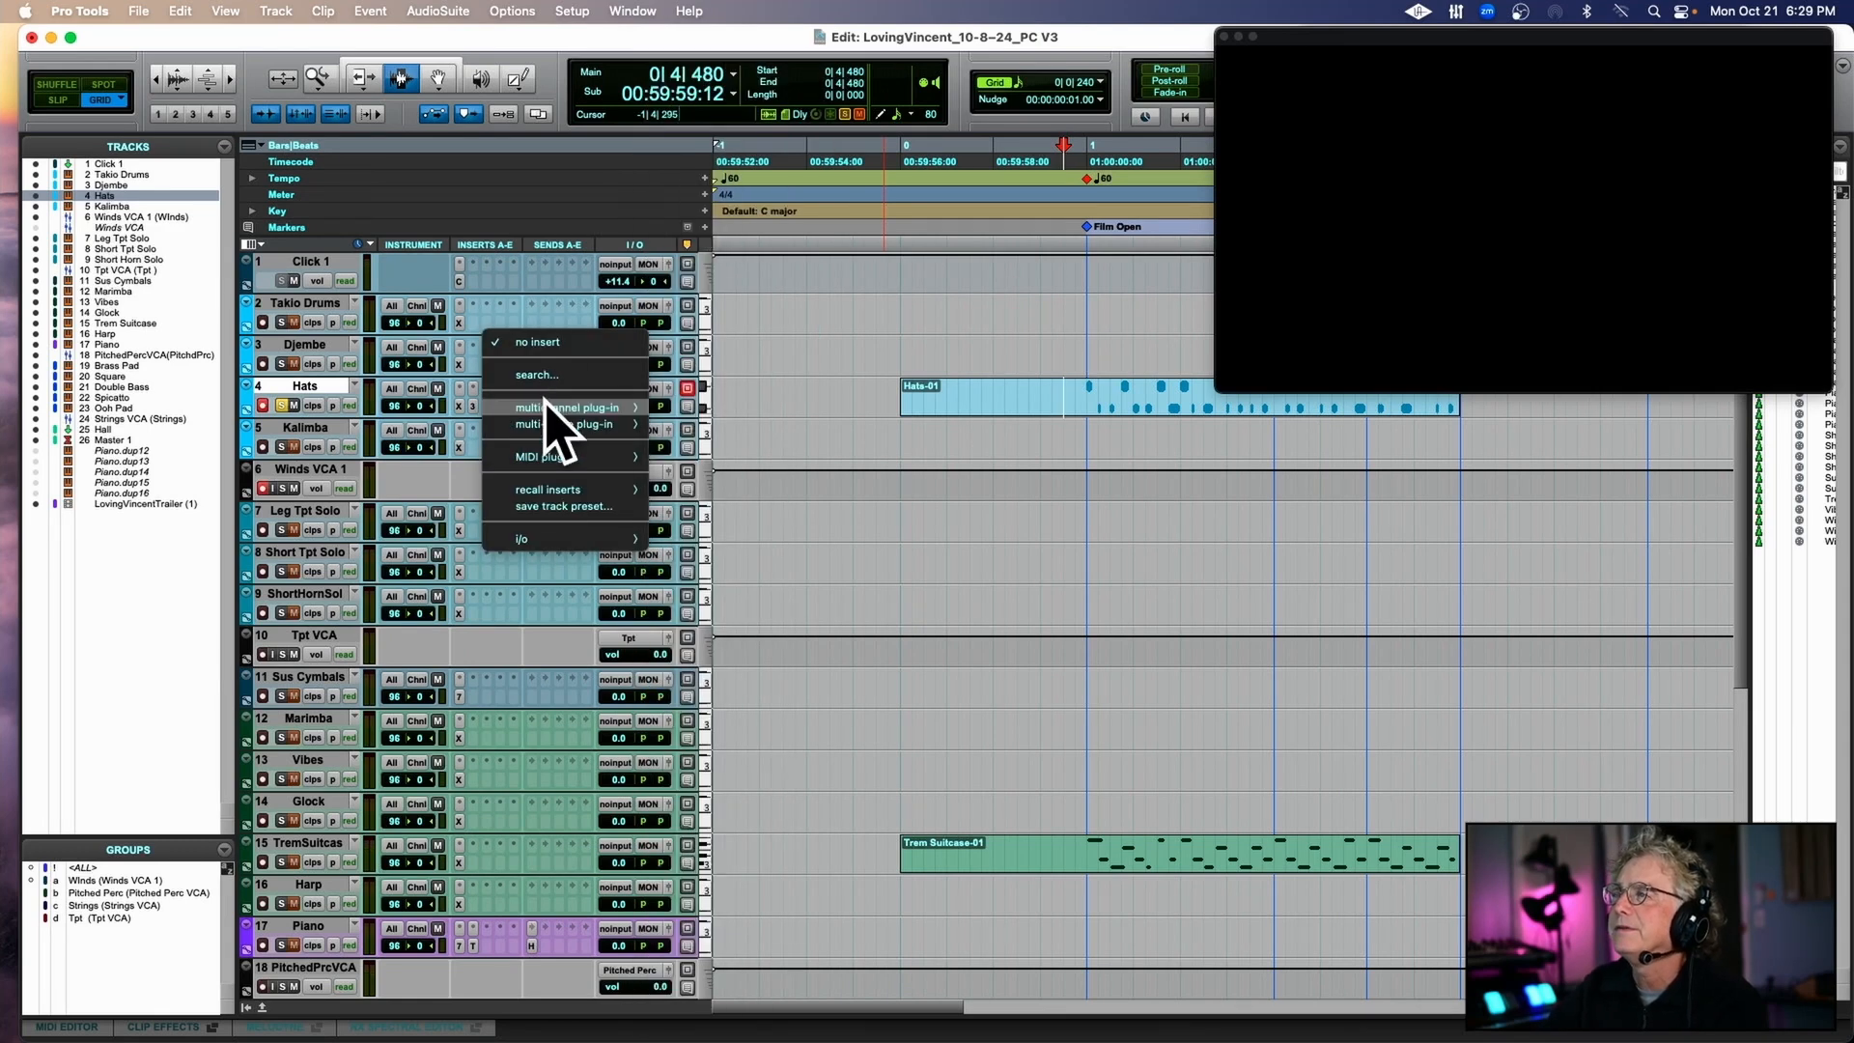
pyautogui.moveTo(546, 404)
pyautogui.moveTo(691, 55)
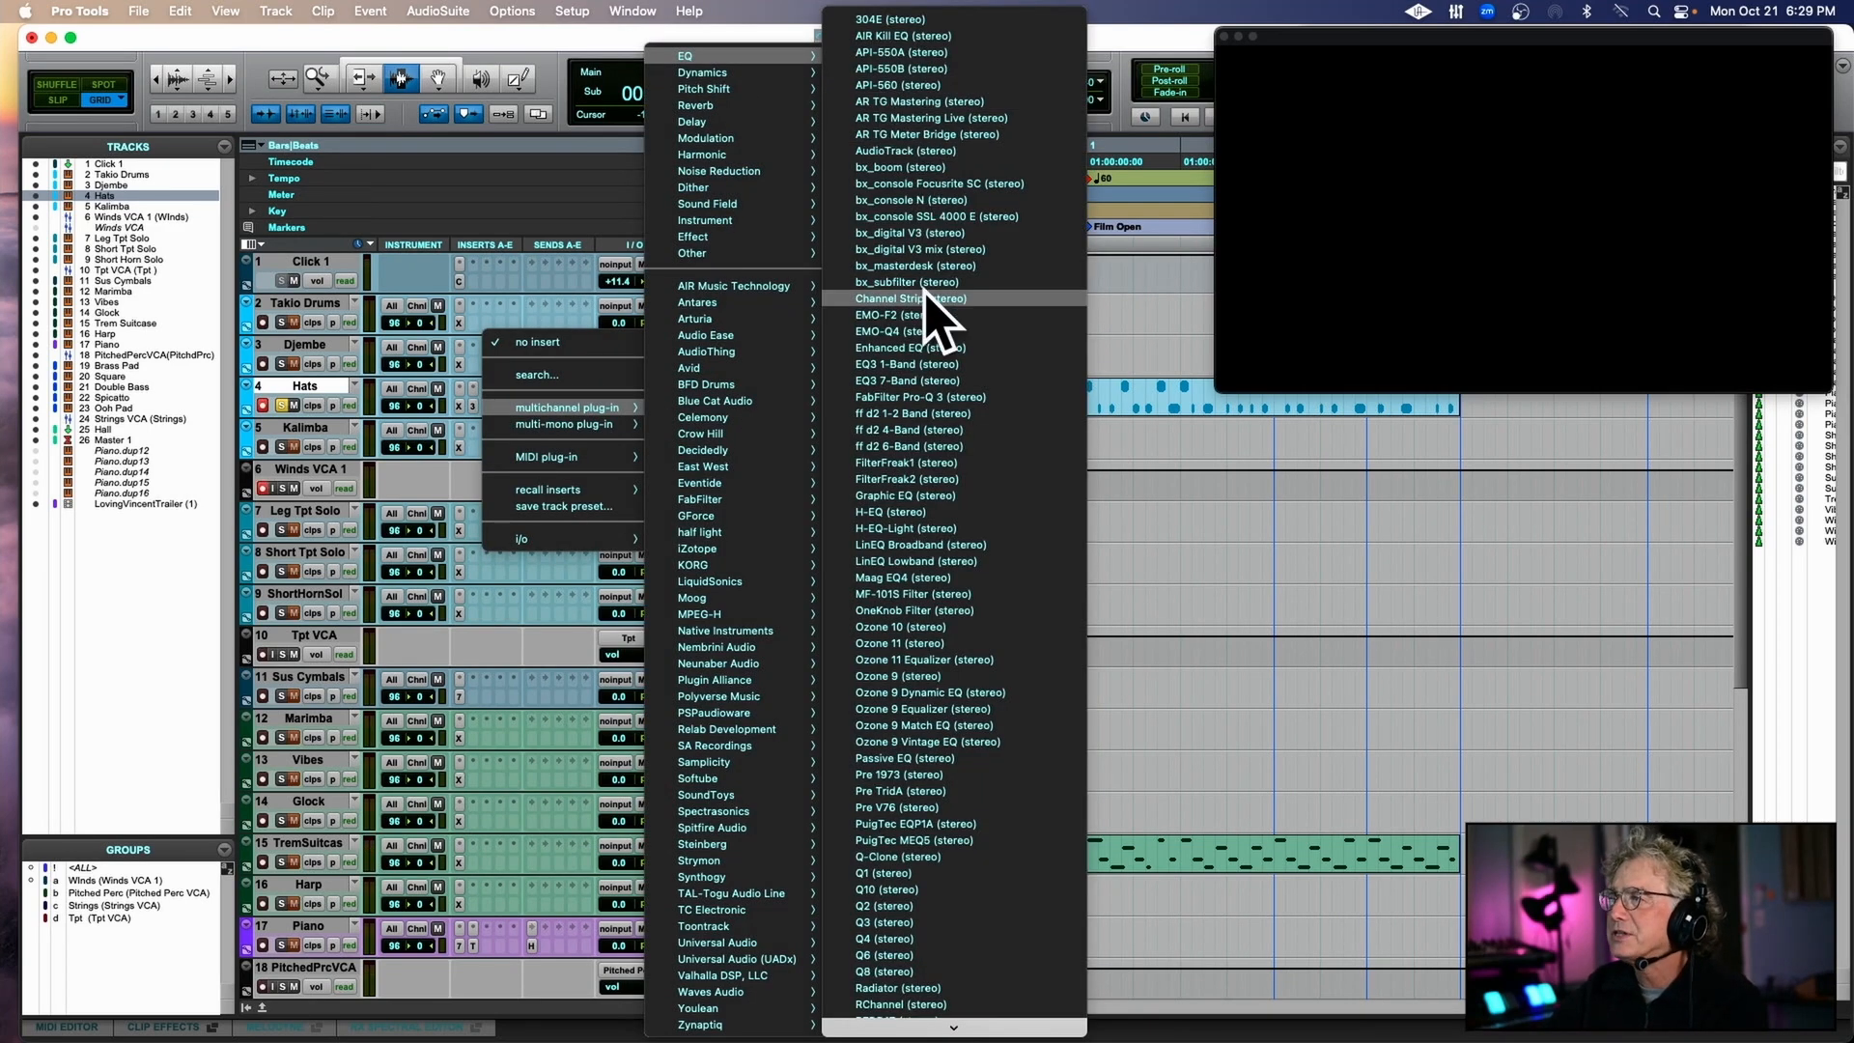
pyautogui.click(935, 384)
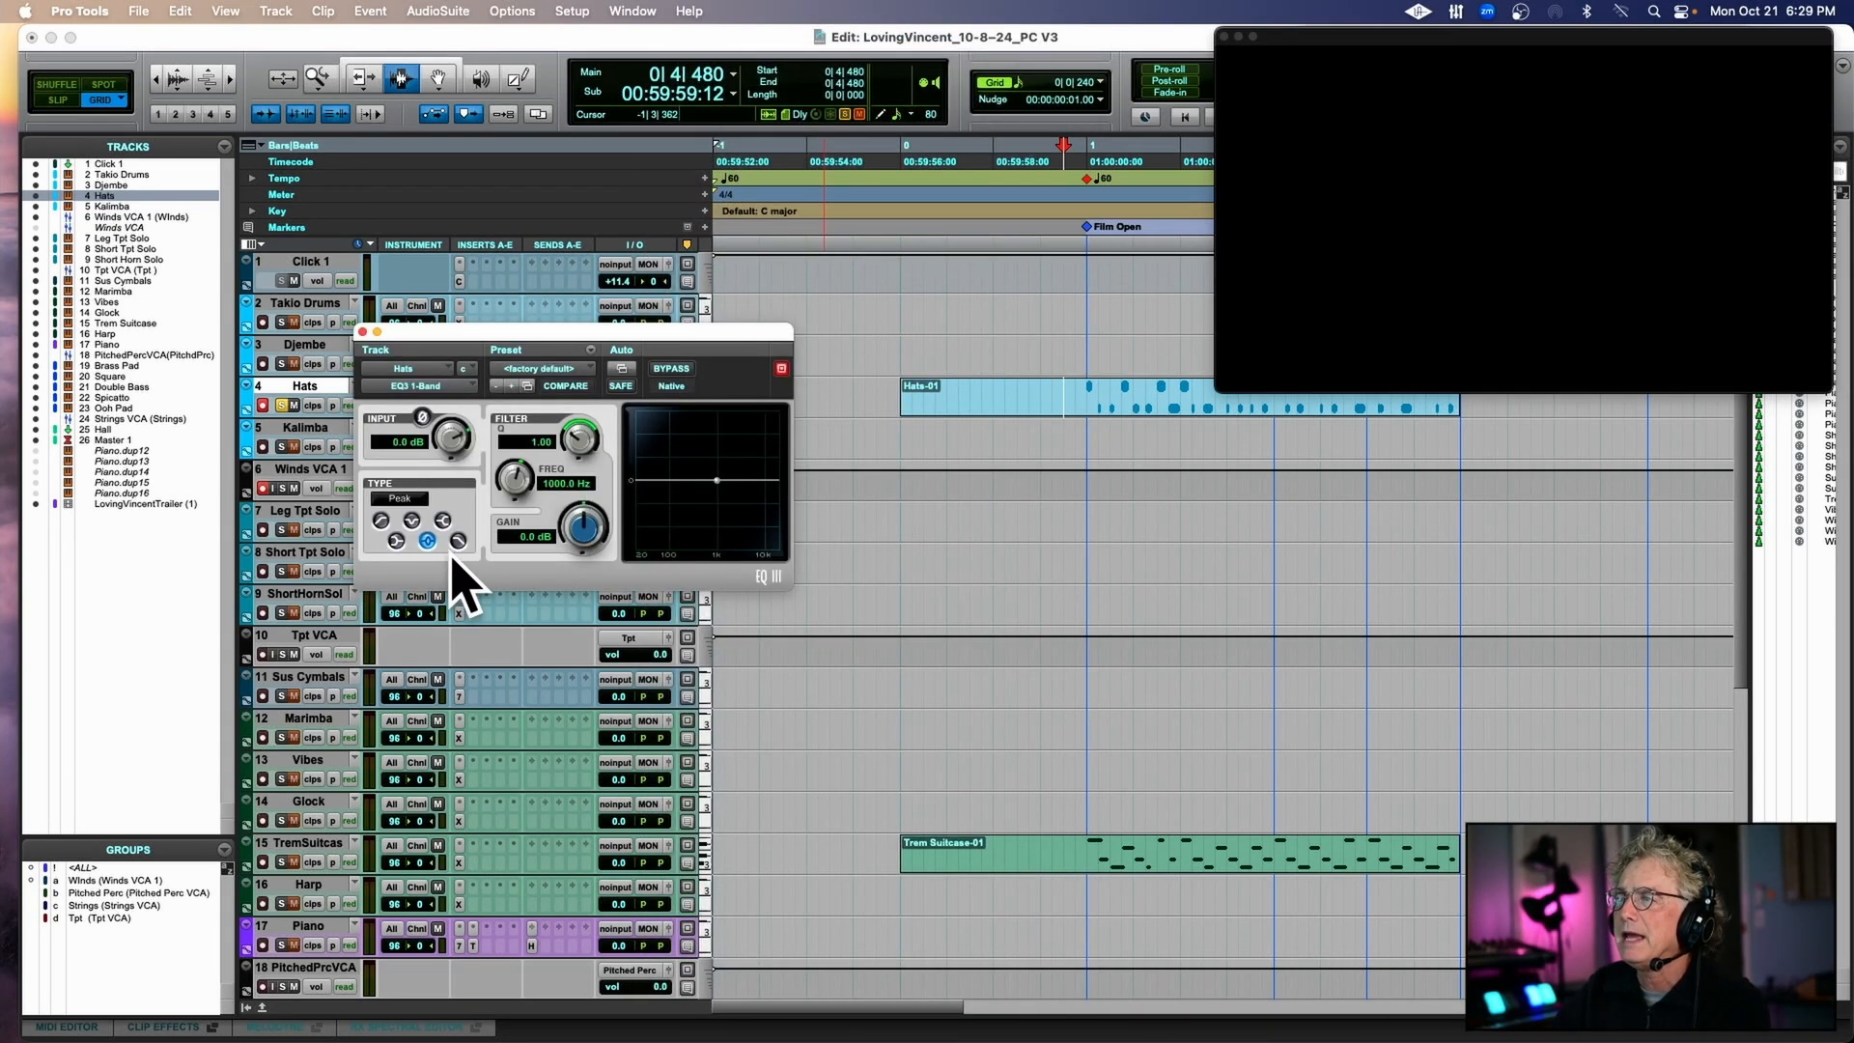
# Set the EQ3 1-Band to a 12 dB/oct low-pass filter and adjust its cutoff frequency while auditioning the Hats track.
pyautogui.click(459, 541)
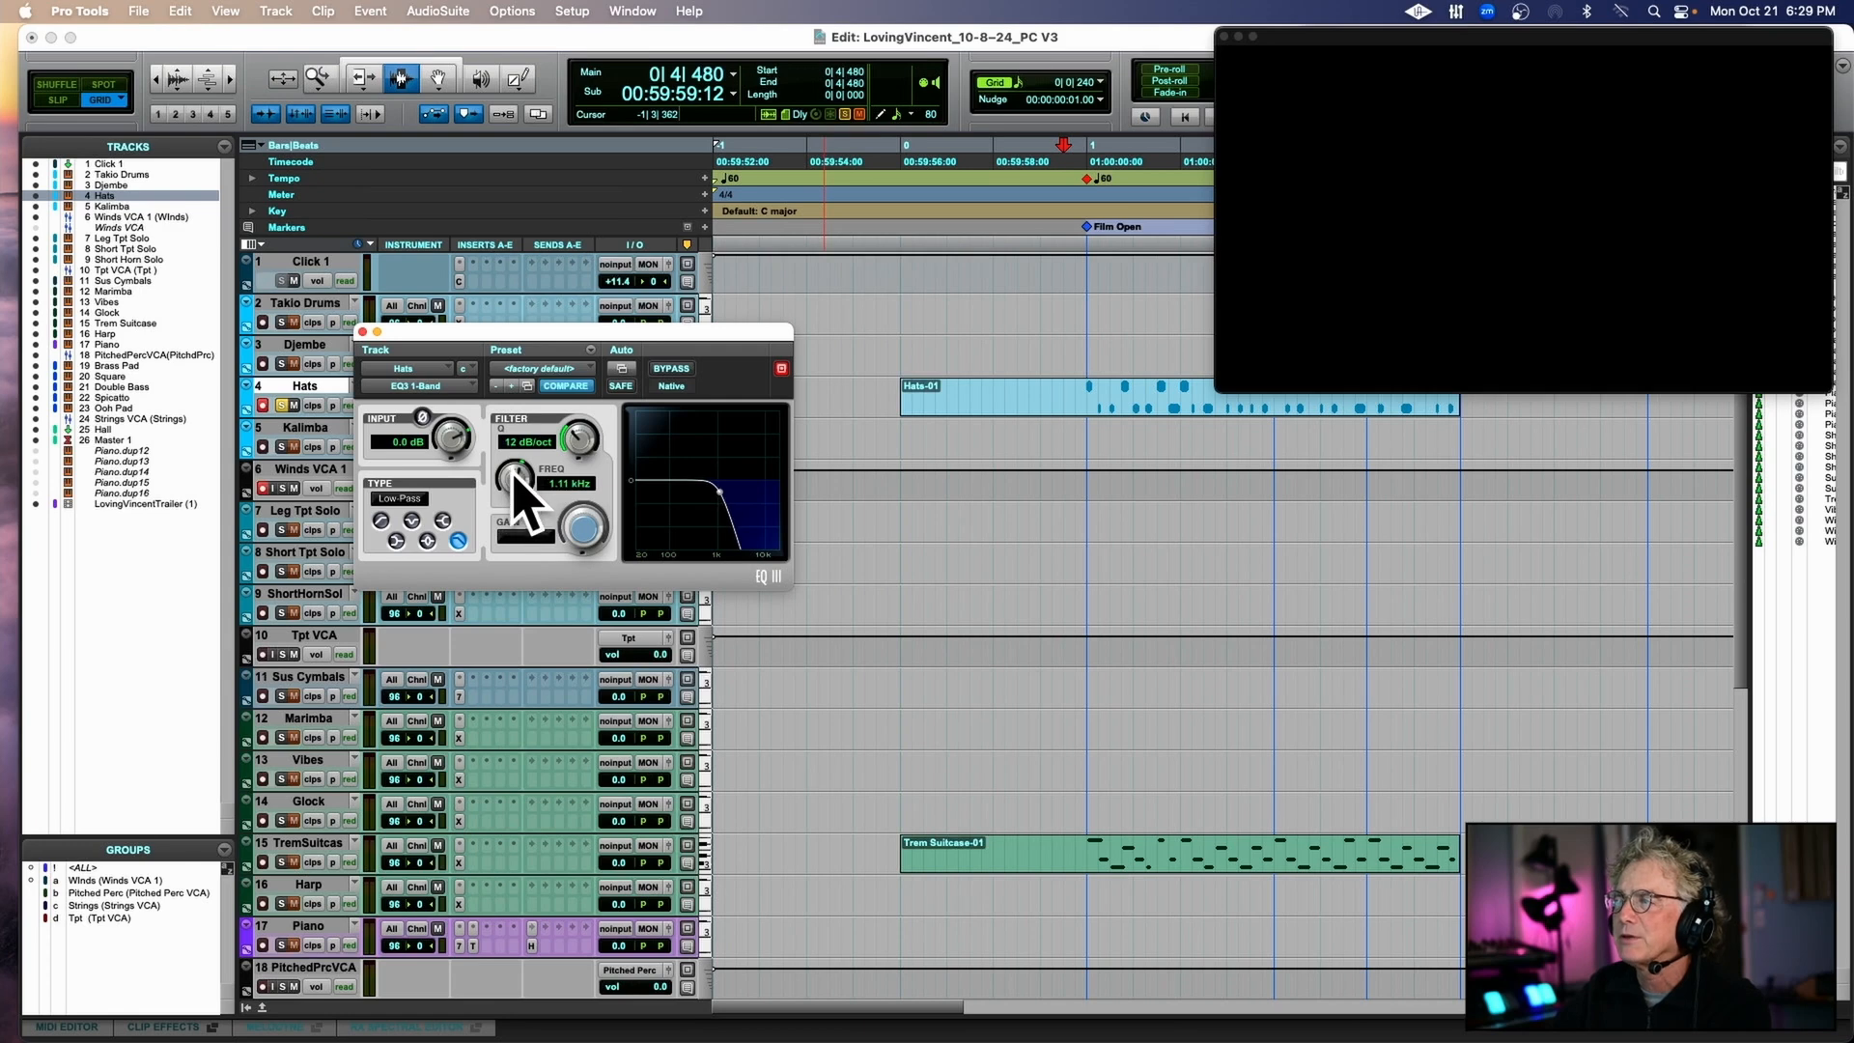
pyautogui.moveTo(506, 483); pyautogui.dragTo(506, 495)
pyautogui.press('space')
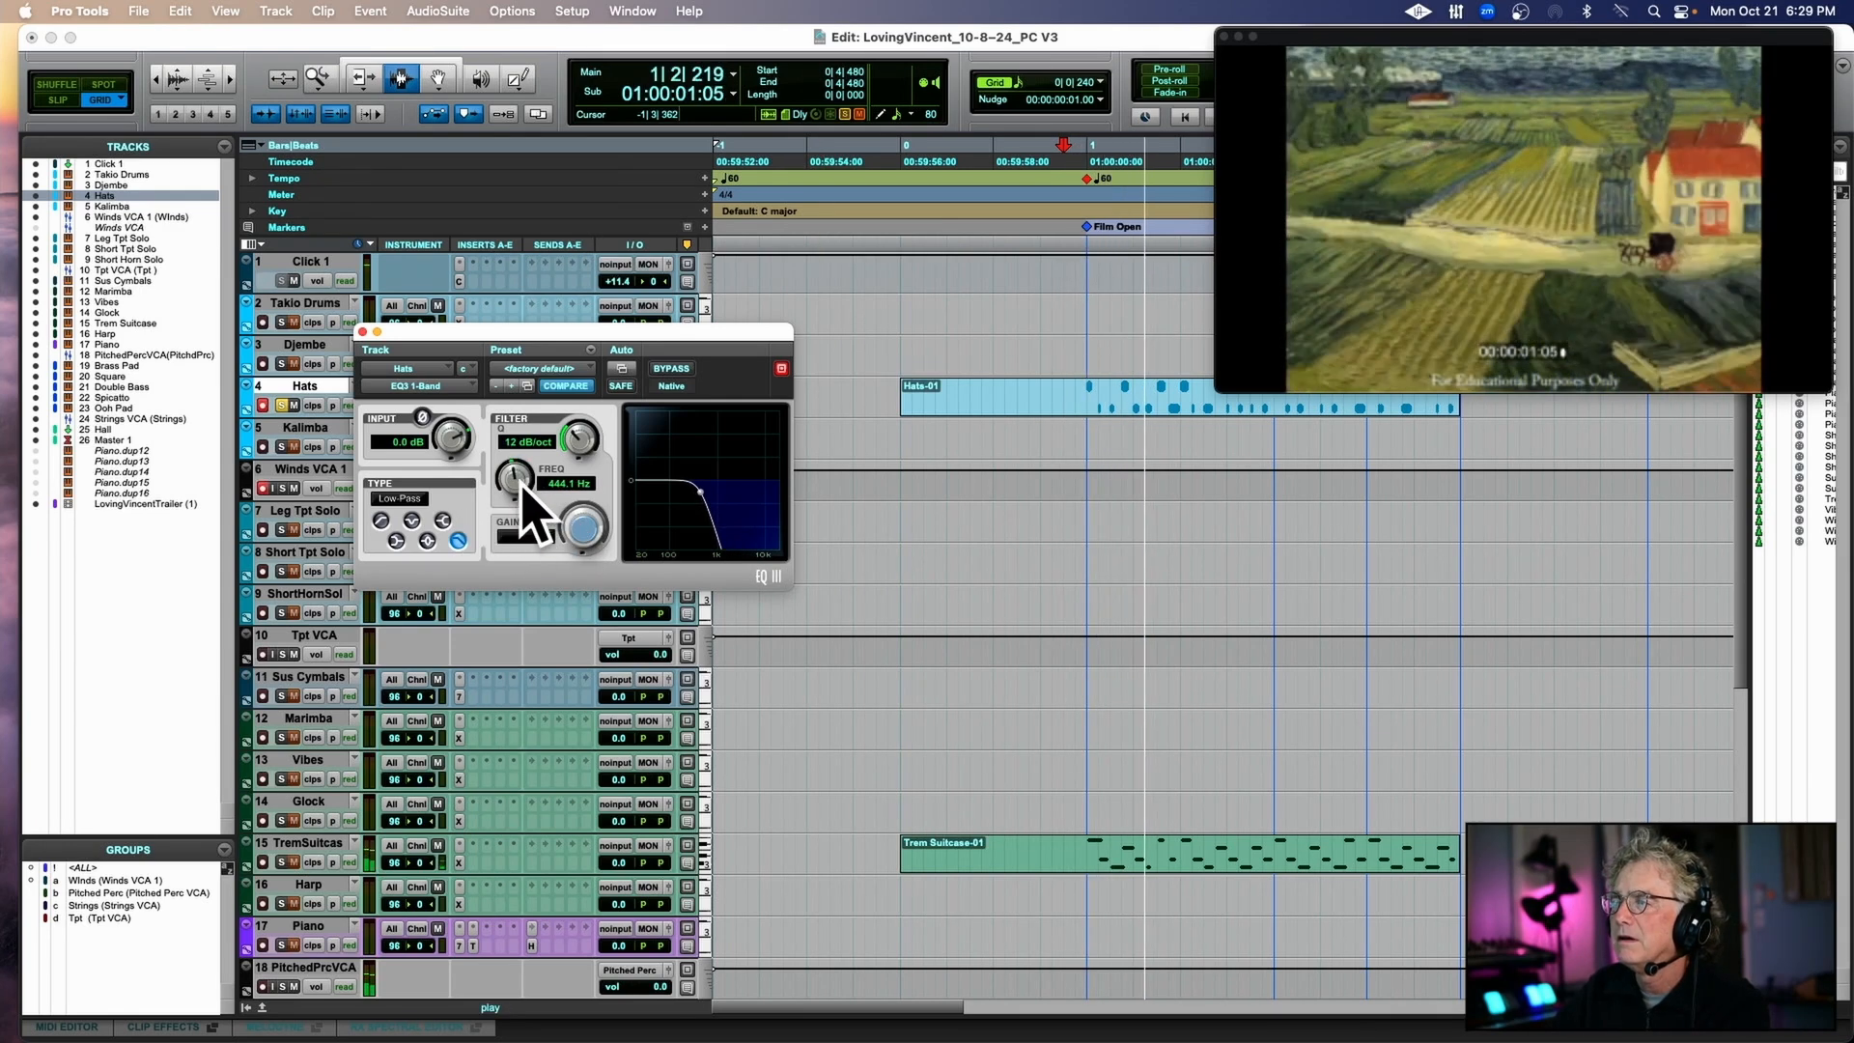
pyautogui.moveTo(513, 478); pyautogui.dragTo(532, 445)
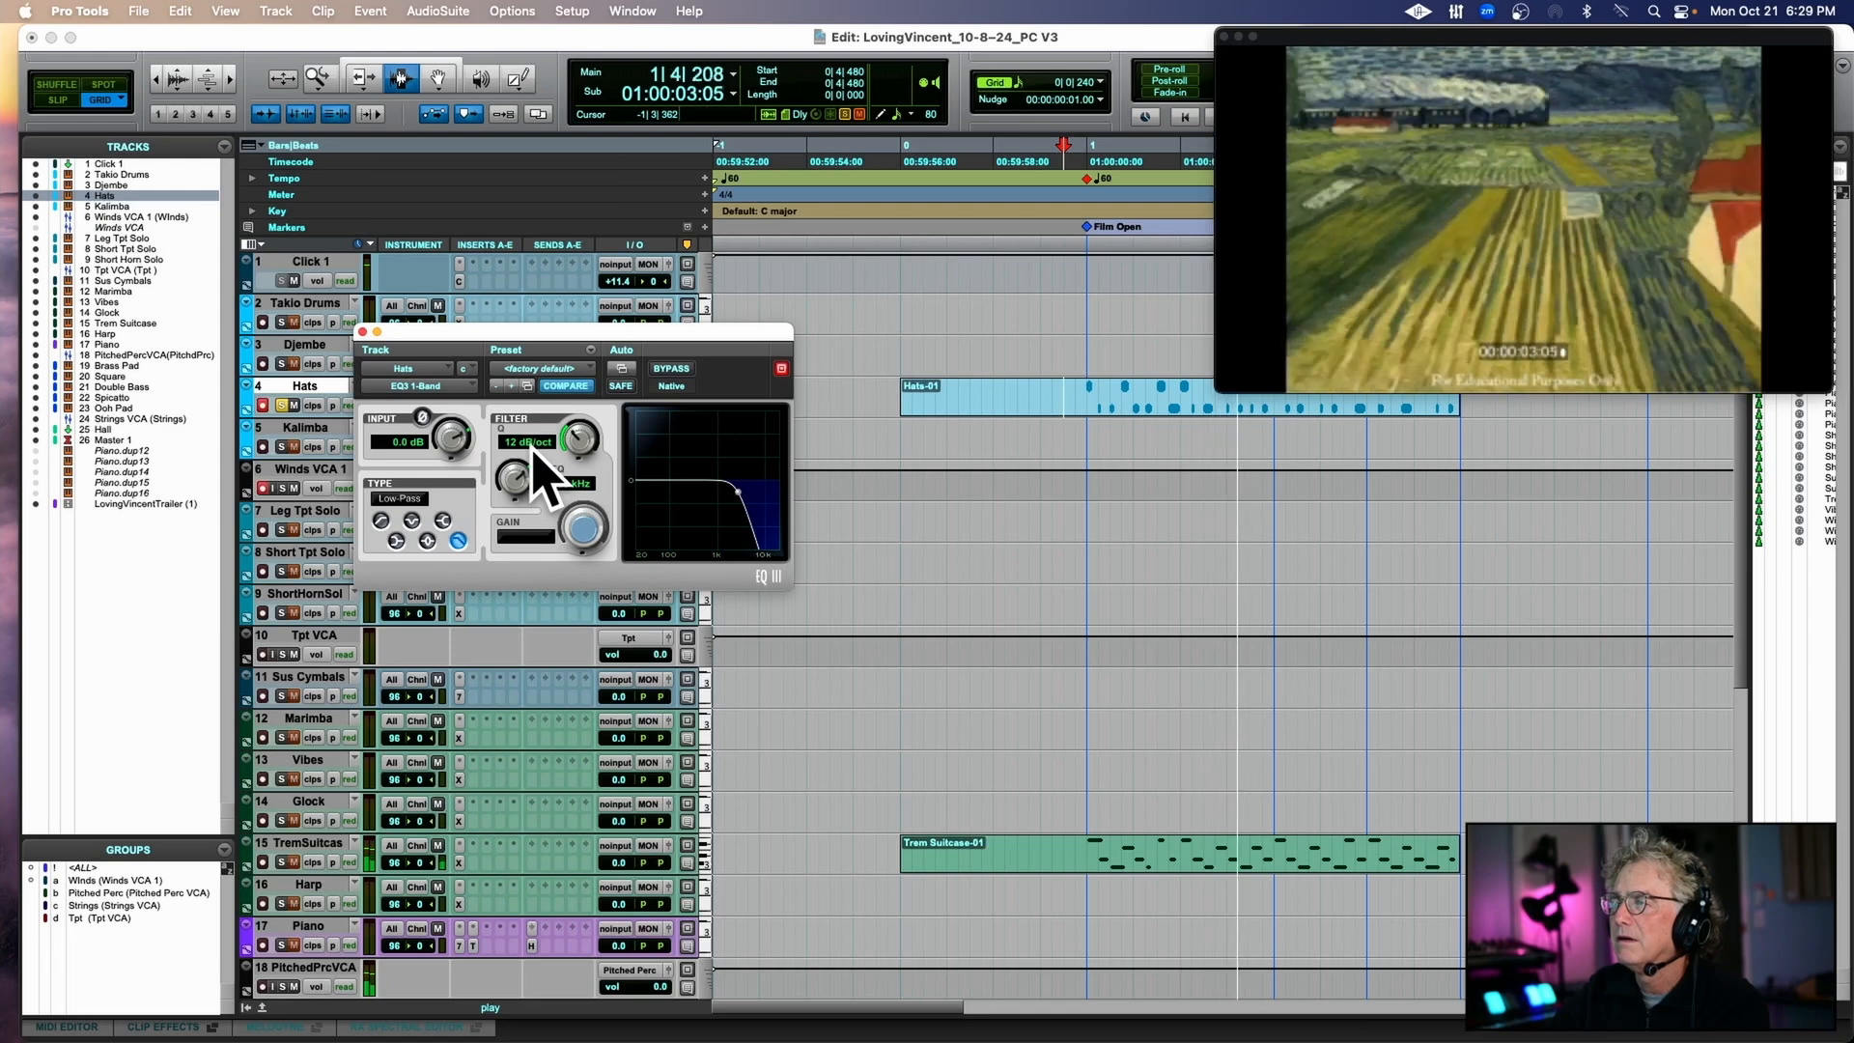
pyautogui.click(362, 331)
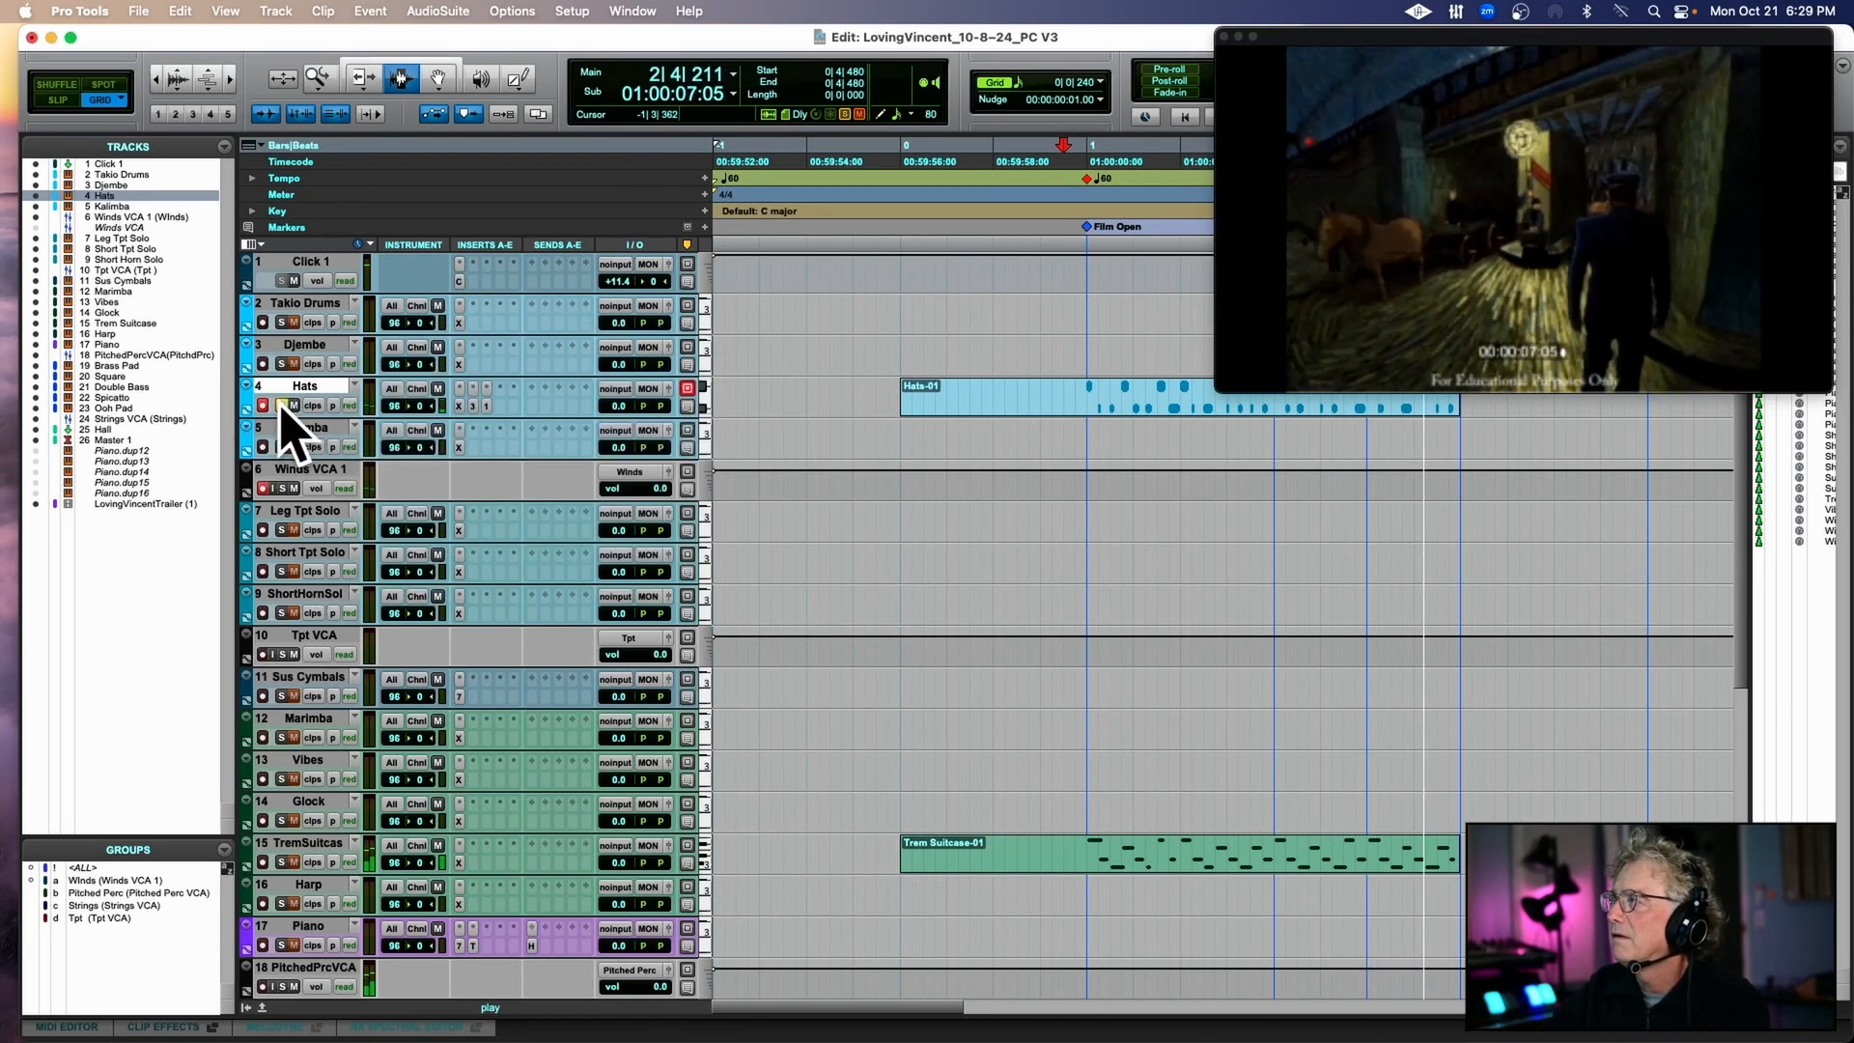
pyautogui.press('space')
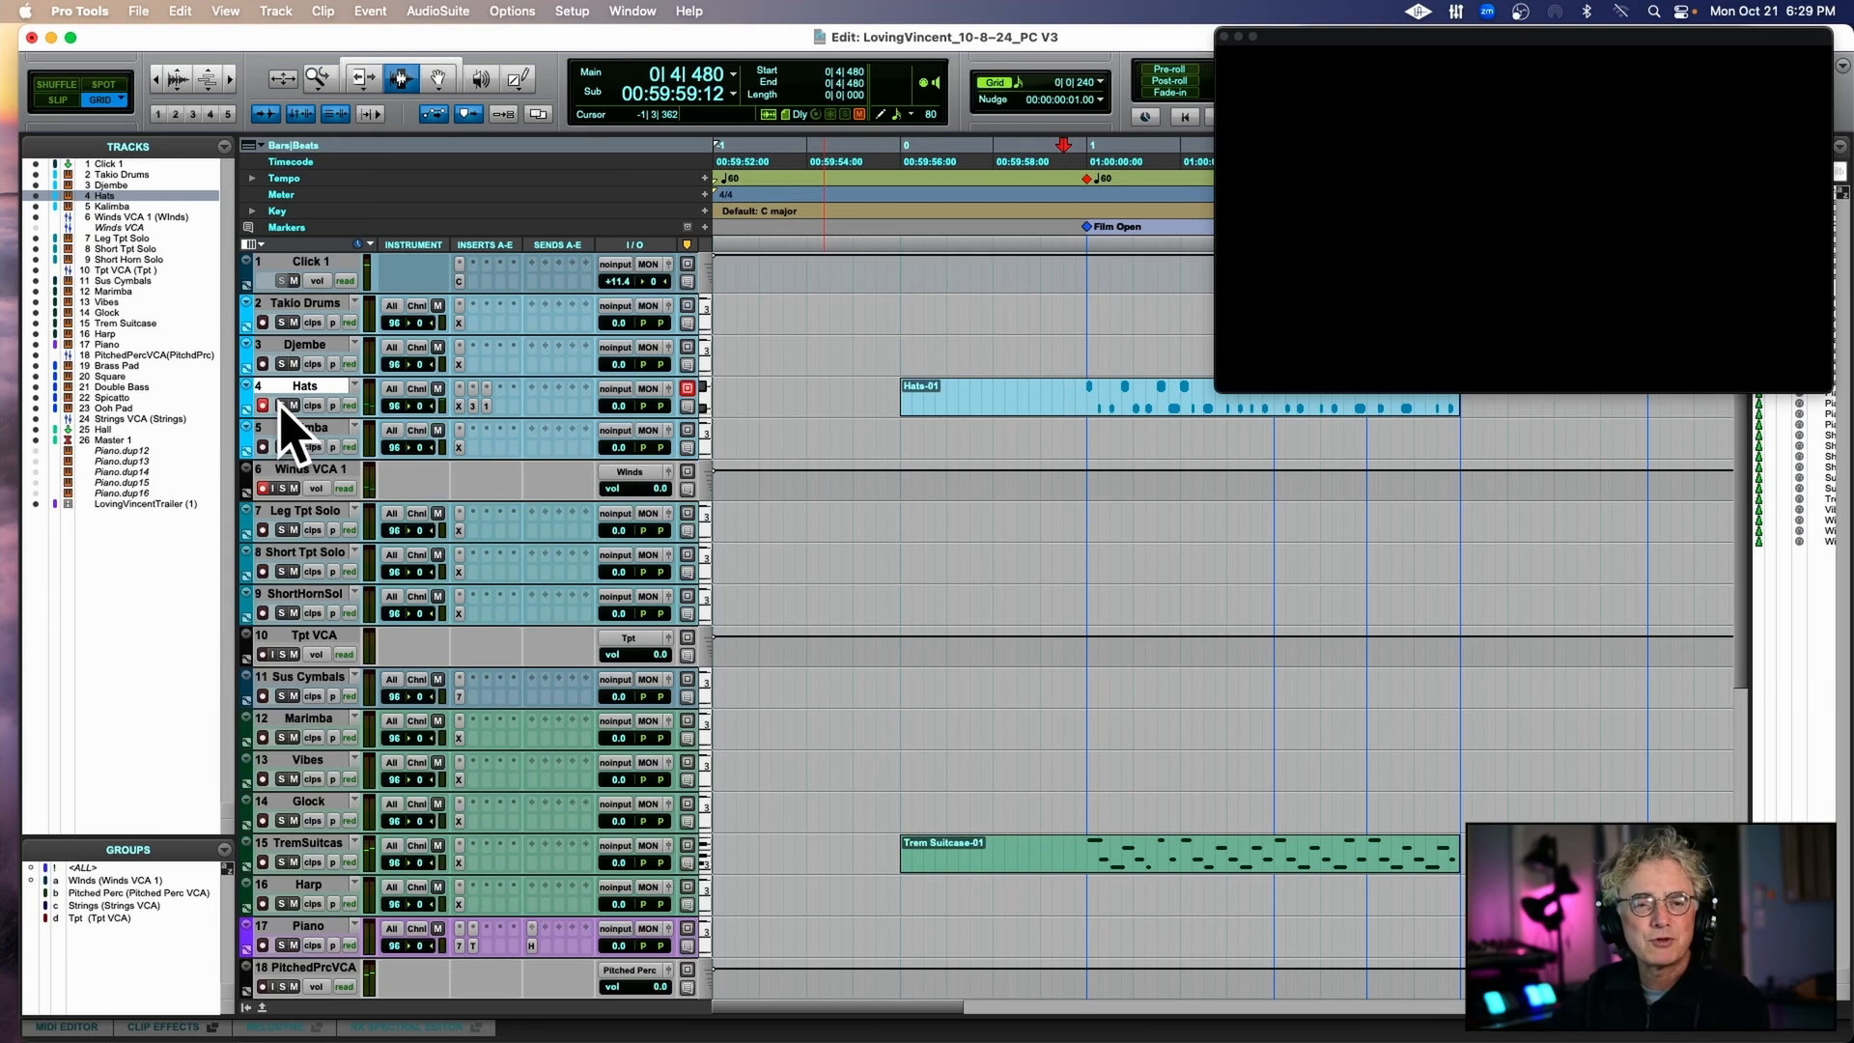
# Insert the stereo AIR Distortion plug-in on the Hats track's second insert slot.
pyautogui.click(474, 408)
pyautogui.moveTo(572, 409)
pyautogui.moveTo(731, 124)
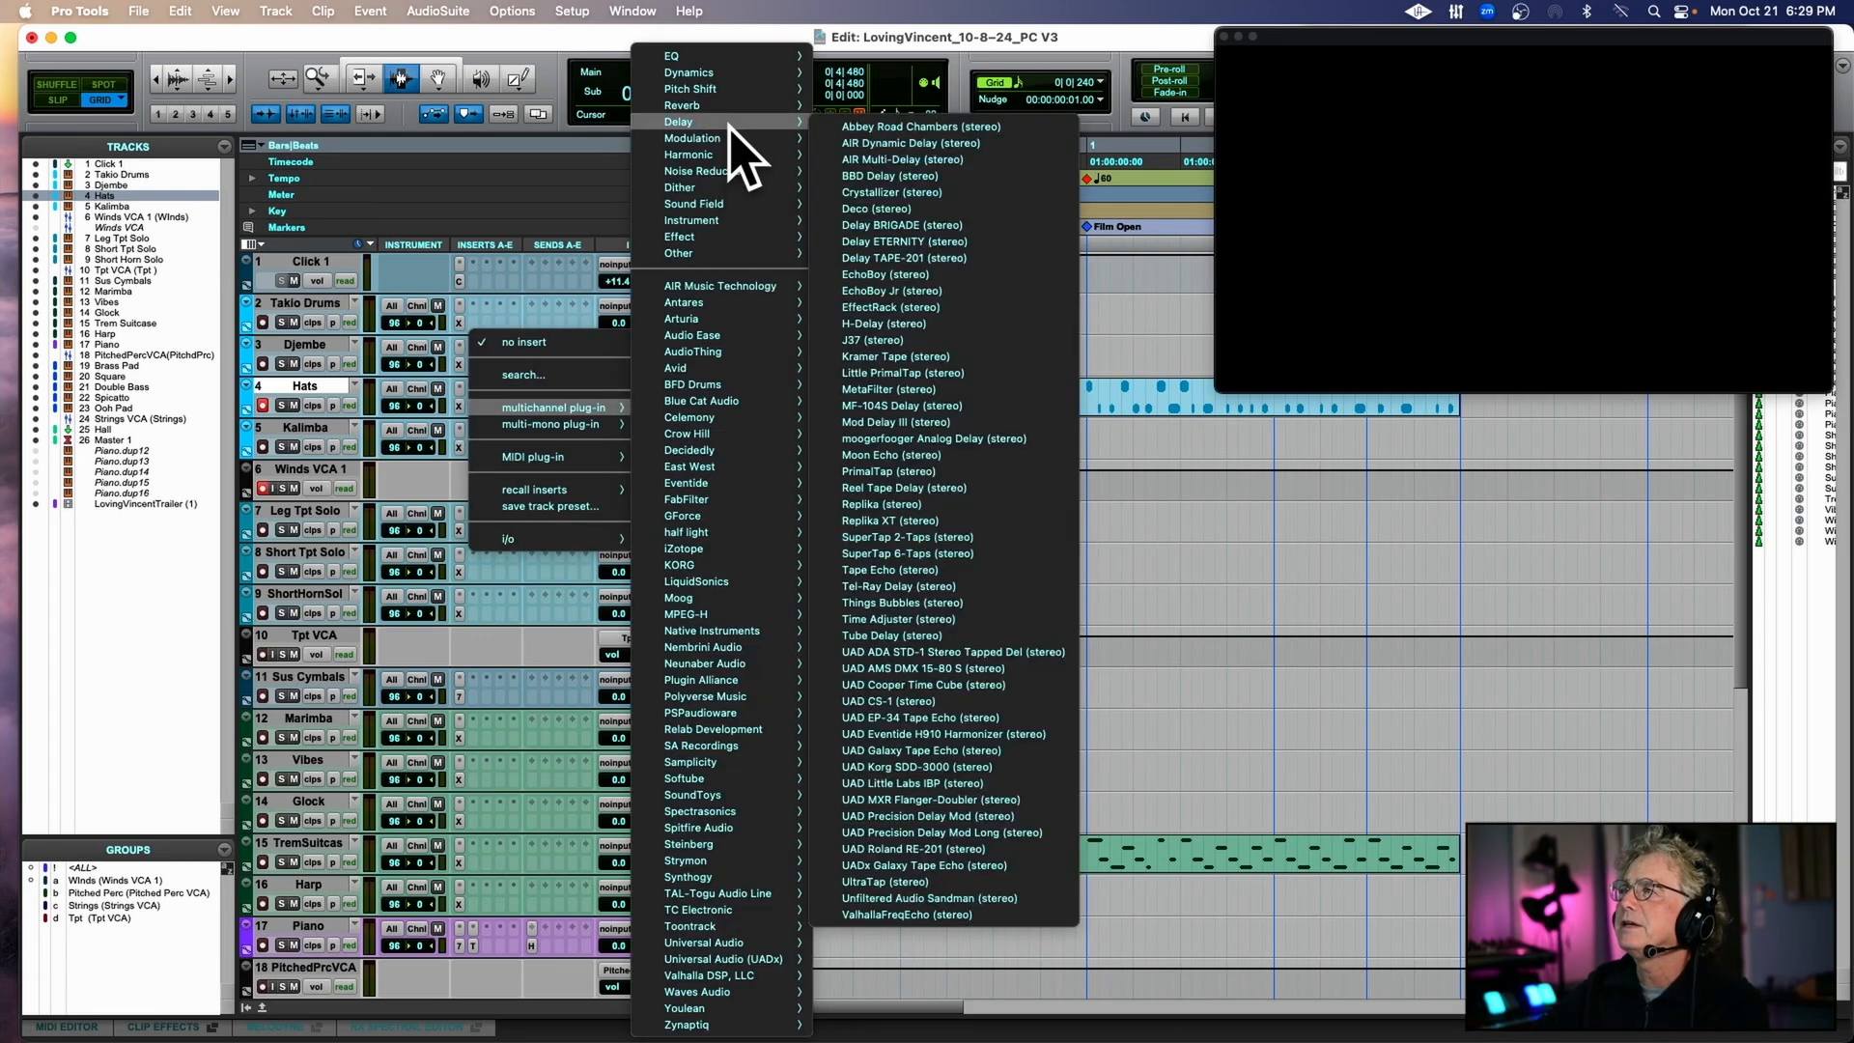
pyautogui.moveTo(725, 156)
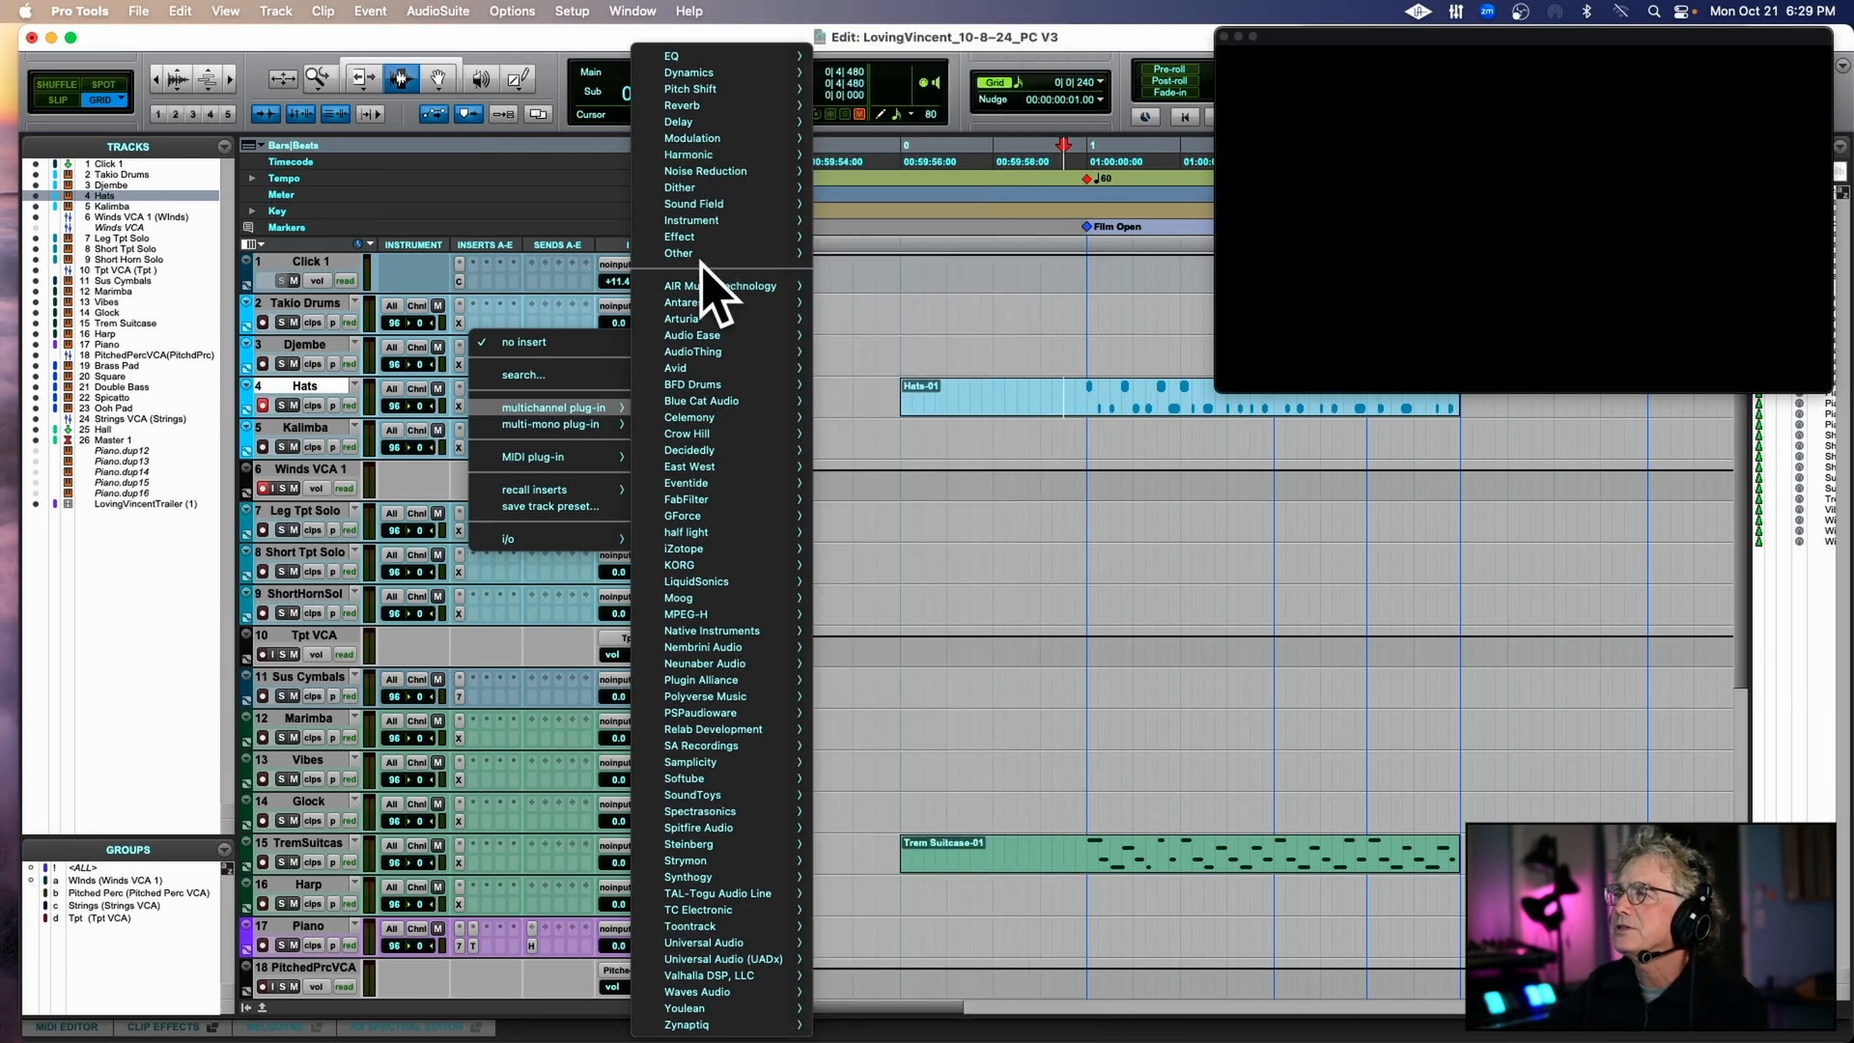
pyautogui.moveTo(706, 368)
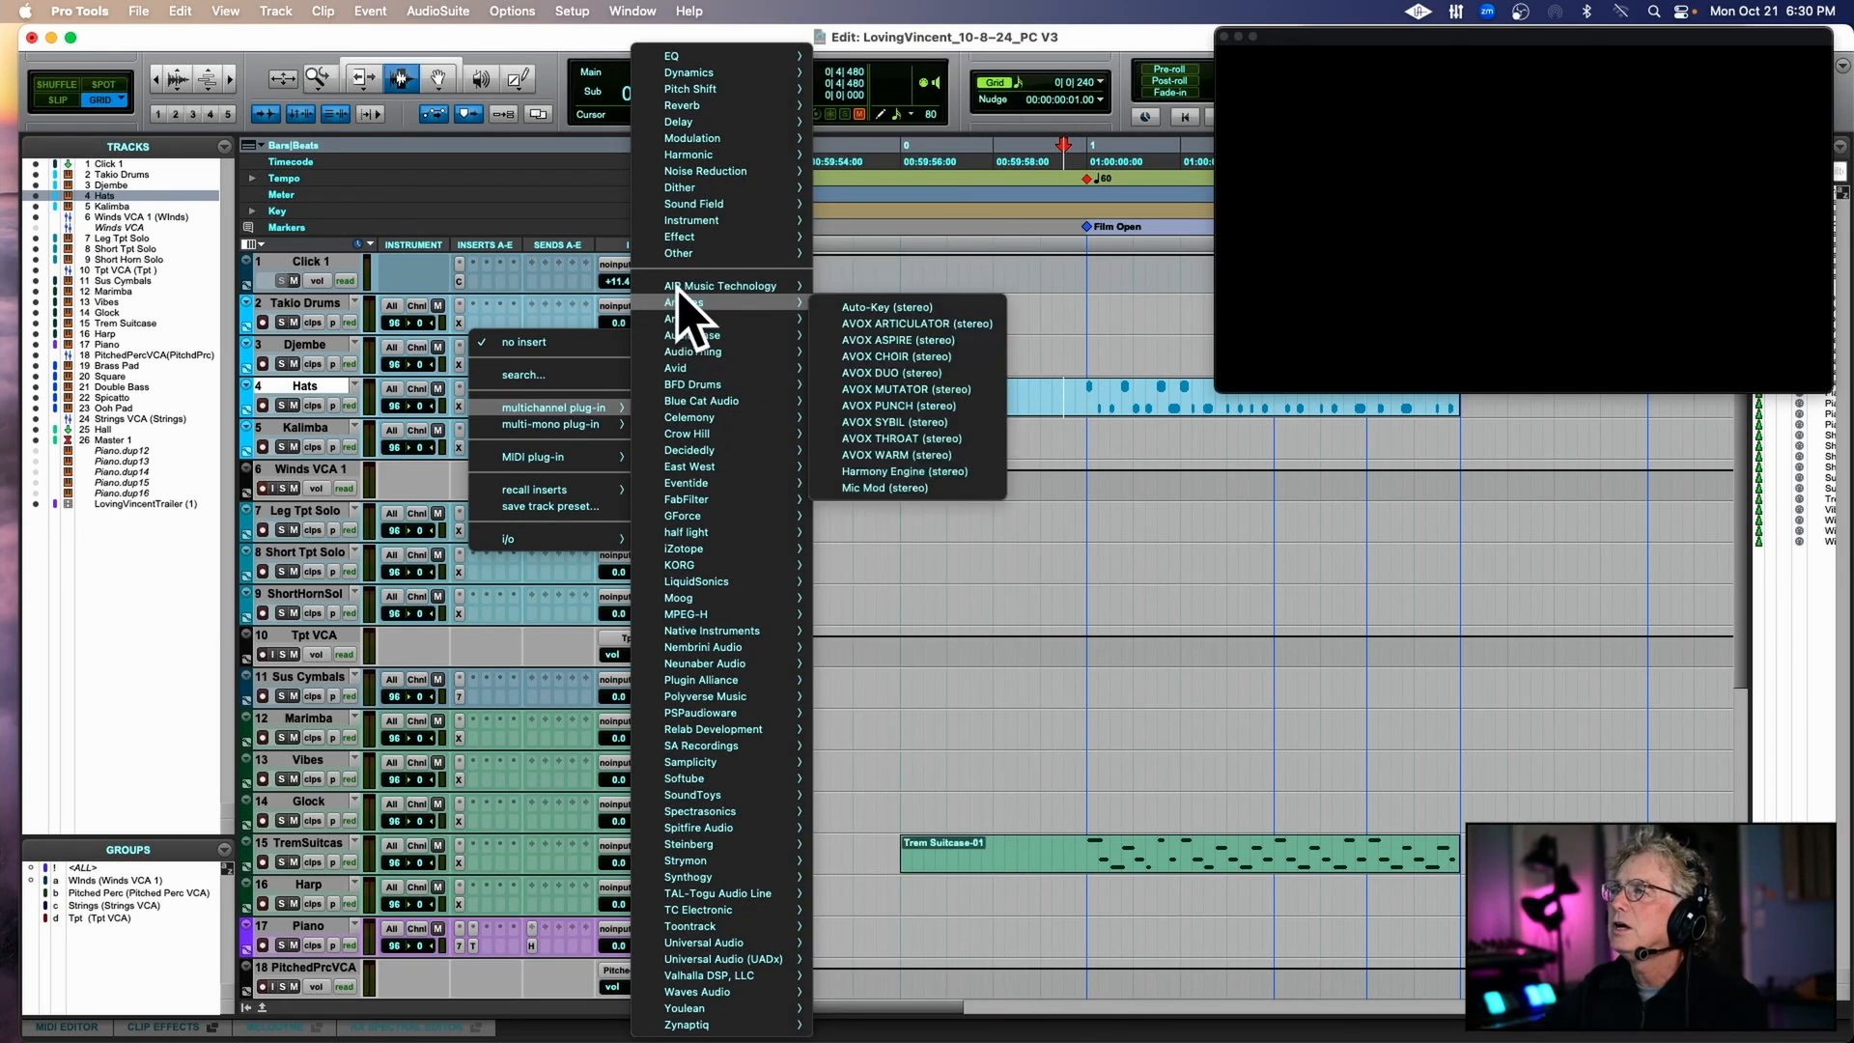
pyautogui.moveTo(719, 286)
pyautogui.click(915, 324)
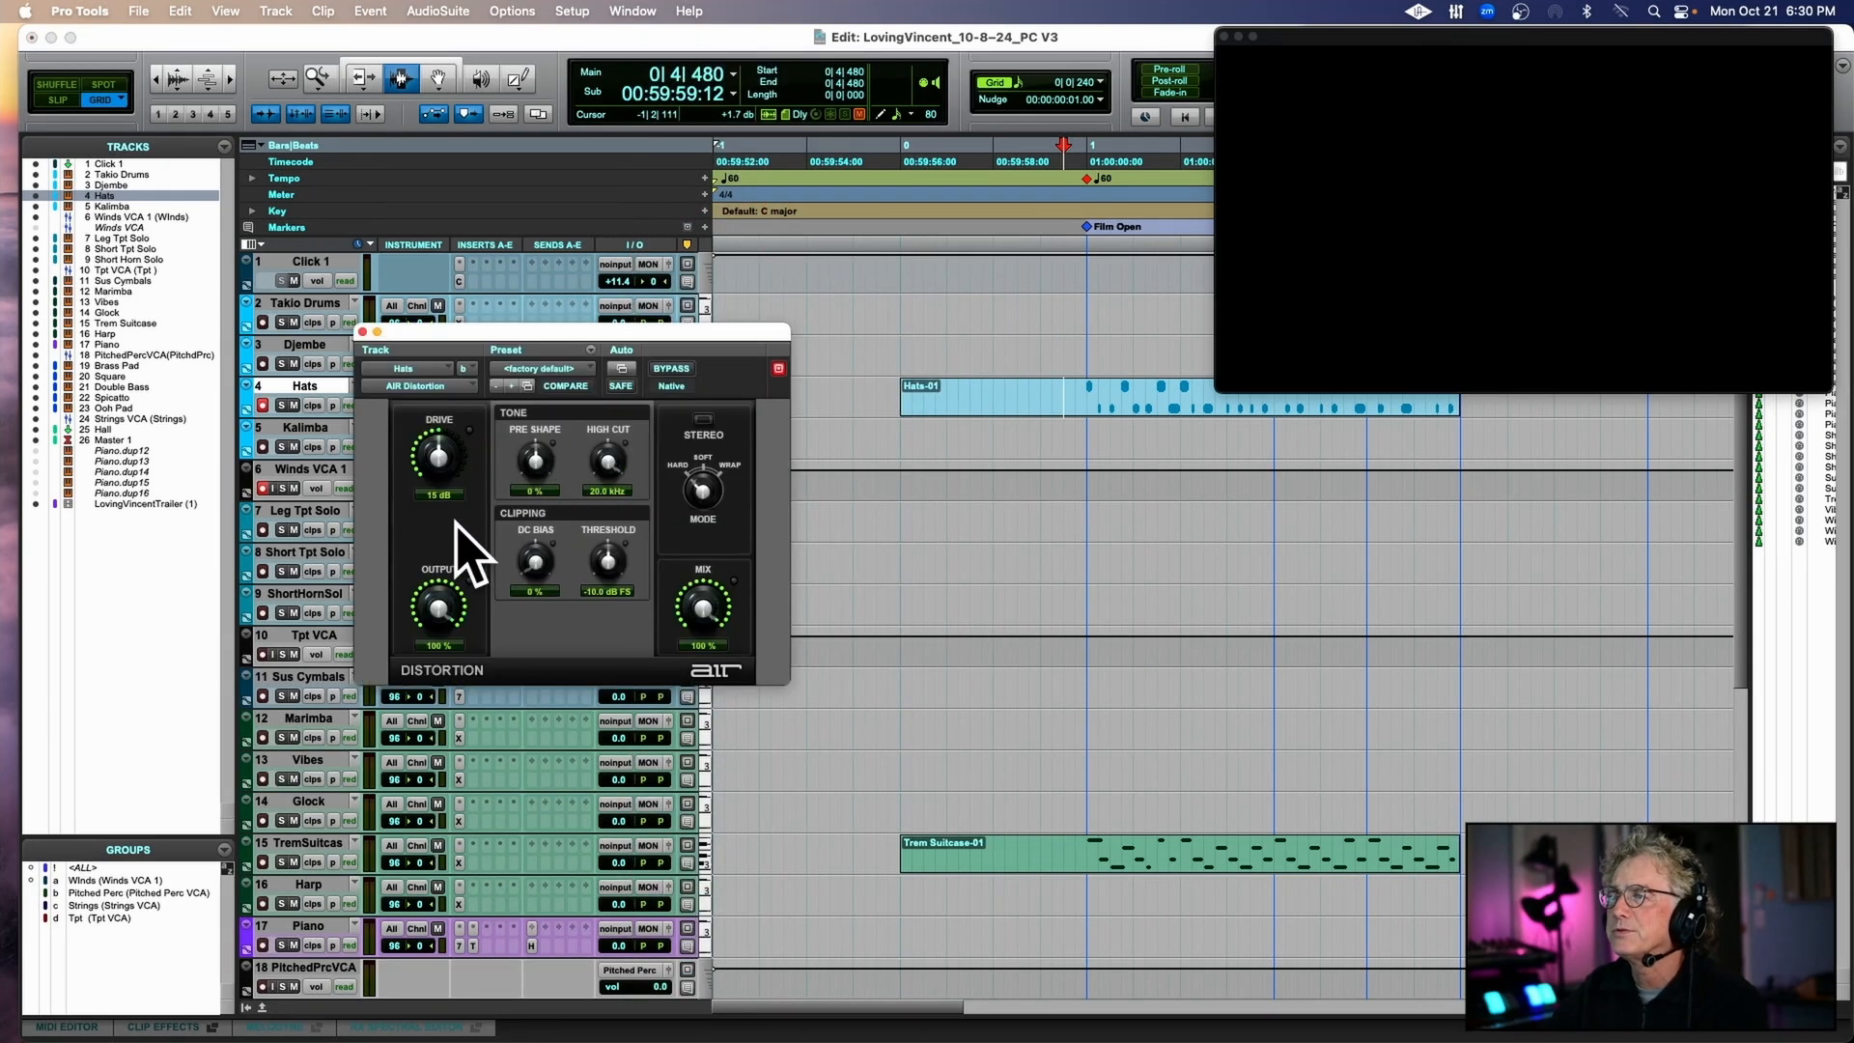
# Switch the Hats' AIR Distortion to stereo, set Drive to 24 dB and High Cut to 7.90 kHz while auditioning it soloed, and close the plug-in.
pyautogui.moveTo(476, 364); pyautogui.dragTo(623, 383)
pyautogui.click(282, 406)
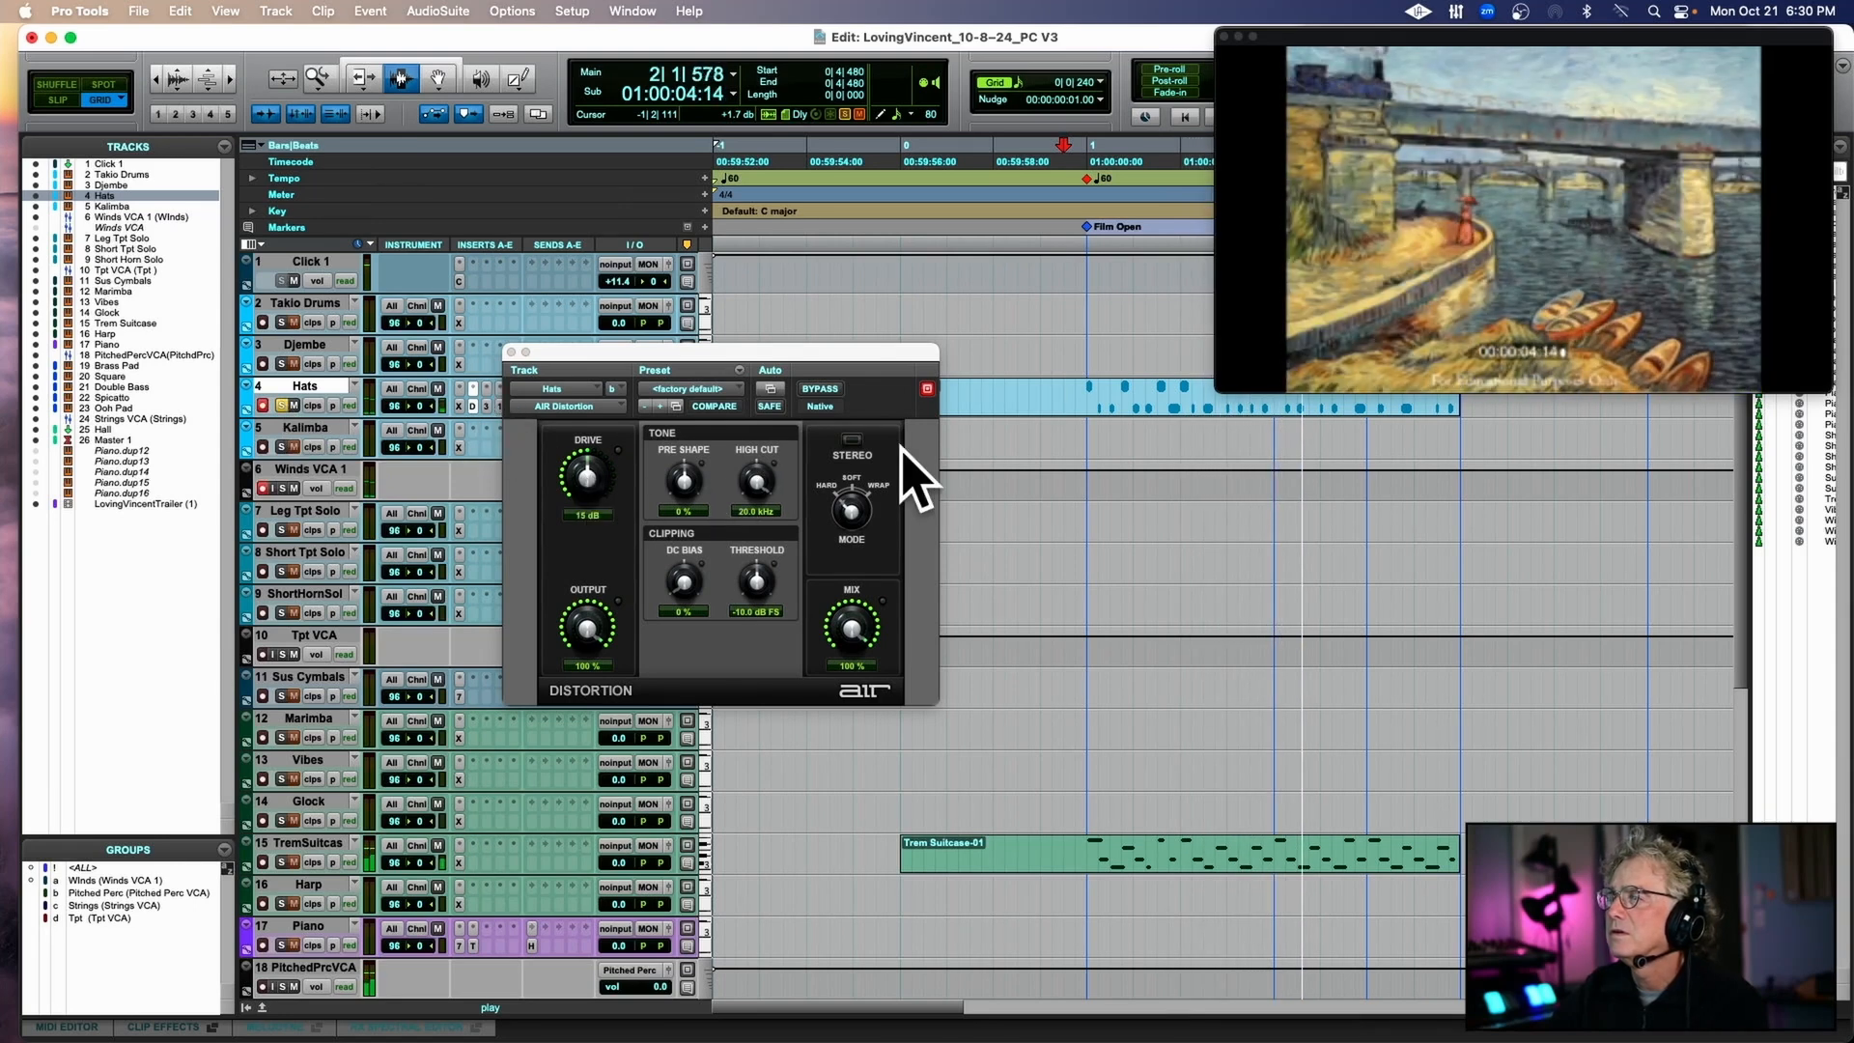
pyautogui.click(854, 441)
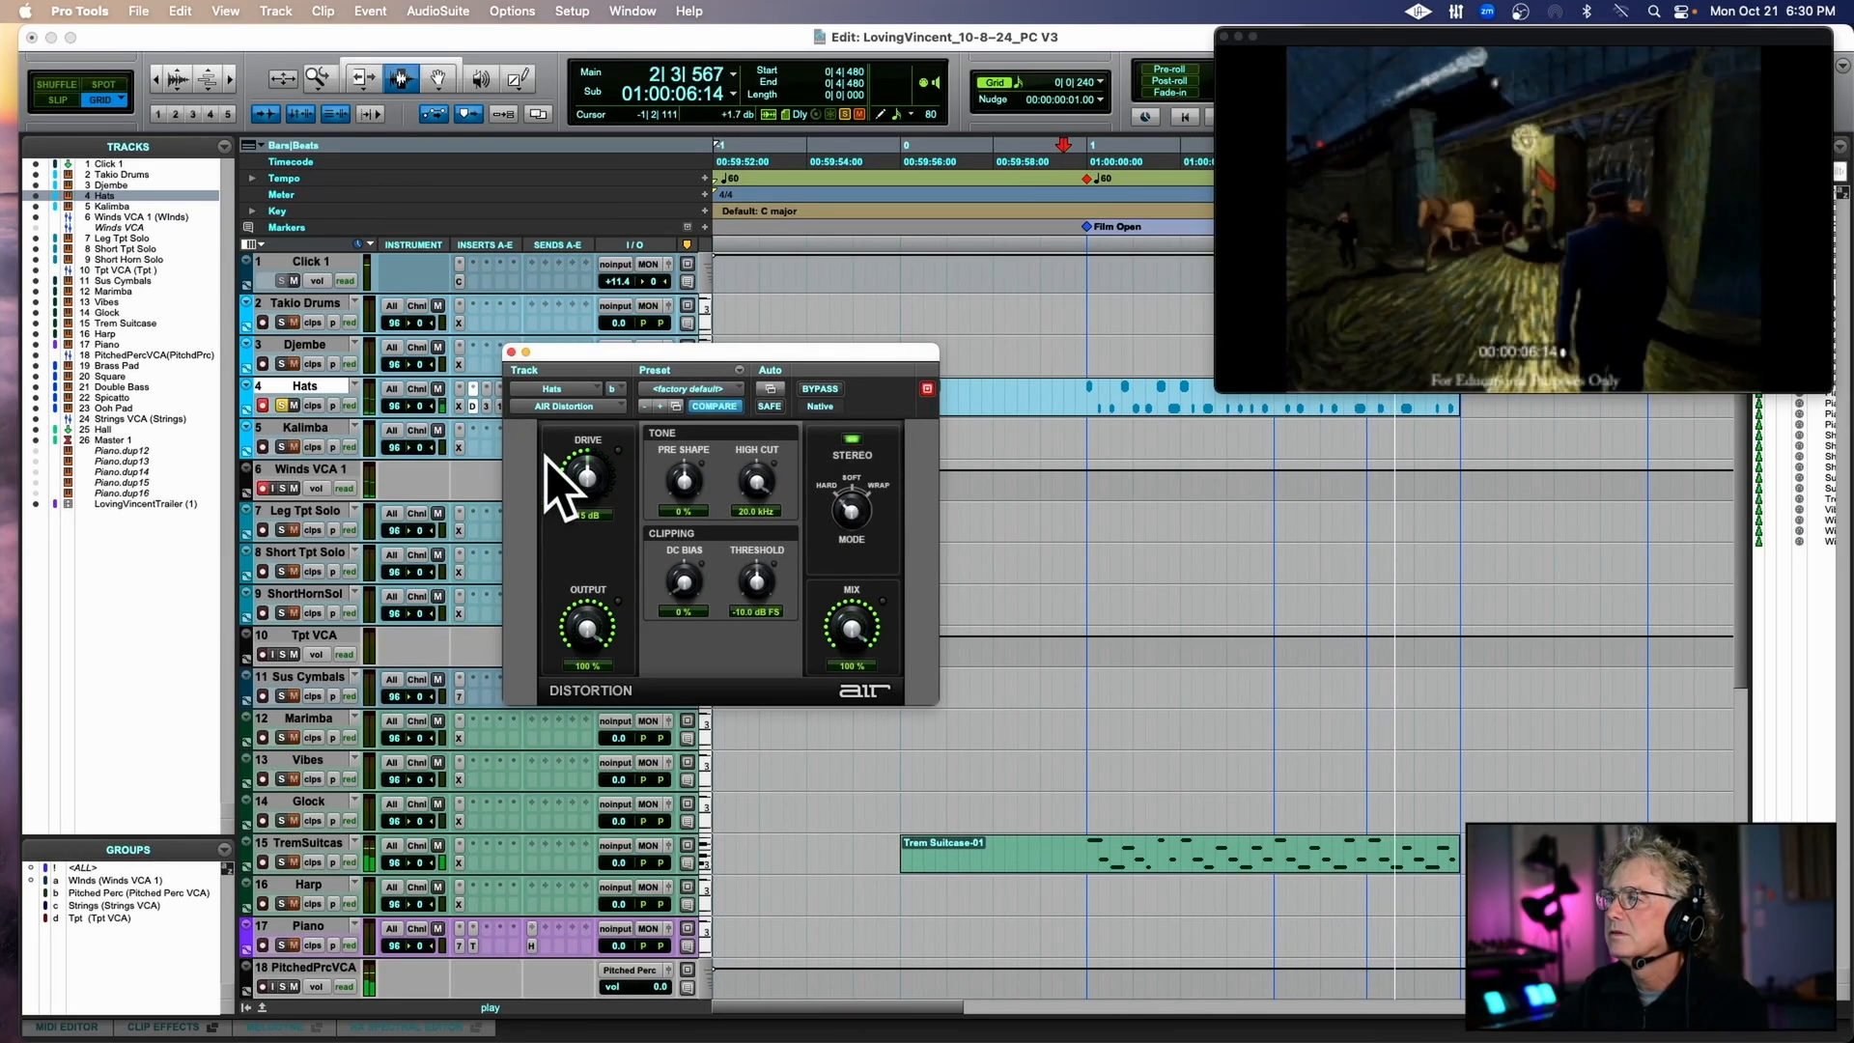
pyautogui.moveTo(543, 456); pyautogui.dragTo(586, 446)
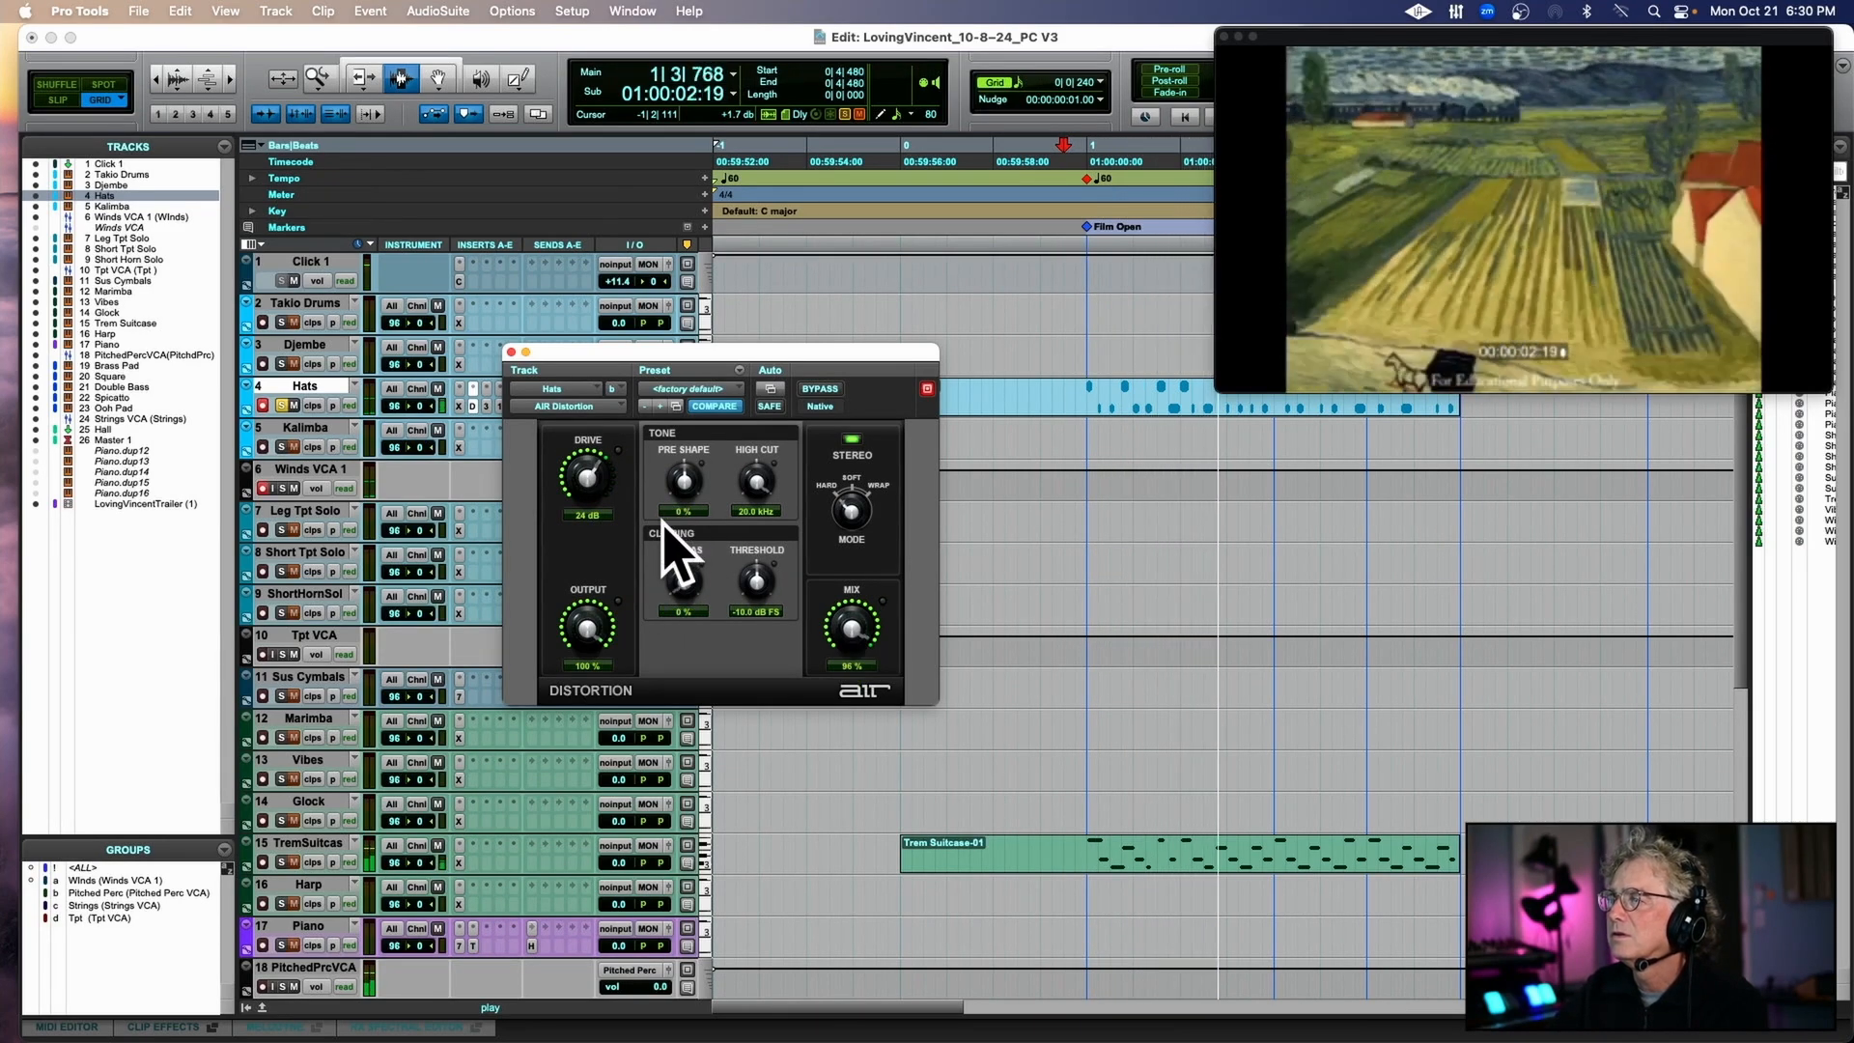
pyautogui.moveTo(763, 483); pyautogui.dragTo(743, 565)
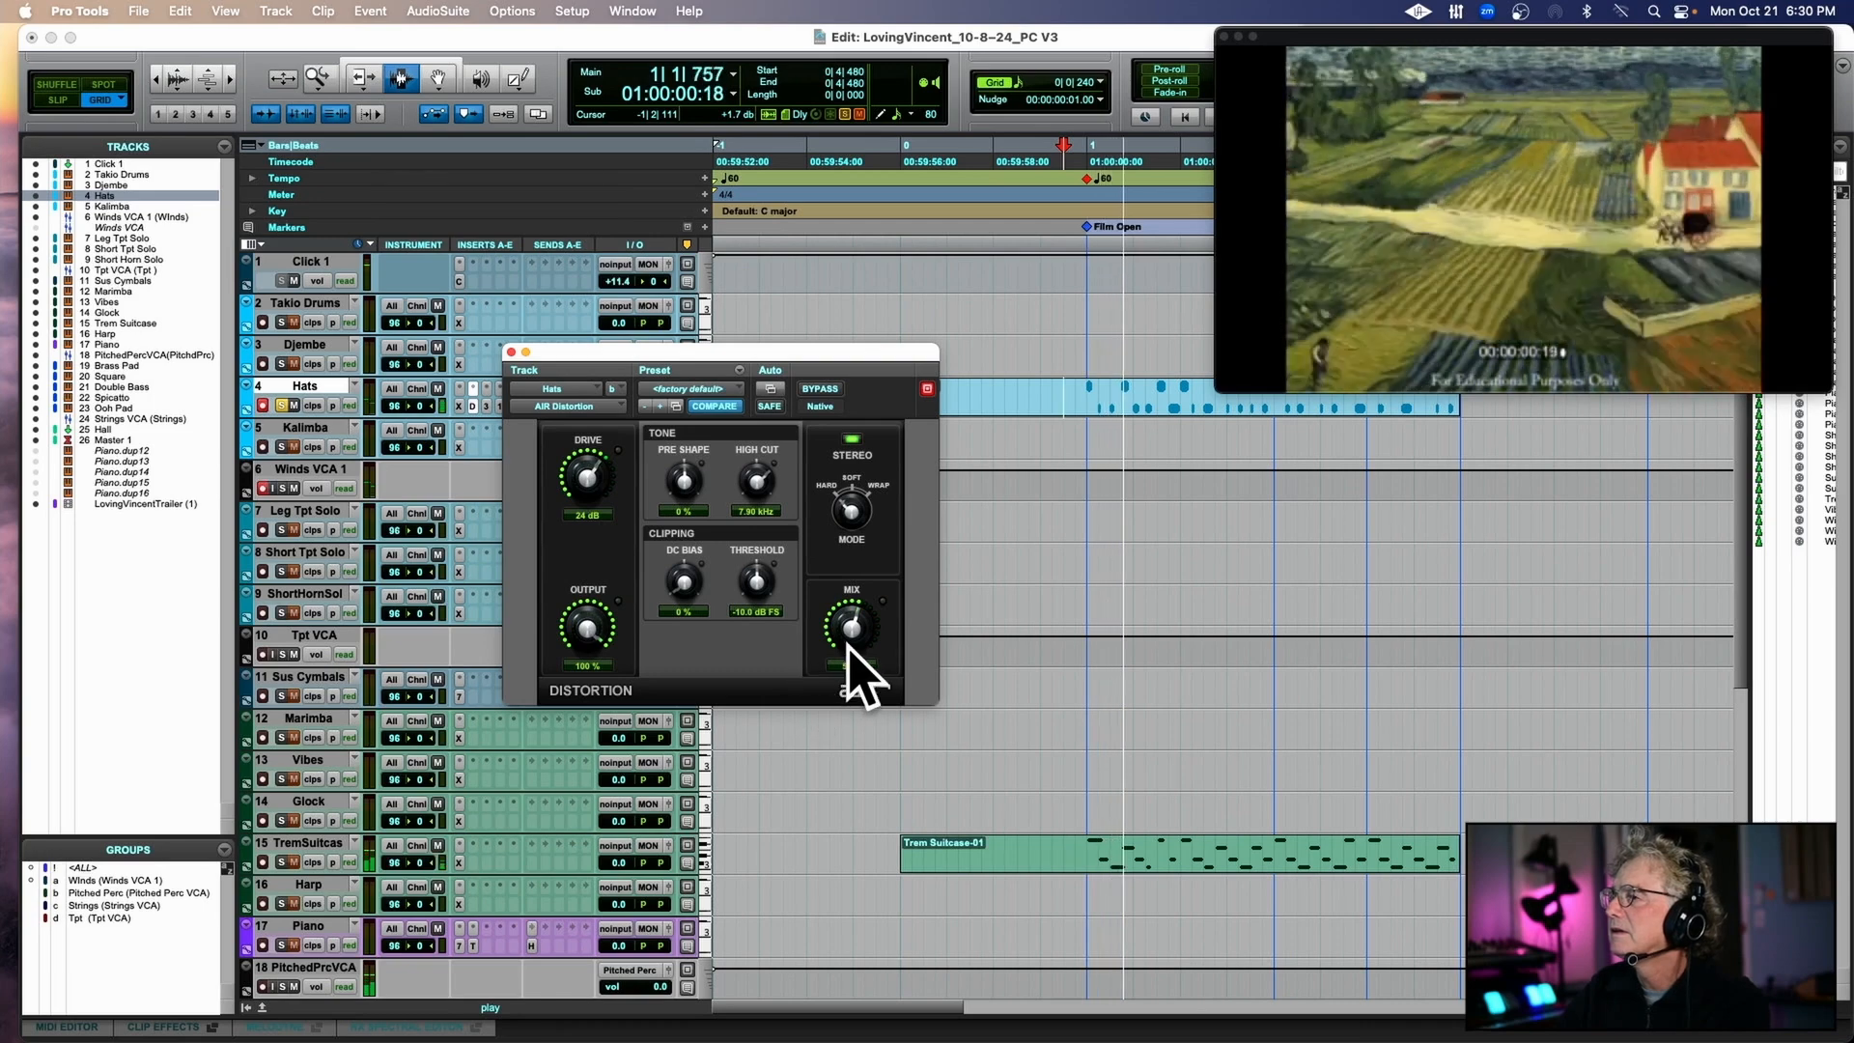
pyautogui.click(282, 405)
pyautogui.click(511, 351)
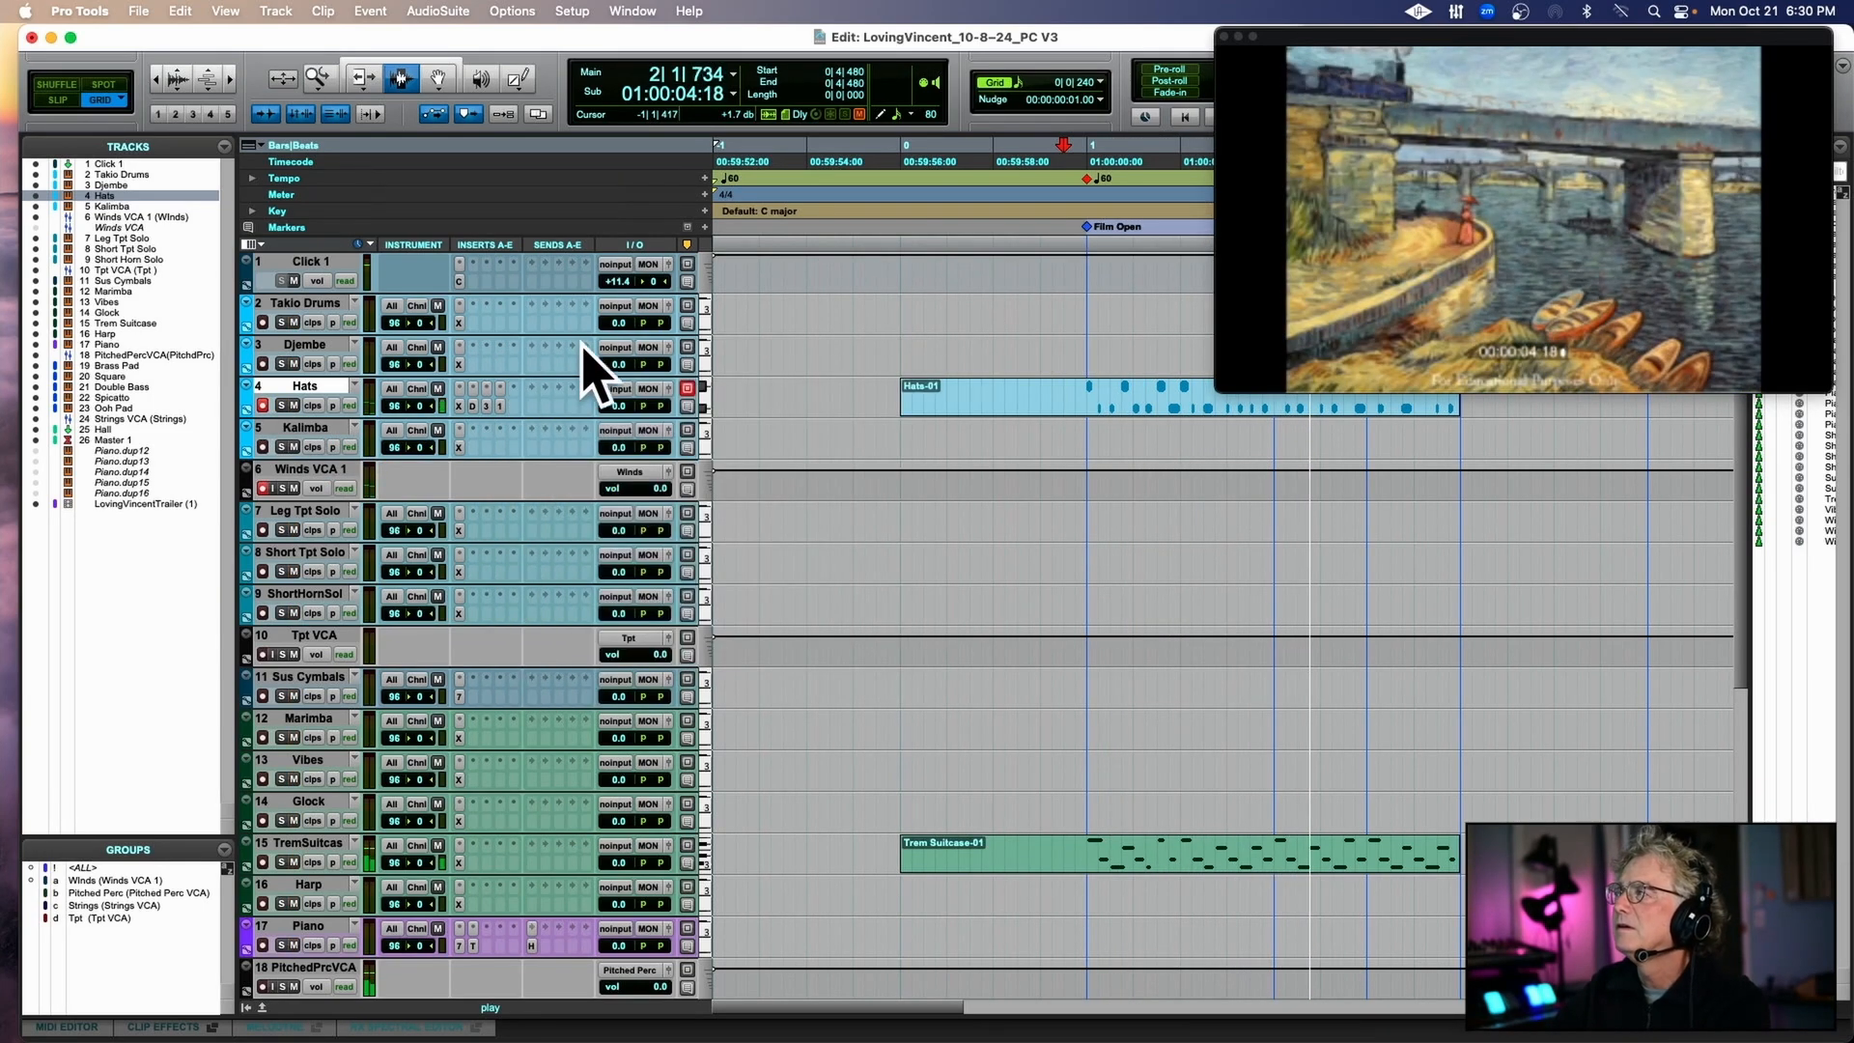
# Move the video window over the track list and play the parts against picture from just before bar 0.
pyautogui.moveTo(1325, 31); pyautogui.dragTo(264, 128)
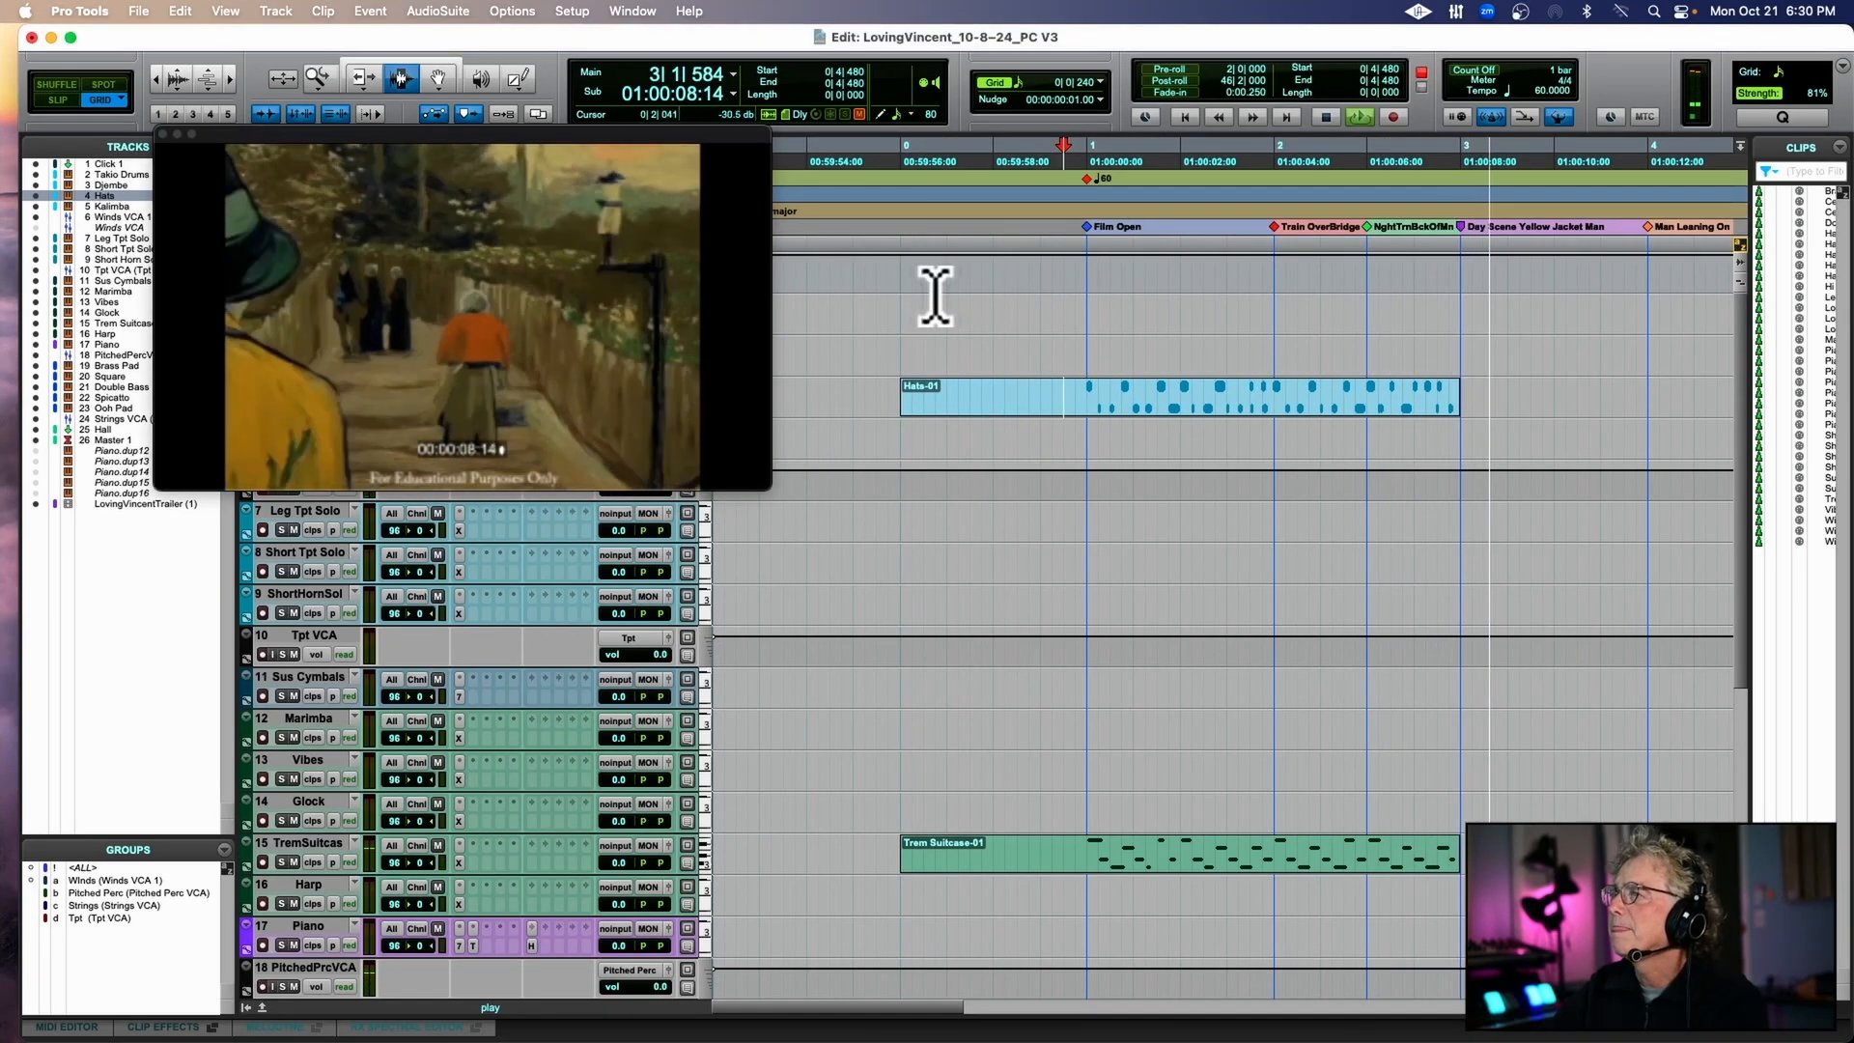
pyautogui.click(885, 253)
pyautogui.press('space')
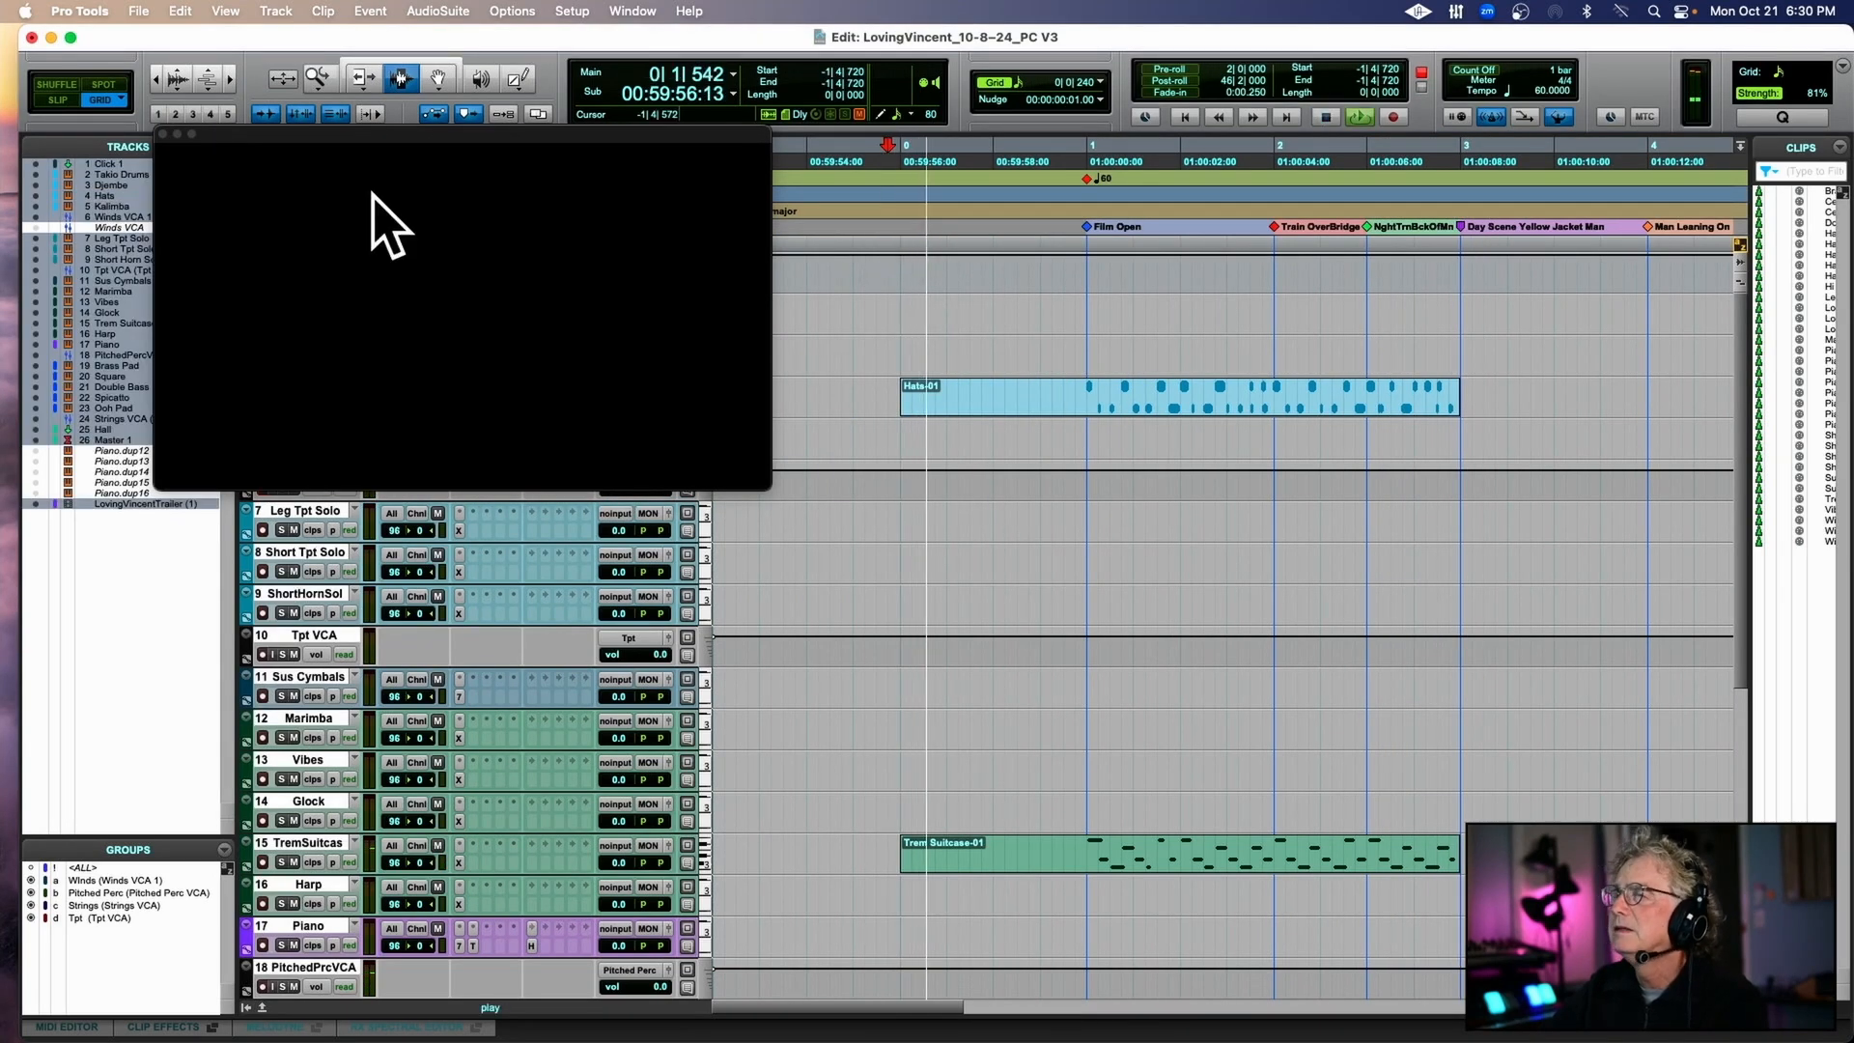
pyautogui.click(338, 136)
pyautogui.moveTo(338, 135); pyautogui.dragTo(338, 147)
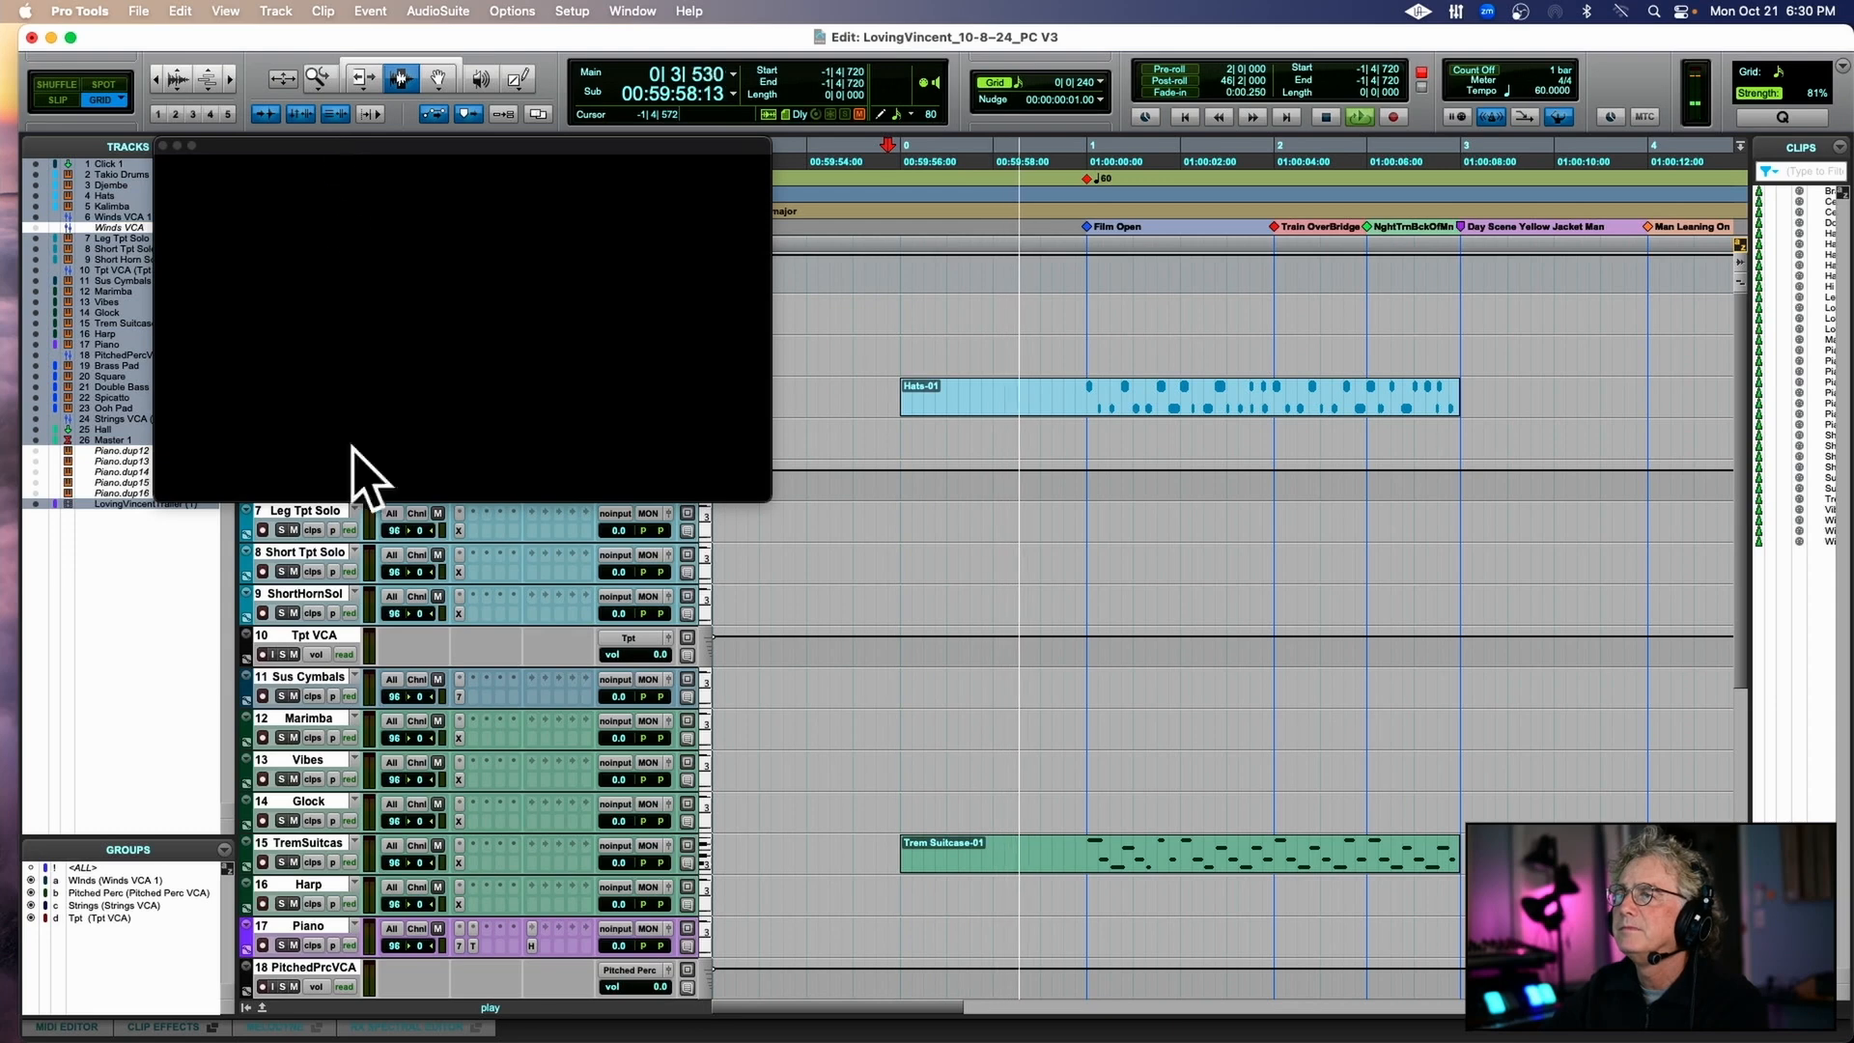
pyautogui.click(323, 557)
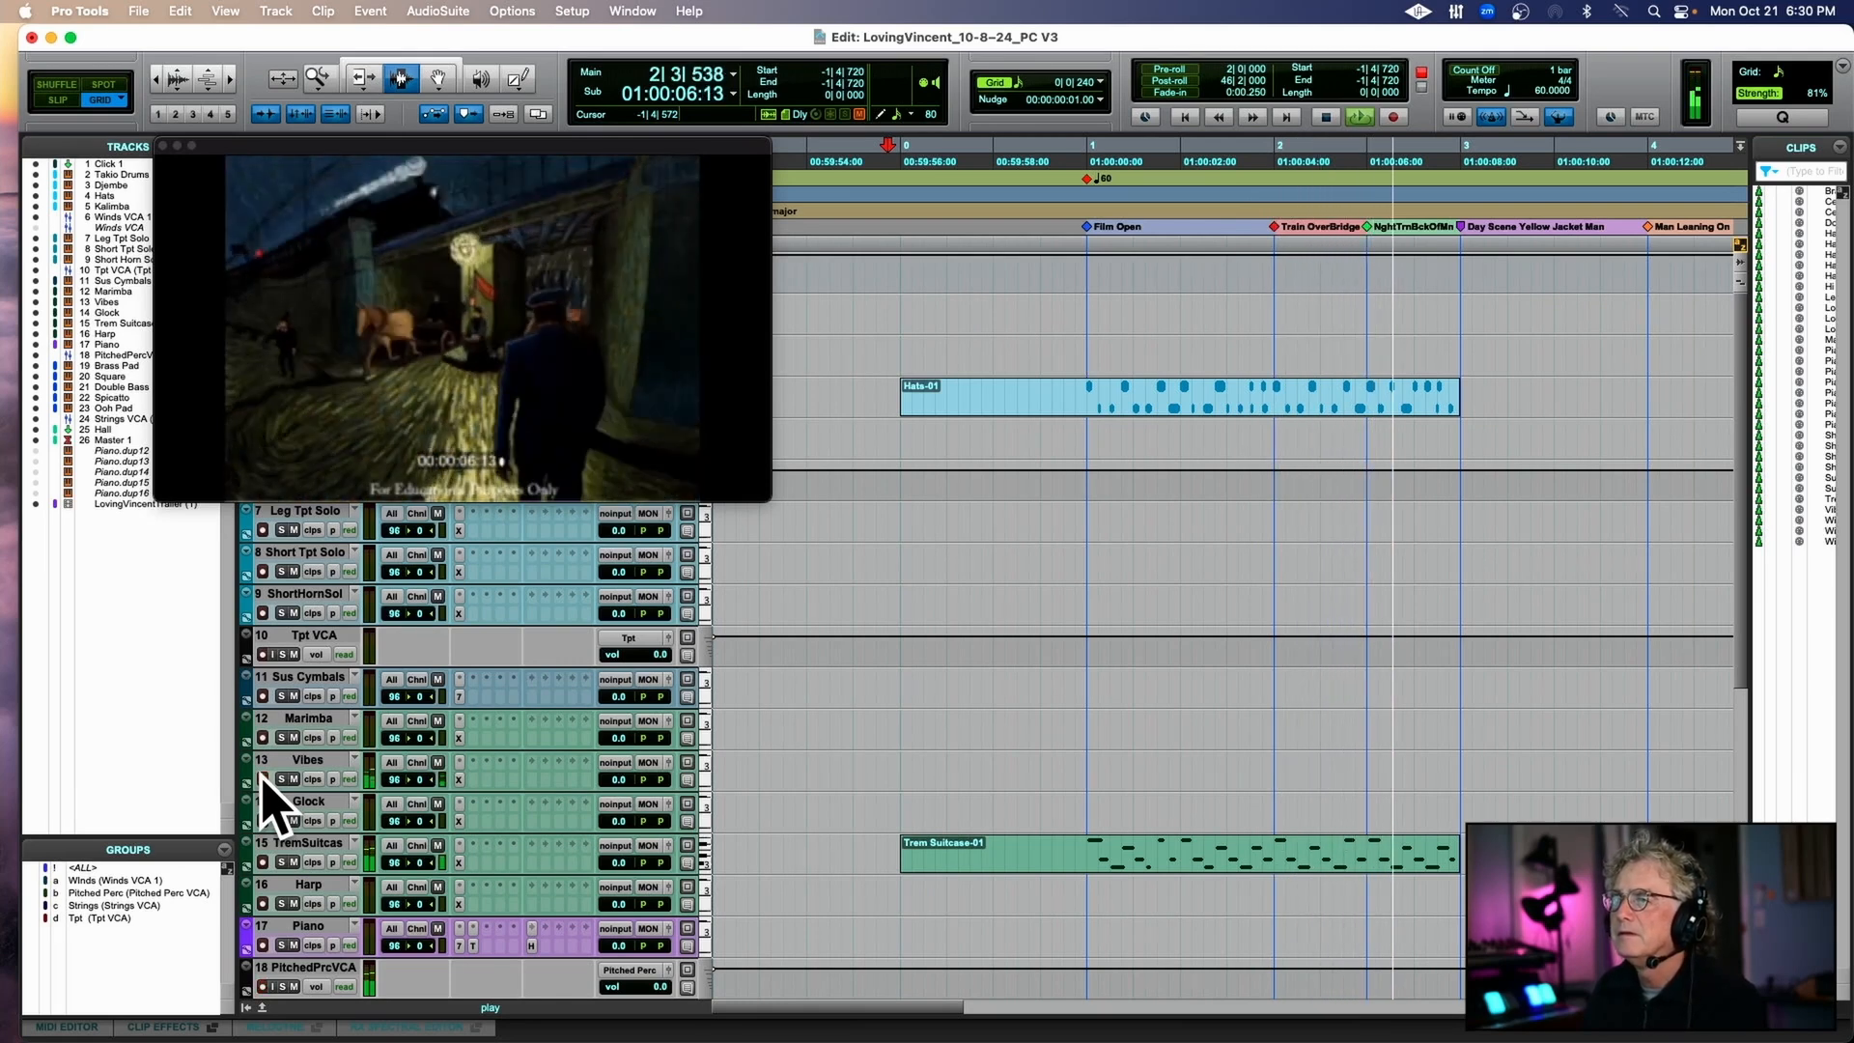
pyautogui.press('space')
# Record-arm the Vibes track and set the Soft Hall size in its Xpand!2 instrument to 8.1 sec.
pyautogui.click(262, 778)
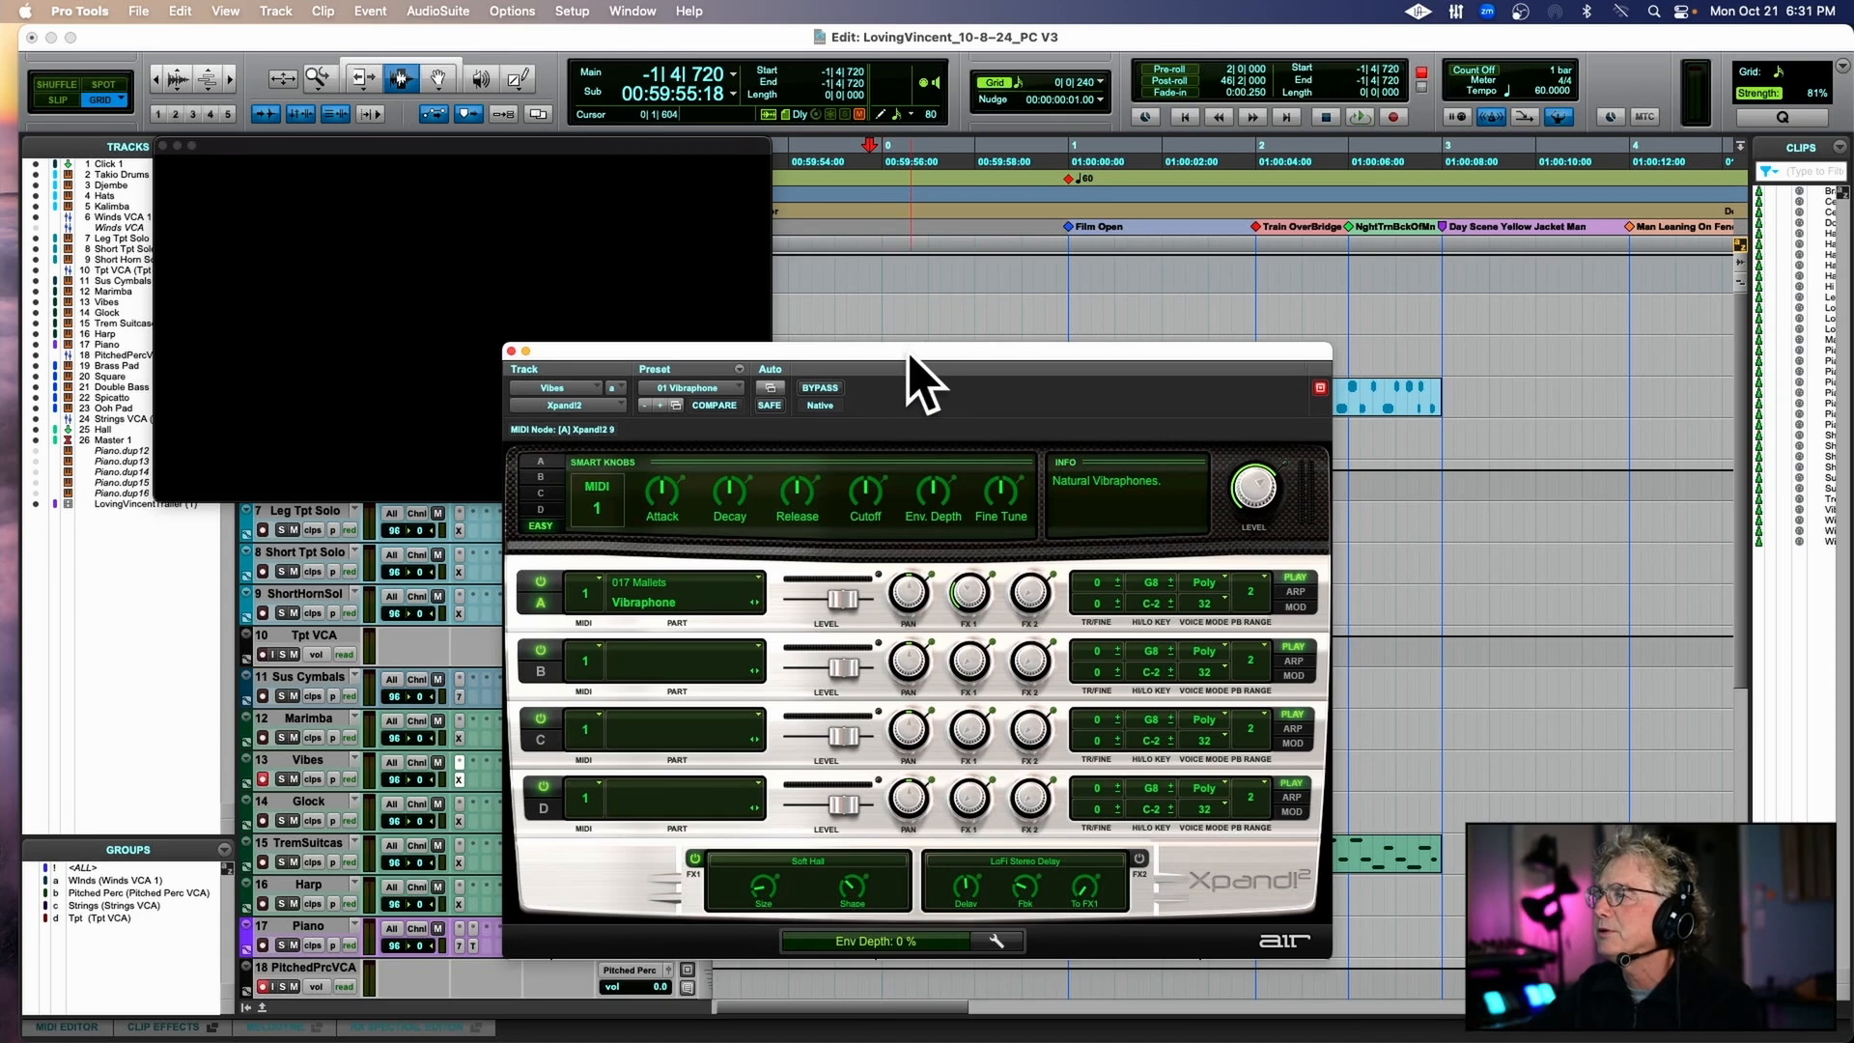
pyautogui.moveTo(920, 356); pyautogui.dragTo(956, 172)
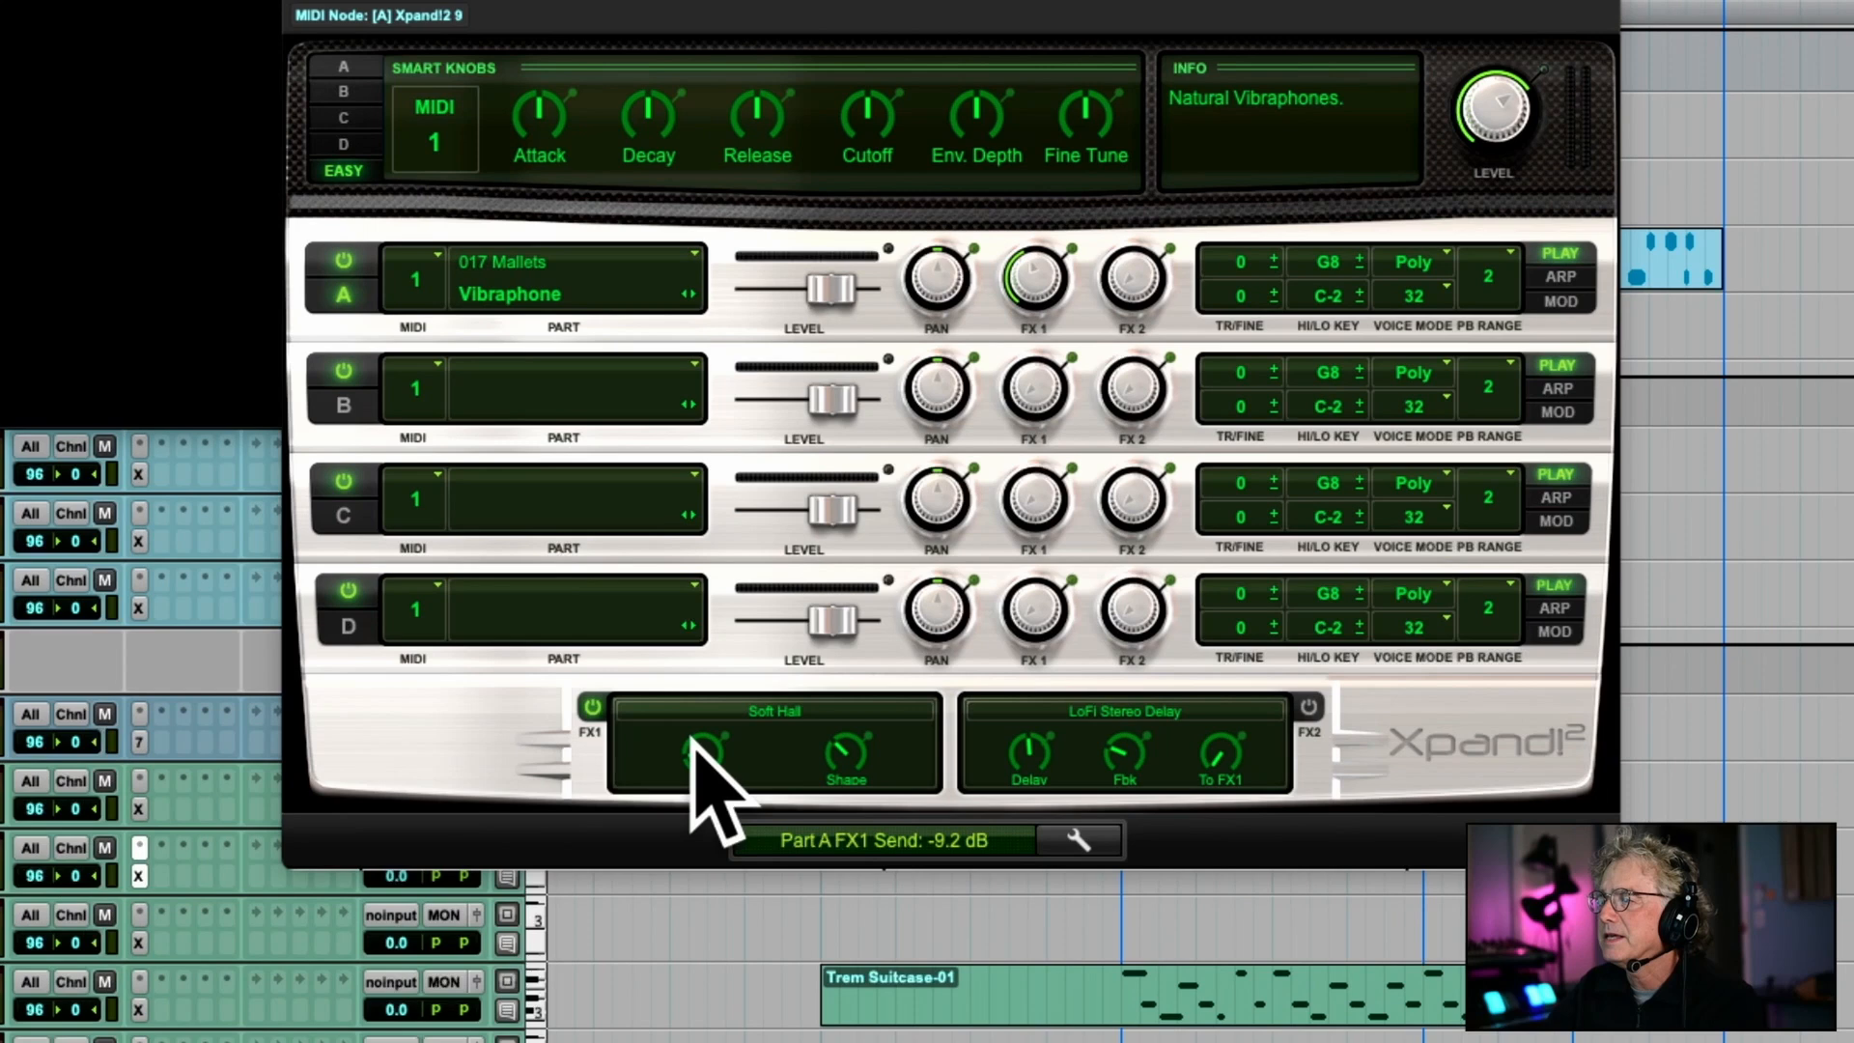
pyautogui.moveTo(807, 699)
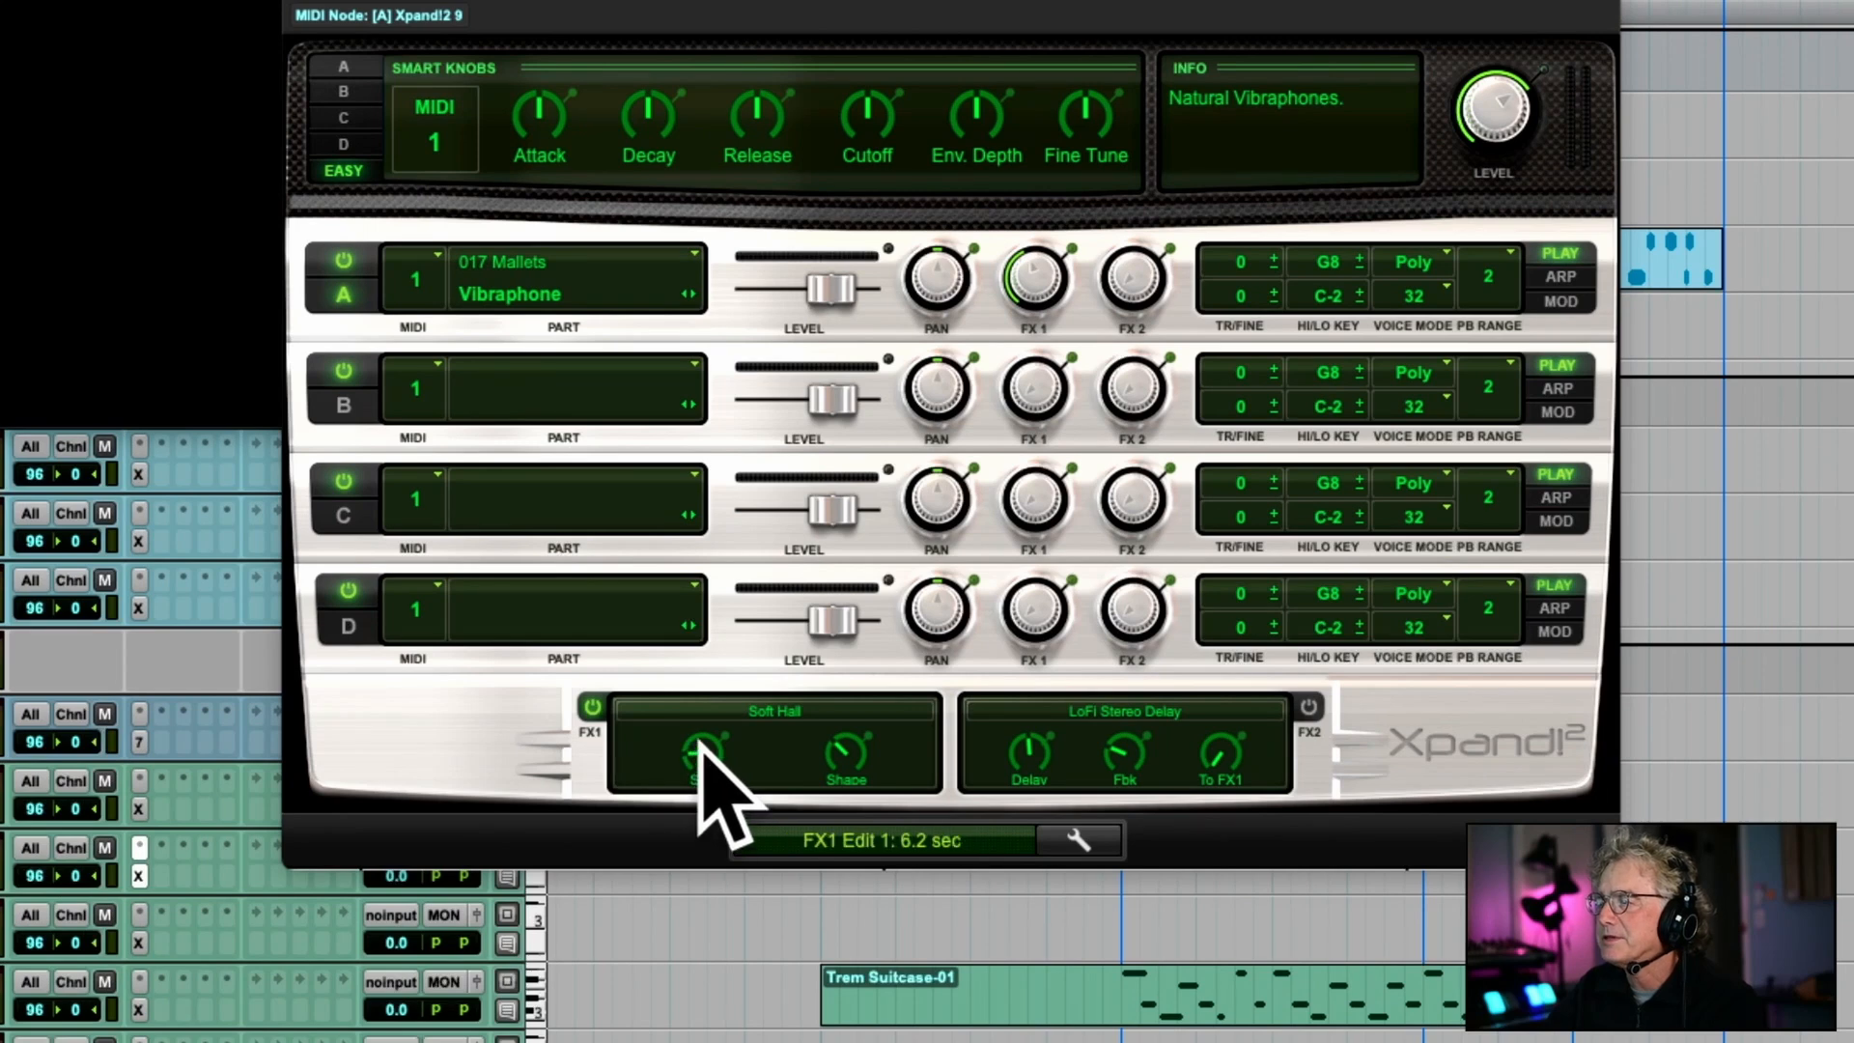
pyautogui.moveTo(699, 746); pyautogui.dragTo(717, 697)
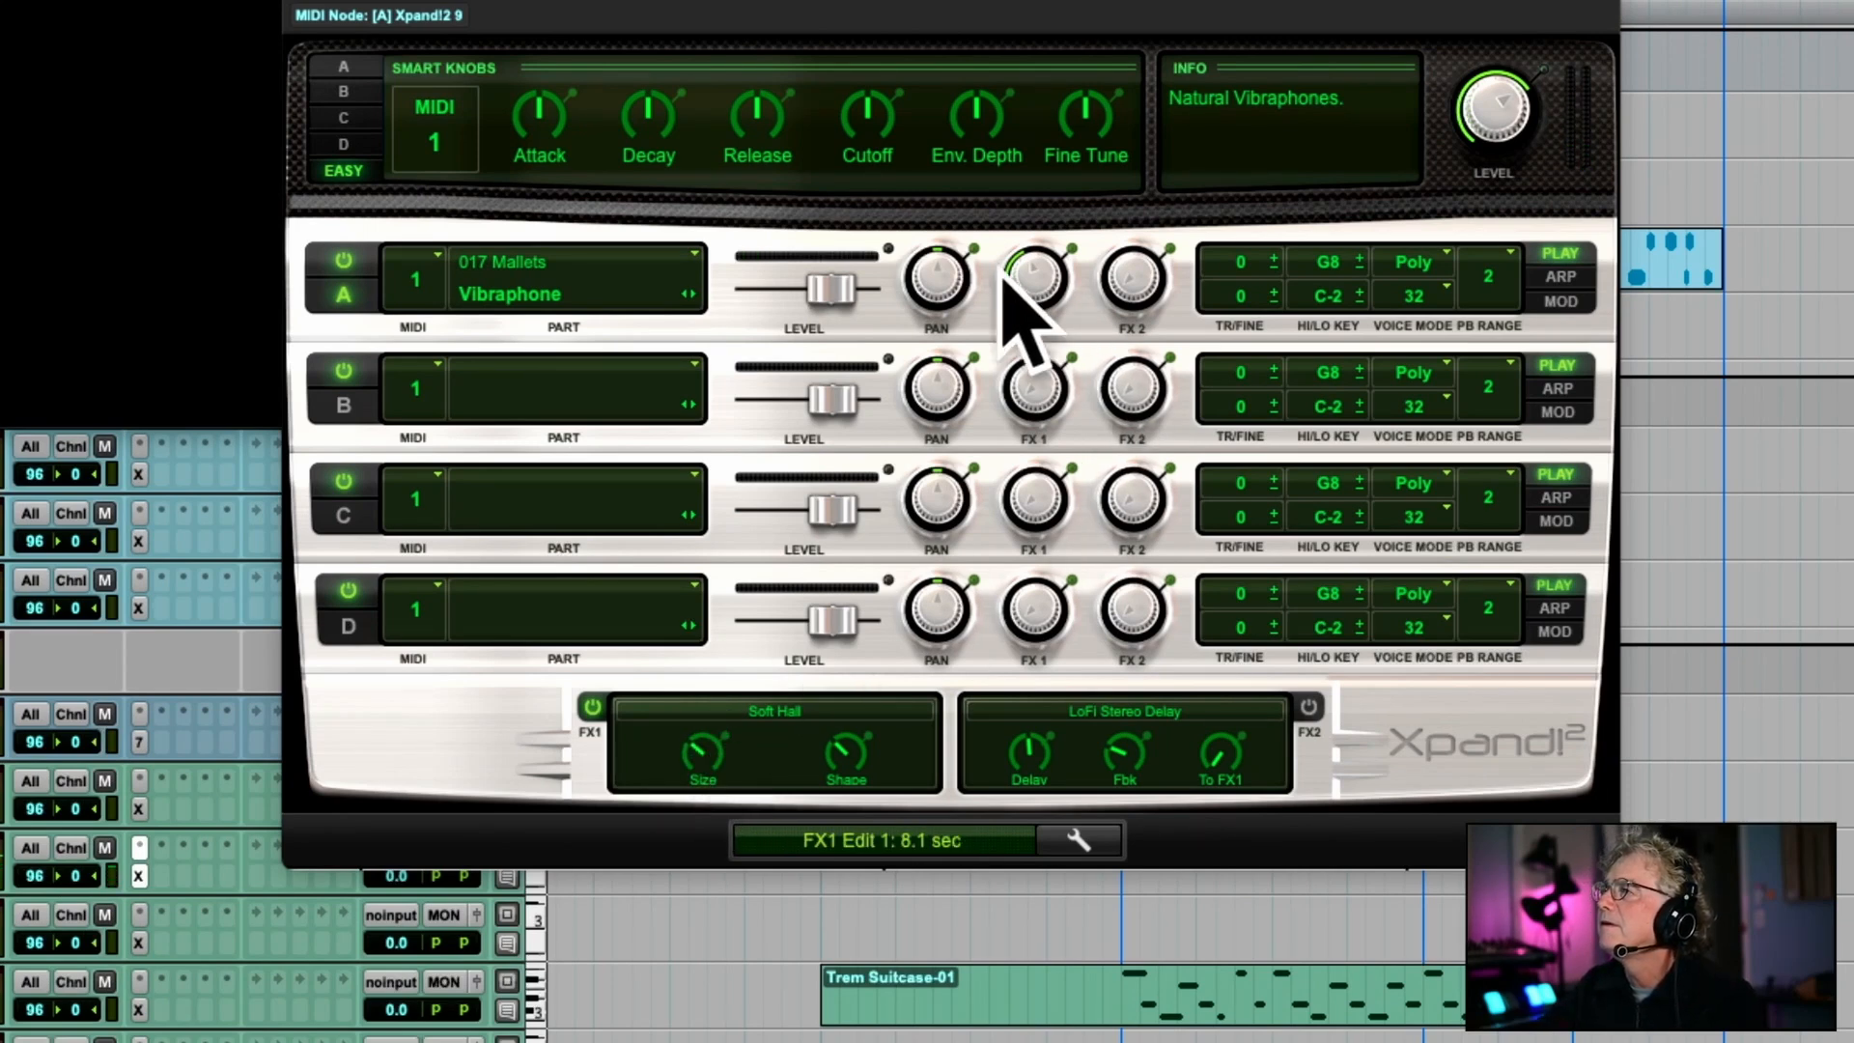
# Raise Part A's FX1 and FX2 sends with the LoFi Stereo Delay turned on, and increase the delay's feed to FX1.
pyautogui.moveTo(1022, 281); pyautogui.dragTo(1038, 227)
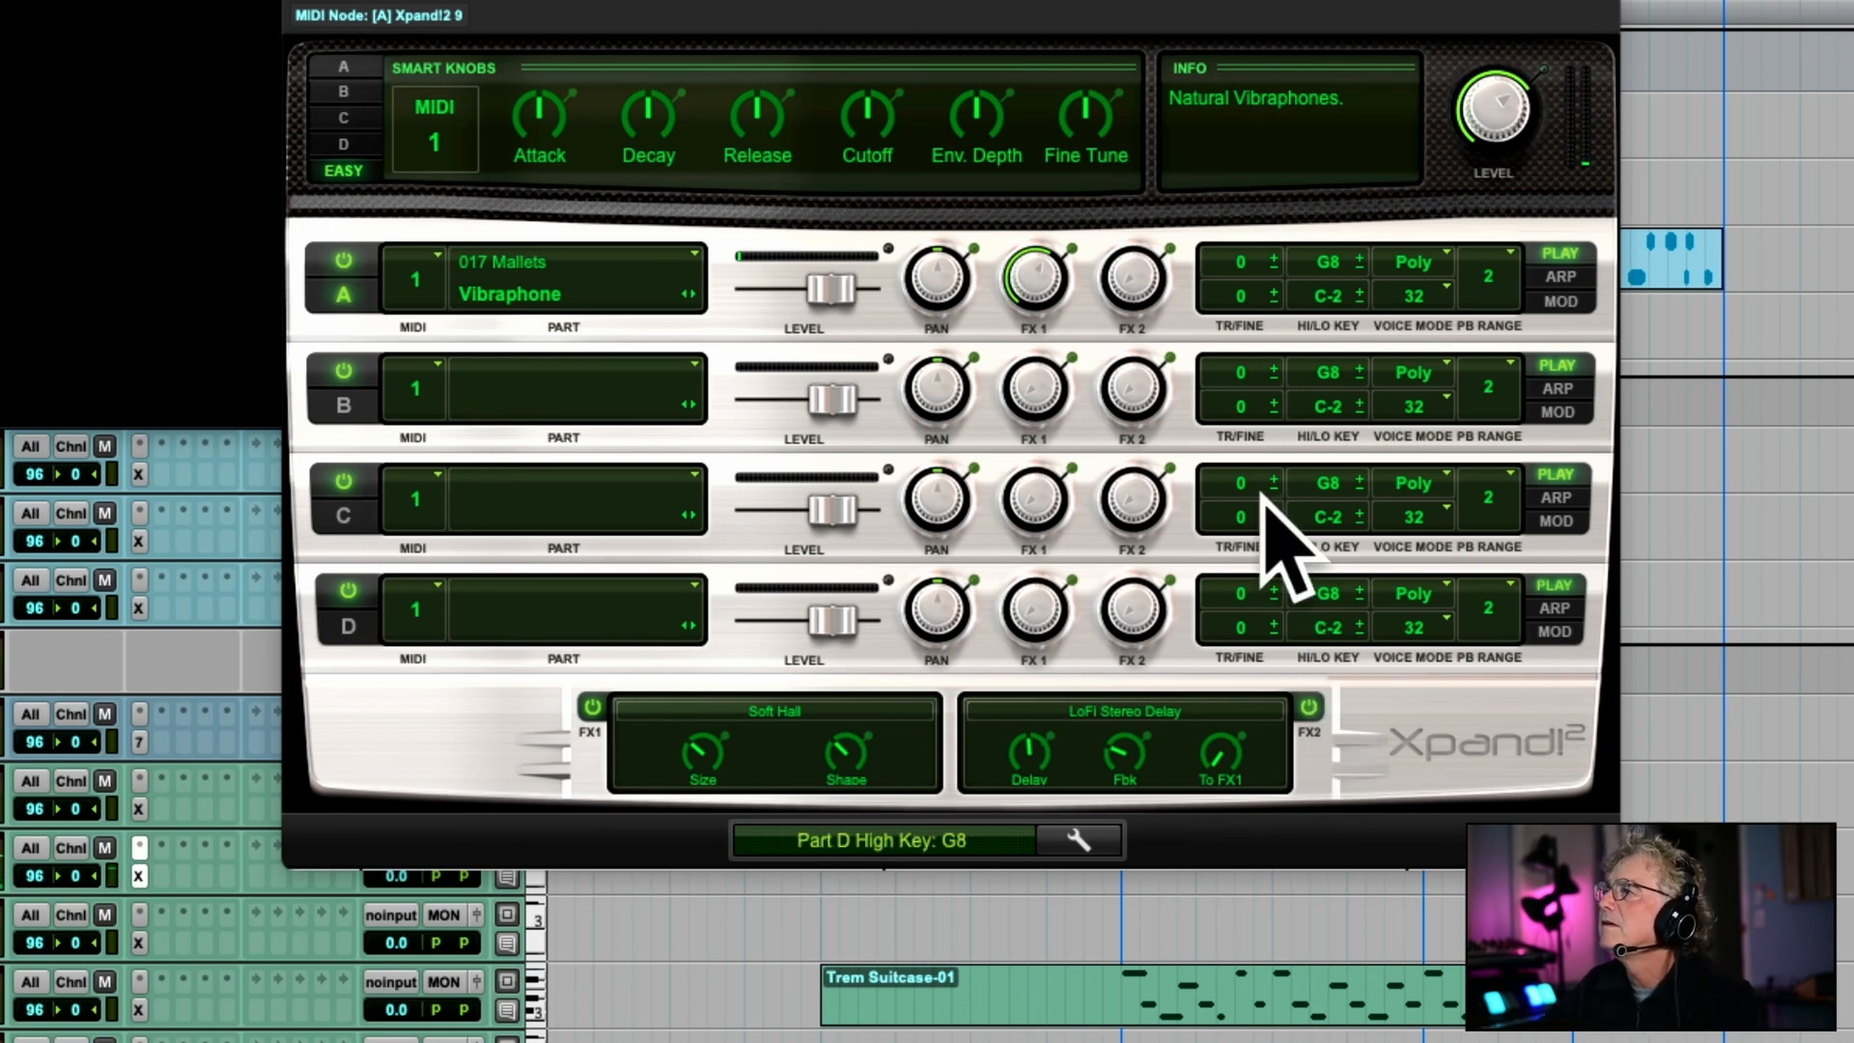
pyautogui.moveTo(1140, 280); pyautogui.dragTo(1179, 137)
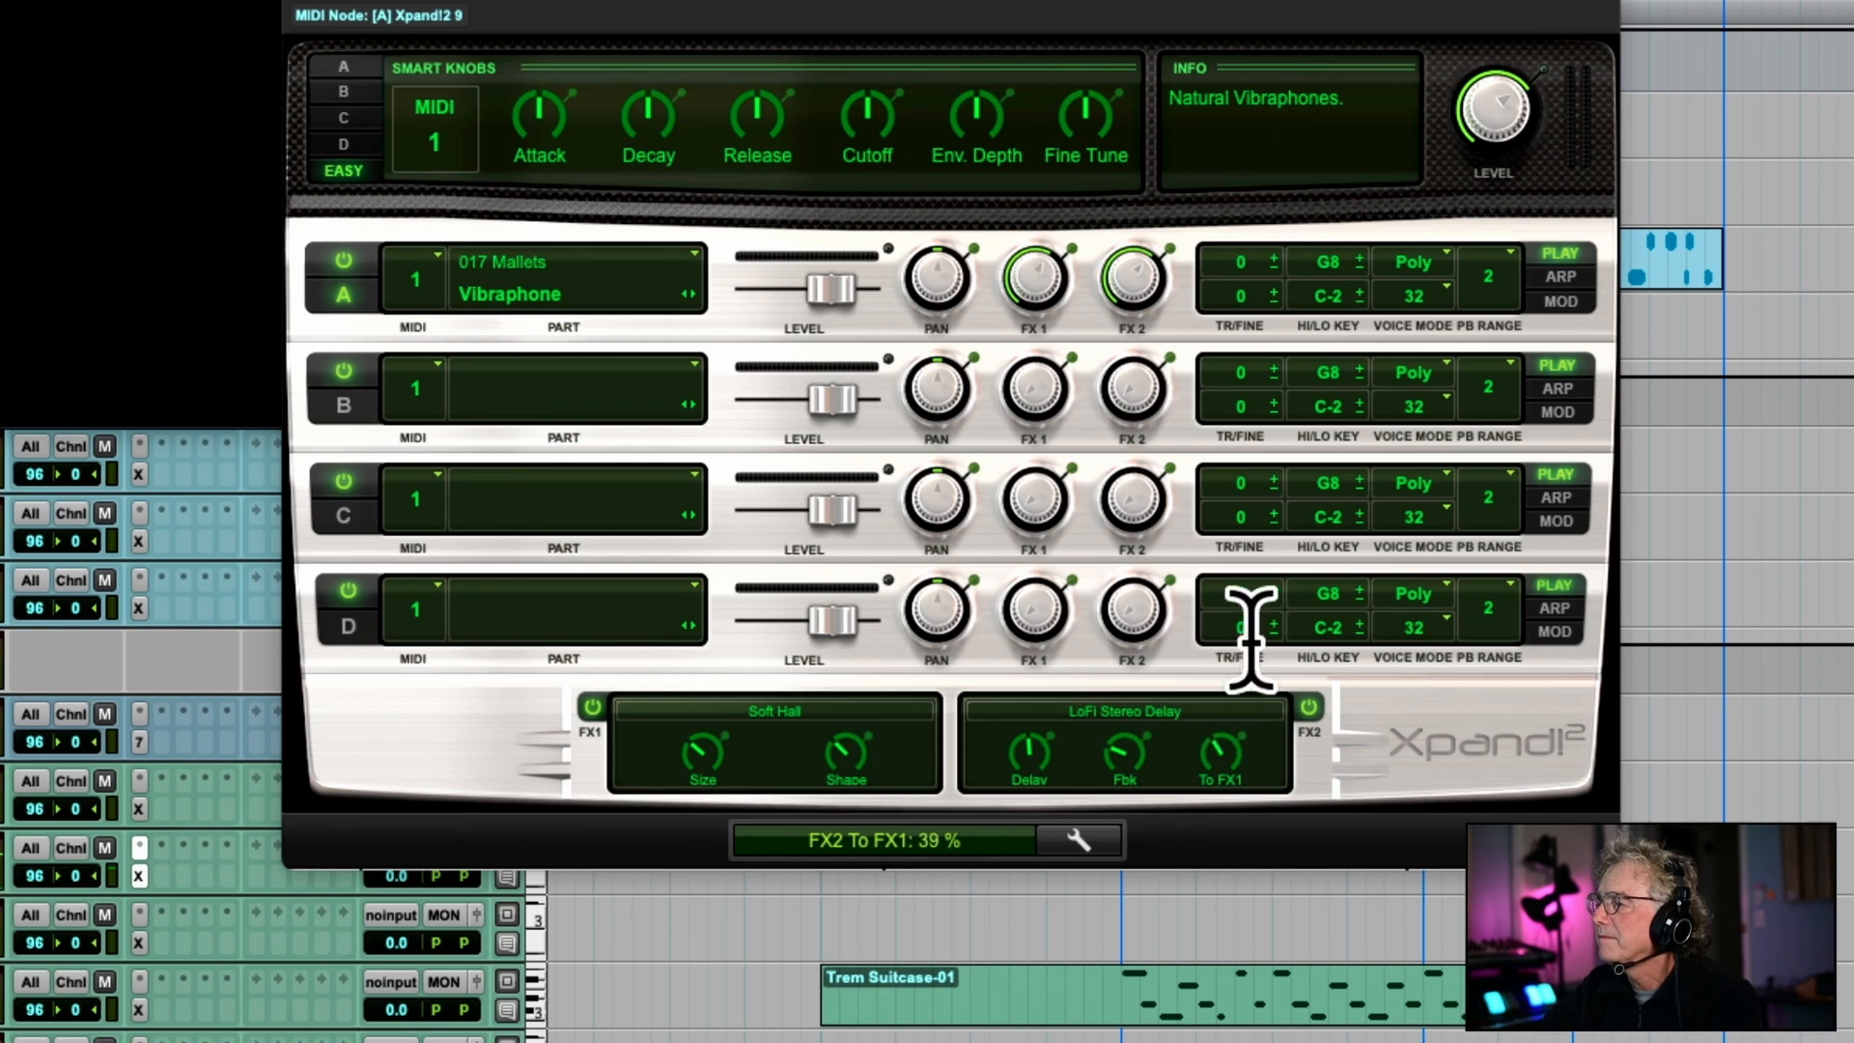
pyautogui.moveTo(1251, 638); pyautogui.dragTo(1290, 536)
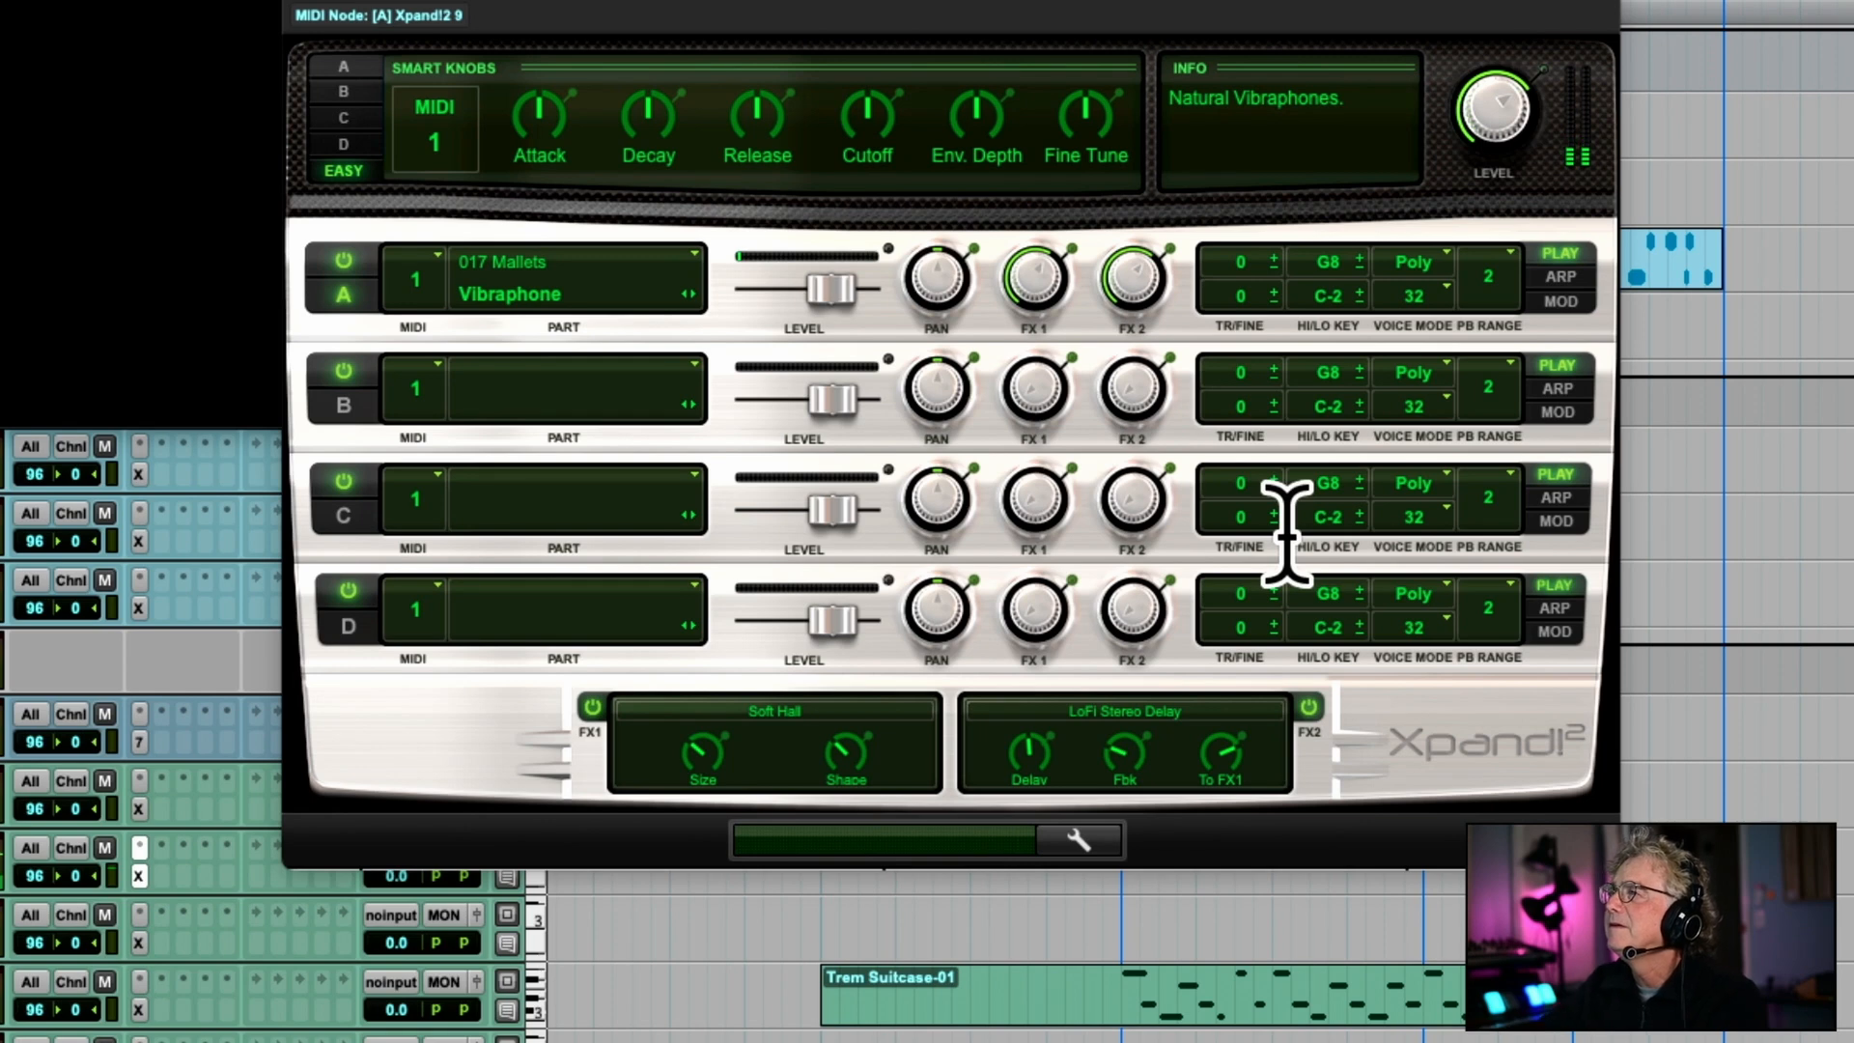
# Raise Part A's FX1 send to +4.5 dB and its FX2 send further, lower the Cutoff smart knob and close Xpand!2.
pyautogui.moveTo(1027, 281); pyautogui.dragTo(1077, 198)
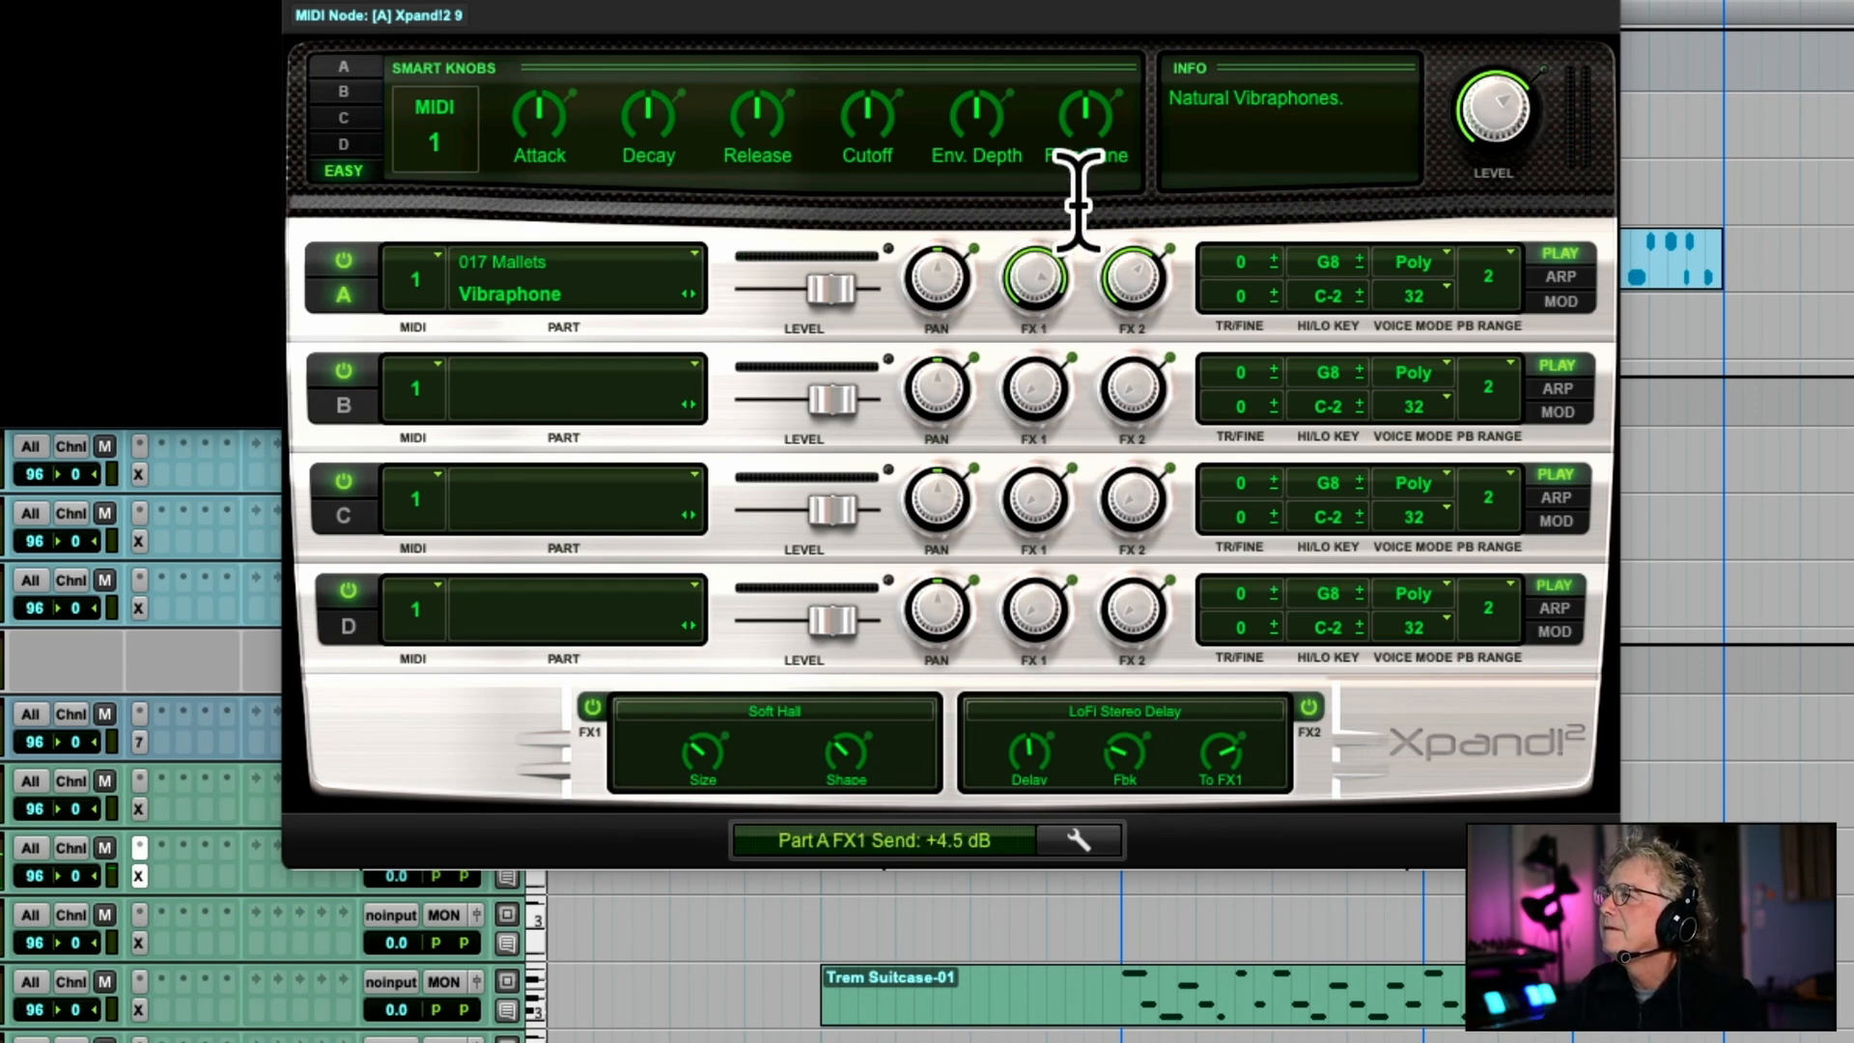
pyautogui.moveTo(1127, 281); pyautogui.dragTo(1167, 203)
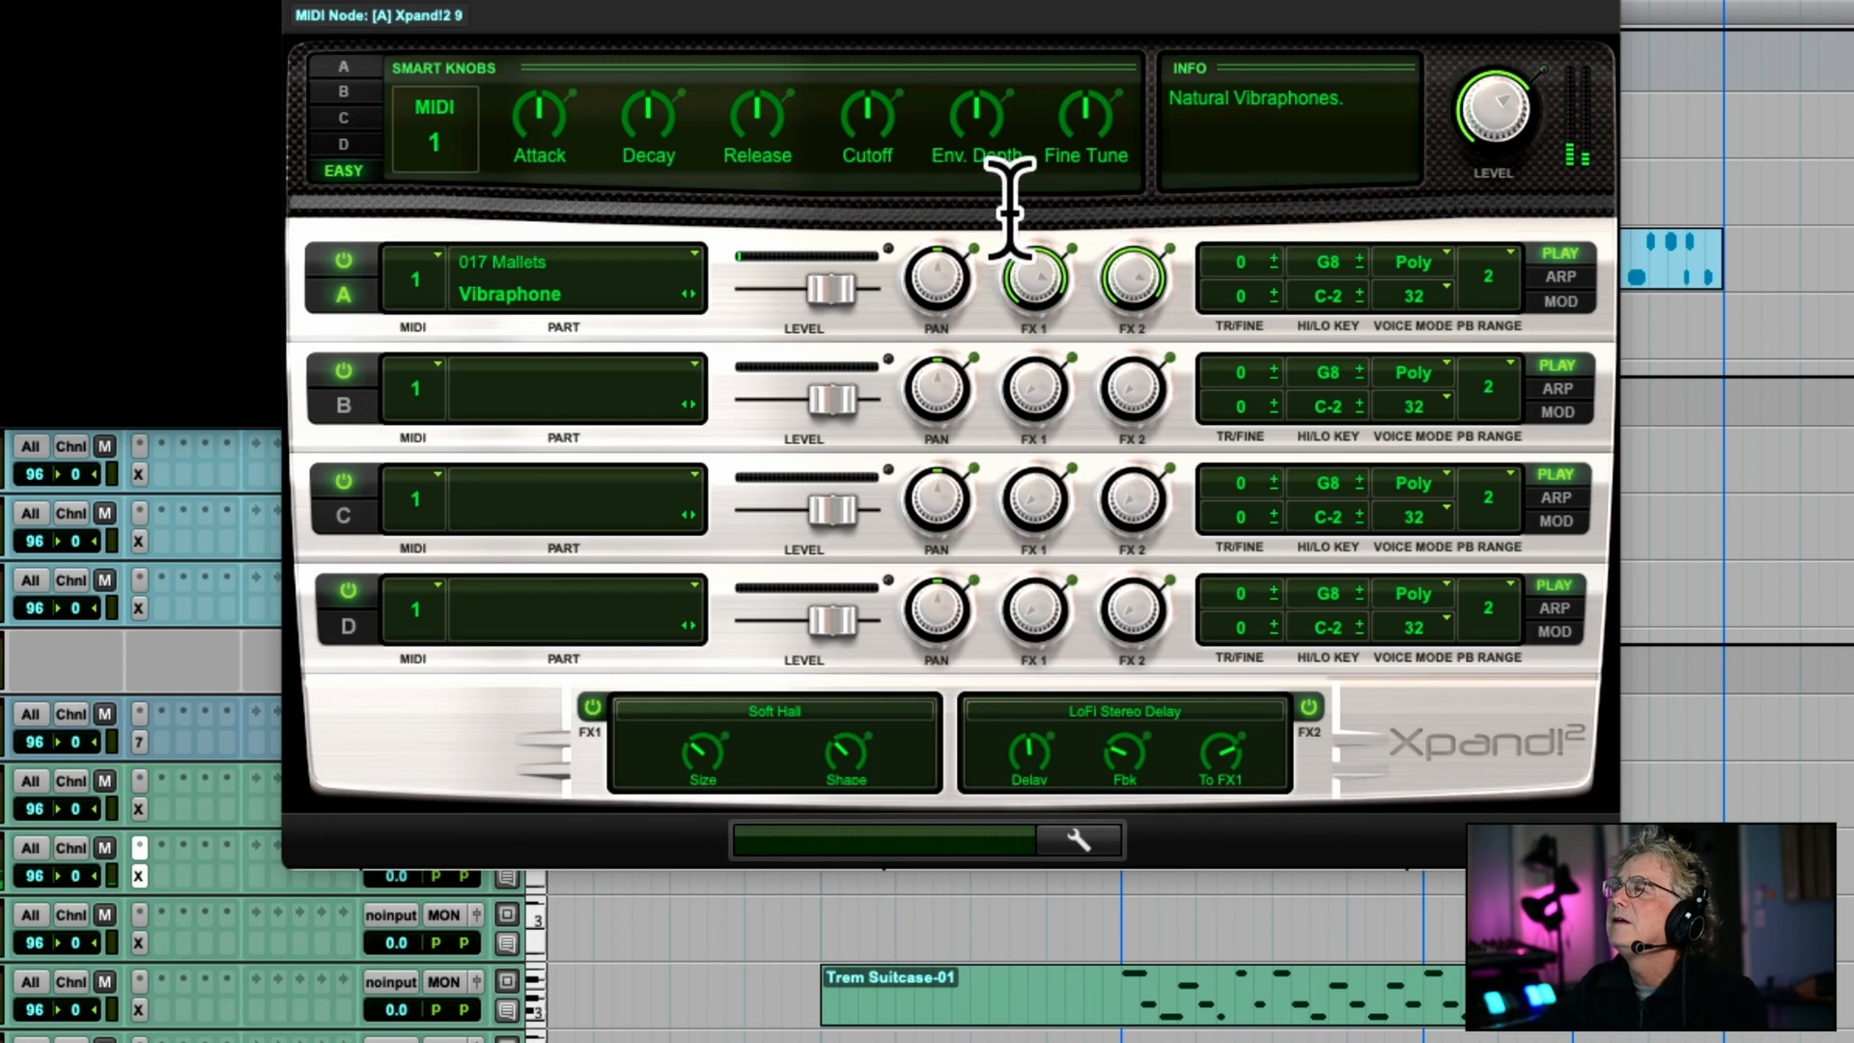
pyautogui.moveTo(858, 124)
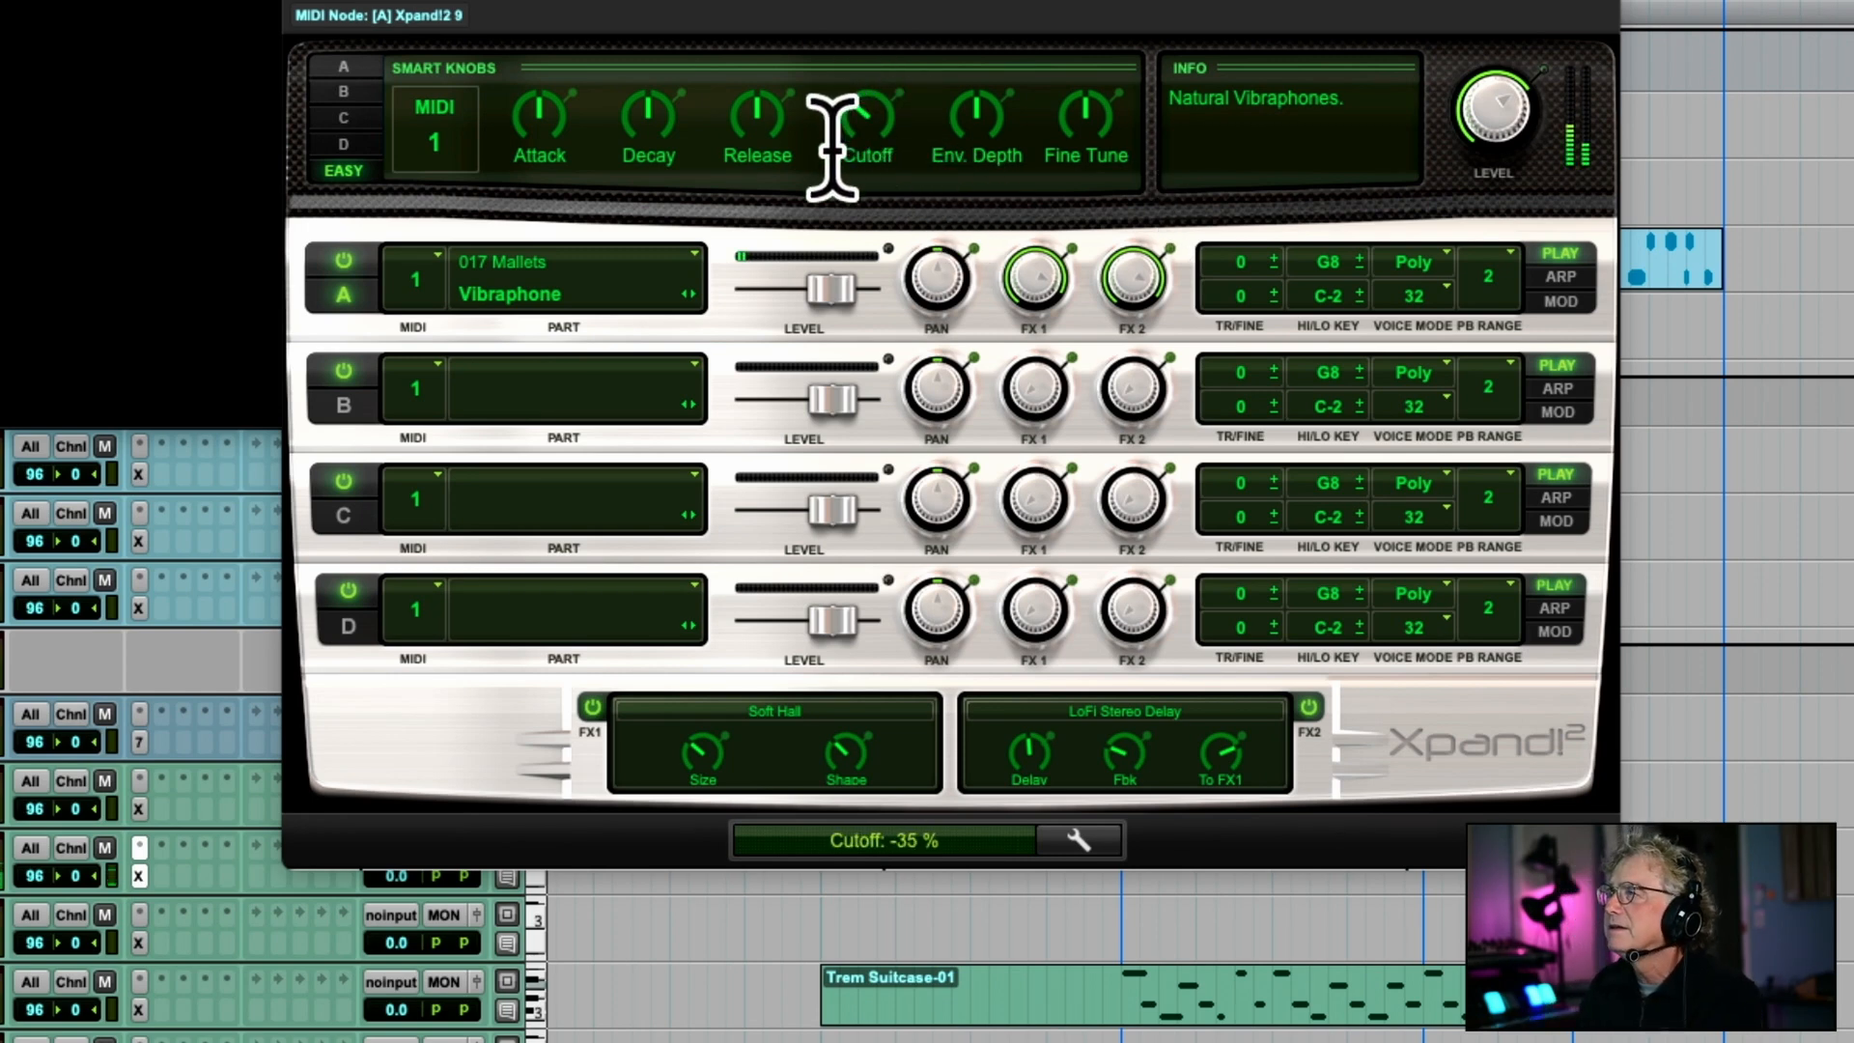
pyautogui.moveTo(850, 109); pyautogui.dragTo(842, 142)
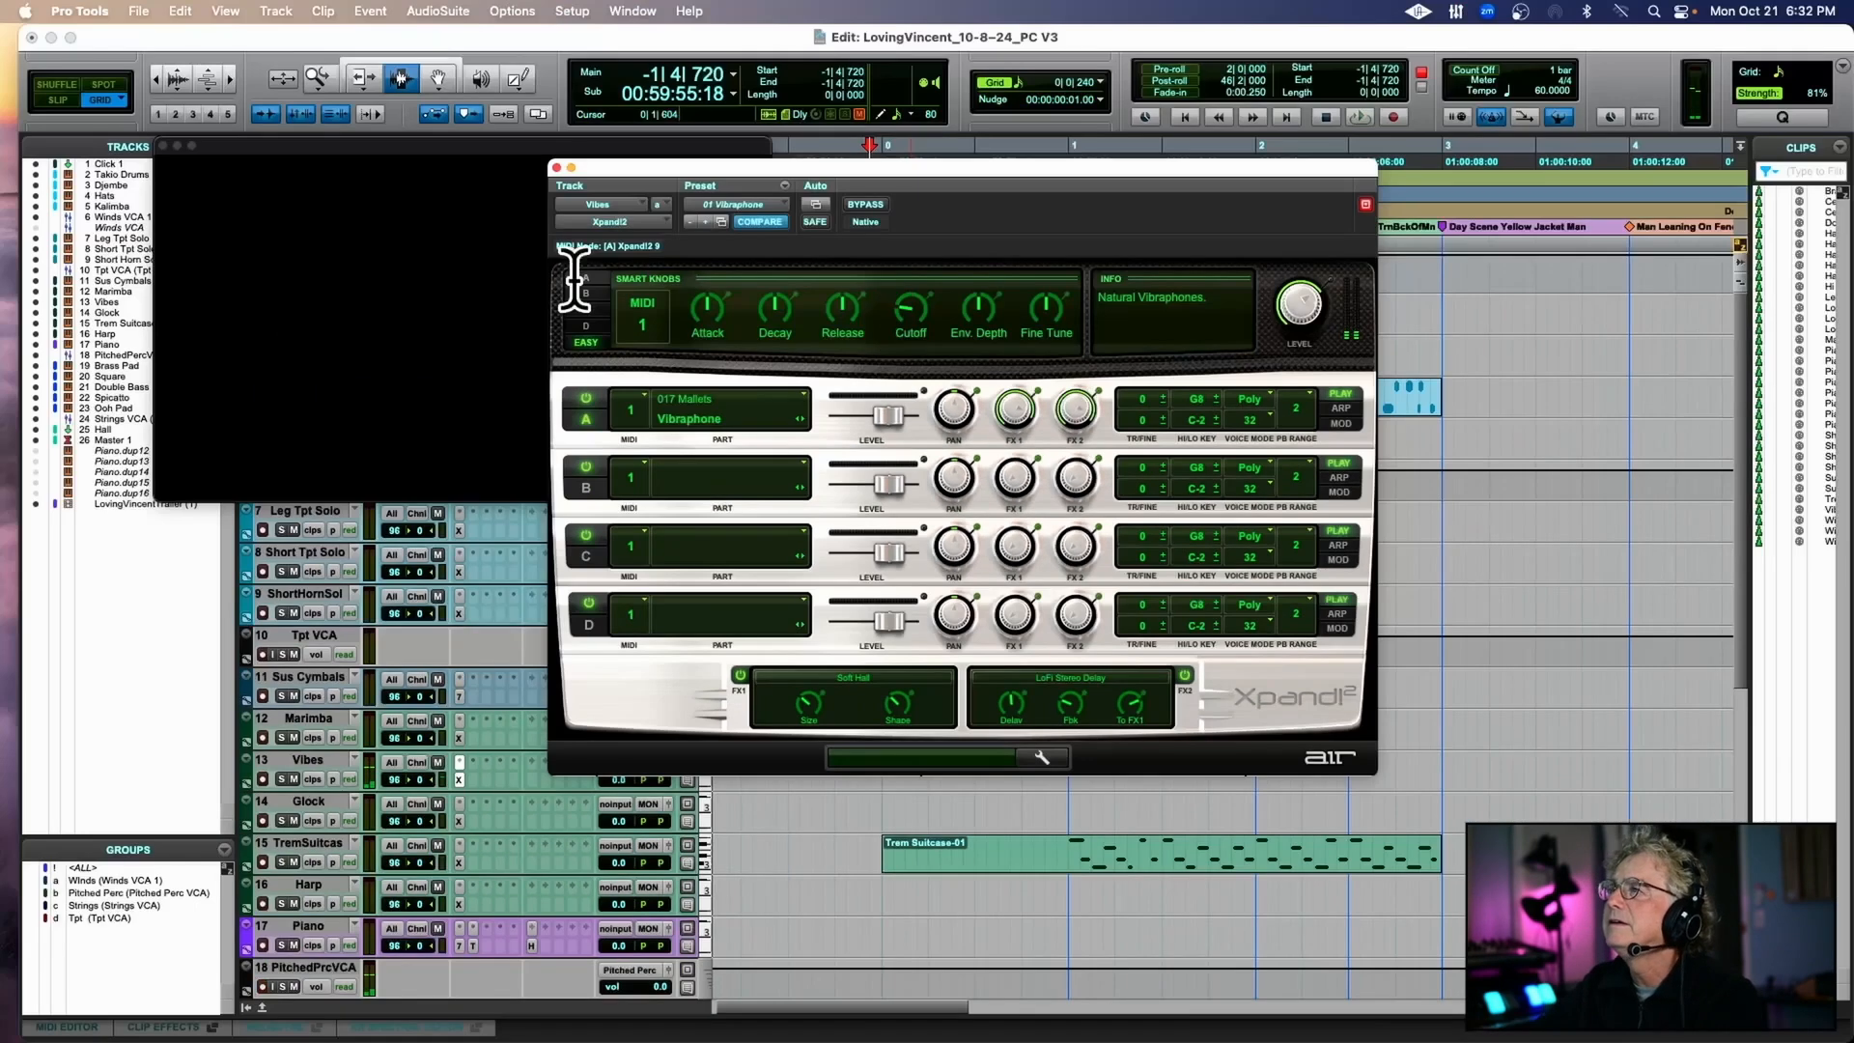
pyautogui.click(560, 173)
# Place the edit cursor at bar 0 and rehearse the Vibes part against playback.
pyautogui.click(887, 242)
pyautogui.press('space')
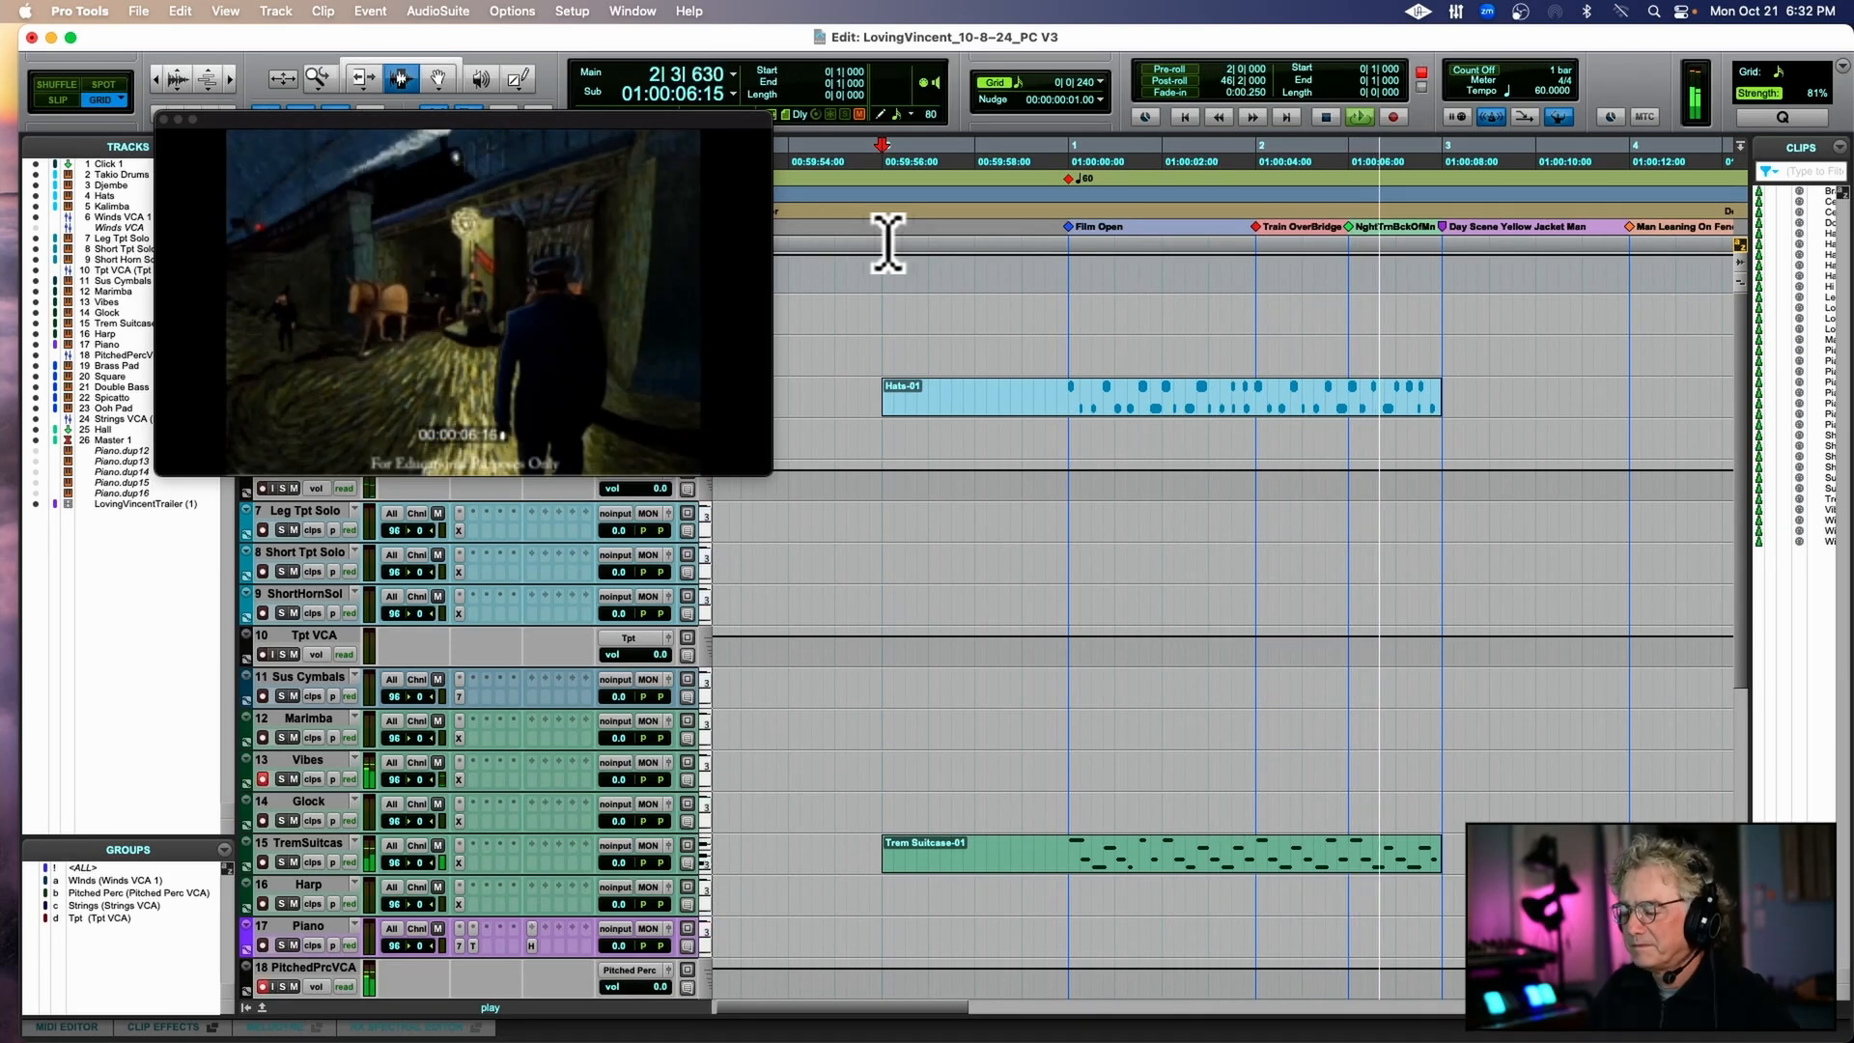
pyautogui.press('space')
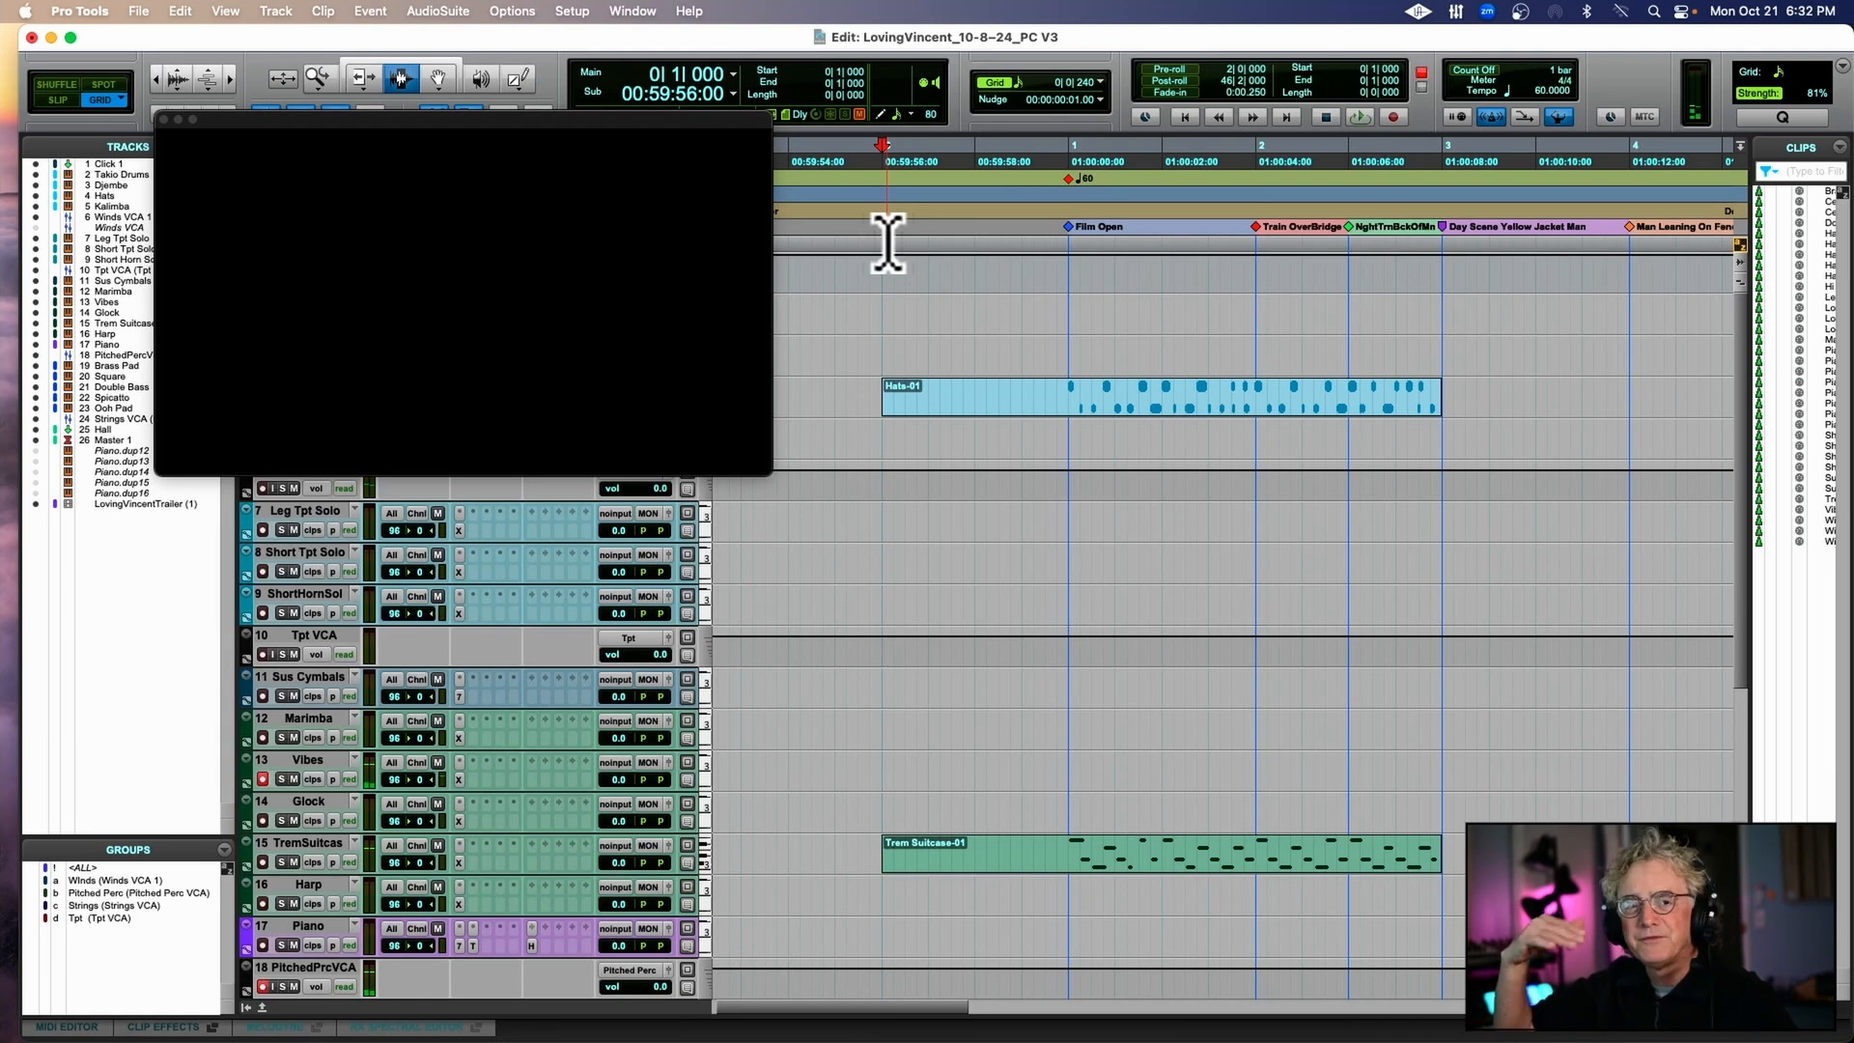
# Record the Vibes MIDI part from bar 0 until just past bar 3.
pyautogui.press('space')
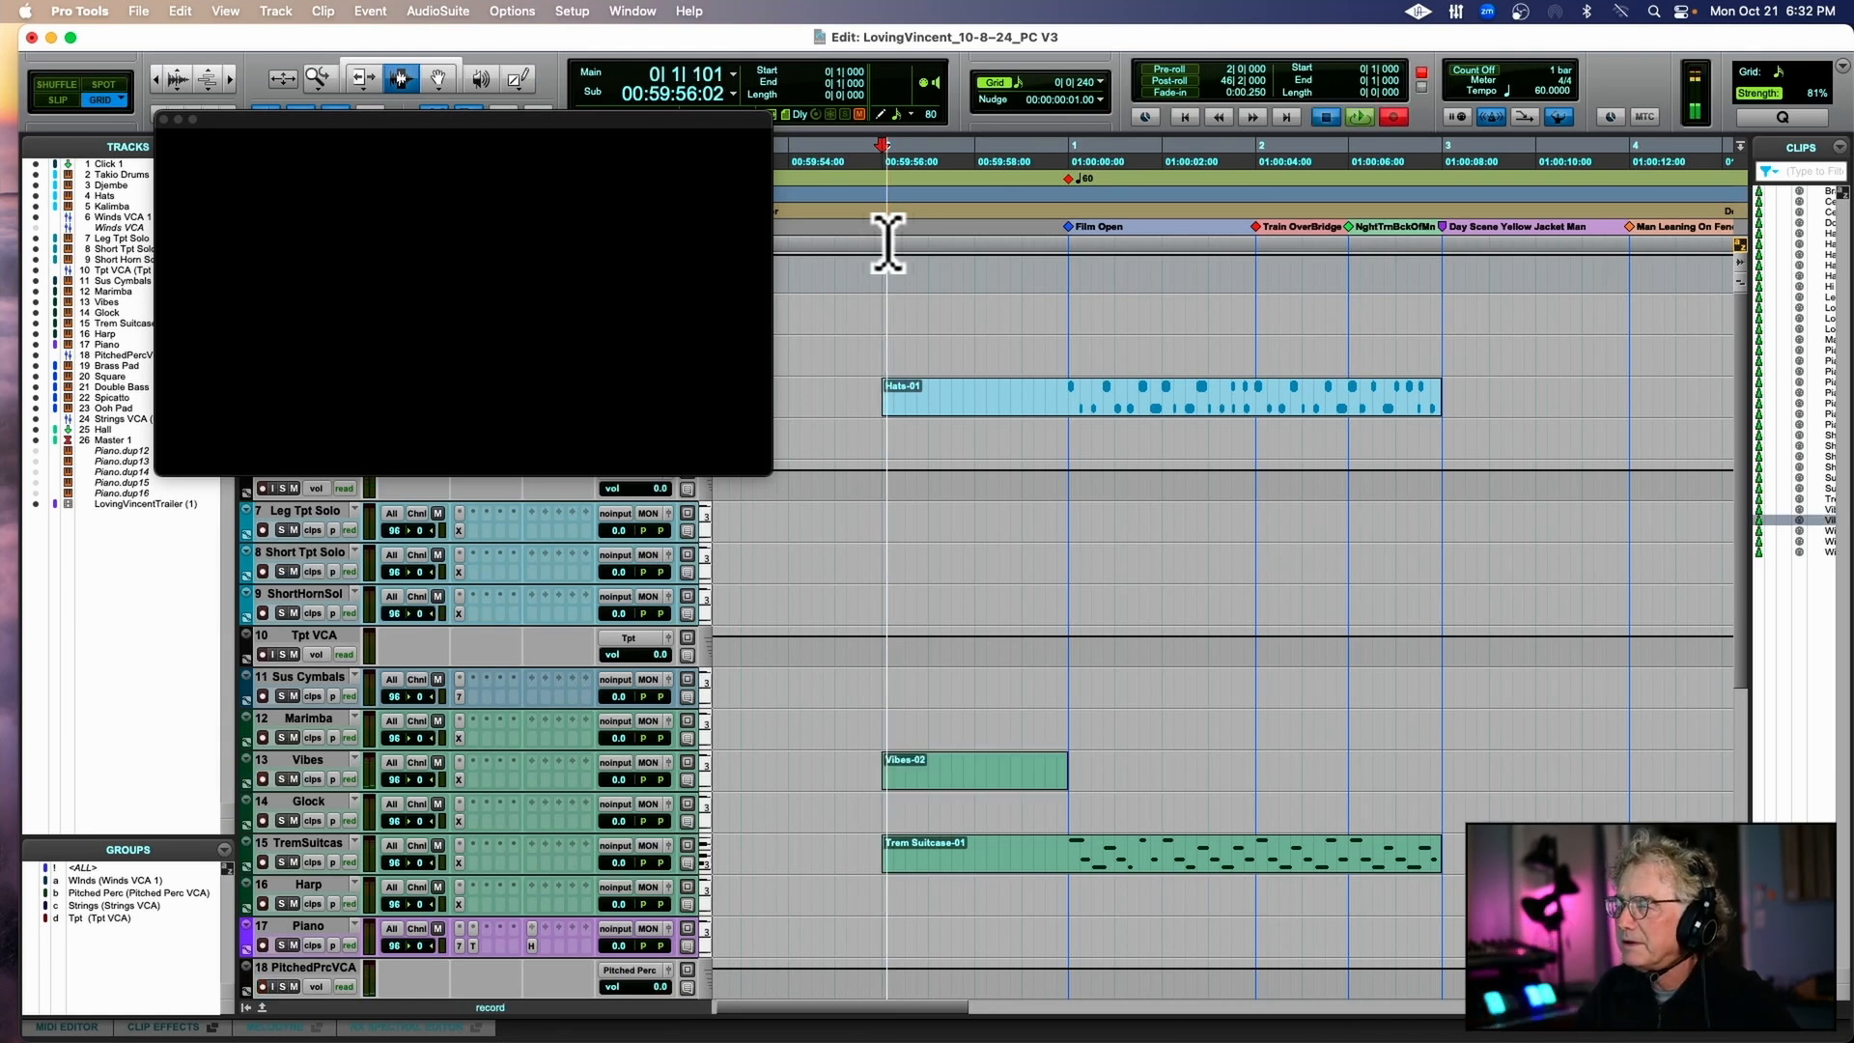
pyautogui.press('space')
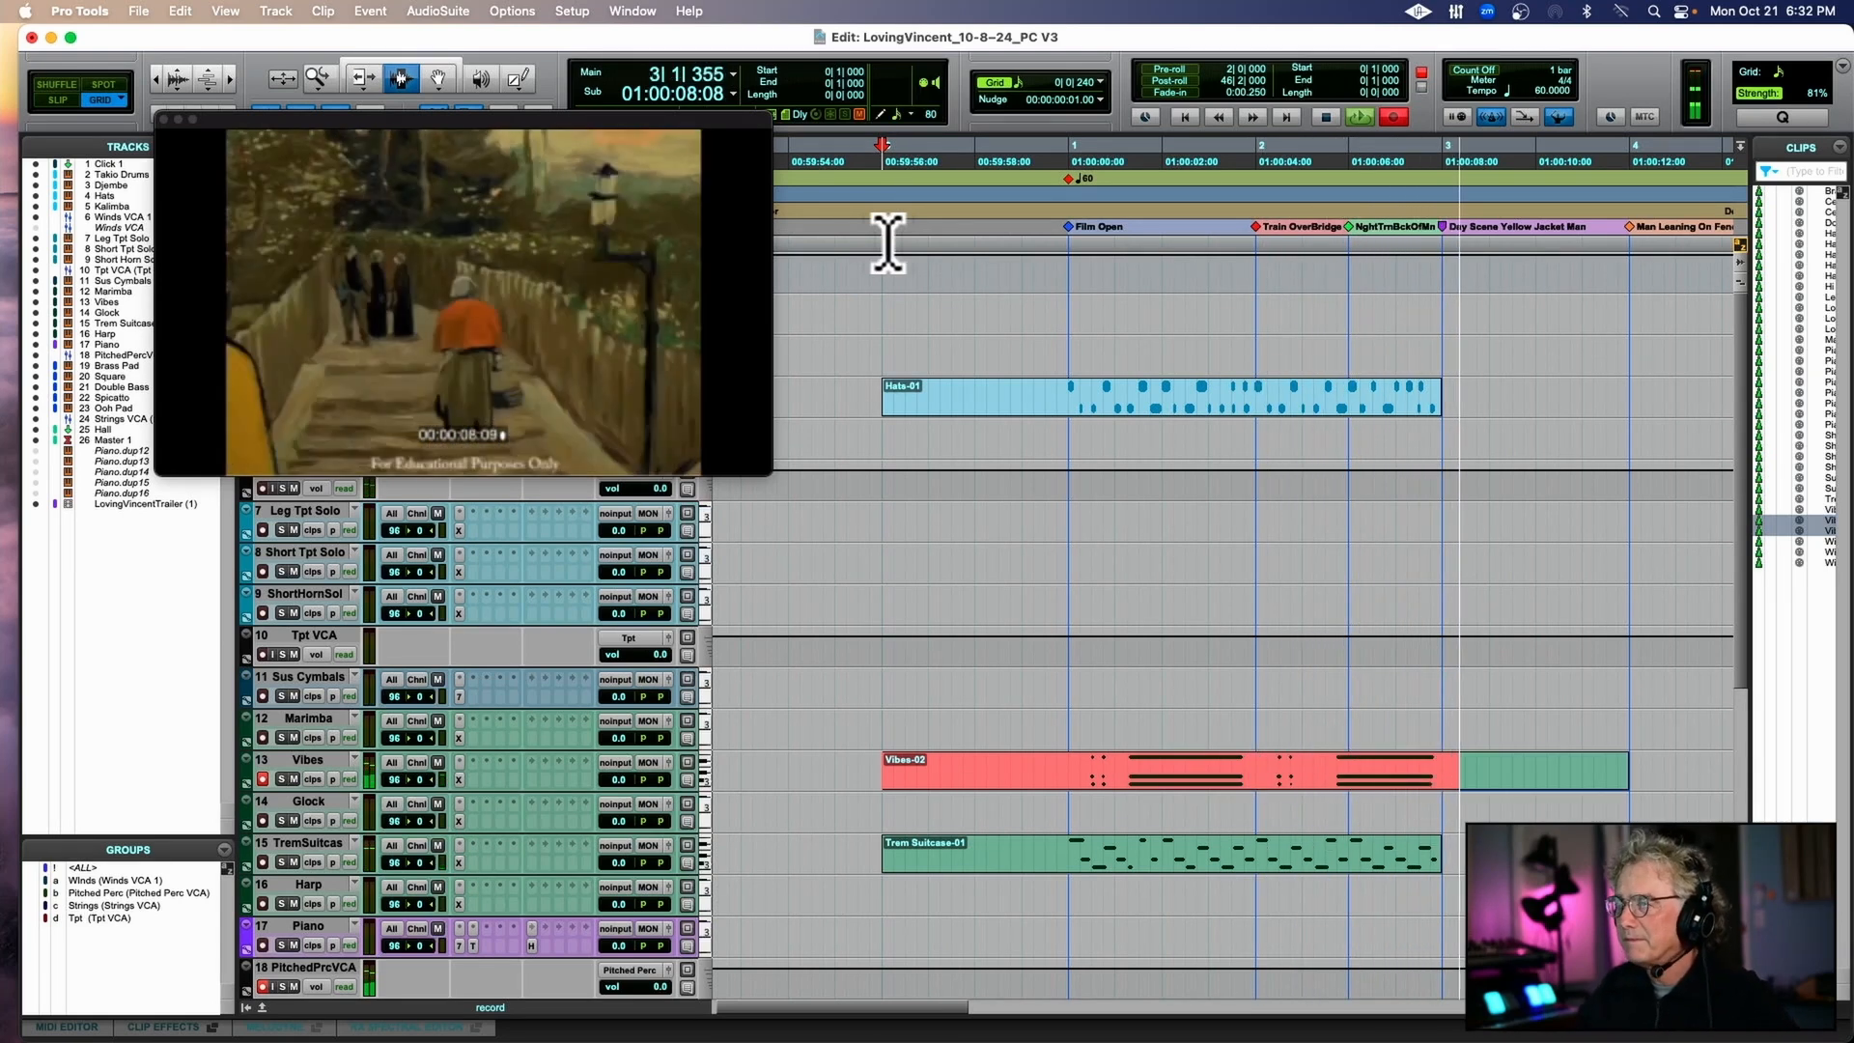
pyautogui.press('space')
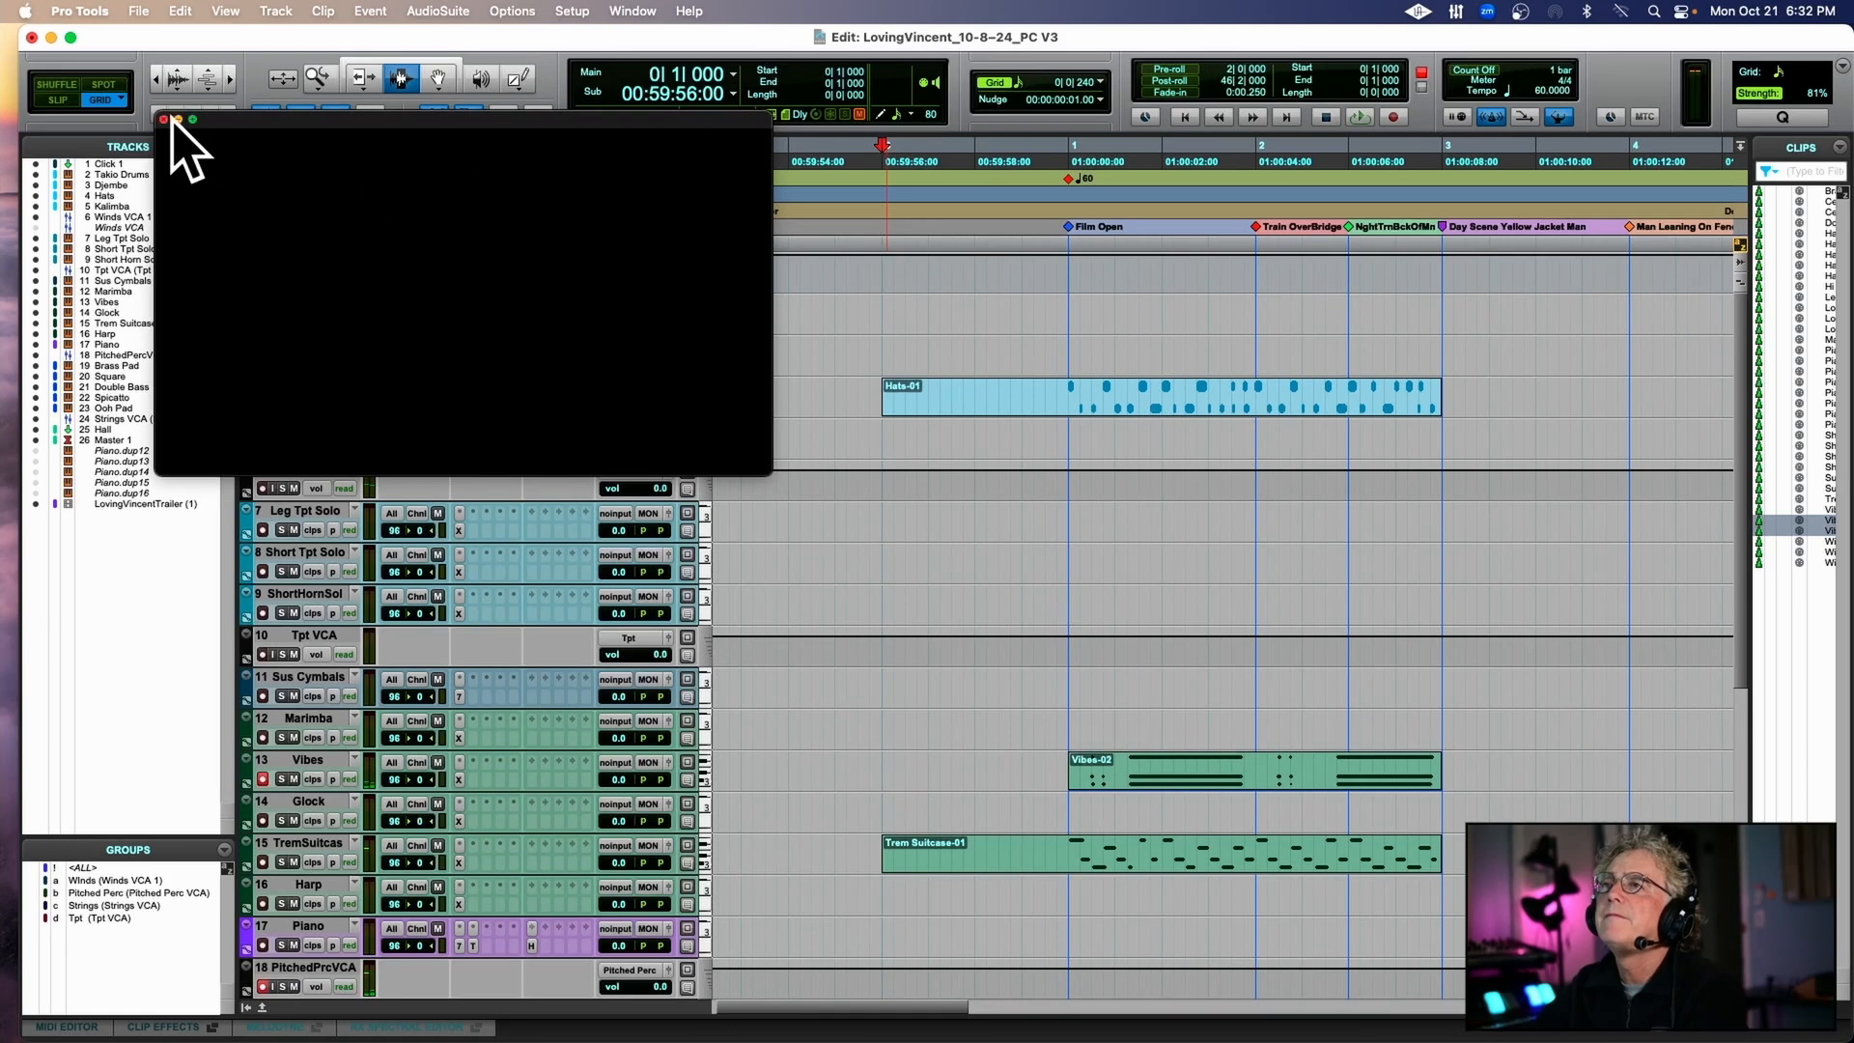
# Close the video window and adjust when the click sounds in the Click/Countoff Options.
pyautogui.click(162, 118)
pyautogui.click(881, 400)
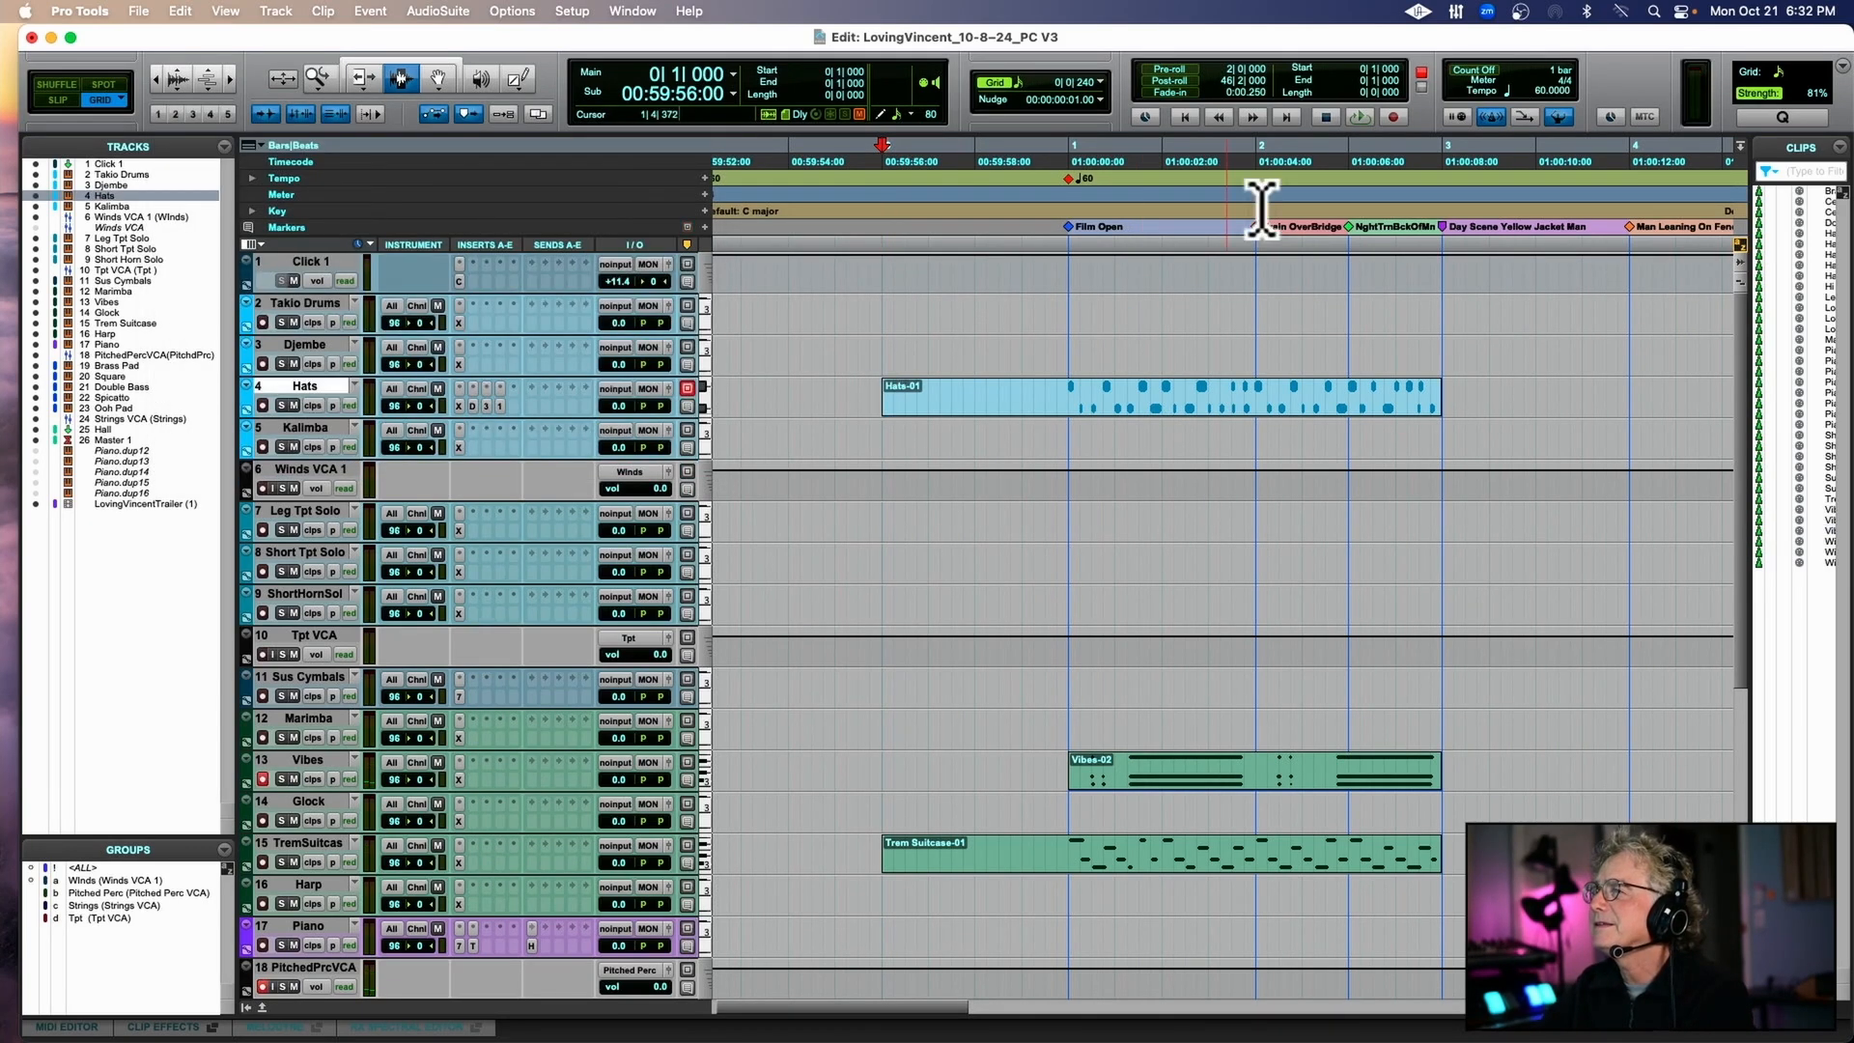
pyautogui.doubleClick(1493, 117)
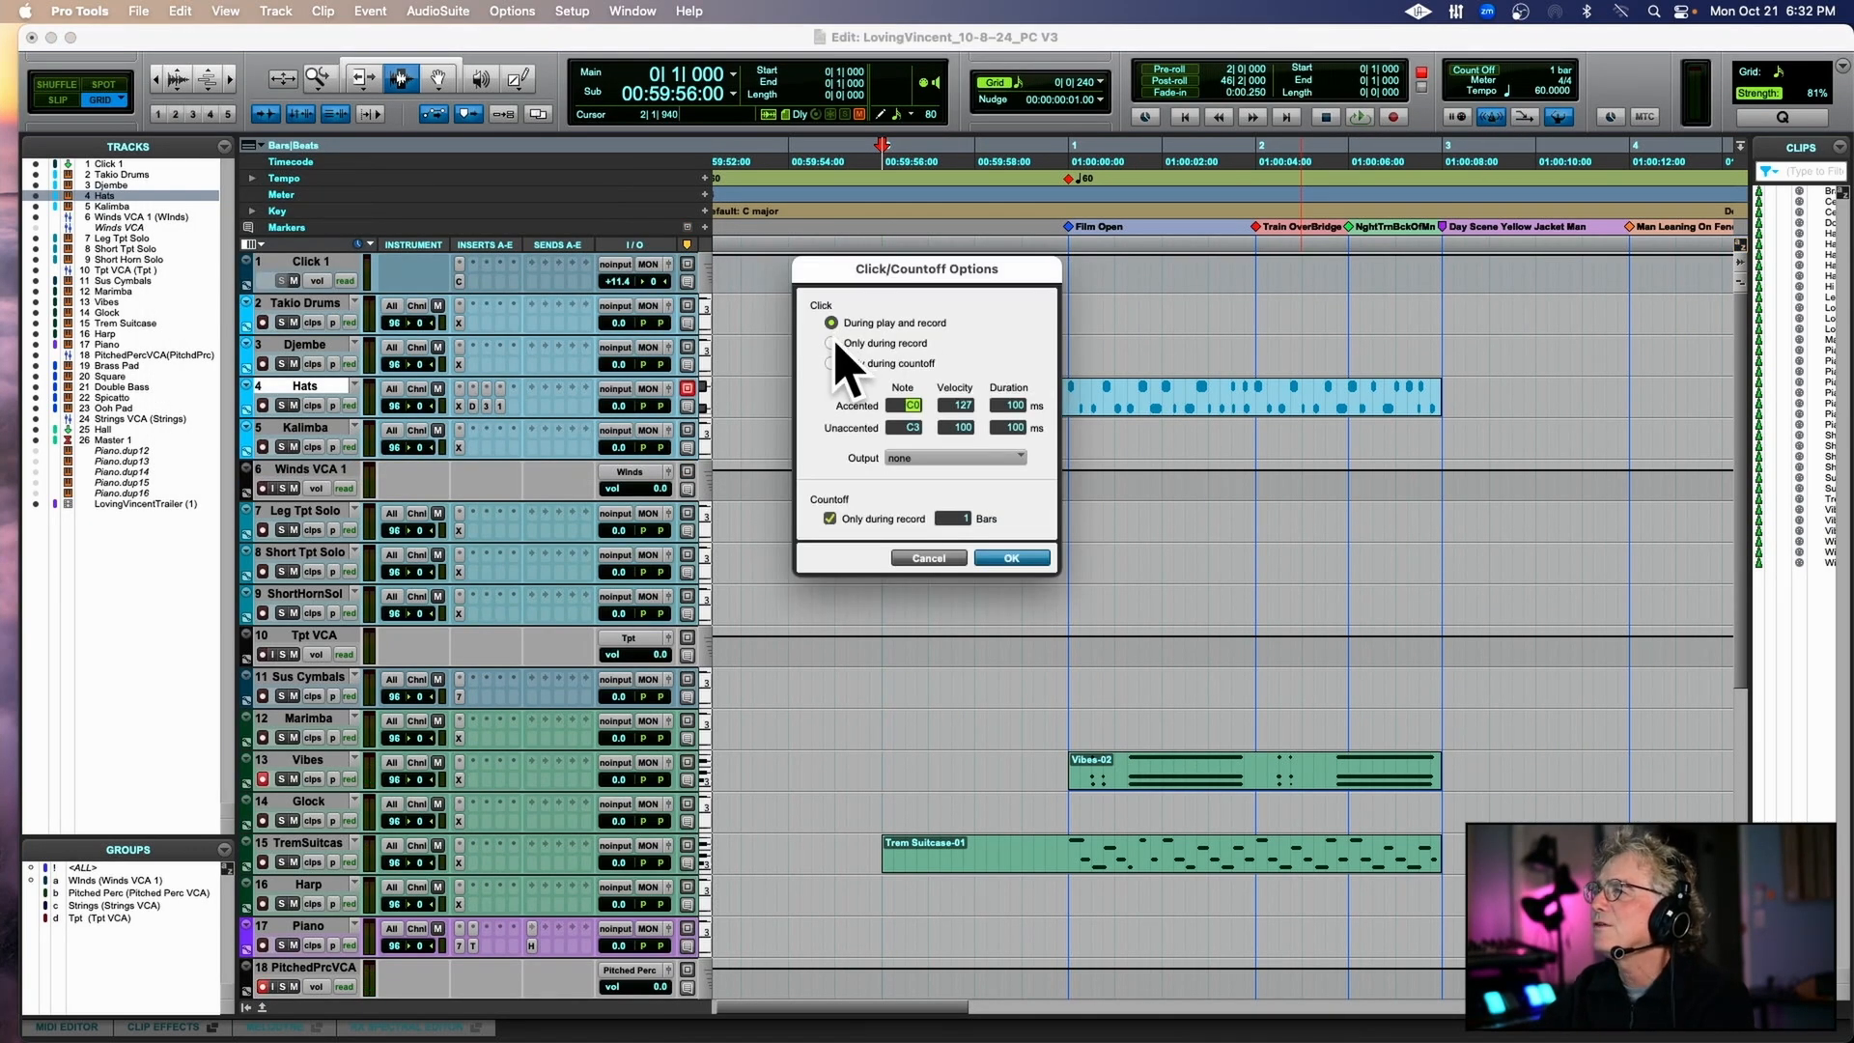
pyautogui.click(1011, 558)
# Play the Vibes recording with the video window reopened, and lower the Vibes track's MIDI volume to 76.
pyautogui.press('space')
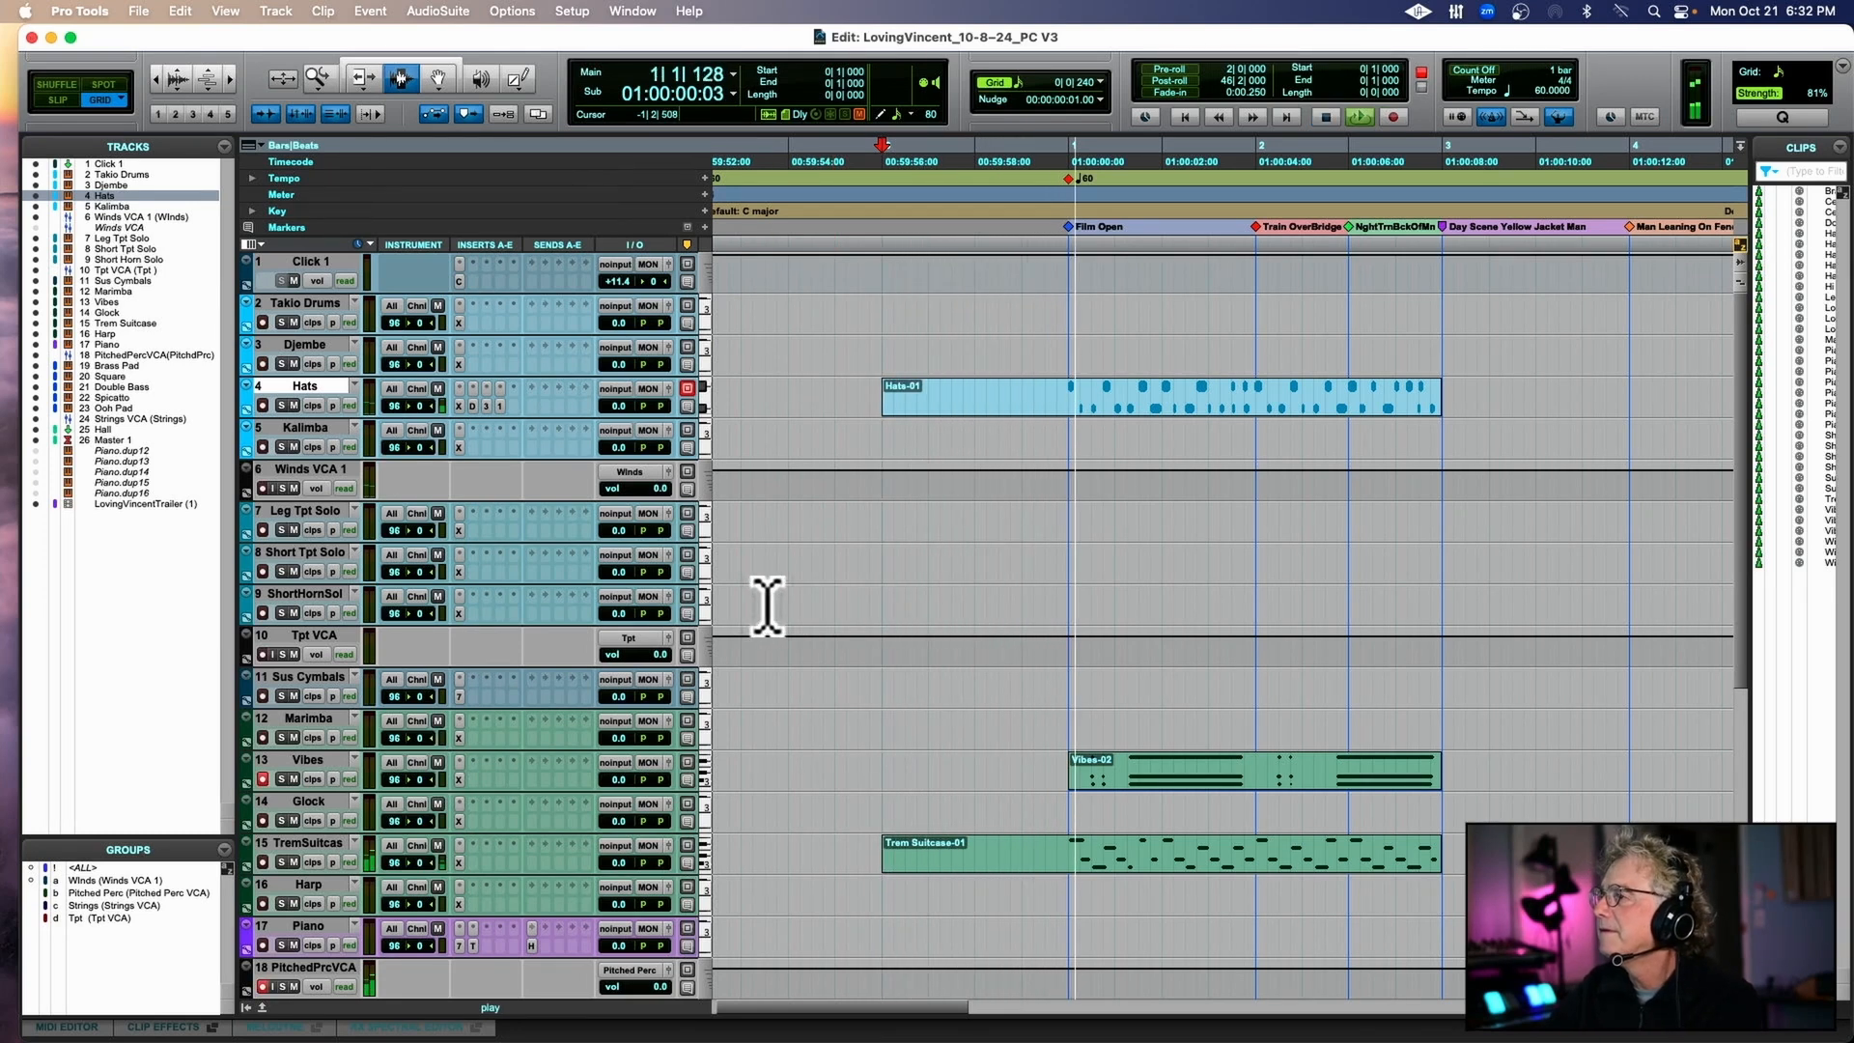
pyautogui.press('super+9')
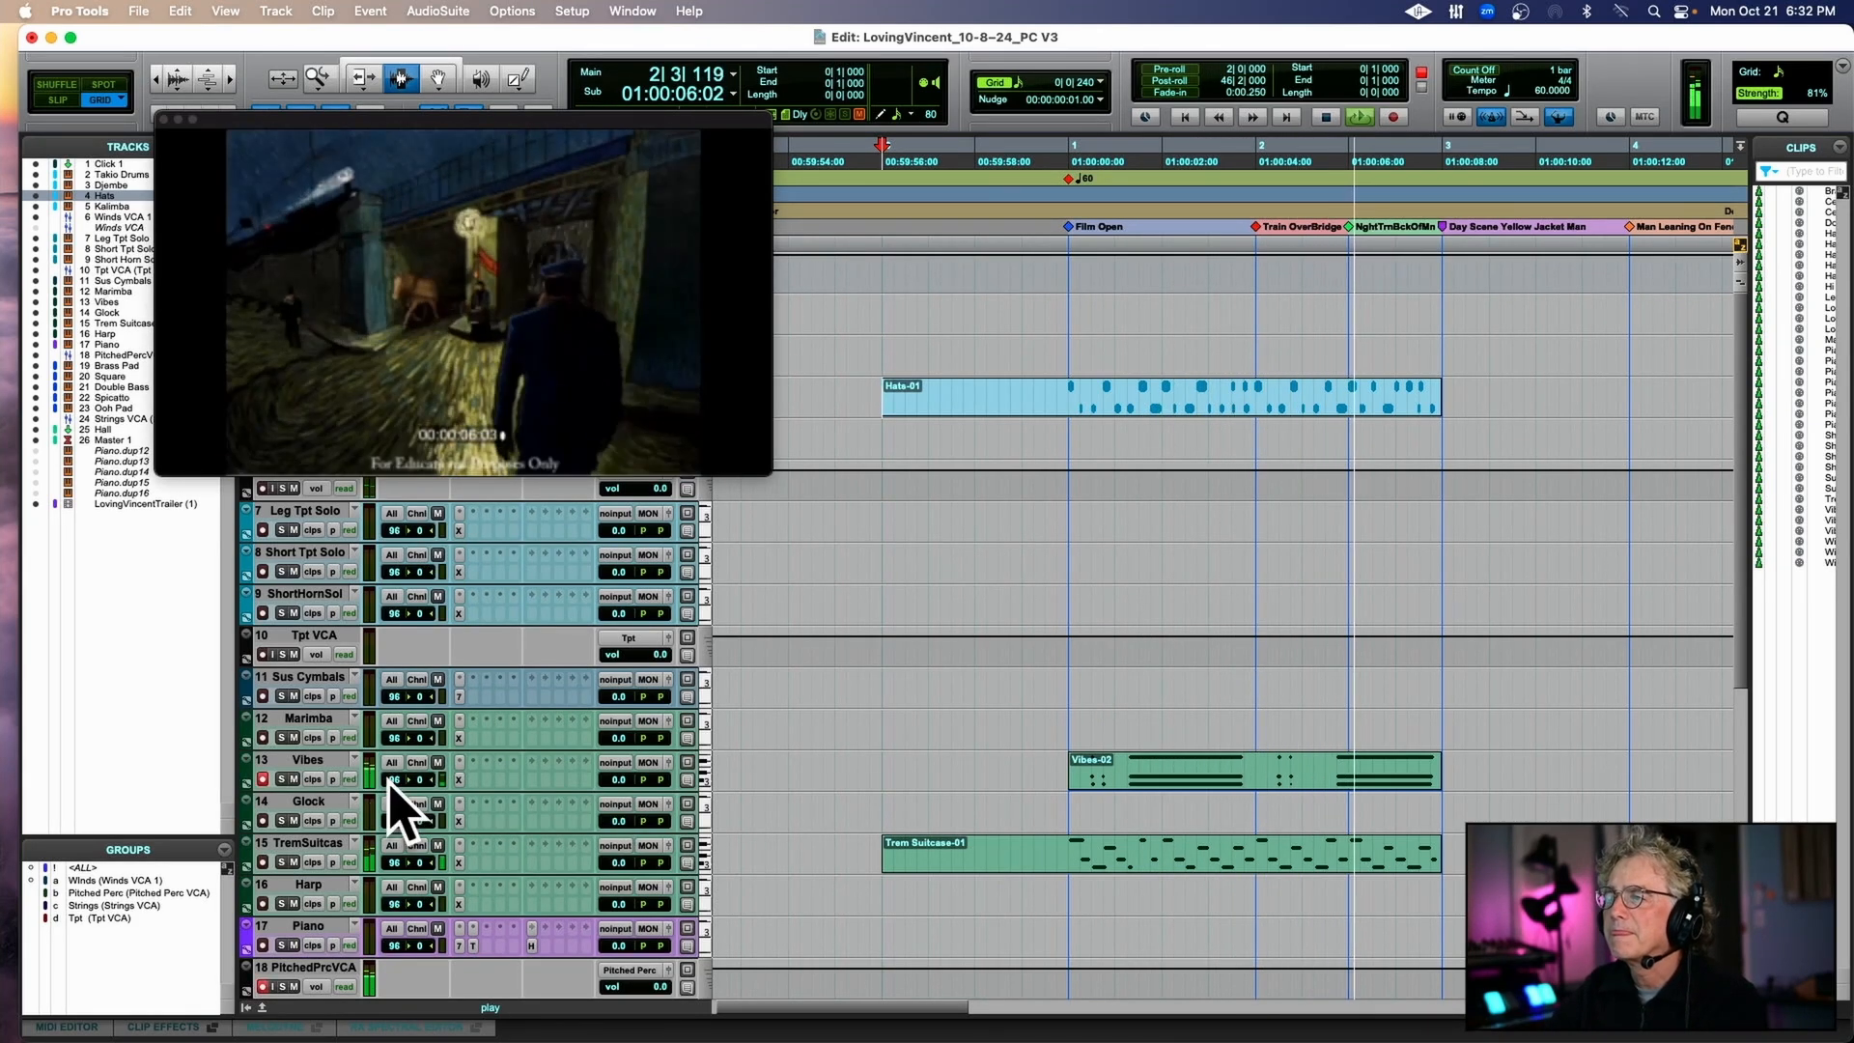
pyautogui.press('space')
pyautogui.click(394, 779)
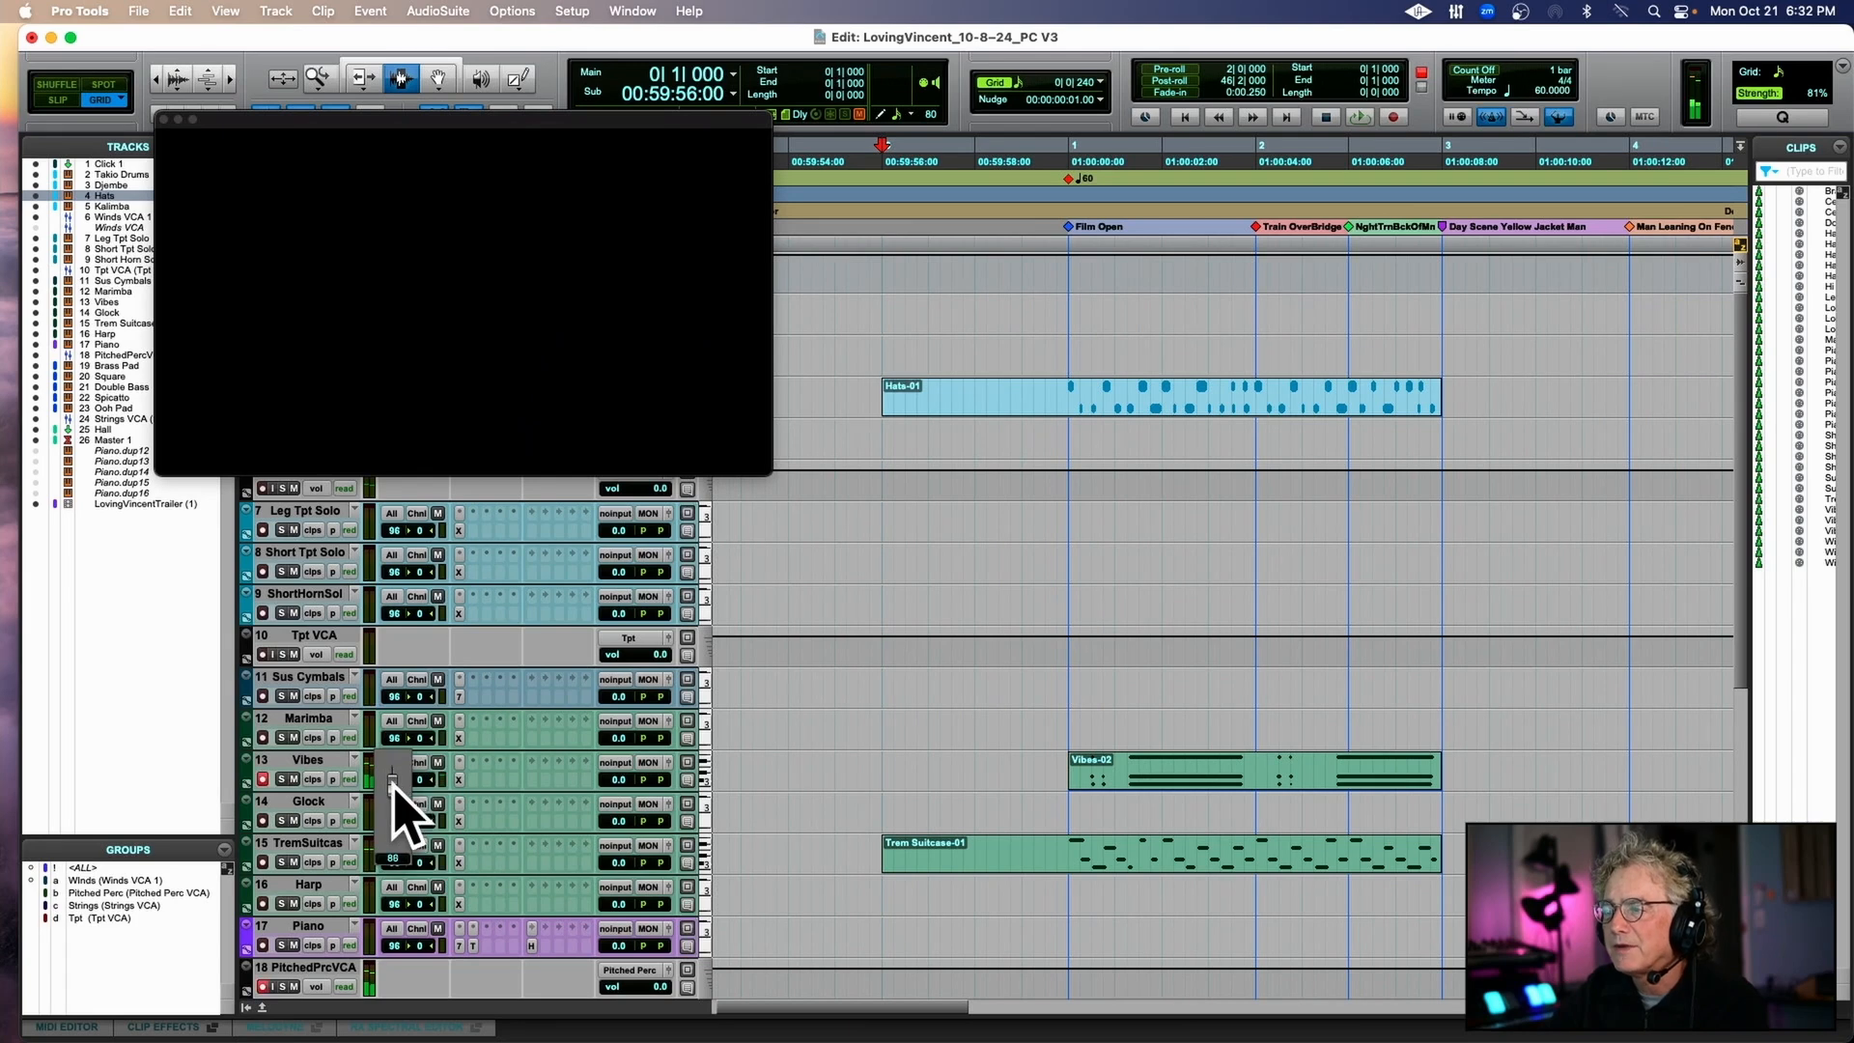
# Play from bar 1 at the Film Open marker with the Harp track record-armed to rehearse its part.
pyautogui.click(1076, 767)
pyautogui.press('space')
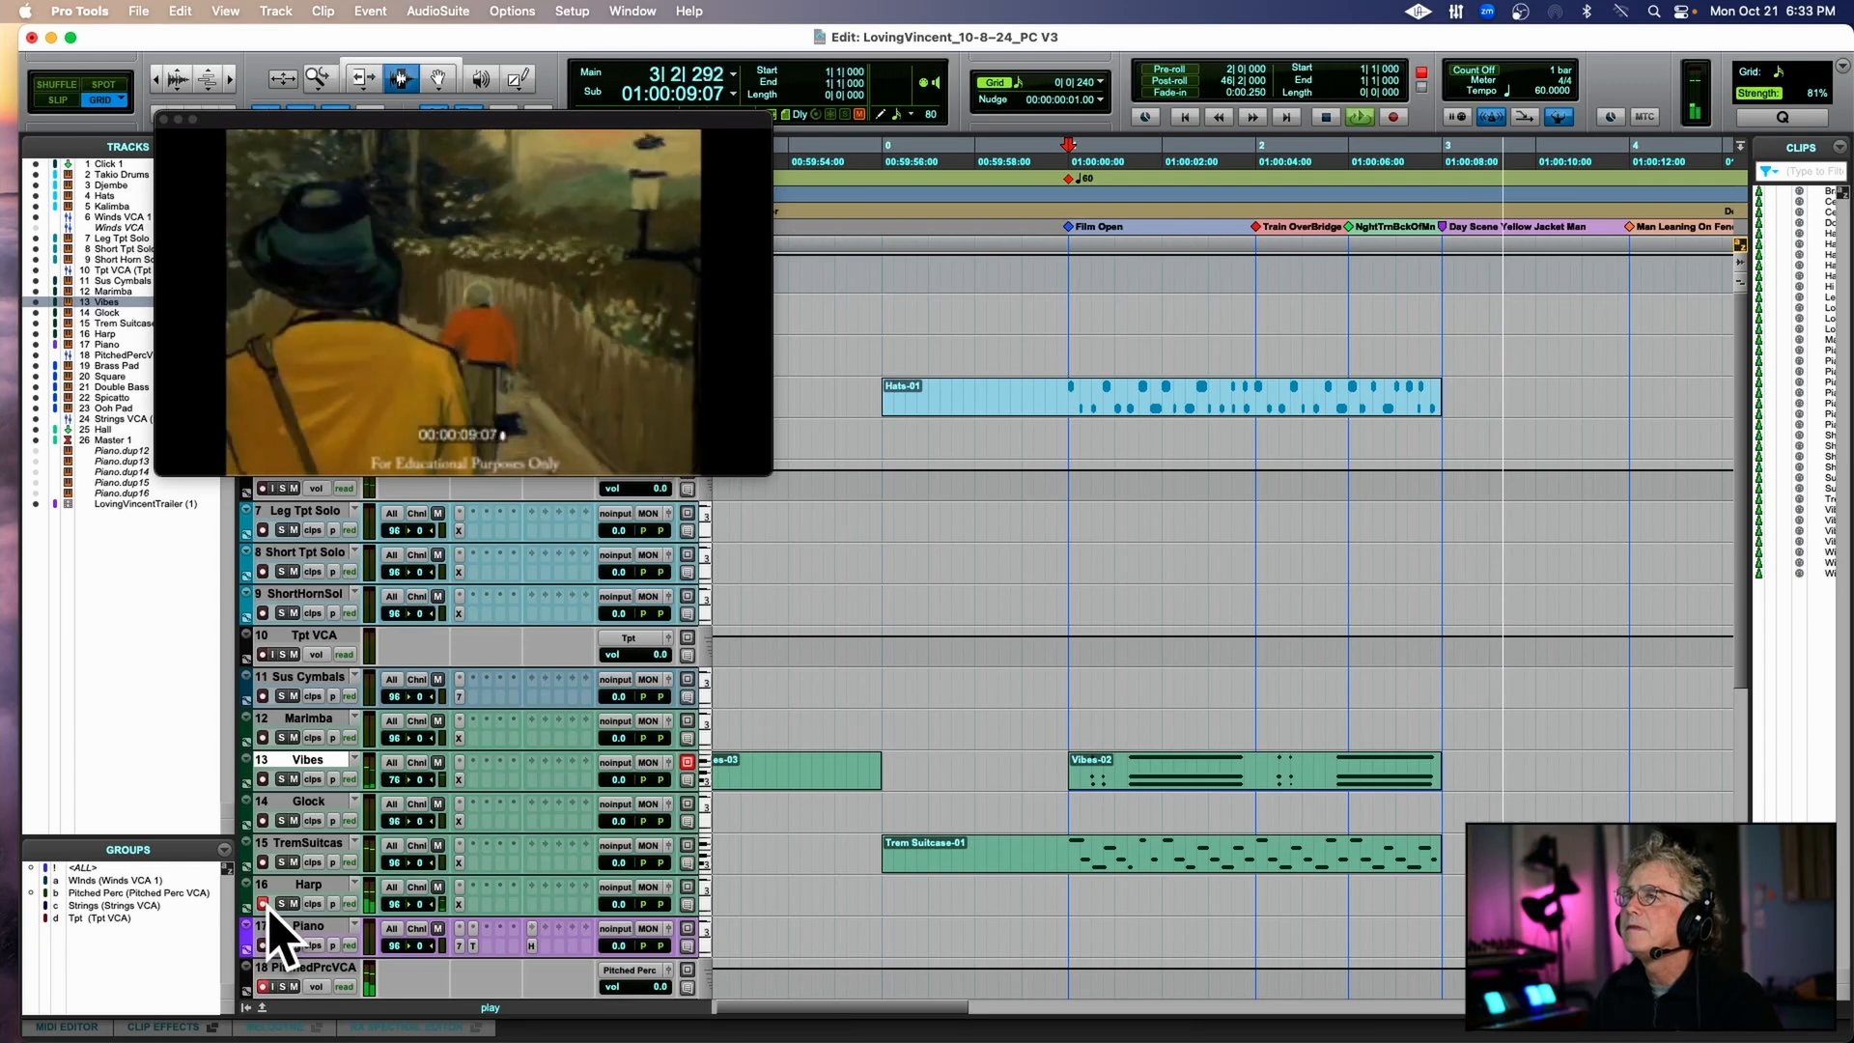
pyautogui.press('space')
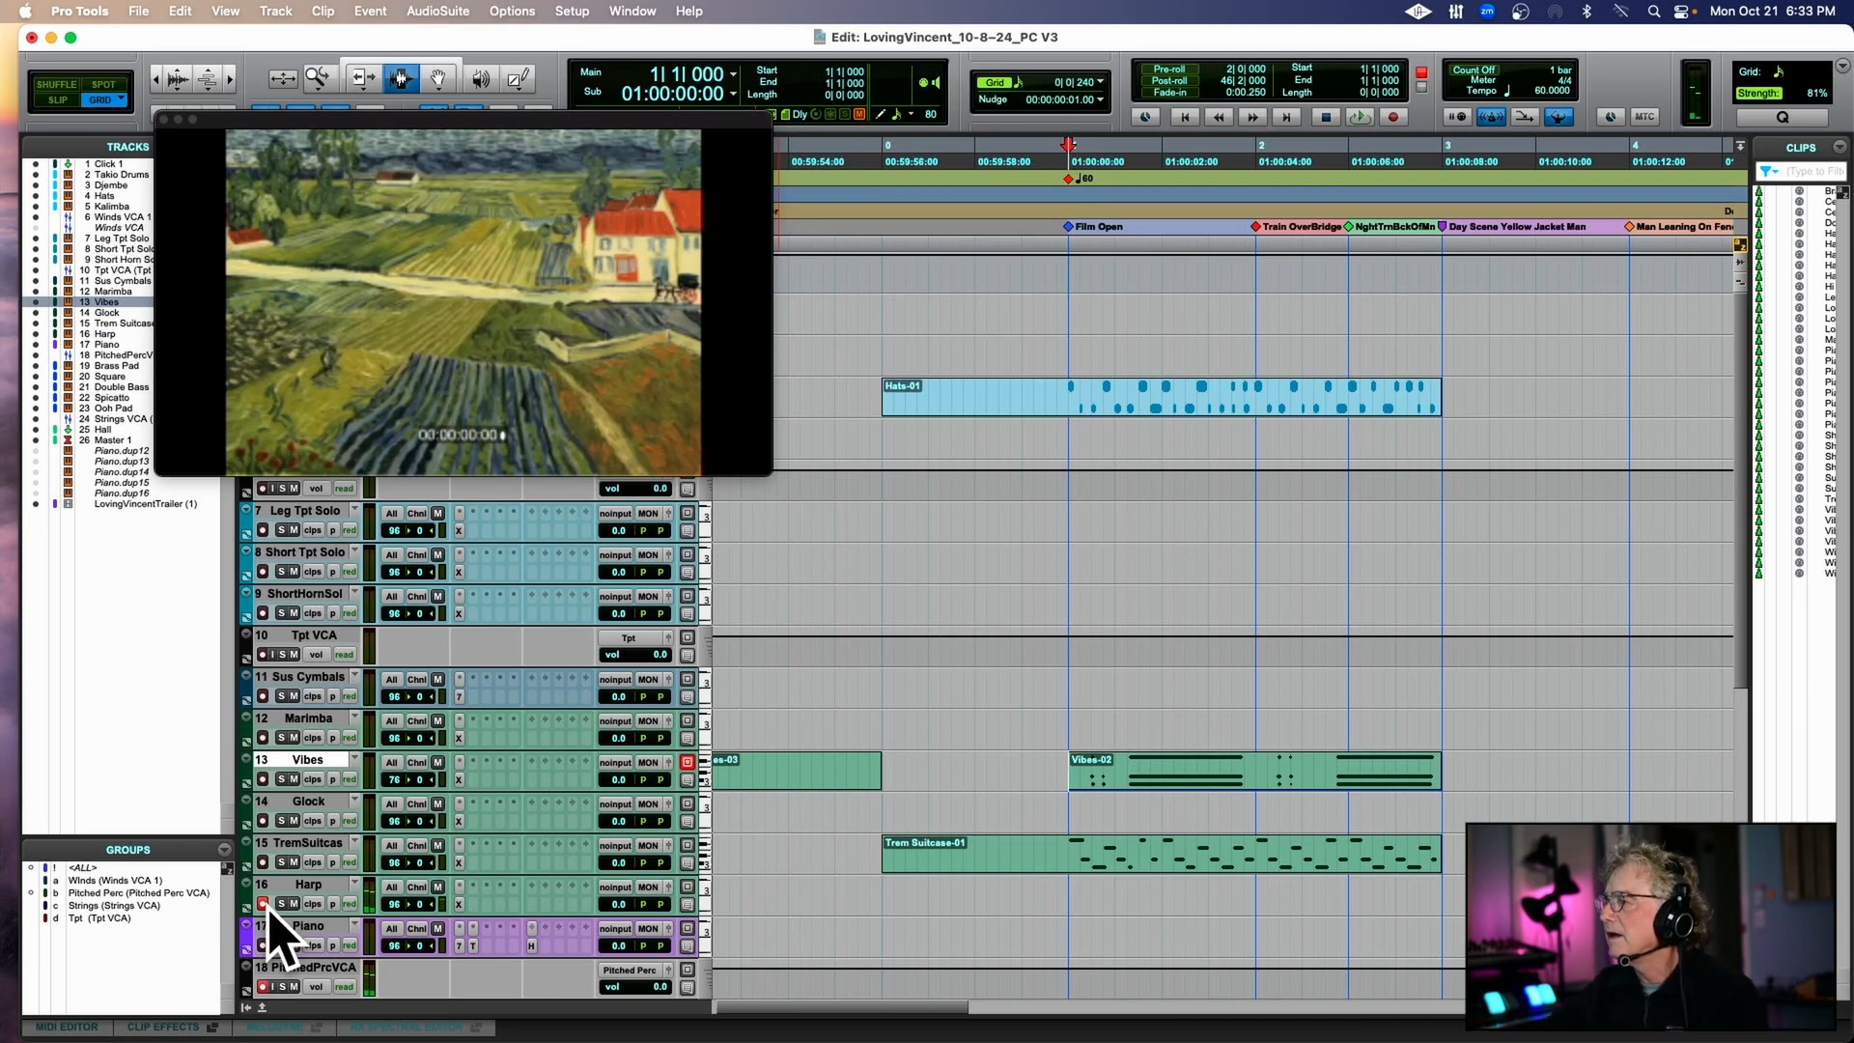
# Try to record the Harp part from bar 2 beat 3 until past bar 5.
pyautogui.click(1350, 280)
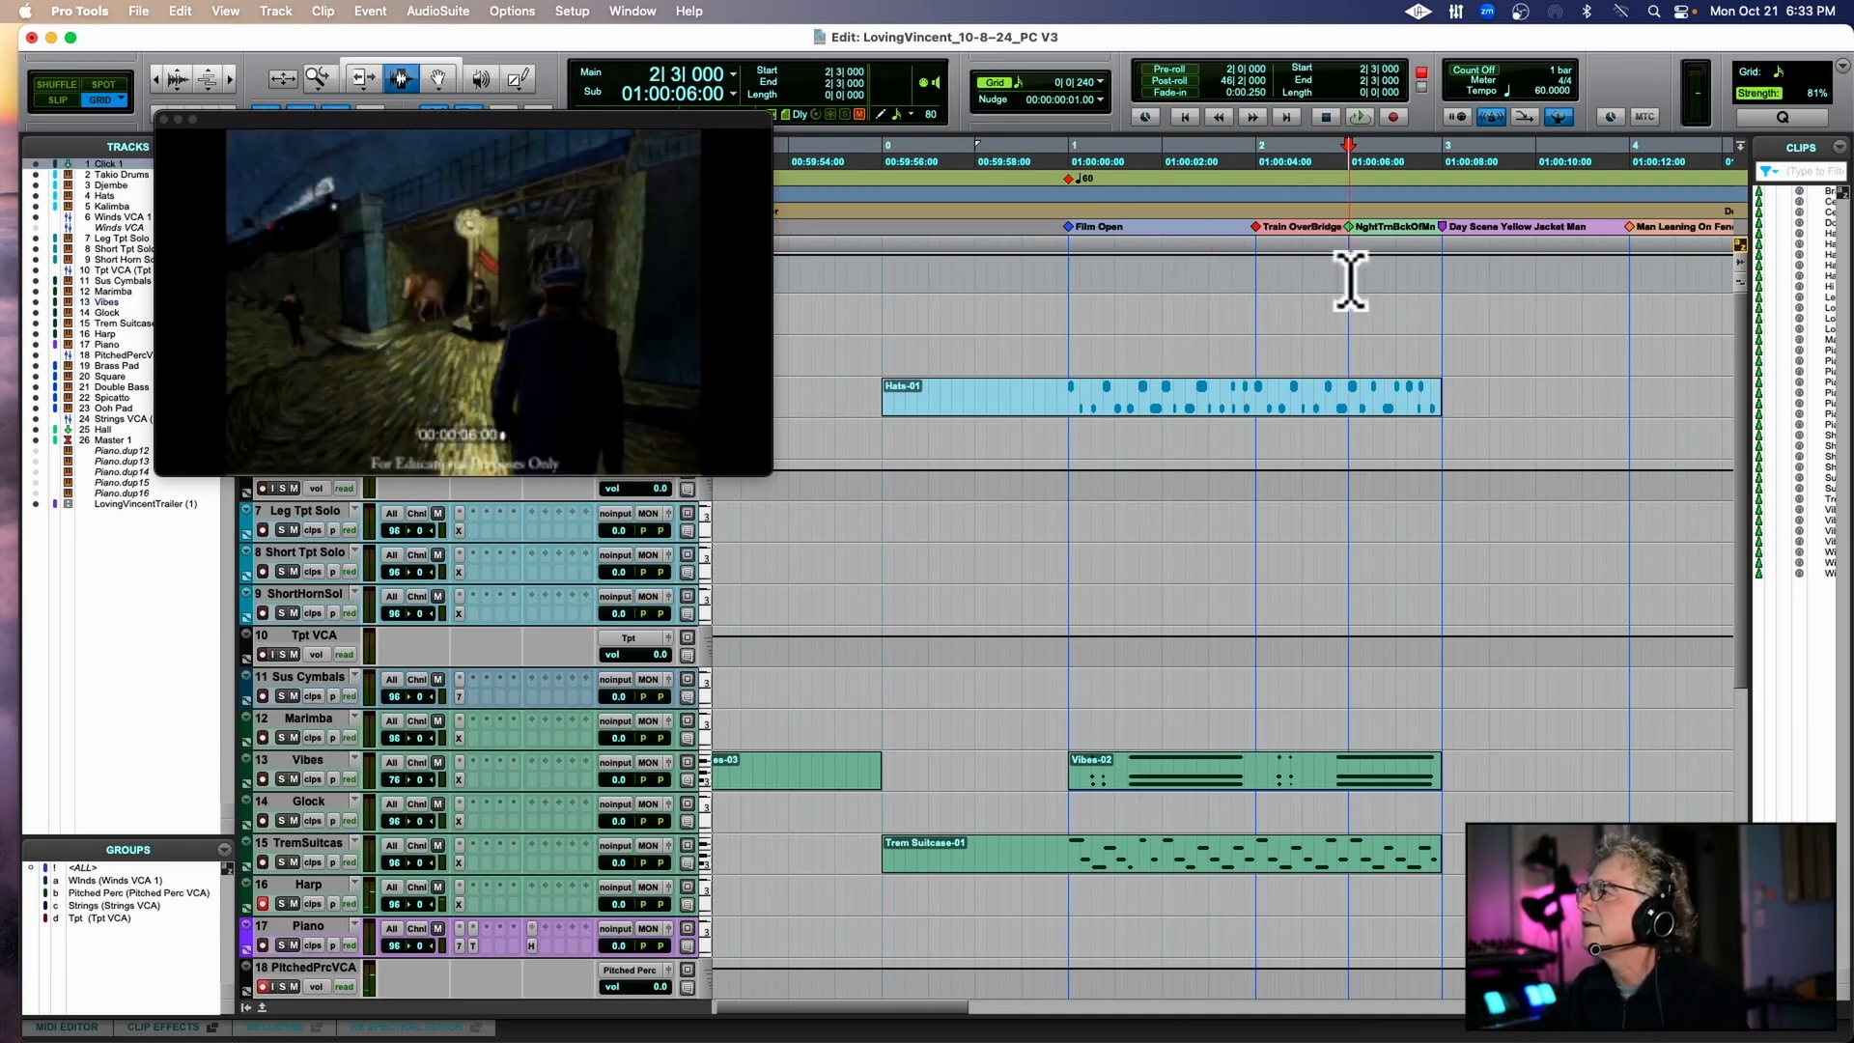
pyautogui.press('space')
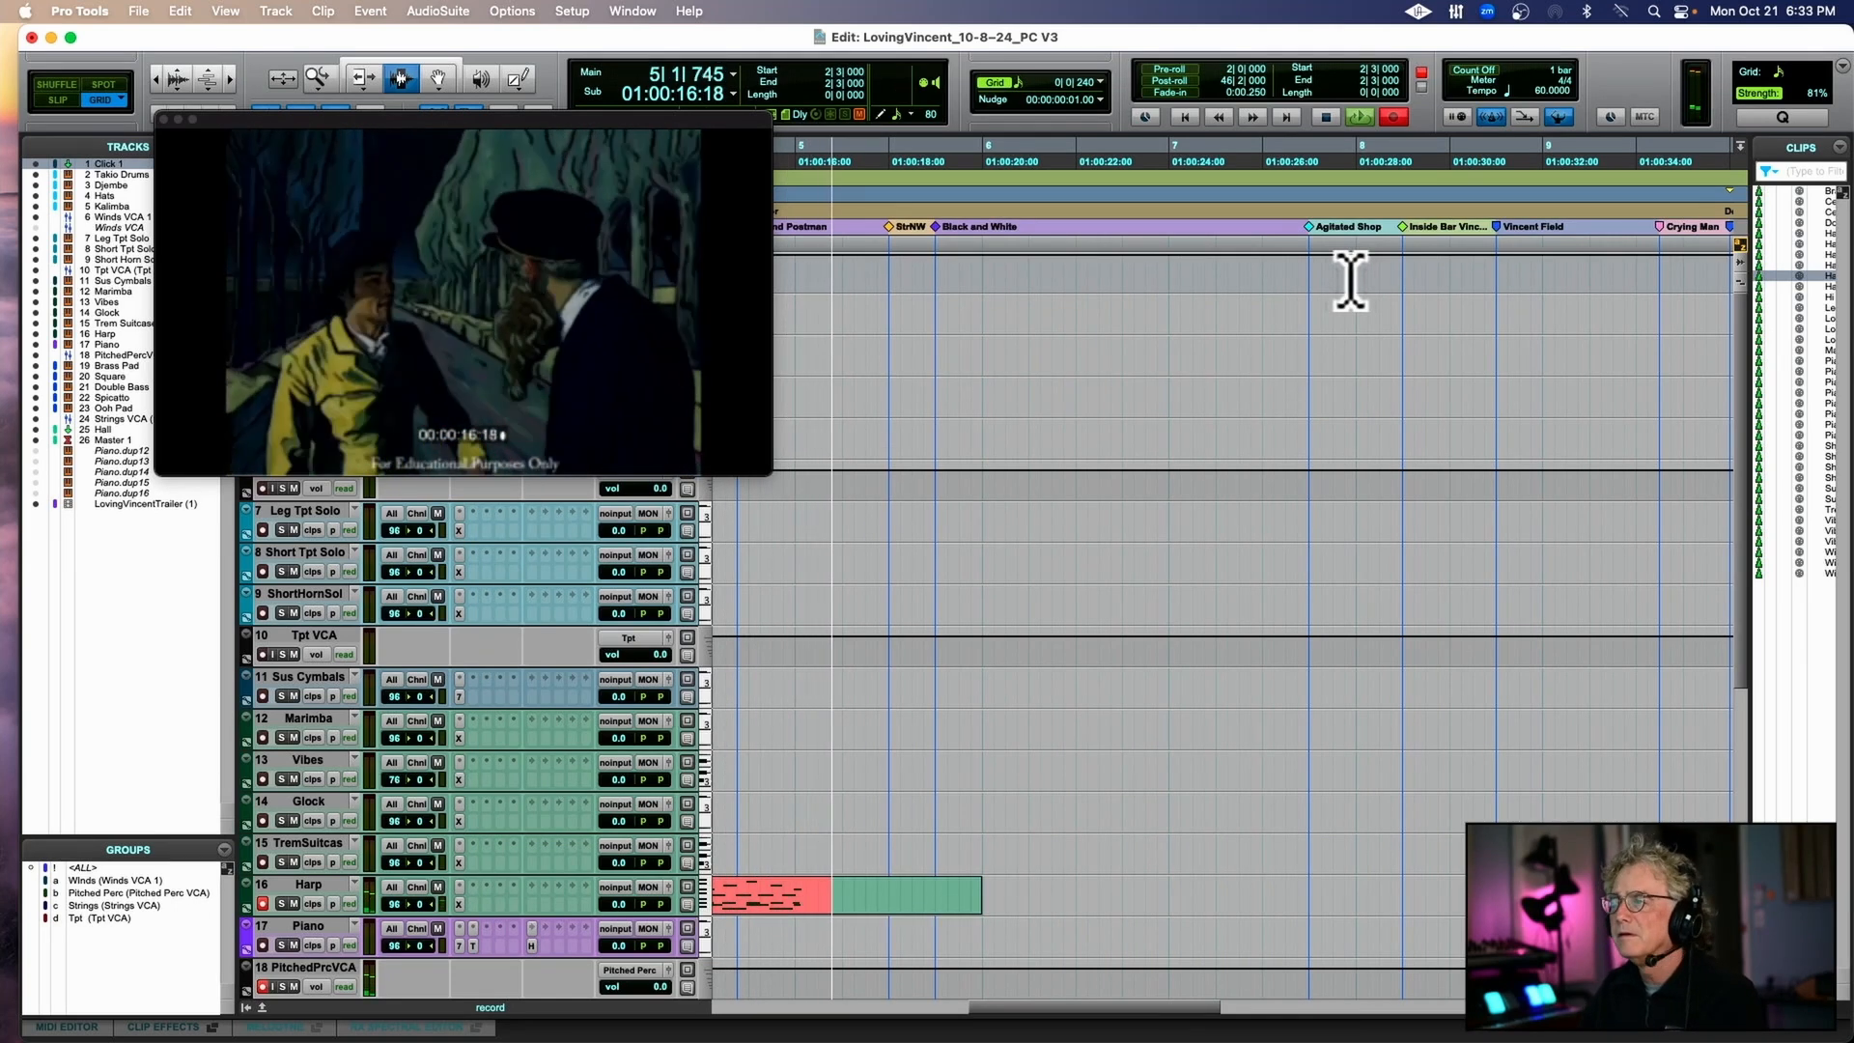
pyautogui.press('space')
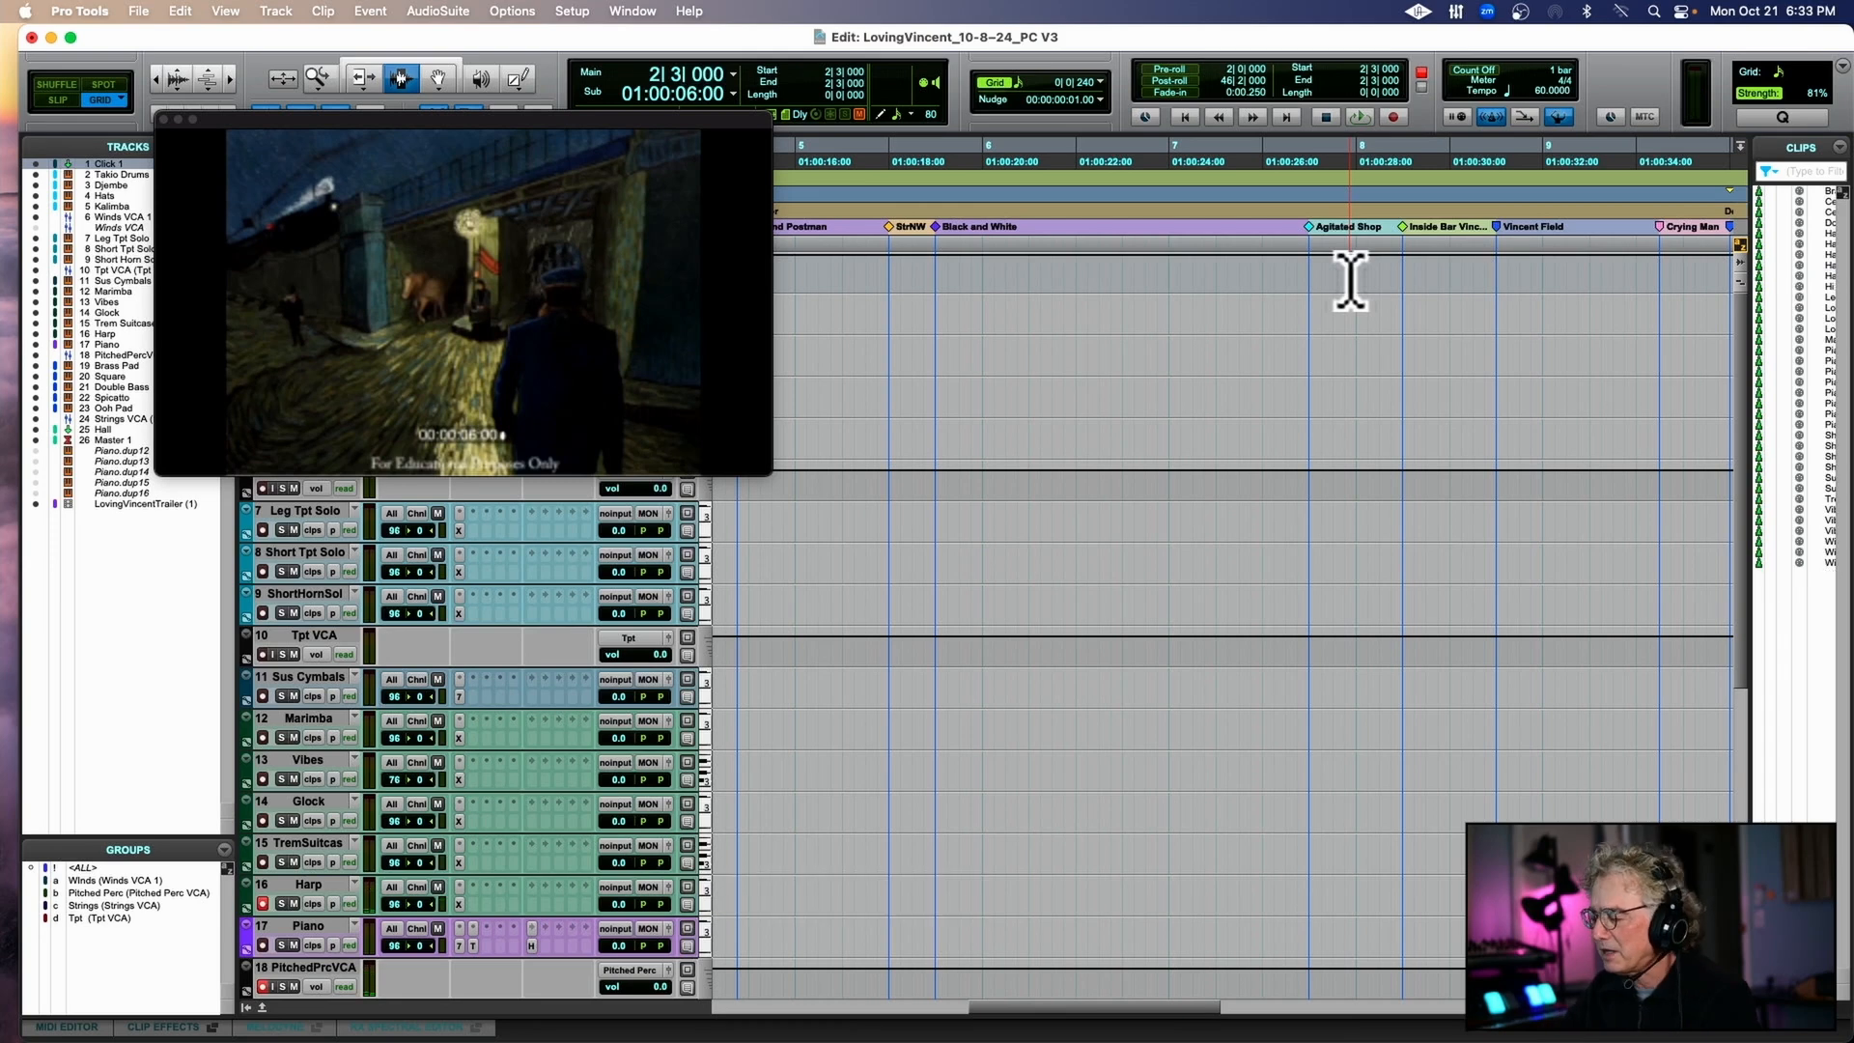
pyautogui.press('super+space')
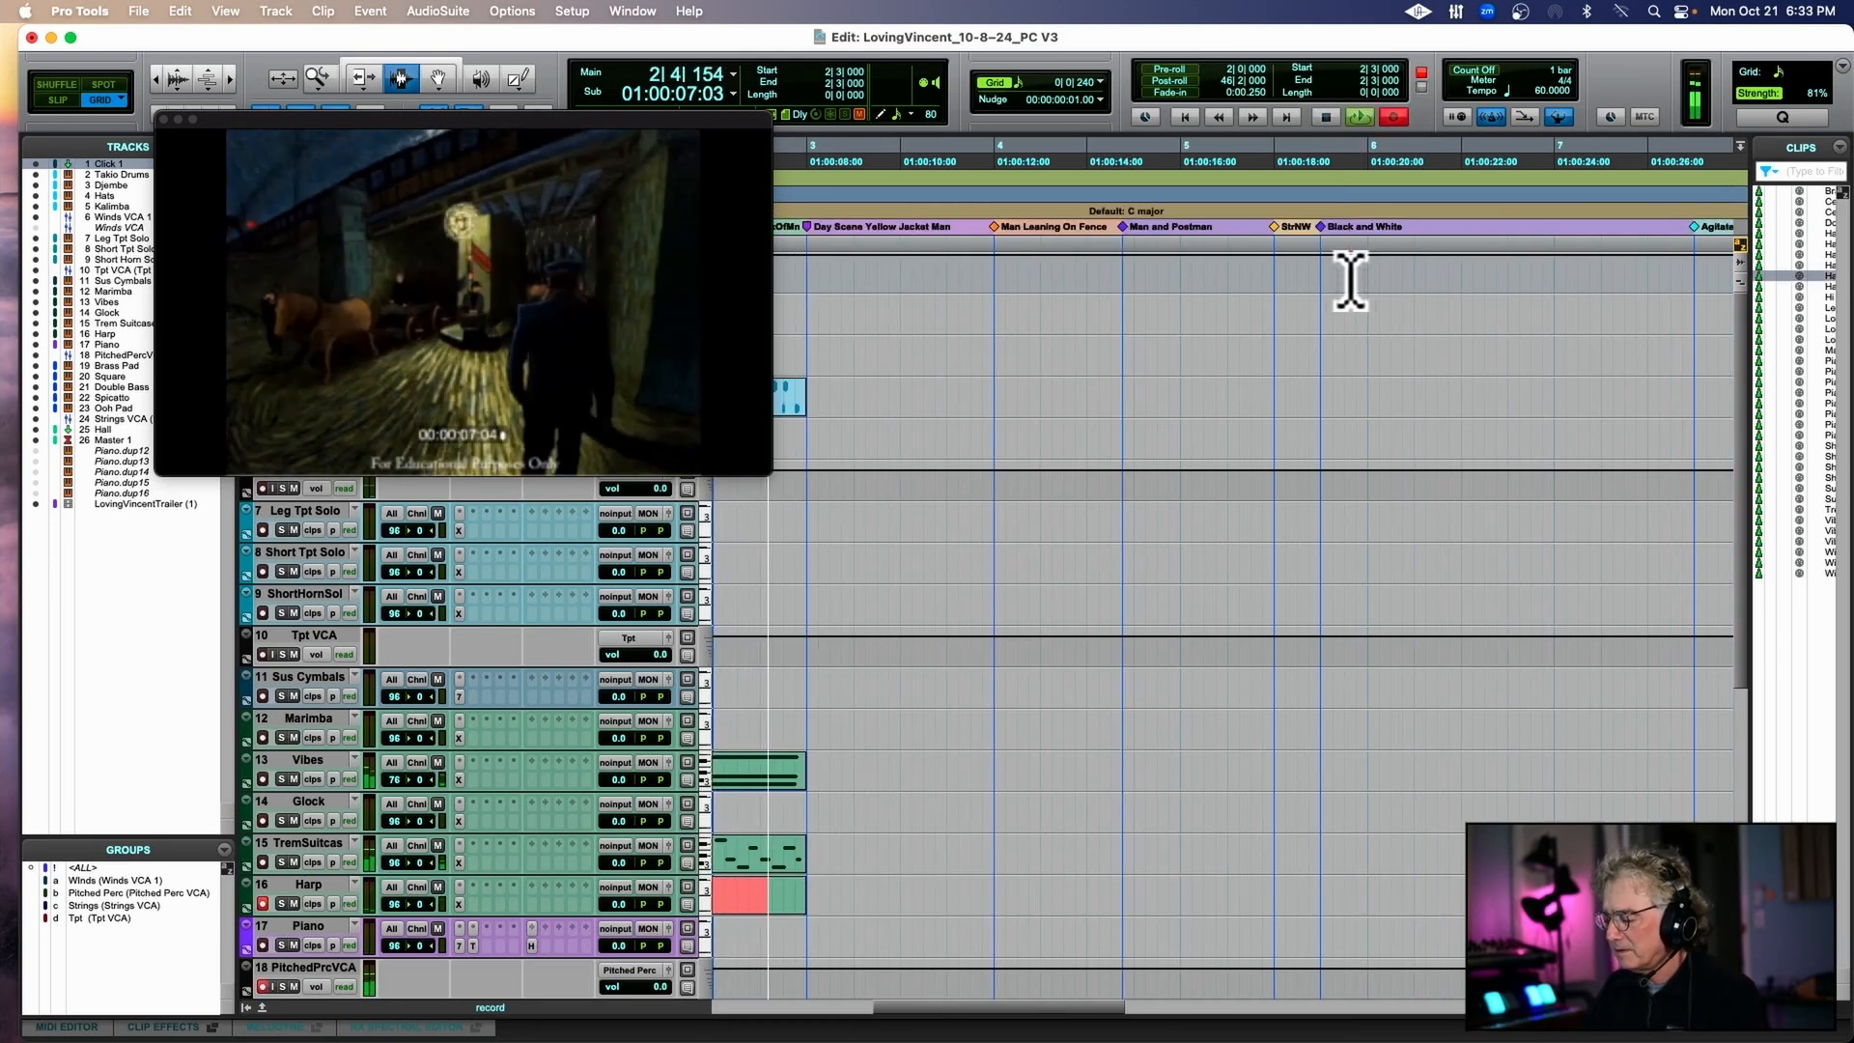
pyautogui.press('space')
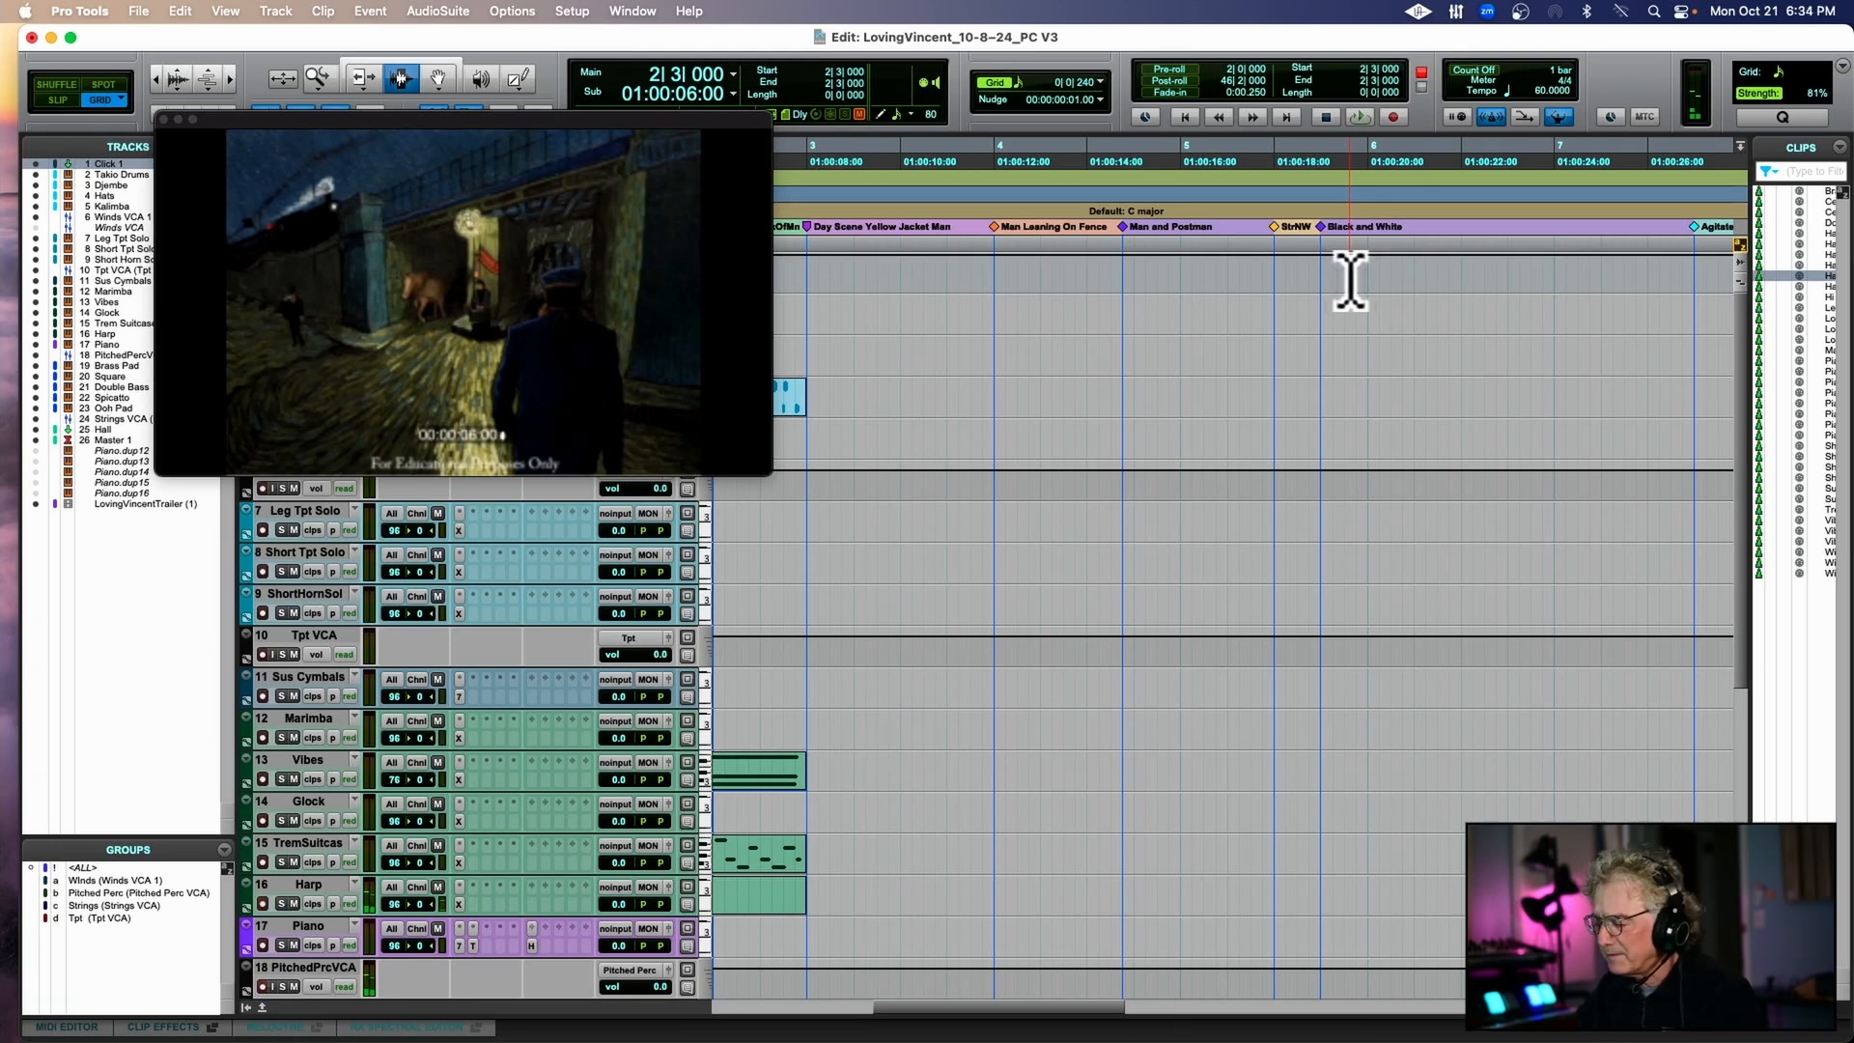
pyautogui.press('space')
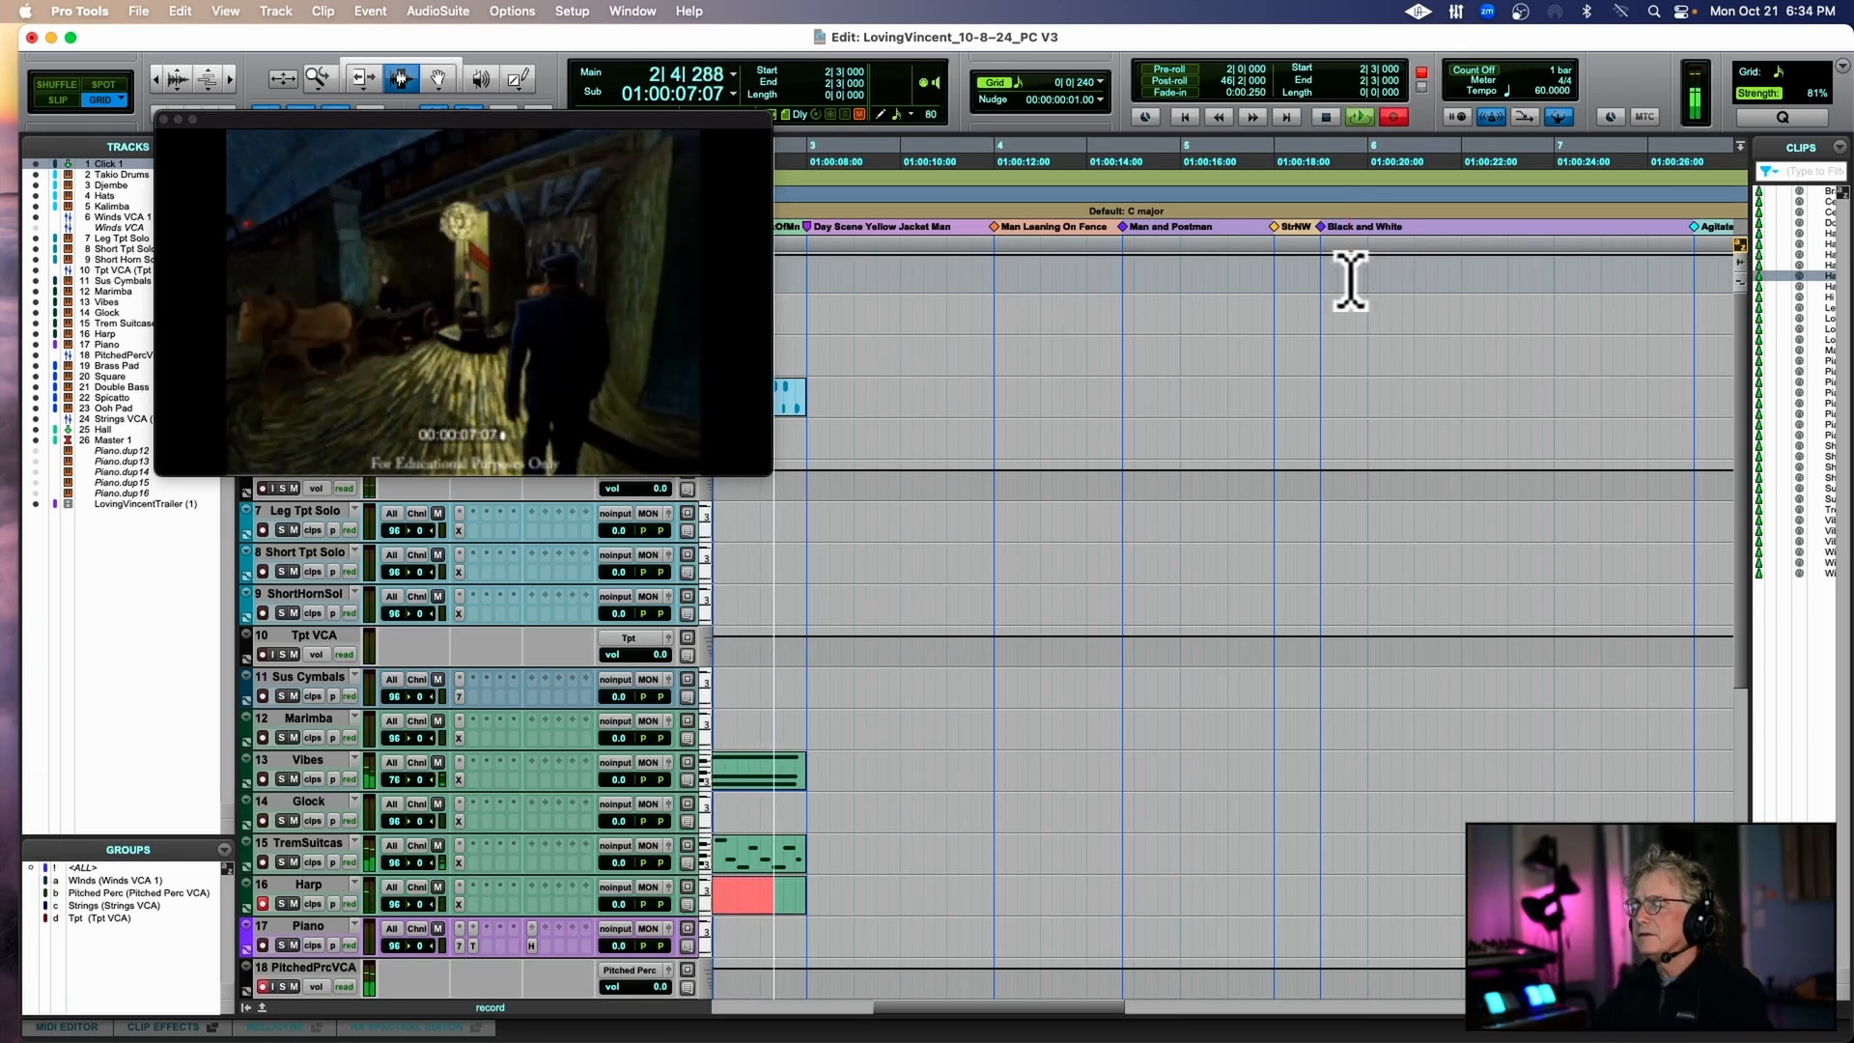
pyautogui.press('space')
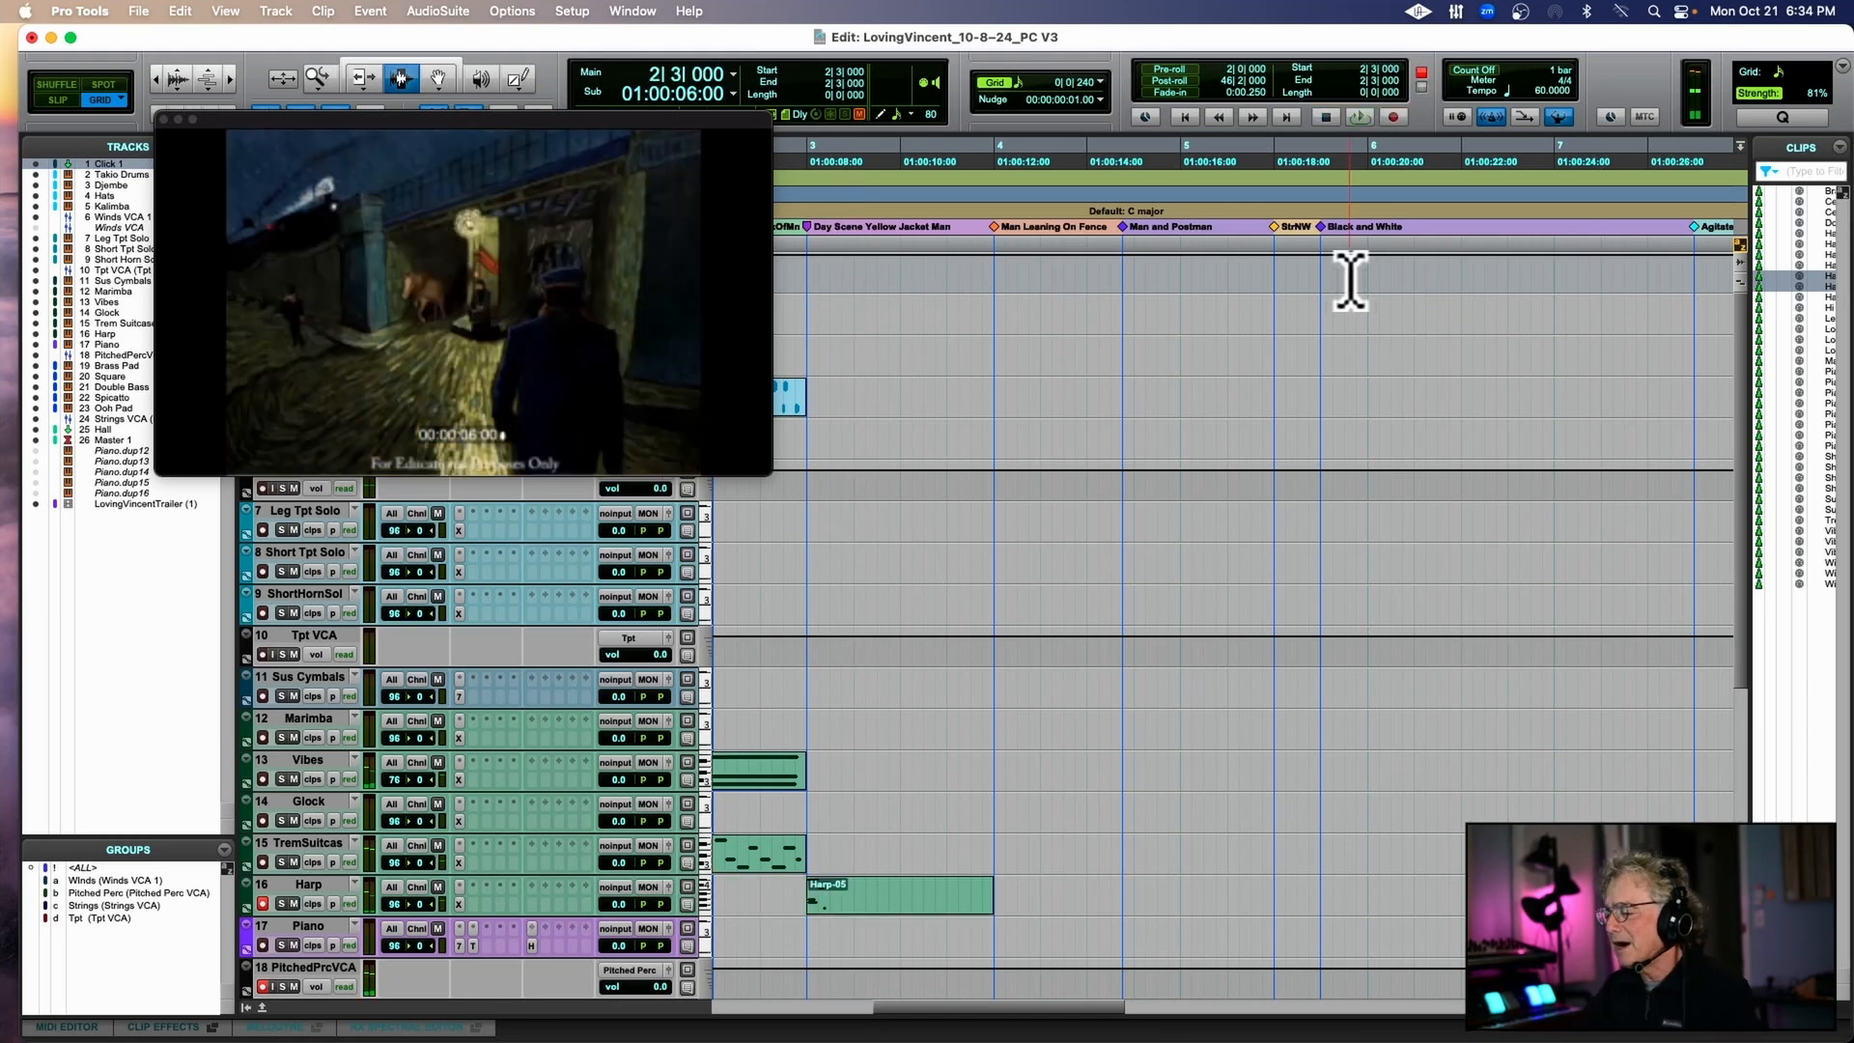
# Record the Harp part from bar 2 beat 3 until the end of bar 6.
pyautogui.press('space')
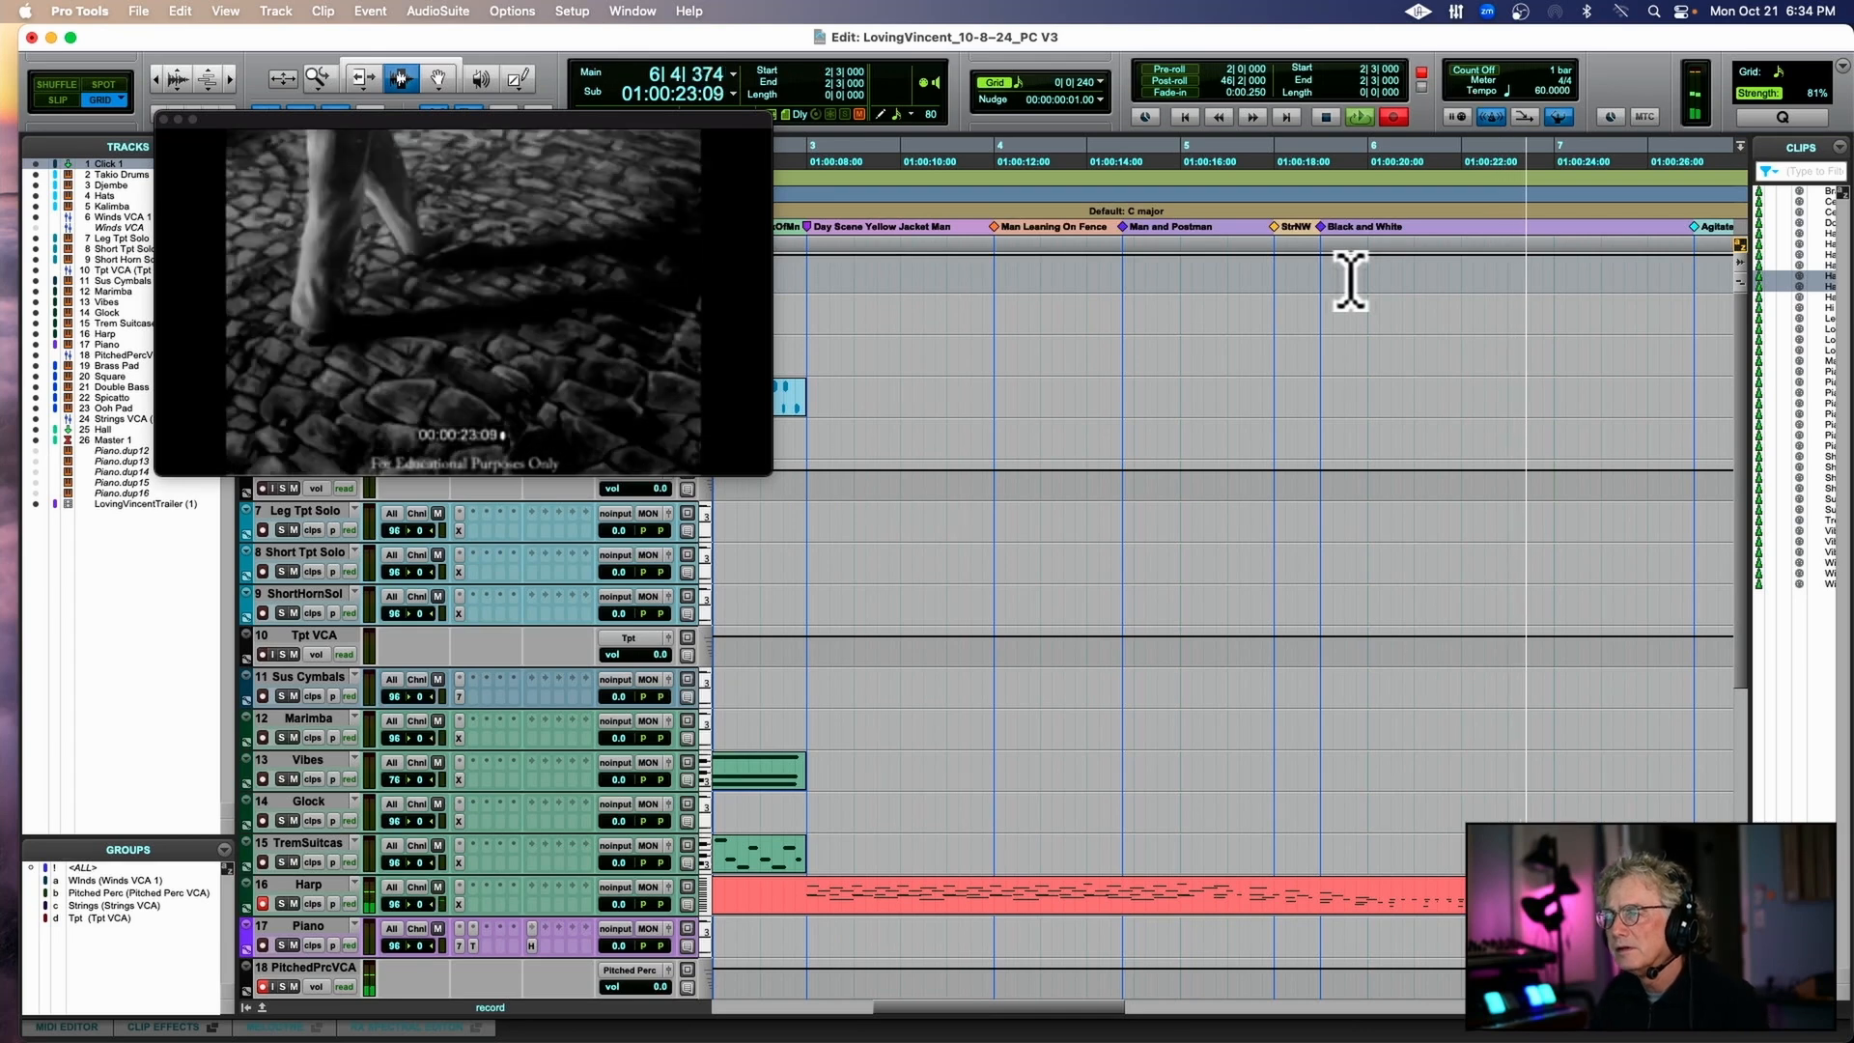
pyautogui.press('space')
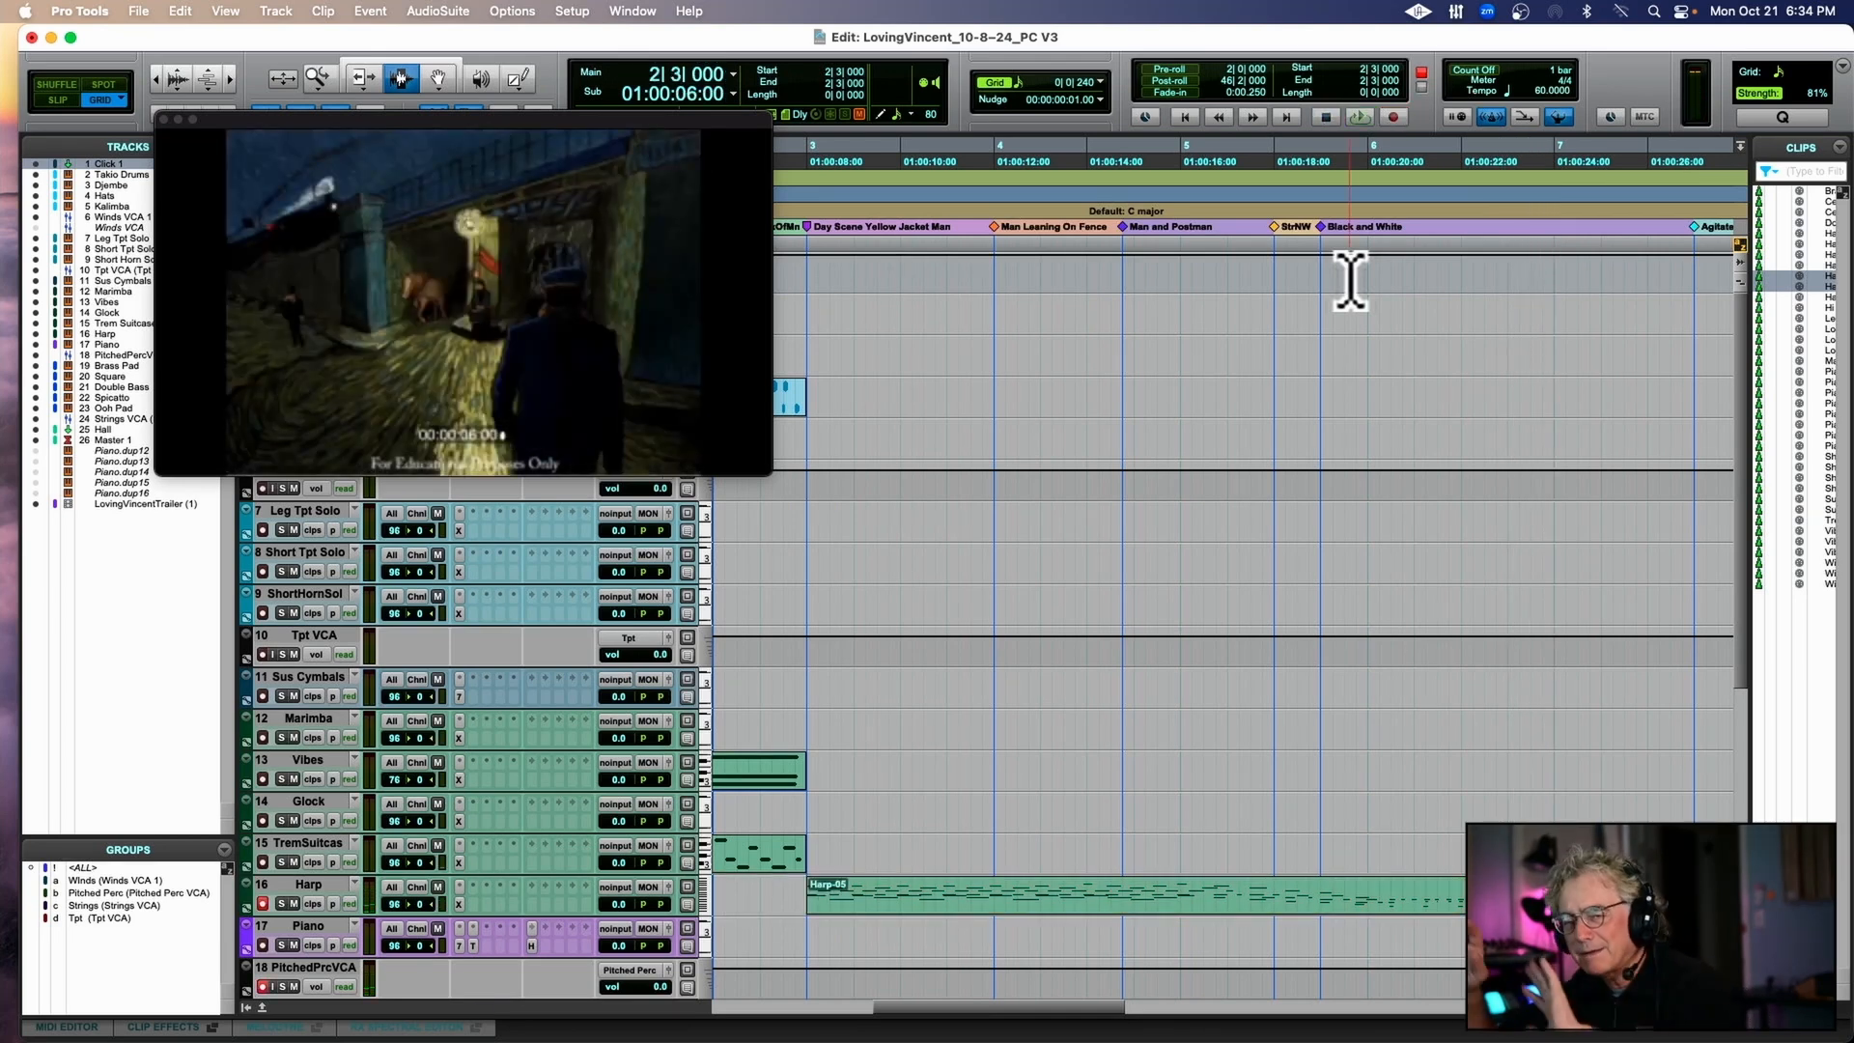
# Quantize the new Harp clip to 1/16 notes at 81% strength and play it from bar 3.
pyautogui.doubleClick(955, 895)
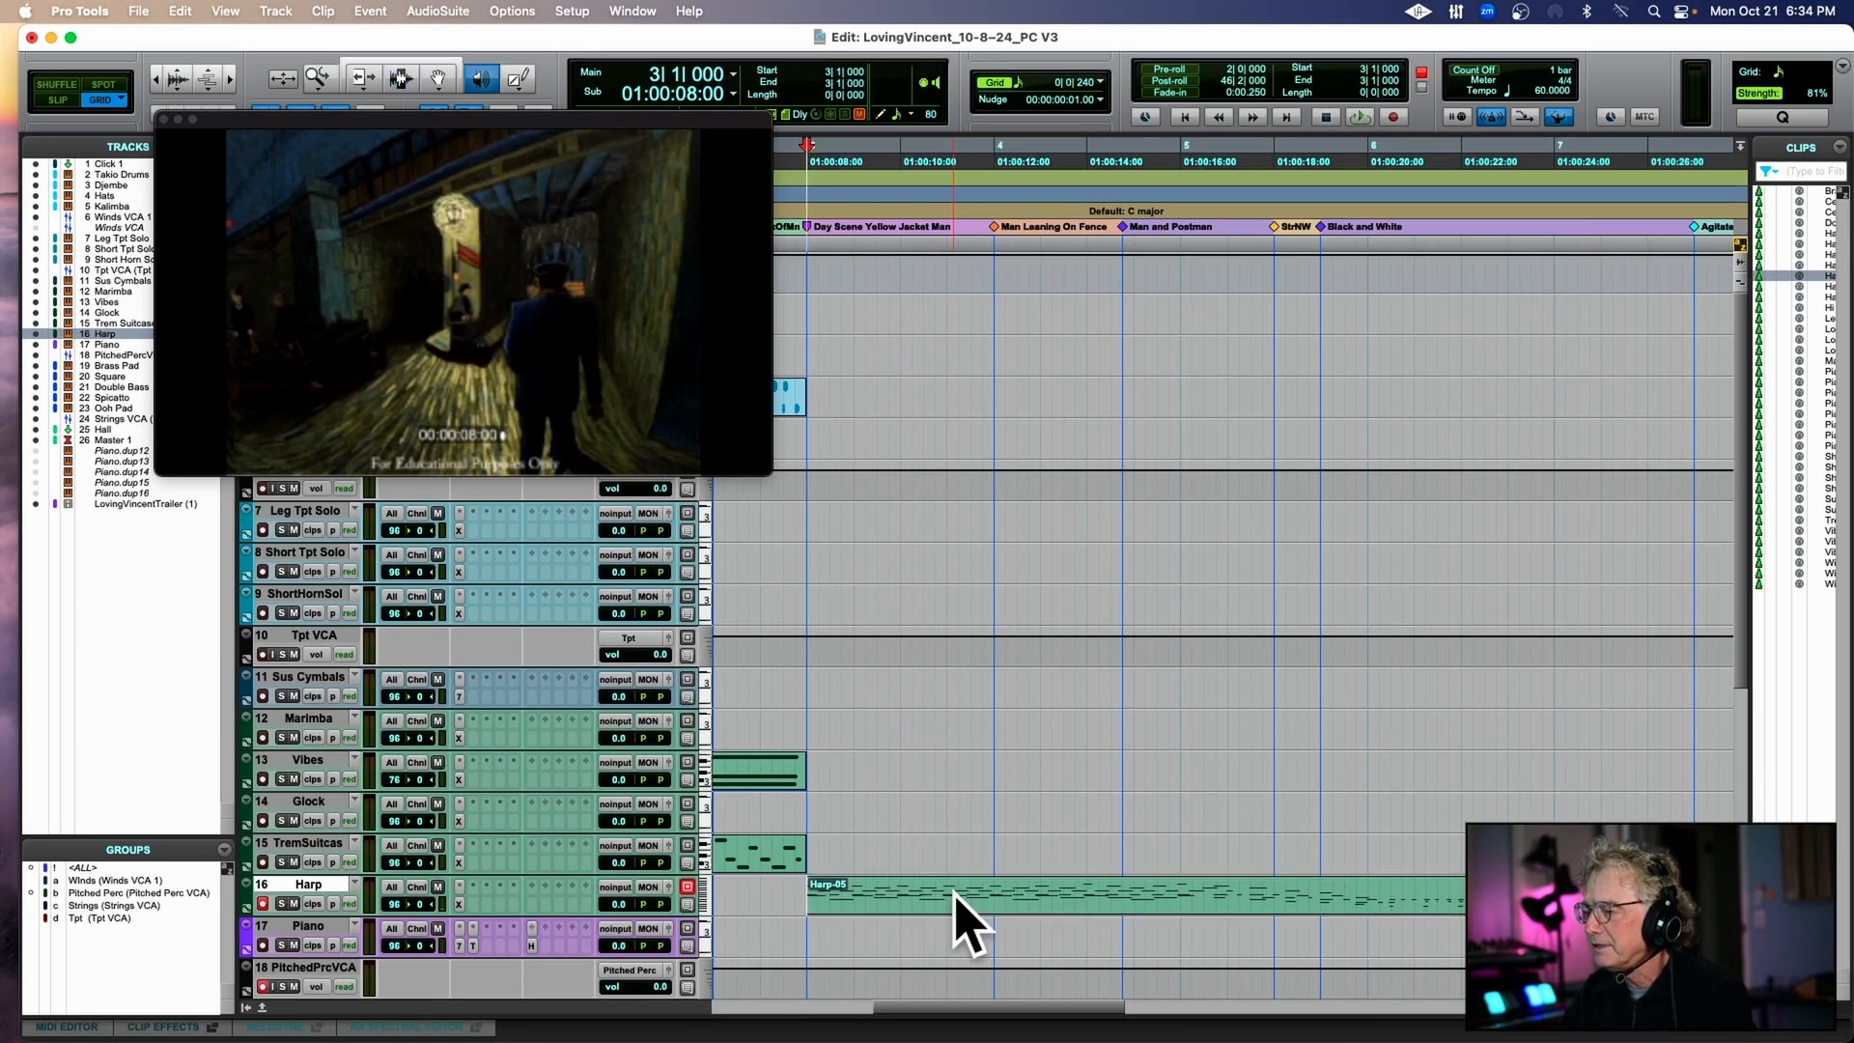
pyautogui.hotkey('alt', '0')
pyautogui.scroll(-1, 935, 772)
pyautogui.press('space')
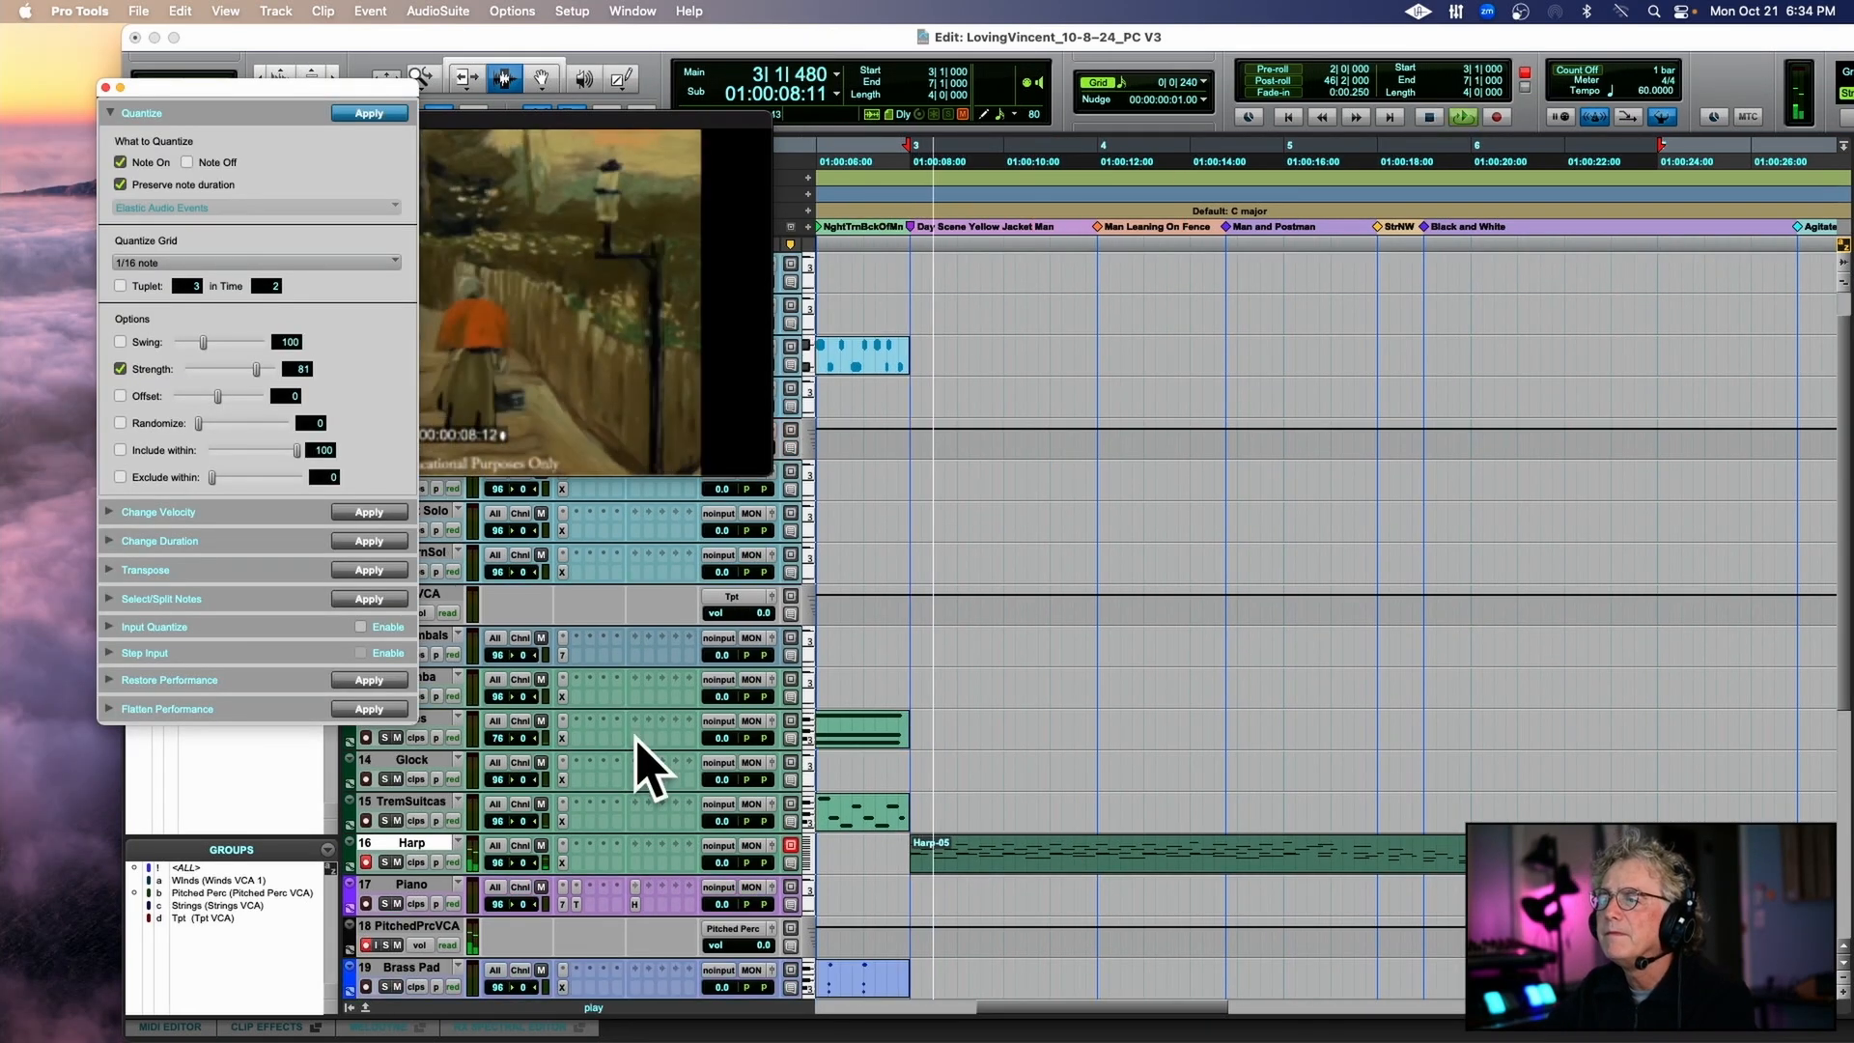
# Record-arm the Trem Suitcase track, close the Quantize window and record chords from bar 2 beat 3 until the end of bar 6.
pyautogui.click(367, 821)
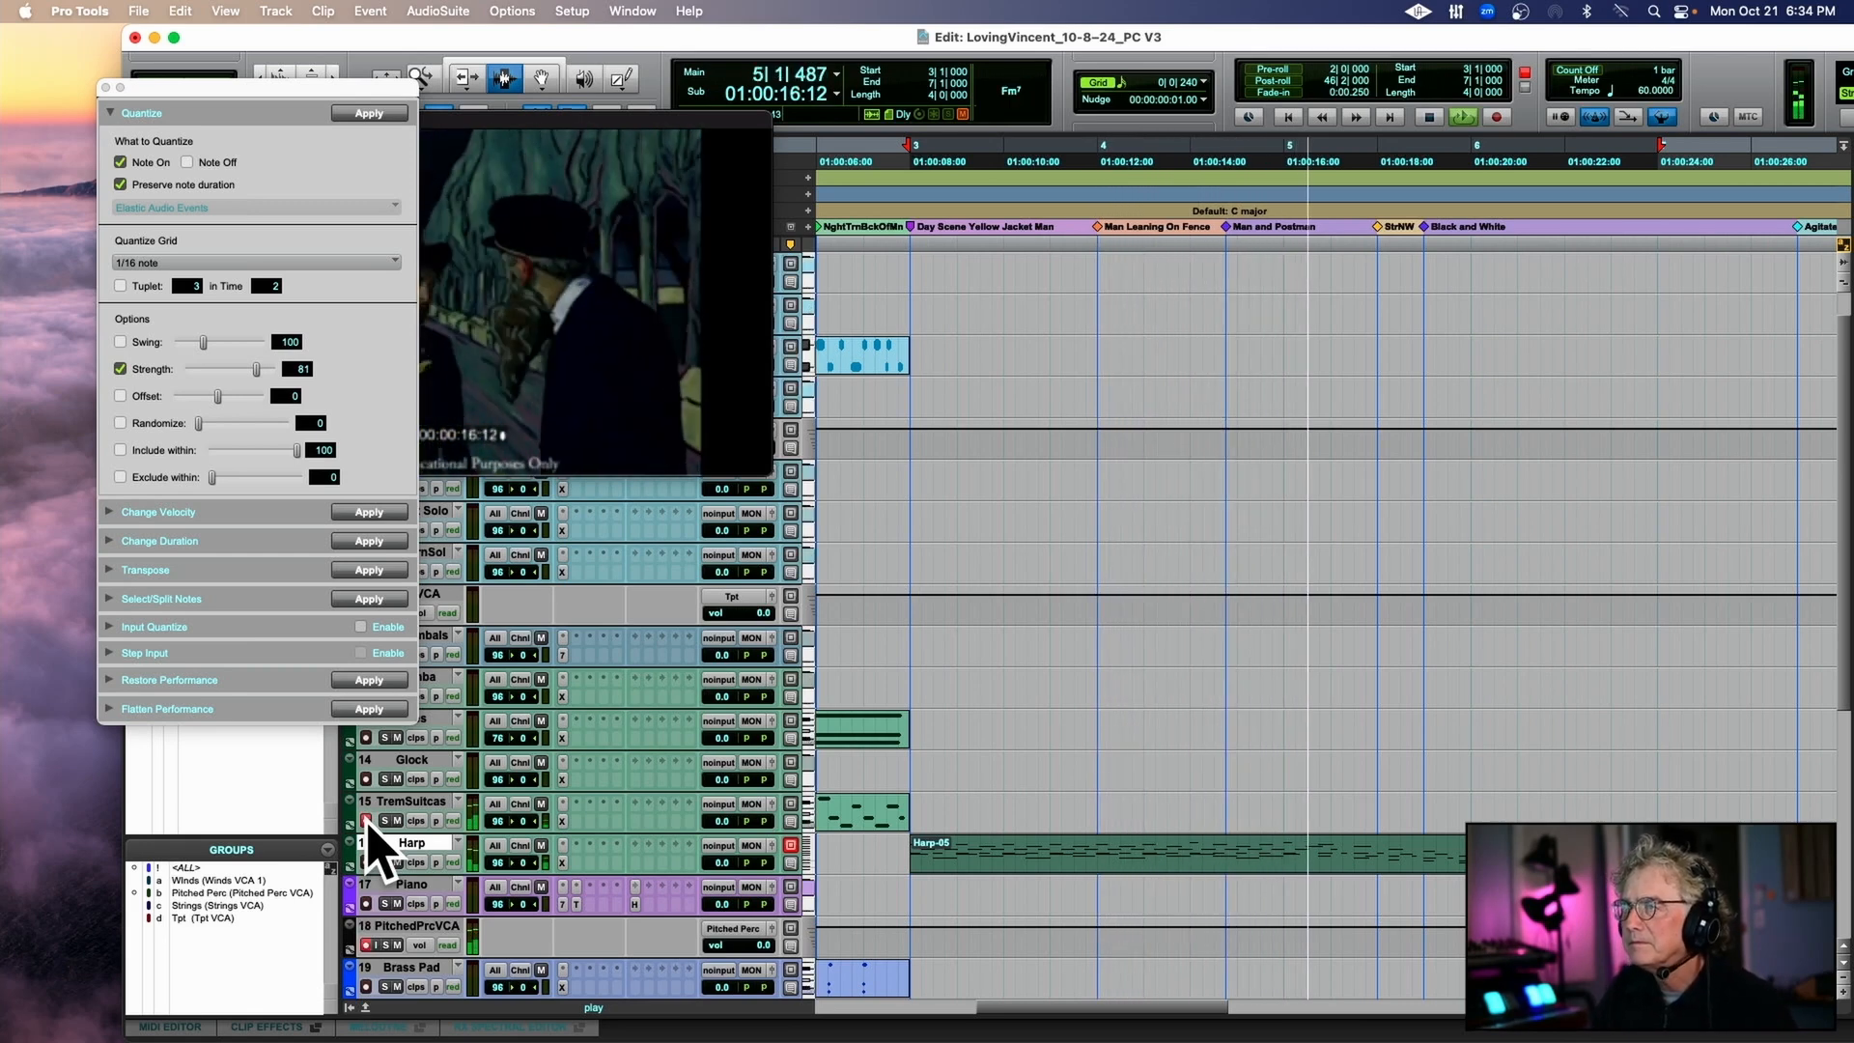
pyautogui.click(105, 88)
pyautogui.hscroll(-3, 922, 659)
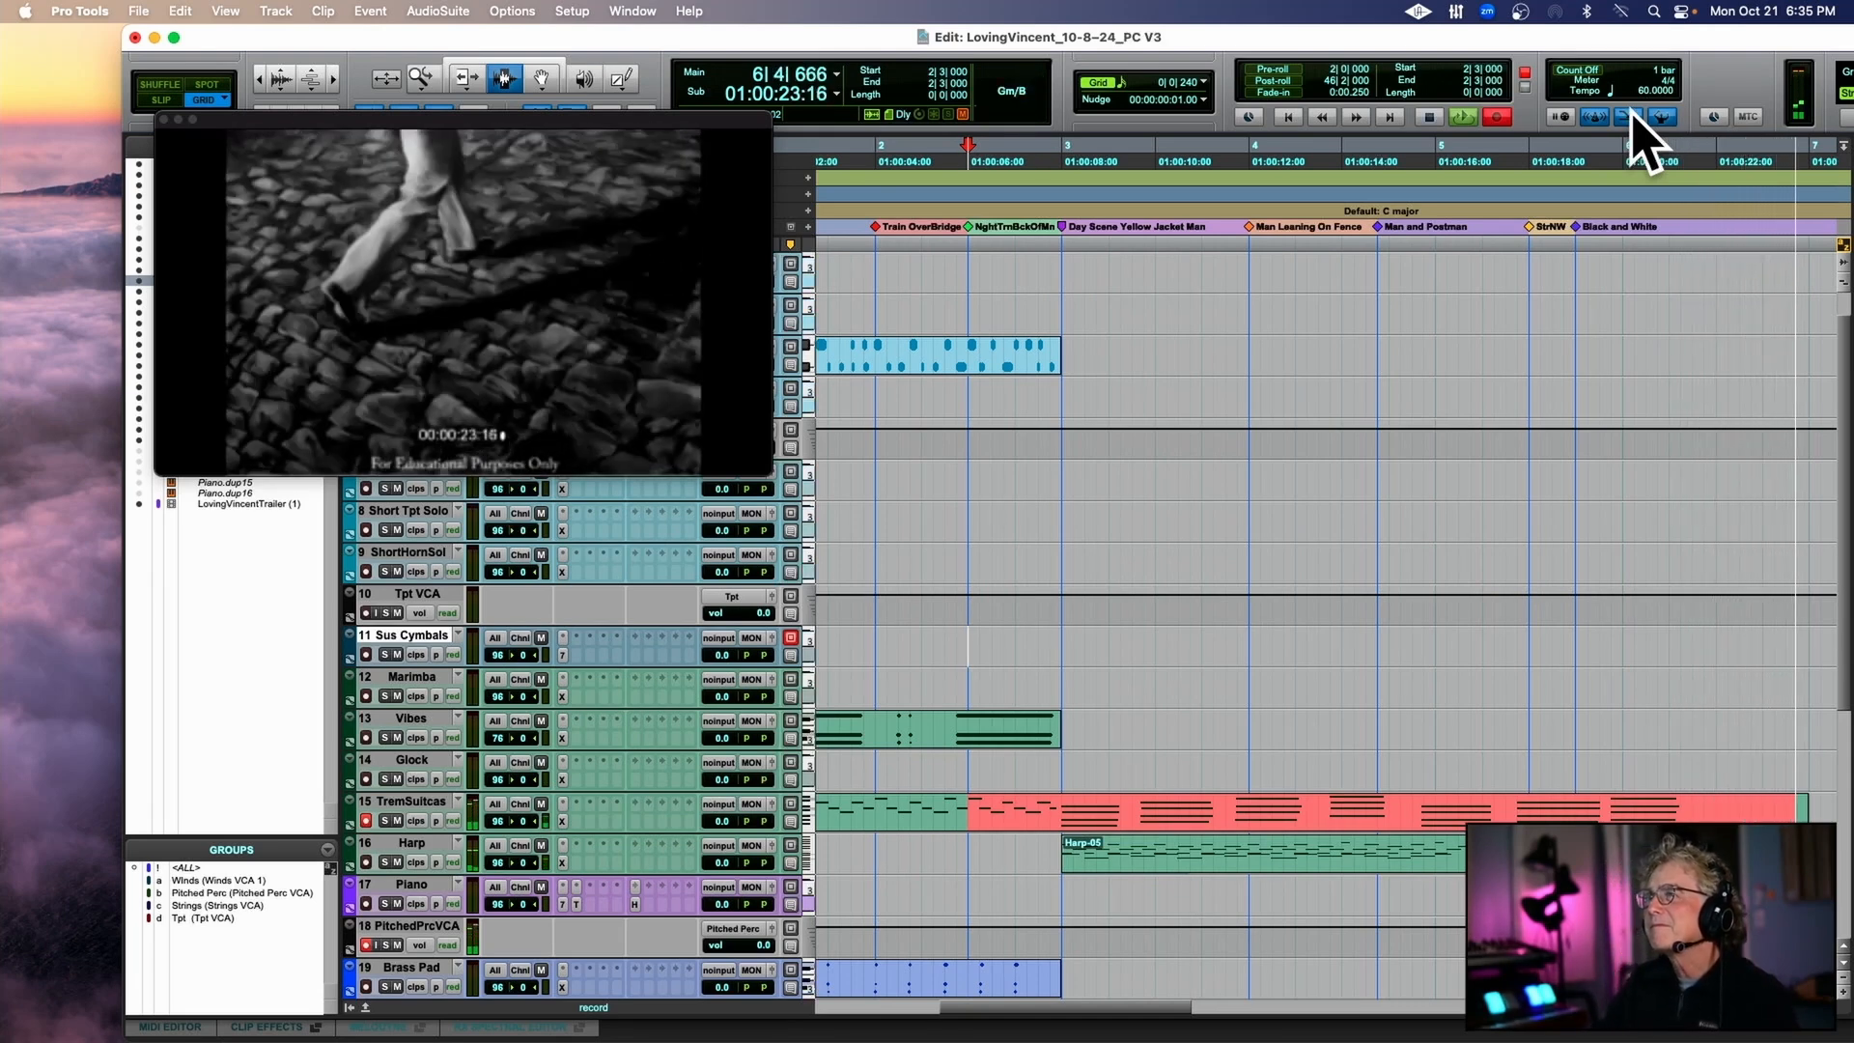
pyautogui.press('space')
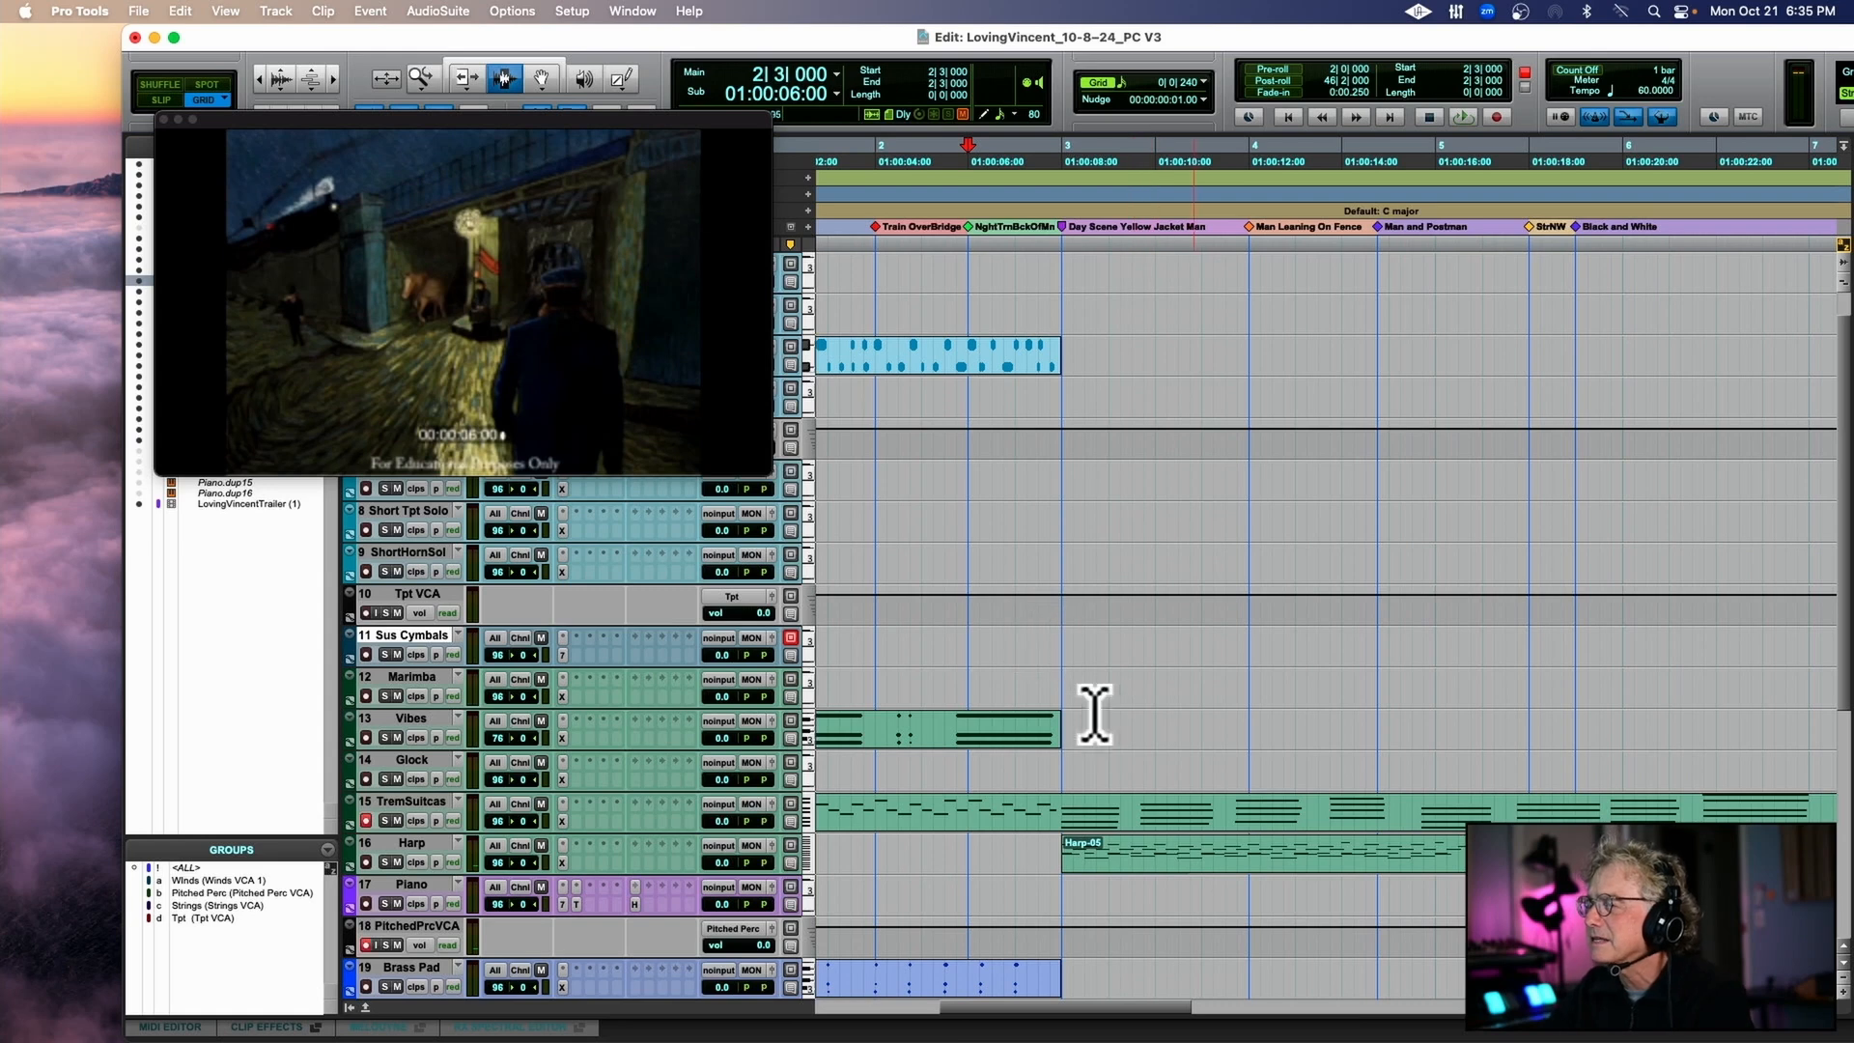
# Open the Trem Suitcase recording in the MIDI editor and show note velocity in its automation lane.
pyautogui.click(544, 77)
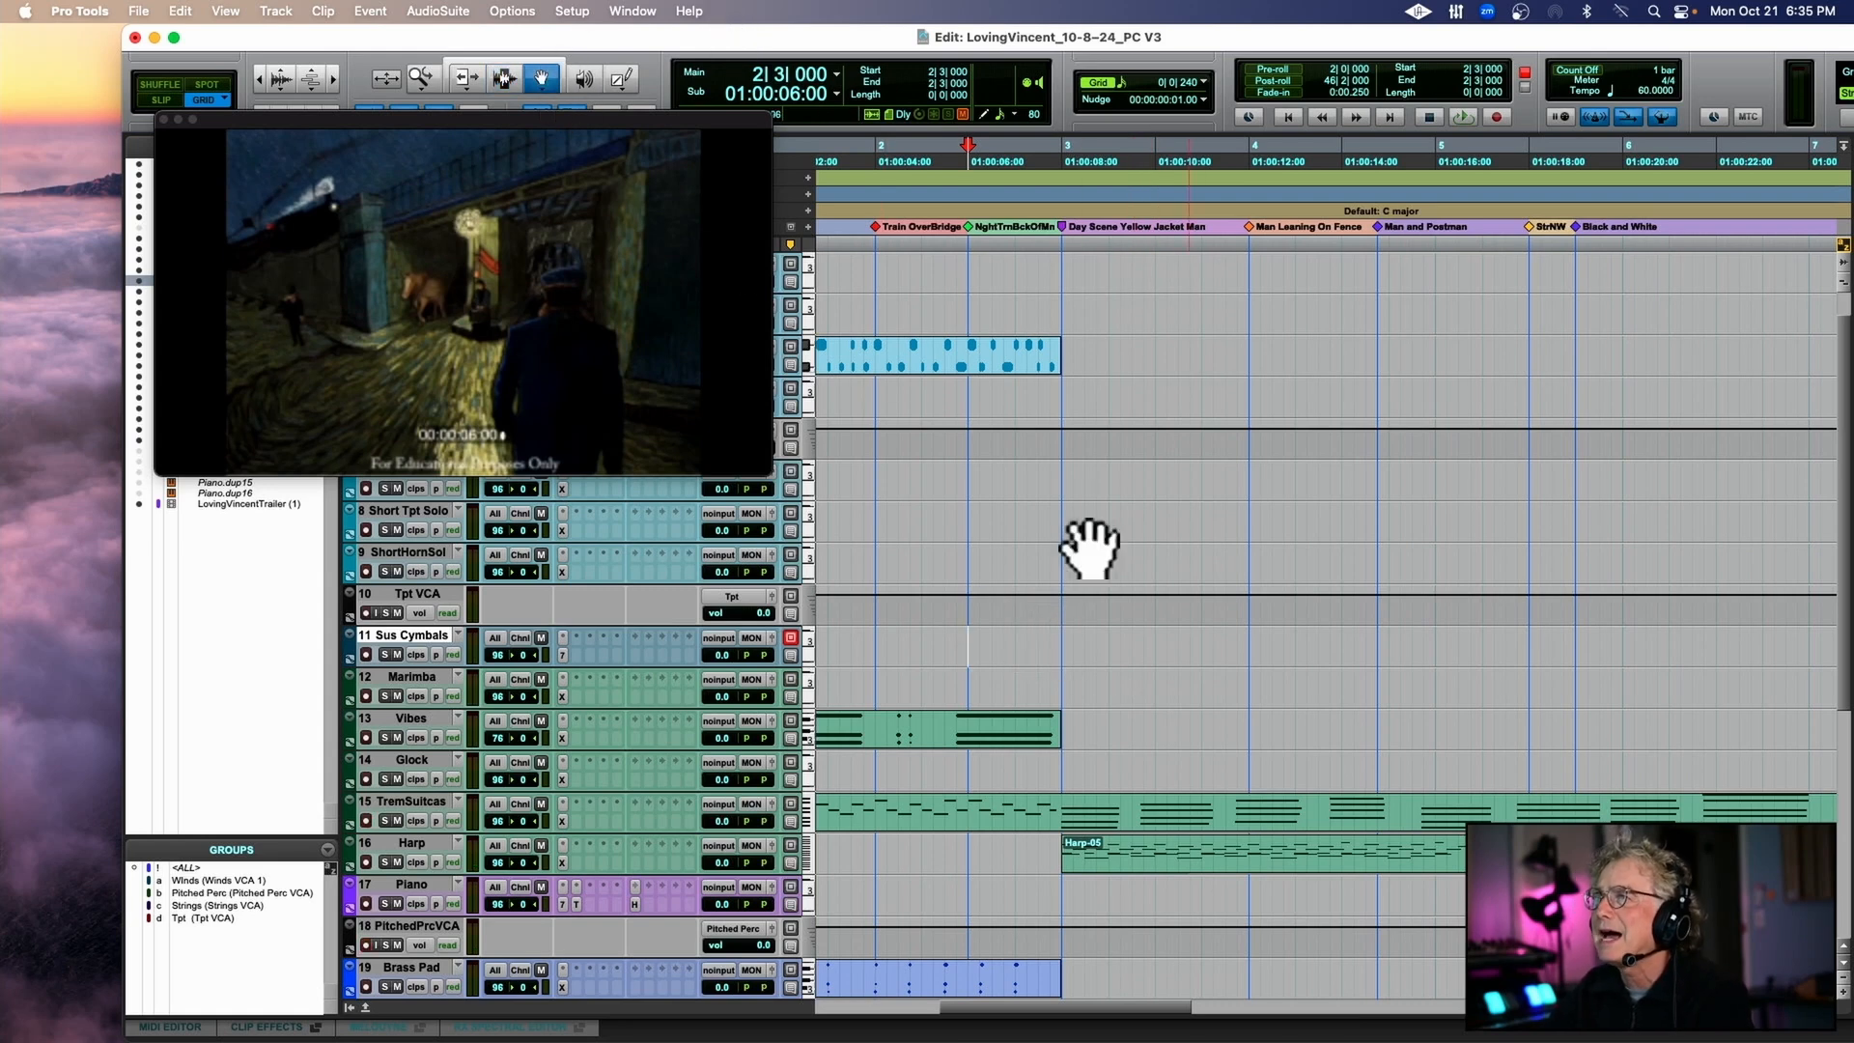
pyautogui.doubleClick(1167, 821)
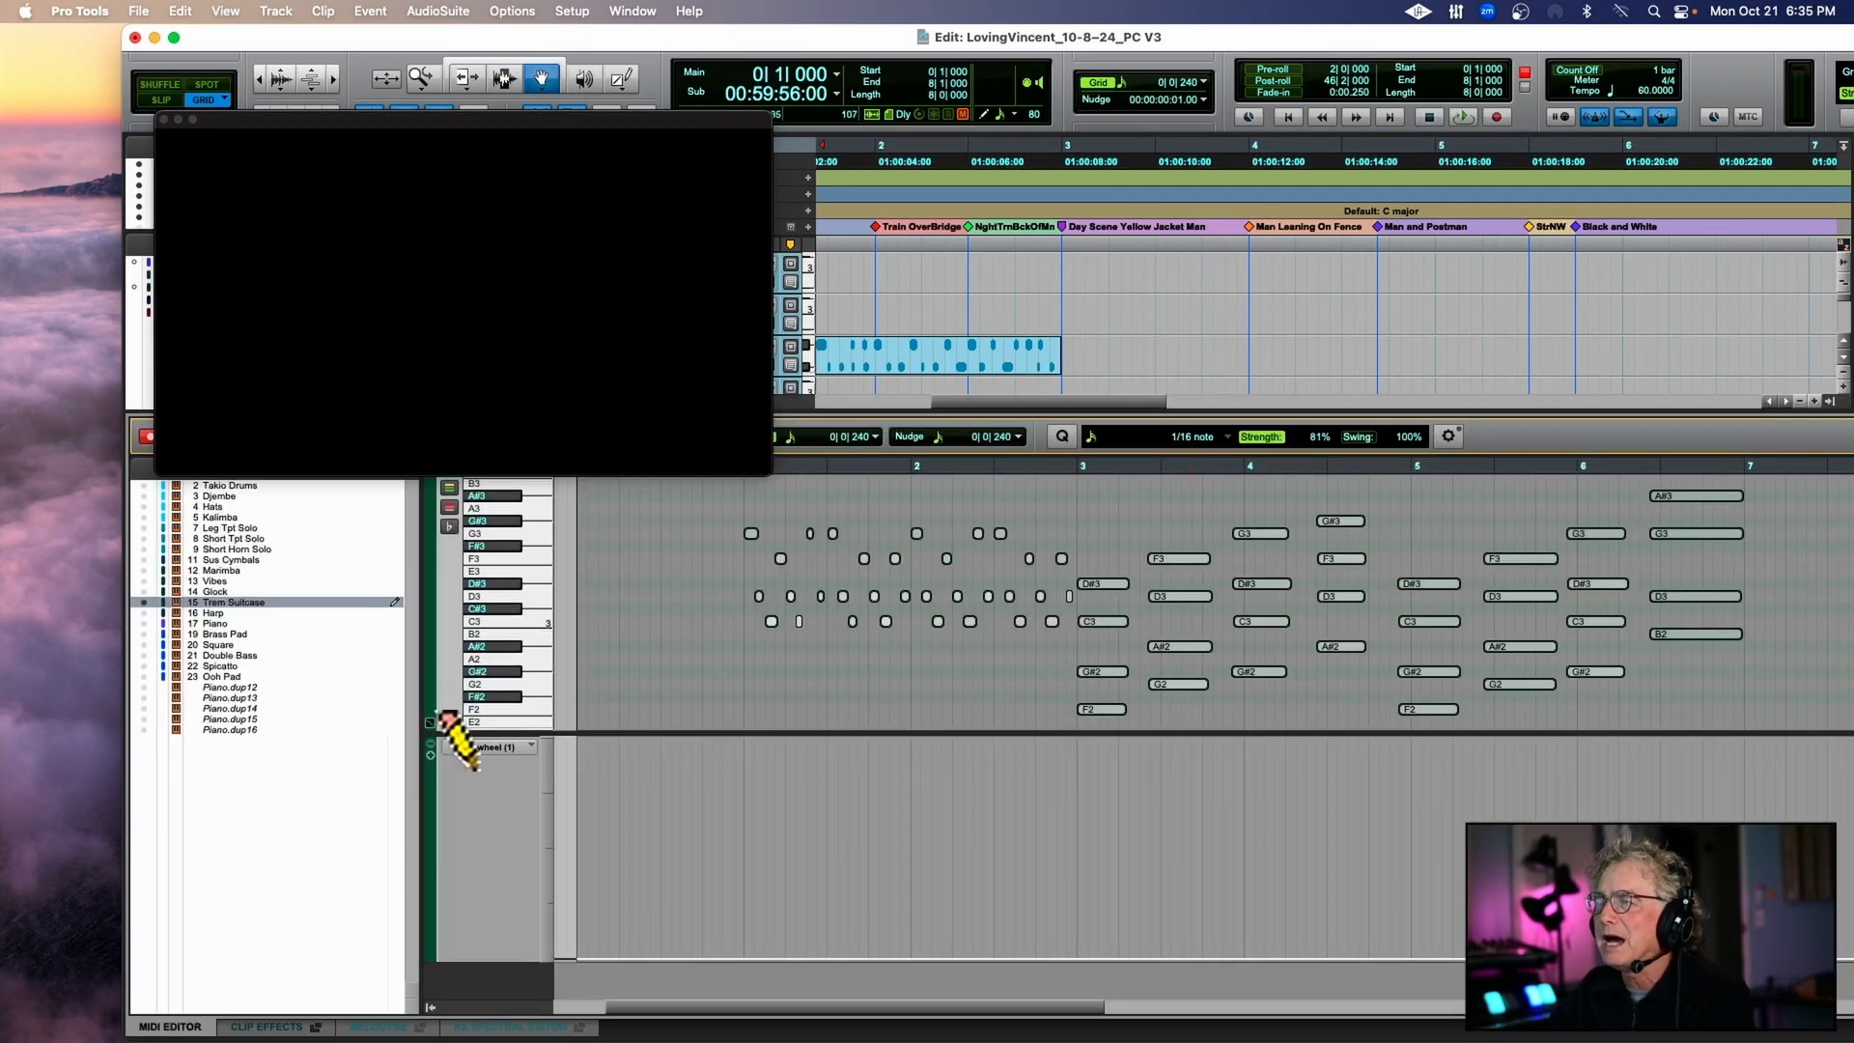
pyautogui.click(488, 747)
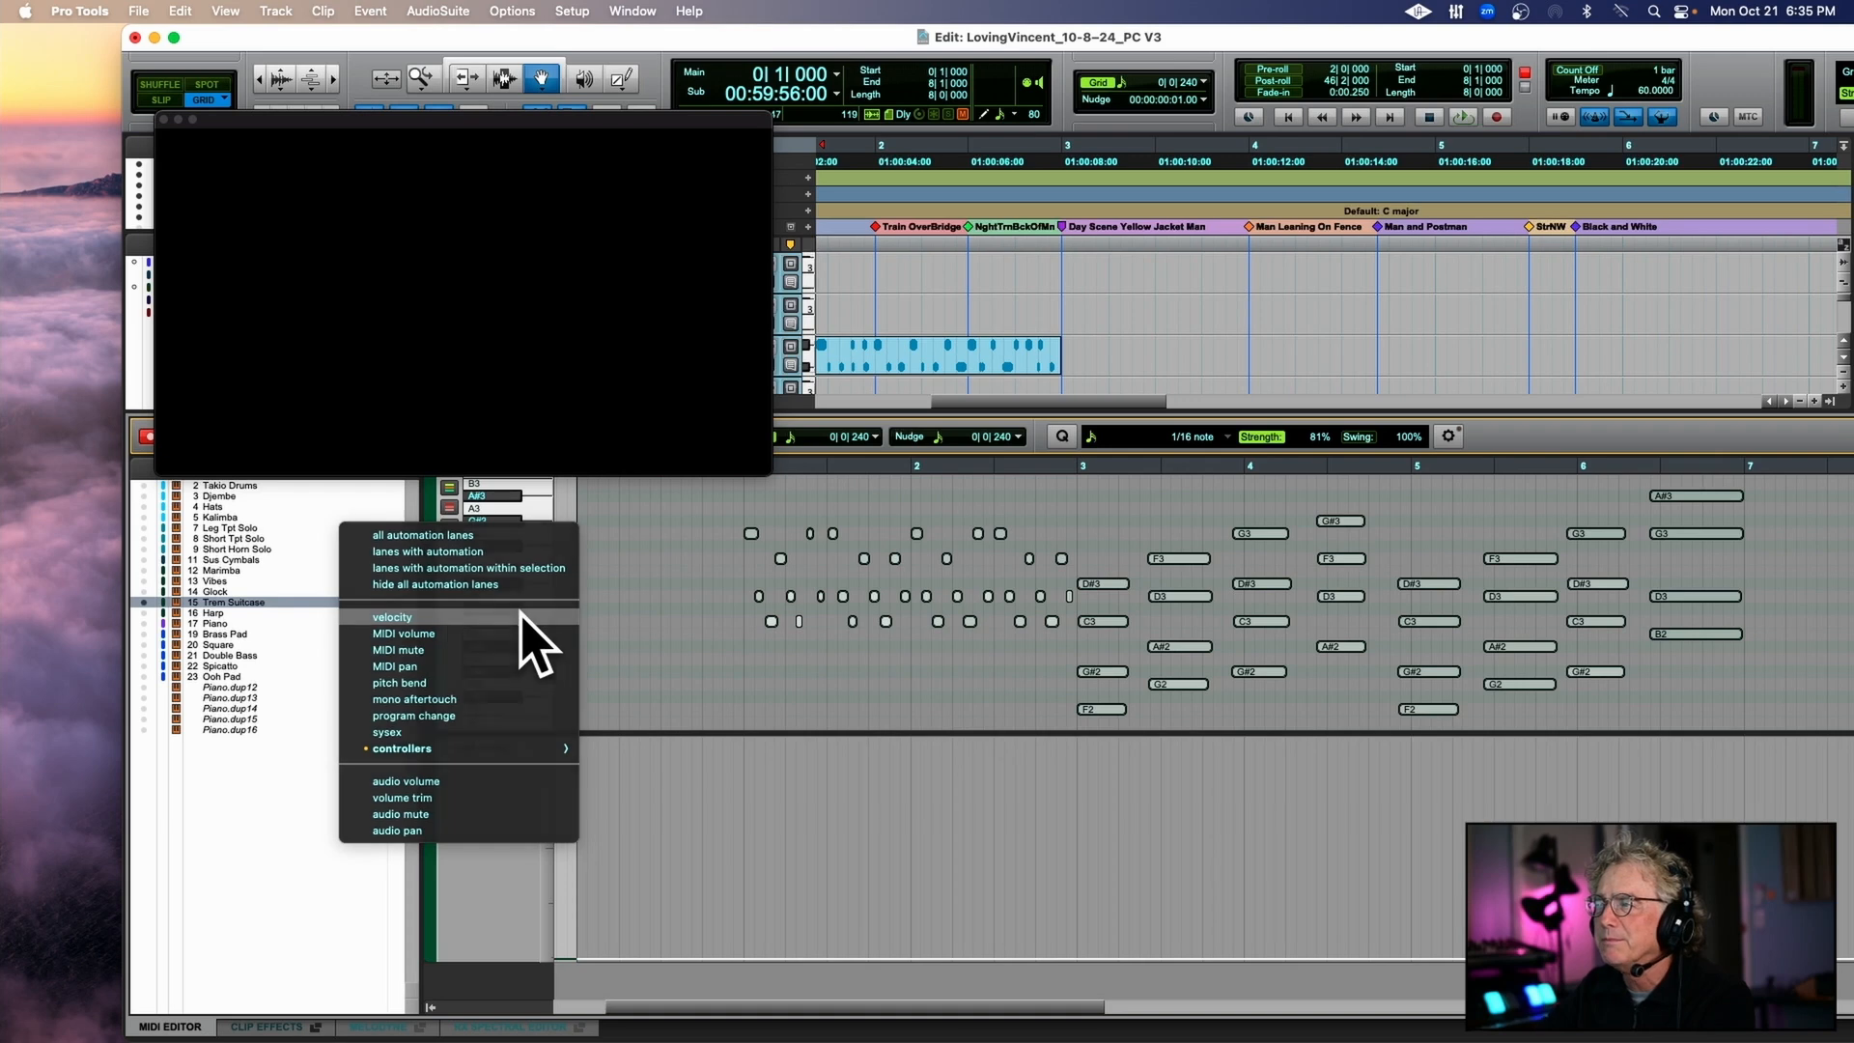
pyautogui.click(530, 641)
# Move the video window clear of the editor and lower the velocities of the Trem Suitcase chords from bar 3 to bar 7.
pyautogui.moveTo(1073, 476); pyautogui.dragTo(1808, 488)
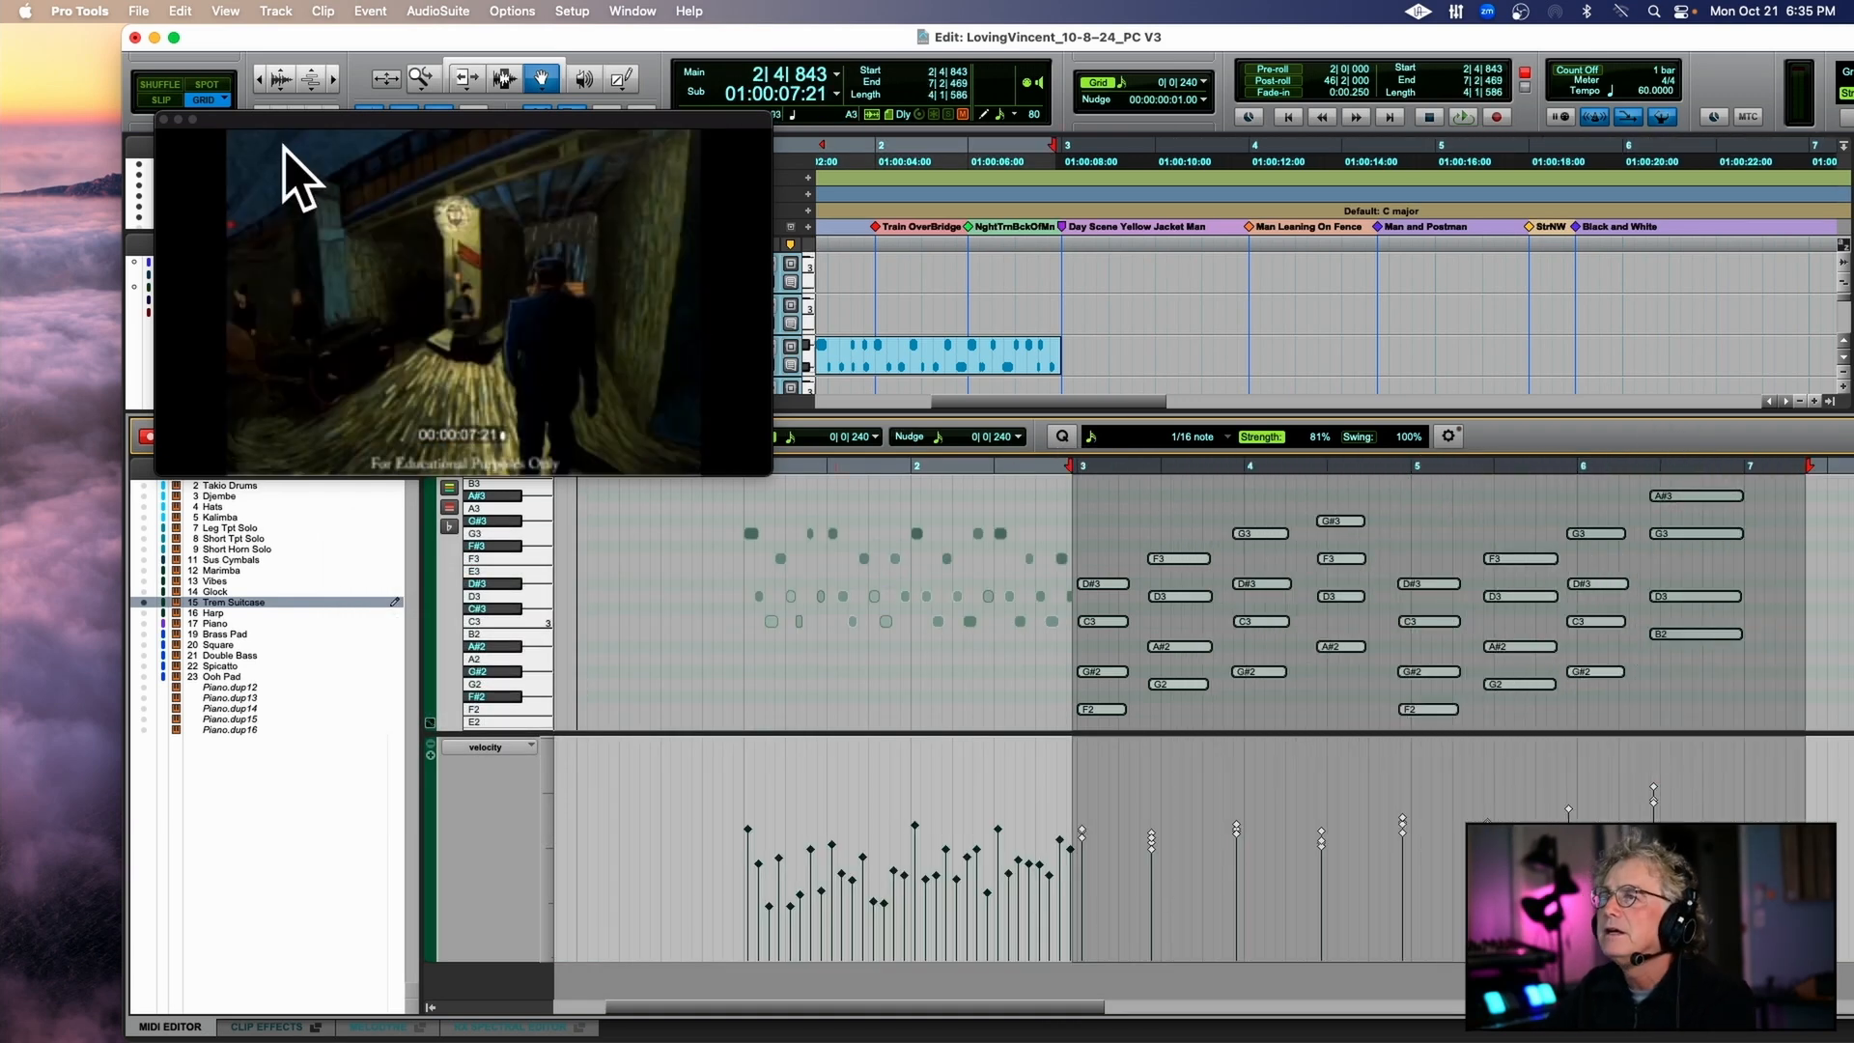
pyautogui.moveTo(253, 154); pyautogui.dragTo(1106, 76)
pyautogui.moveTo(1236, 829); pyautogui.dragTo(1236, 881)
# Play the Trem Suitcase chords twice from 2|4|554 to check their softened velocities against picture.
pyautogui.click(1061, 468)
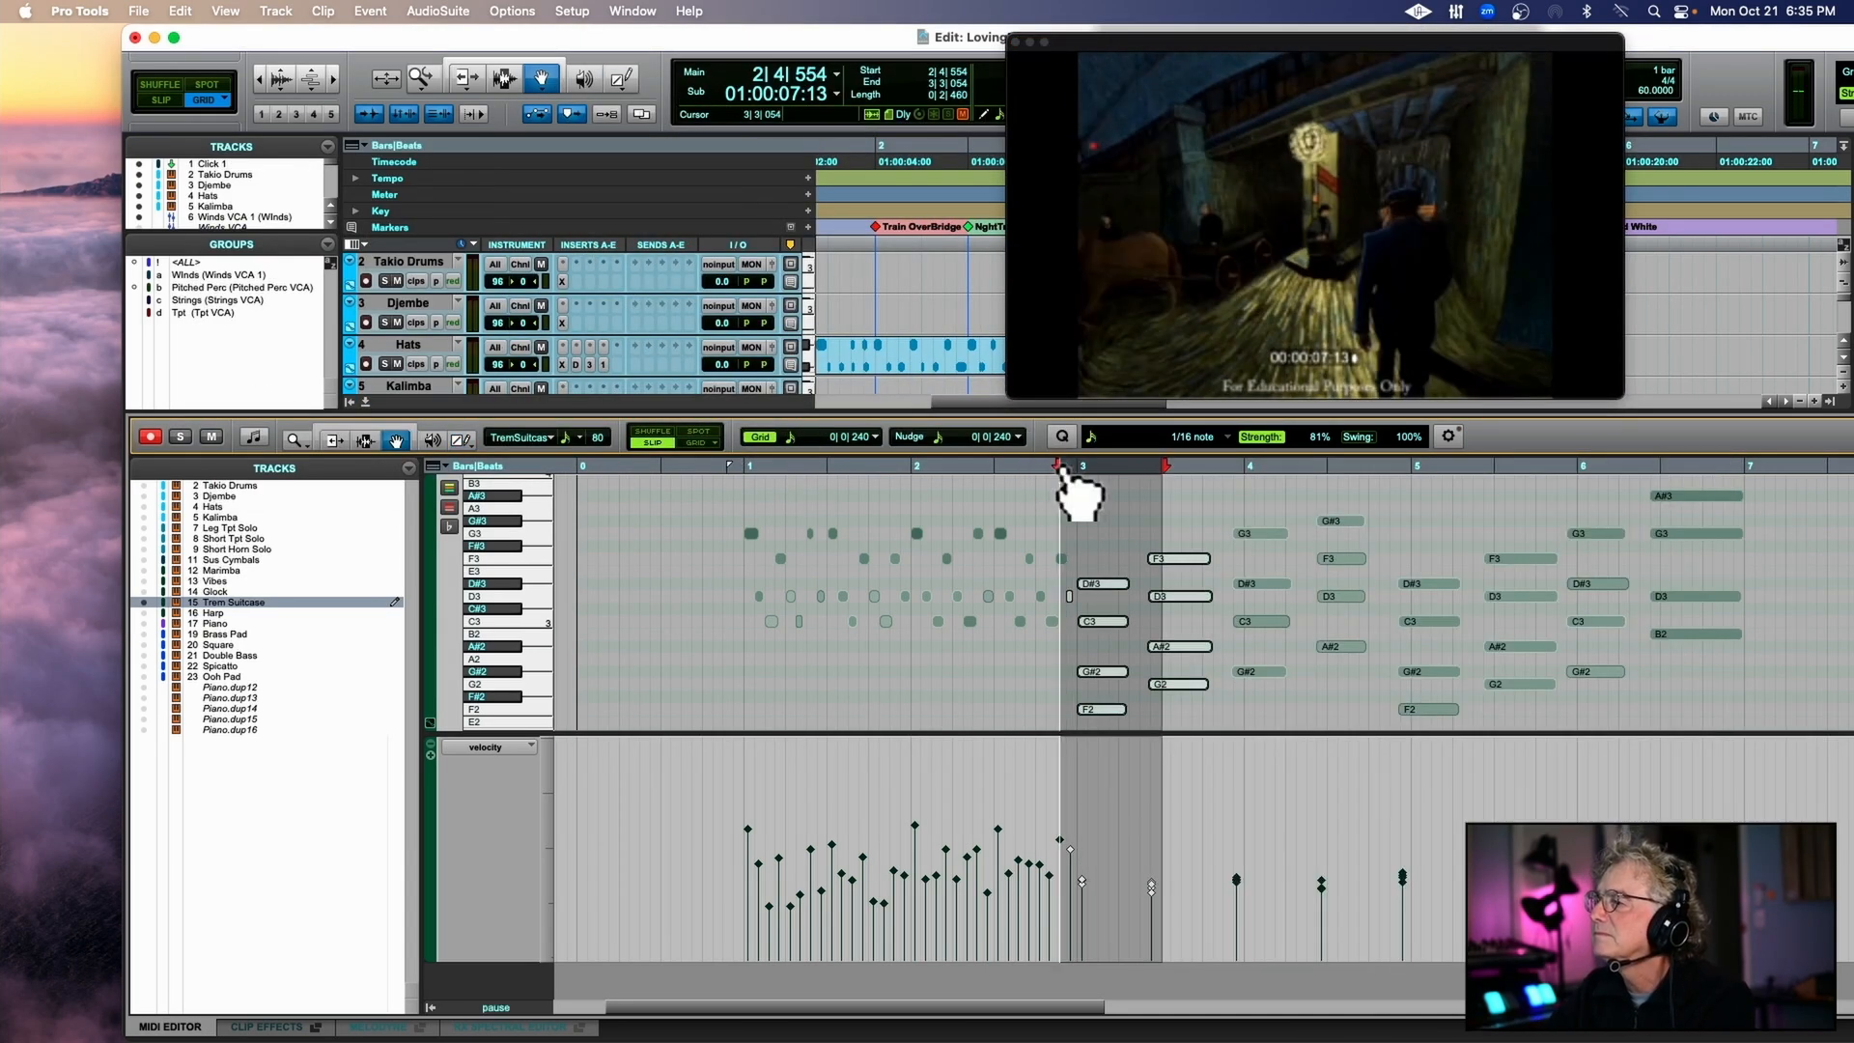
pyautogui.press('space')
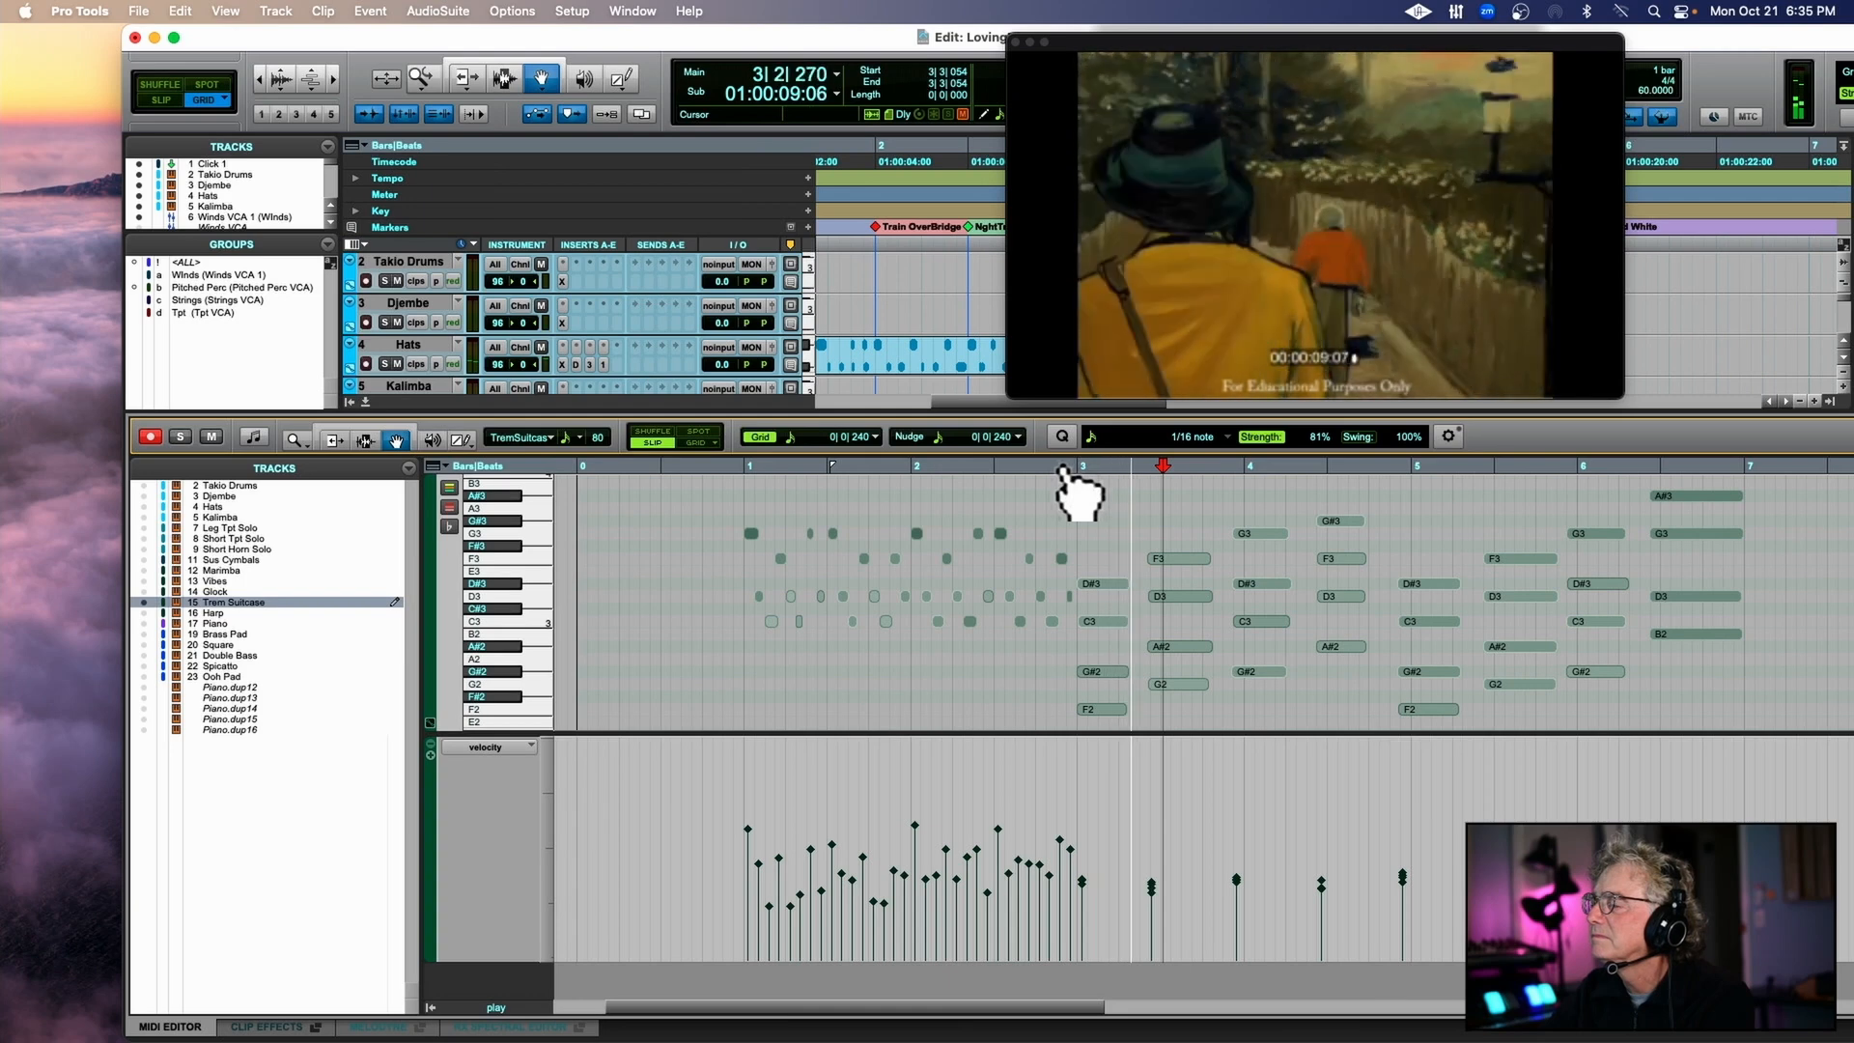
pyautogui.press('space')
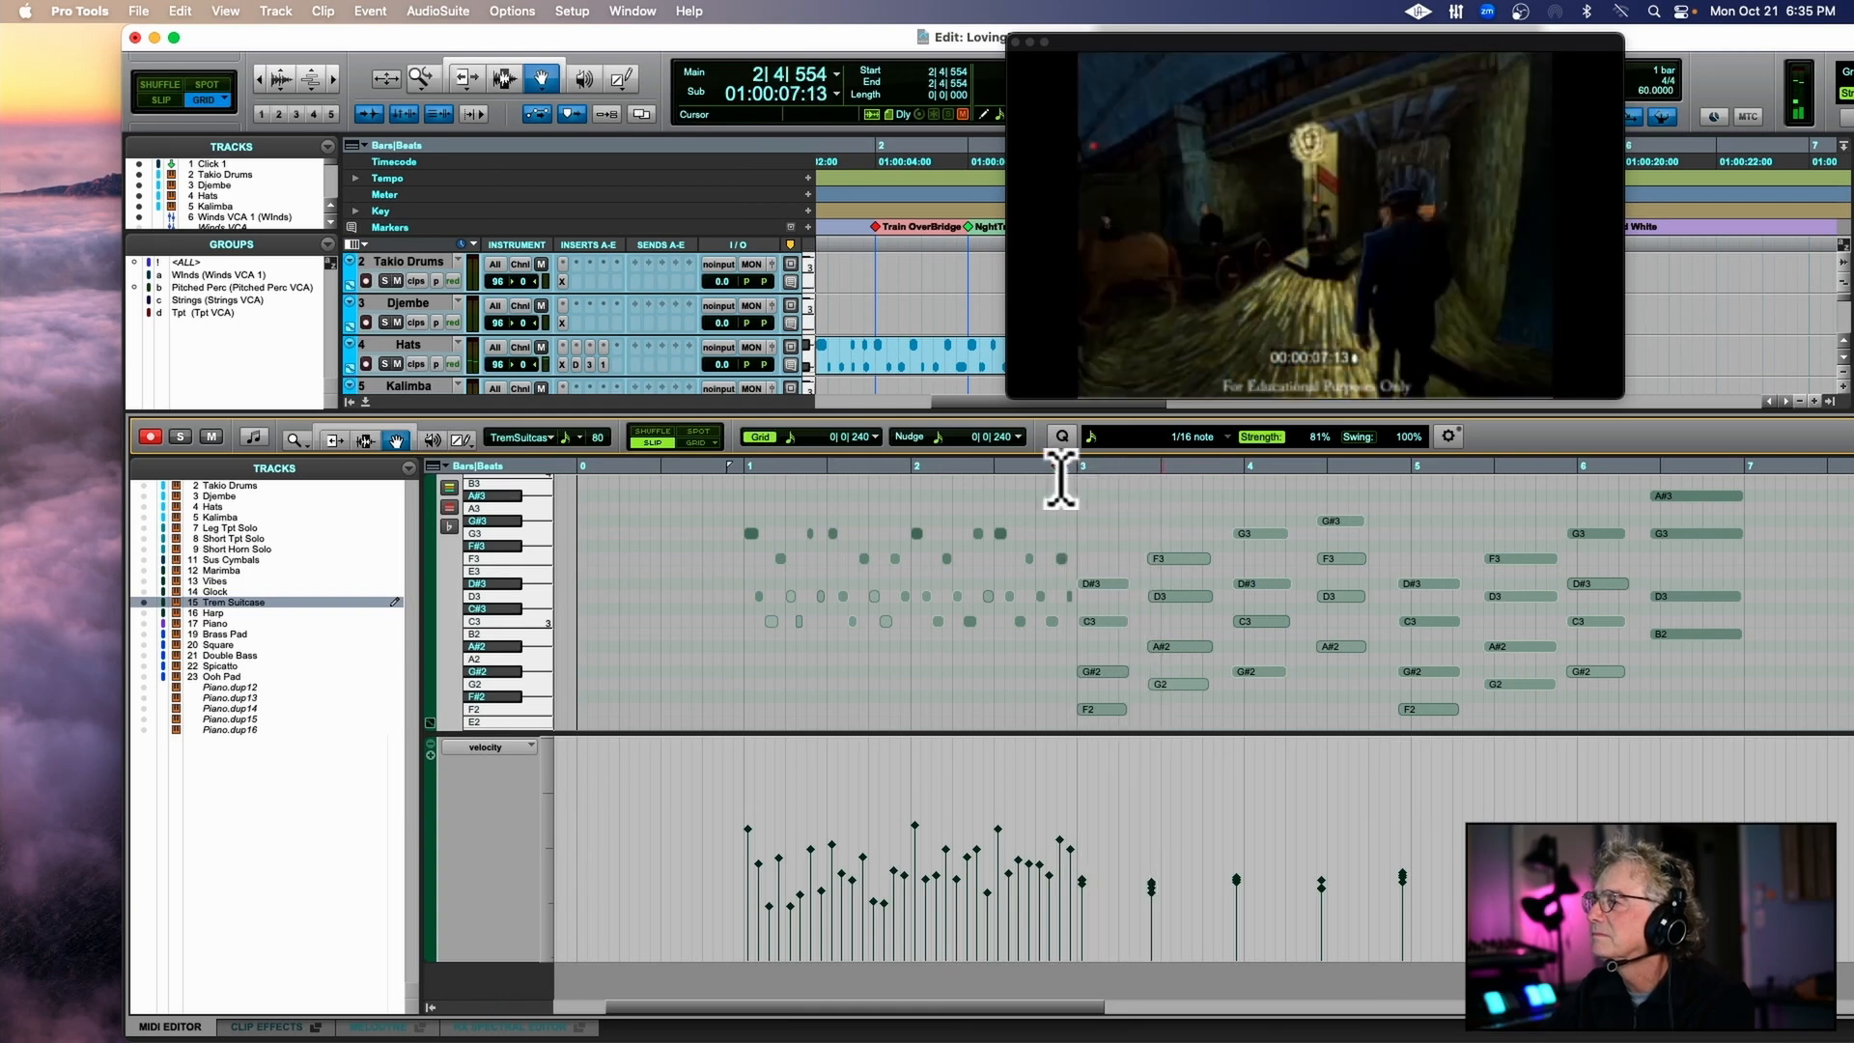
pyautogui.press('space')
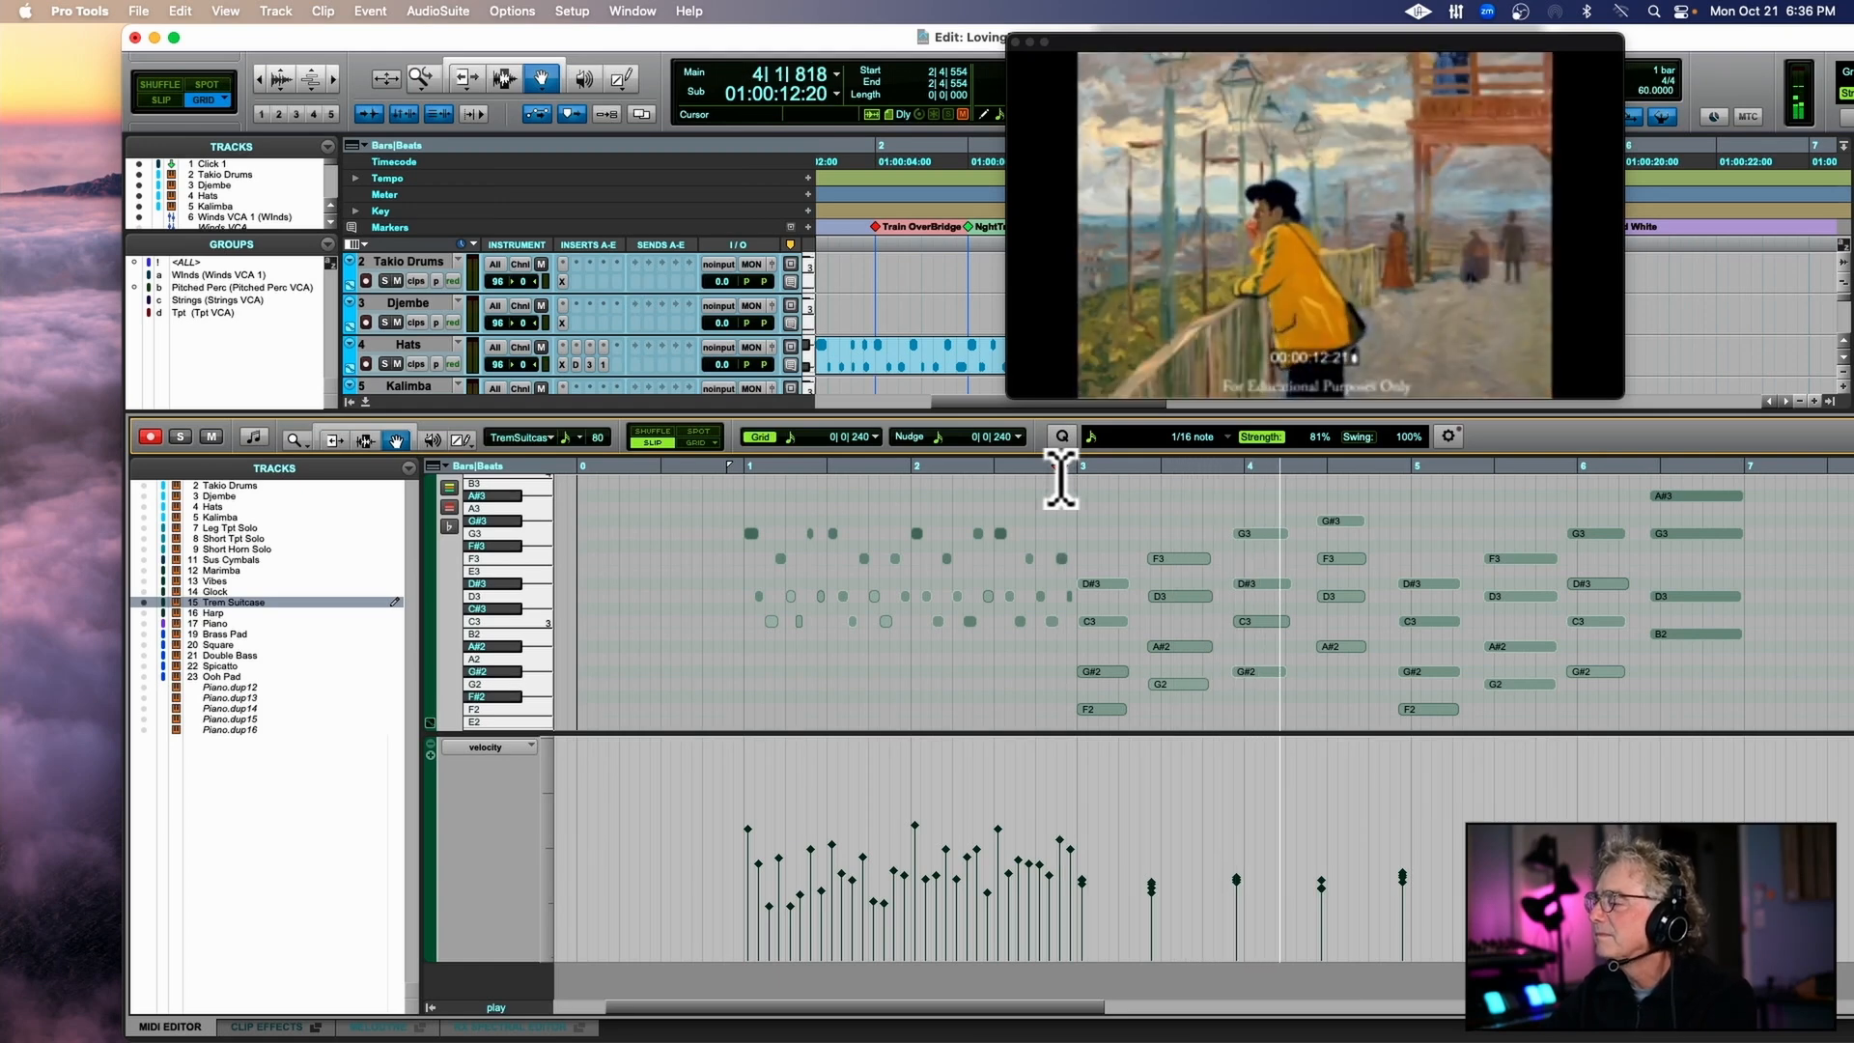
pyautogui.press('space')
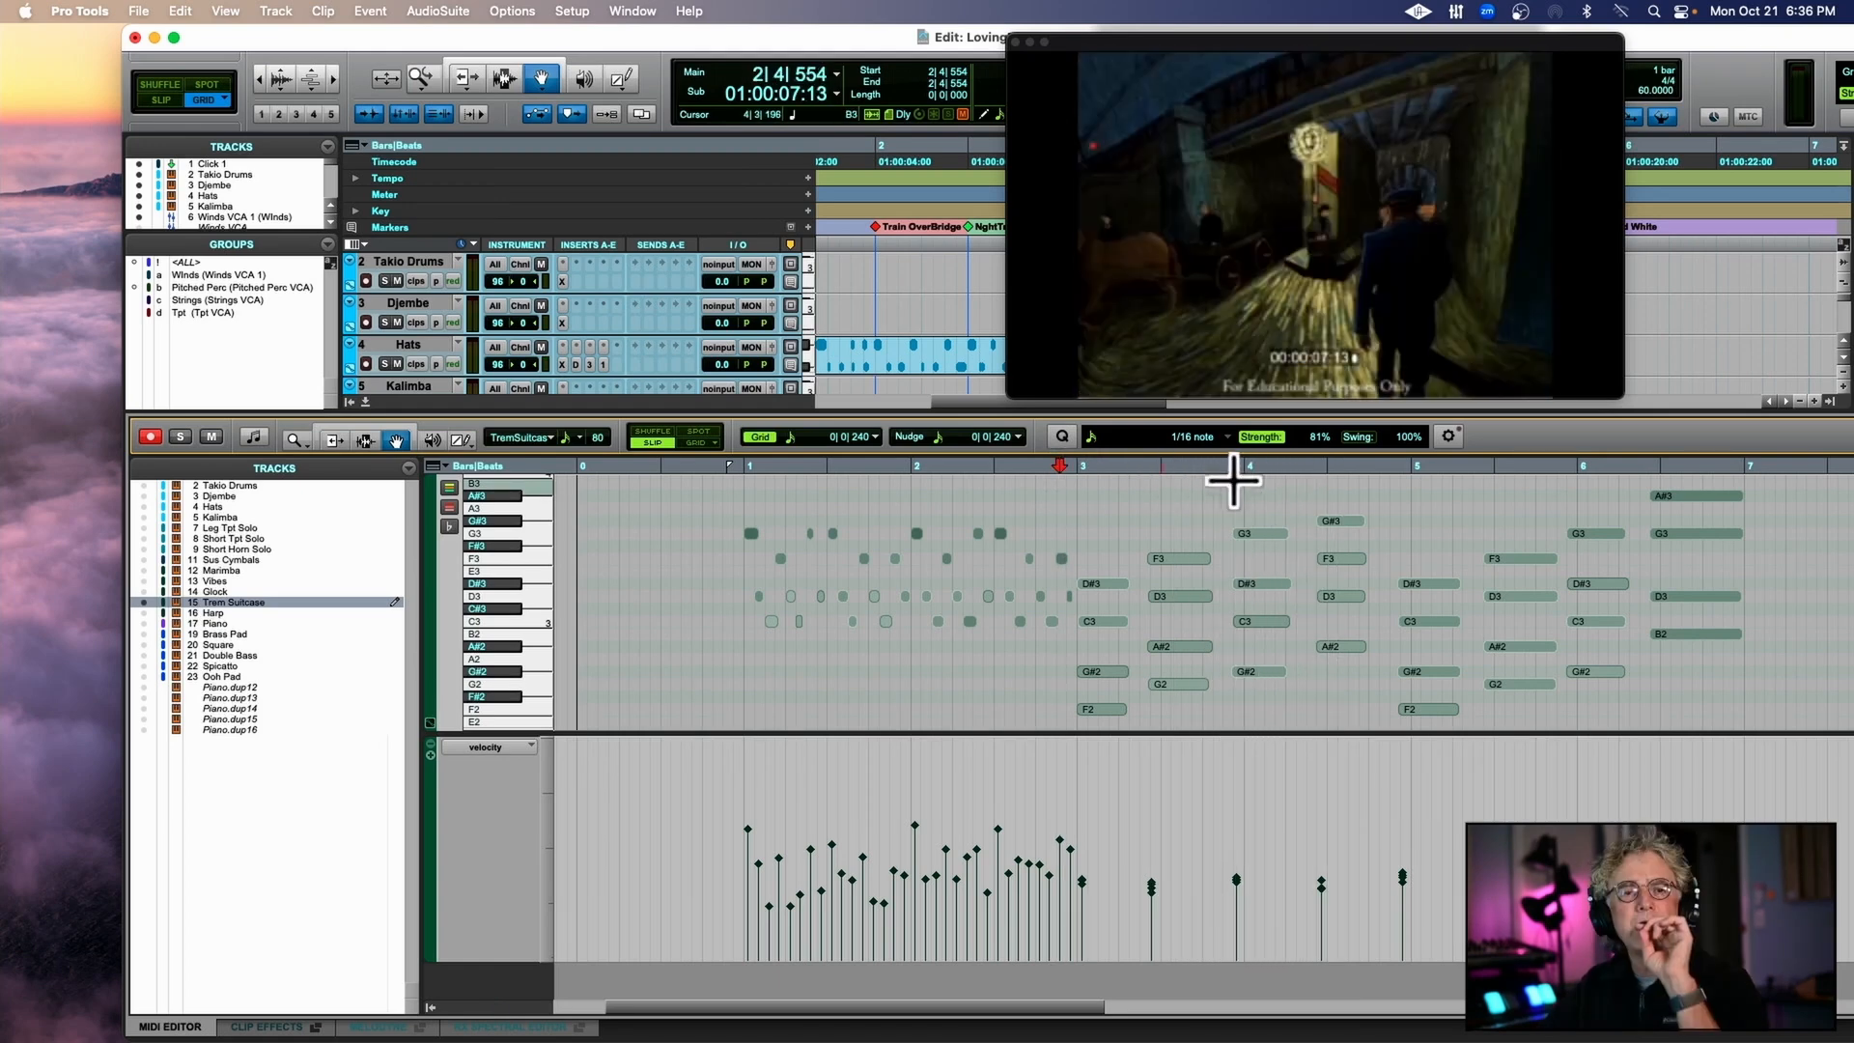
# Zoom in around bar 3 and play the Trem Suitcase chords from 2|4|921.
pyautogui.press('super+bracketright')
pyautogui.press('super+bracketright')
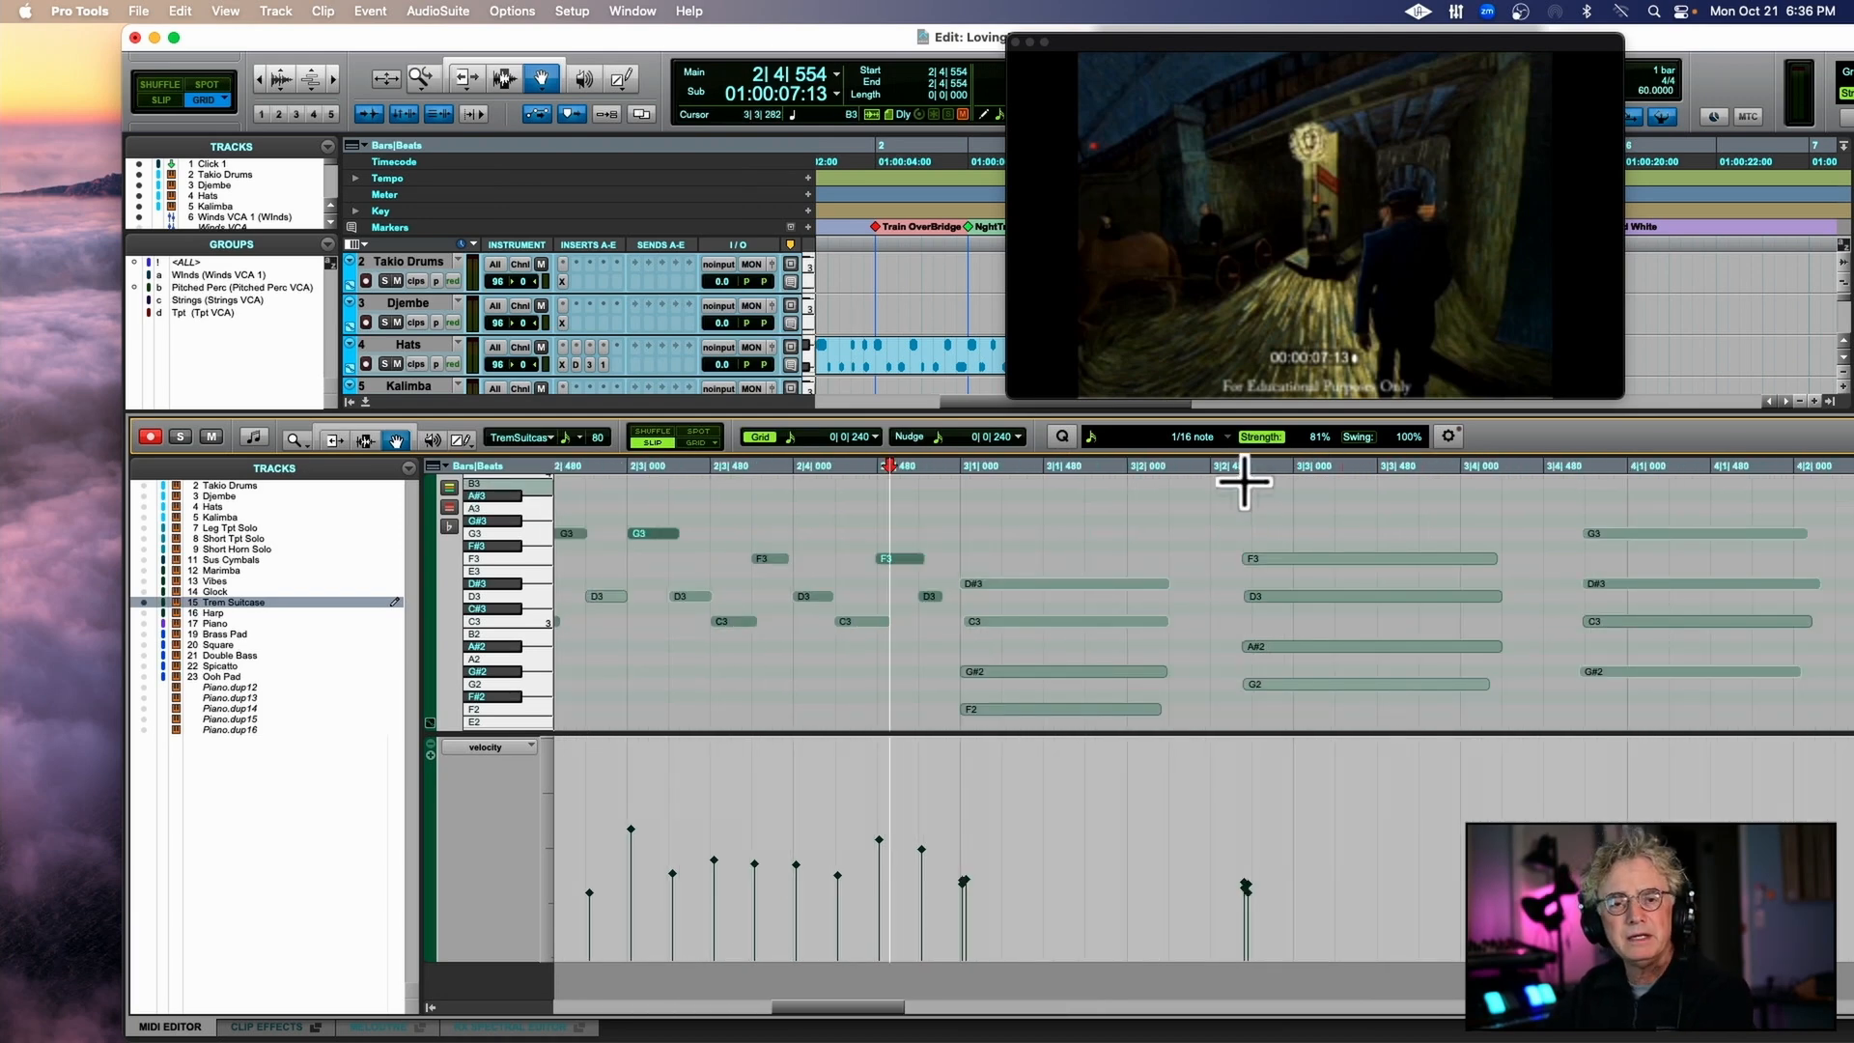
pyautogui.click(954, 476)
pyautogui.press('space')
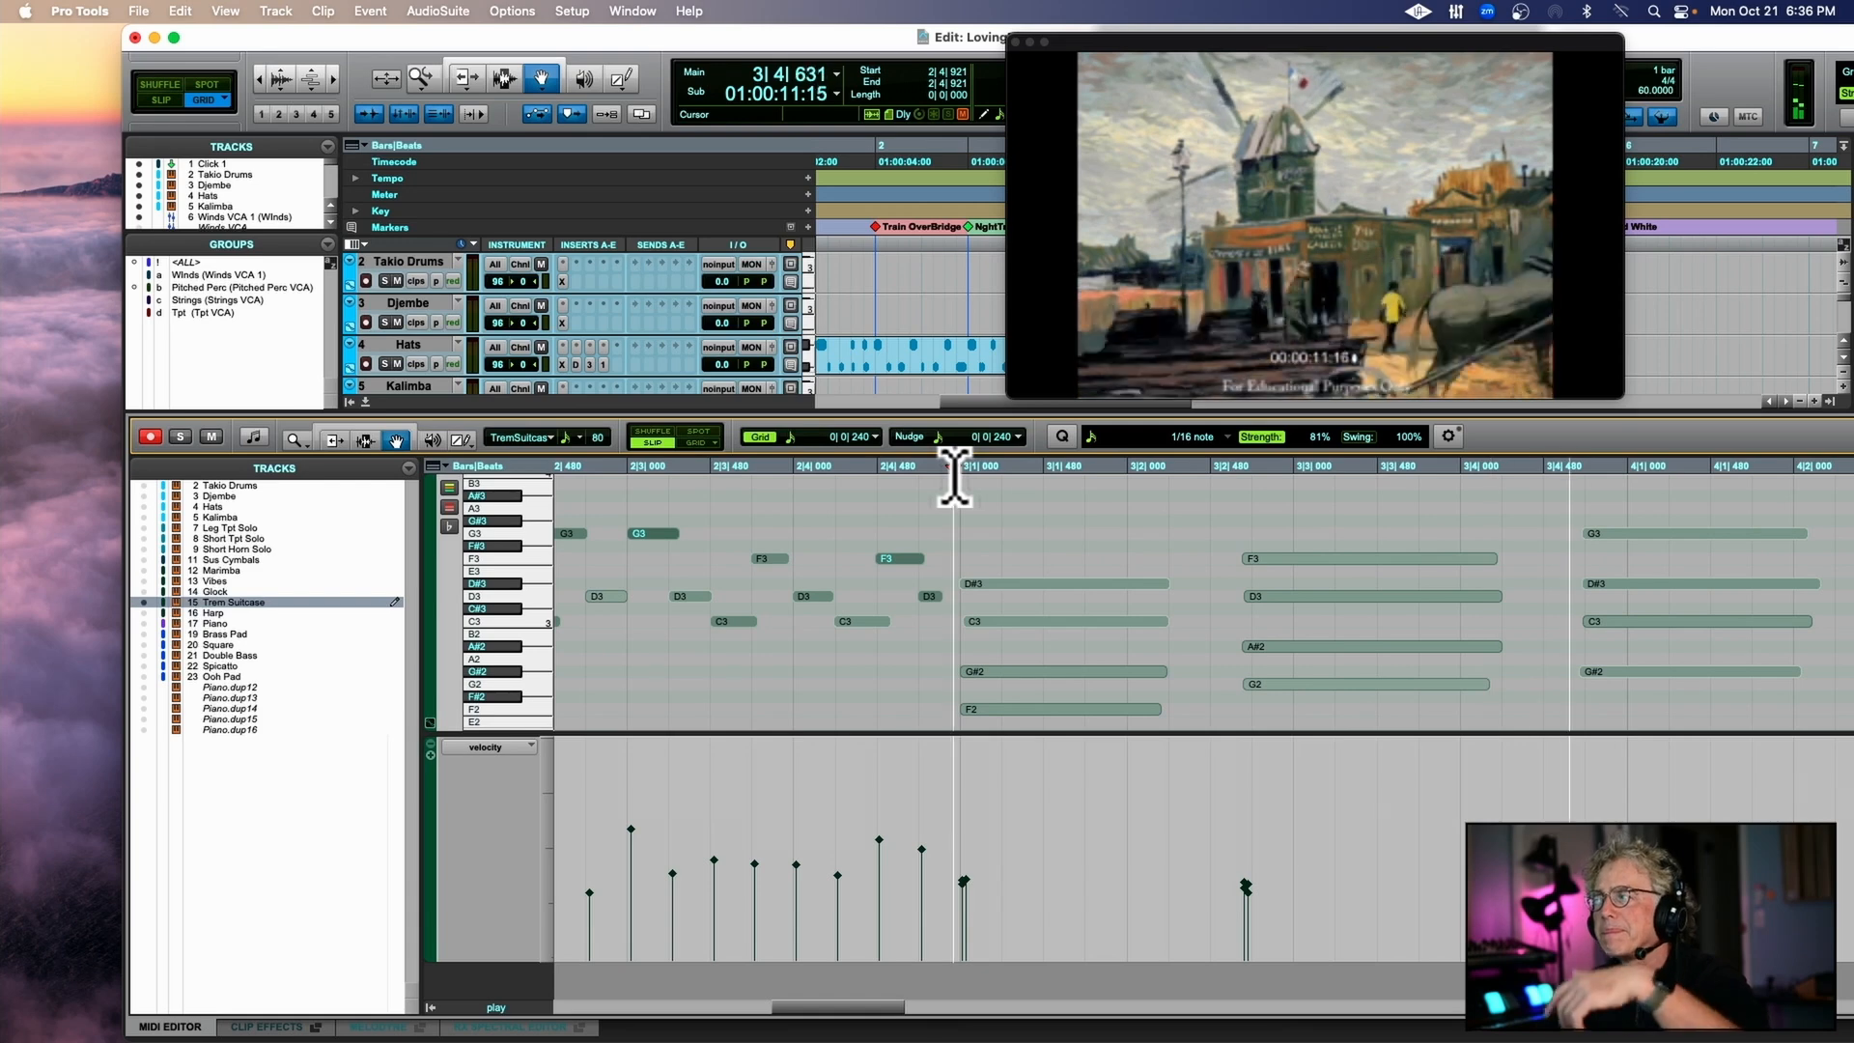
# Close the MIDI editor, record-arm the Marimba track and try to record its part from 2|4|921.
pyautogui.click(365, 402)
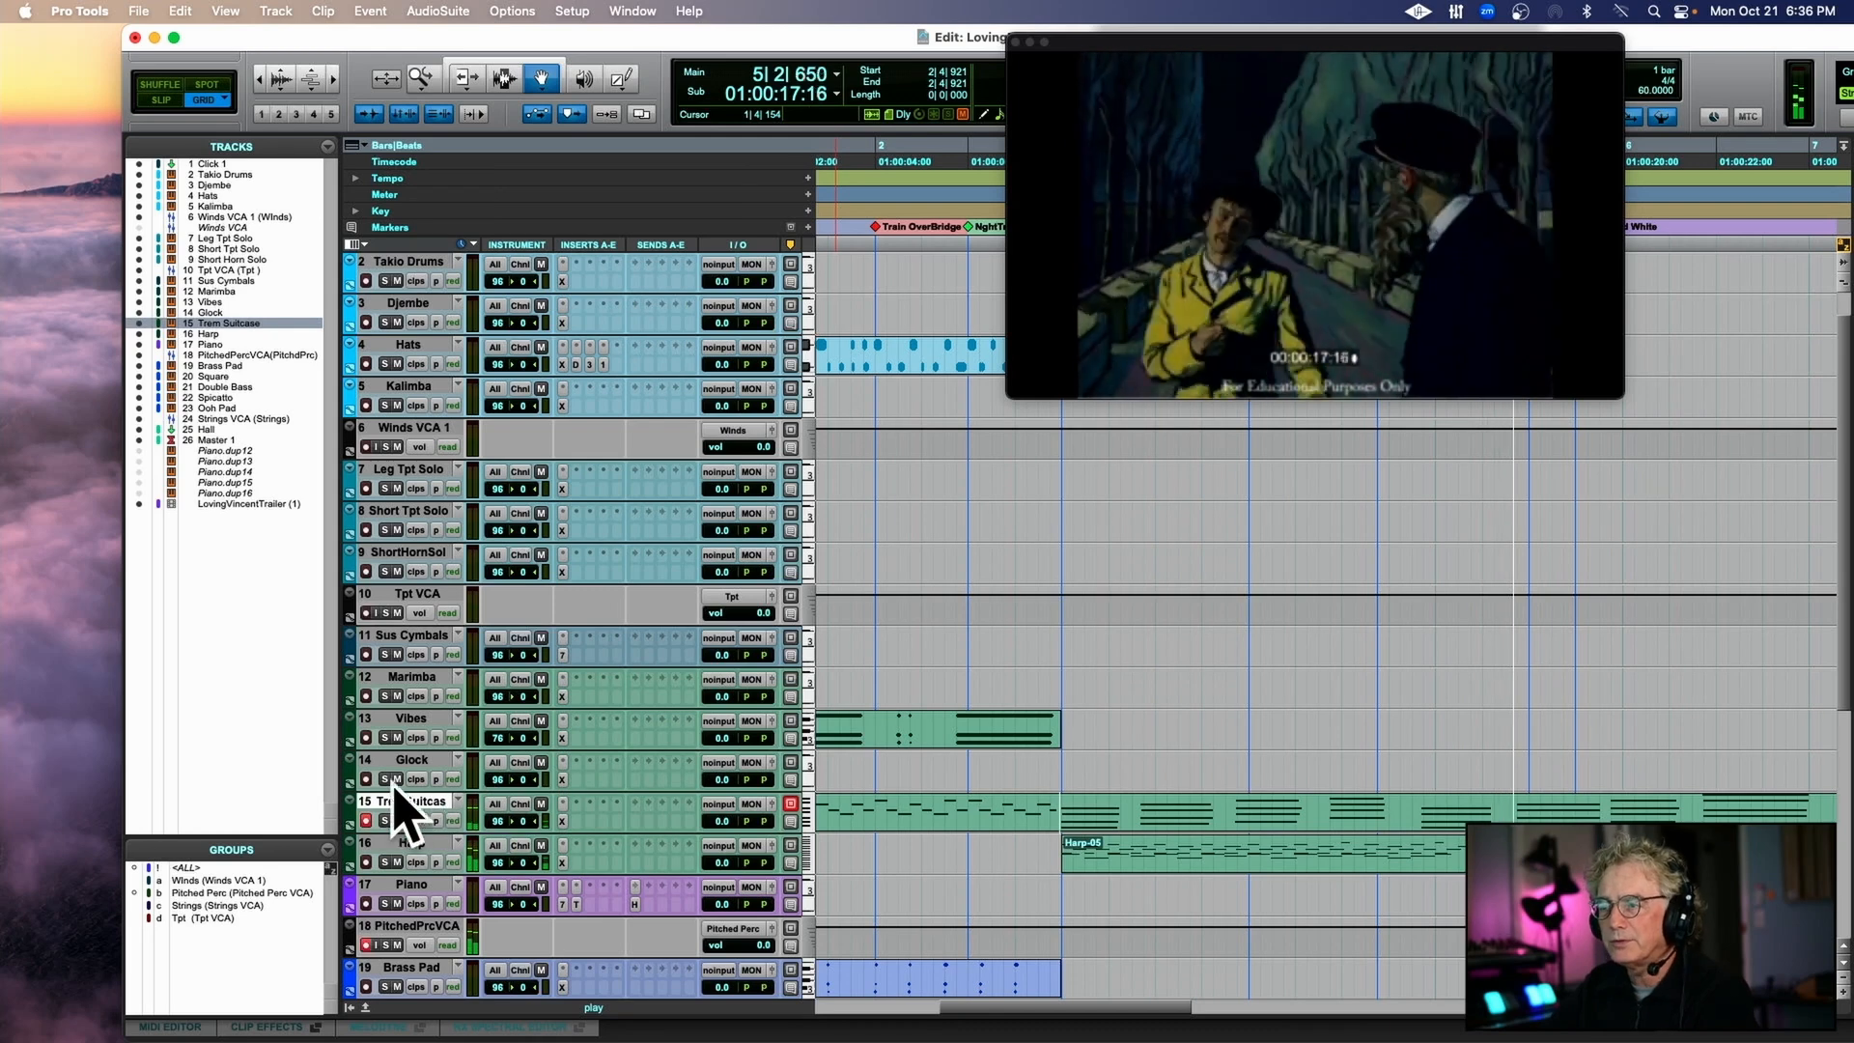
pyautogui.press('space')
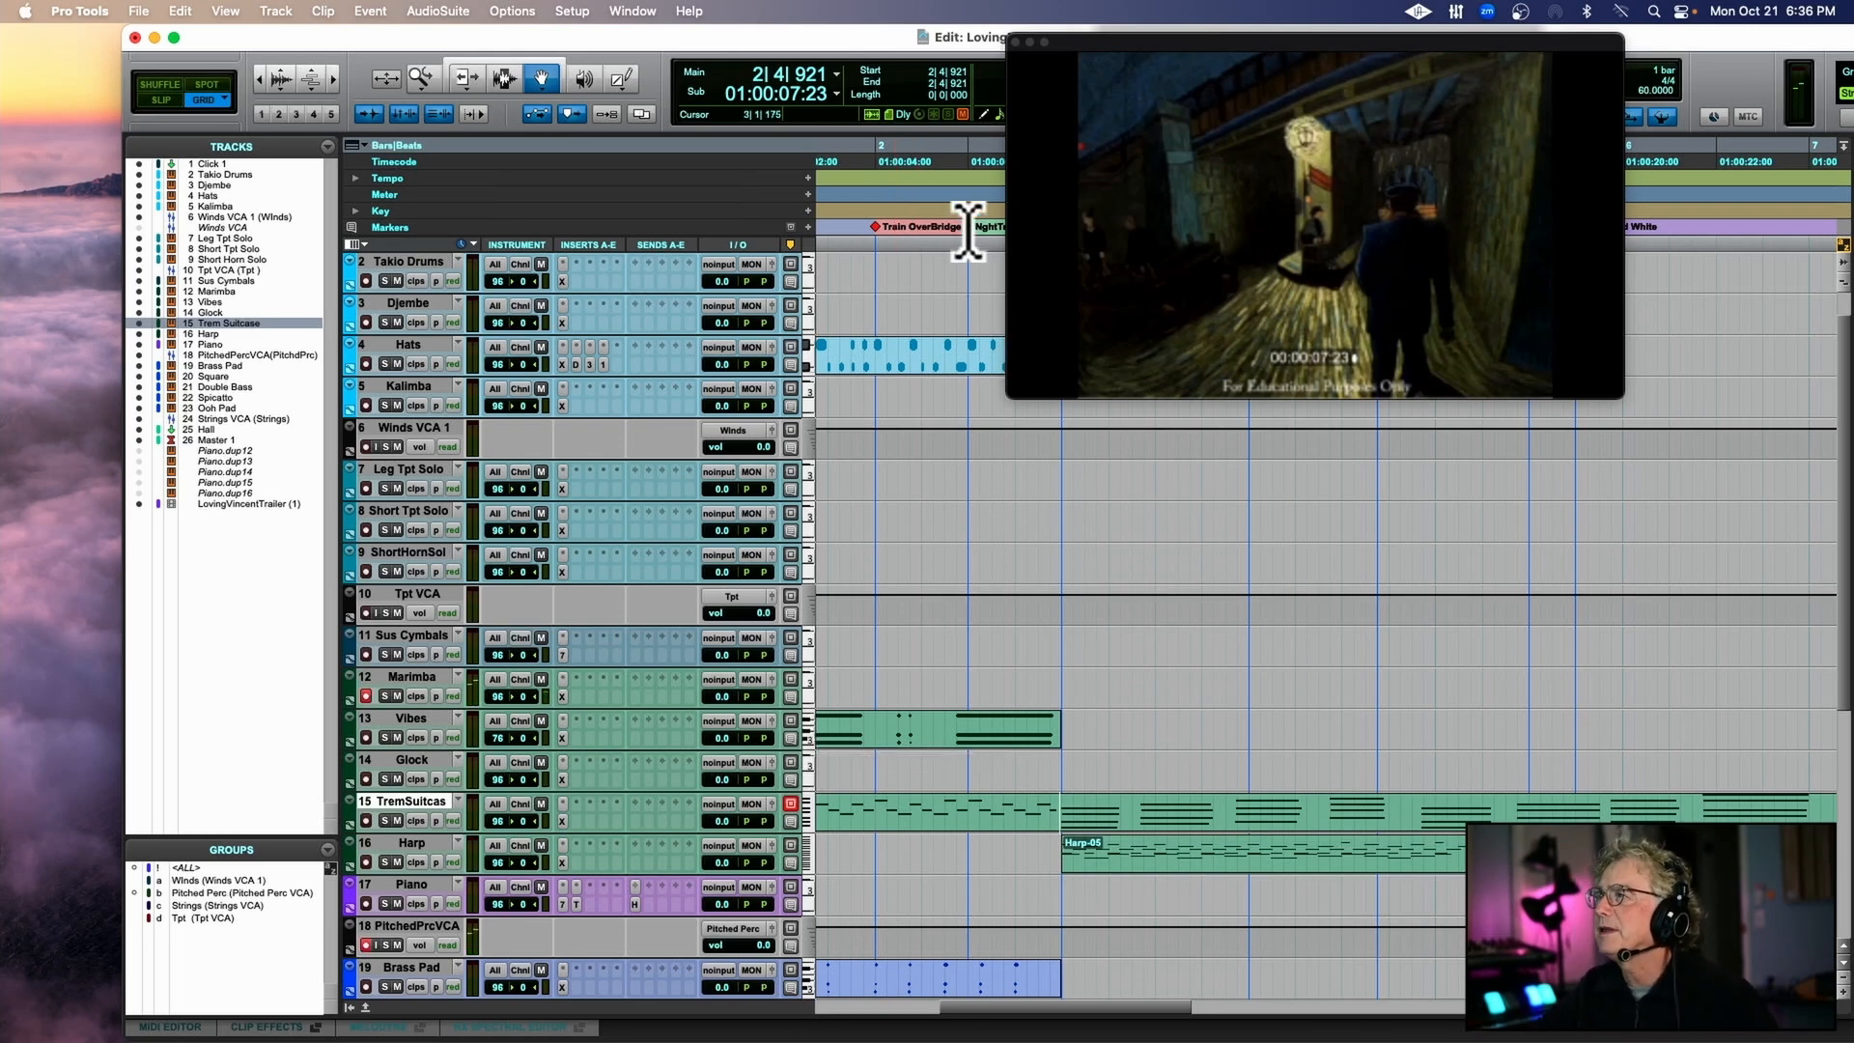
pyautogui.press('space')
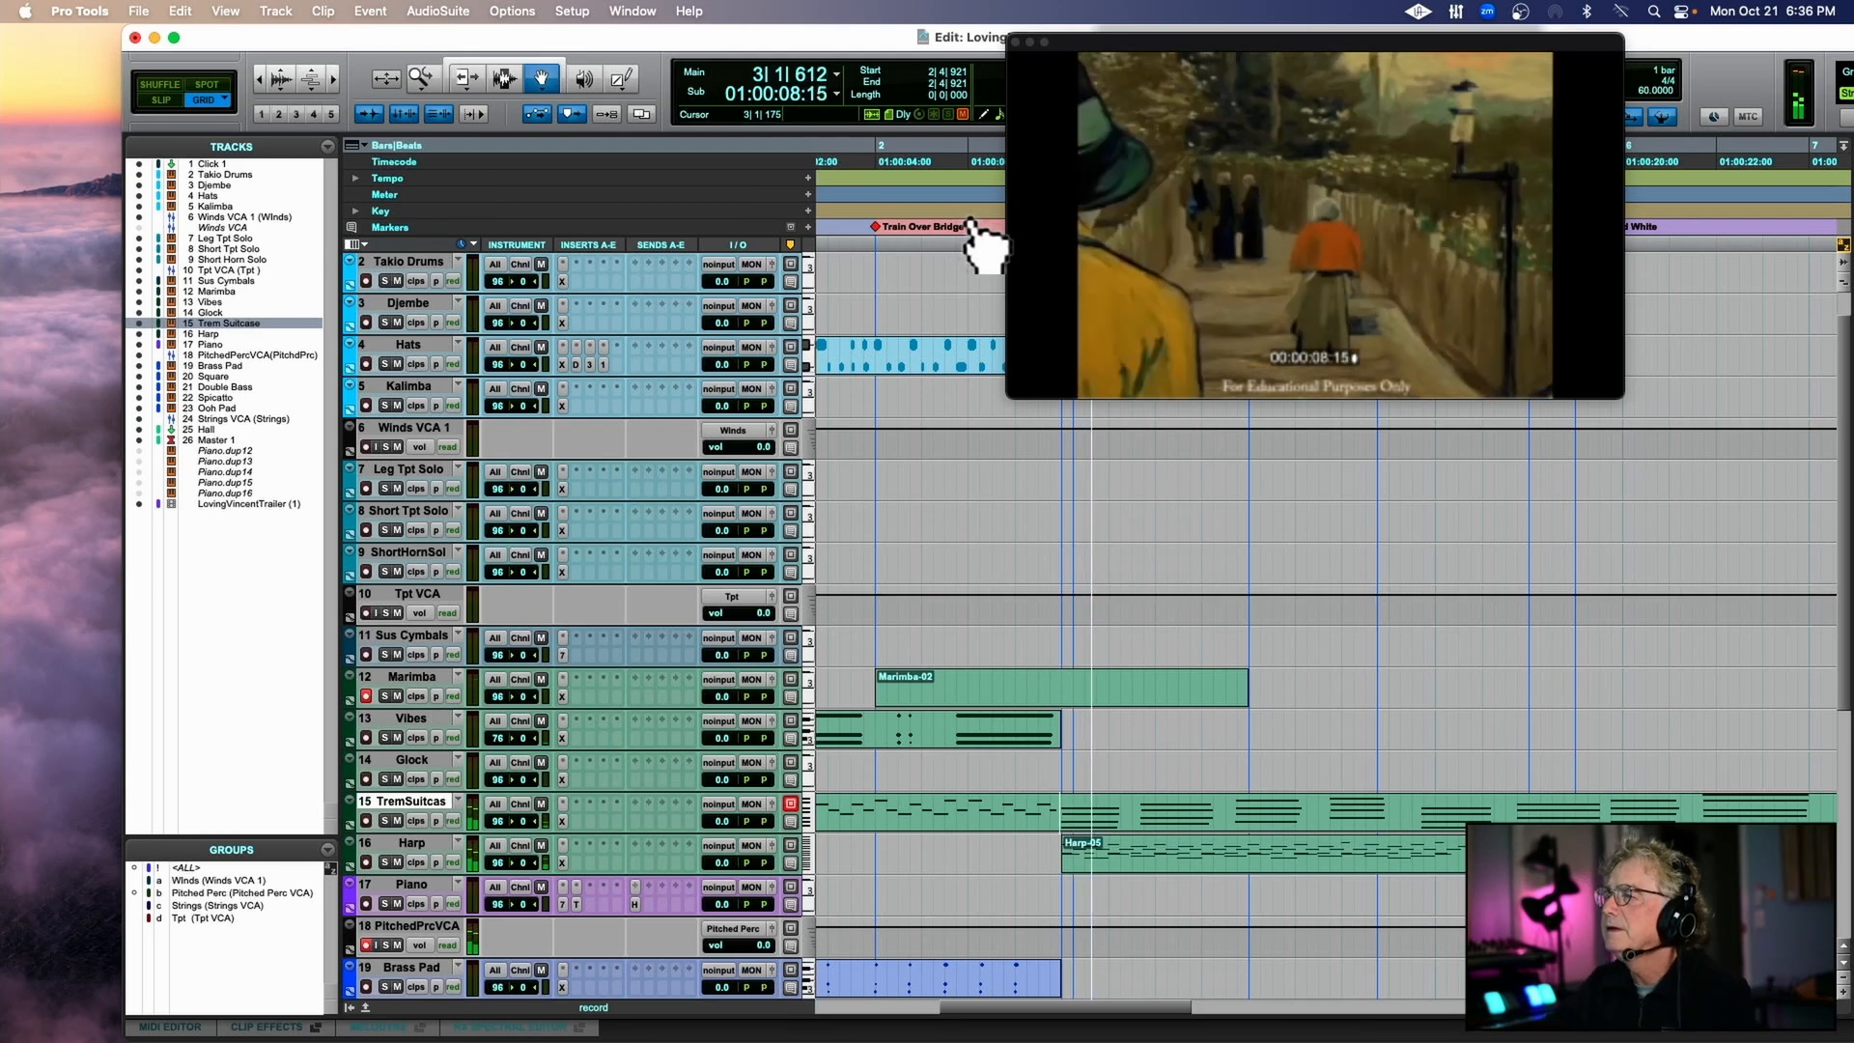
pyautogui.press('space')
# Record the Marimba part from bar 2 at the Train Over Bridge marker until the end of bar 6.
pyautogui.click(880, 222)
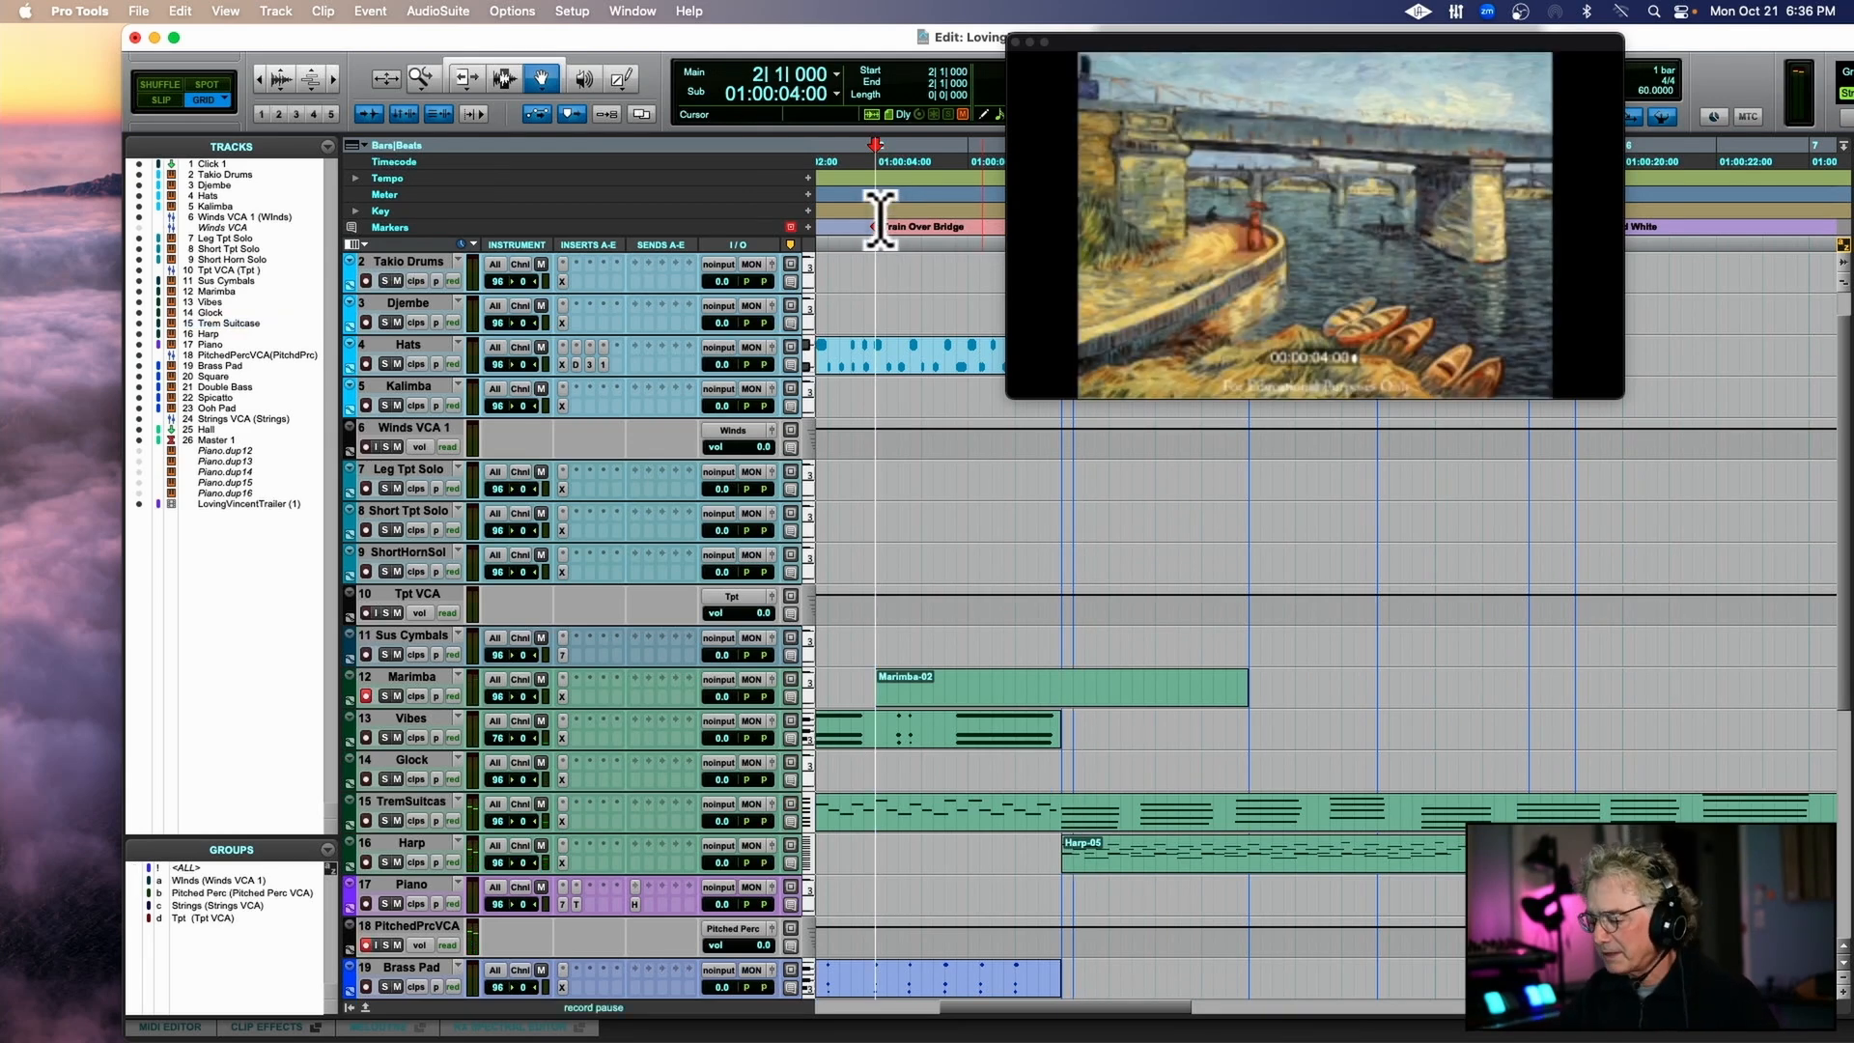
pyautogui.press('space')
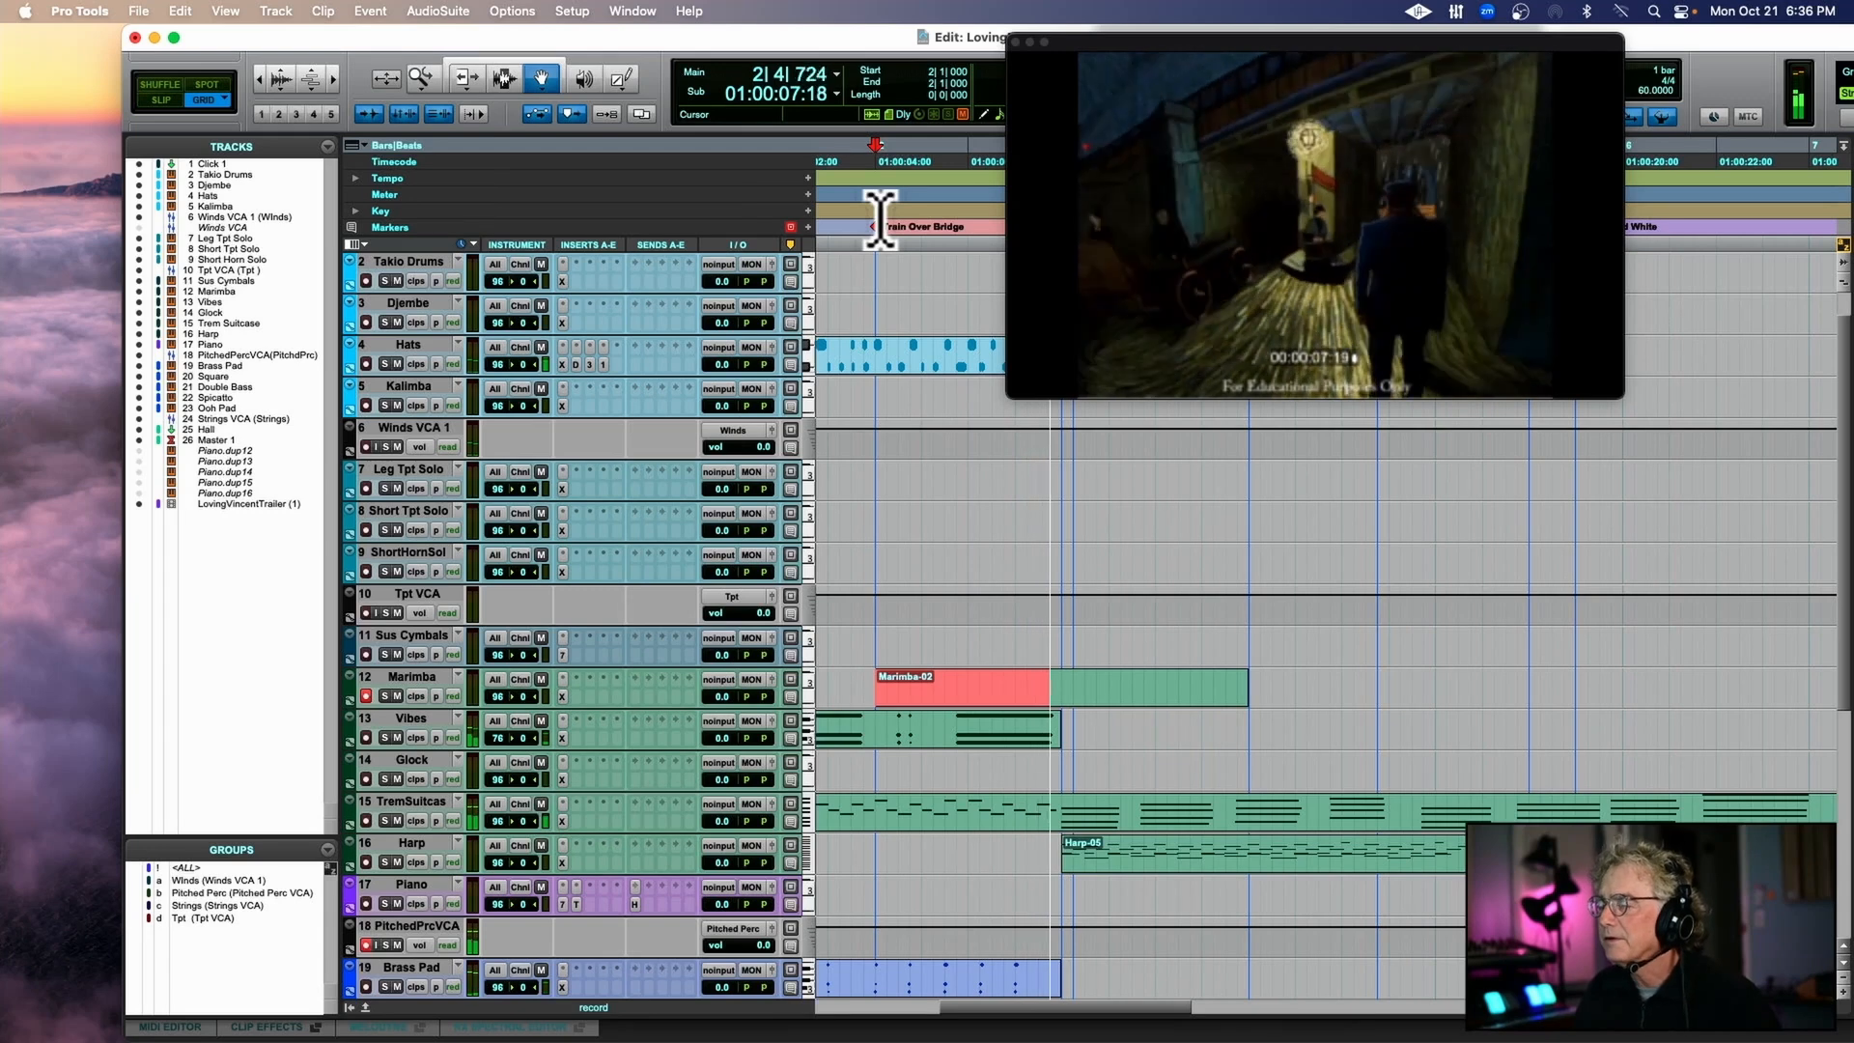
pyautogui.press('super+space')
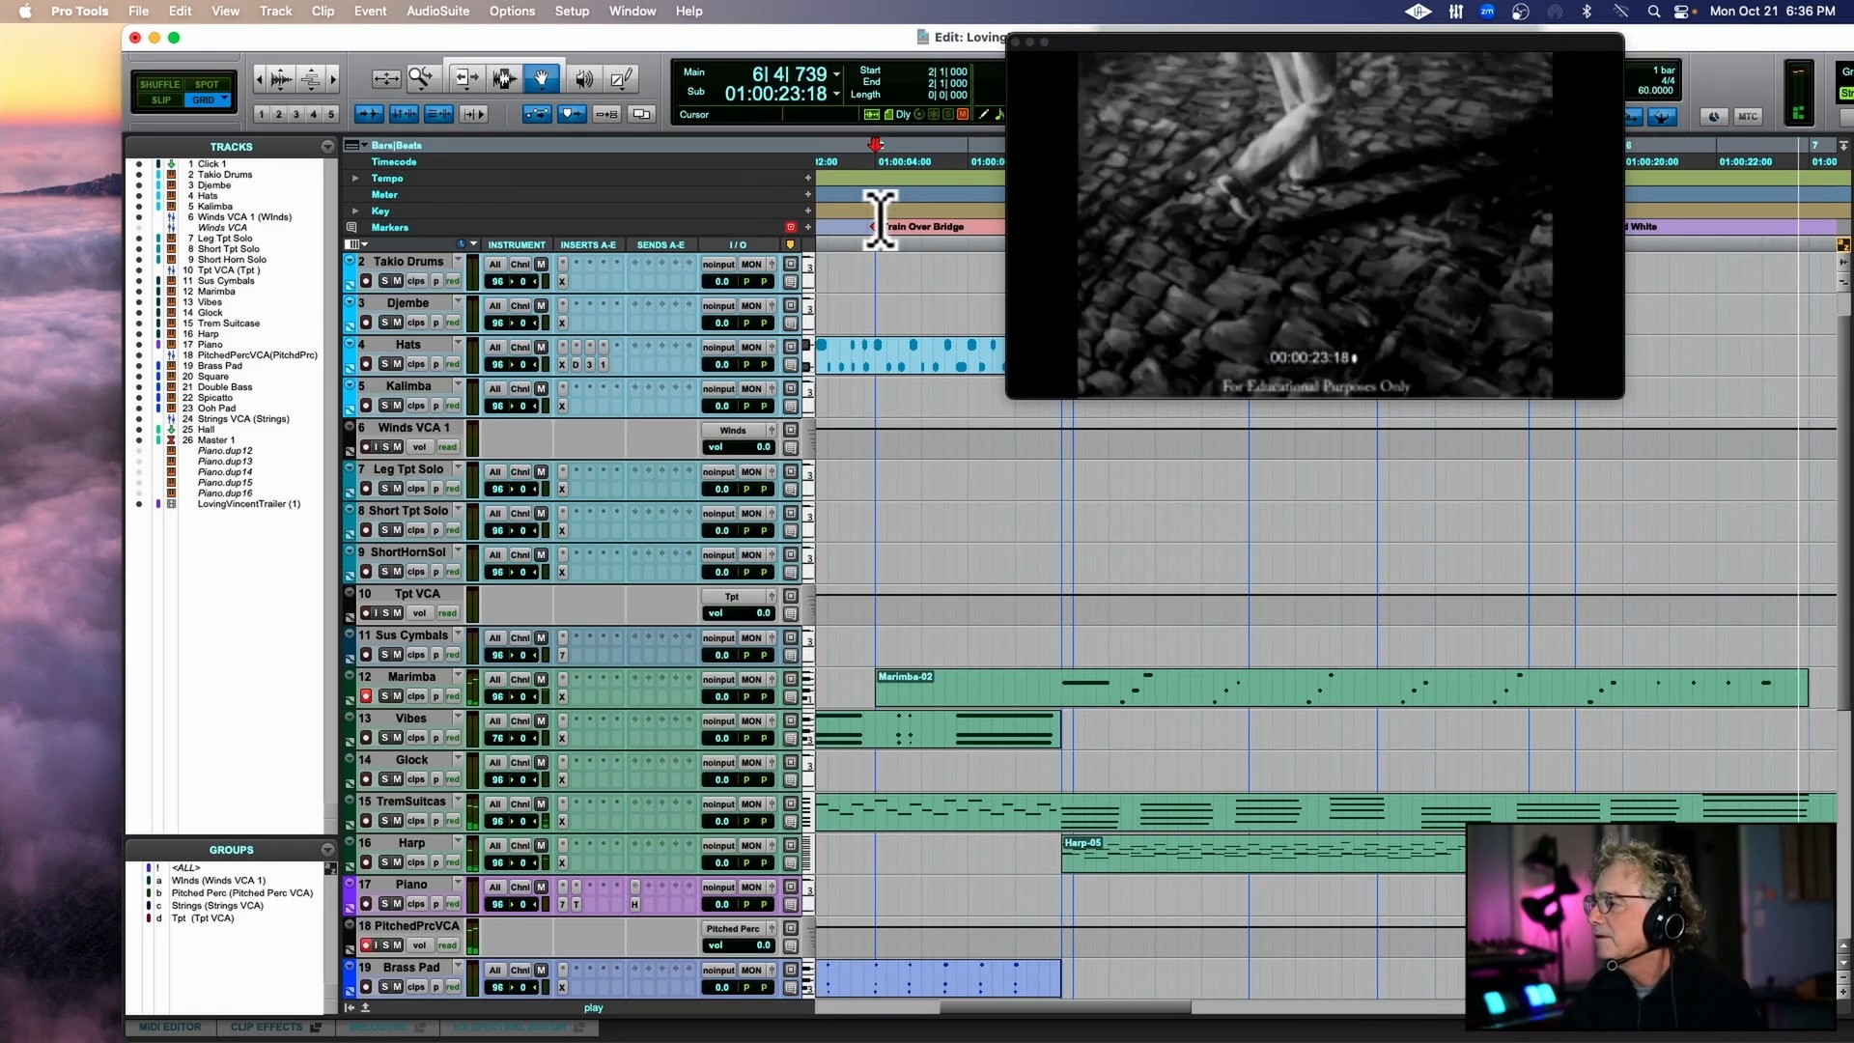
pyautogui.press('space')
# Quantize the recorded Marimba clip from bar 3 to 1/16 notes at 81% strength.
pyautogui.click(1478, 723)
pyautogui.hotkey('alt', '0')
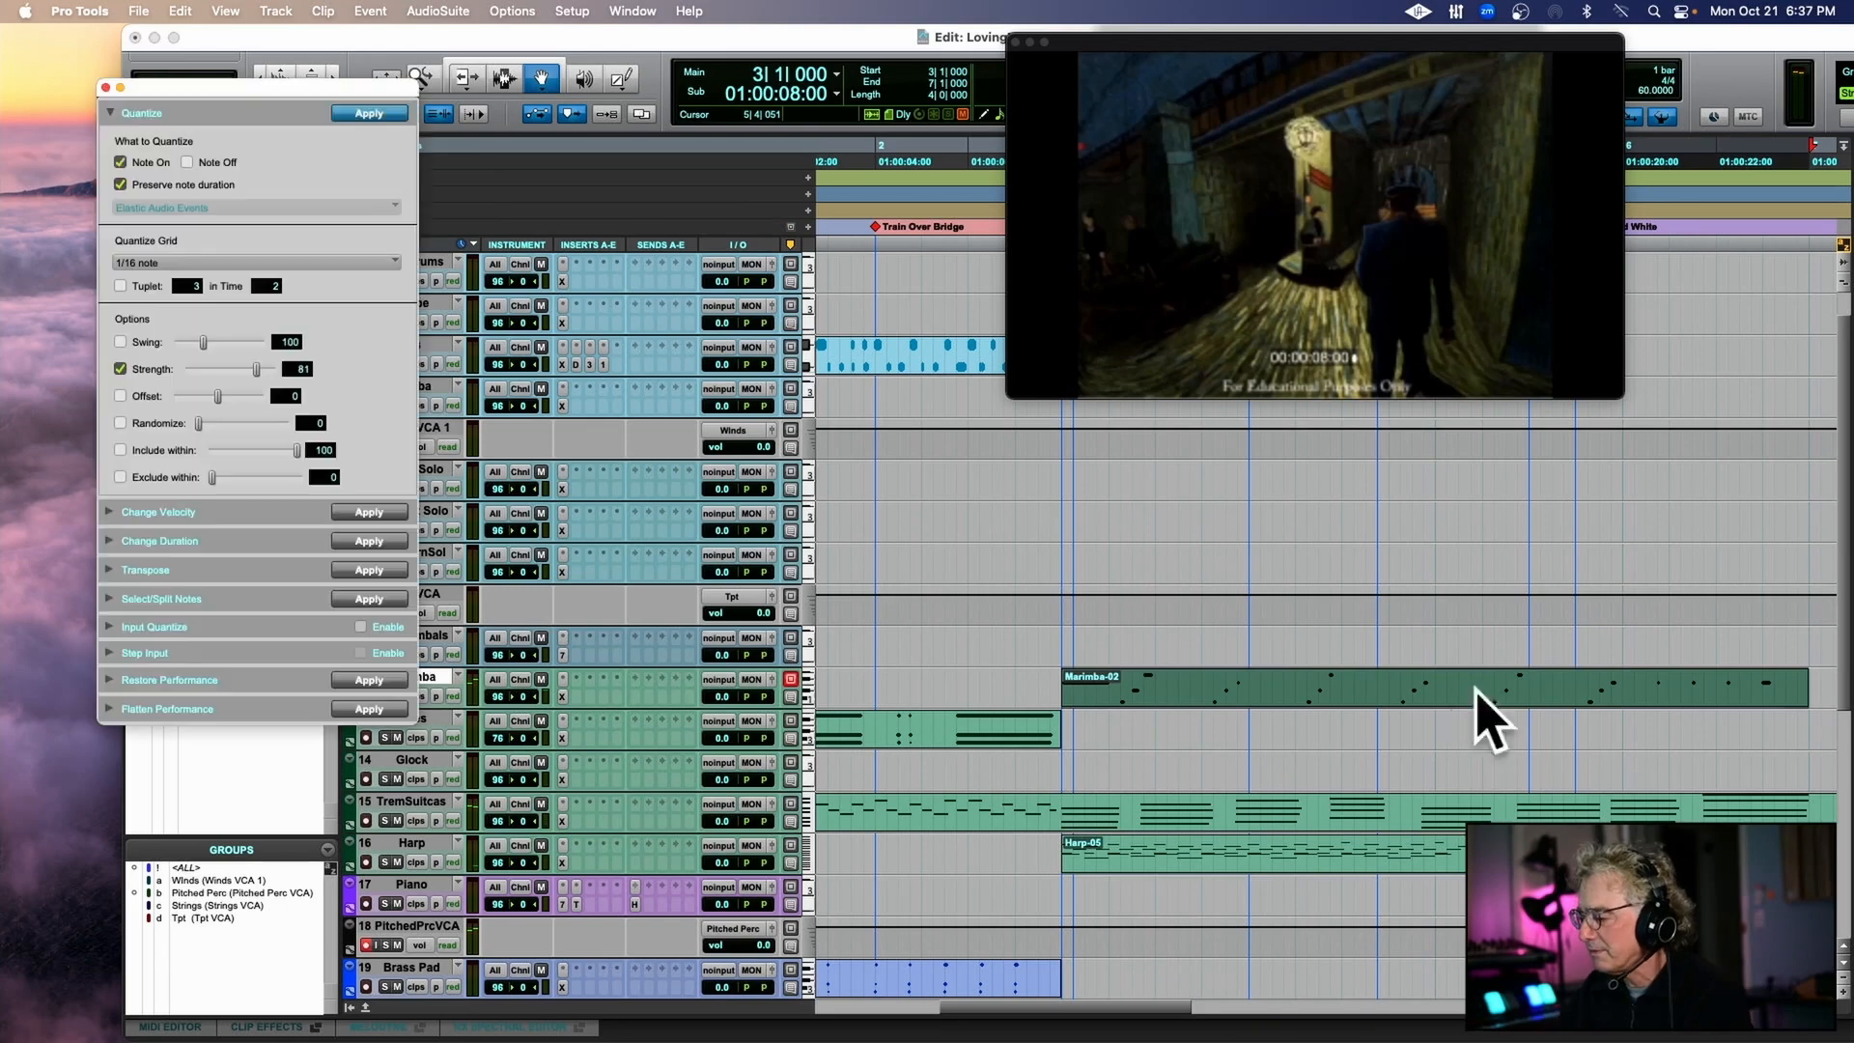
pyautogui.scroll(-10, 1507, 753)
pyautogui.scroll(7, 1439, 763)
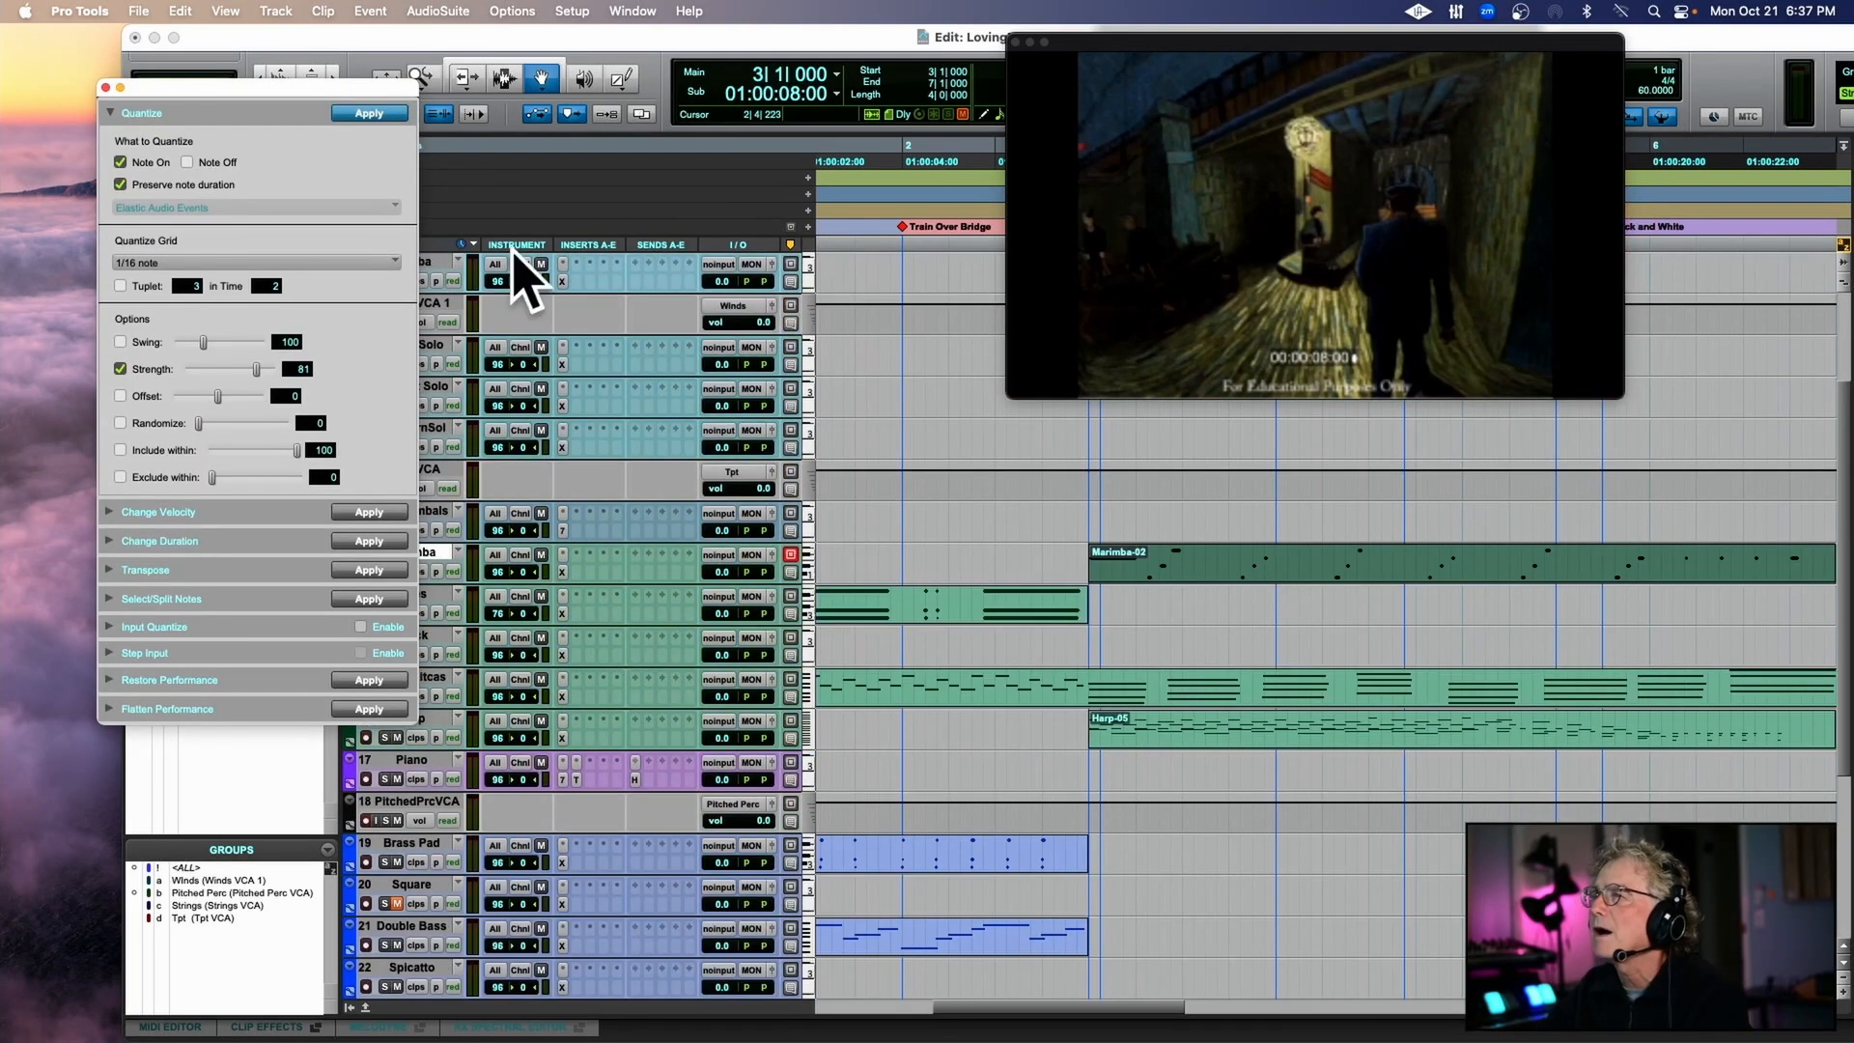
# Move the Quantize window aside and delete the end of the Trem Suitcase clip from 6|2|651 onward.
pyautogui.click(503, 77)
pyautogui.moveTo(289, 85); pyautogui.dragTo(247, 307)
pyautogui.hscroll(5, 1655, 704)
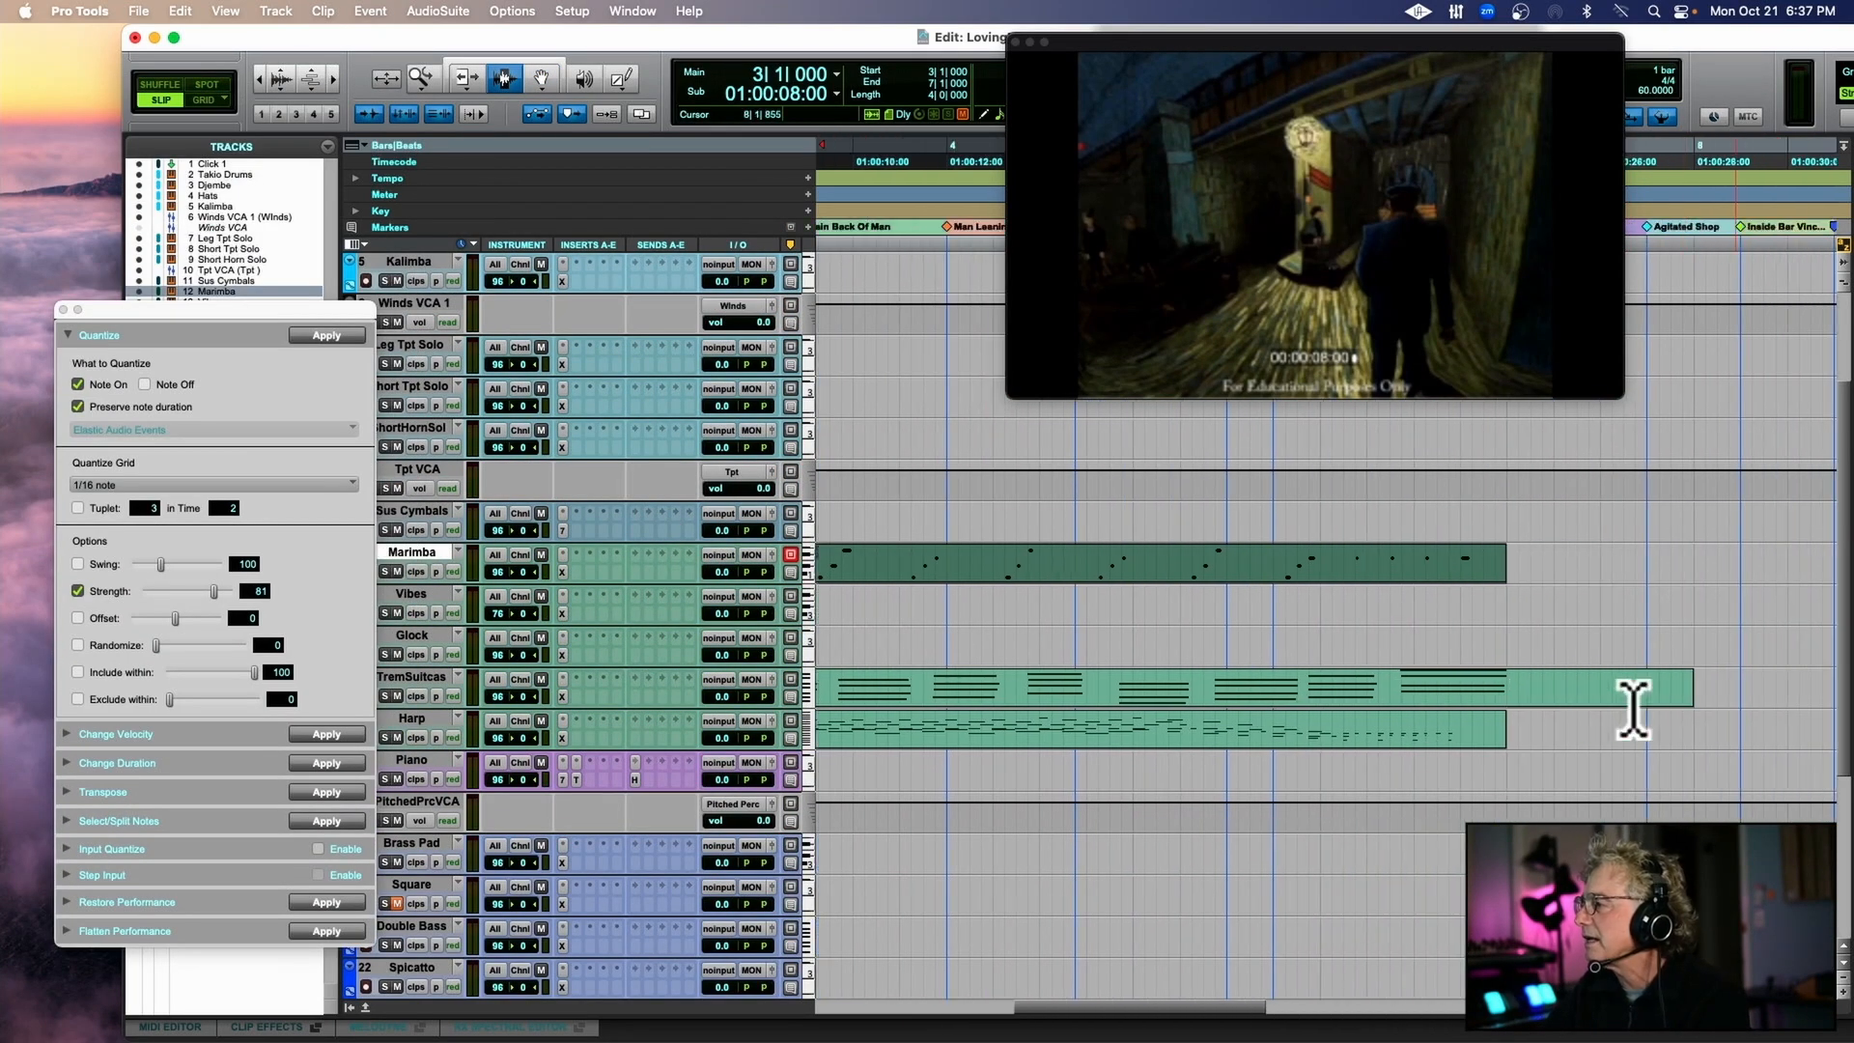
pyautogui.moveTo(1294, 688); pyautogui.dragTo(1652, 679)
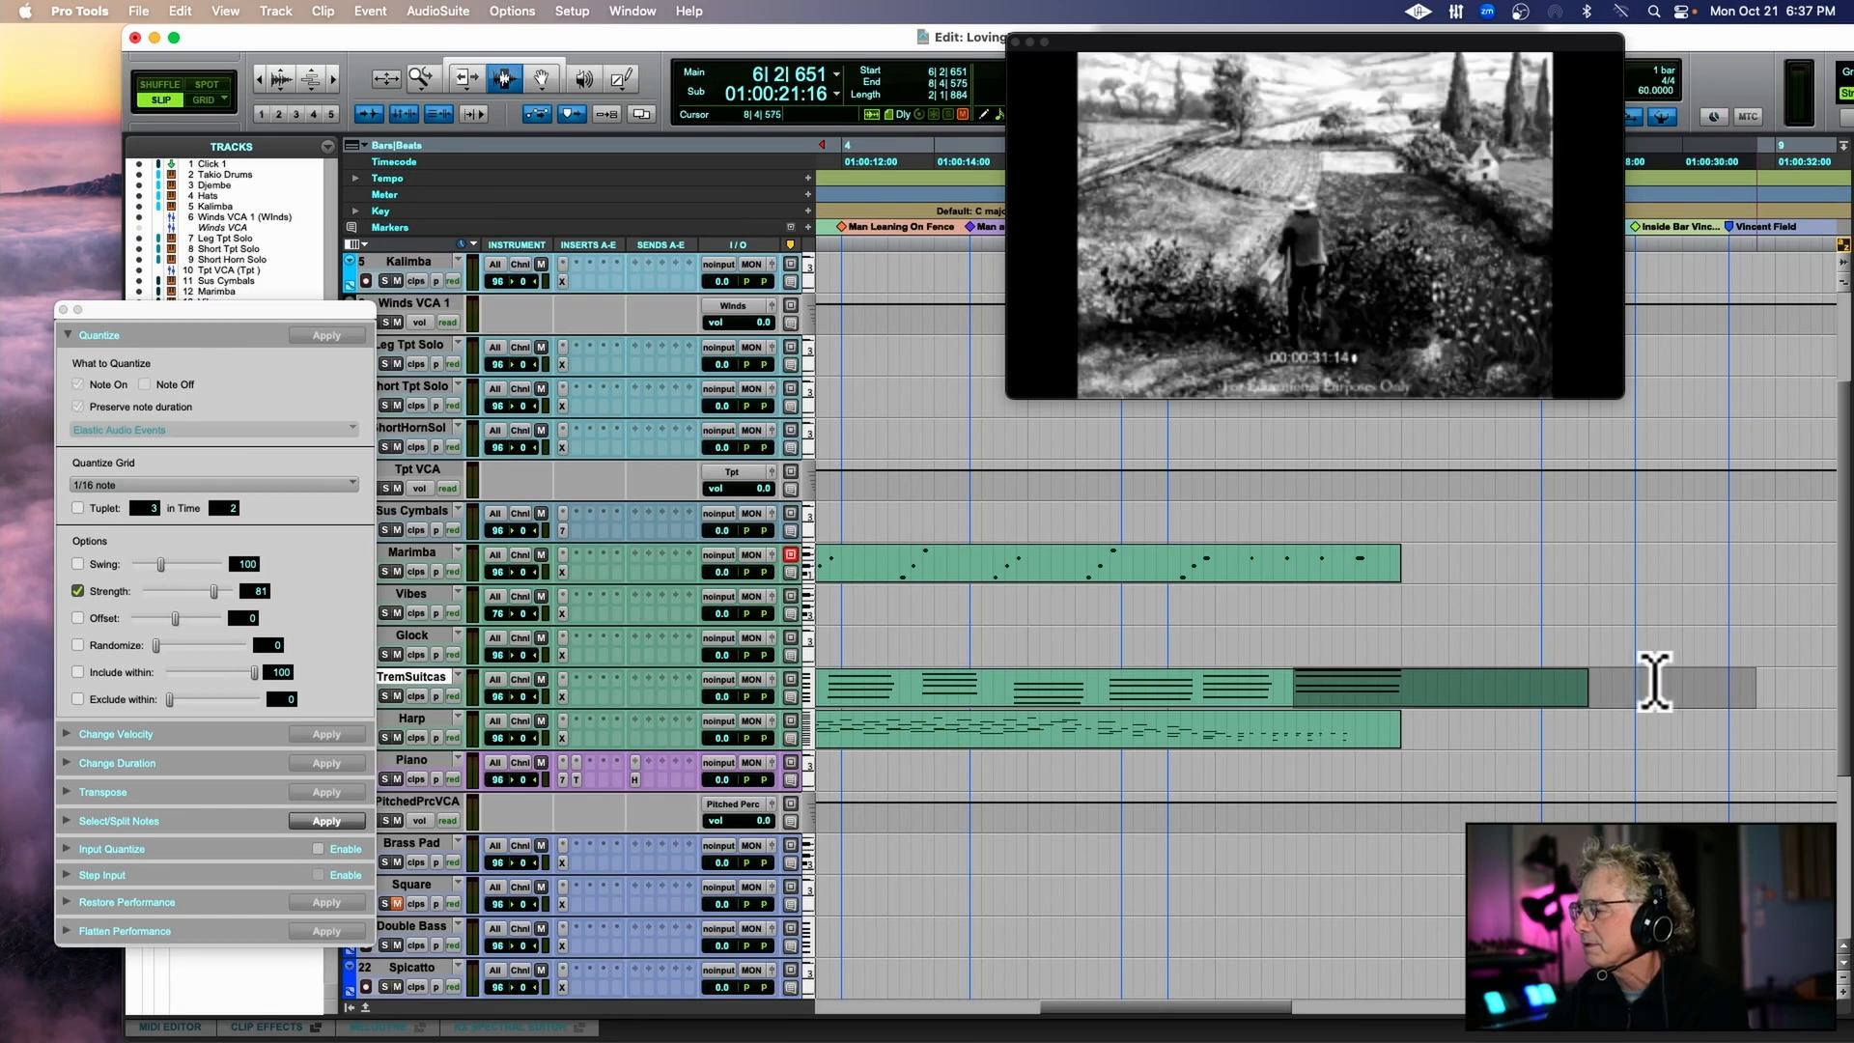
pyautogui.press('Delete')
# Play the Marimba, Trem Suitcase and Harp parts together from 5|1|114.
pyautogui.click(1033, 734)
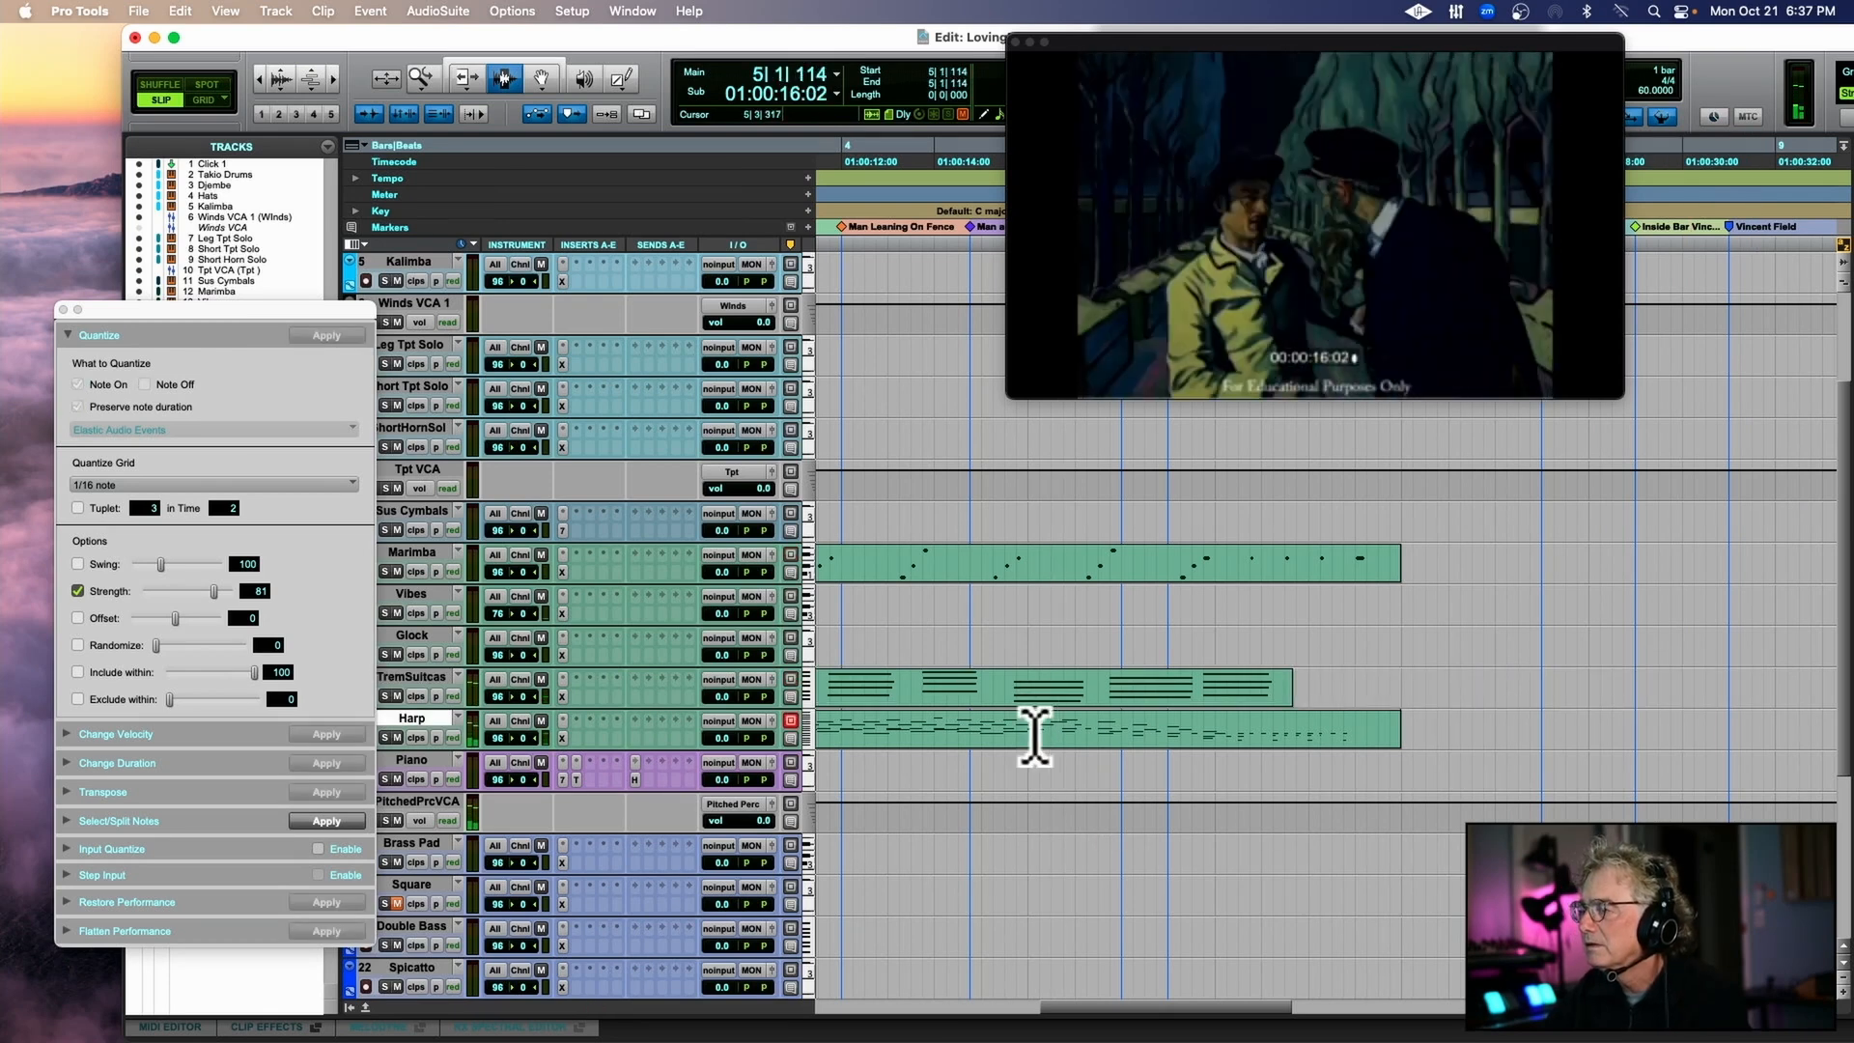
pyautogui.press('space')
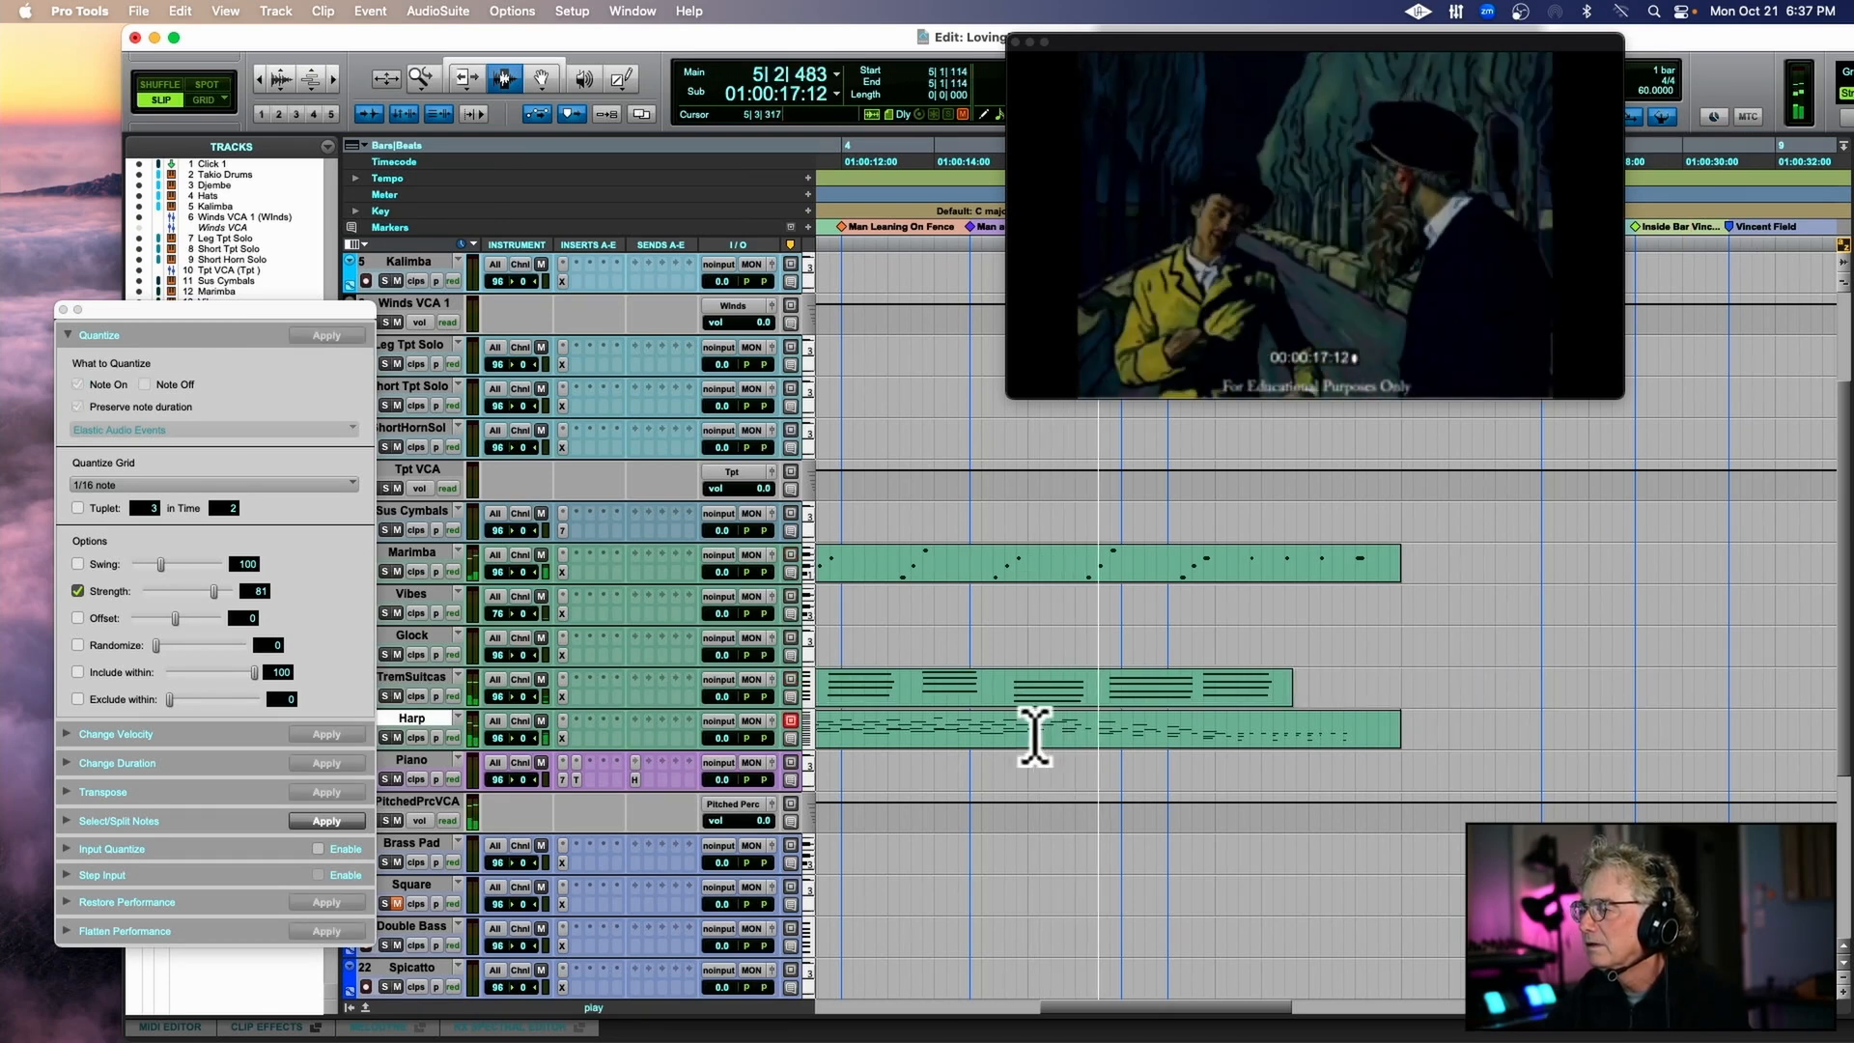
pyautogui.press('space')
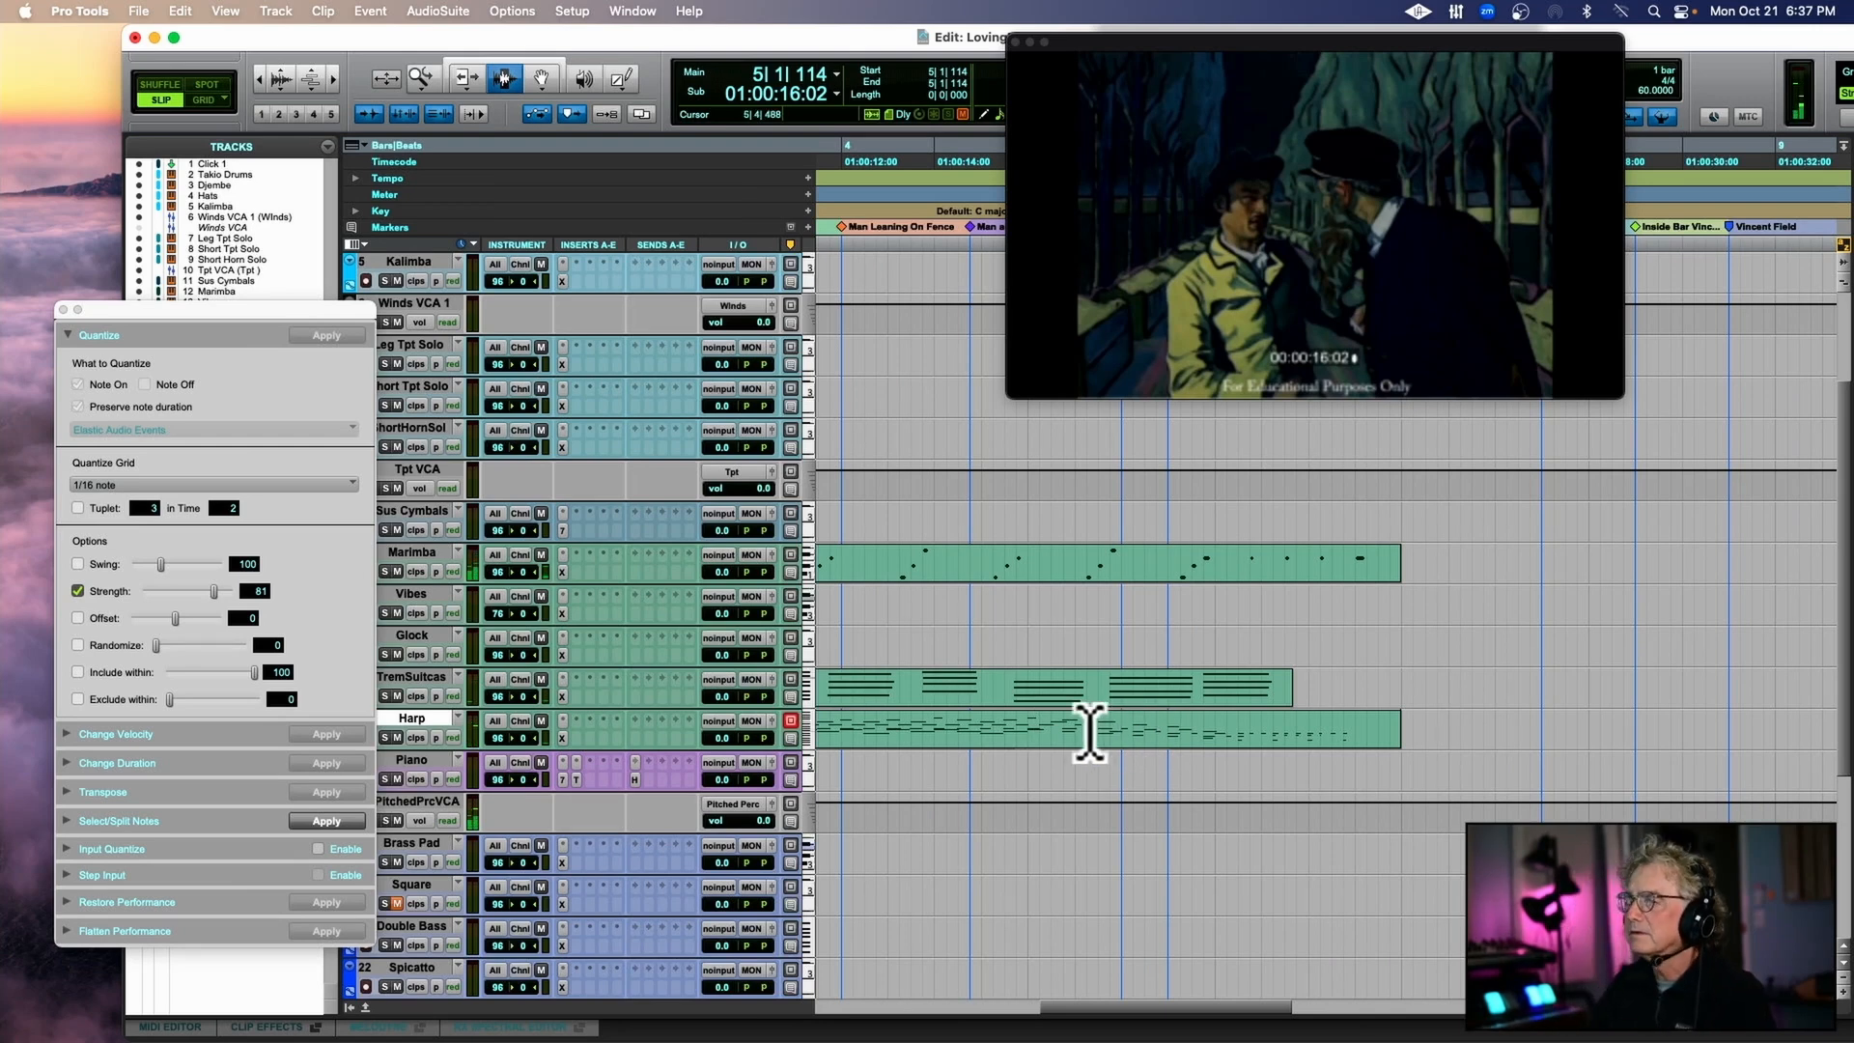
# Close the Quantize window.
pyautogui.hotkey('alt', '0')
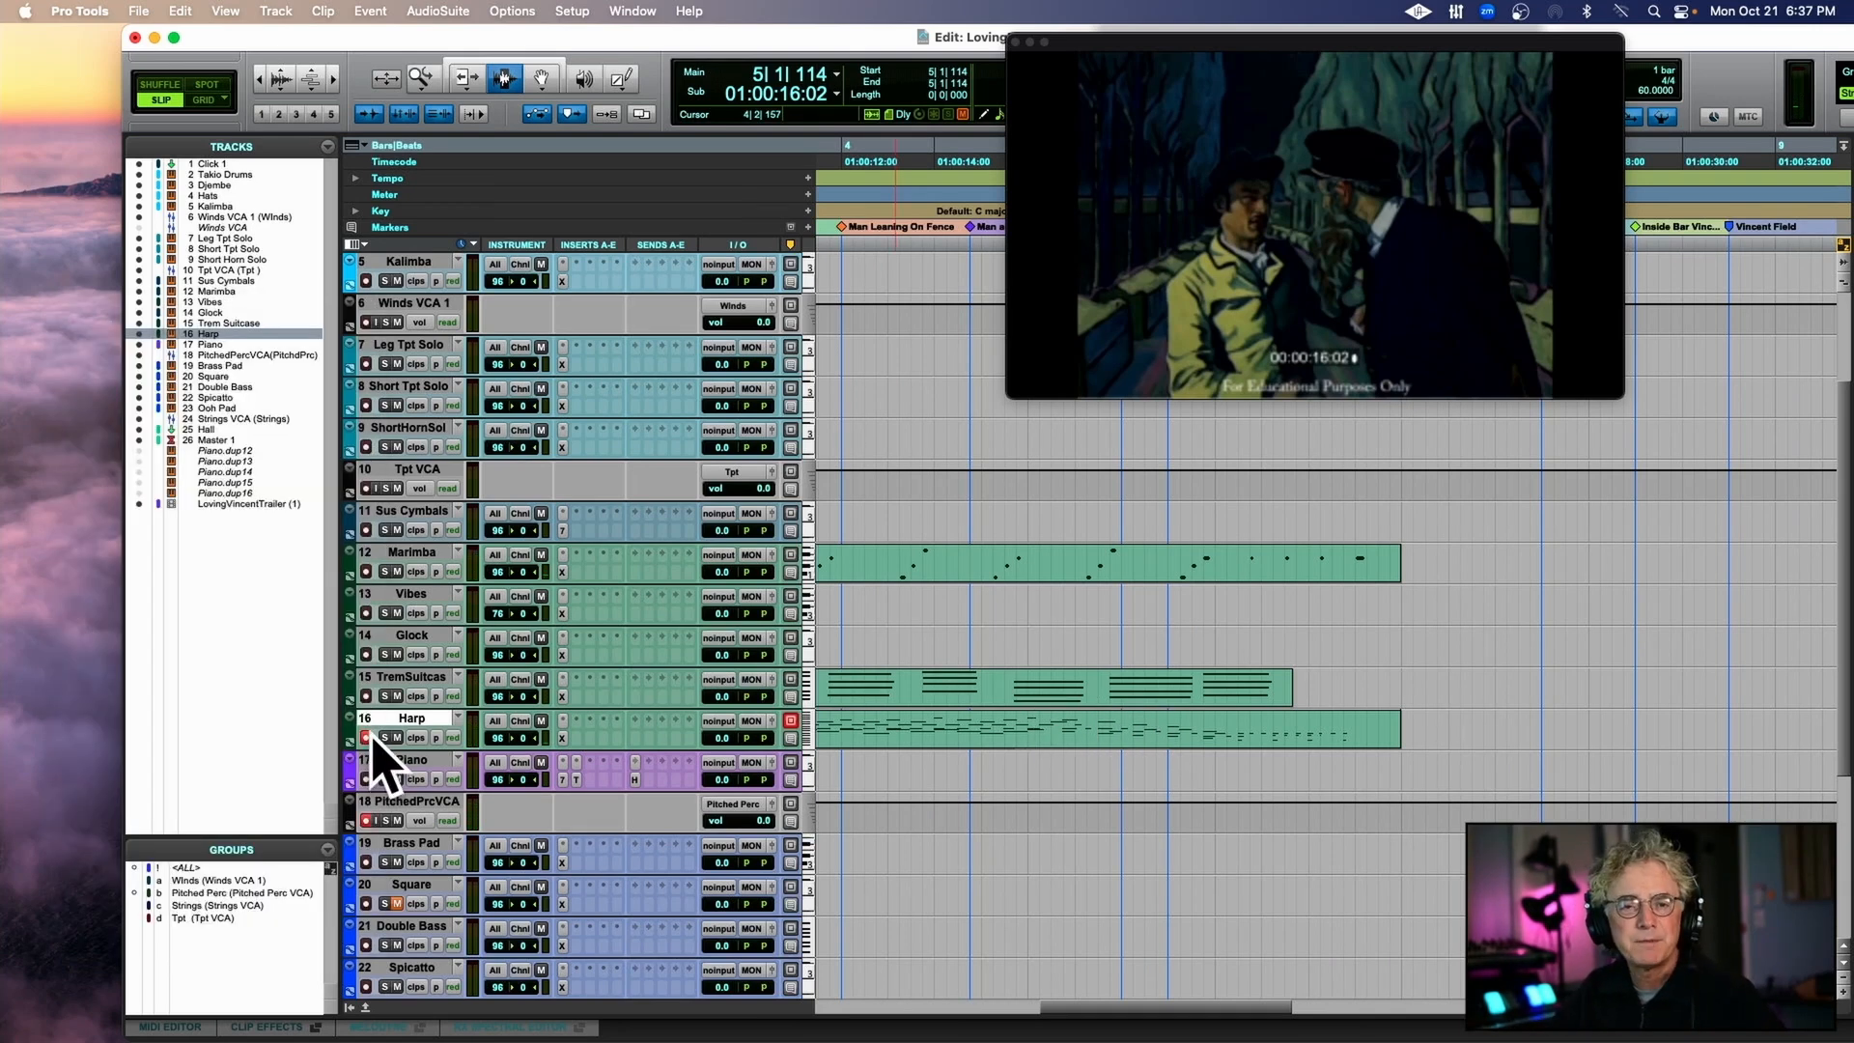
pyautogui.scroll(-1, 367, 732)
pyautogui.hscroll(-2, 367, 732)
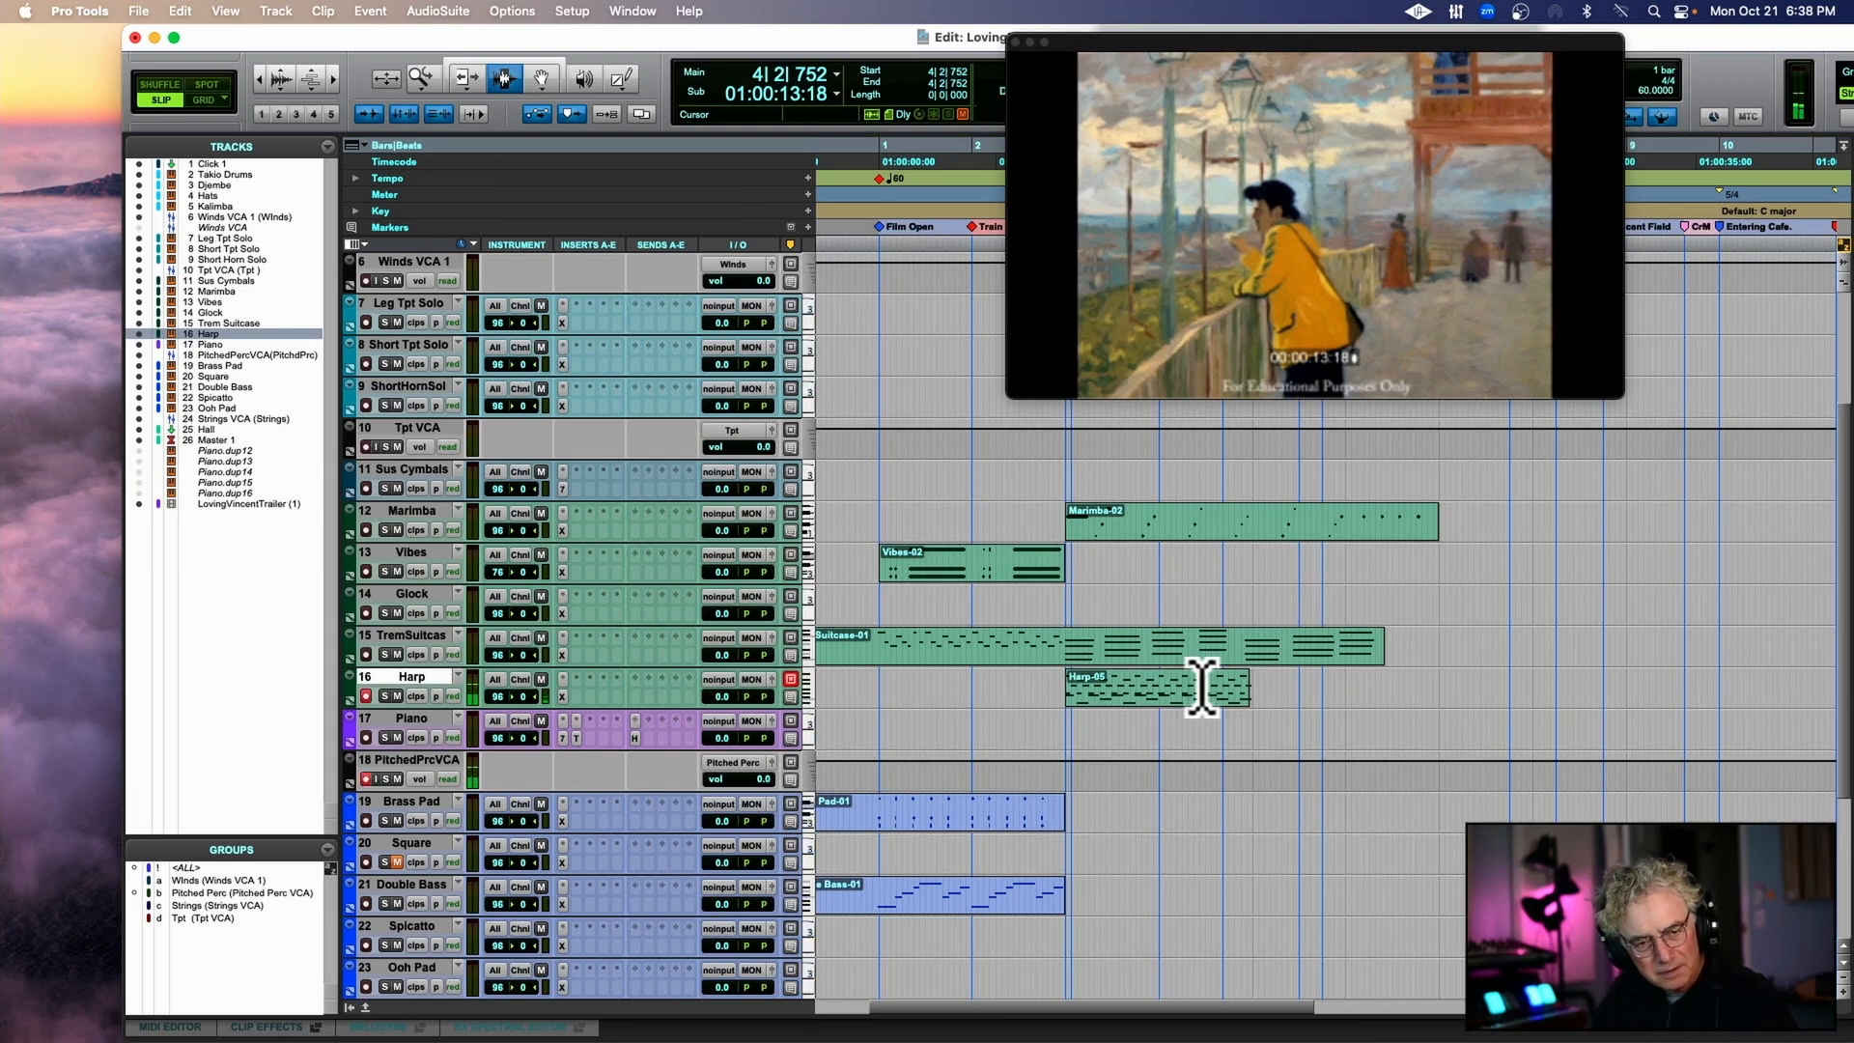
pyautogui.press('space')
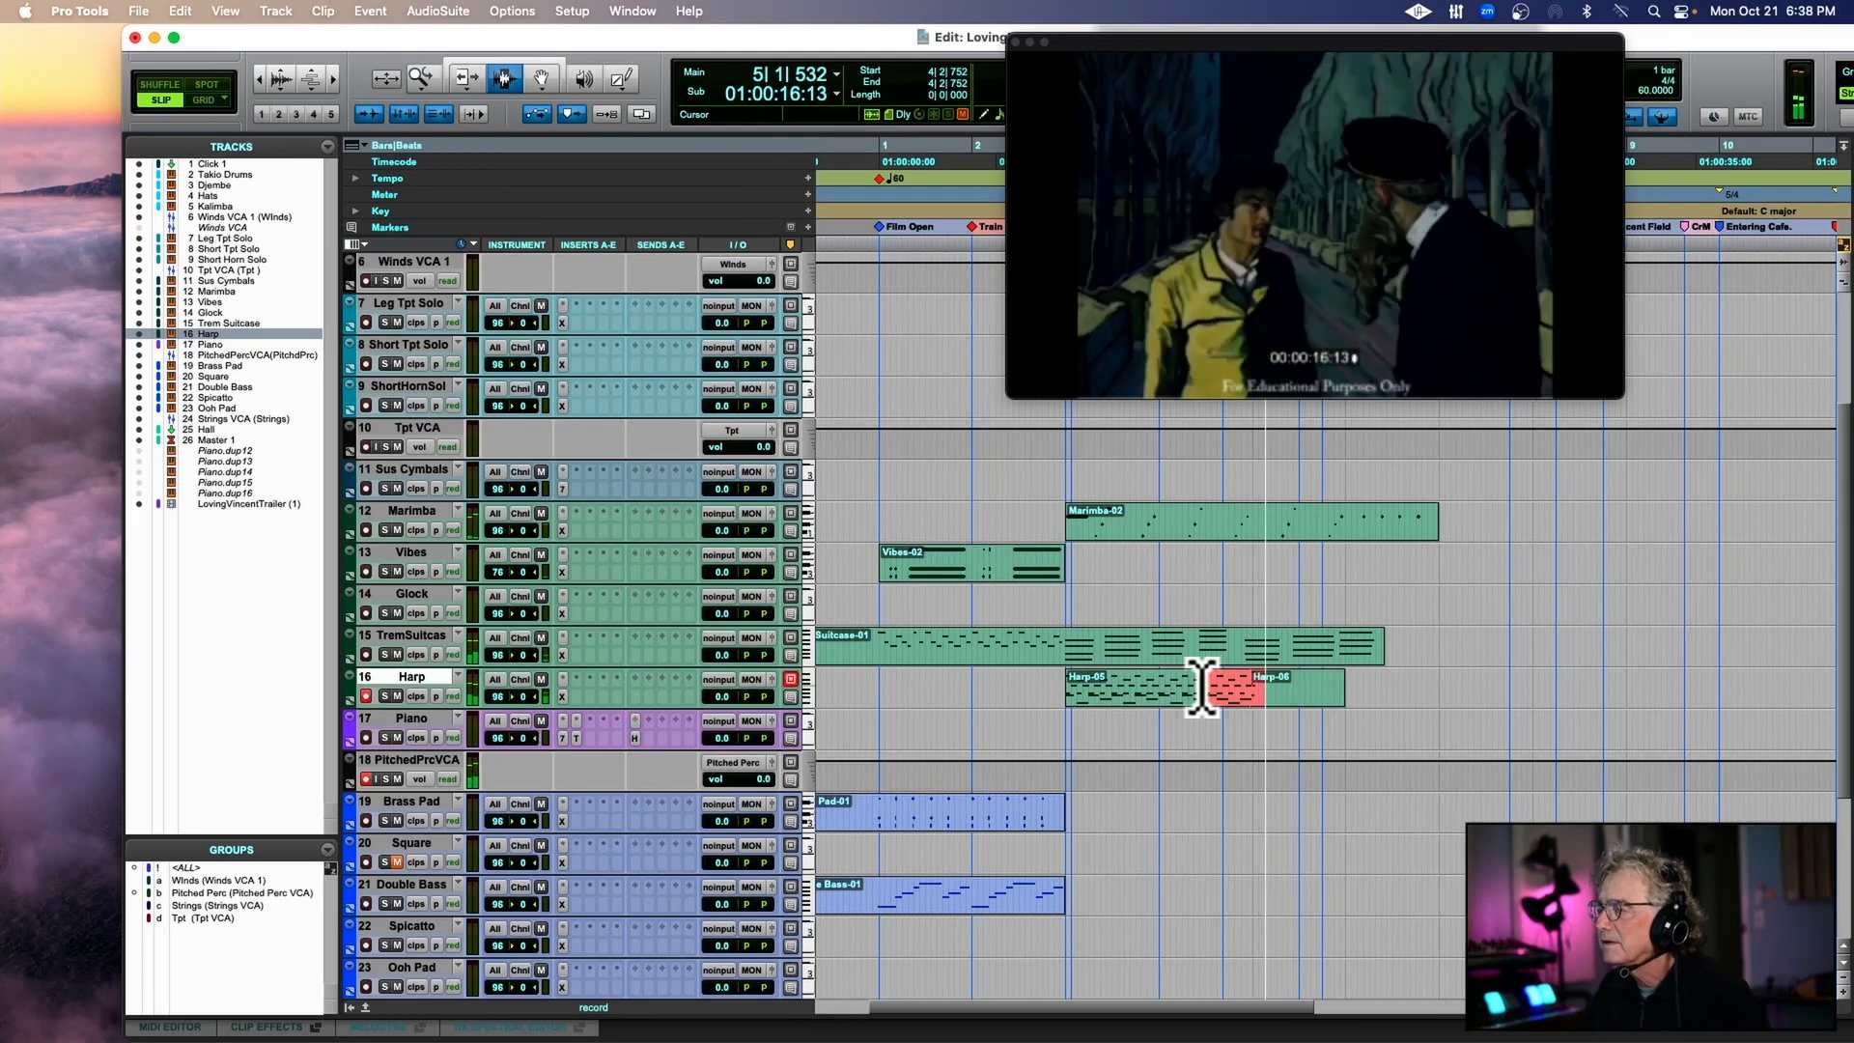
pyautogui.press('space')
pyautogui.press('super+z')
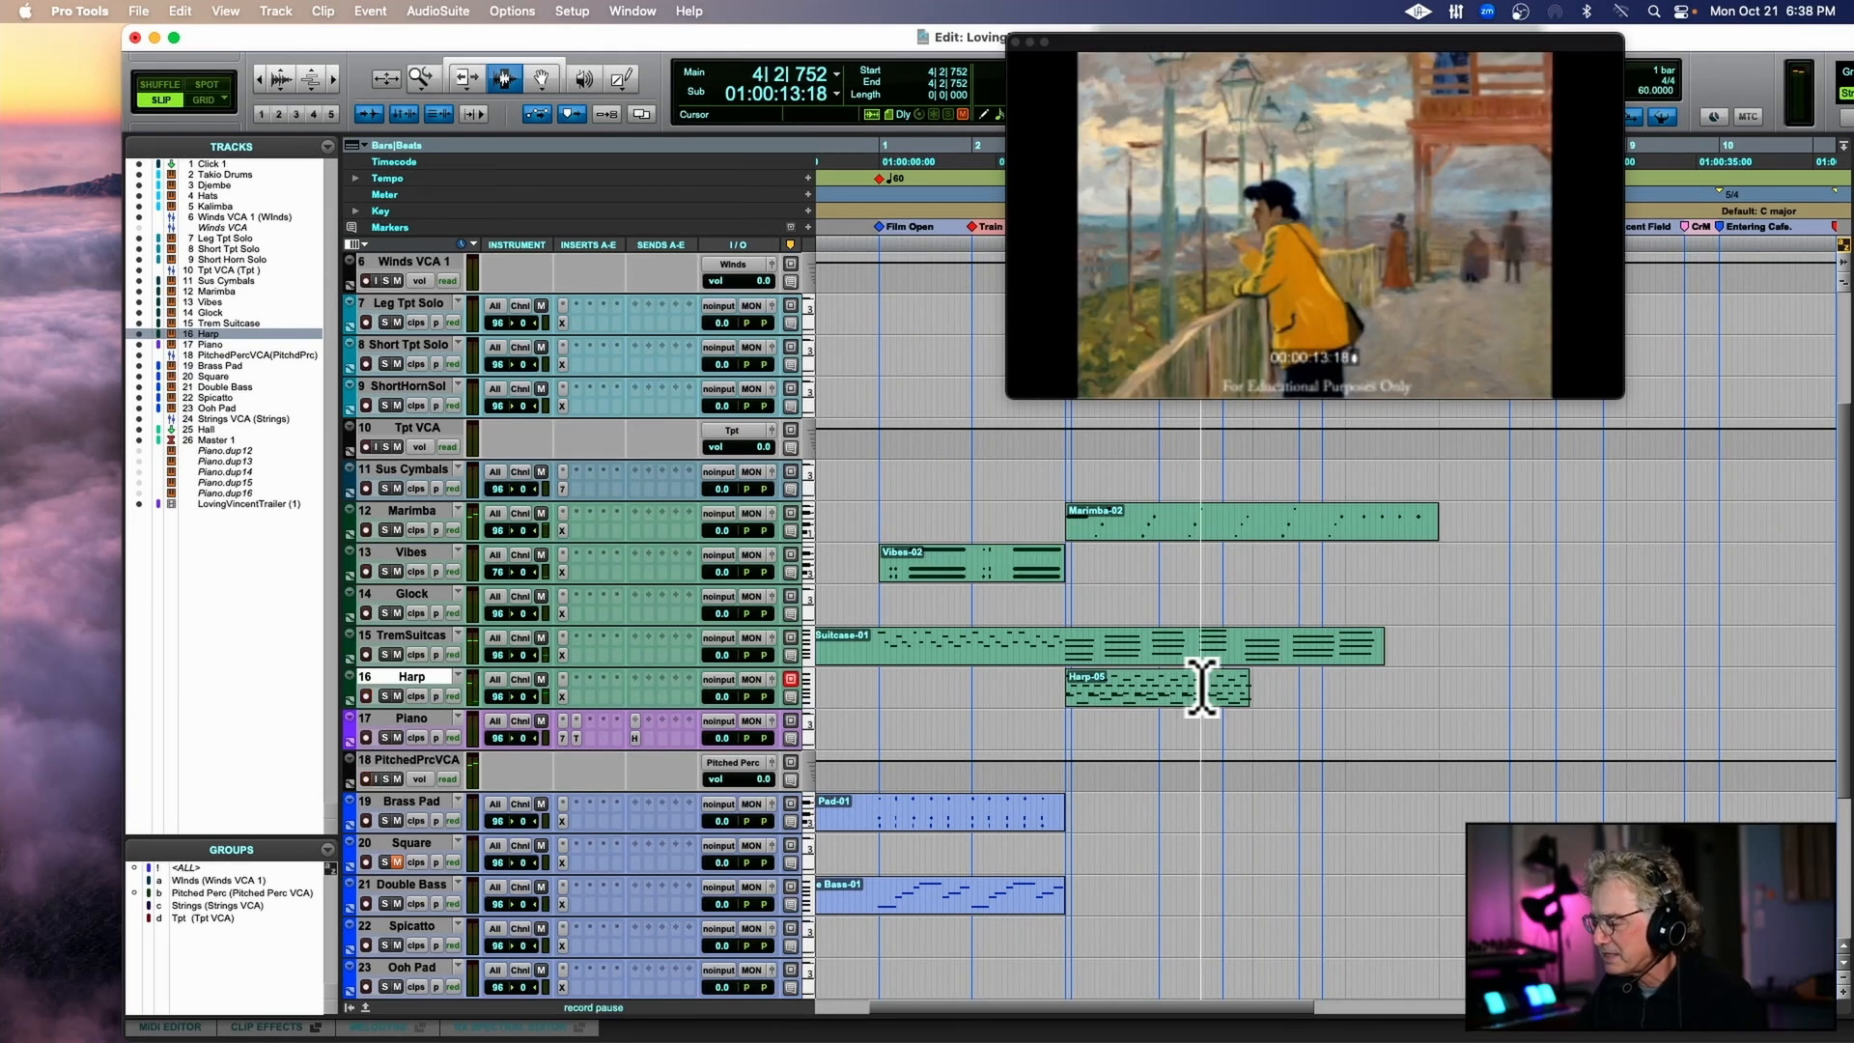
# Record the Harp part against picture from 4|2|752 into bar 7.
pyautogui.press('space')
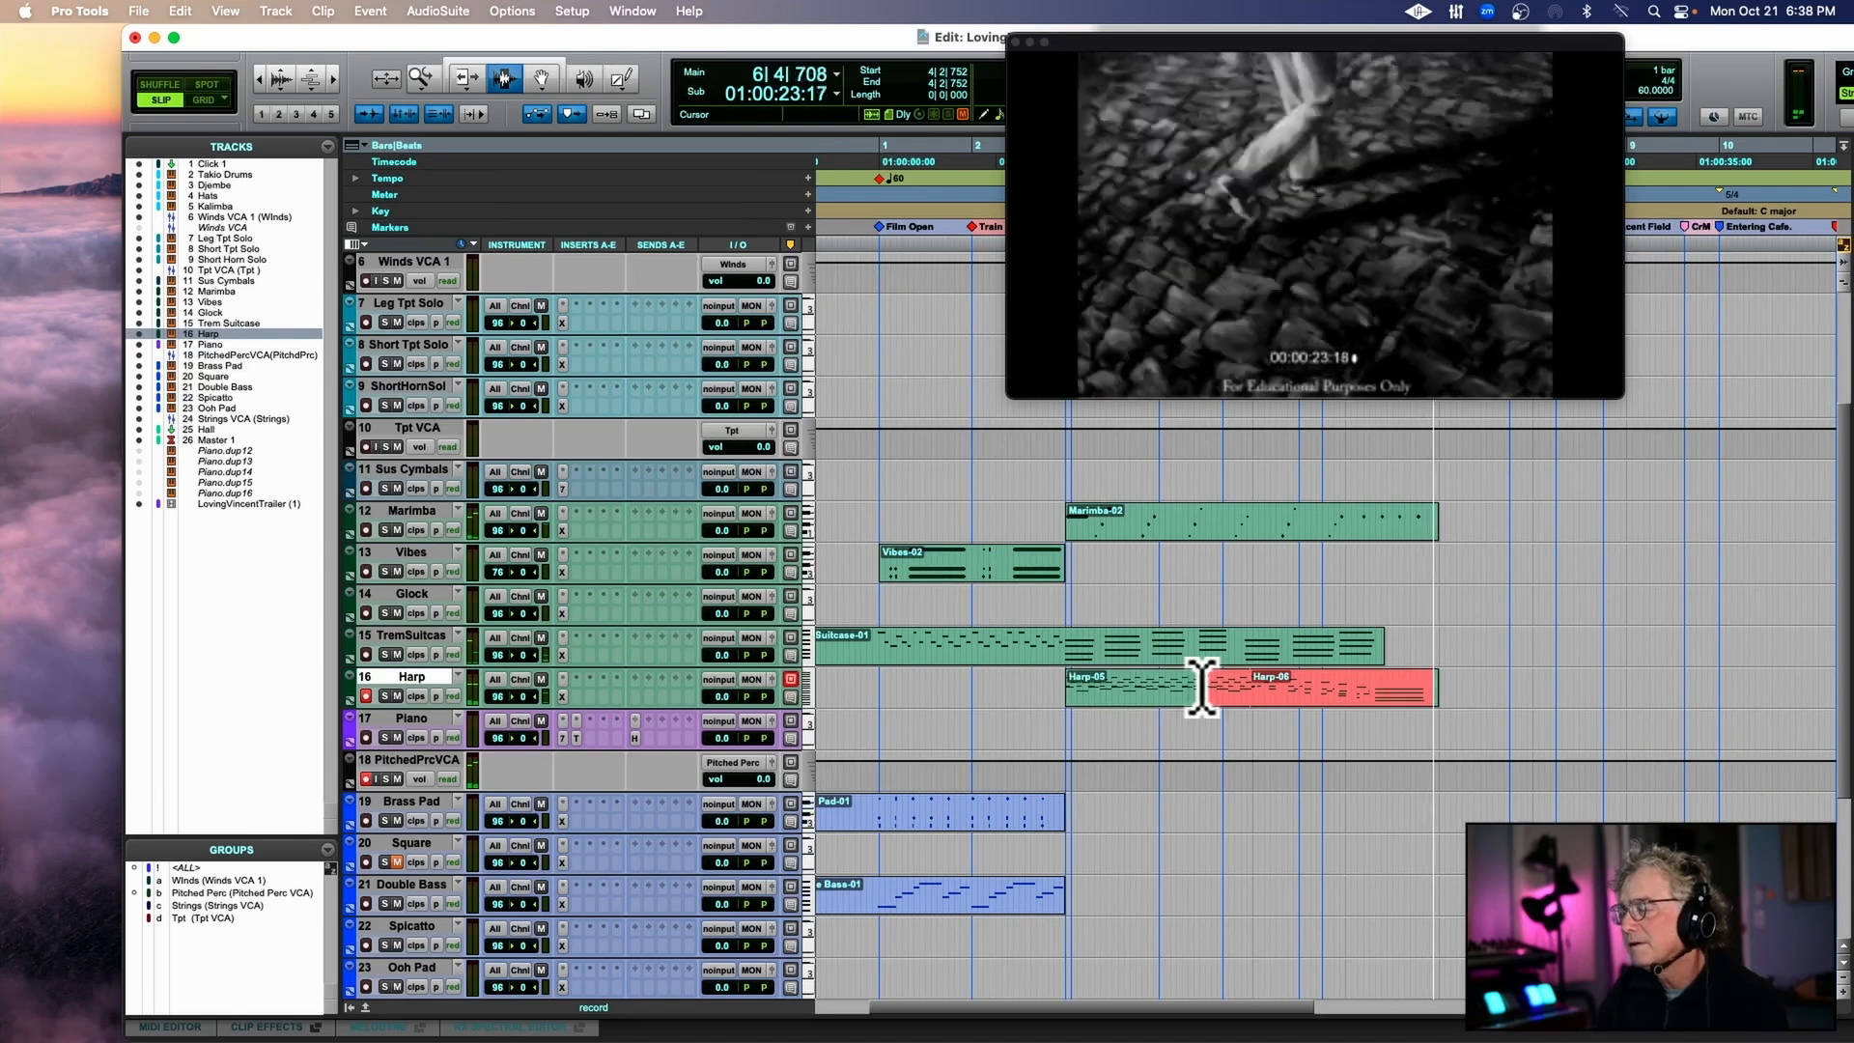
pyautogui.press('space')
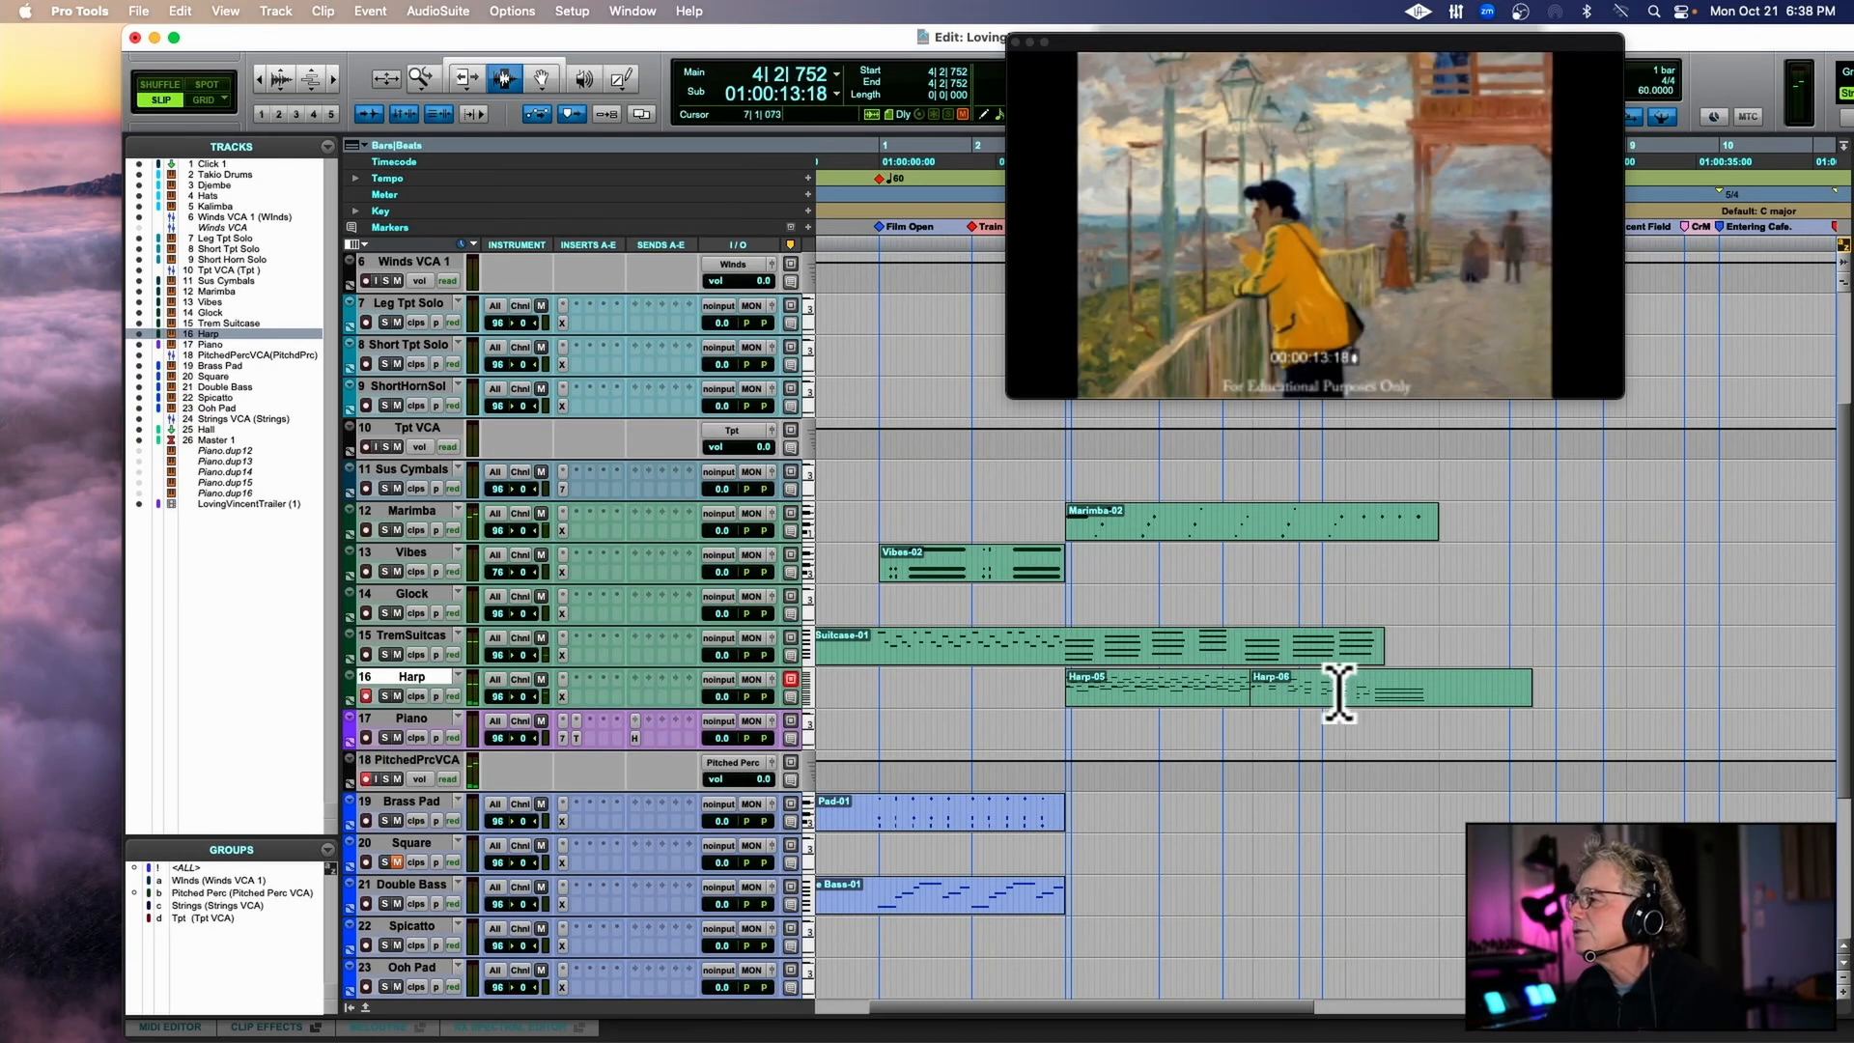
# Play the Harp recording from 5|3|595 and mark its range from 6|1|292 to 6|3|653.
pyautogui.click(1339, 687)
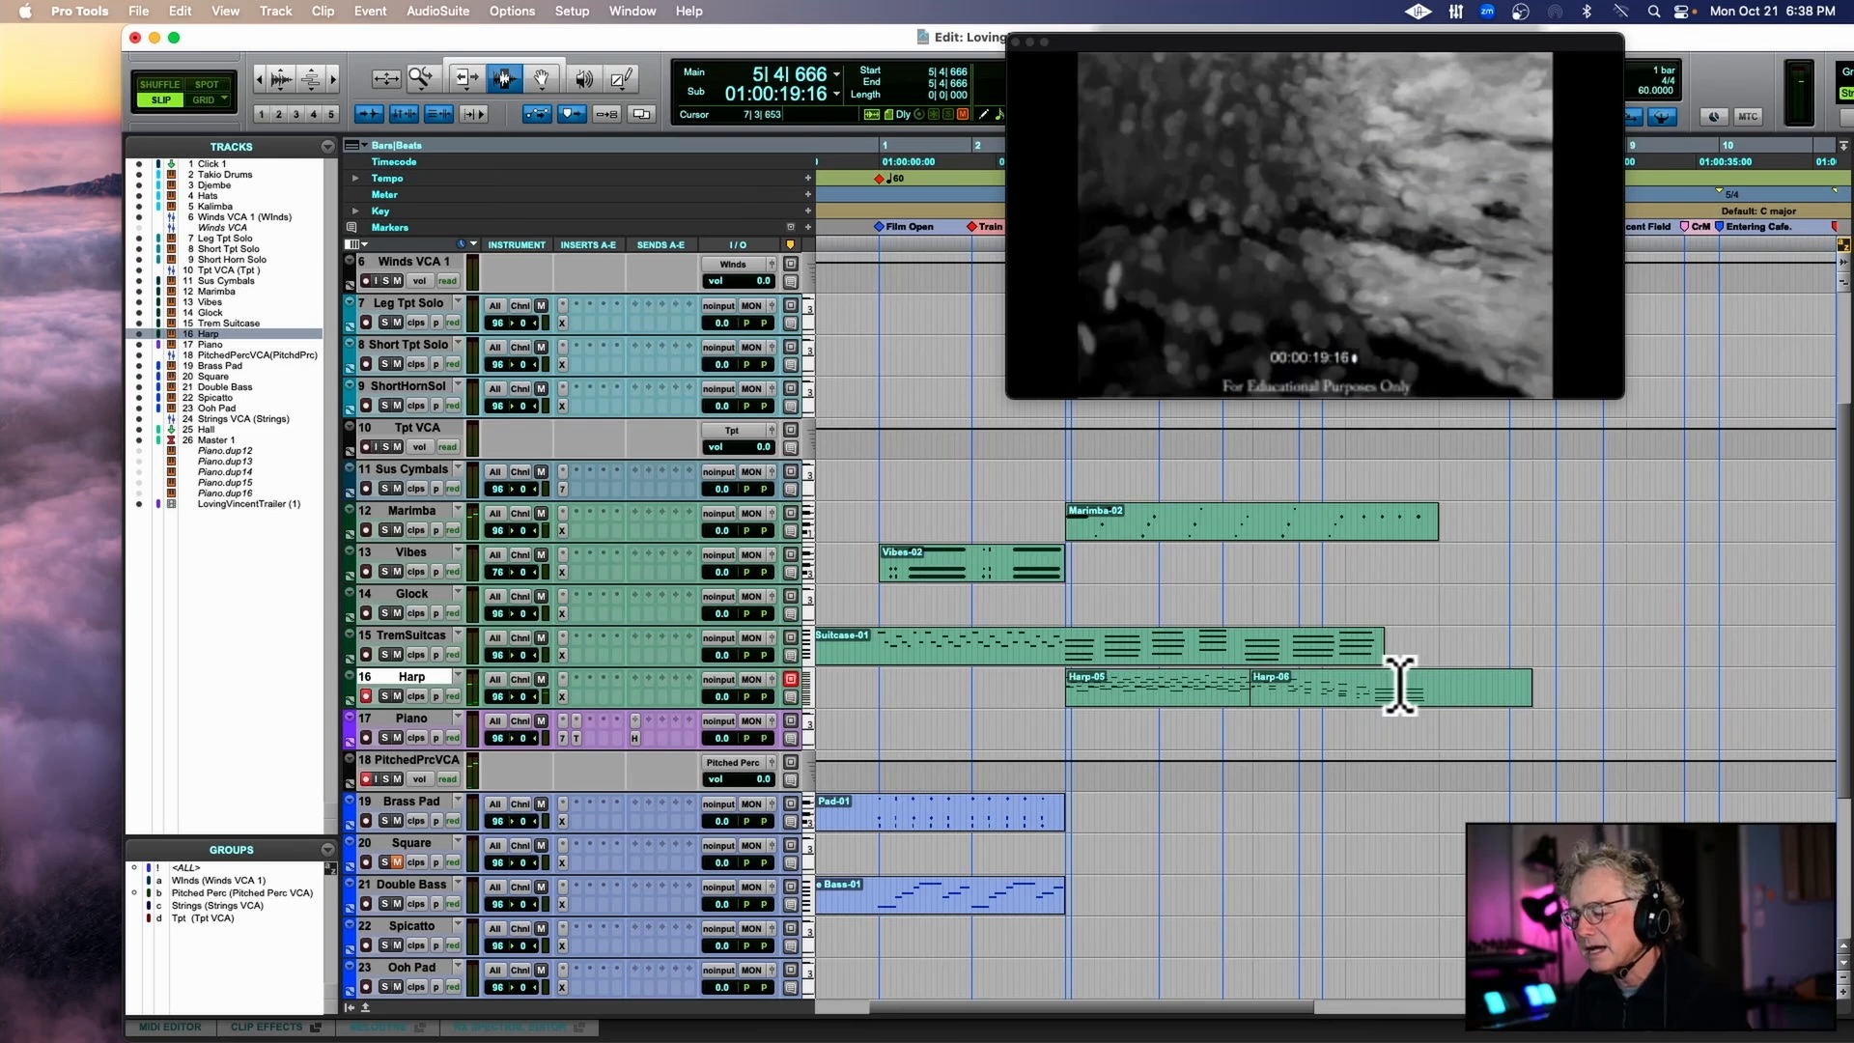
pyautogui.press('super+bracketright')
pyautogui.press('super+bracketright')
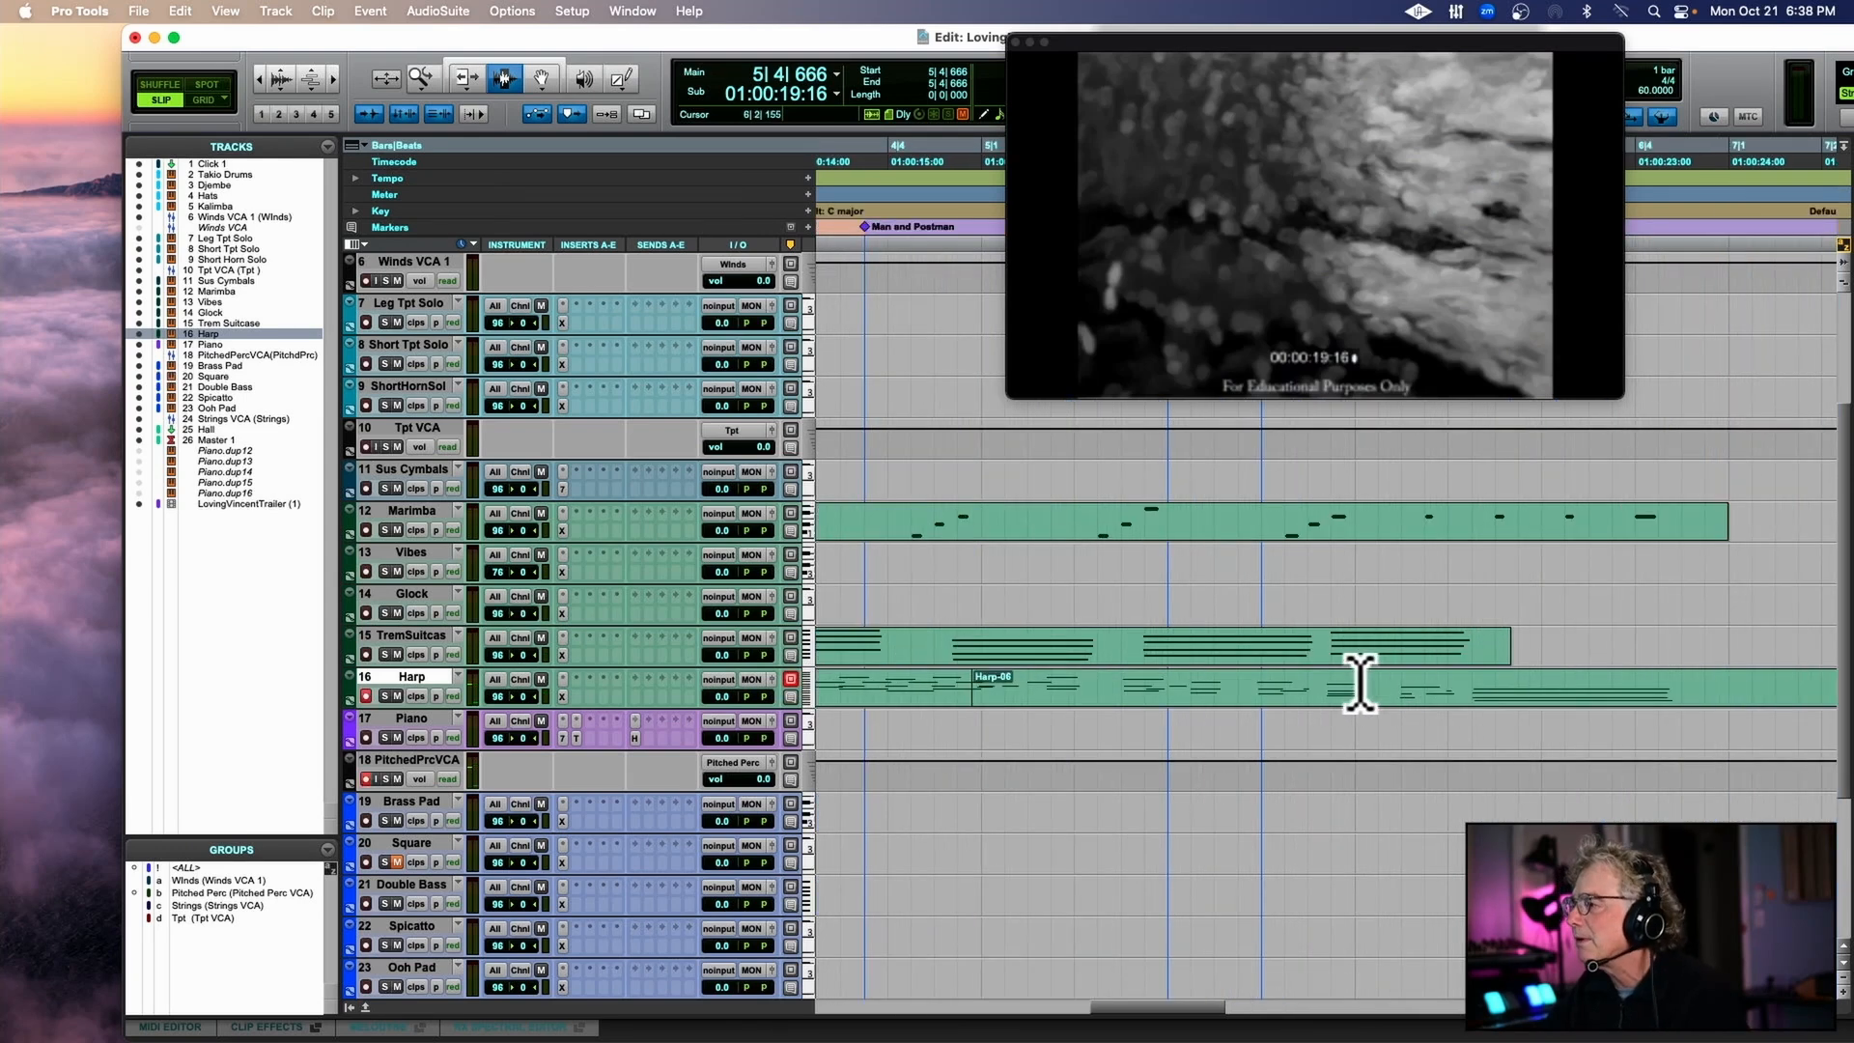
pyautogui.click(1227, 687)
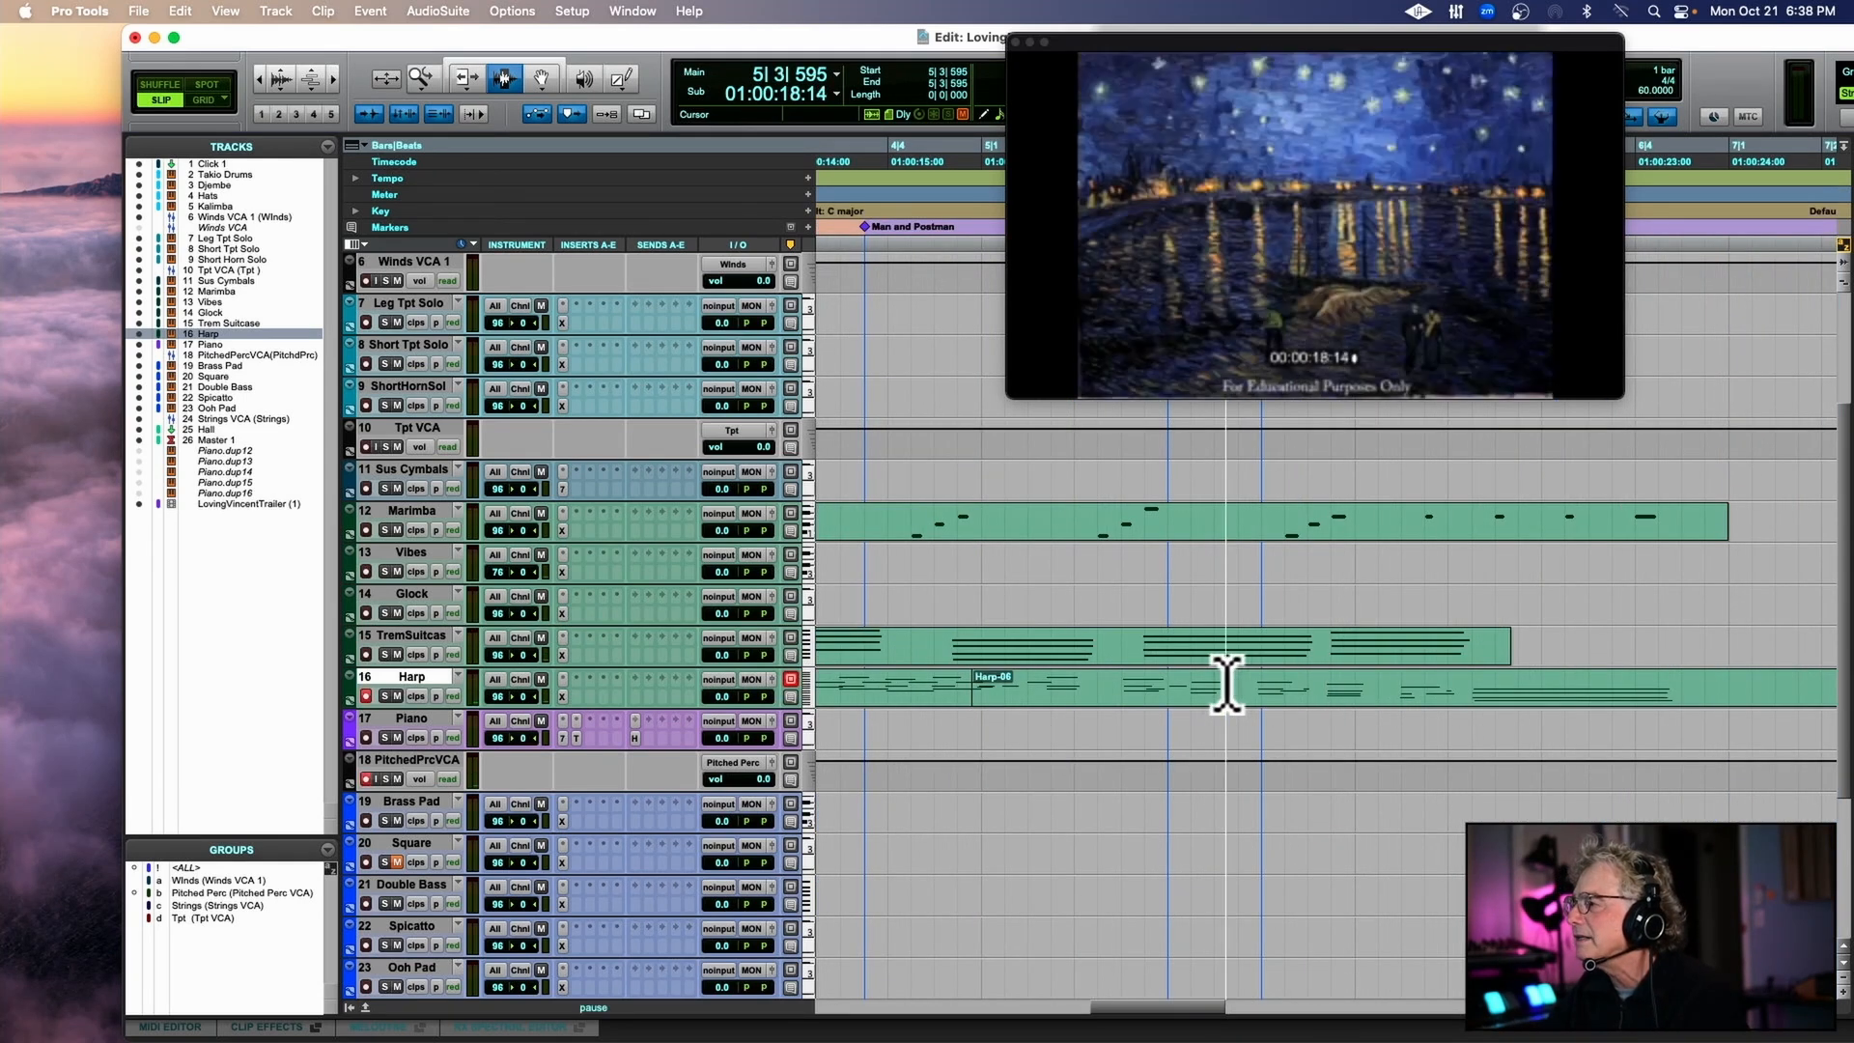
pyautogui.press('space')
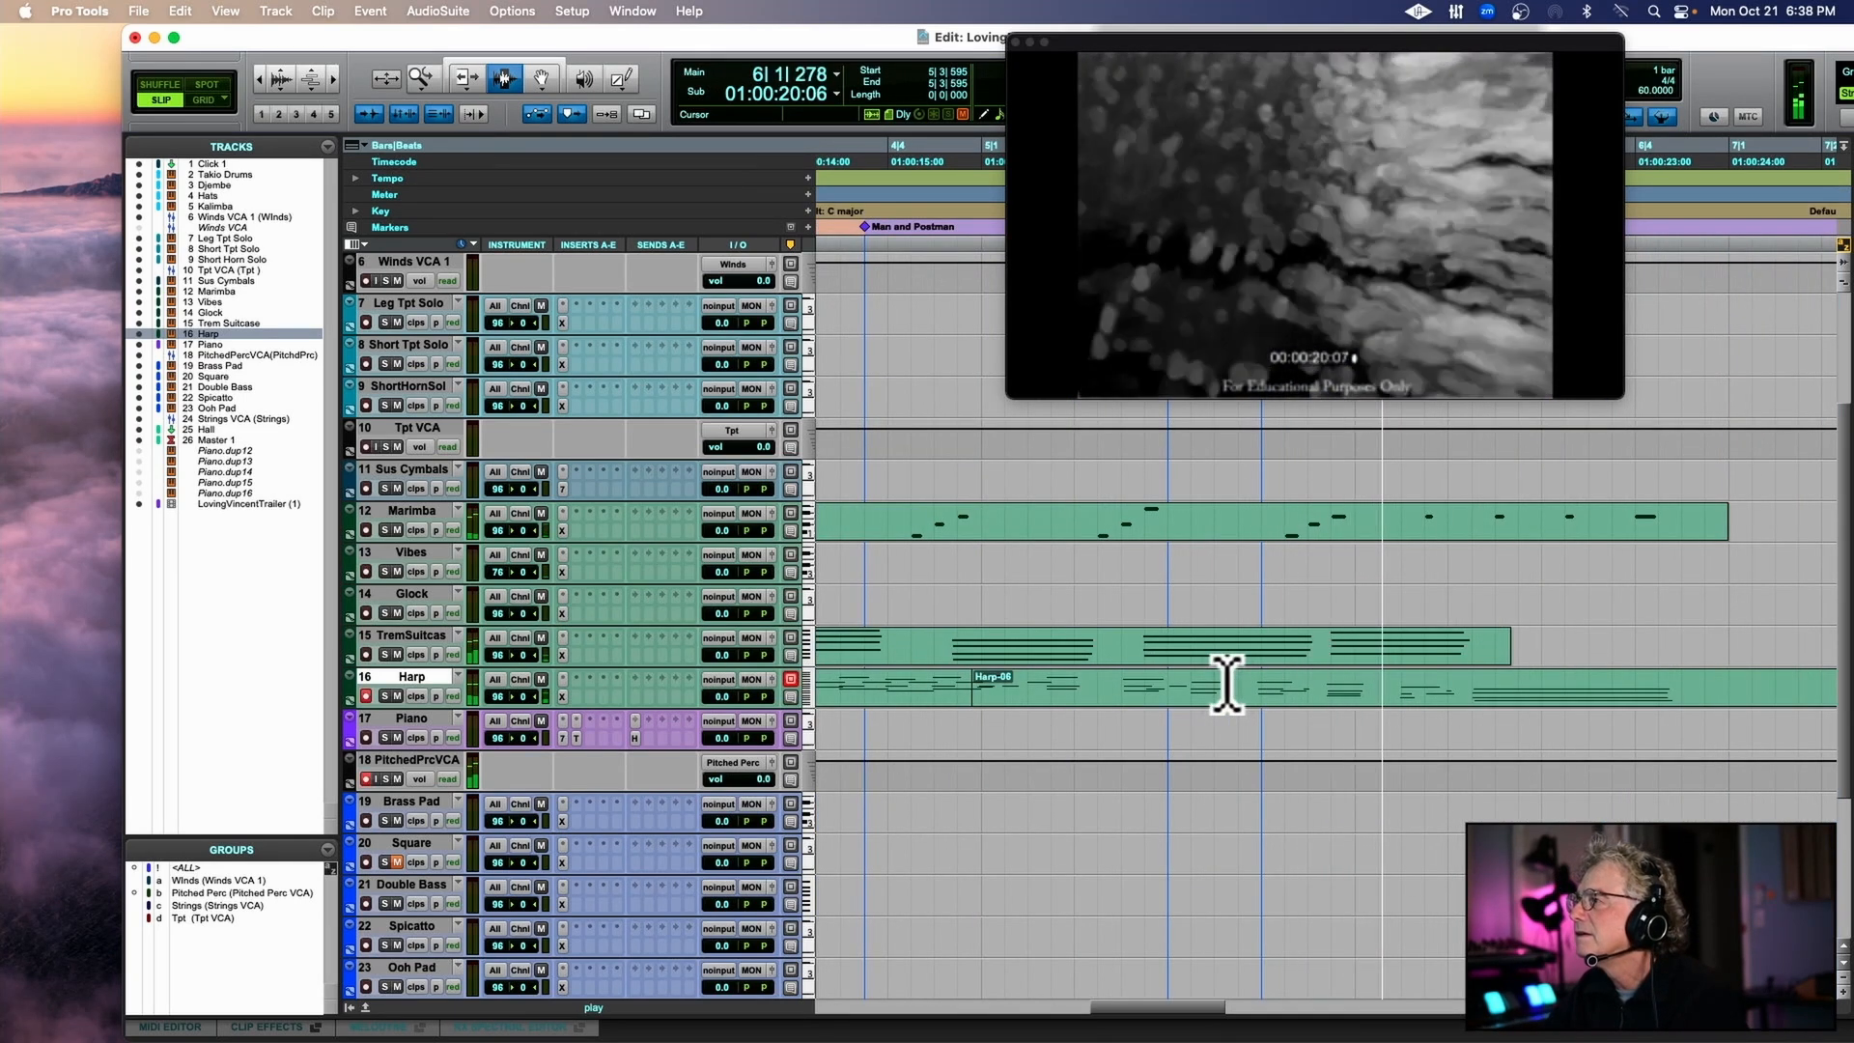
pyautogui.press('Down')
pyautogui.press('Up')
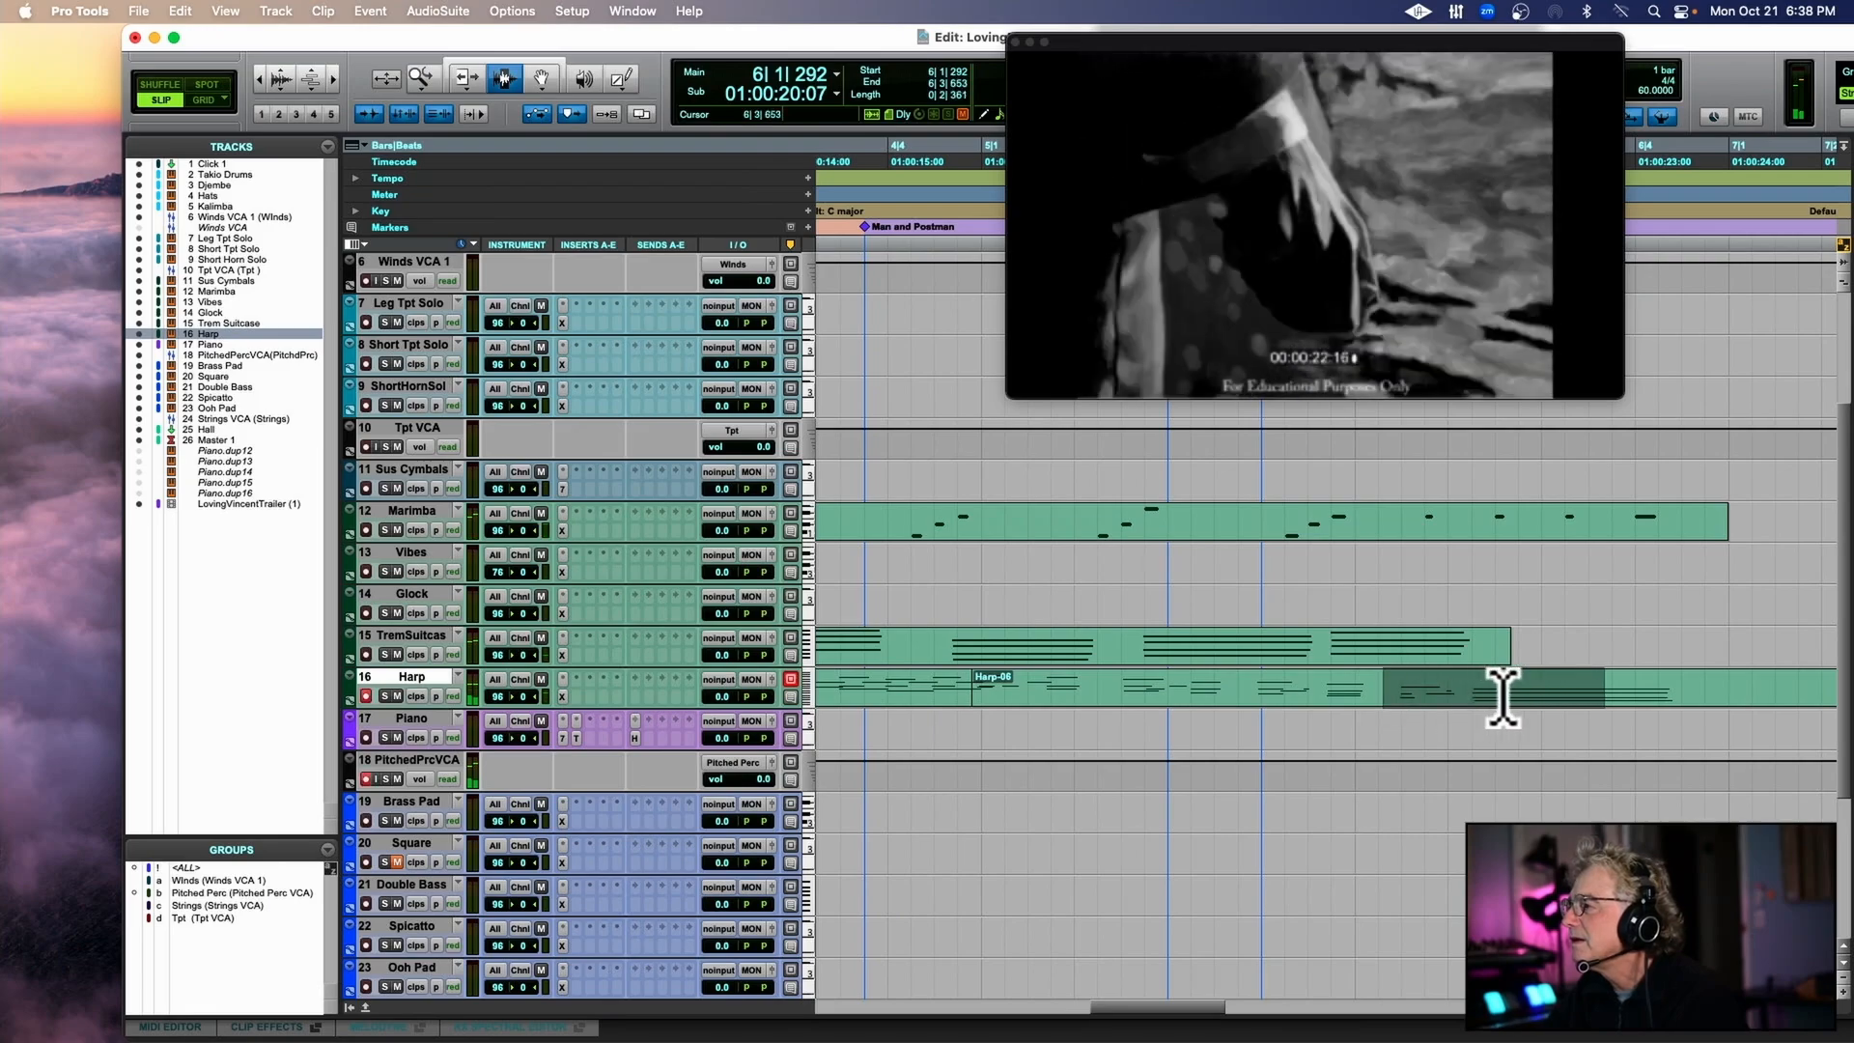
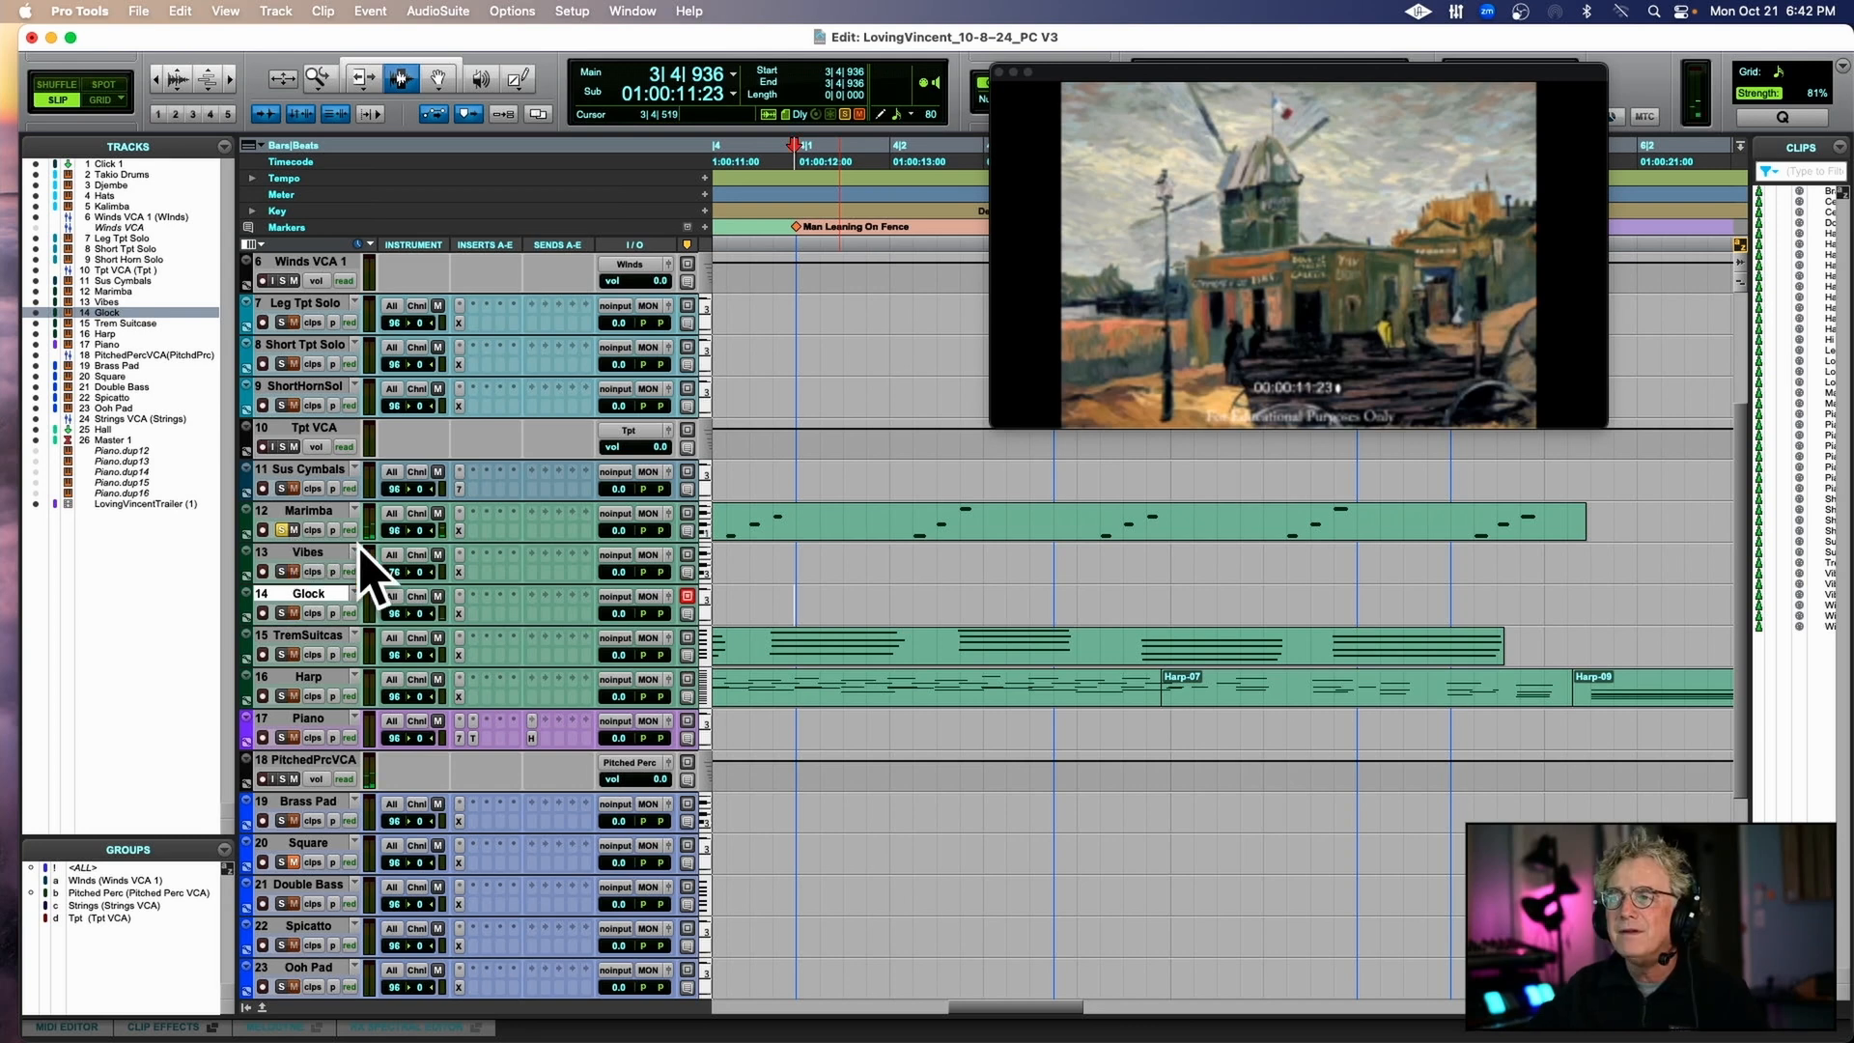
# Open the Marimba track's Xpand!2 instrument, show the Part A smart knobs and raise Start Time to about halfway.
pyautogui.click(461, 515)
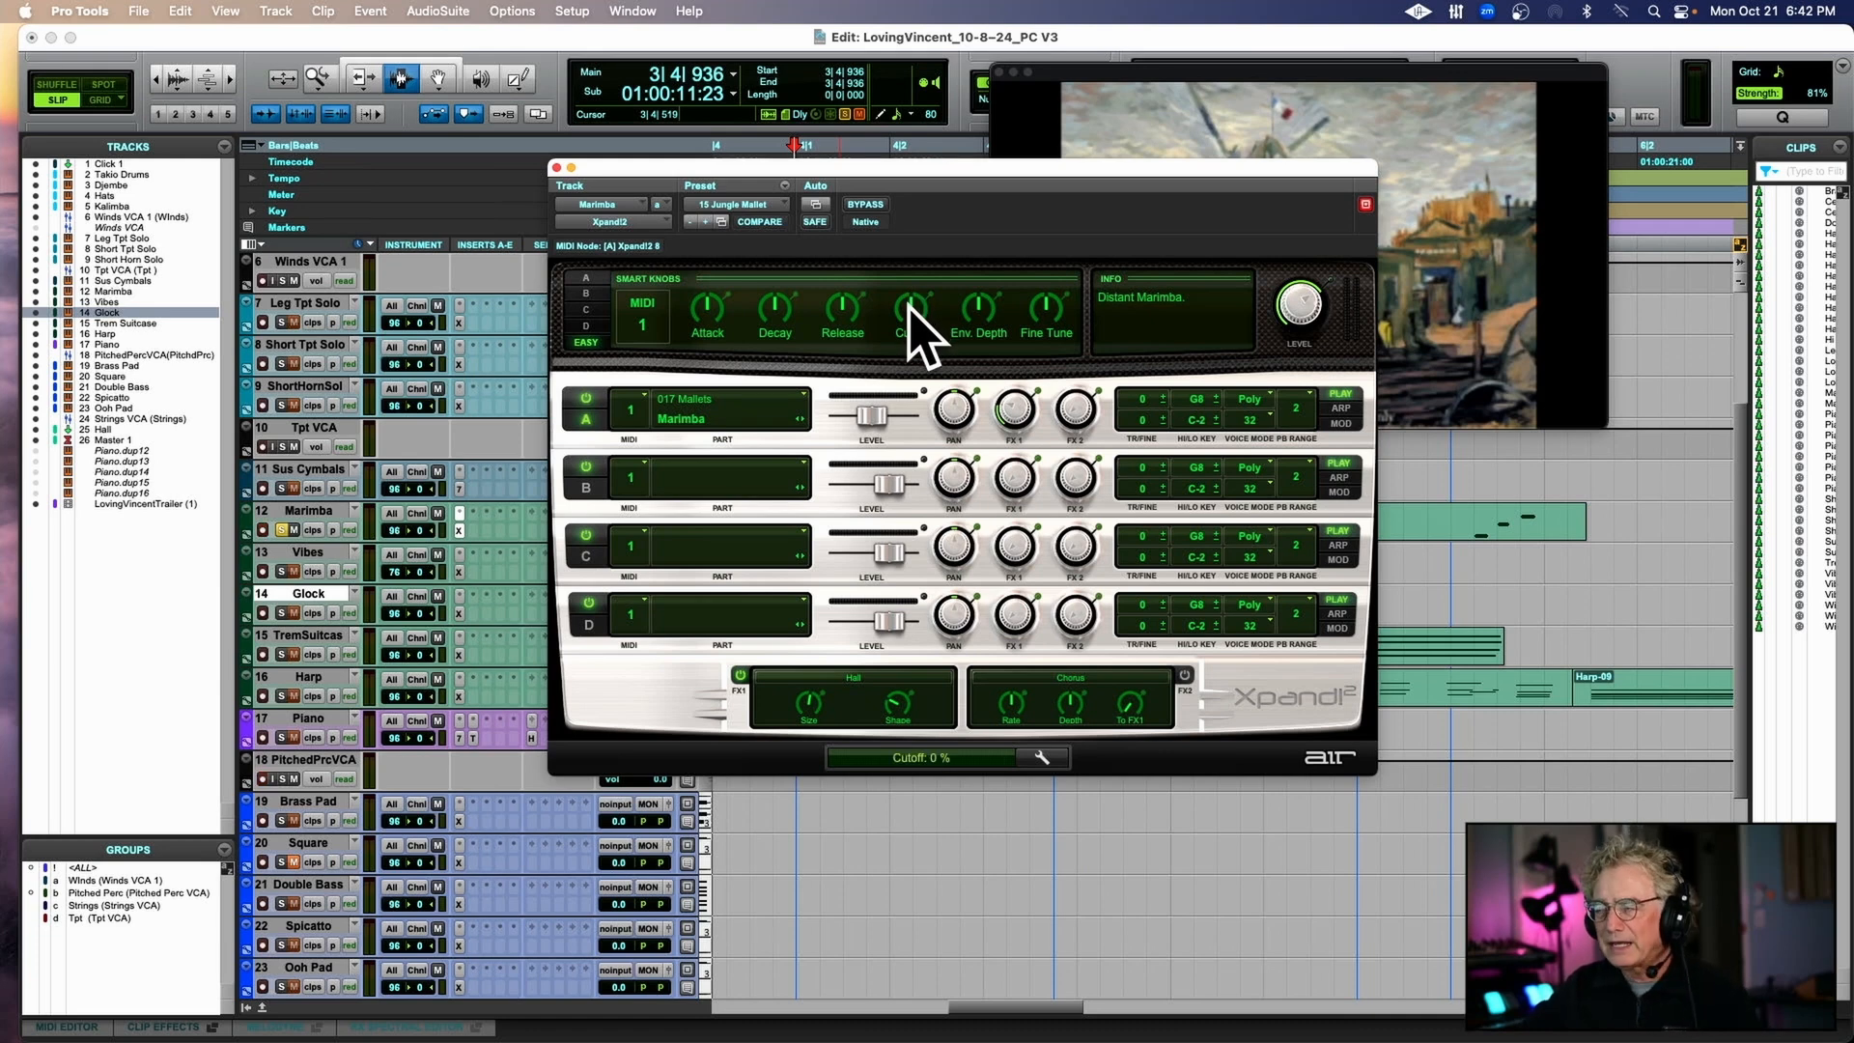
pyautogui.click(586, 278)
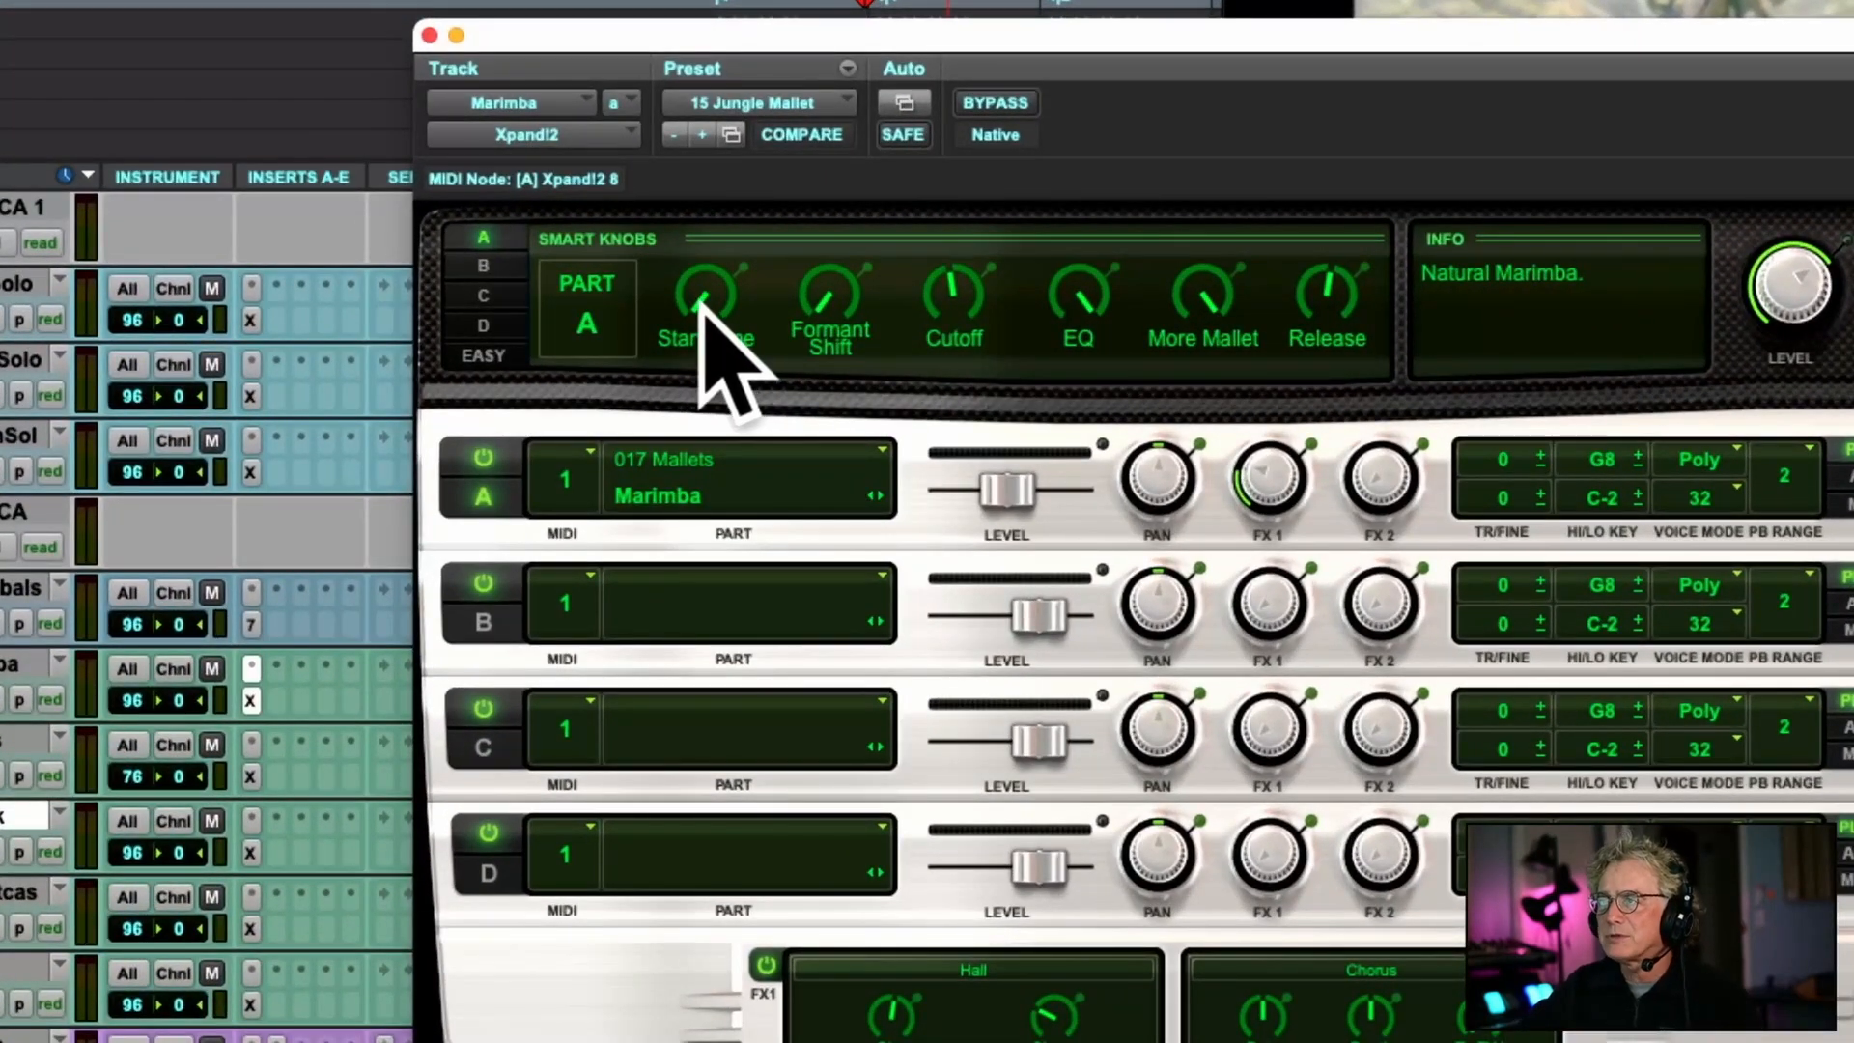
pyautogui.moveTo(698, 294); pyautogui.dragTo(700, 306)
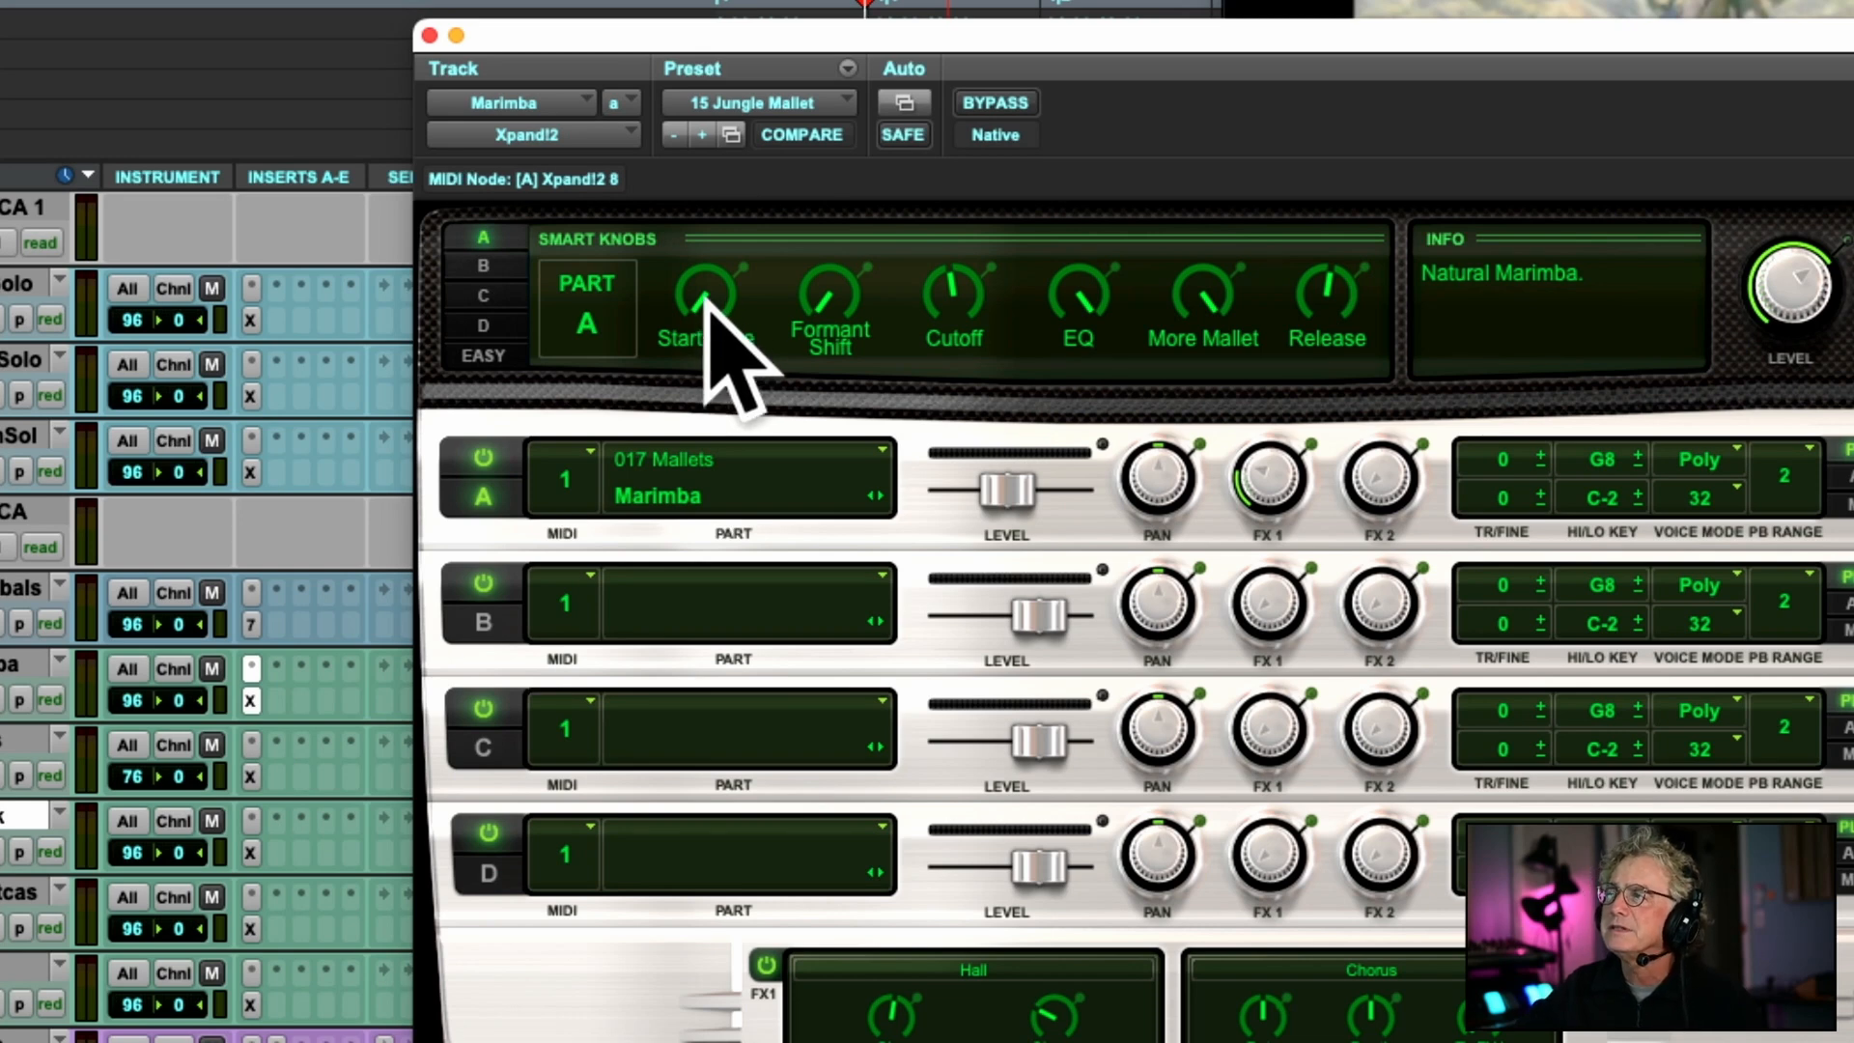
pyautogui.moveTo(702, 305); pyautogui.dragTo(809, 196)
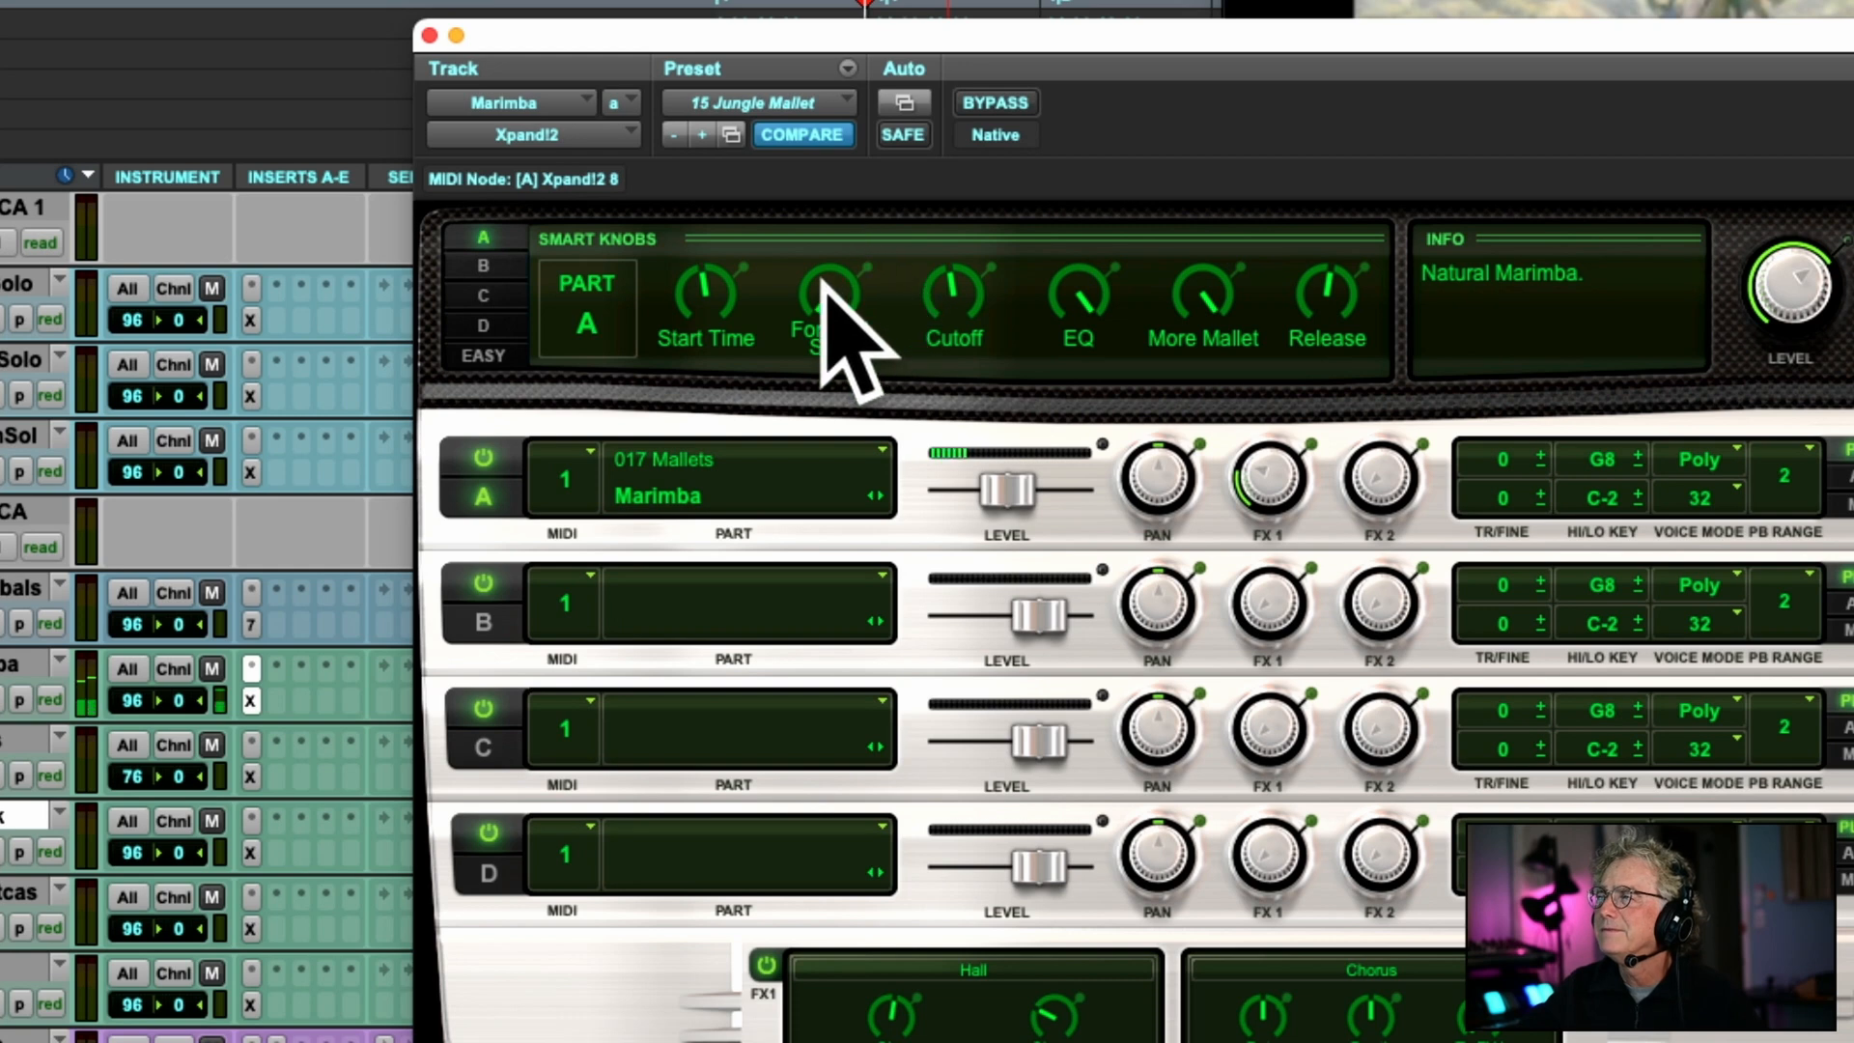
# Adjust Part A's tone by turning More Mallet well down, raising Release slightly and lowering Cutoff slightly.
pyautogui.moveTo(942, 152); pyautogui.dragTo(827, 435)
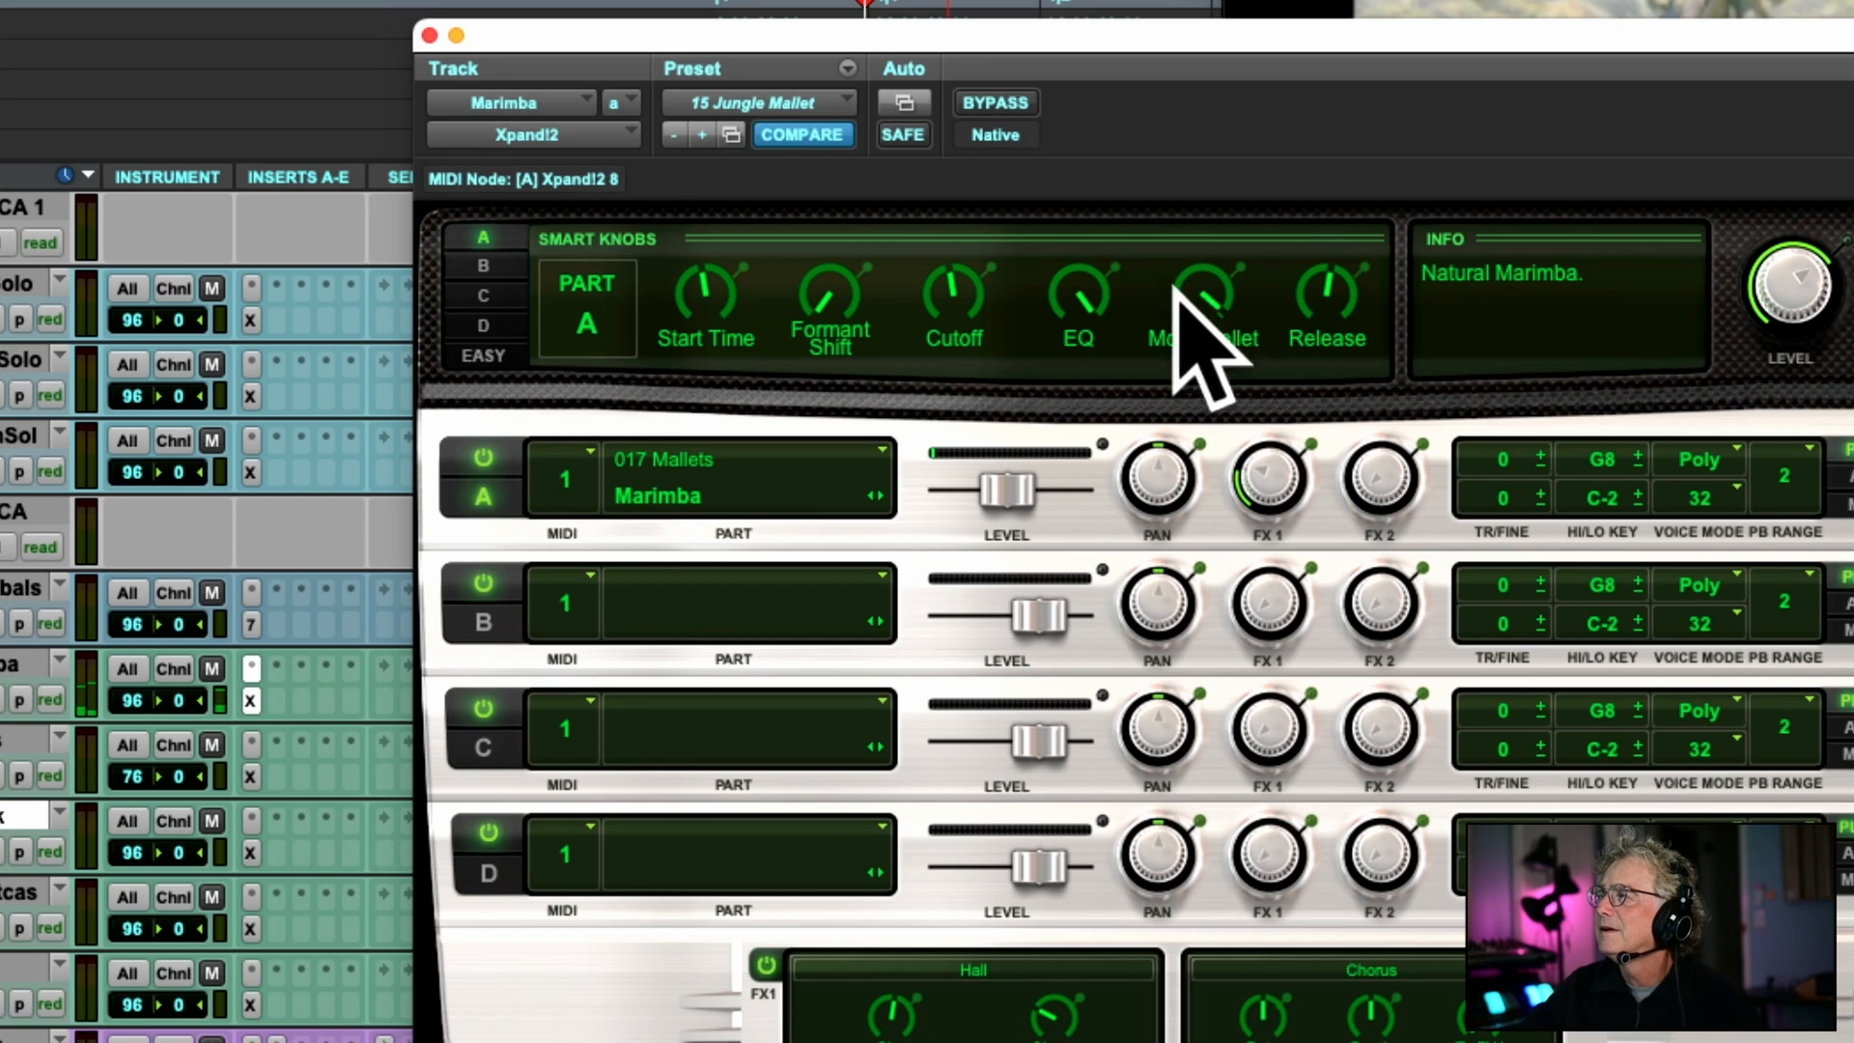
pyautogui.moveTo(1179, 310); pyautogui.dragTo(999, 555)
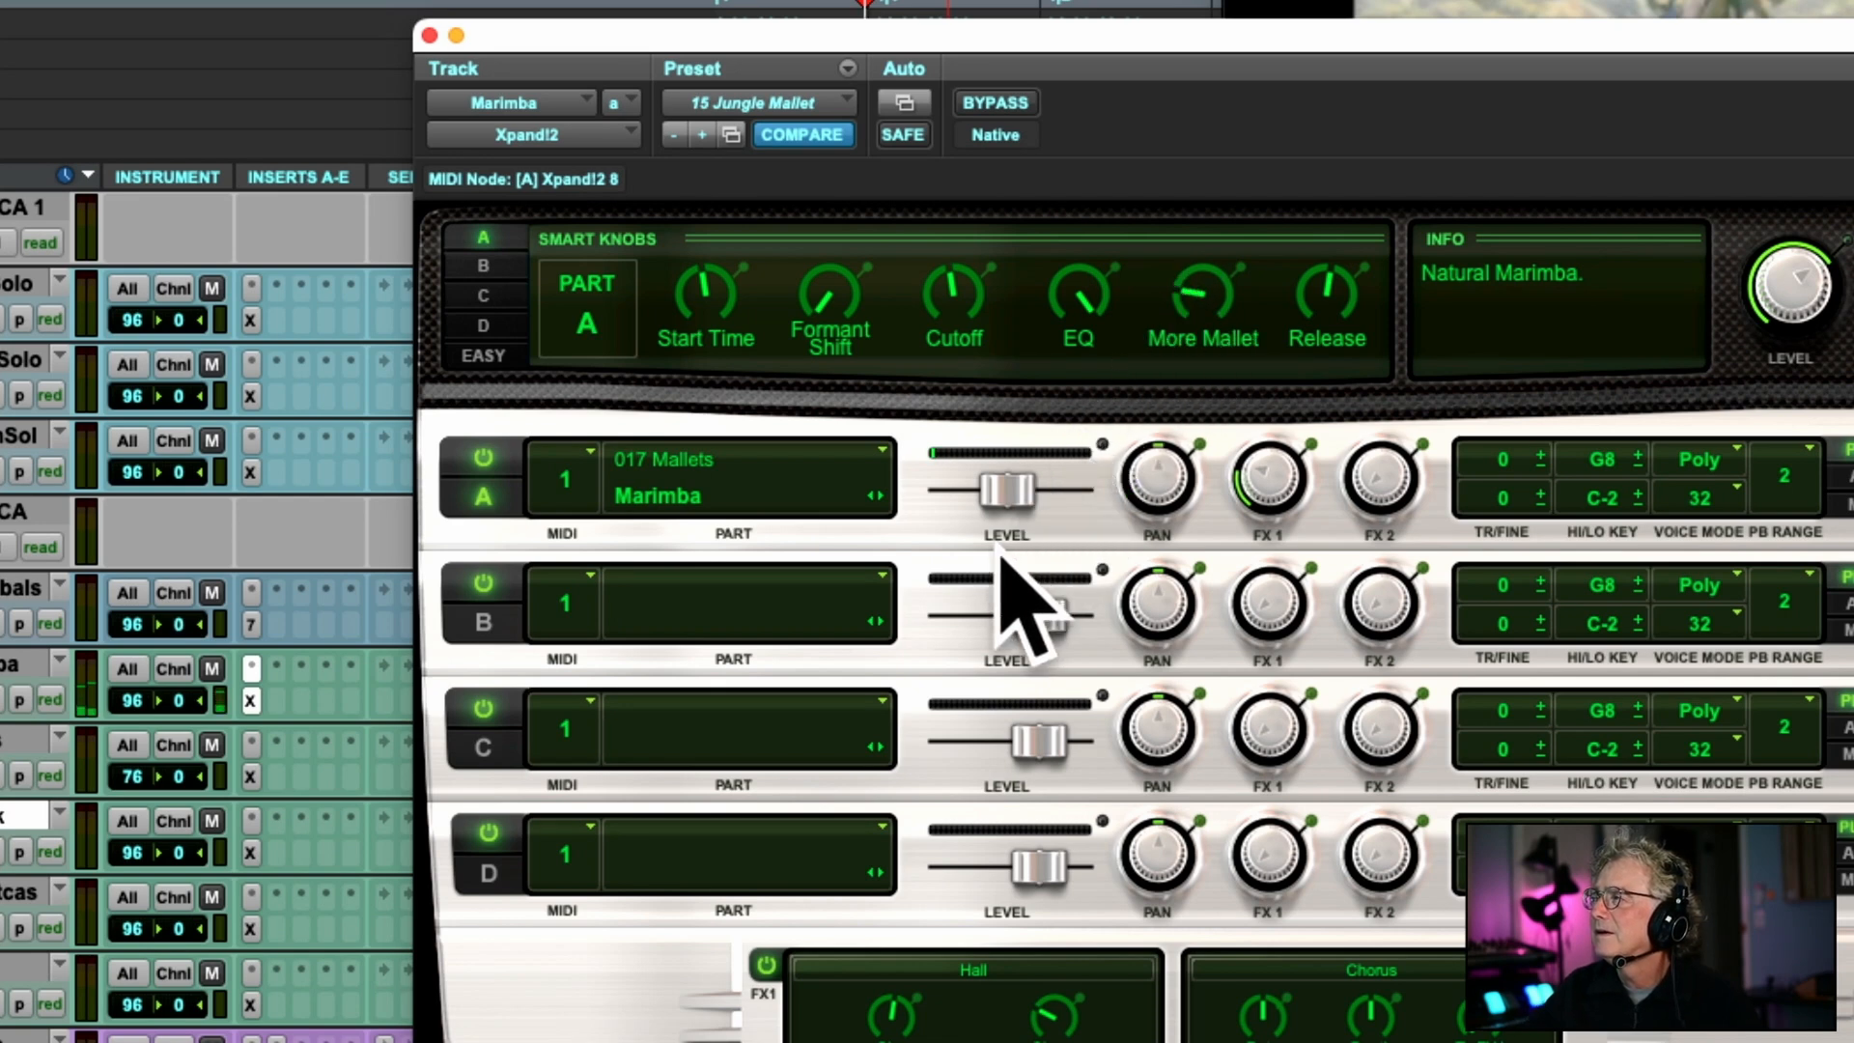
pyautogui.moveTo(1324, 295); pyautogui.dragTo(1319, 280)
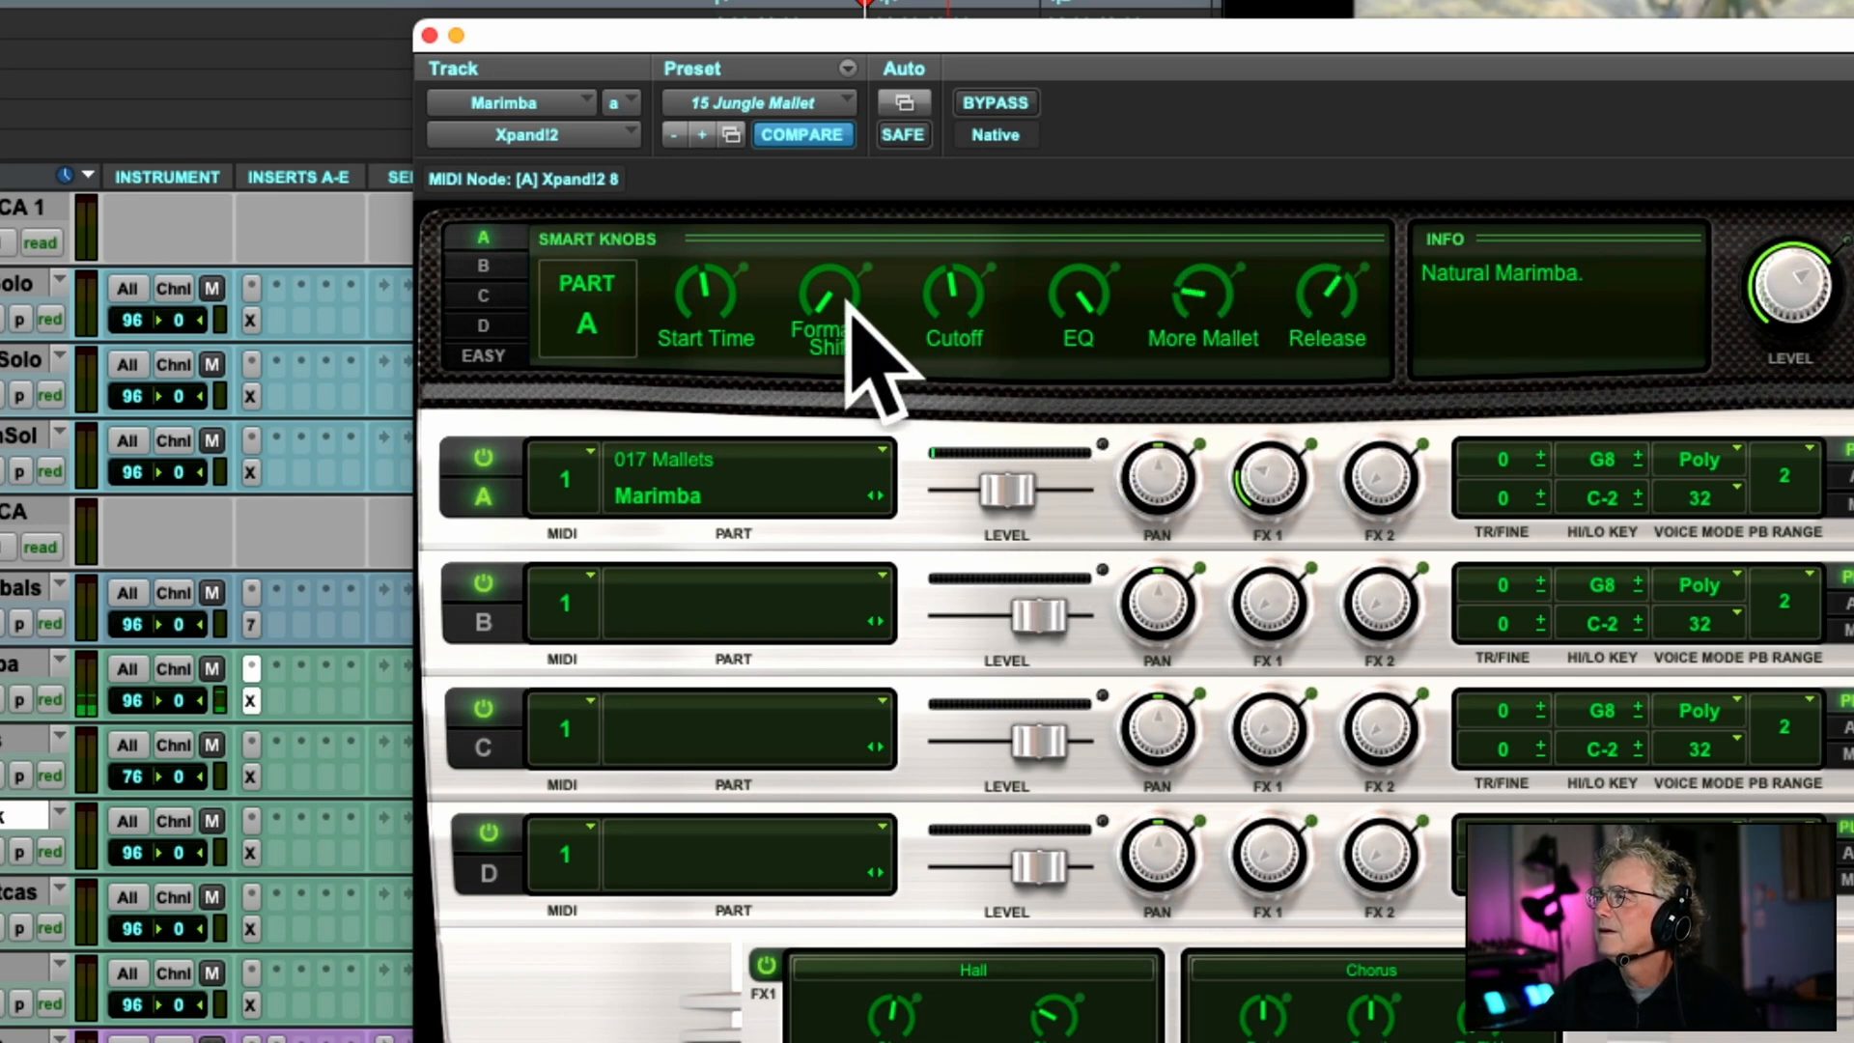
pyautogui.moveTo(965, 281); pyautogui.dragTo(935, 318)
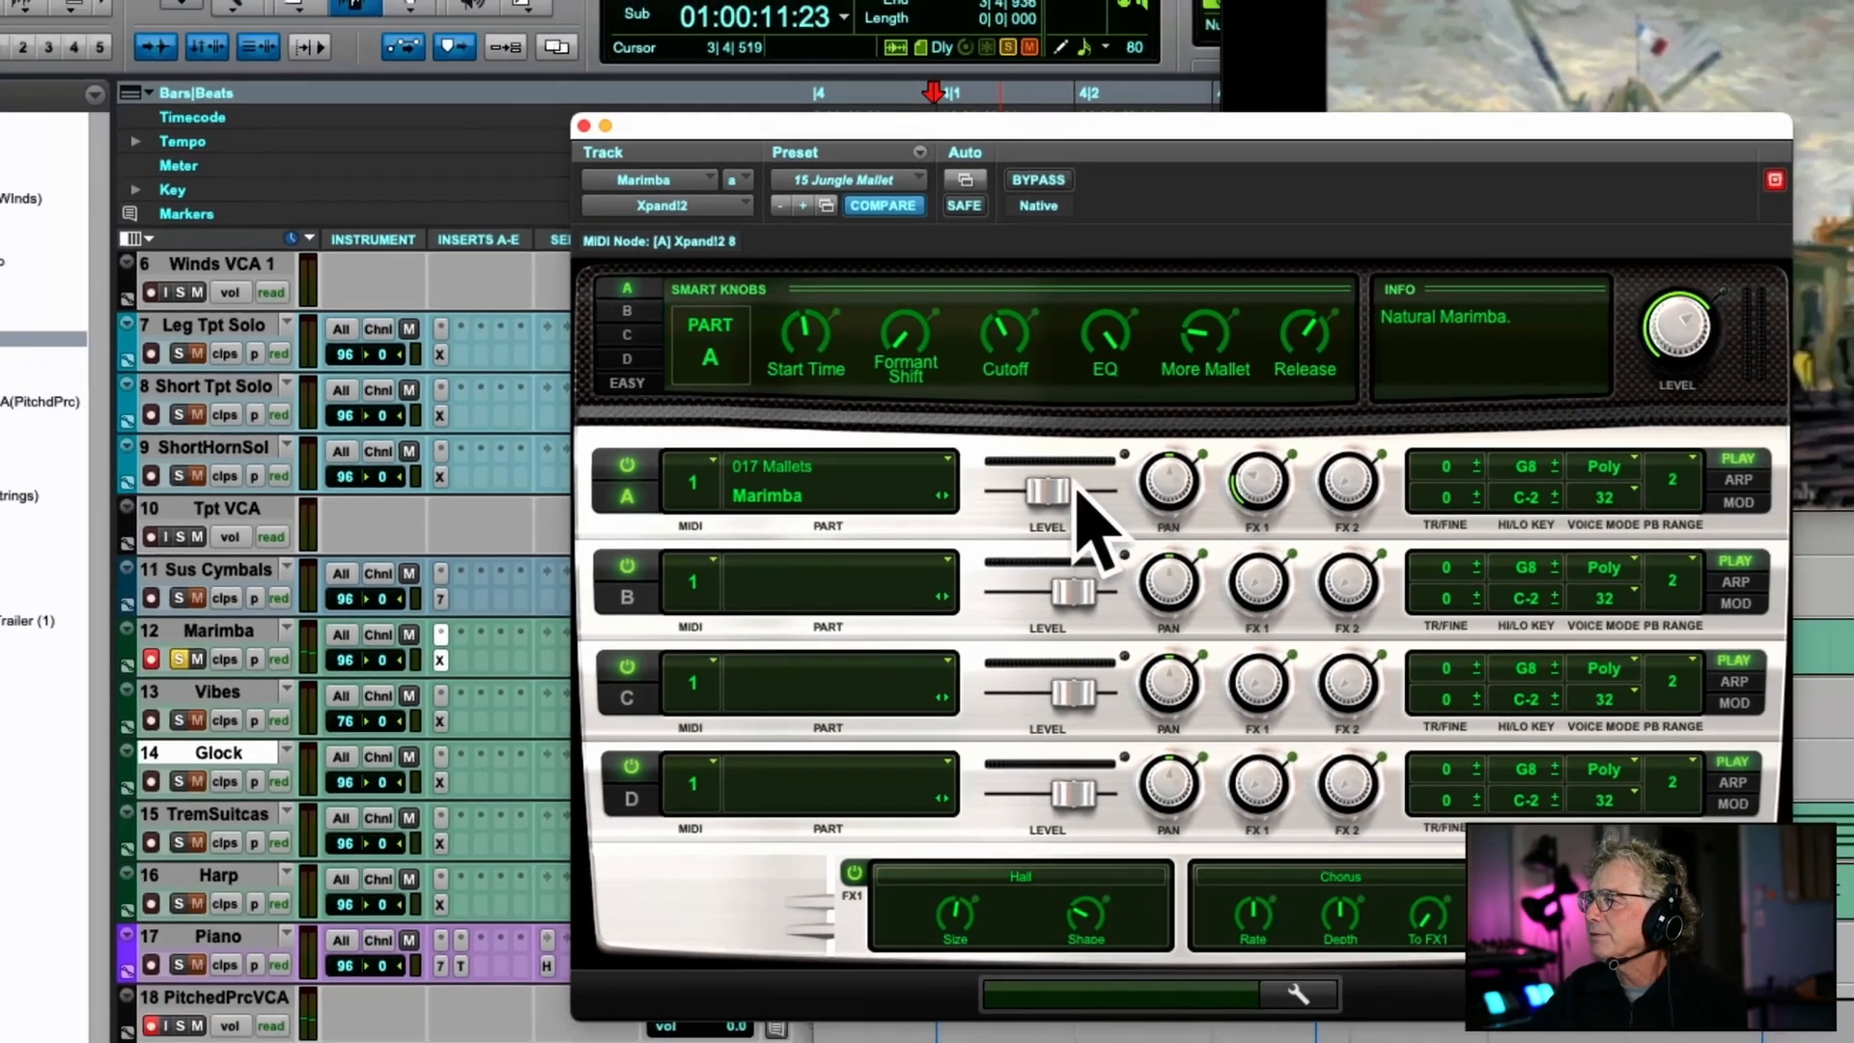
# Reset the Marimba's Part A level to 0.0 dB and close the plug-in window.
pyautogui.keyDown('alt'); pyautogui.click(1054, 485); pyautogui.keyUp('alt')
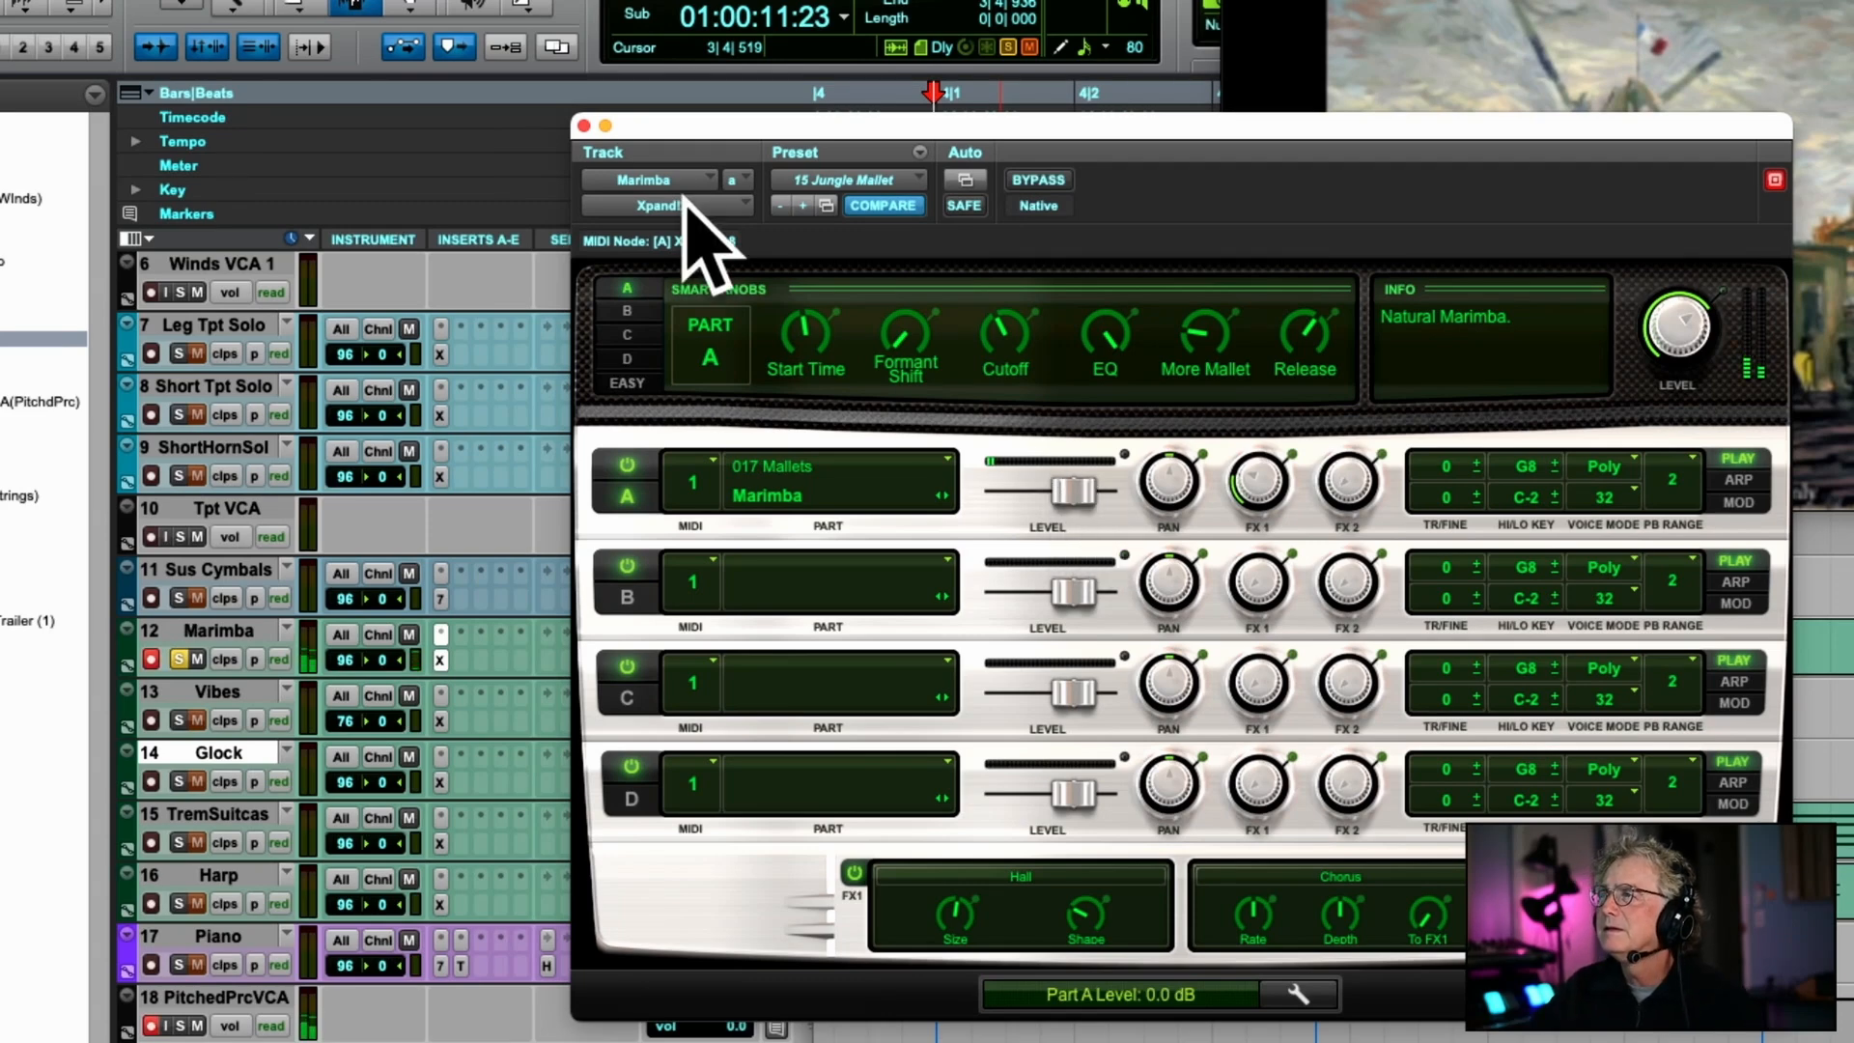
pyautogui.click(583, 126)
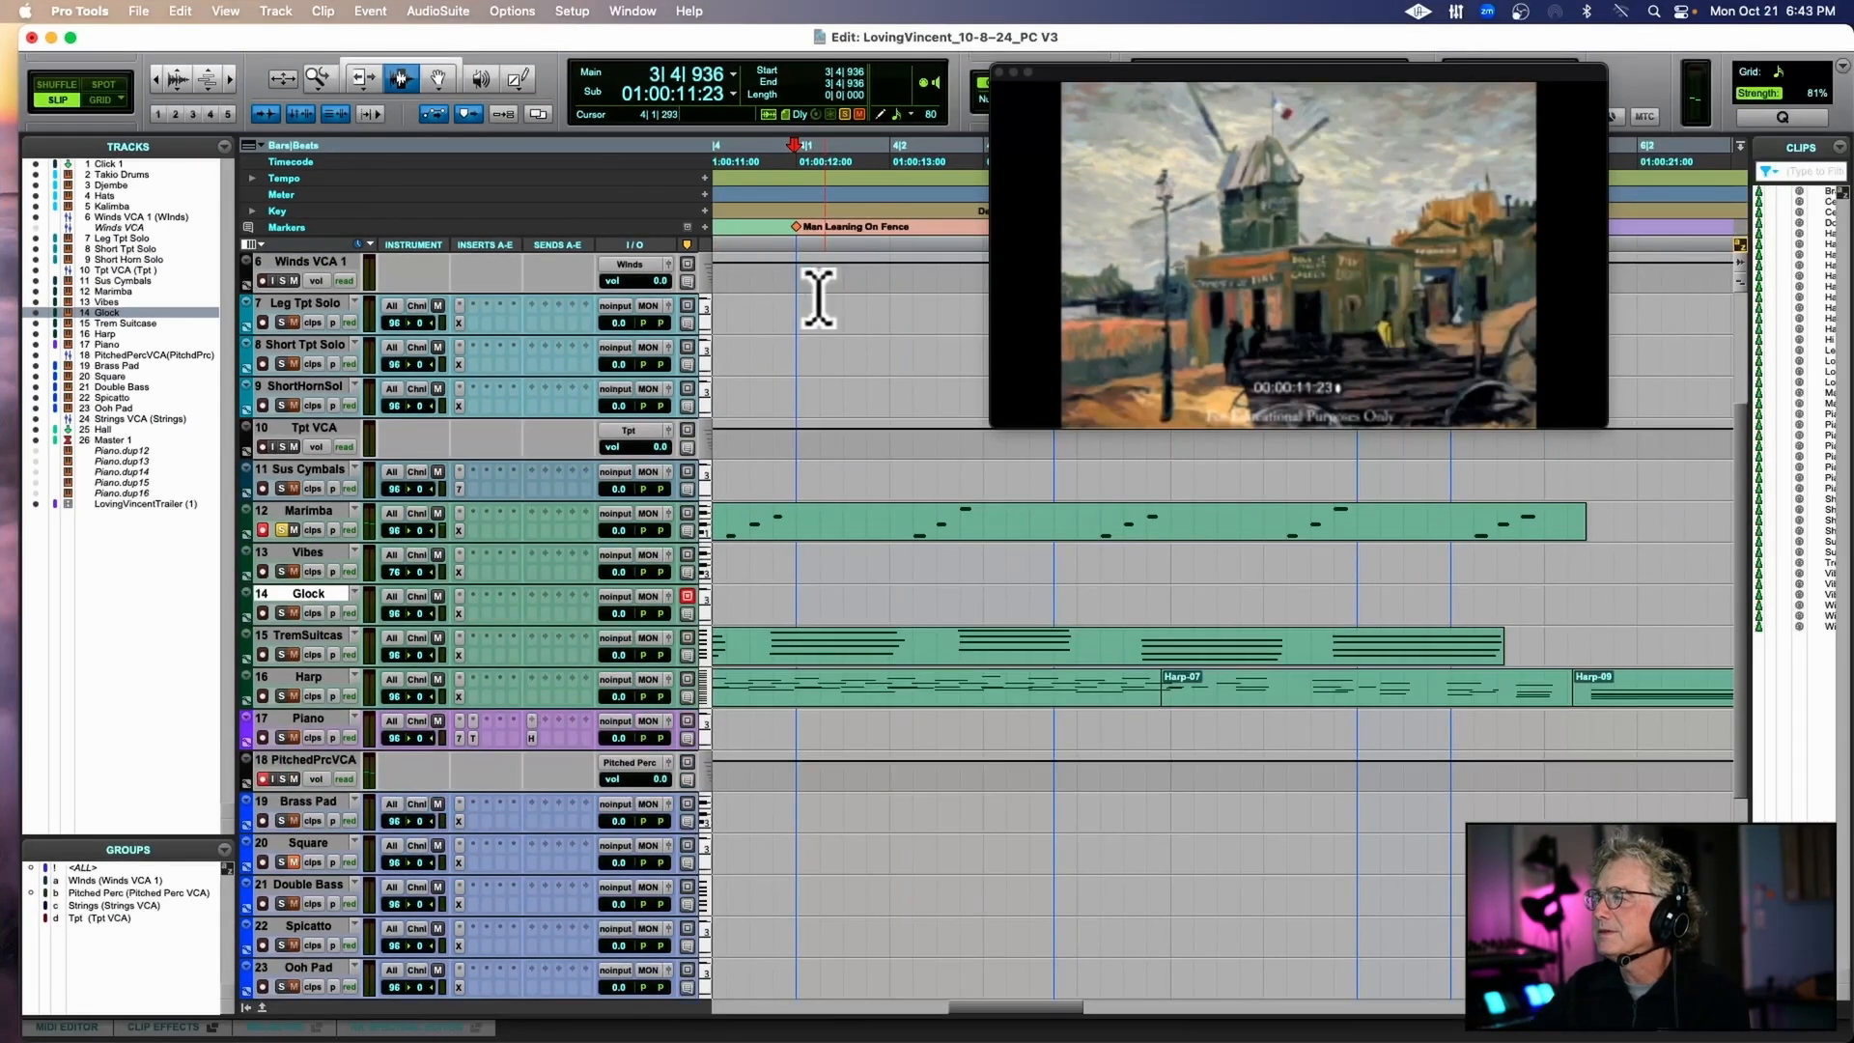
# Play the parts against picture twice from 2|4|848, the second time with the Marimba unsoloed and running to the end of bar 5.
pyautogui.hscroll(-5, 903, 246)
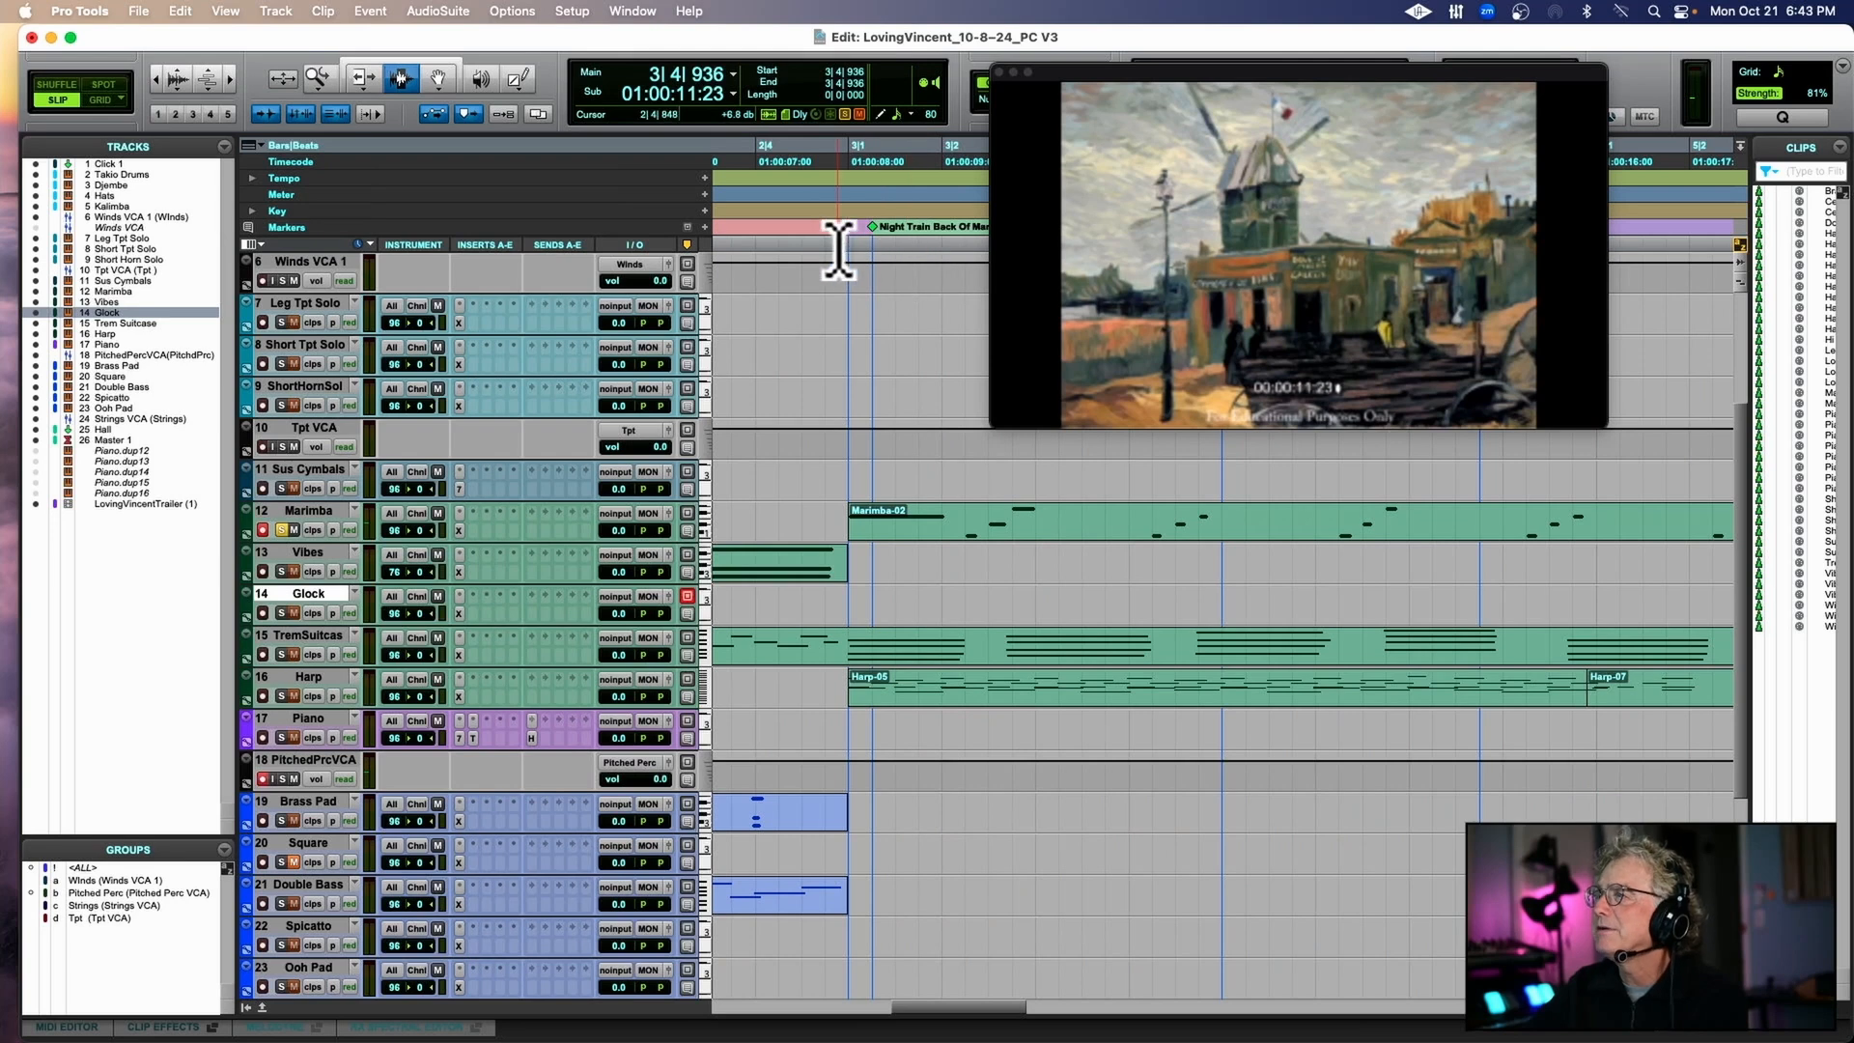
pyautogui.click(838, 249)
pyautogui.press('space')
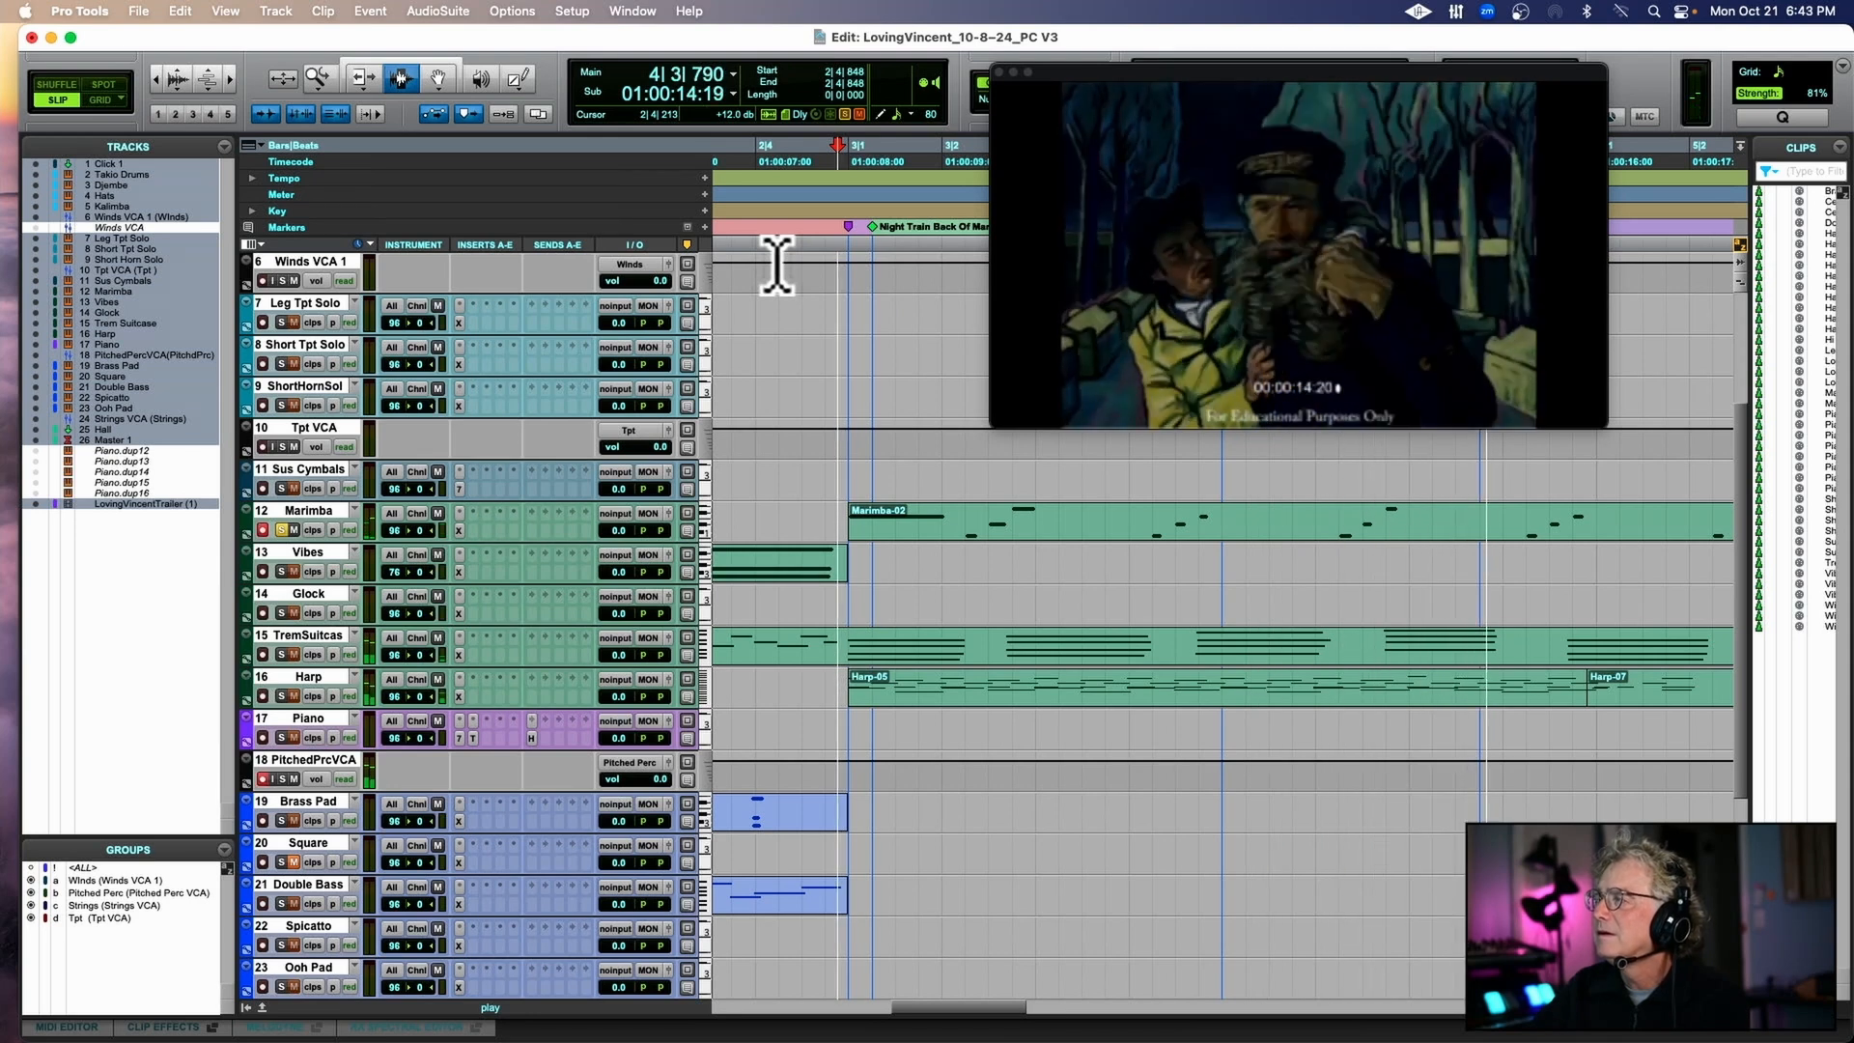
pyautogui.press('space')
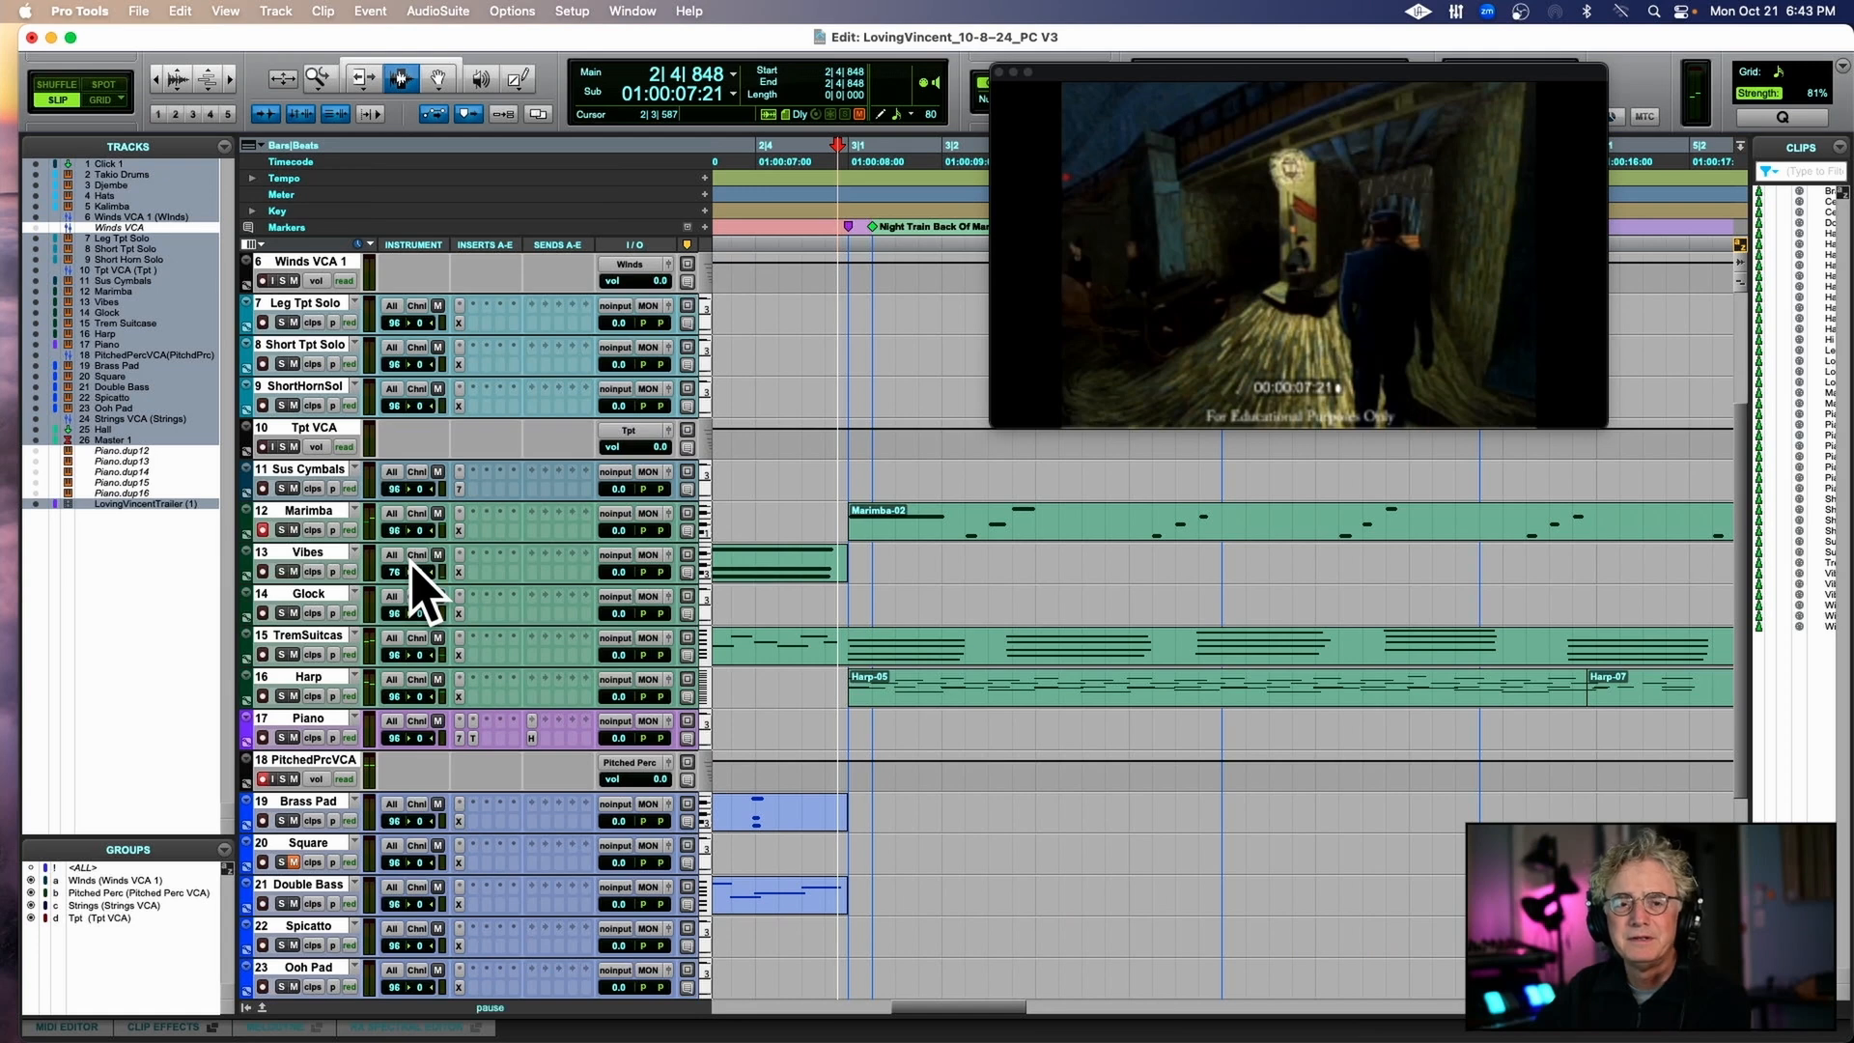
pyautogui.press('space')
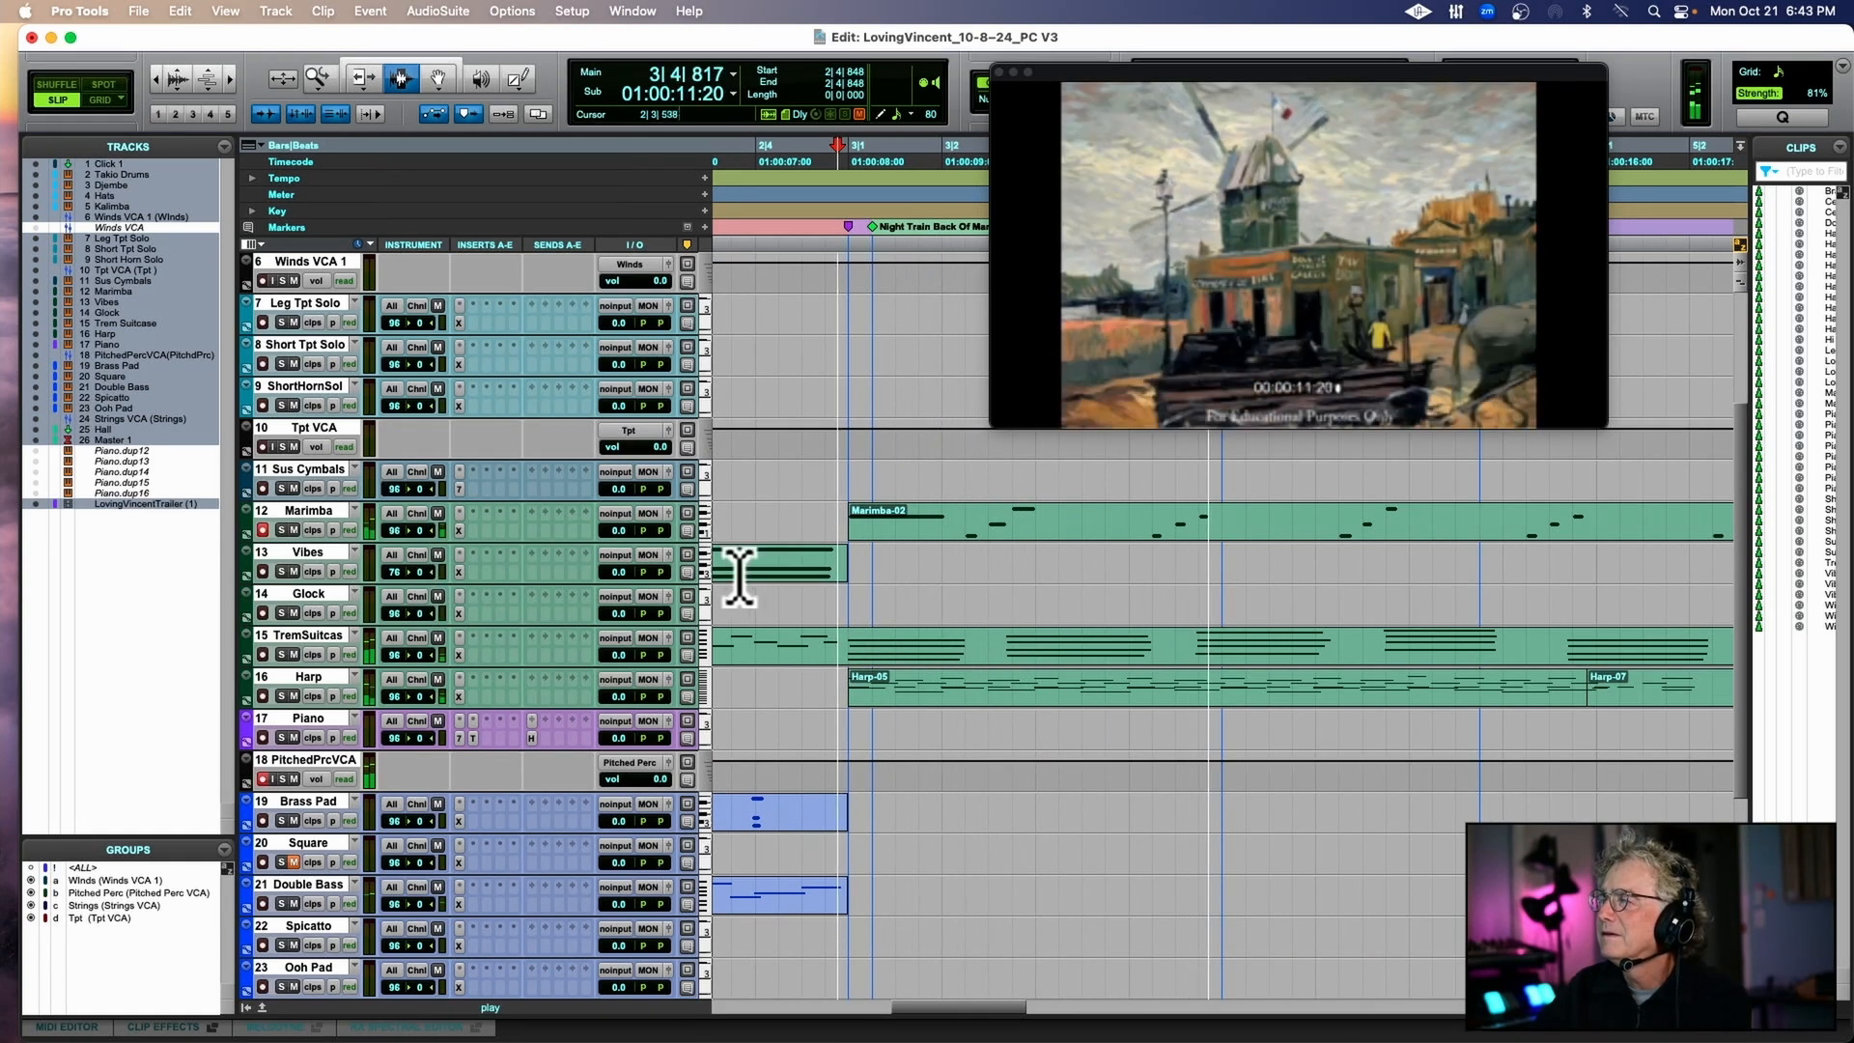
pyautogui.scroll(3, 742, 578)
pyautogui.press('r')
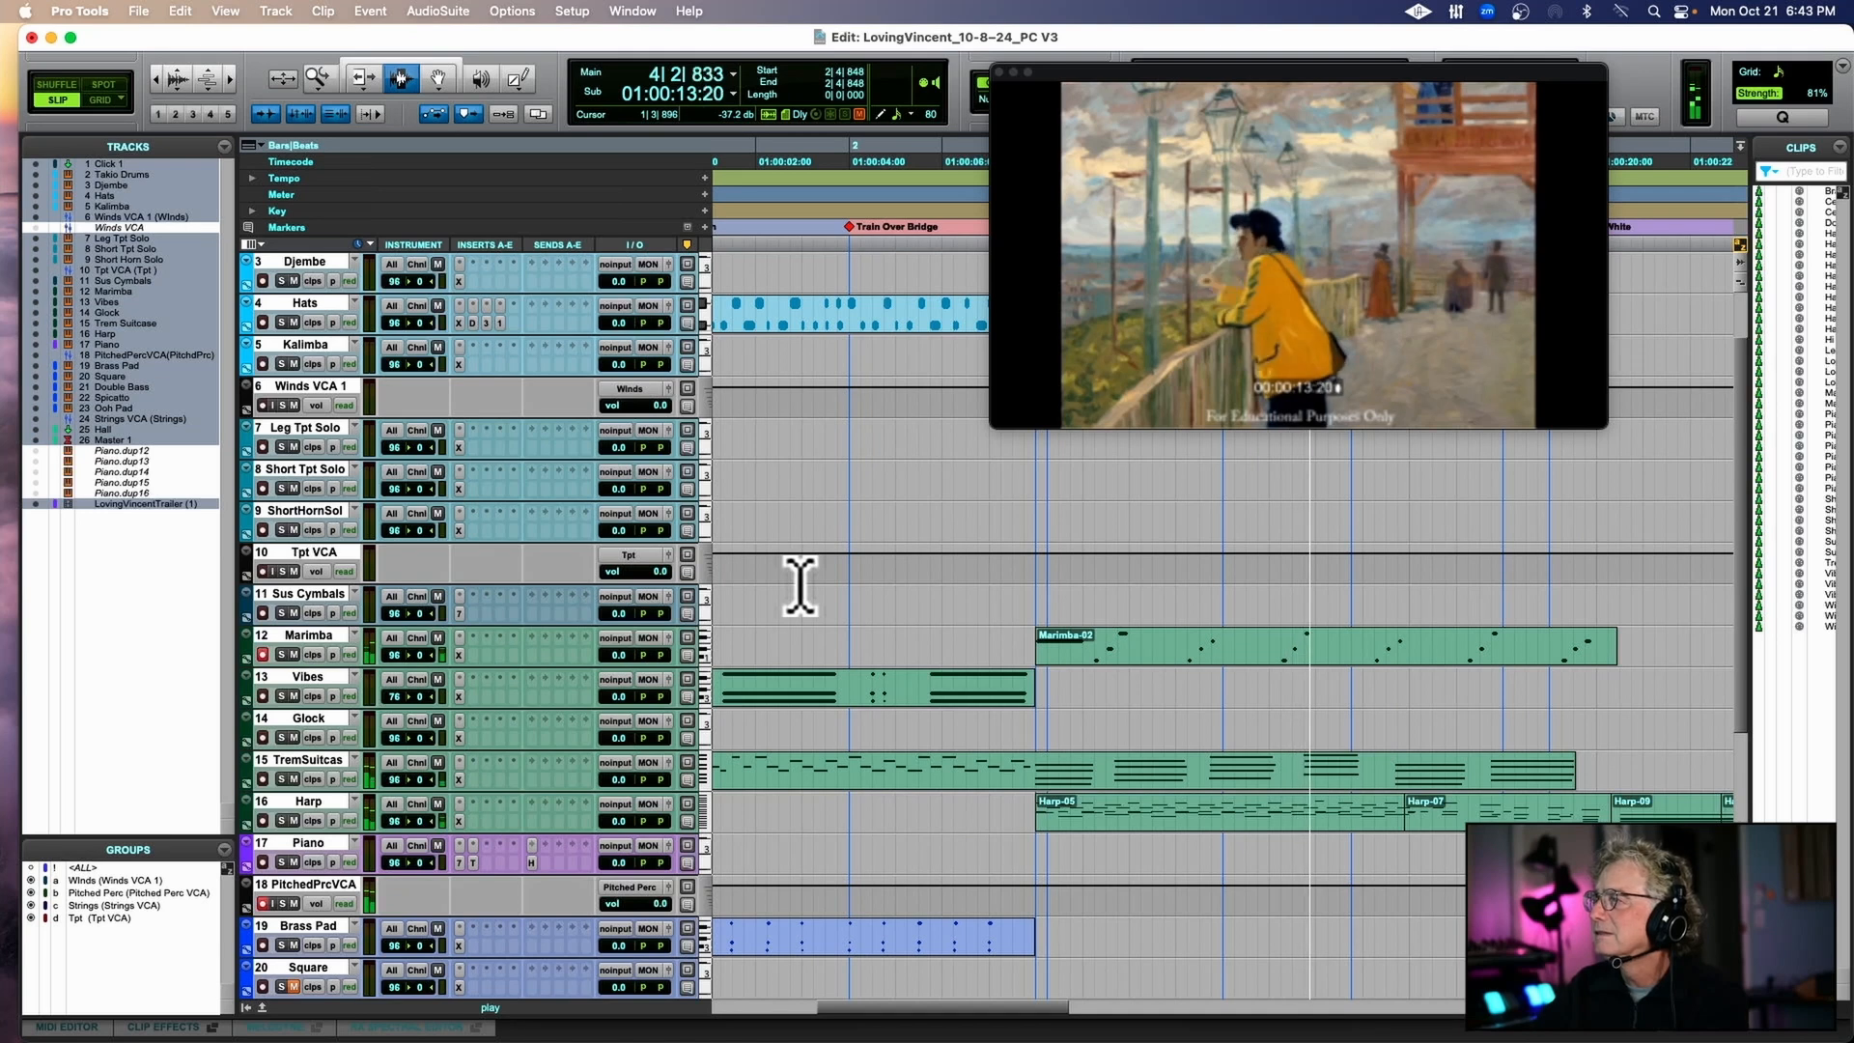
pyautogui.hscroll(4, 800, 587)
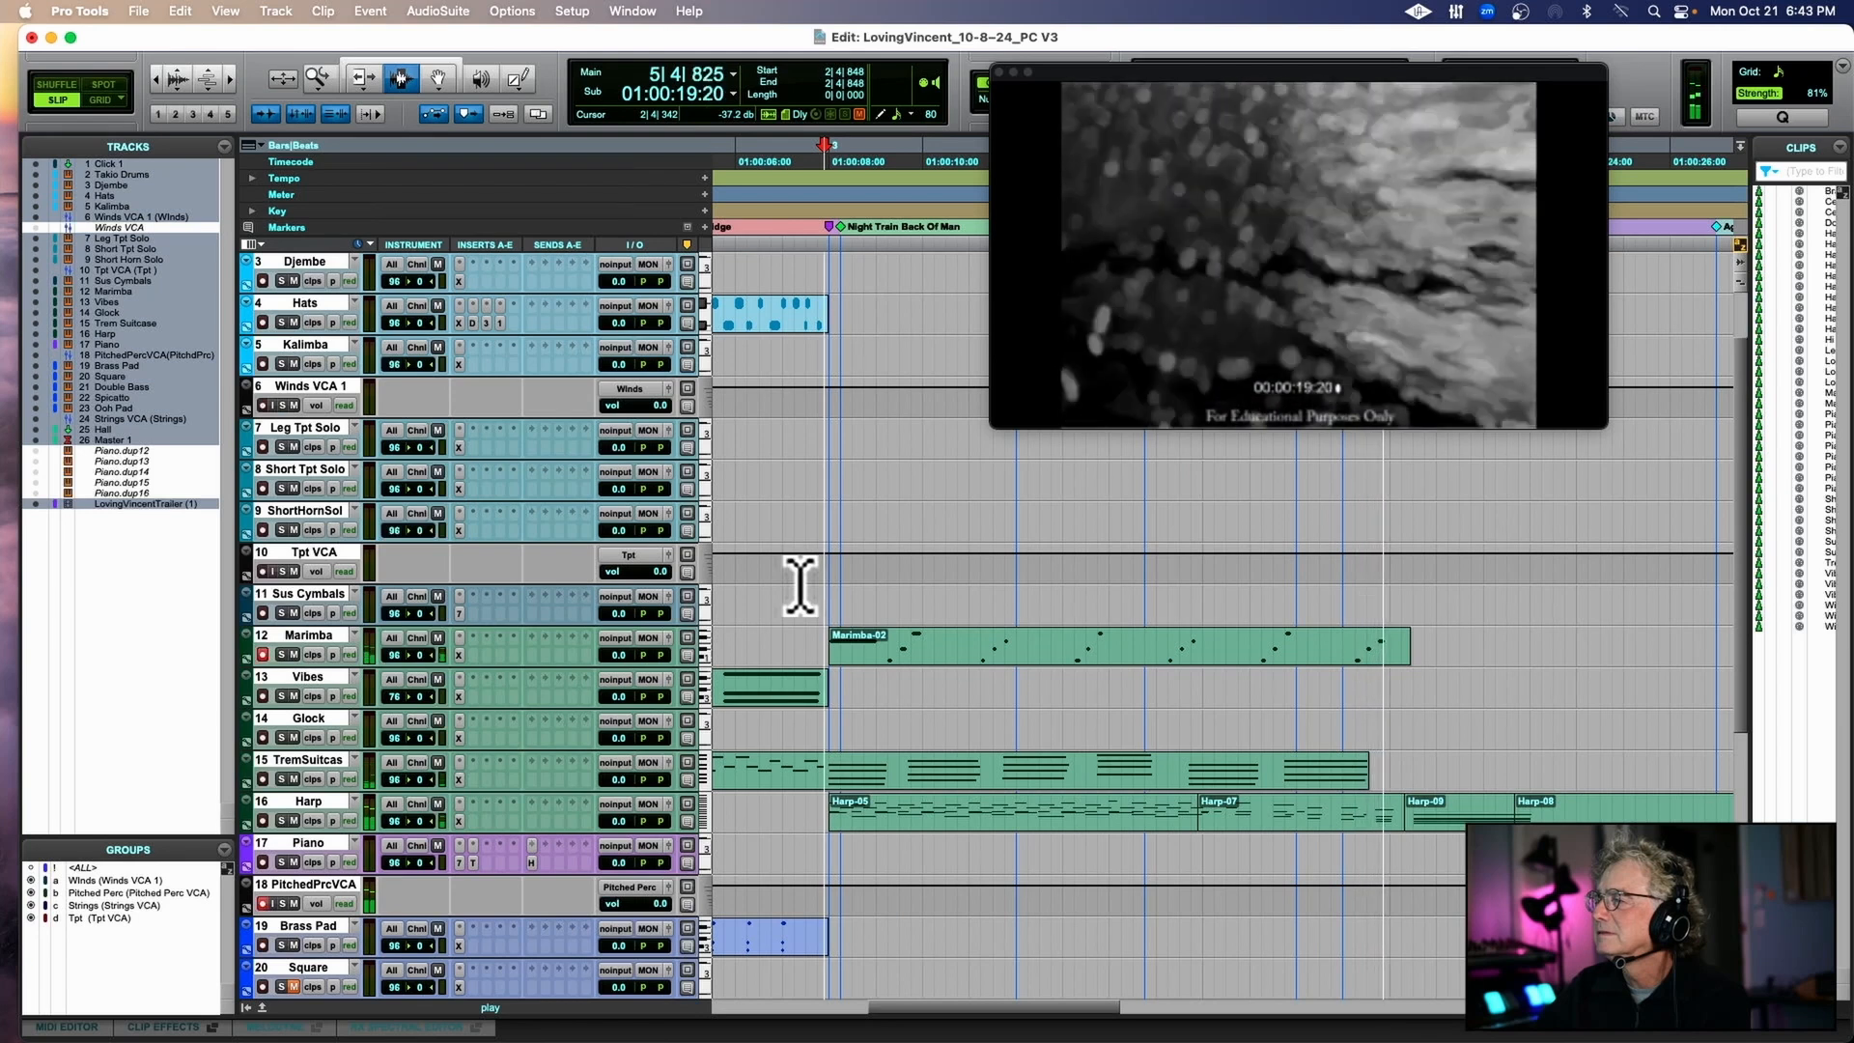
pyautogui.press('space')
# Record a continuation of the Trem Suitcase part from 5|3|615 through most of bar 6.
pyautogui.click(1384, 773)
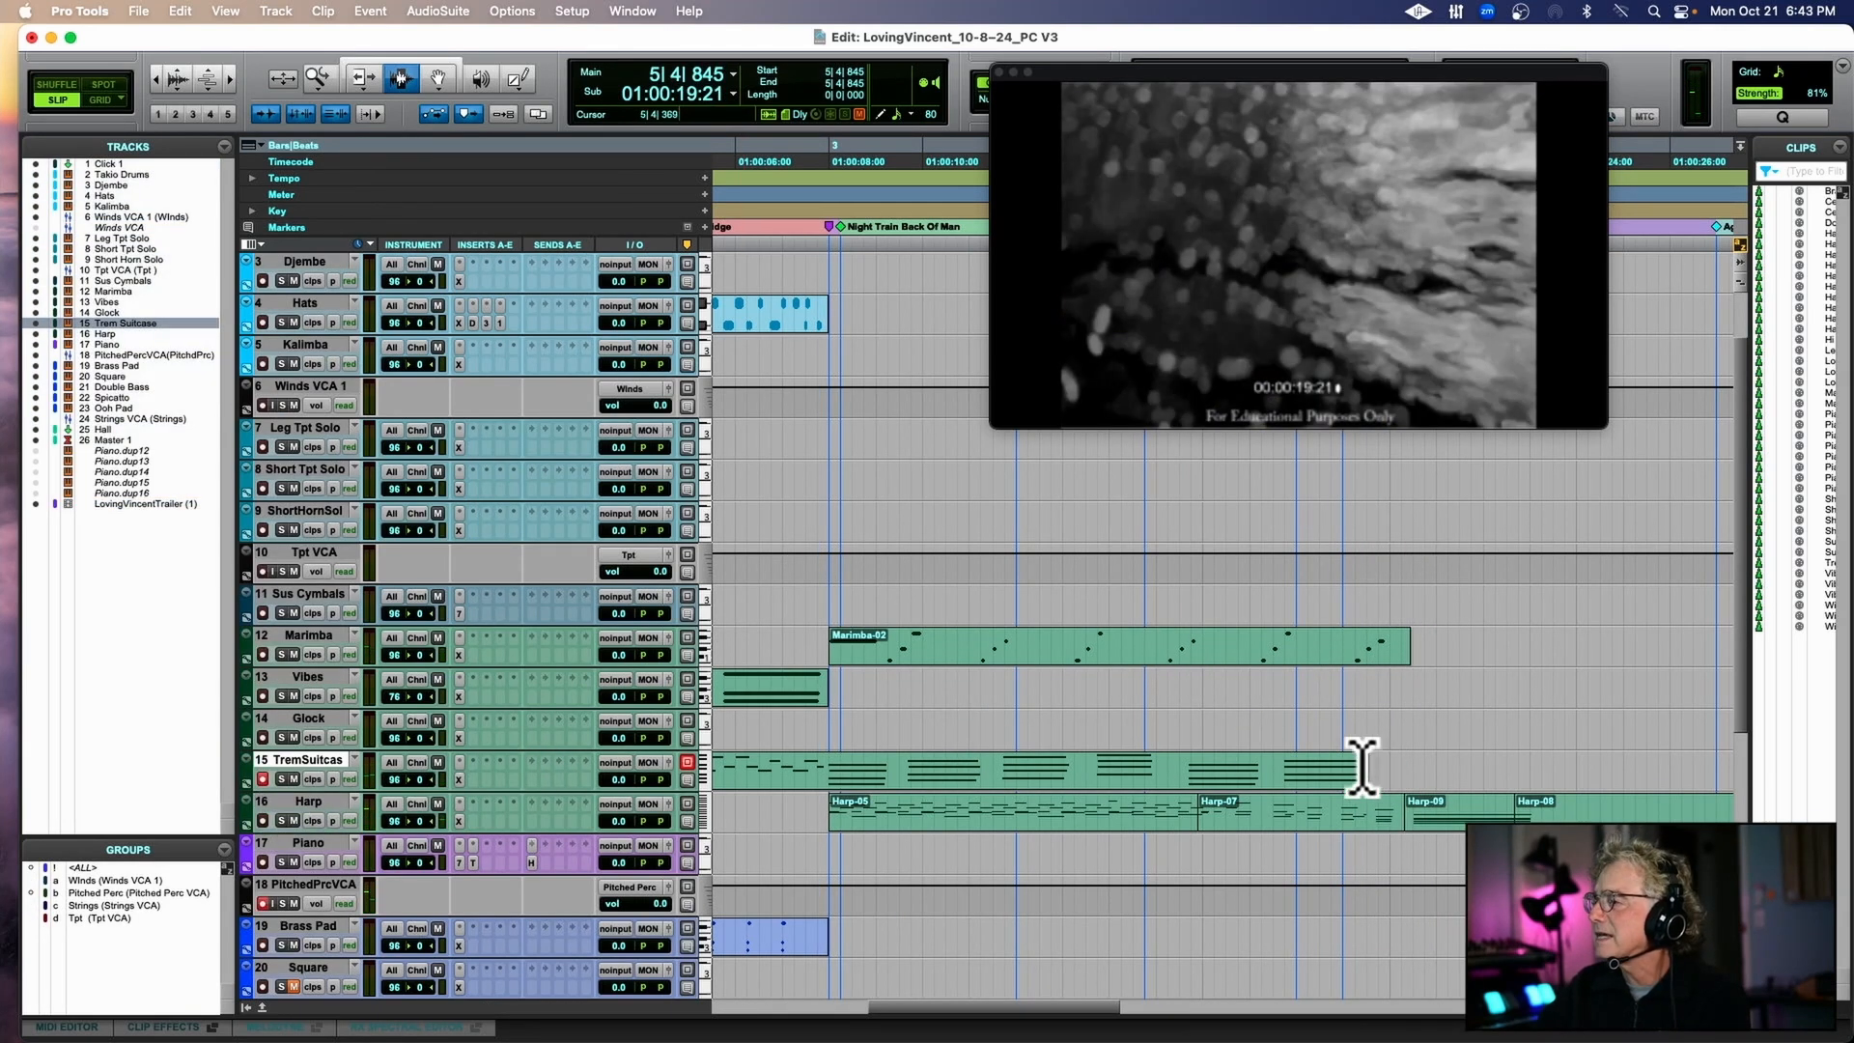
pyautogui.click(1328, 777)
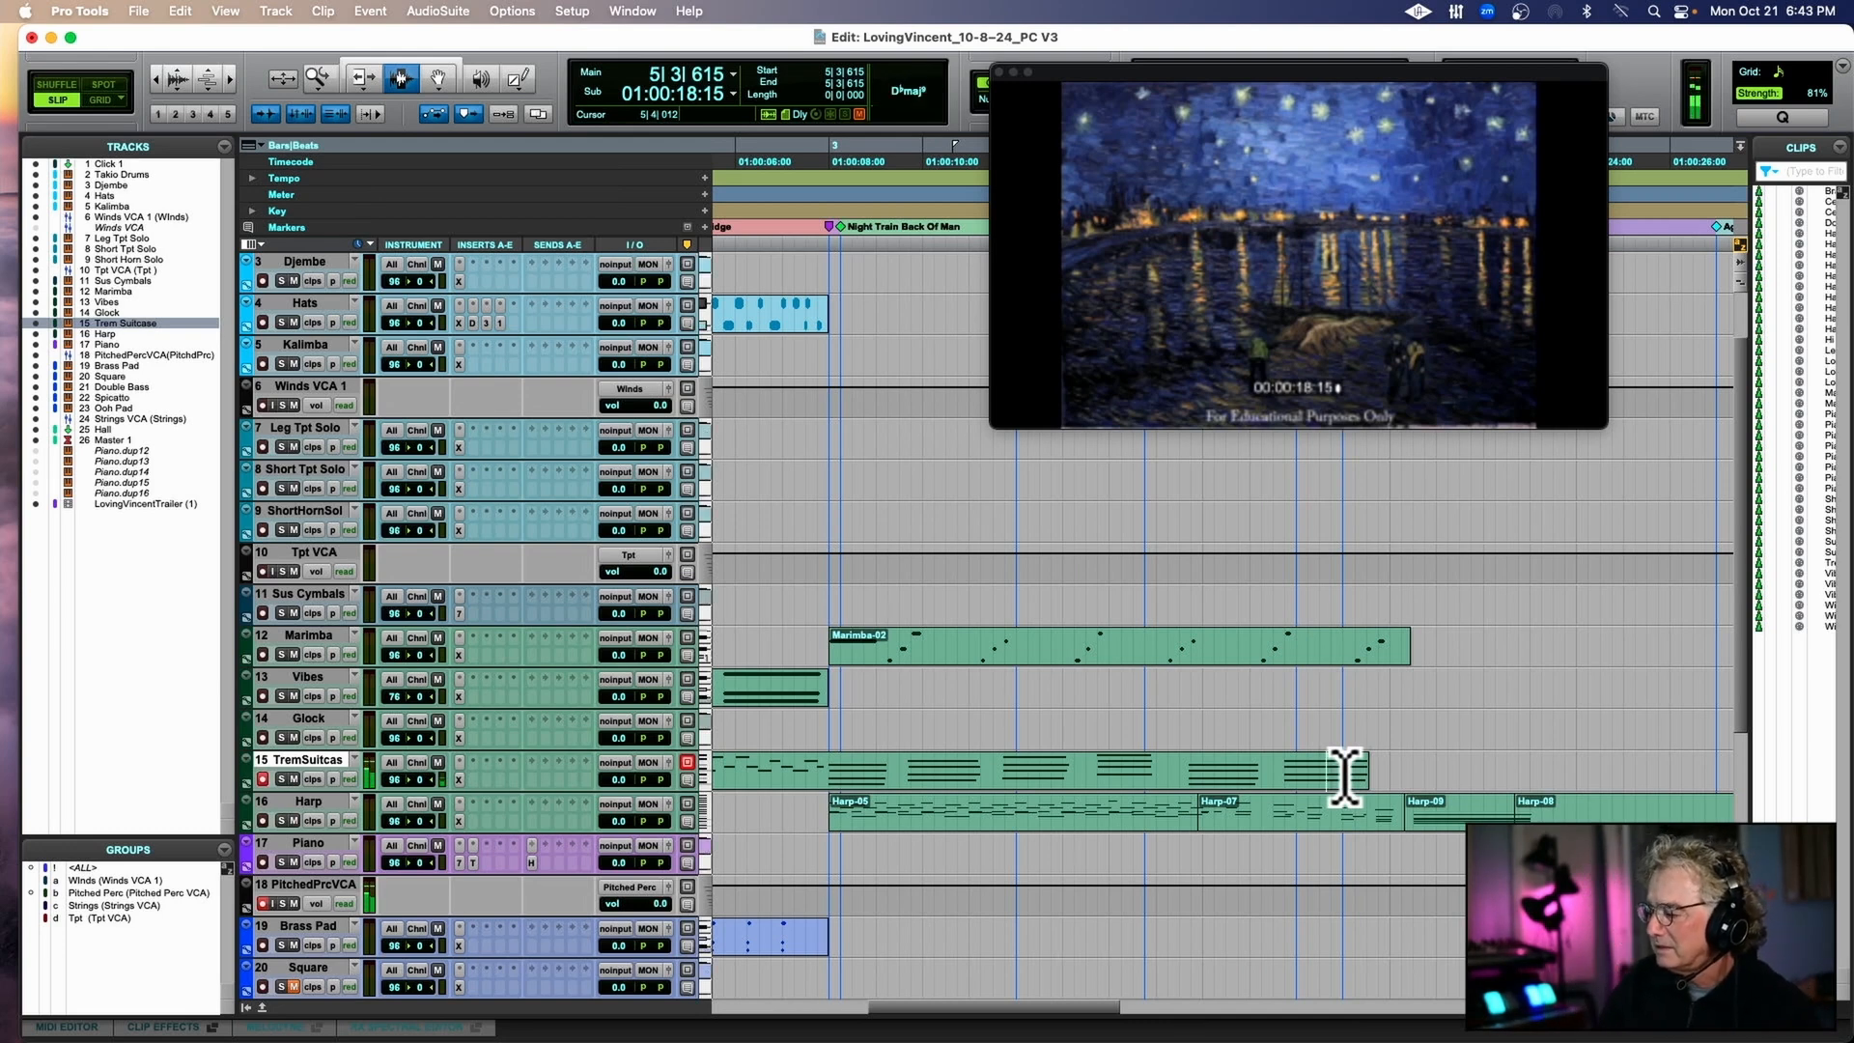
pyautogui.press('space')
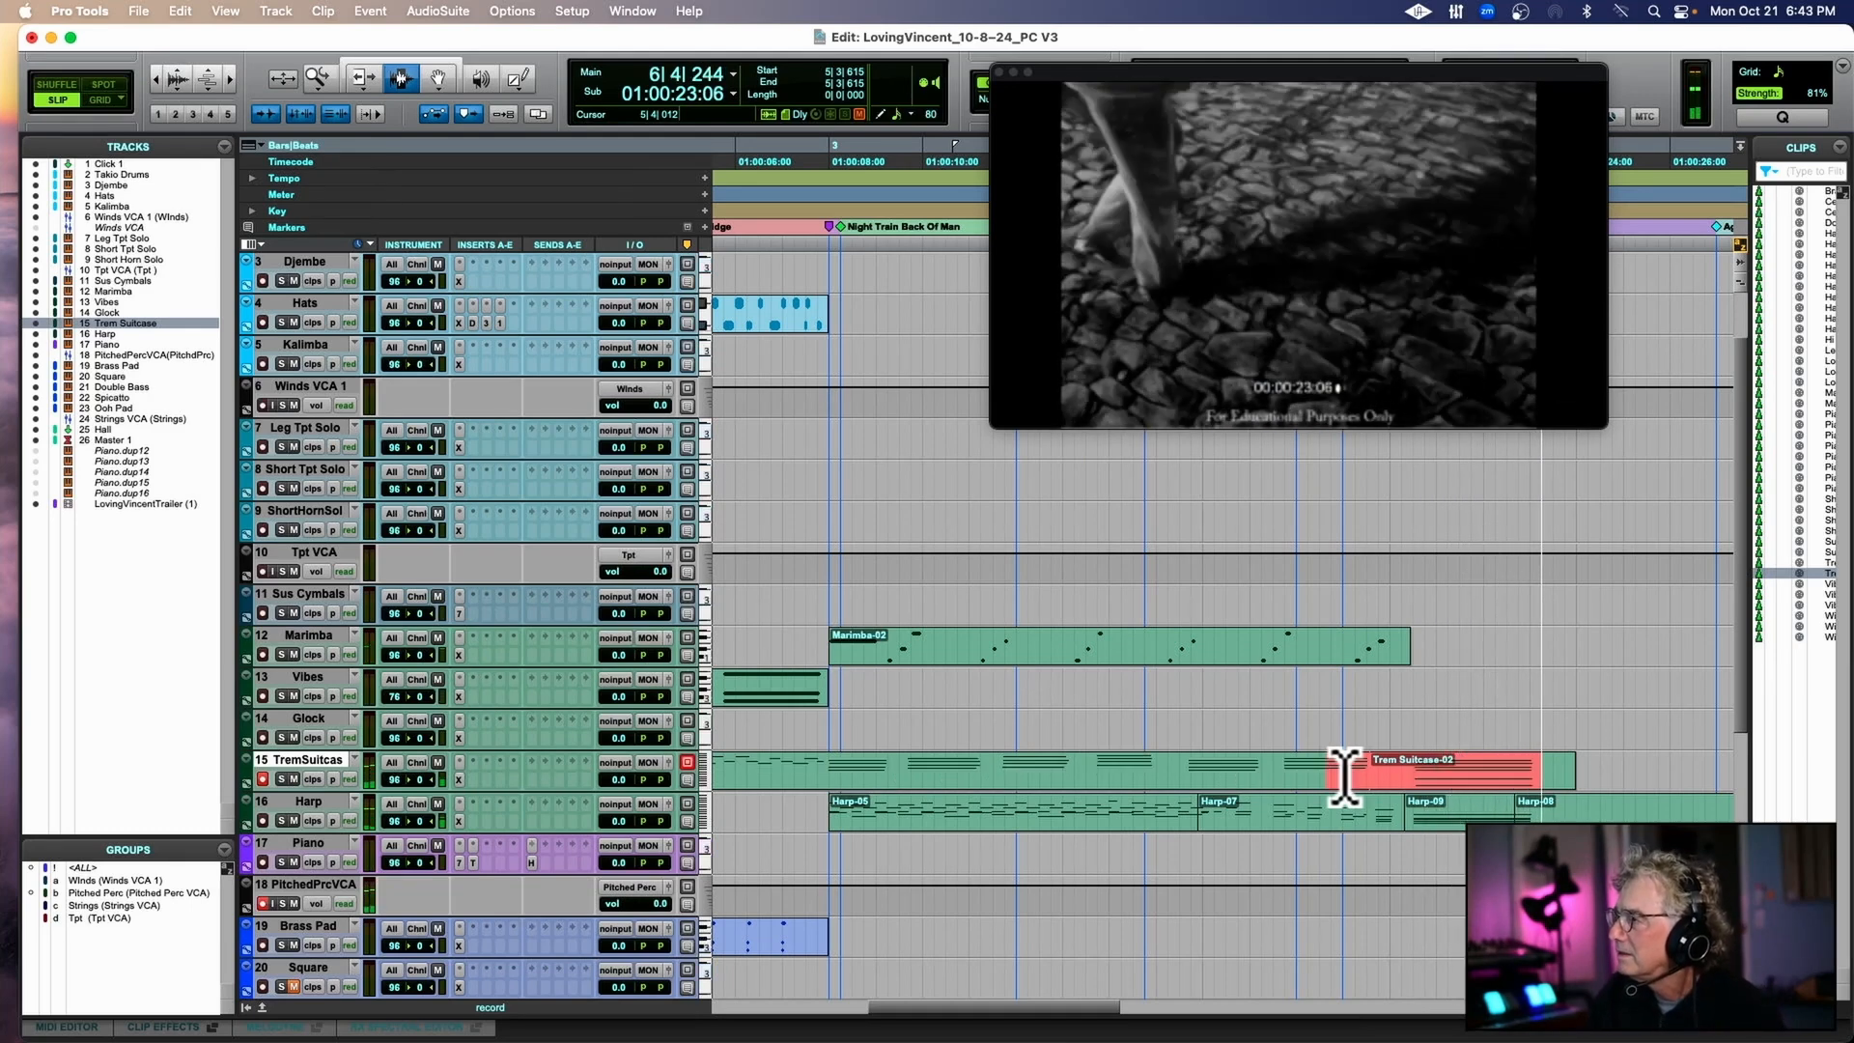
pyautogui.press('space')
# Switch to the Grabber tool and move the video window off the transport and count-off controls.
pyautogui.hscroll(5, 1344, 773)
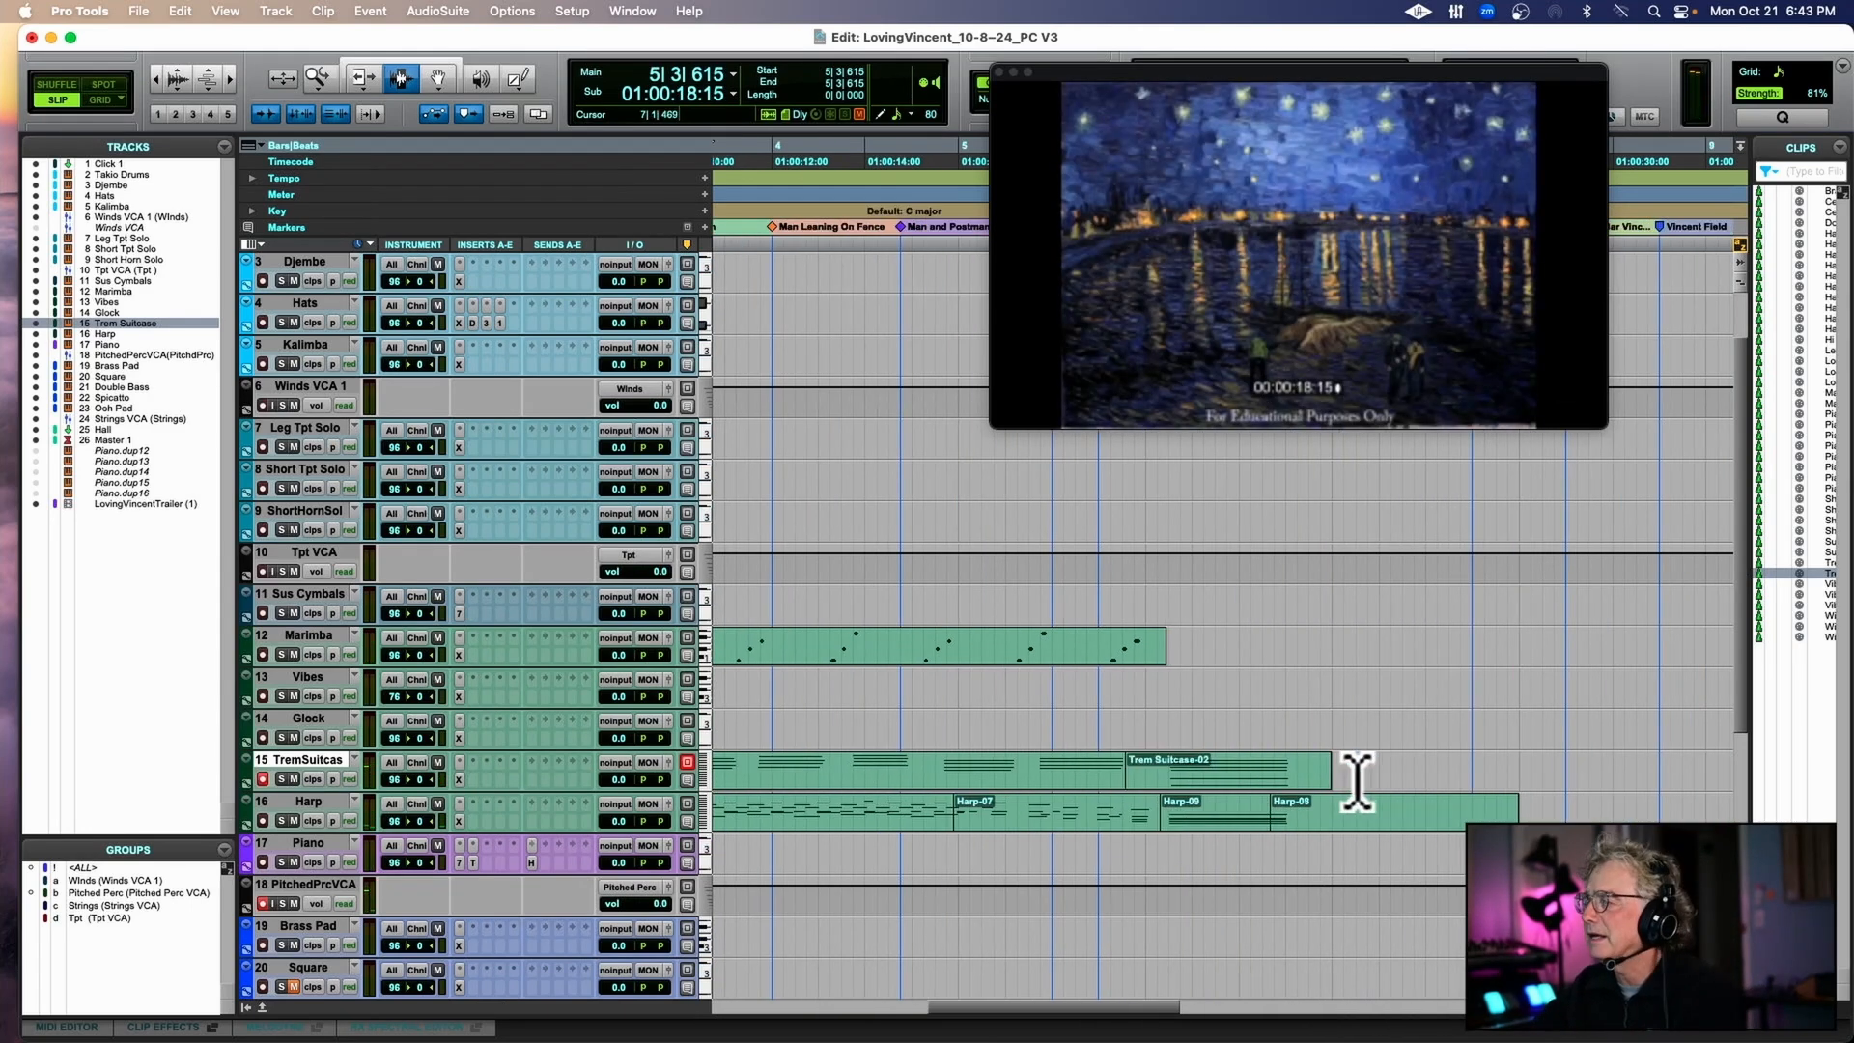
pyautogui.click(439, 79)
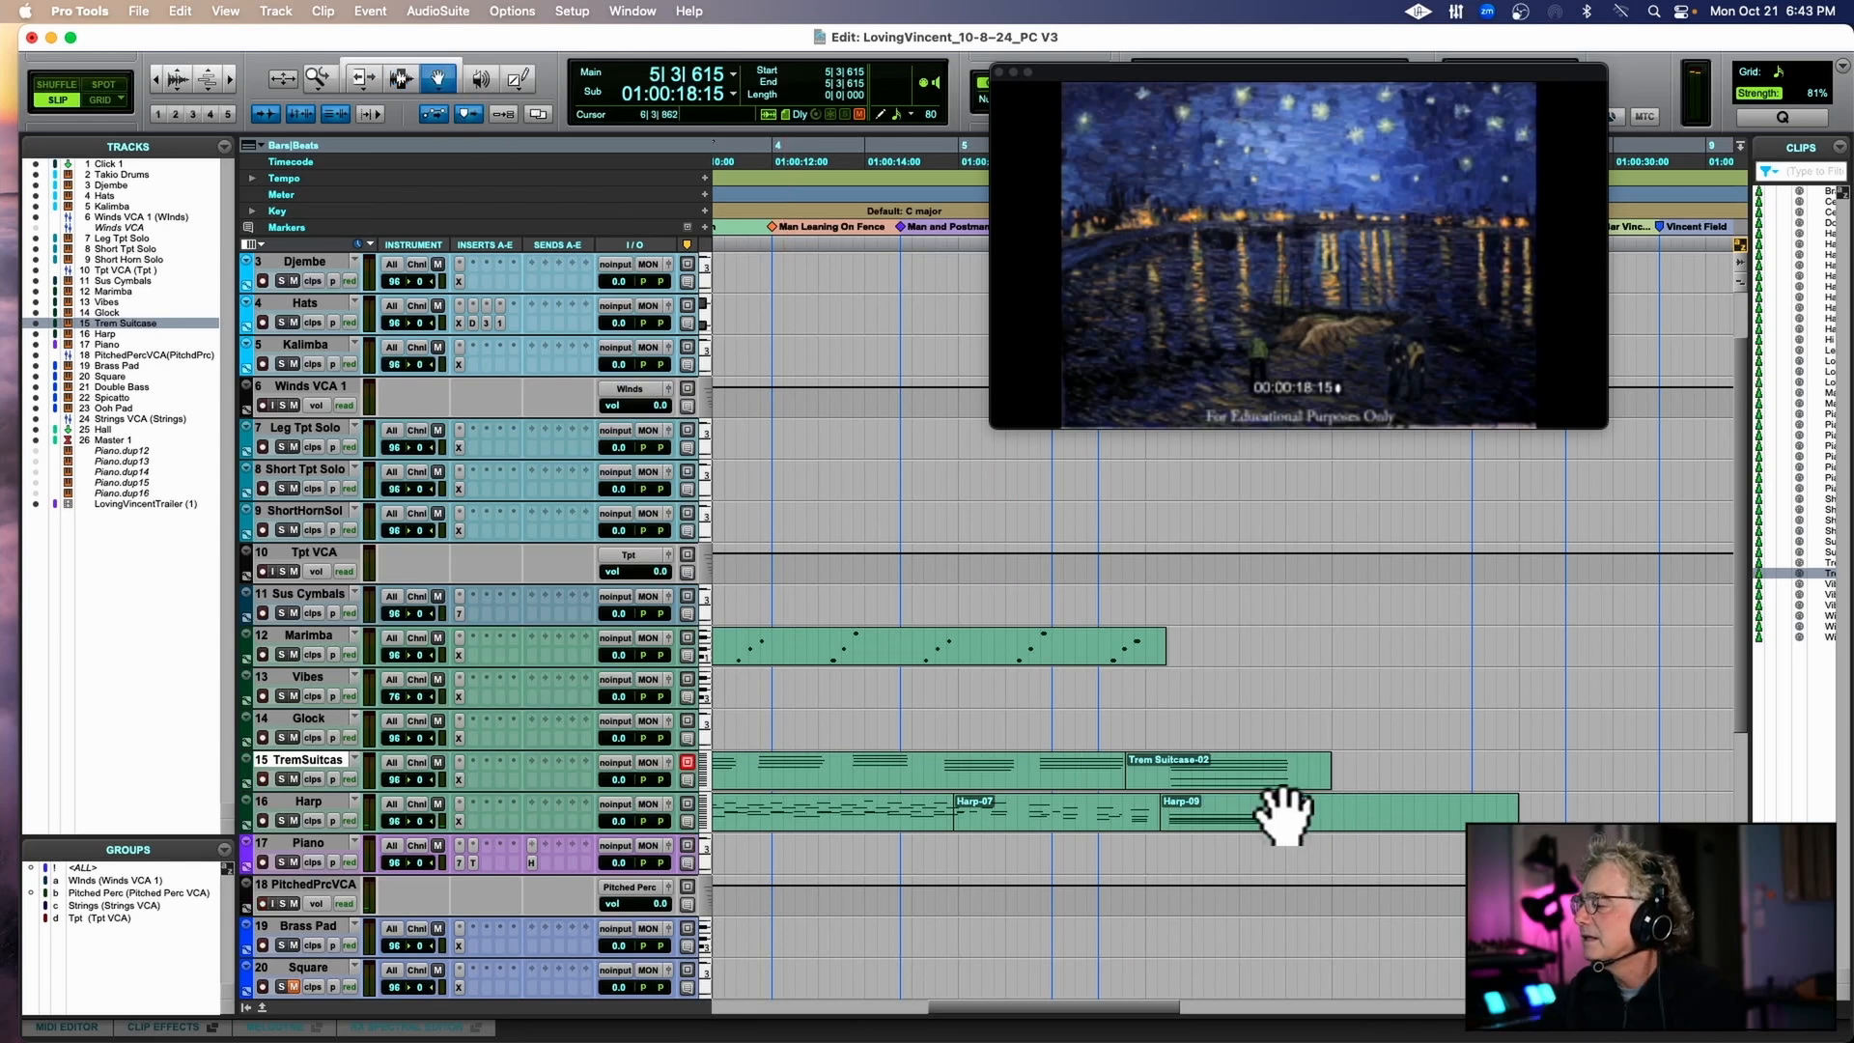
pyautogui.click(1256, 773)
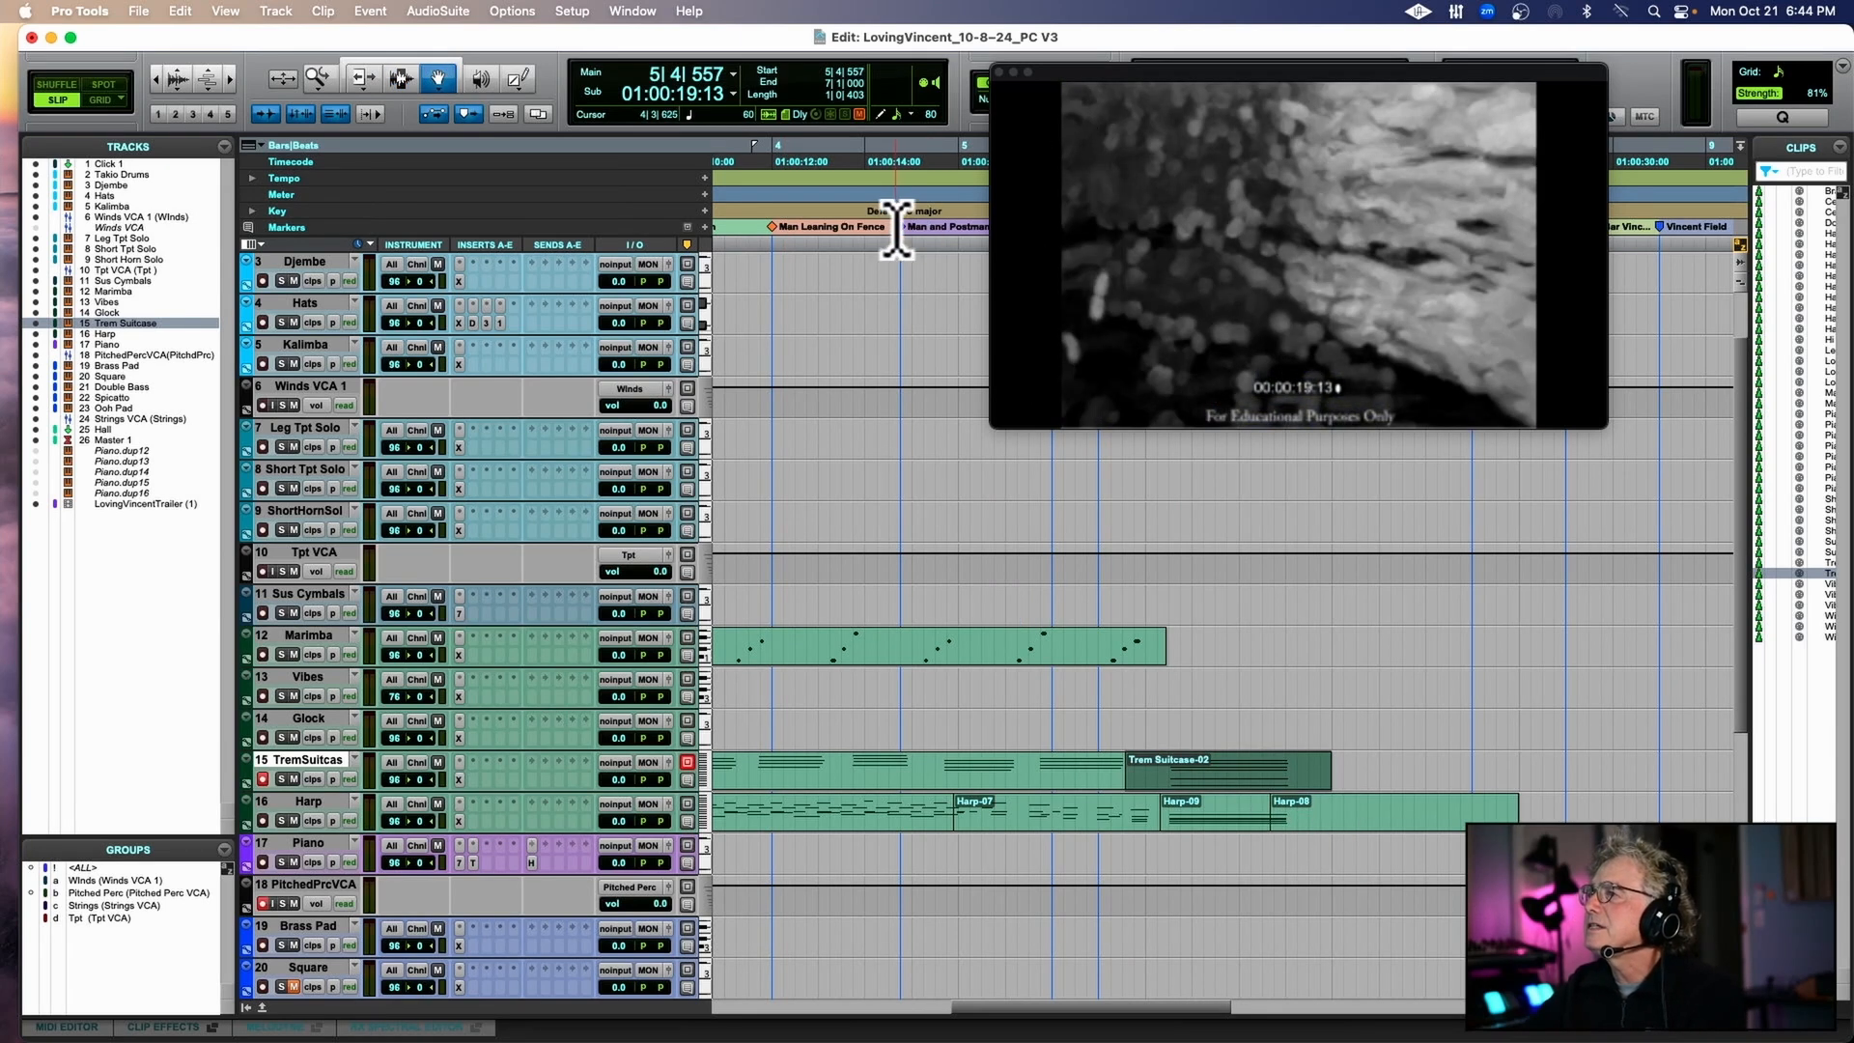
pyautogui.click(894, 228)
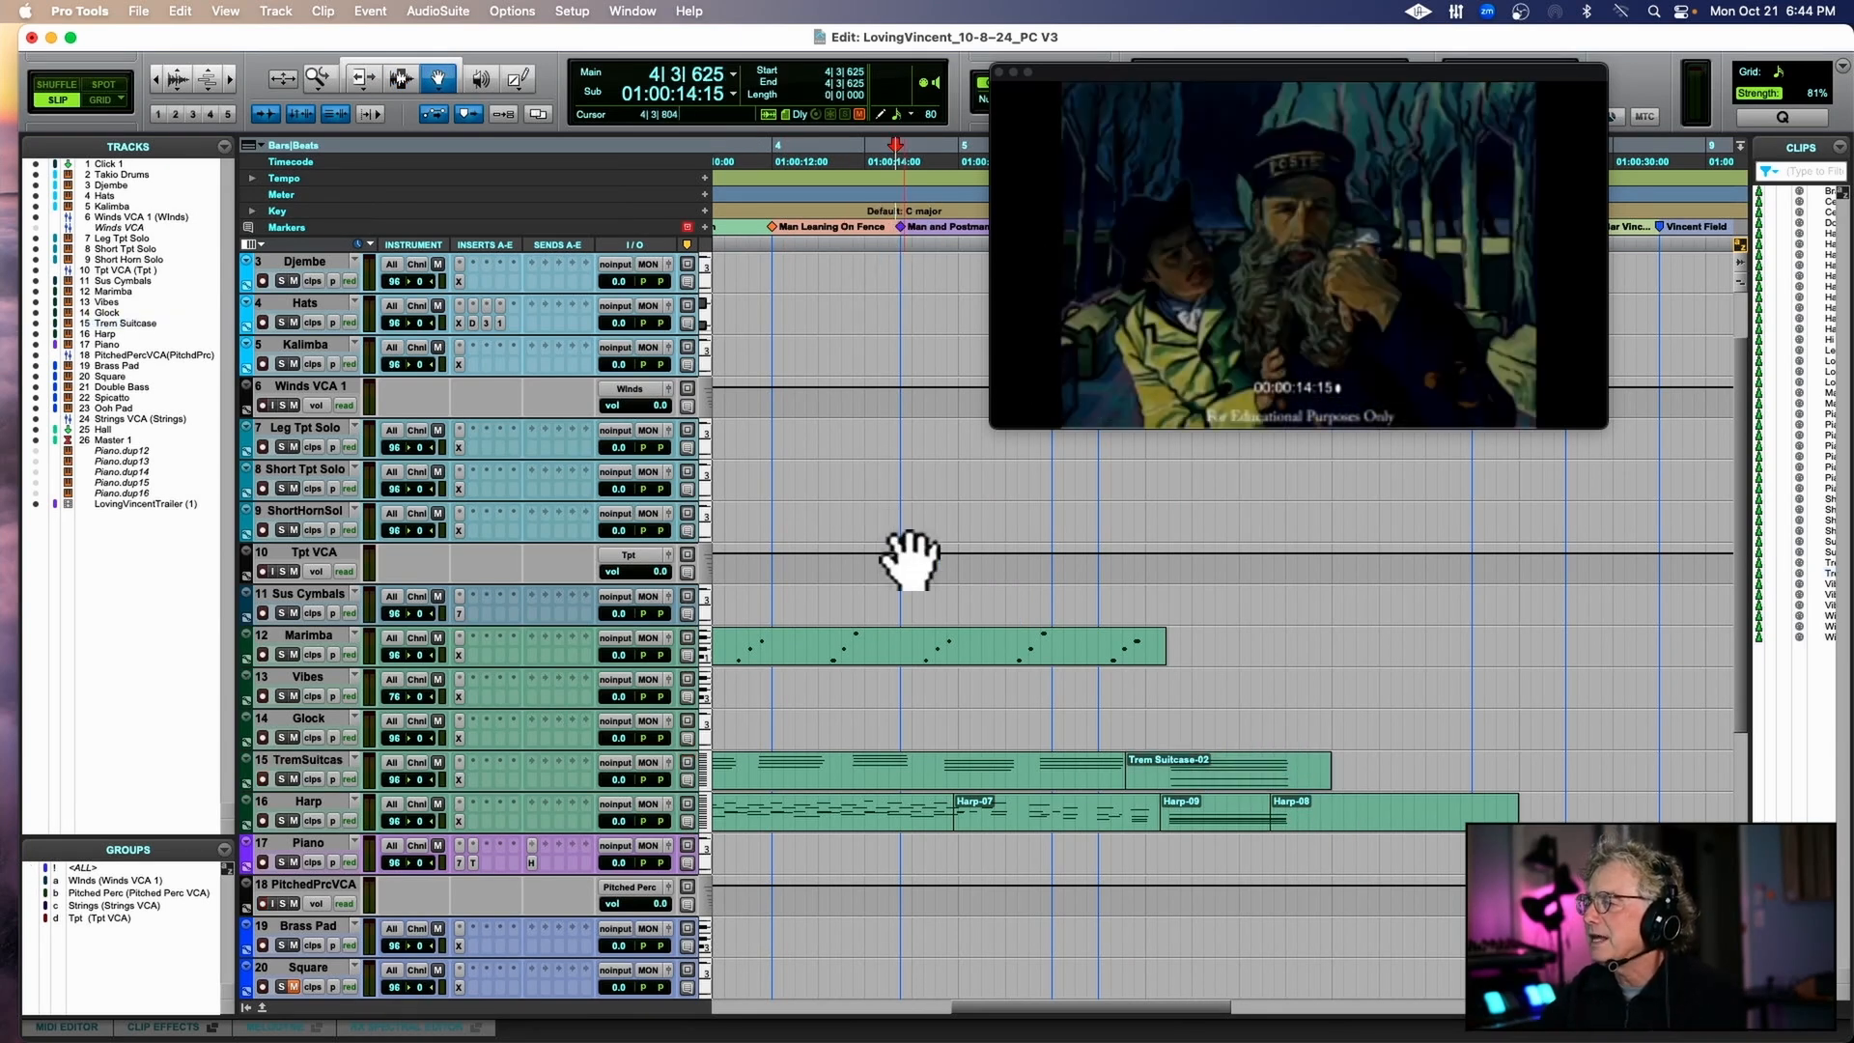
pyautogui.hscroll(-3, 907, 560)
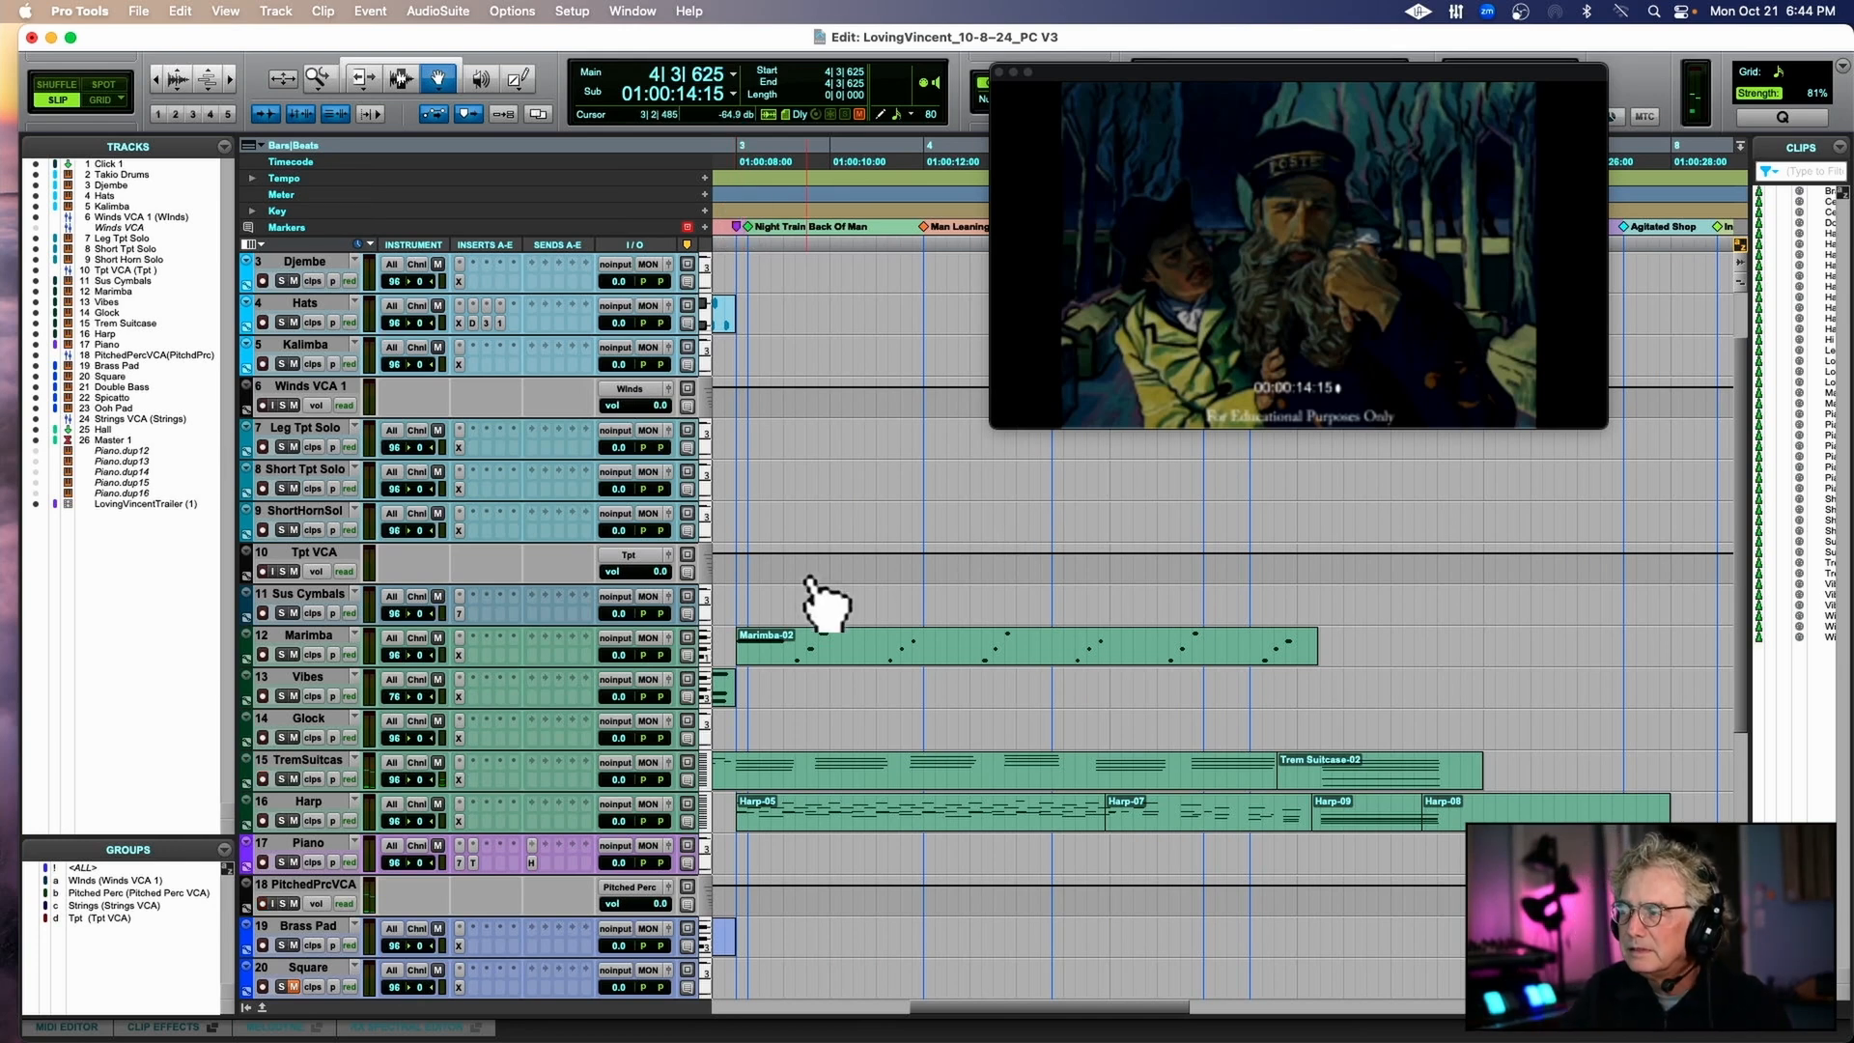
pyautogui.hscroll(-10, 826, 604)
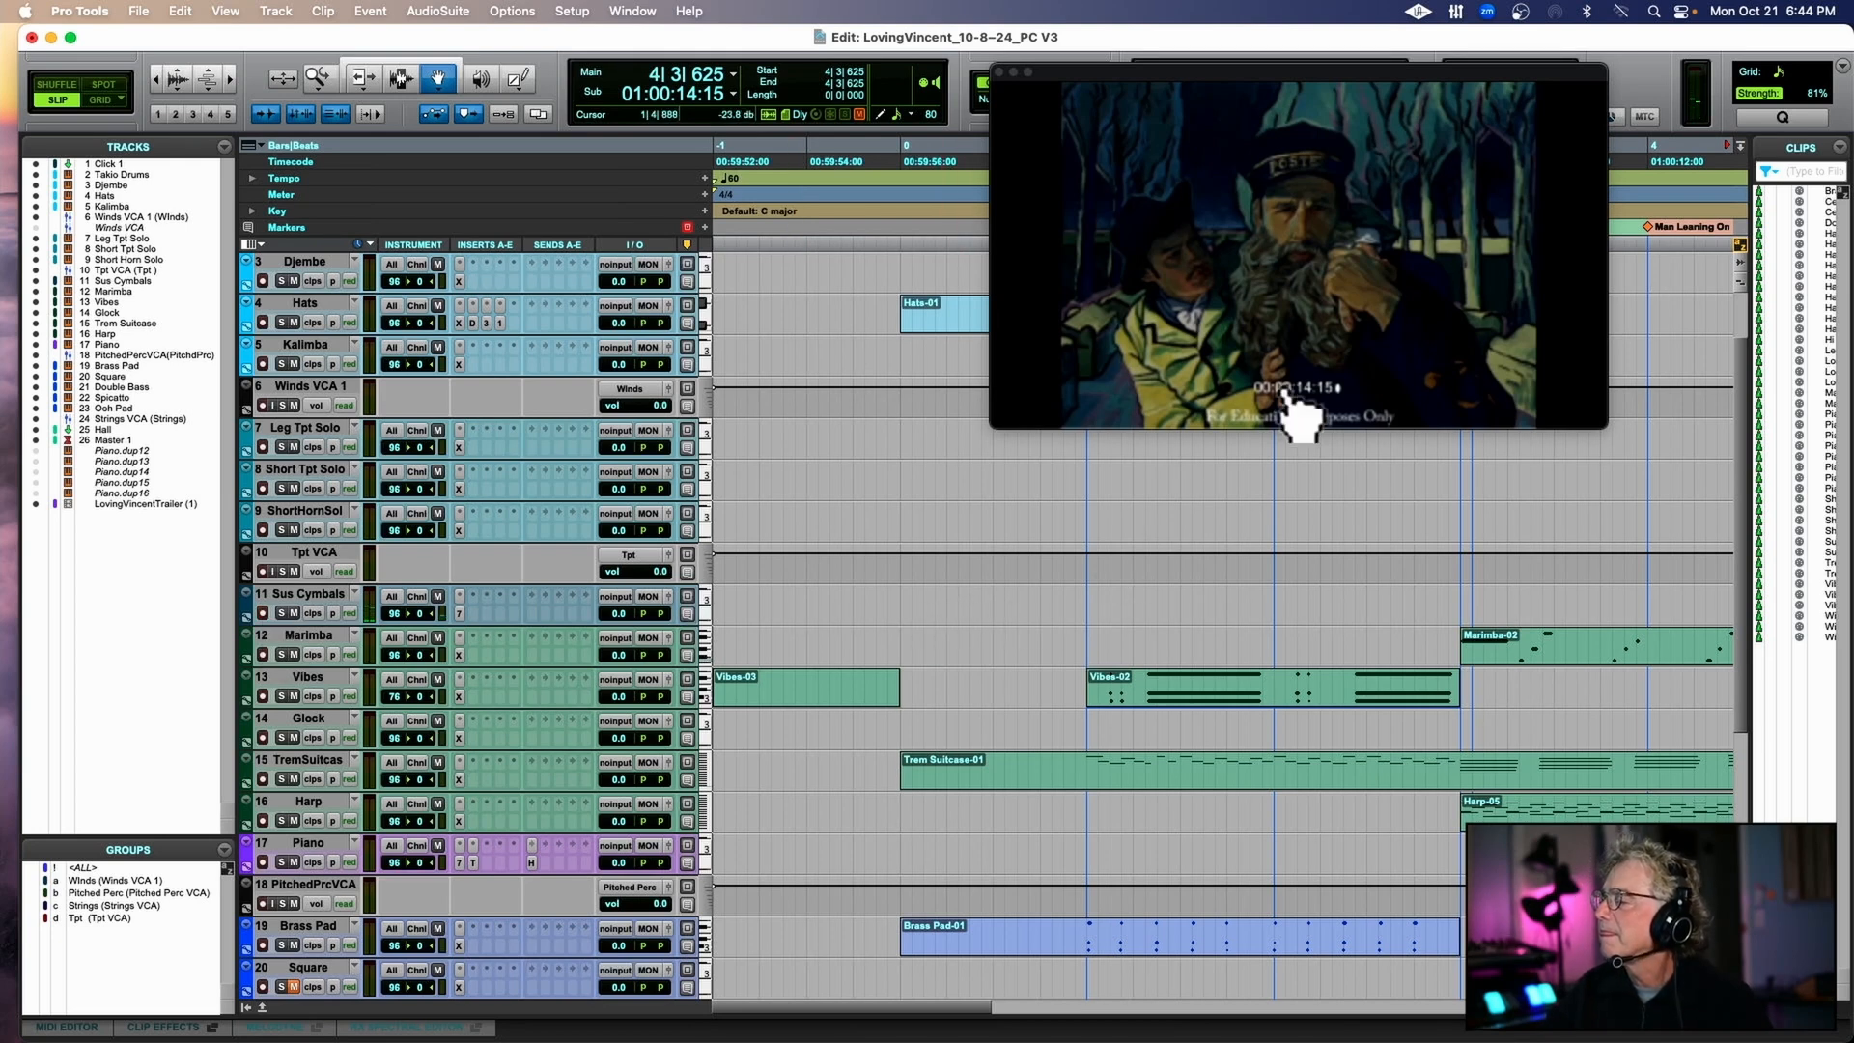
pyautogui.moveTo(1328, 69); pyautogui.dragTo(937, 45)
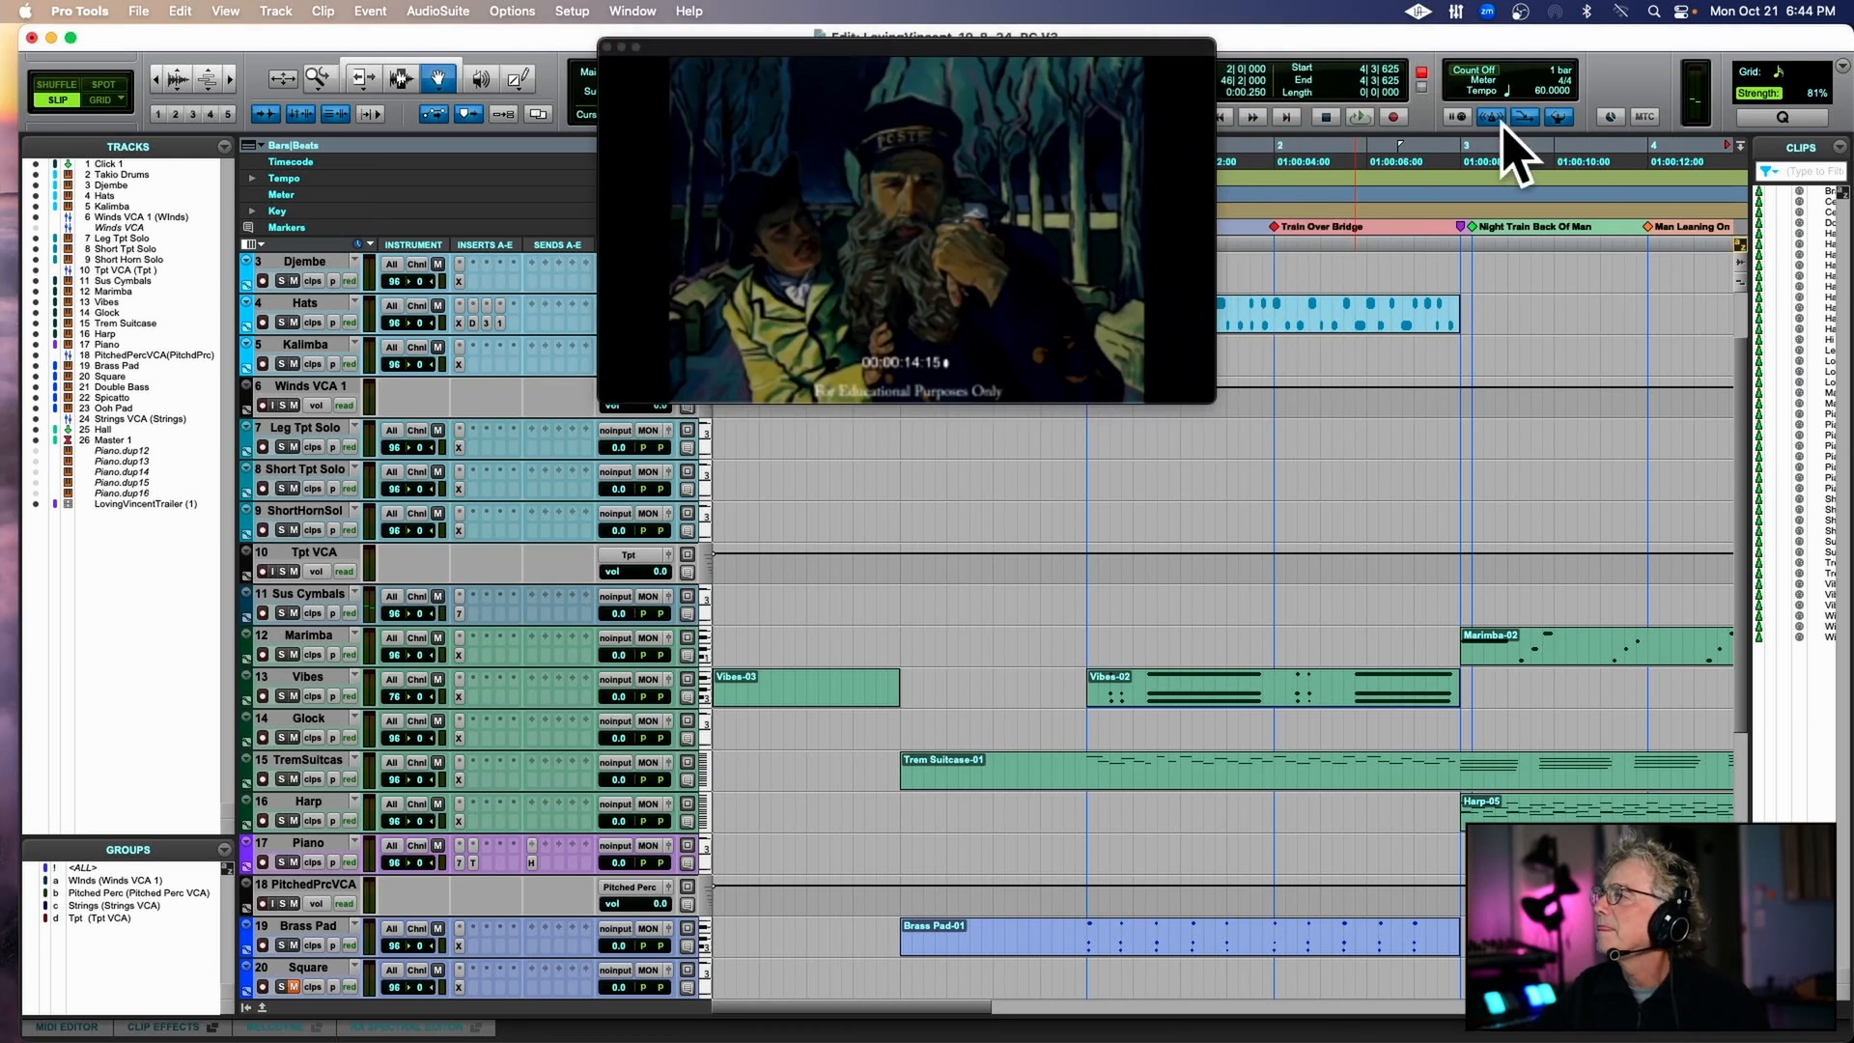
# Starting playback from 2|4|957, record a suspended cymbal note in bar 6 on the Sus Cymbals track and keep only that bar's clip.
pyautogui.click(1461, 173)
pyautogui.press('space')
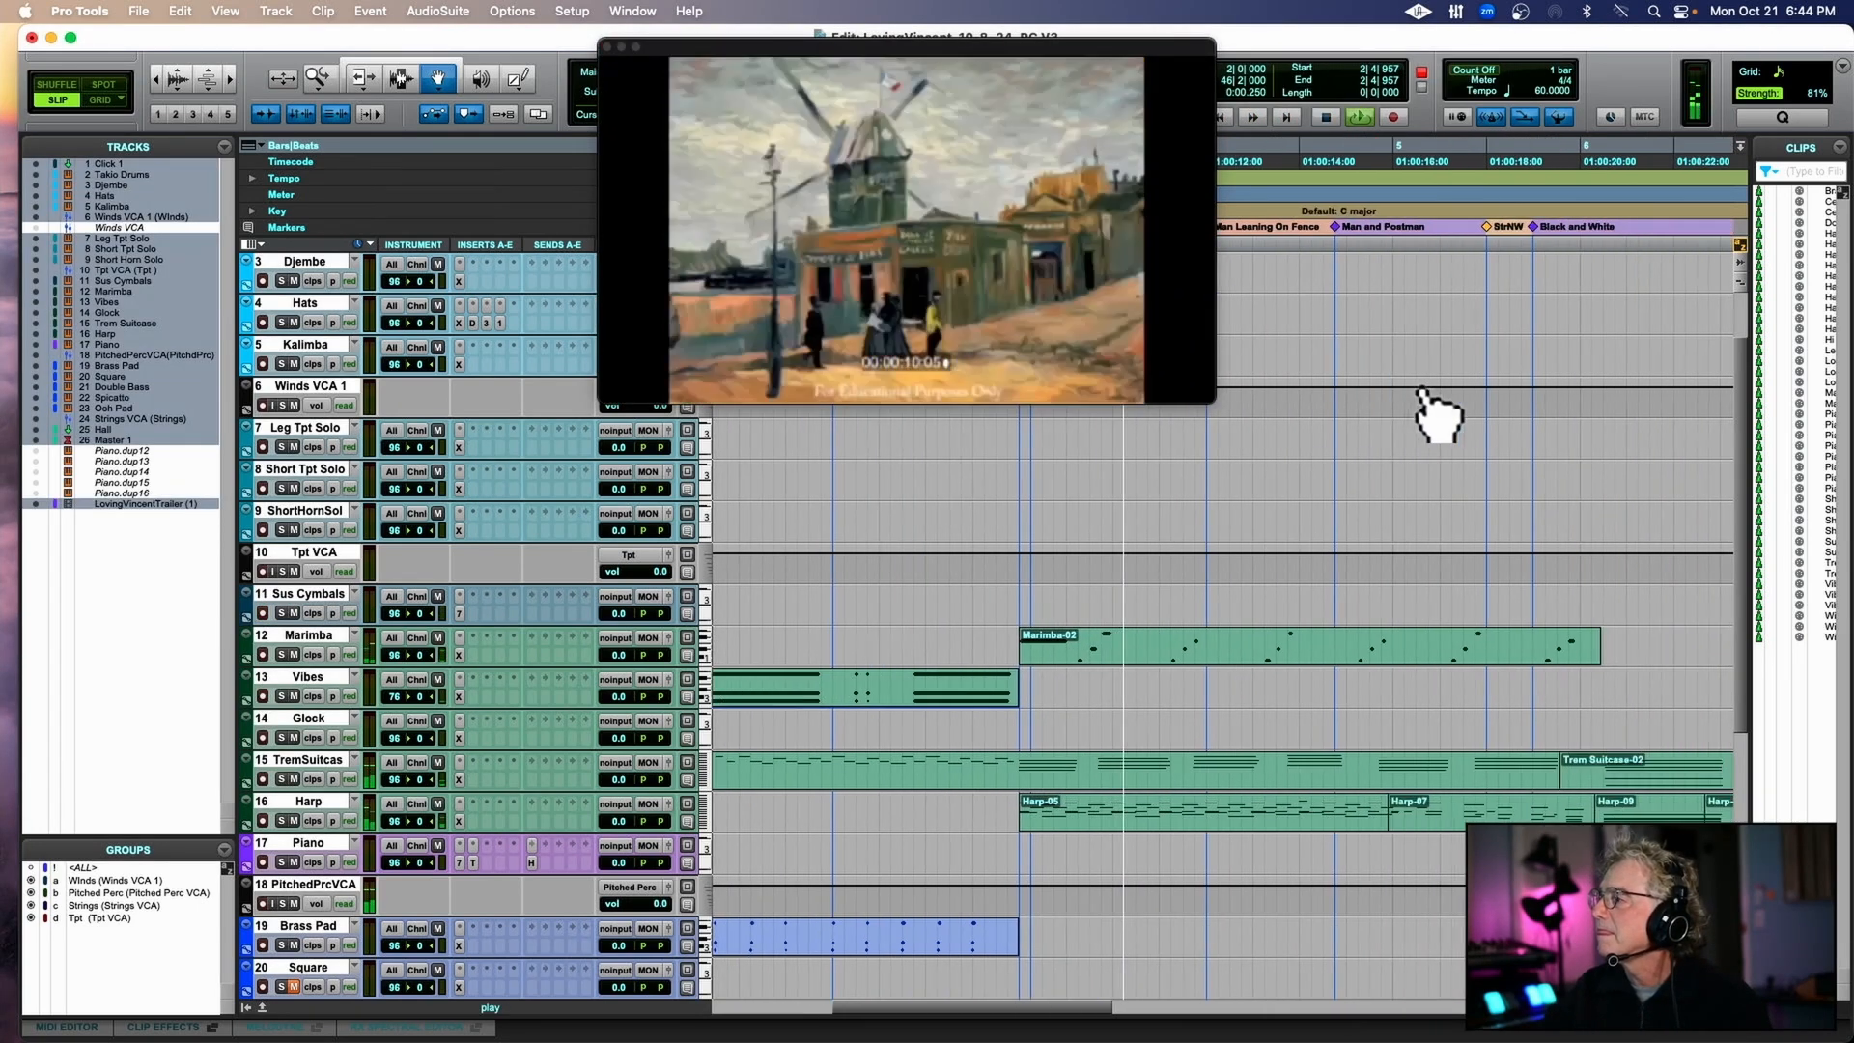
pyautogui.press('super+space')
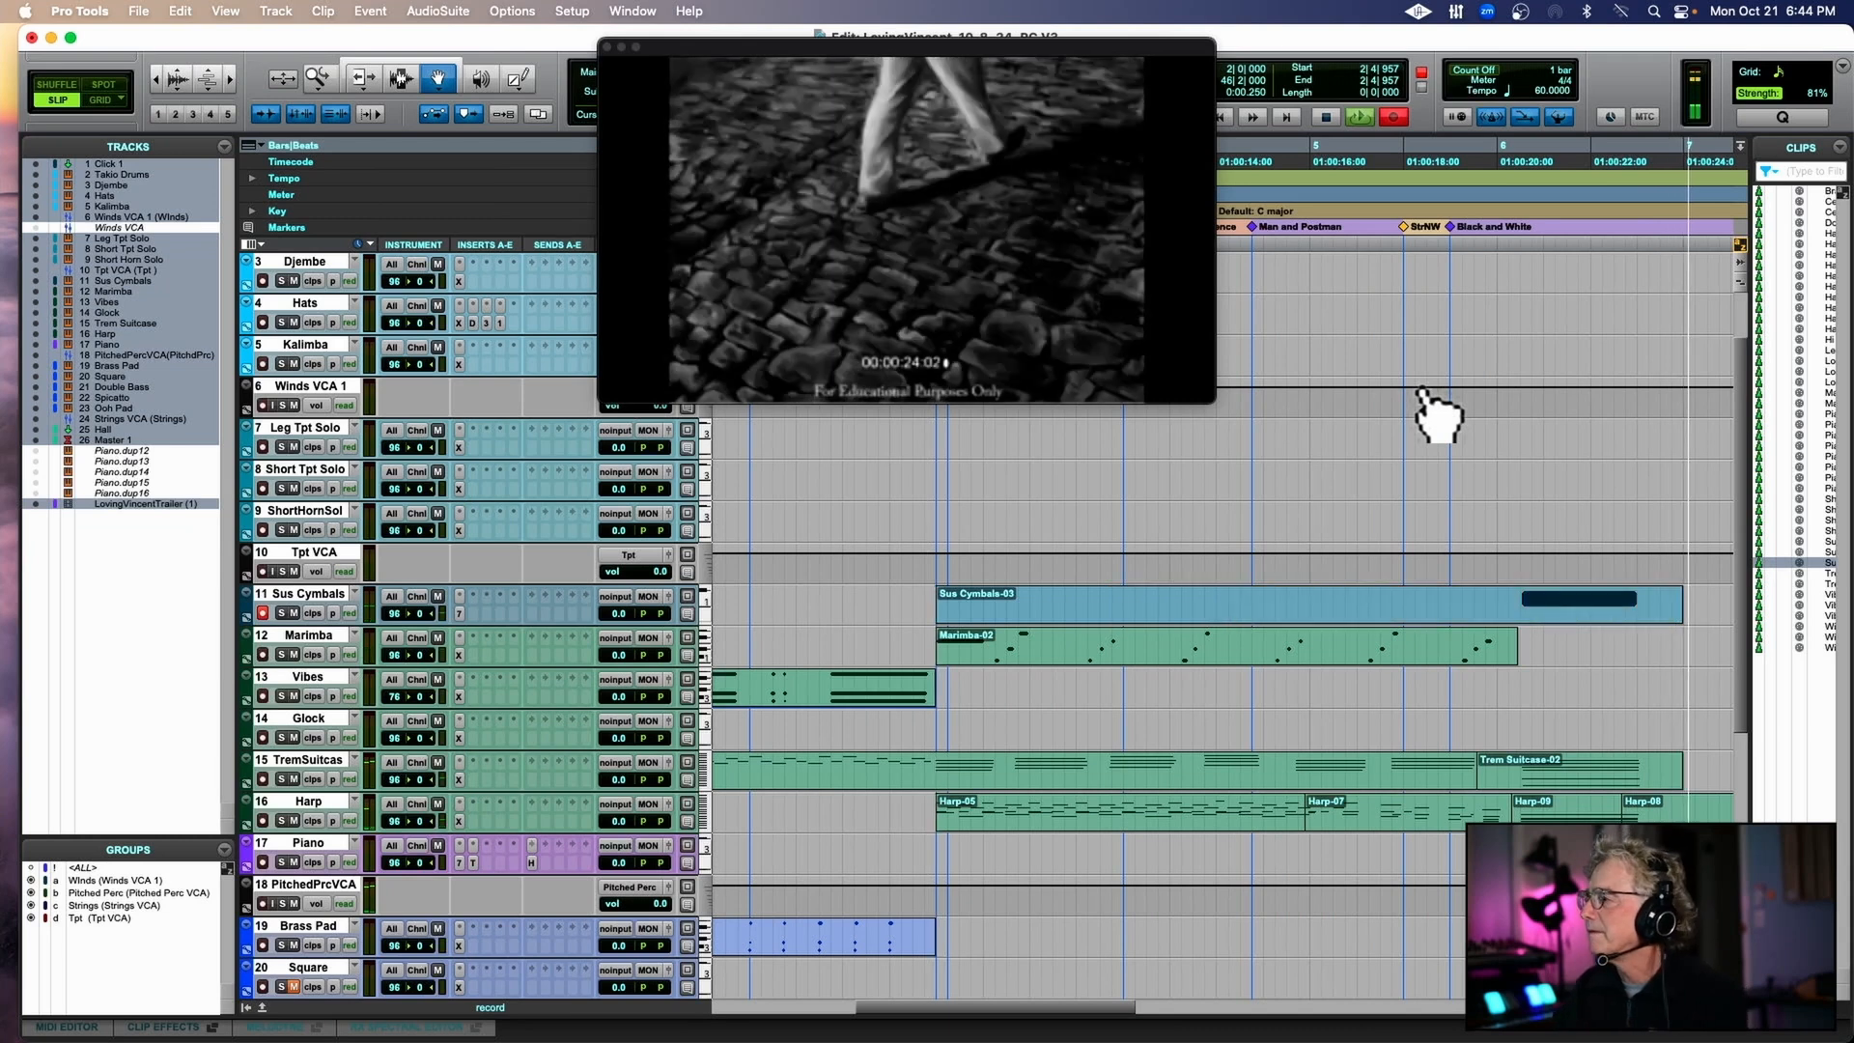
pyautogui.press('space')
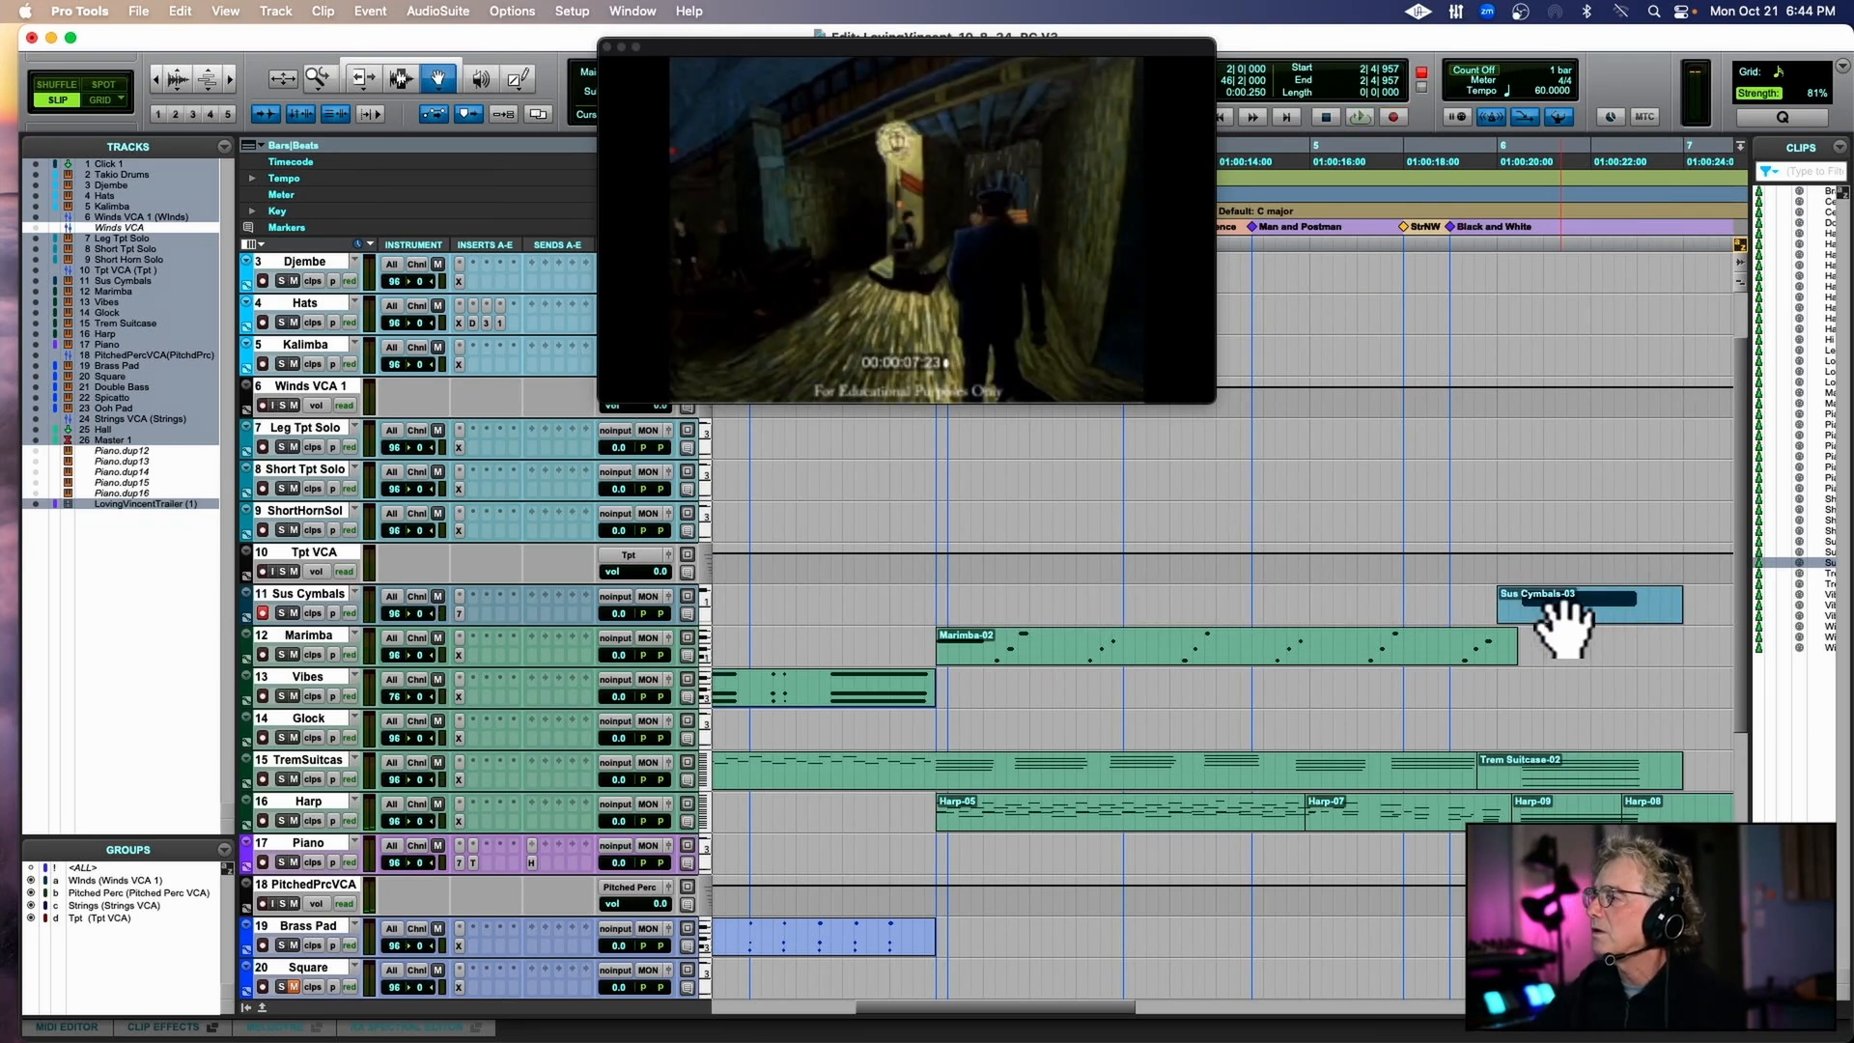
# Open the Sus Cymbals clip in the MIDI editor, show its velocity lane and lower the C1 note's velocity.
pyautogui.doubleClick(1562, 610)
pyautogui.click(351, 746)
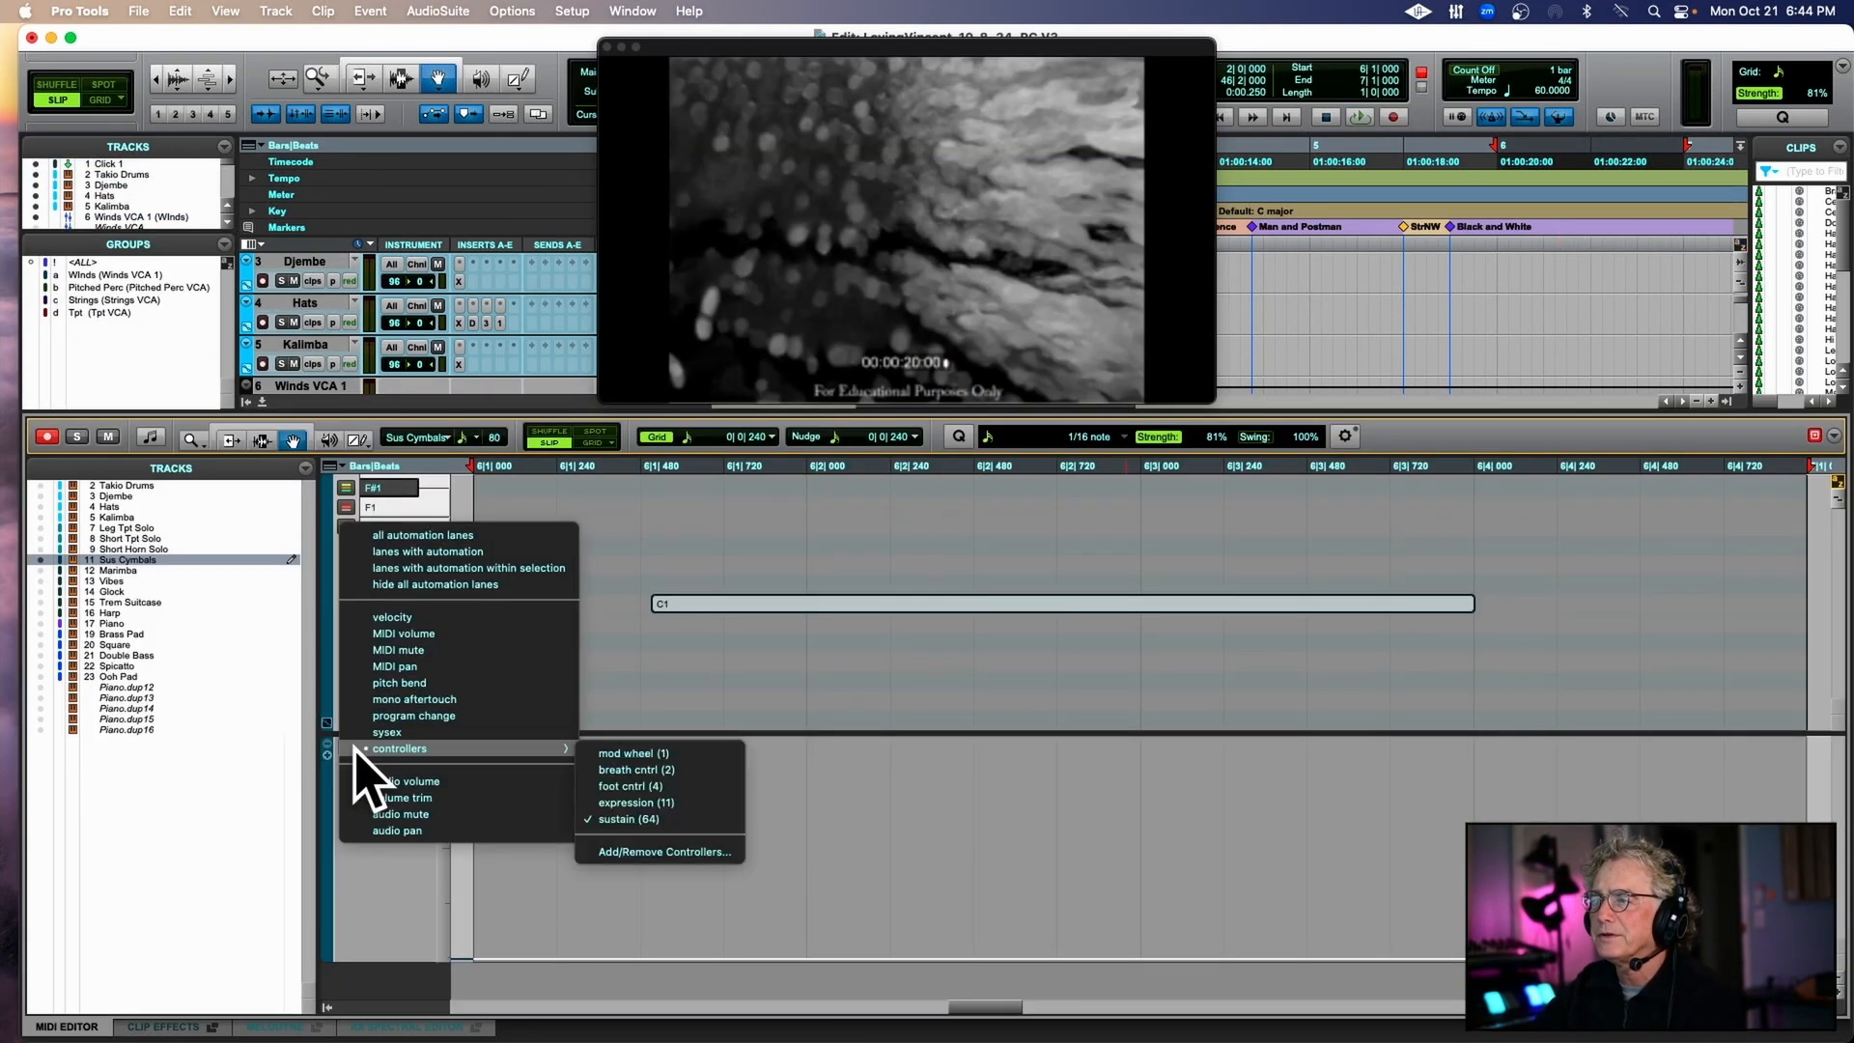
pyautogui.click(452, 618)
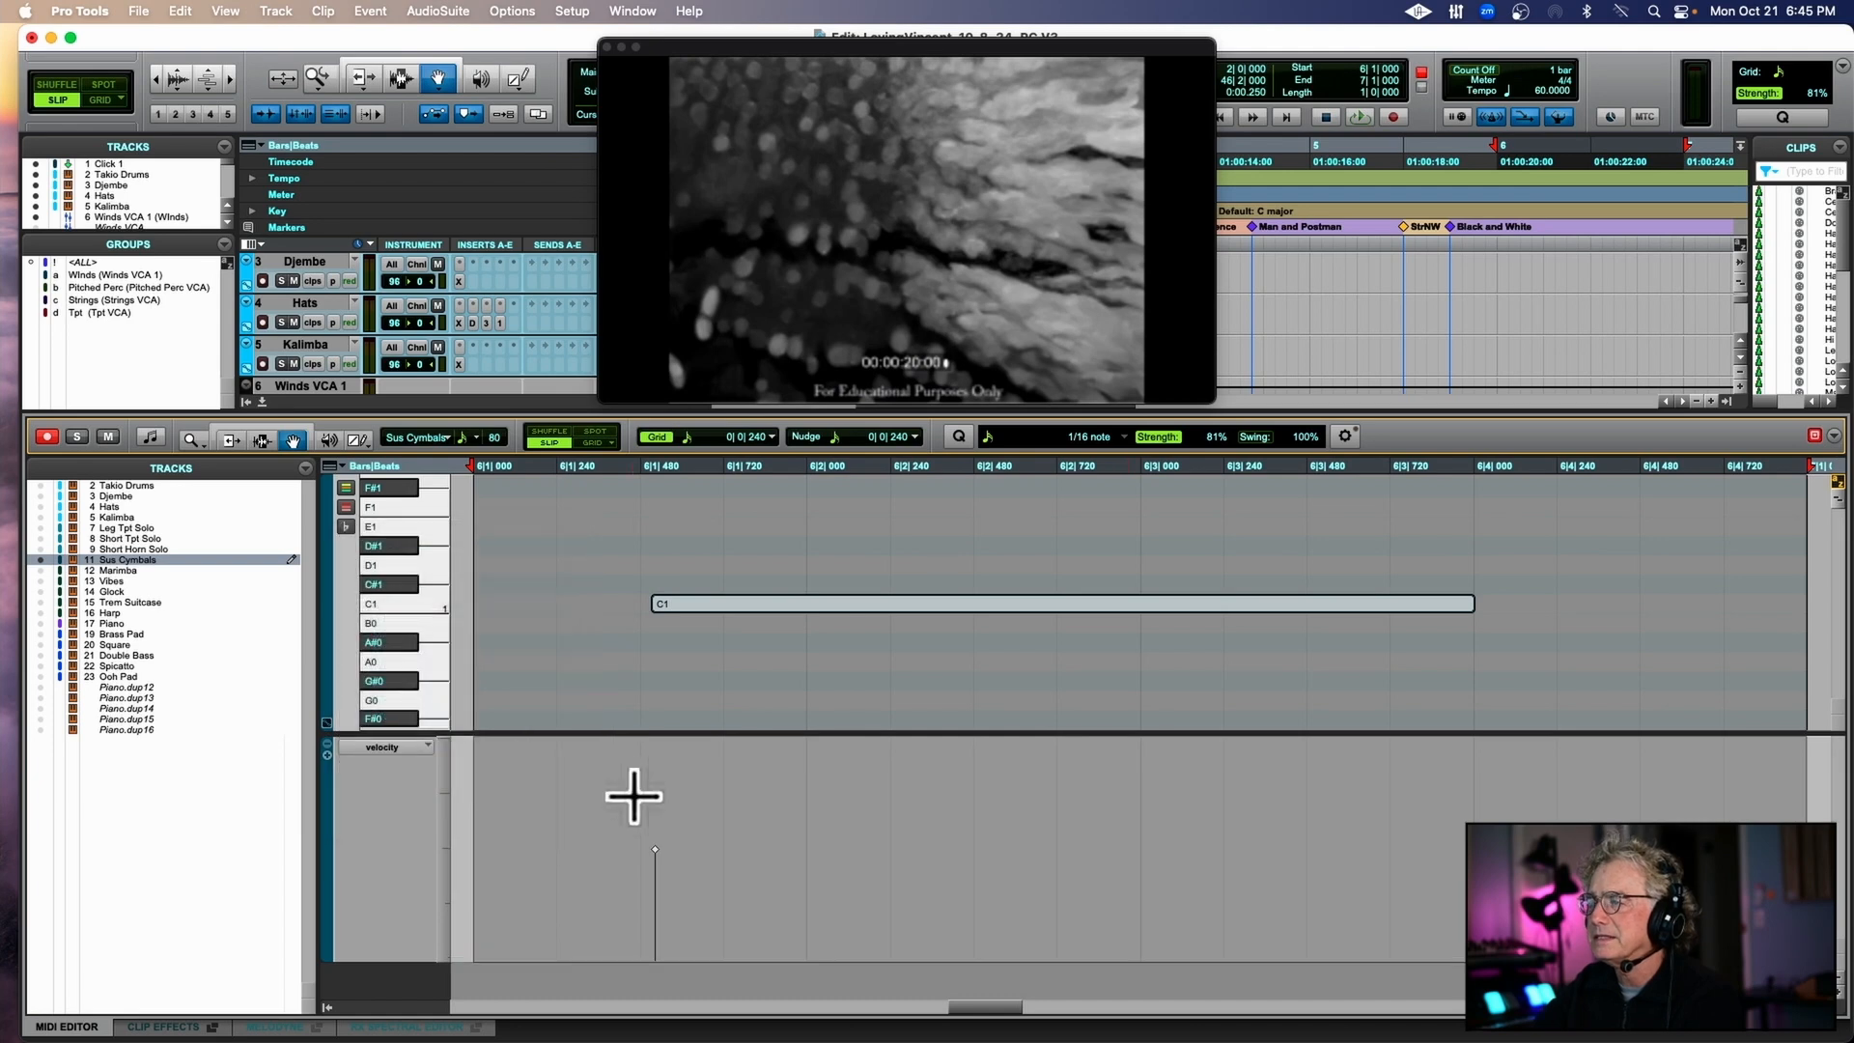
pyautogui.moveTo(656, 852); pyautogui.dragTo(656, 882)
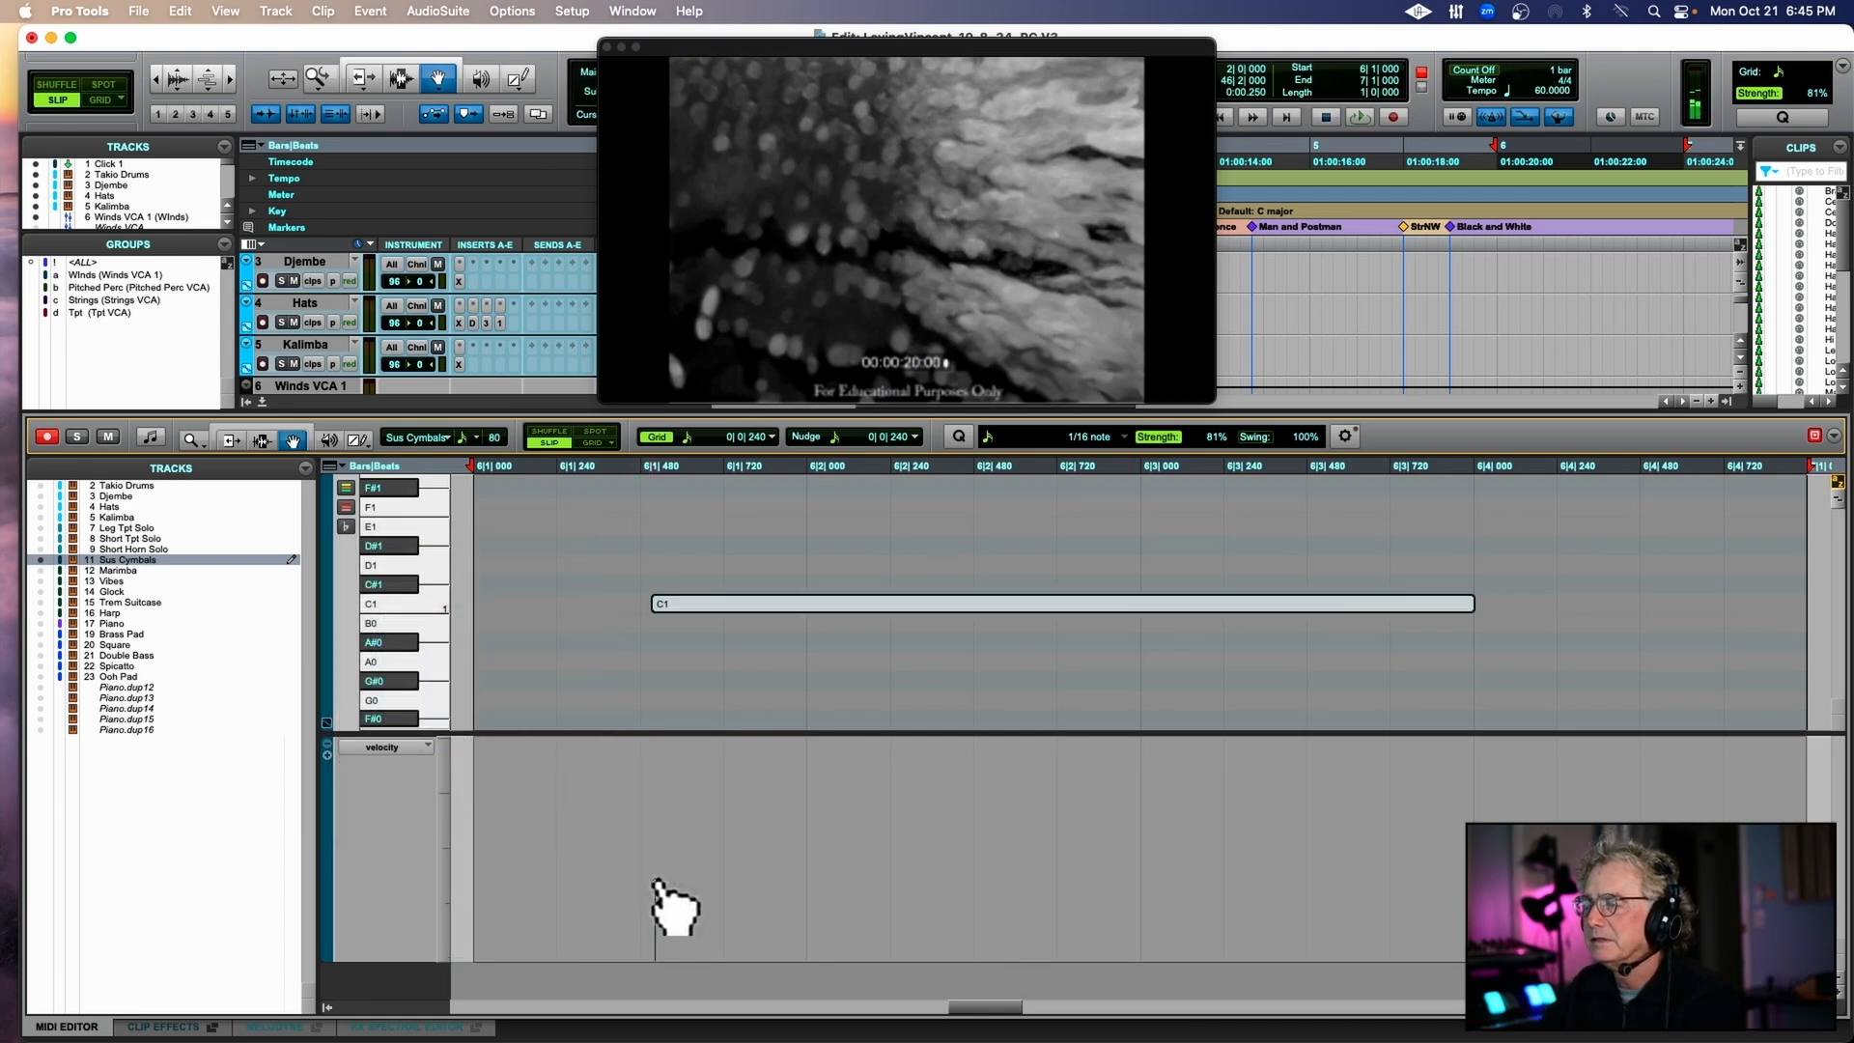
# Play the softened cymbal note from 6|1|114 and close the MIDI editor.
pyautogui.click(512, 476)
pyautogui.press('space')
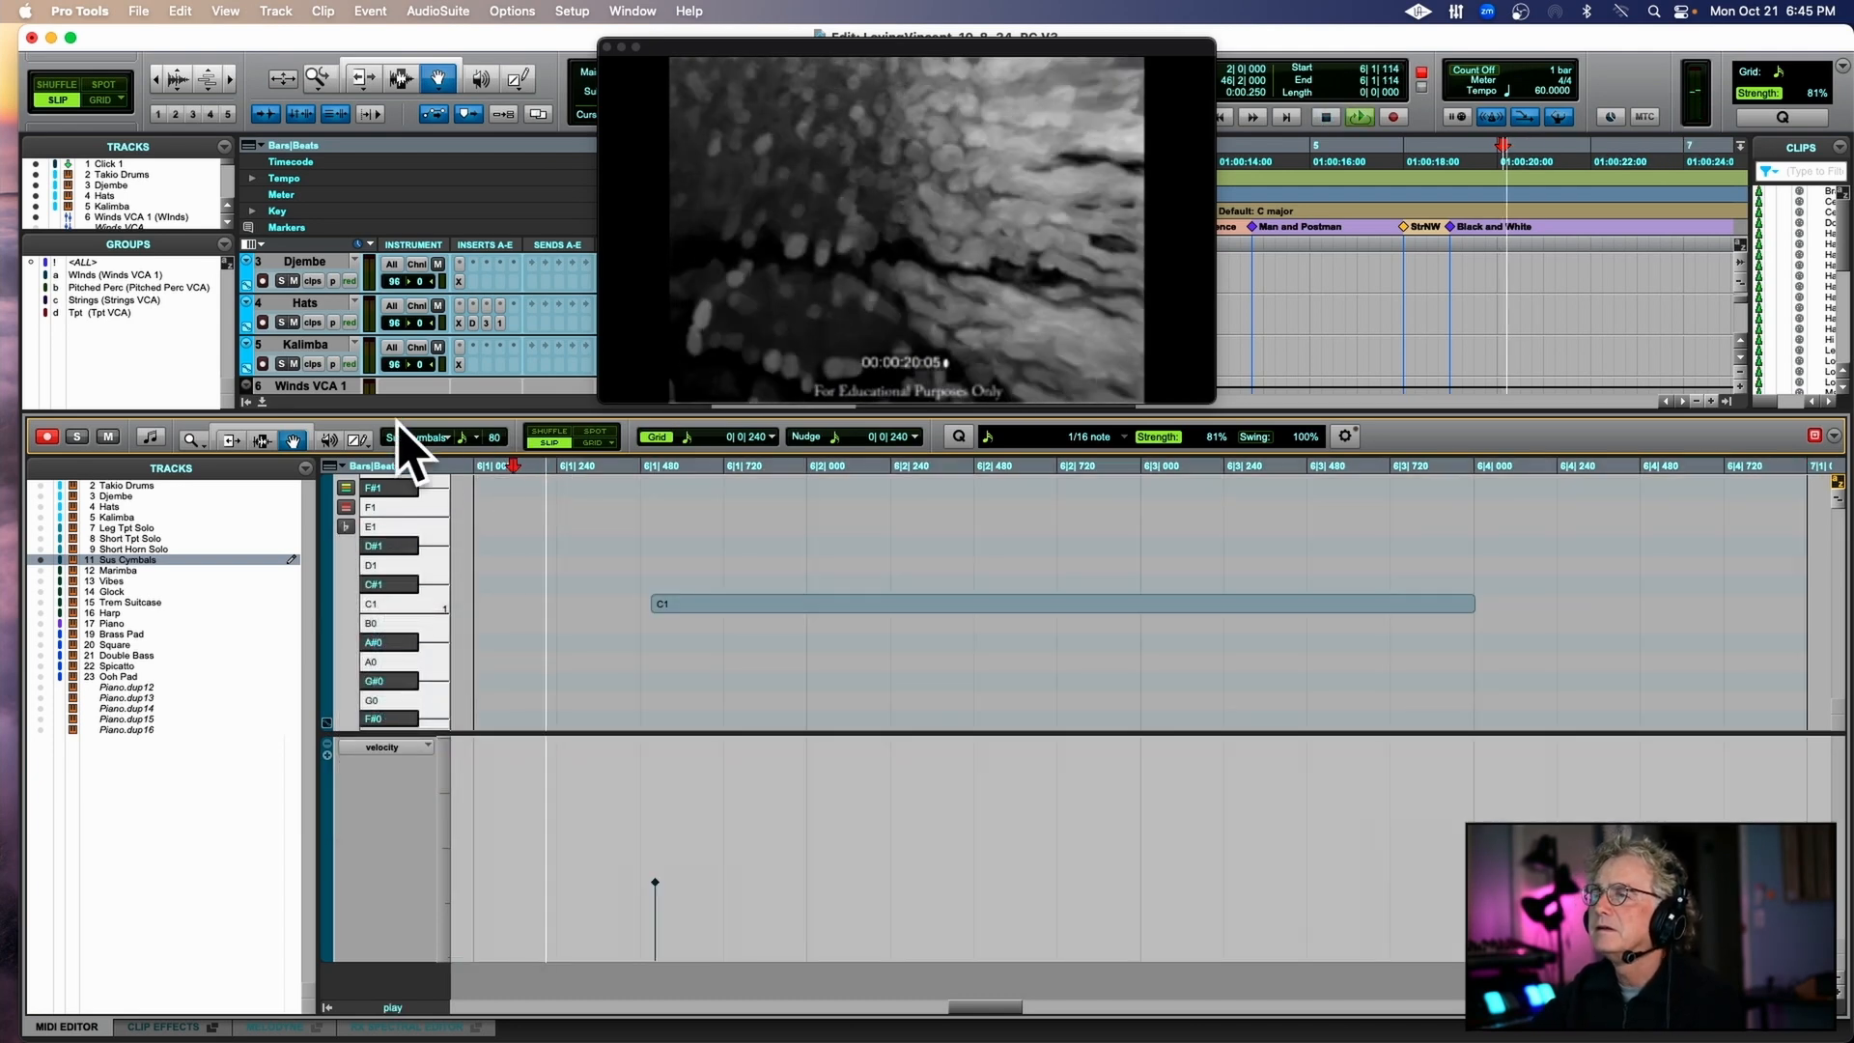
pyautogui.doubleClick(278, 417)
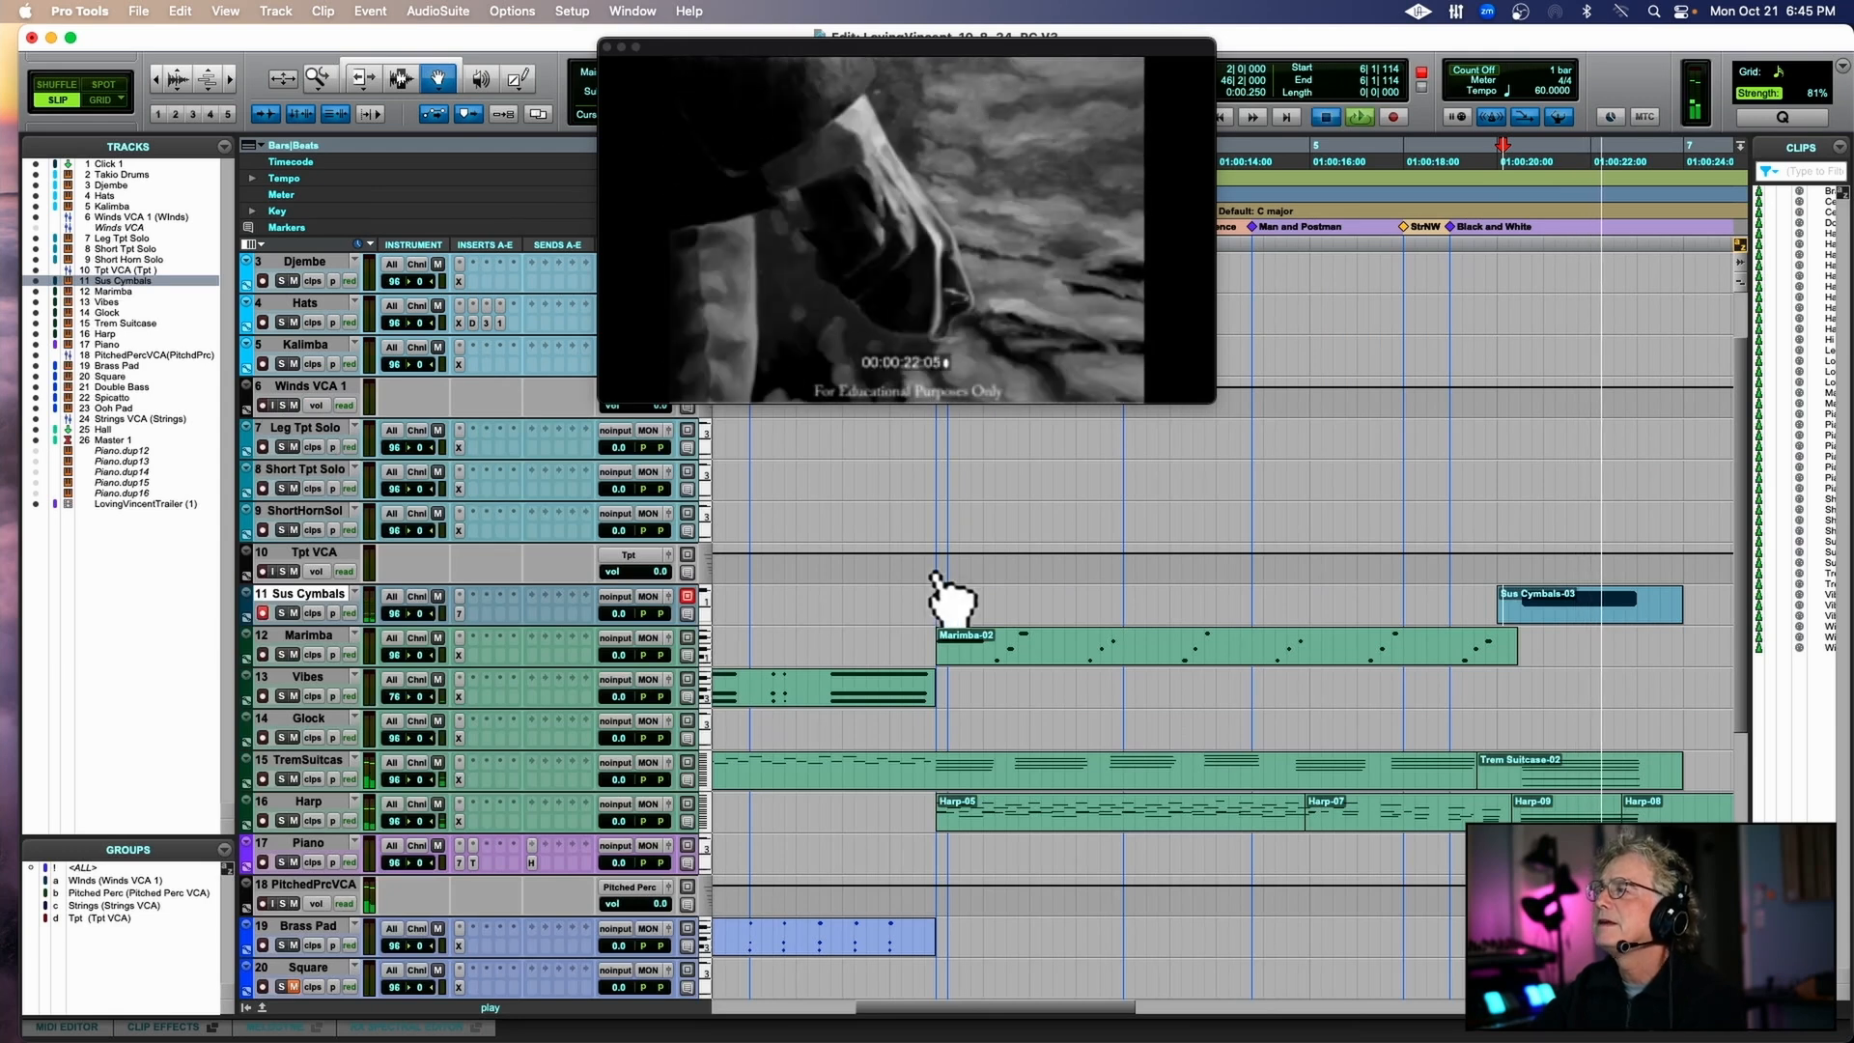
pyautogui.press('space')
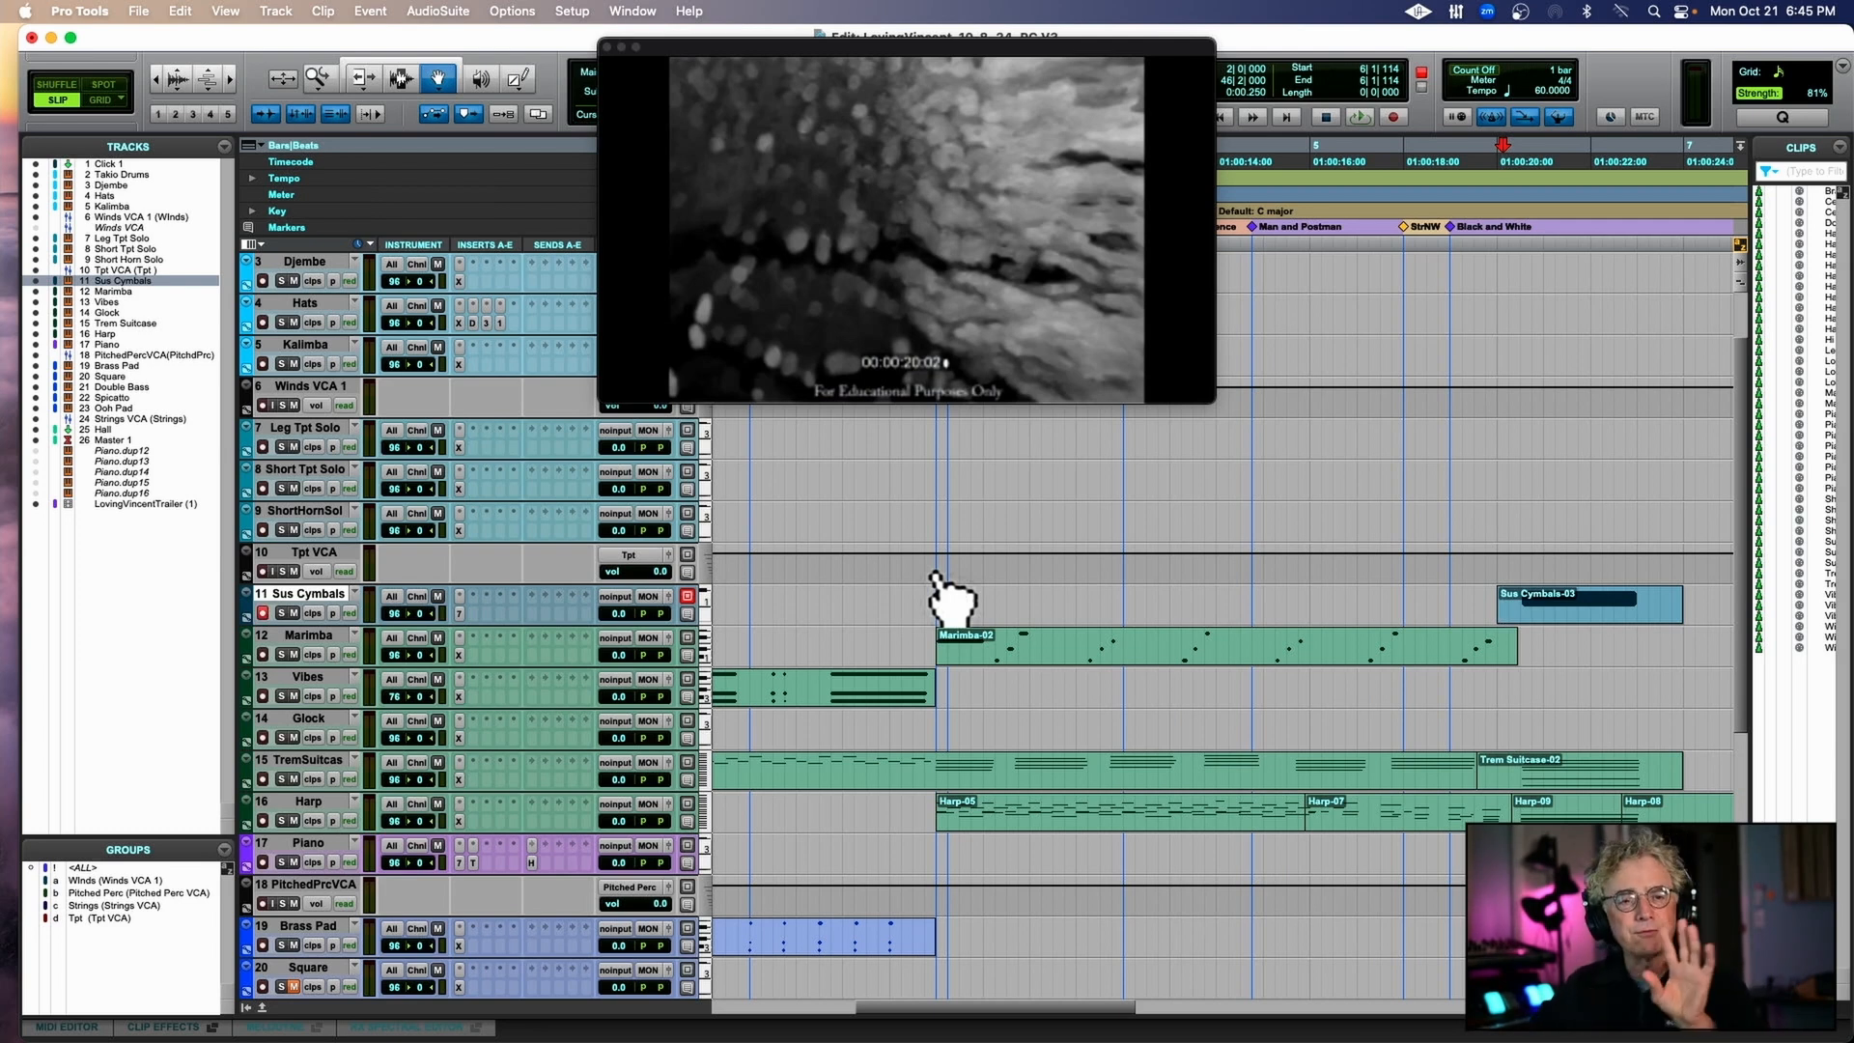
# Solo the Harp track and audition its bar 6 chord from 6|1|114.
pyautogui.hscroll(10, 951, 599)
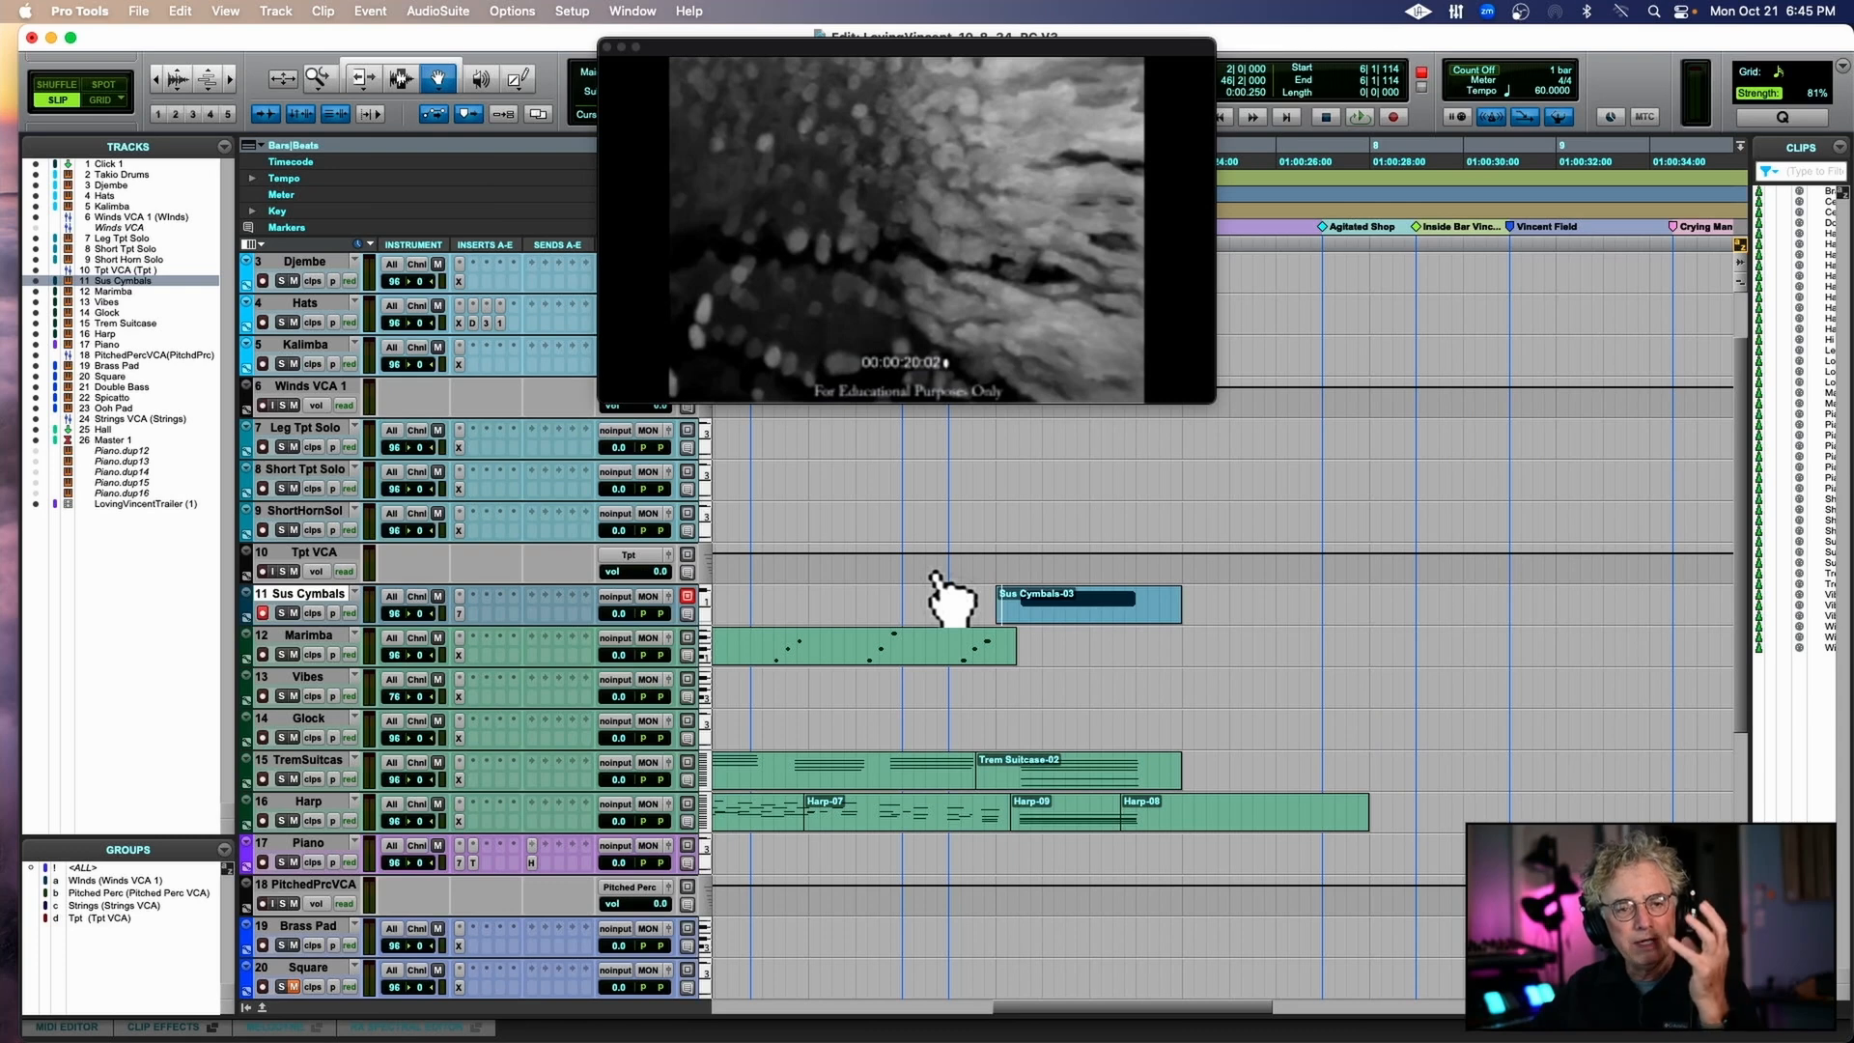
pyautogui.click(281, 820)
pyautogui.press('space')
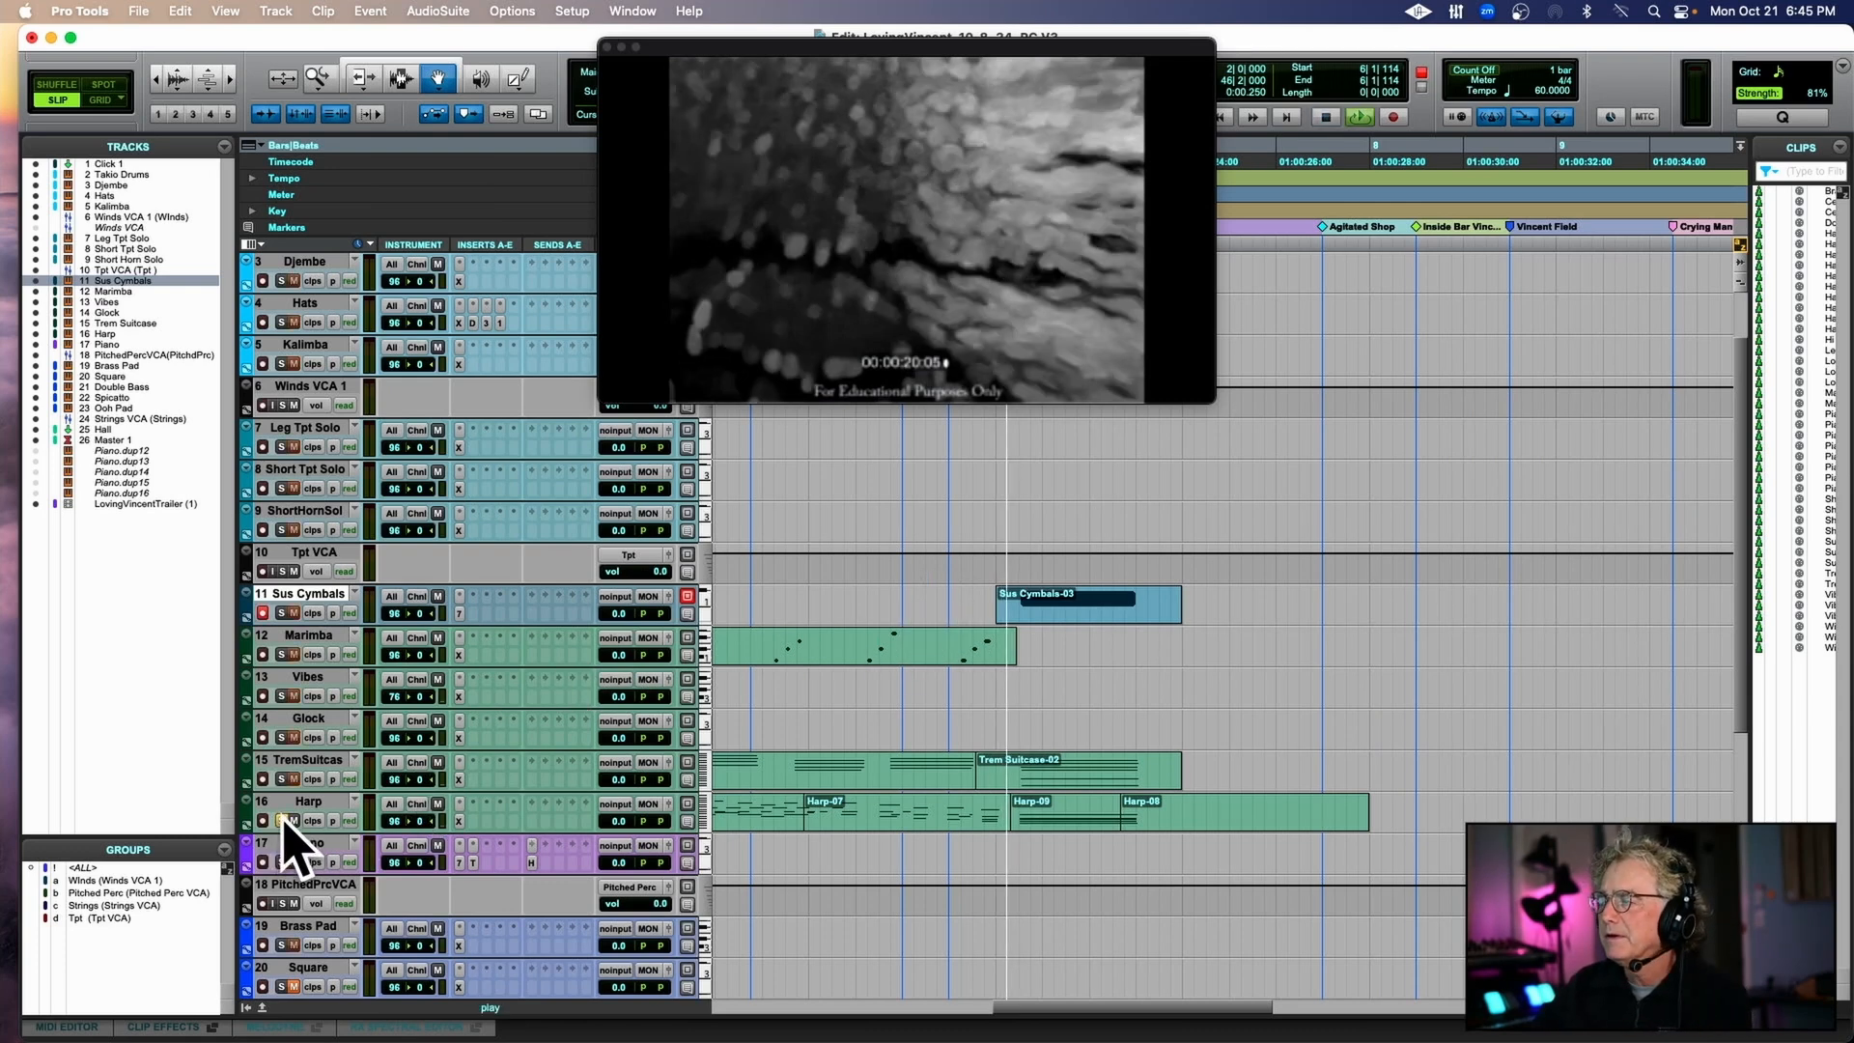
pyautogui.press('space')
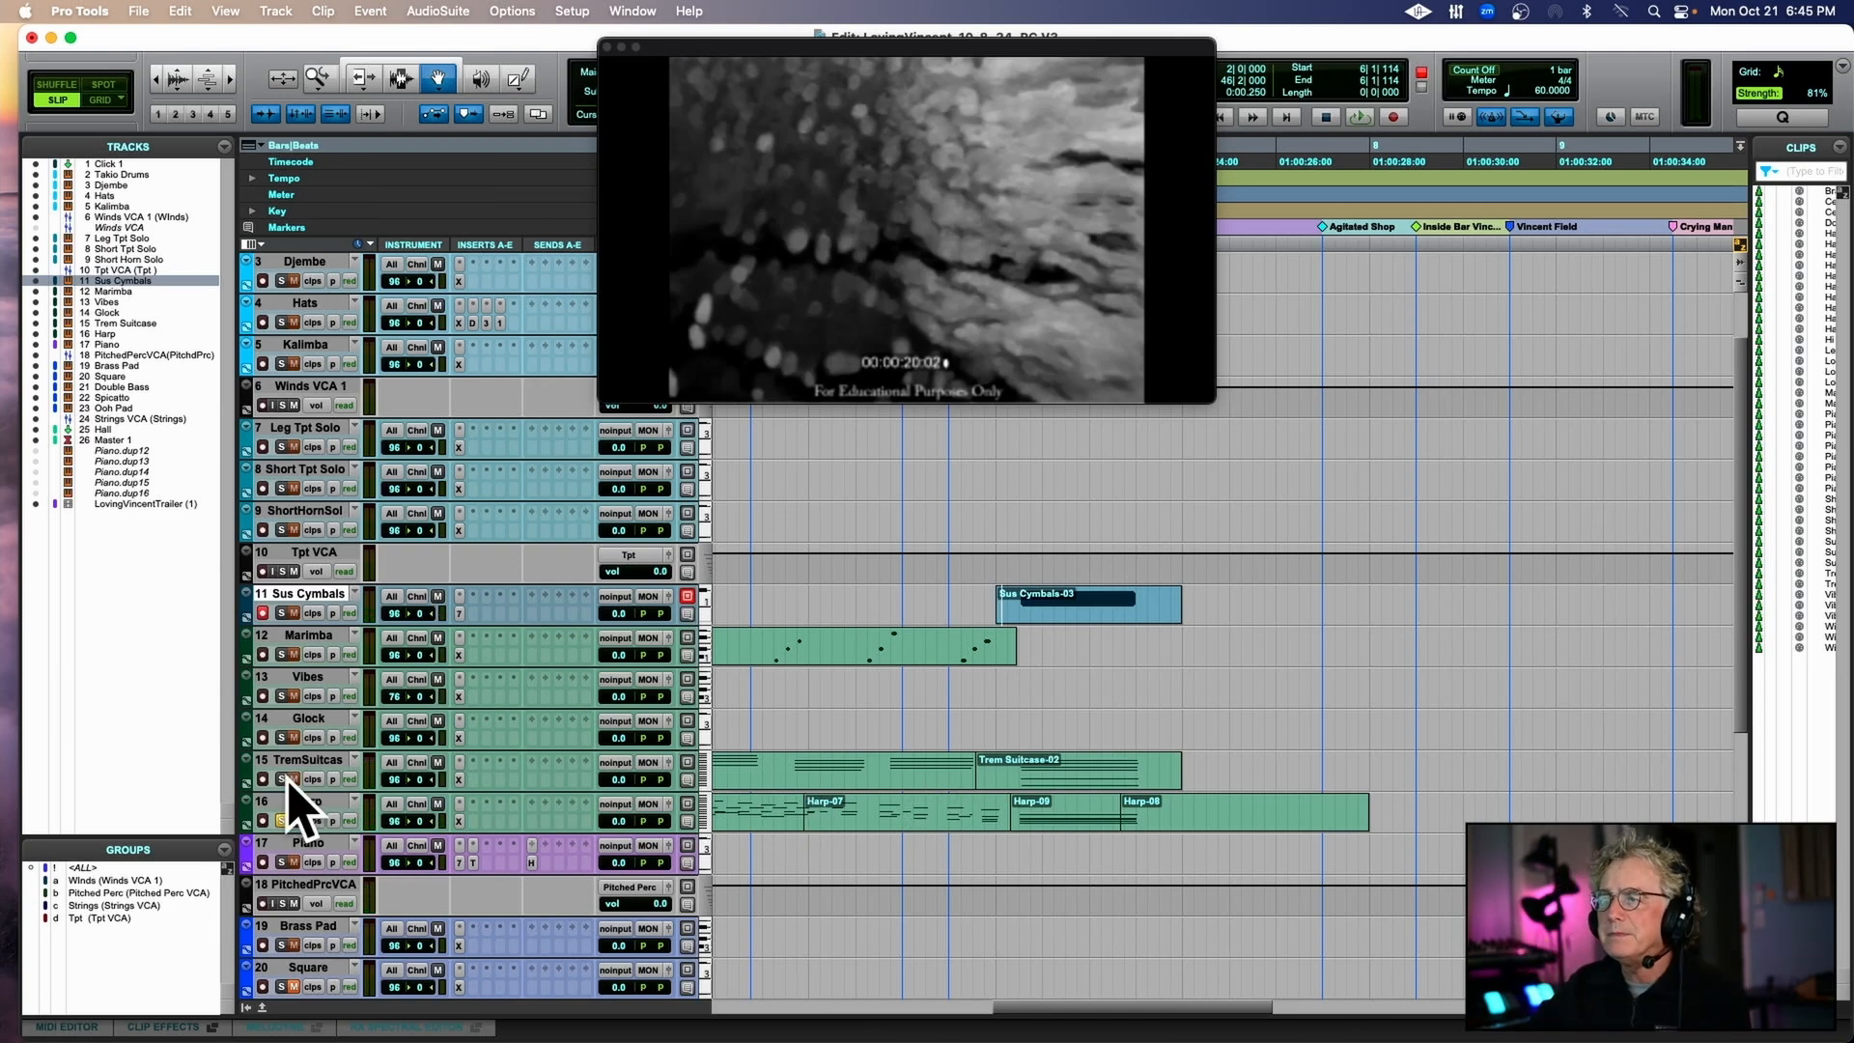
# Solo Trem Suitcase, Sus Cymbals and Harp and compare the start of bar 6 with and without the Harp.
pyautogui.click(282, 821)
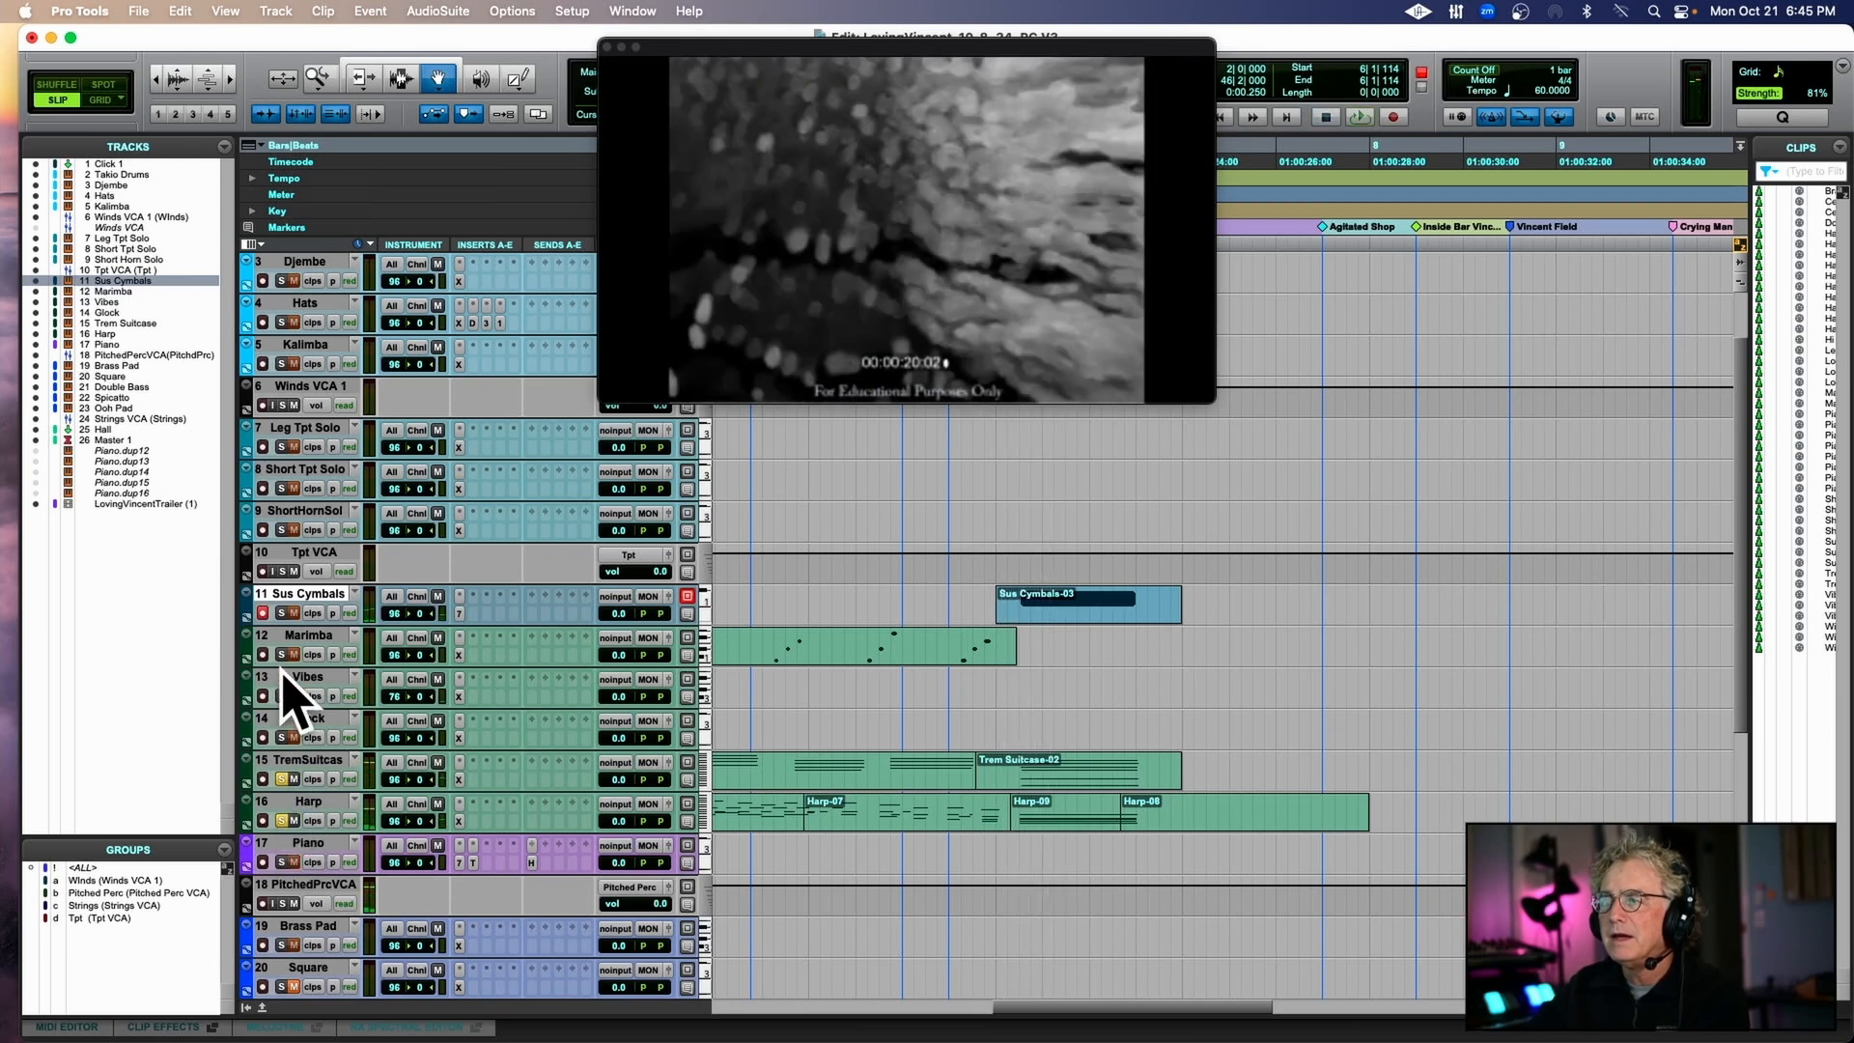
pyautogui.click(282, 613)
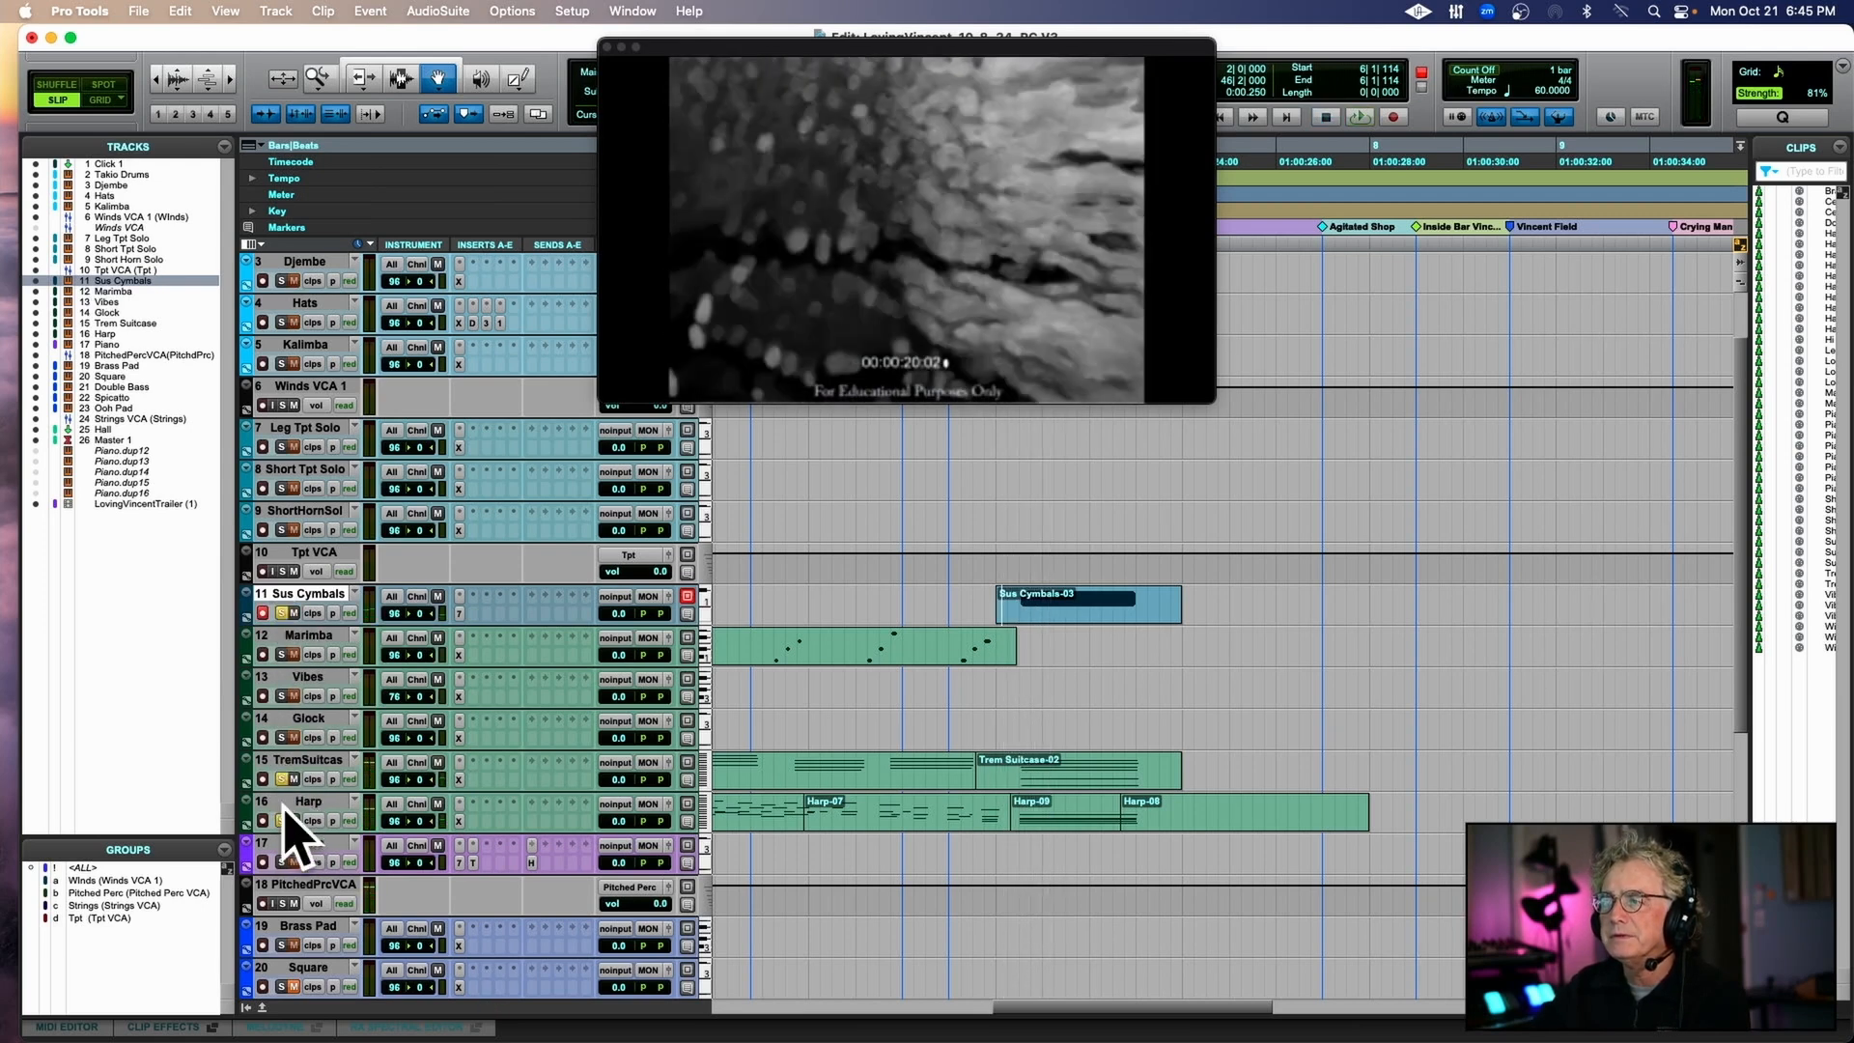
pyautogui.press('space')
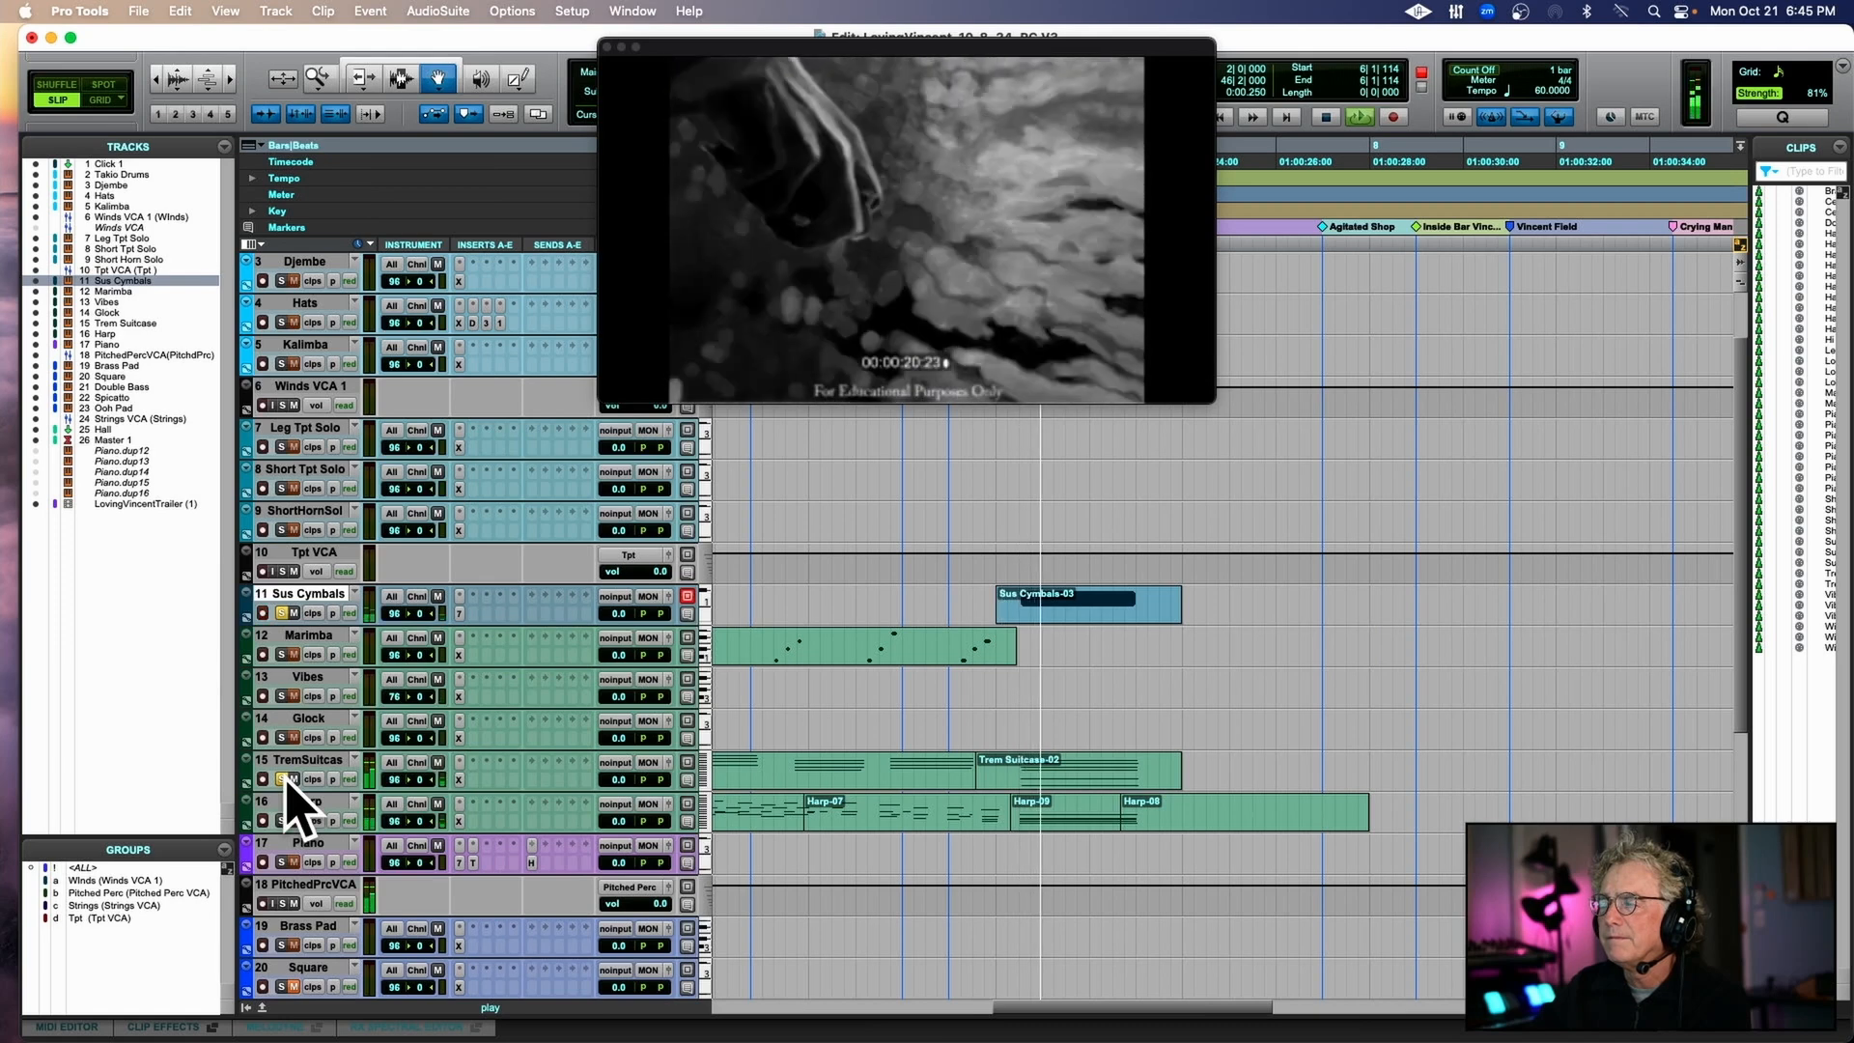
pyautogui.press('space')
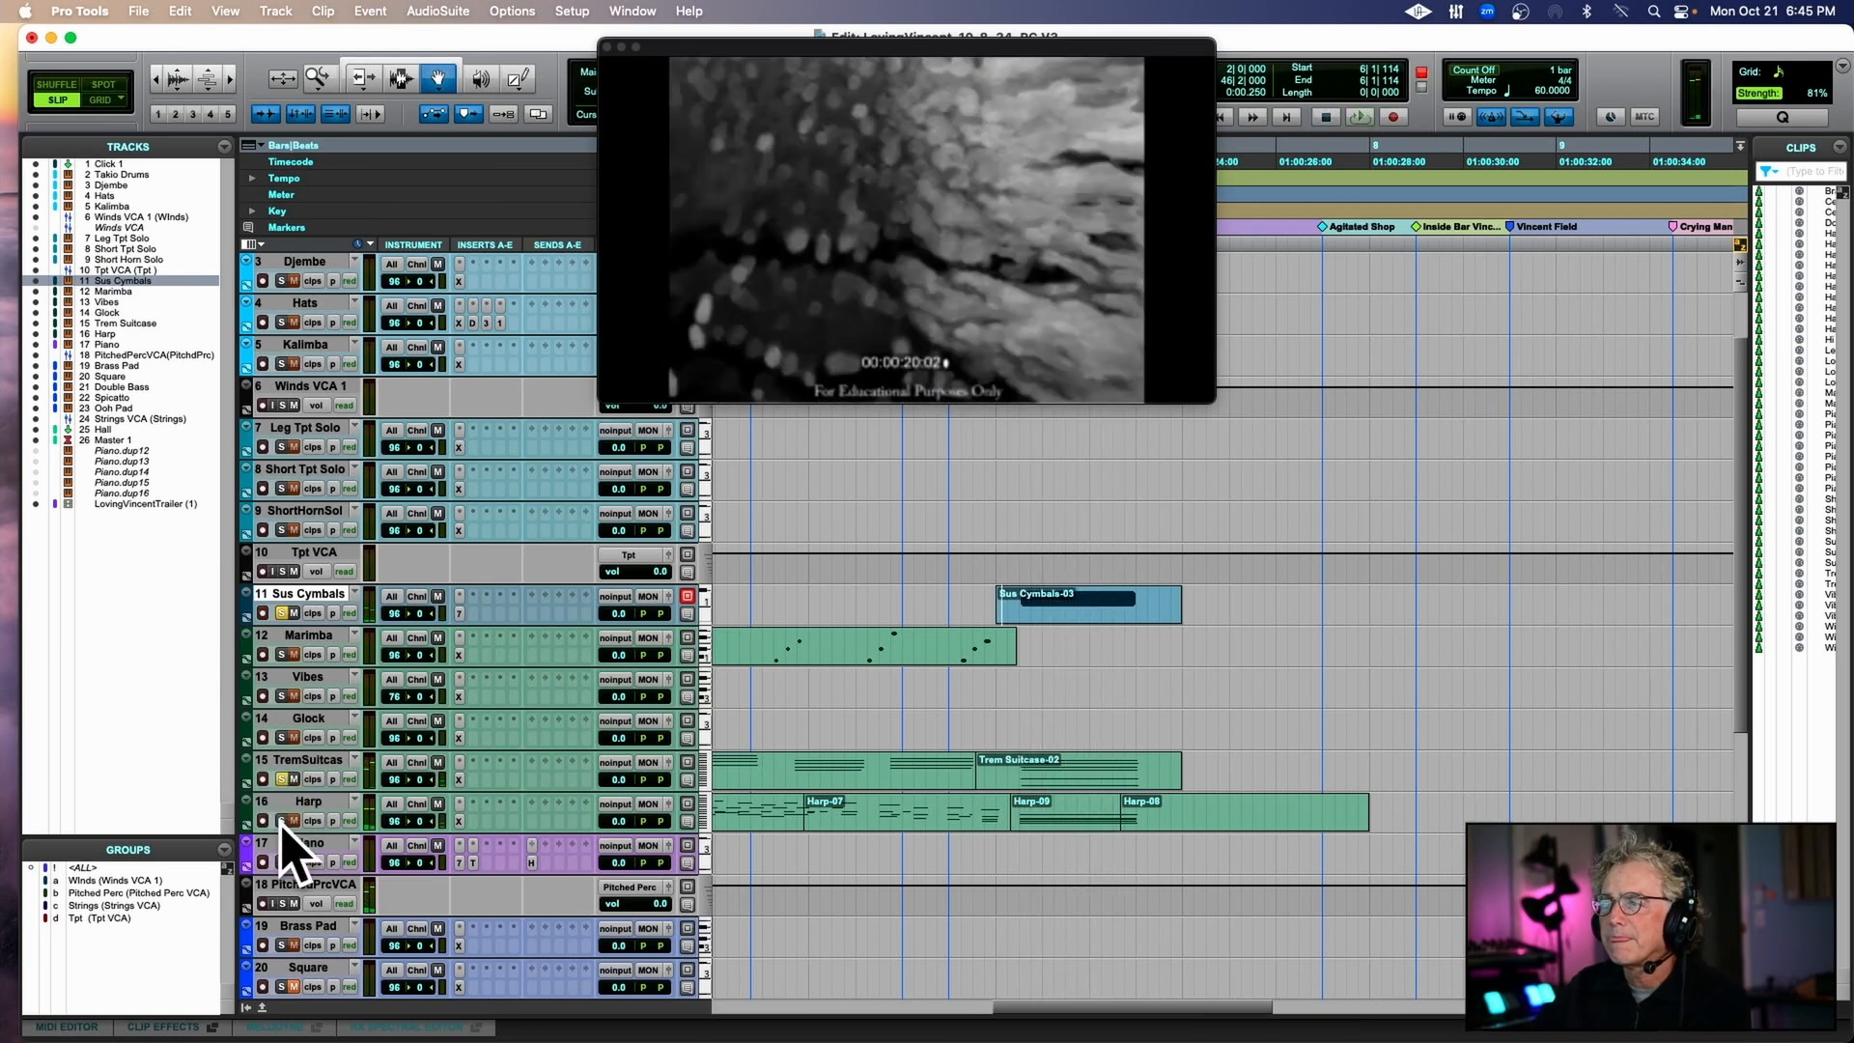
pyautogui.press('space')
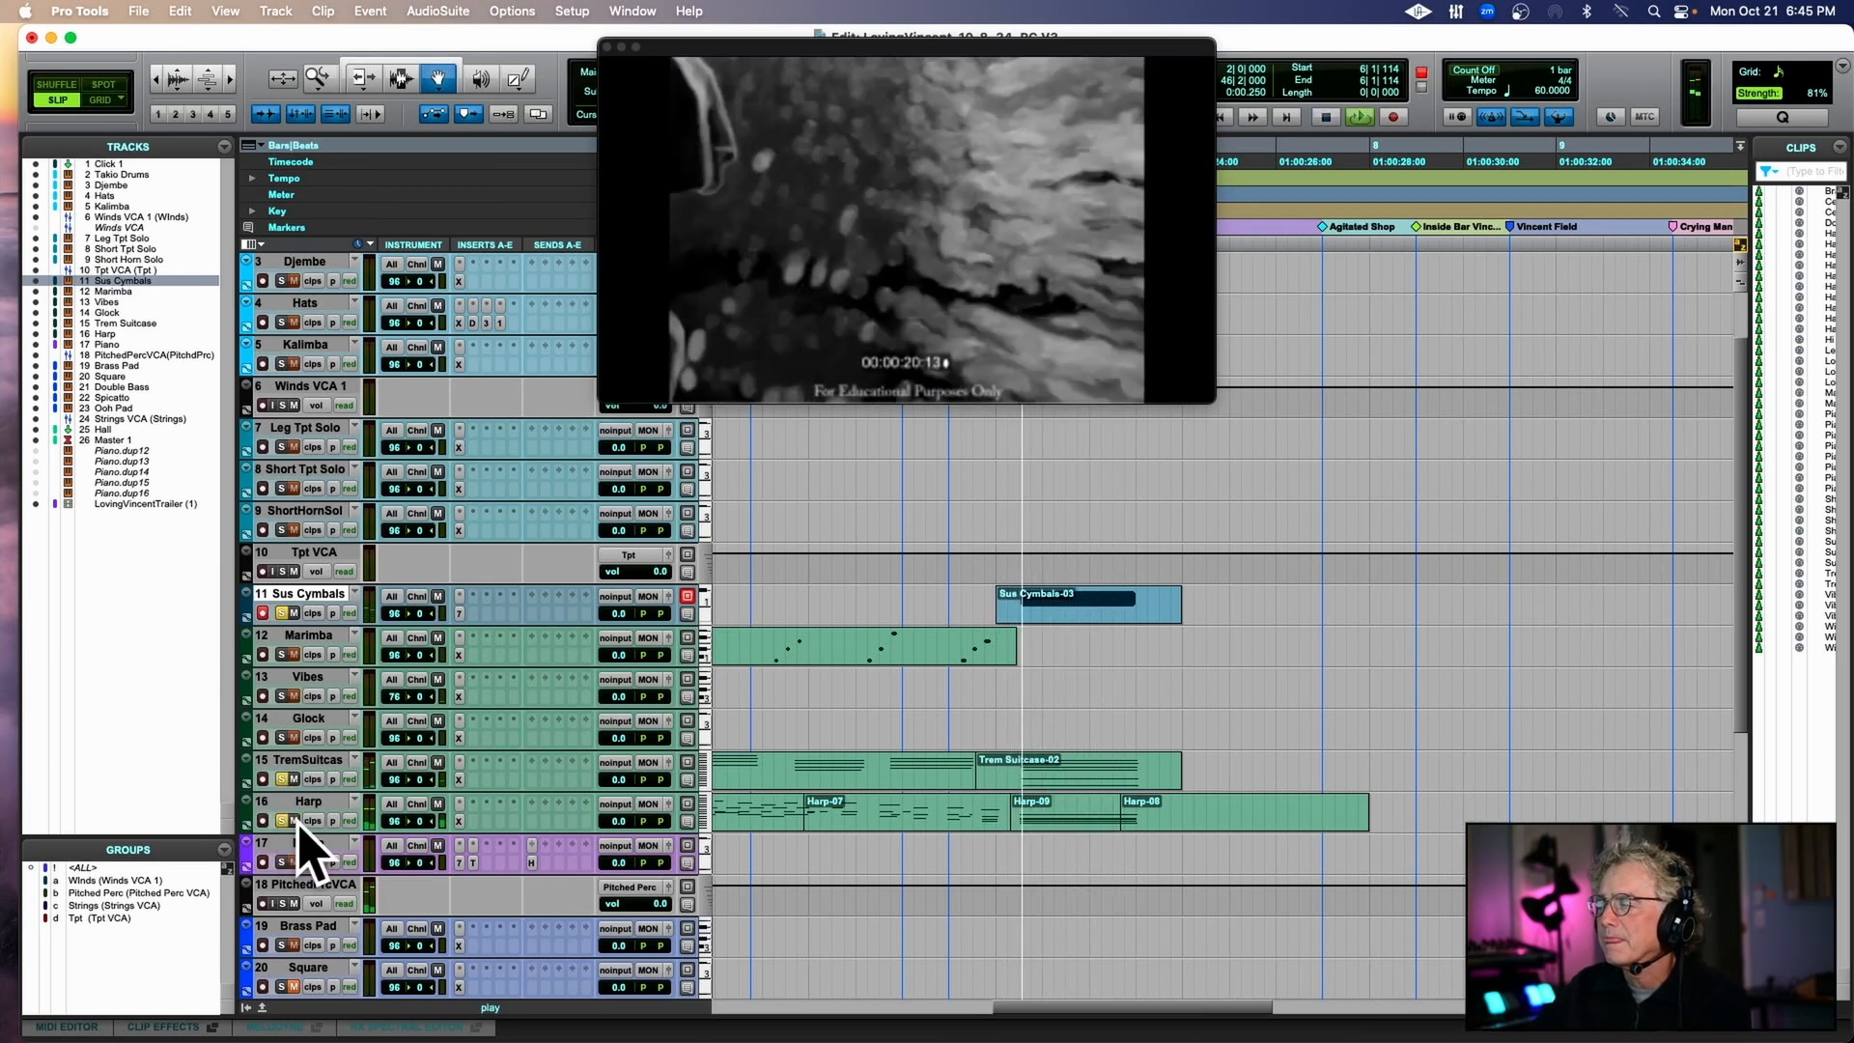
pyautogui.press('space')
# Stagger the bar 6 harp chord into an upward roll from G#2 to F3, and lower the notes' velocities to a slight rise.
pyautogui.doubleClick(1068, 812)
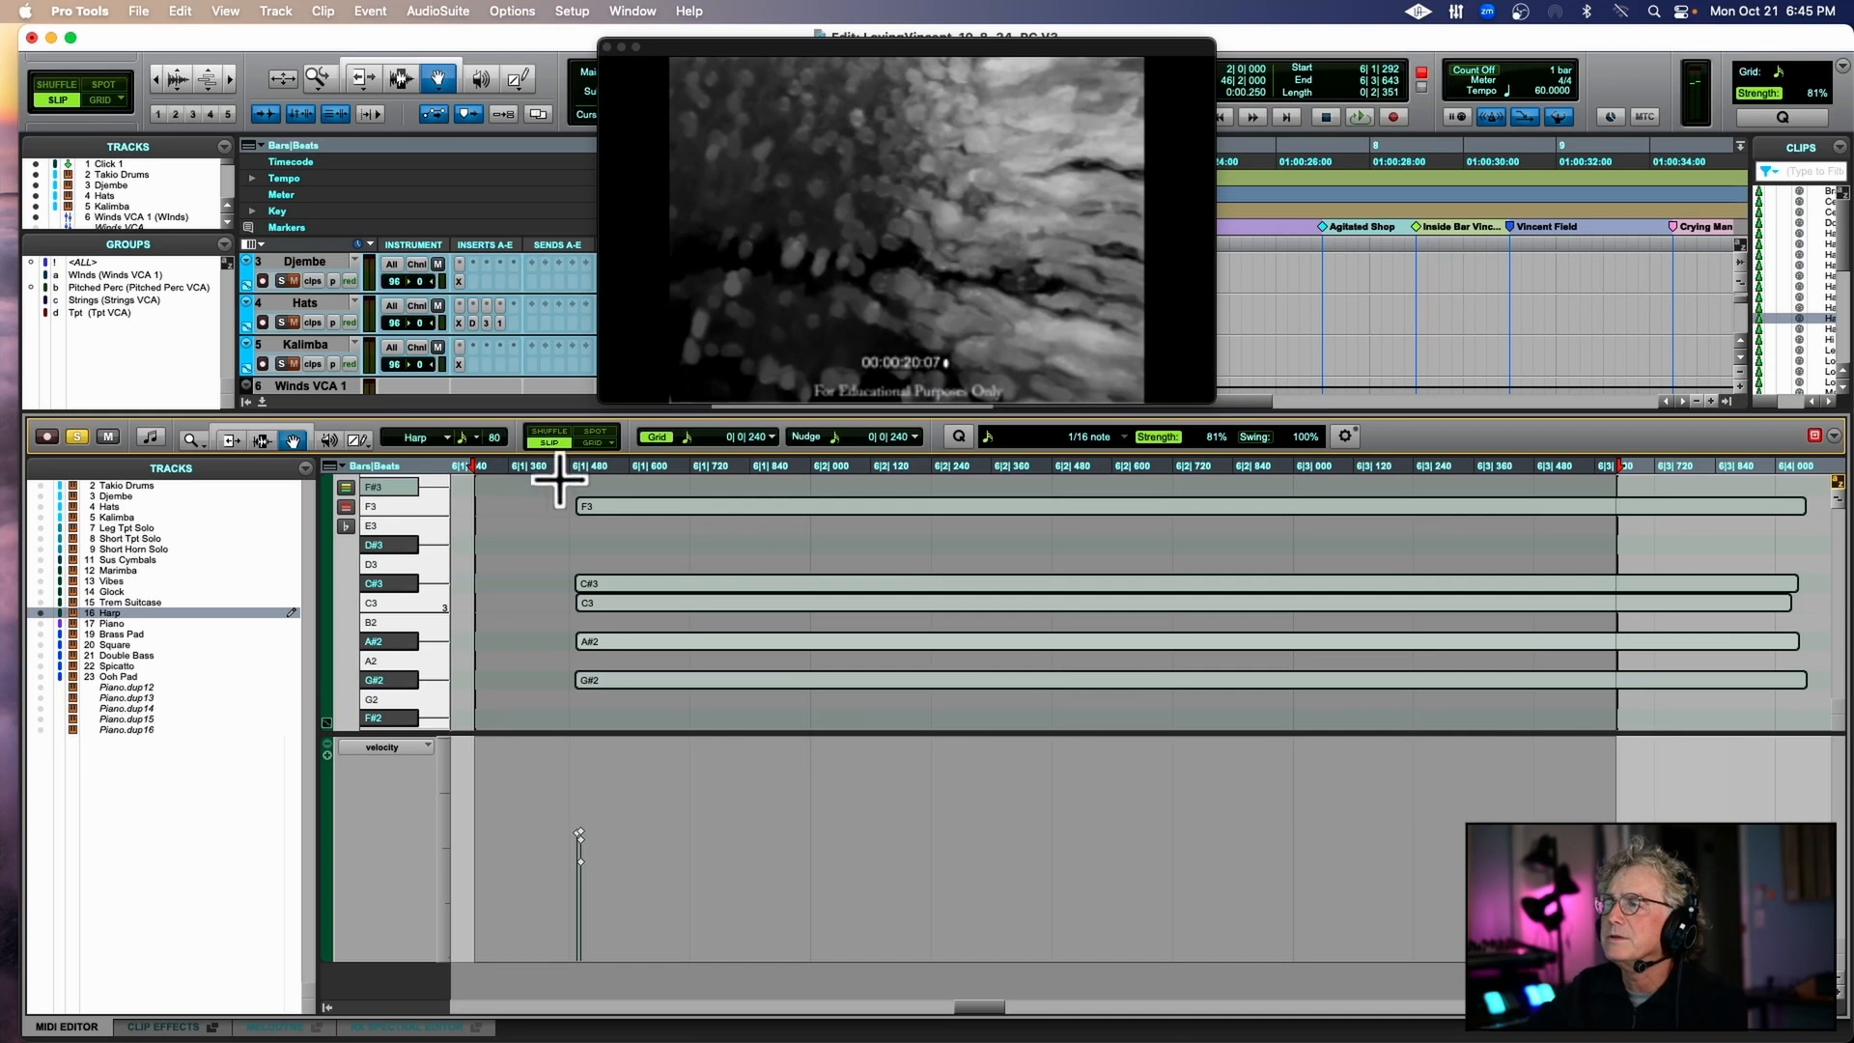
pyautogui.click(557, 470)
pyautogui.click(593, 608)
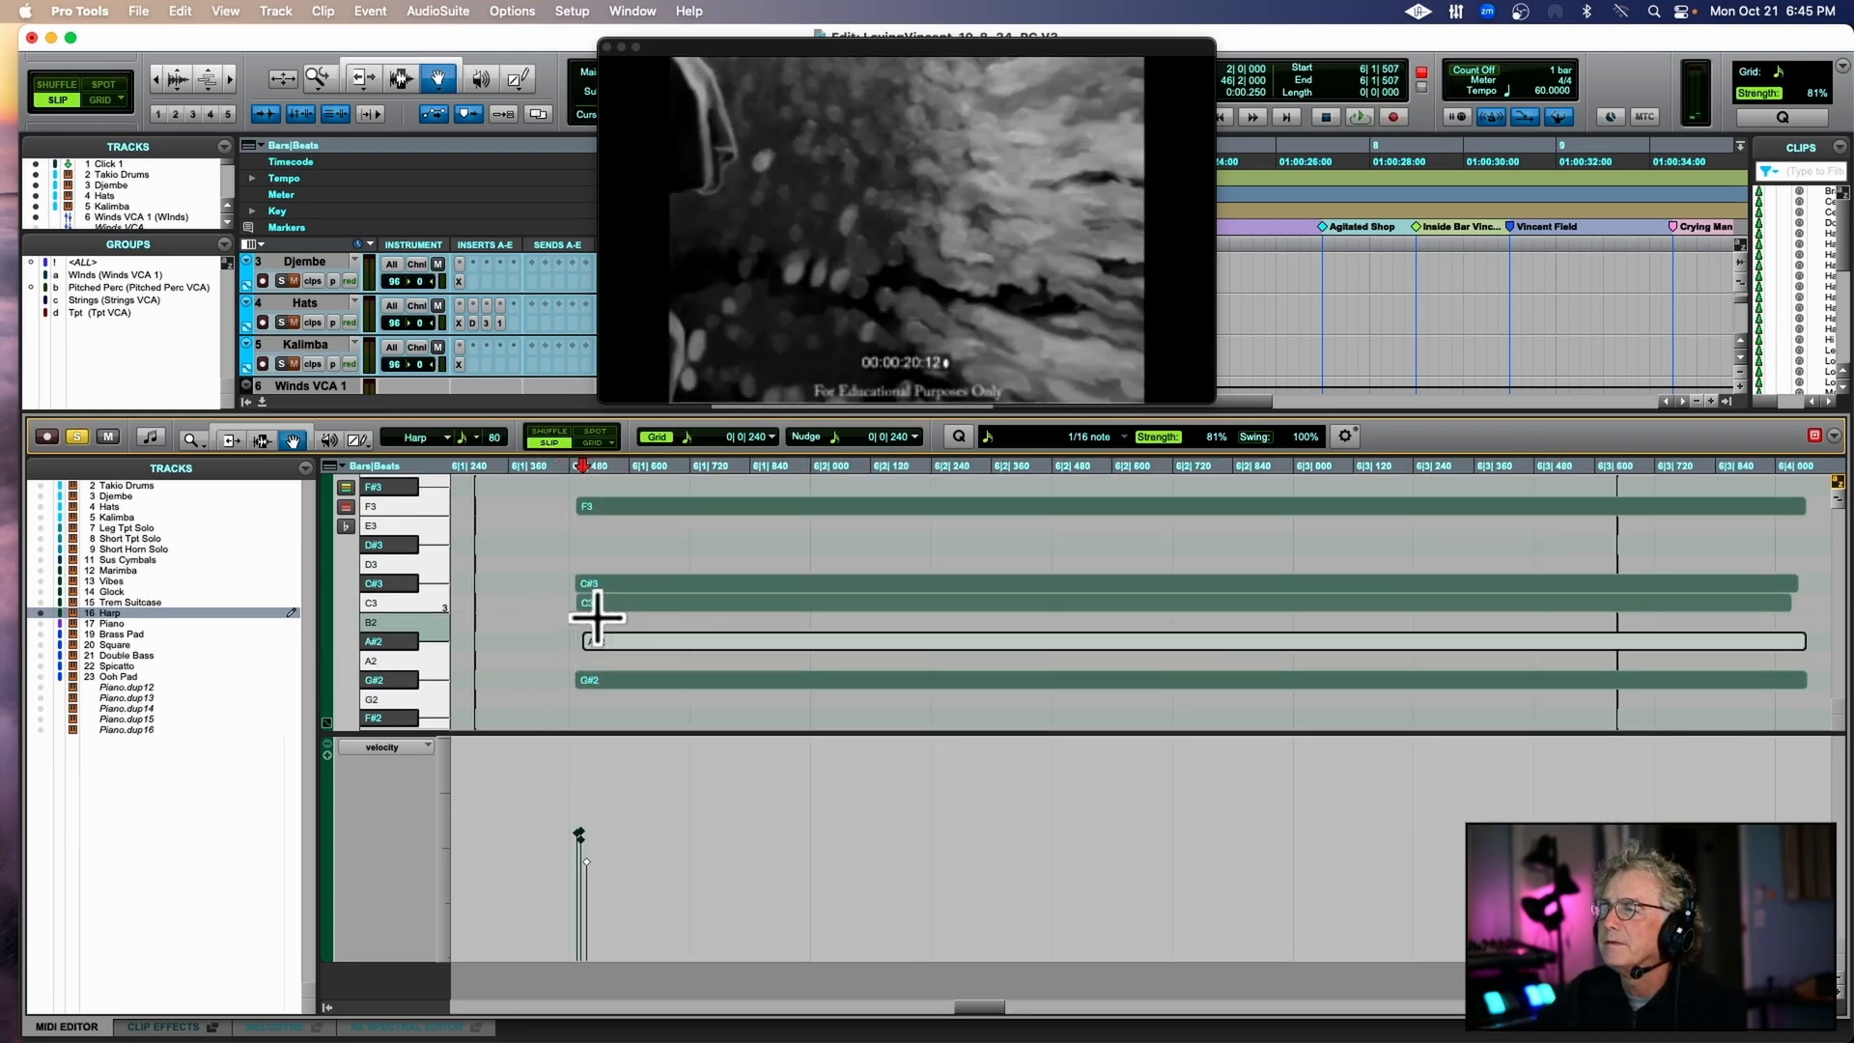
pyautogui.moveTo(598, 609); pyautogui.dragTo(643, 590)
pyautogui.moveTo(627, 508); pyautogui.dragTo(673, 509)
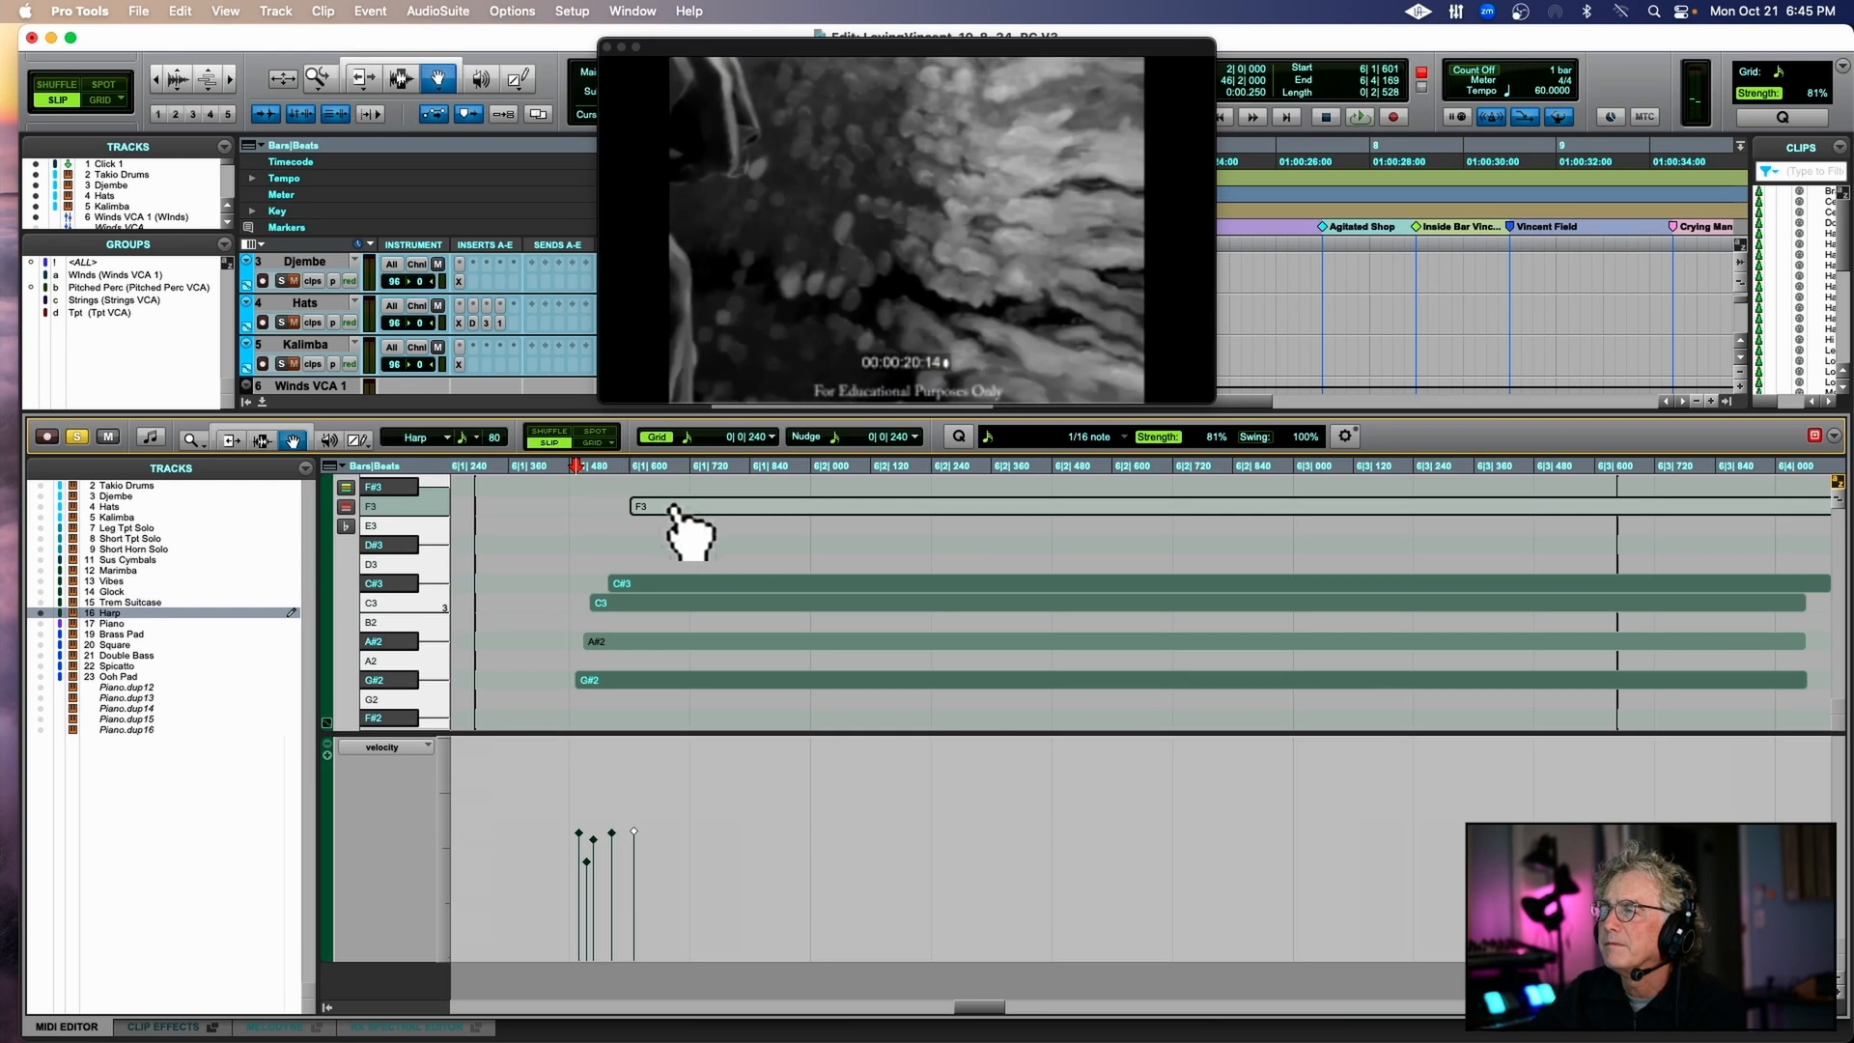
pyautogui.moveTo(580, 831); pyautogui.dragTo(634, 849)
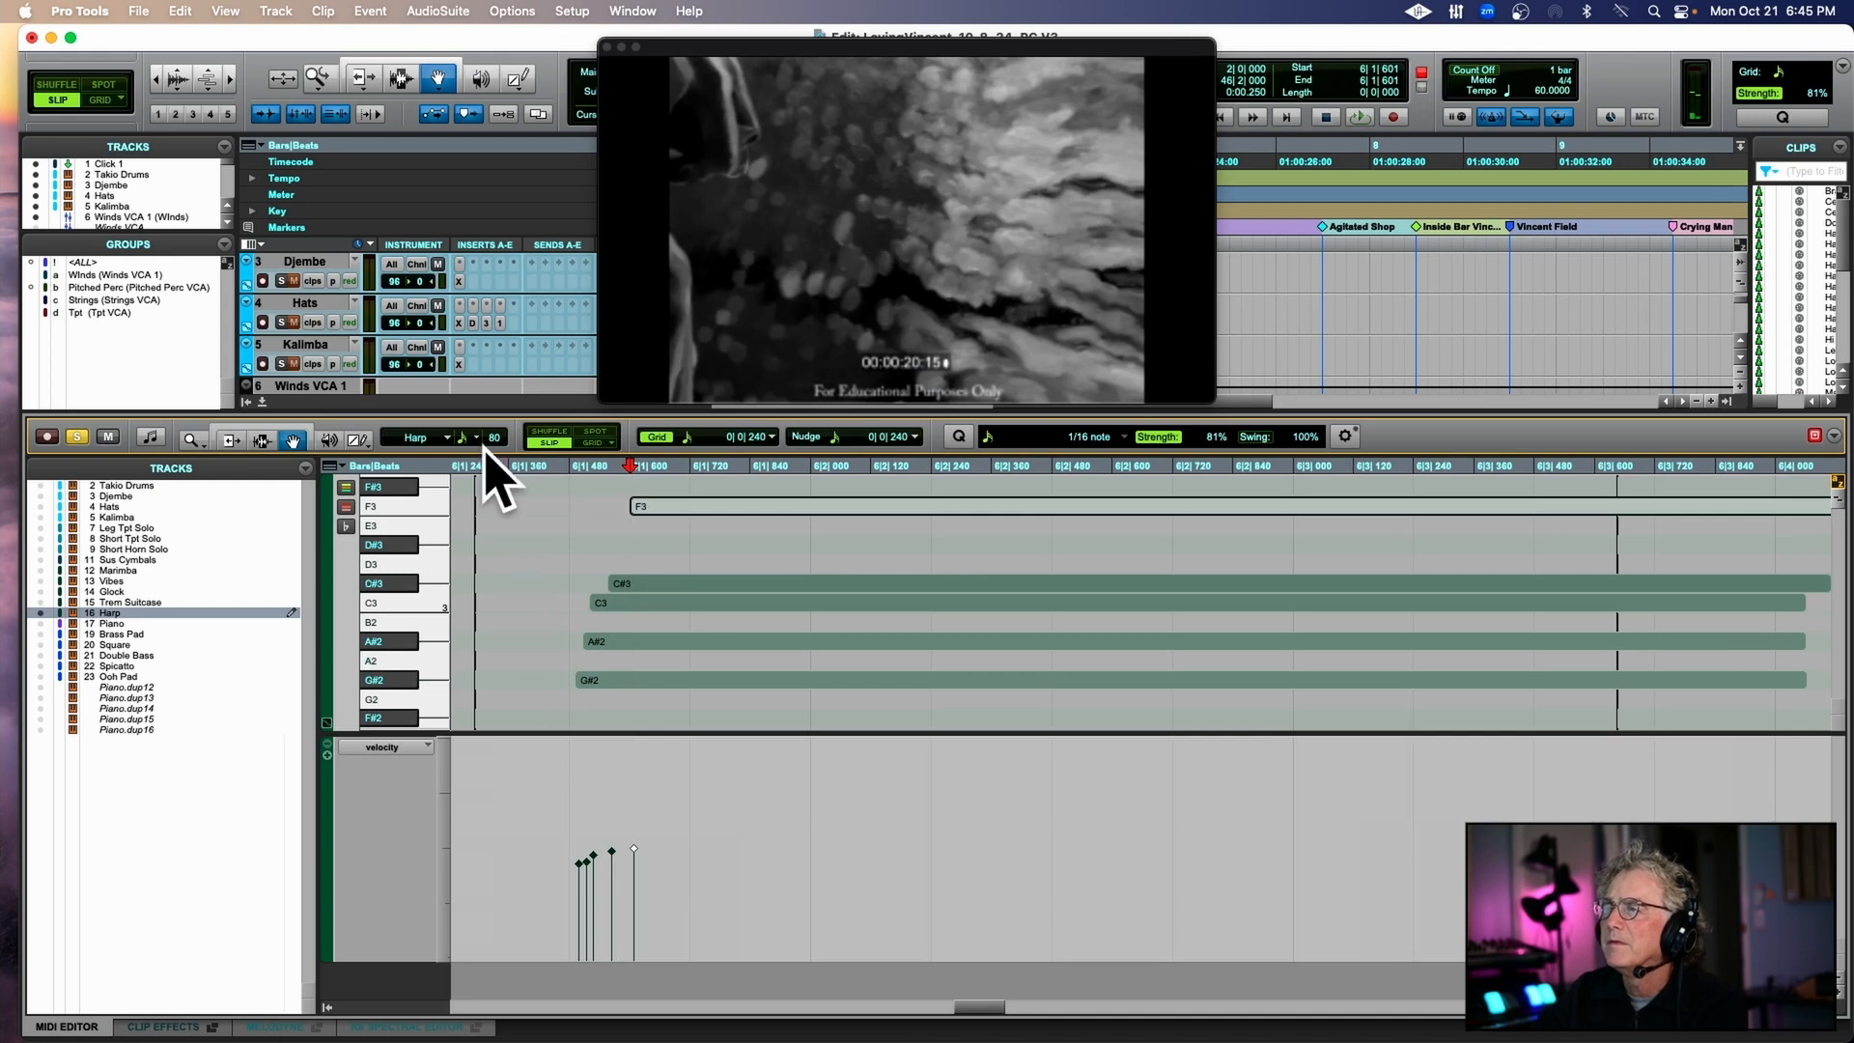
# Play the rolled harp chord from 6|1|279 and close the MIDI editor.
pyautogui.click(469, 473)
pyautogui.press('space')
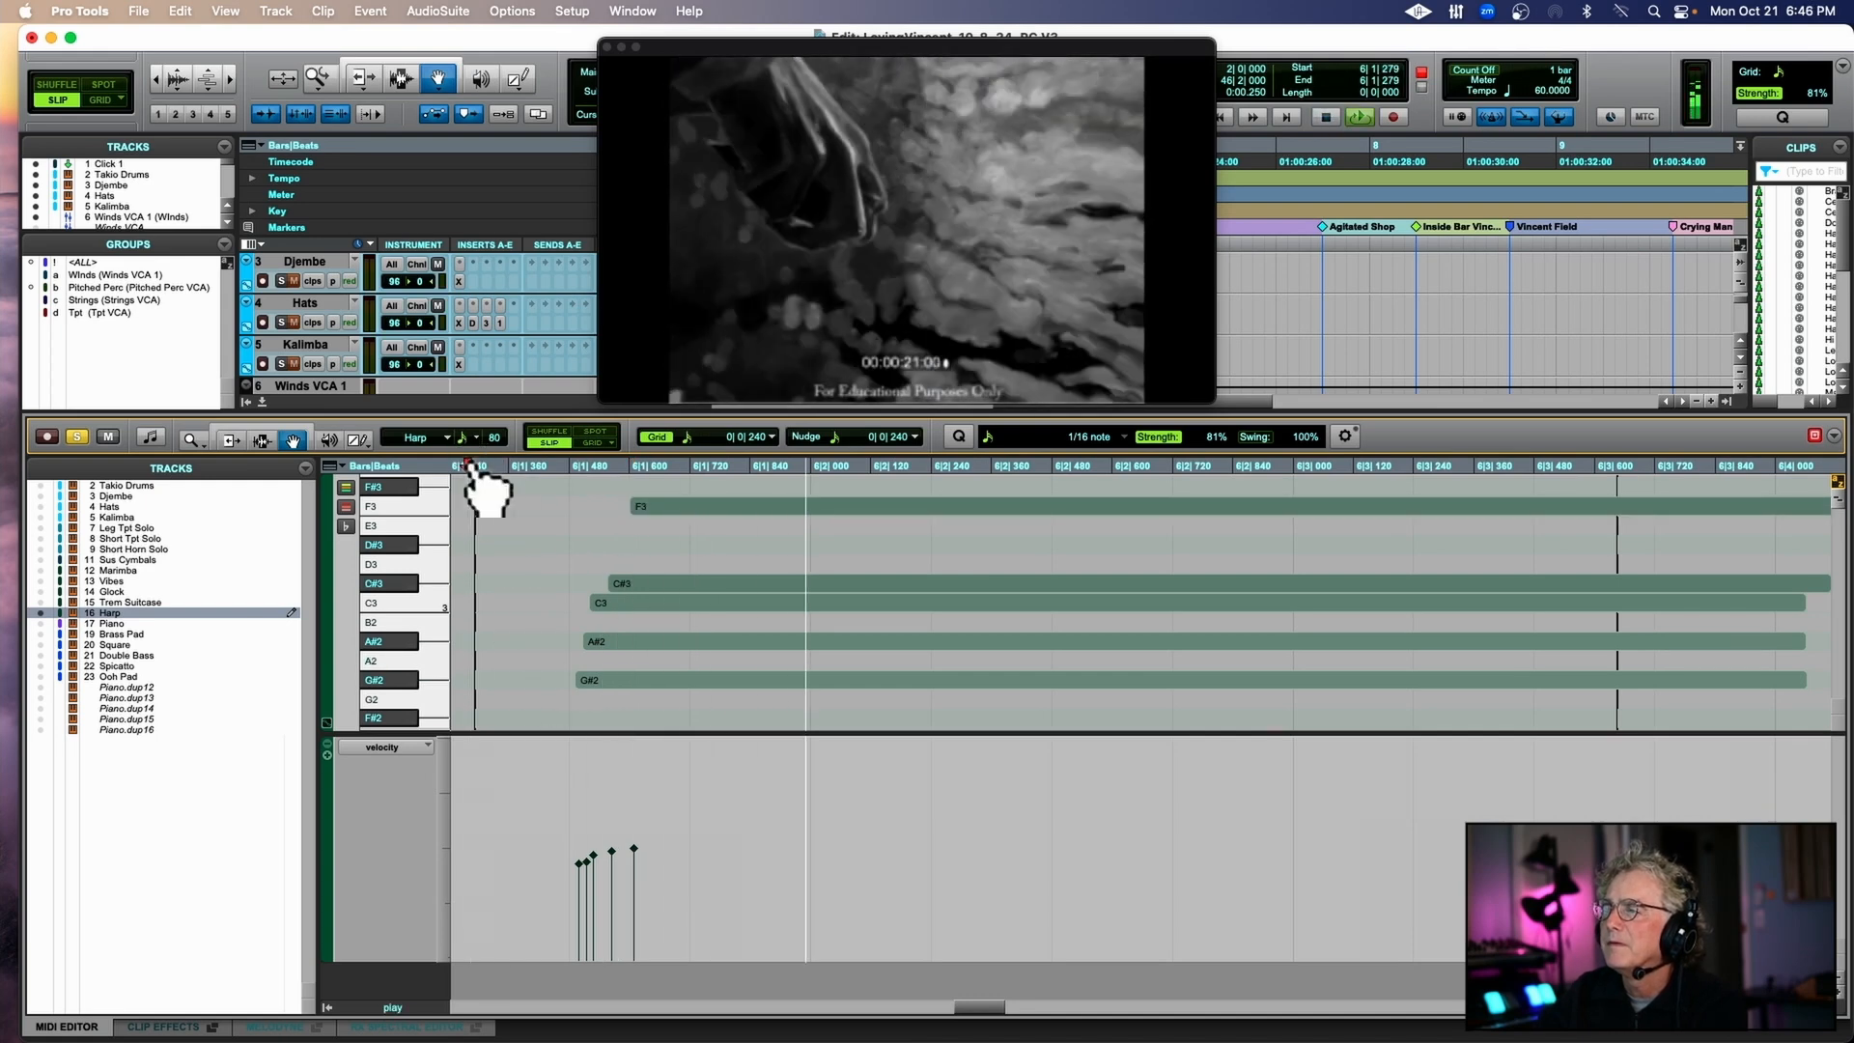
pyautogui.press('space')
pyautogui.click(263, 400)
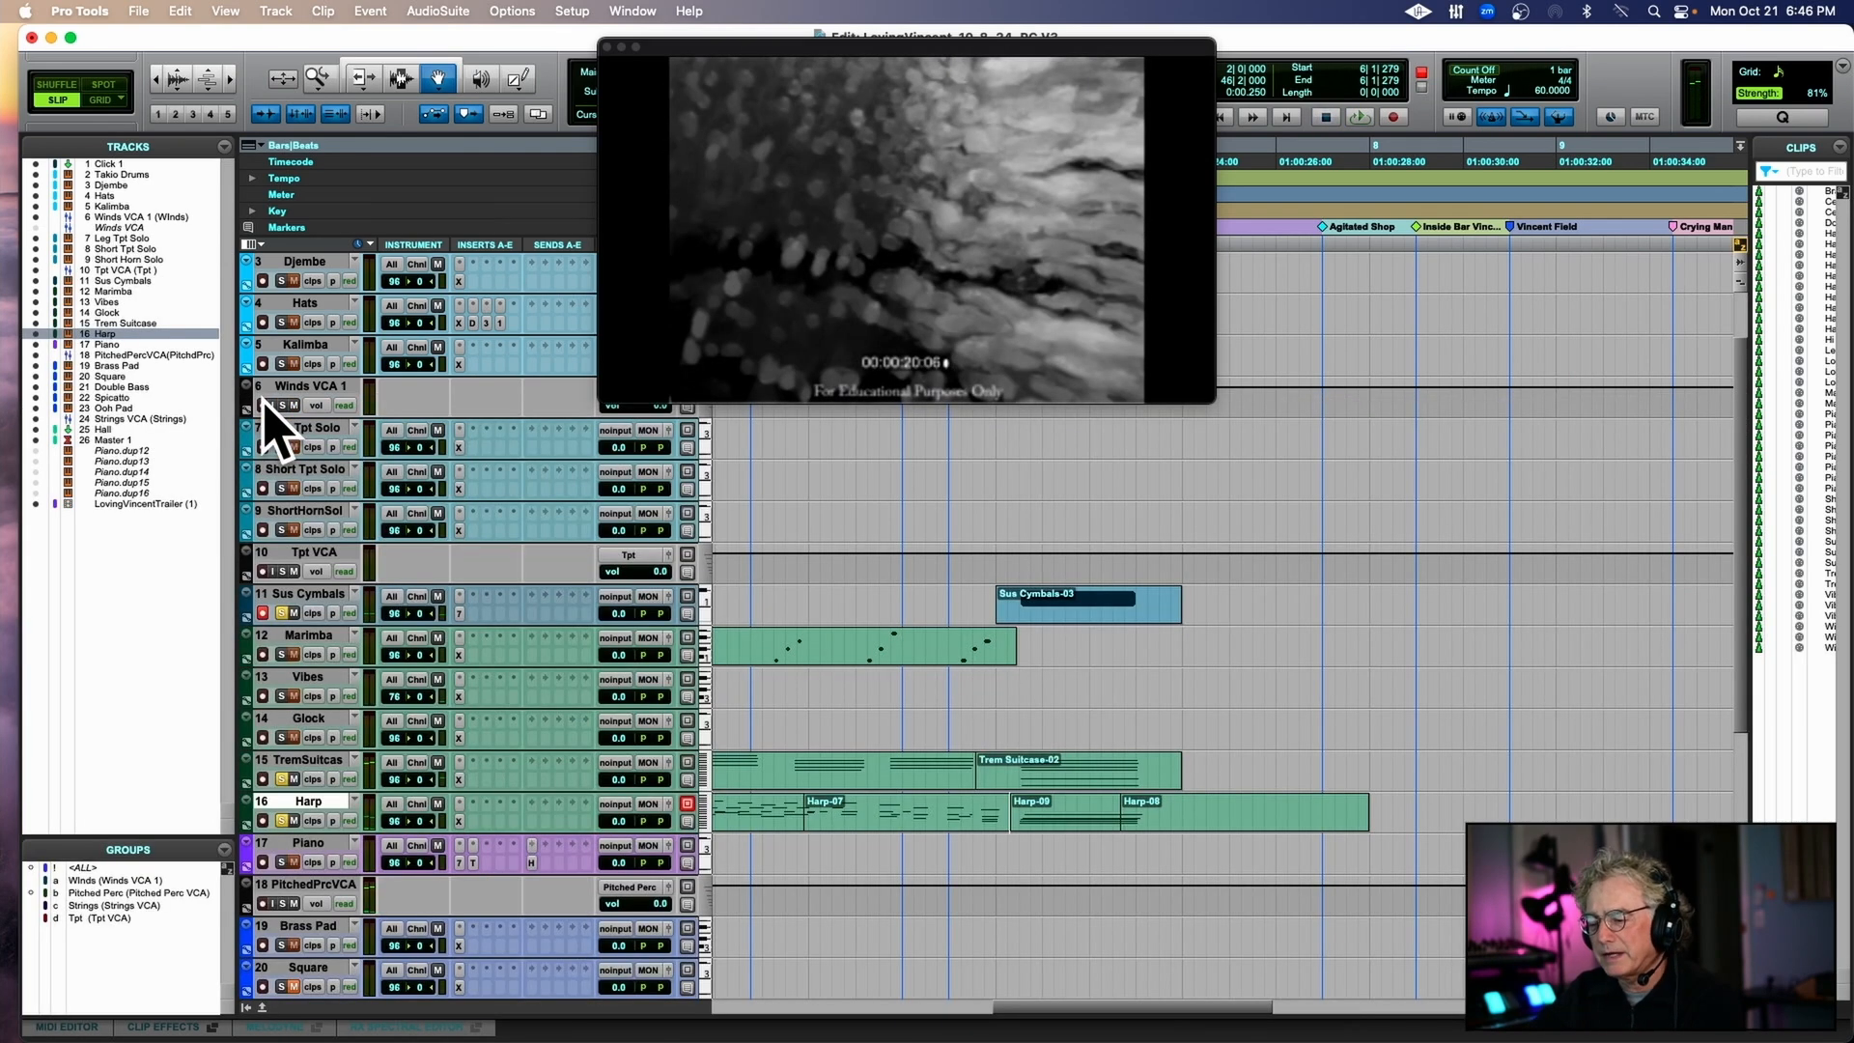
# Move the video window aside, clear the solos and play the cue against picture from 0|4|661 and again from 0|1|922.
pyautogui.press('r')
pyautogui.press('r')
pyautogui.moveTo(693, 38); pyautogui.dragTo(1278, 133)
pyautogui.click(805, 207)
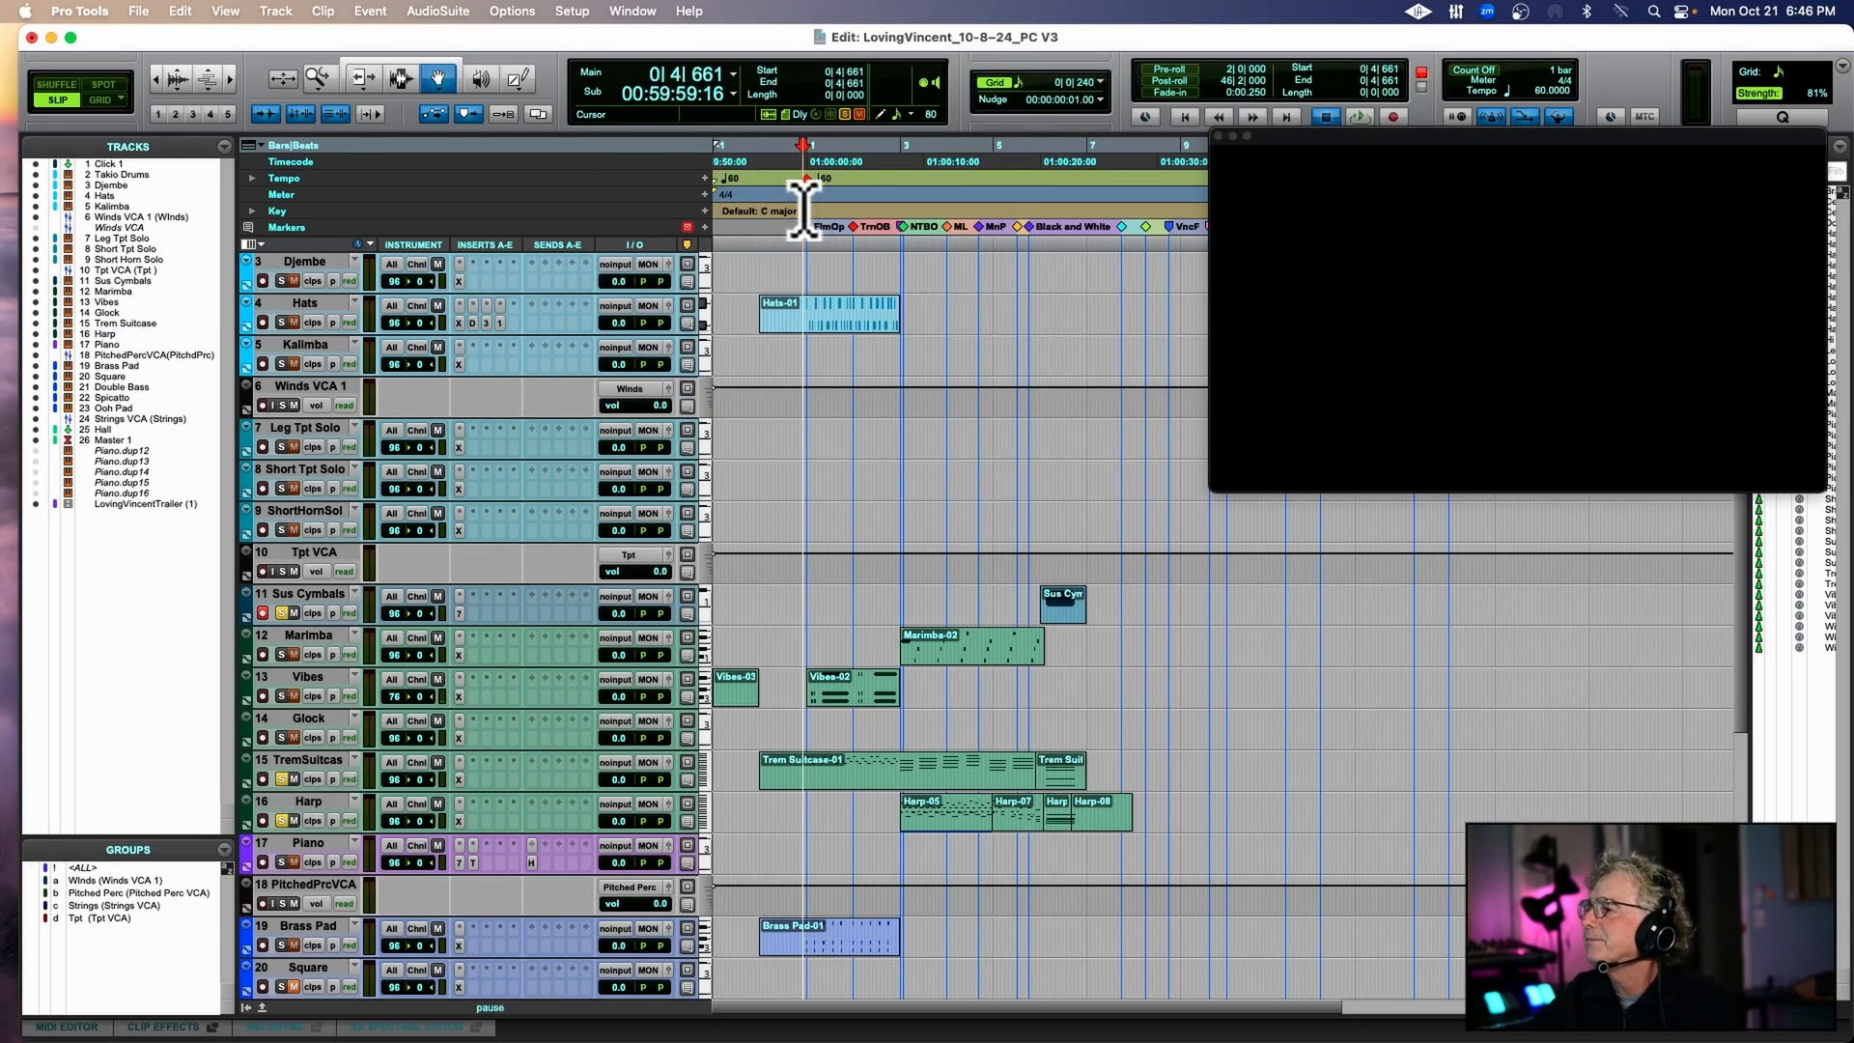
pyautogui.press('space')
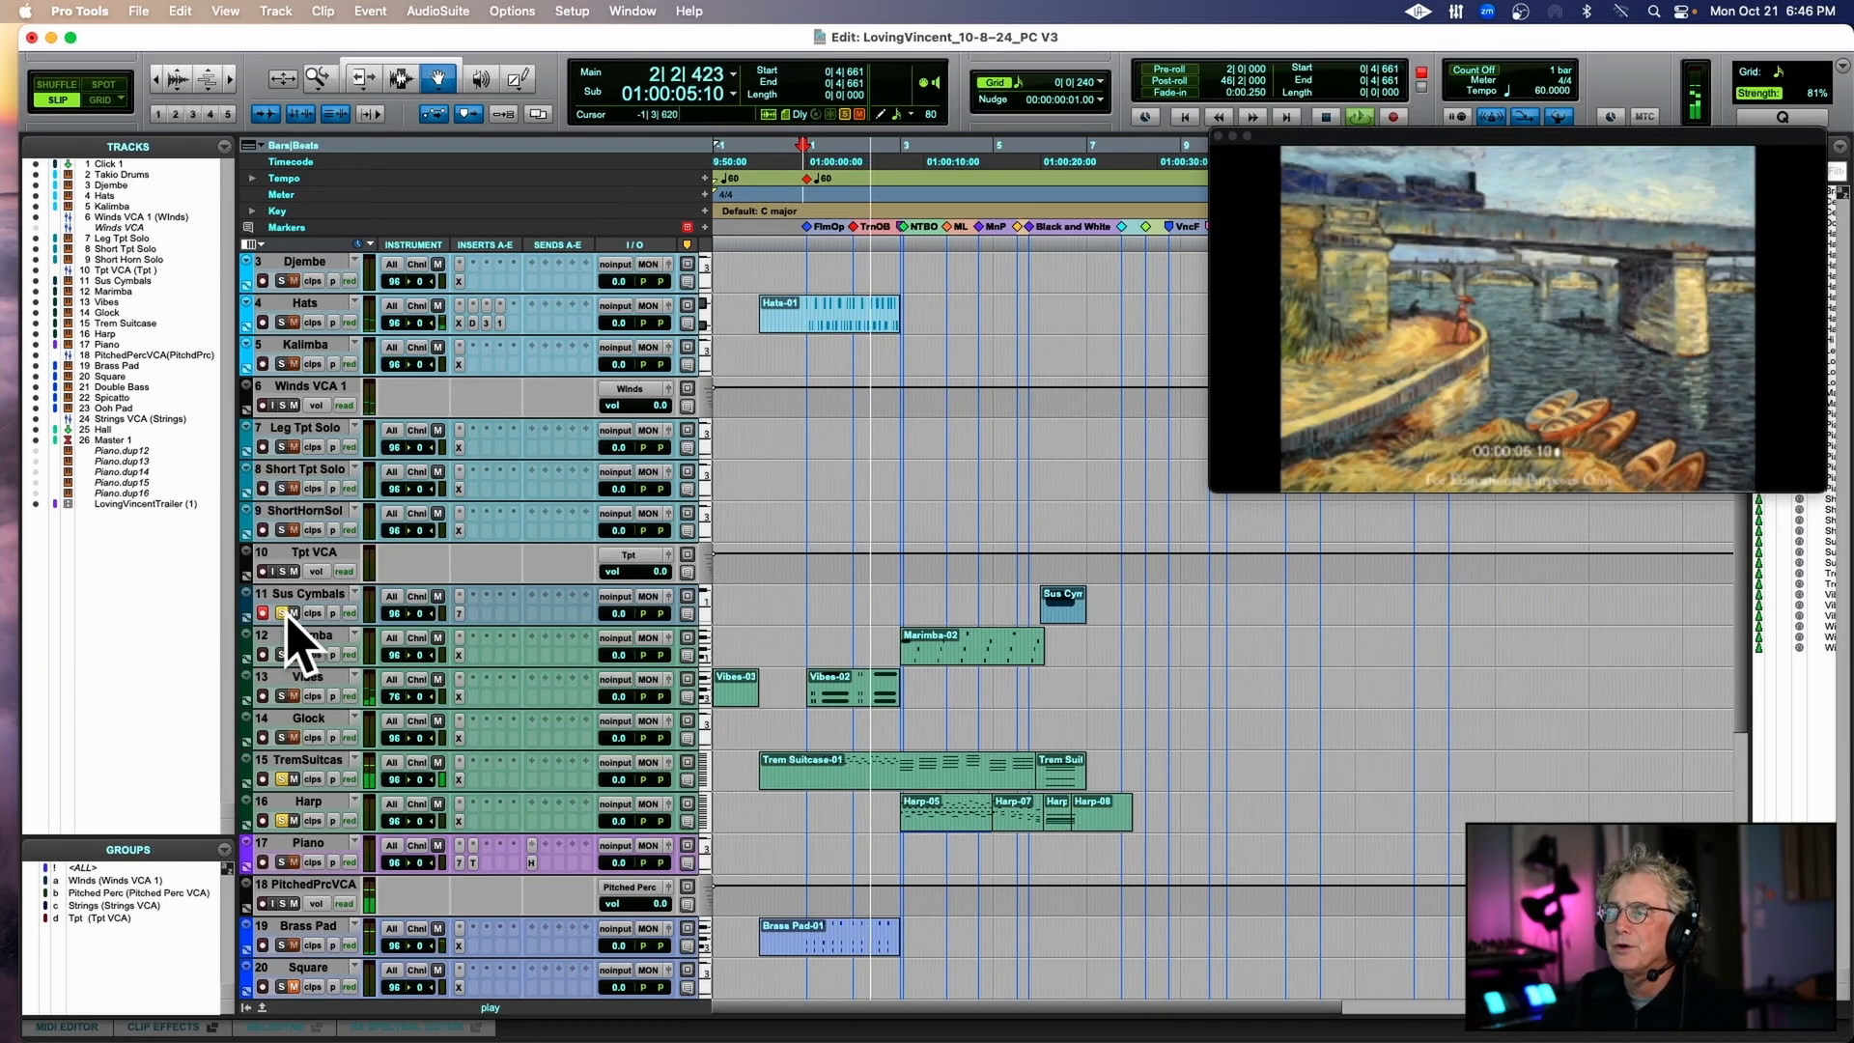
pyautogui.press('space')
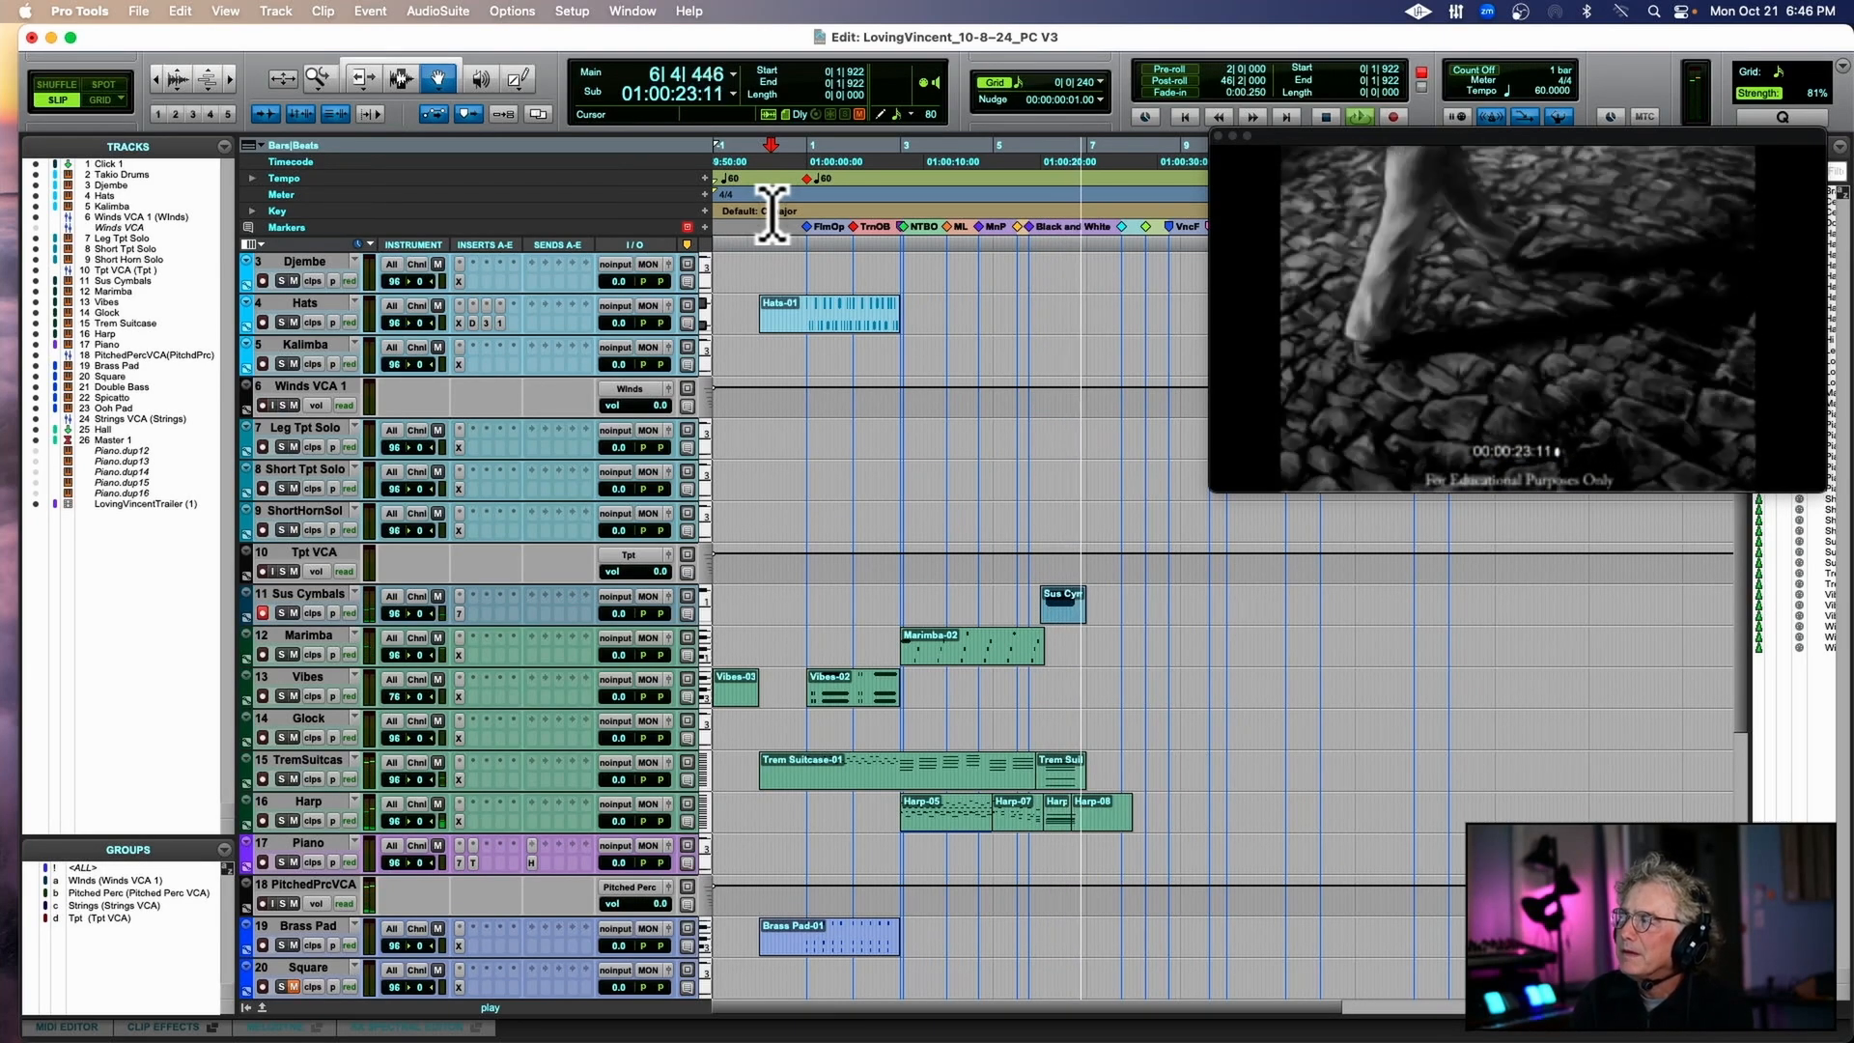
pyautogui.press('space')
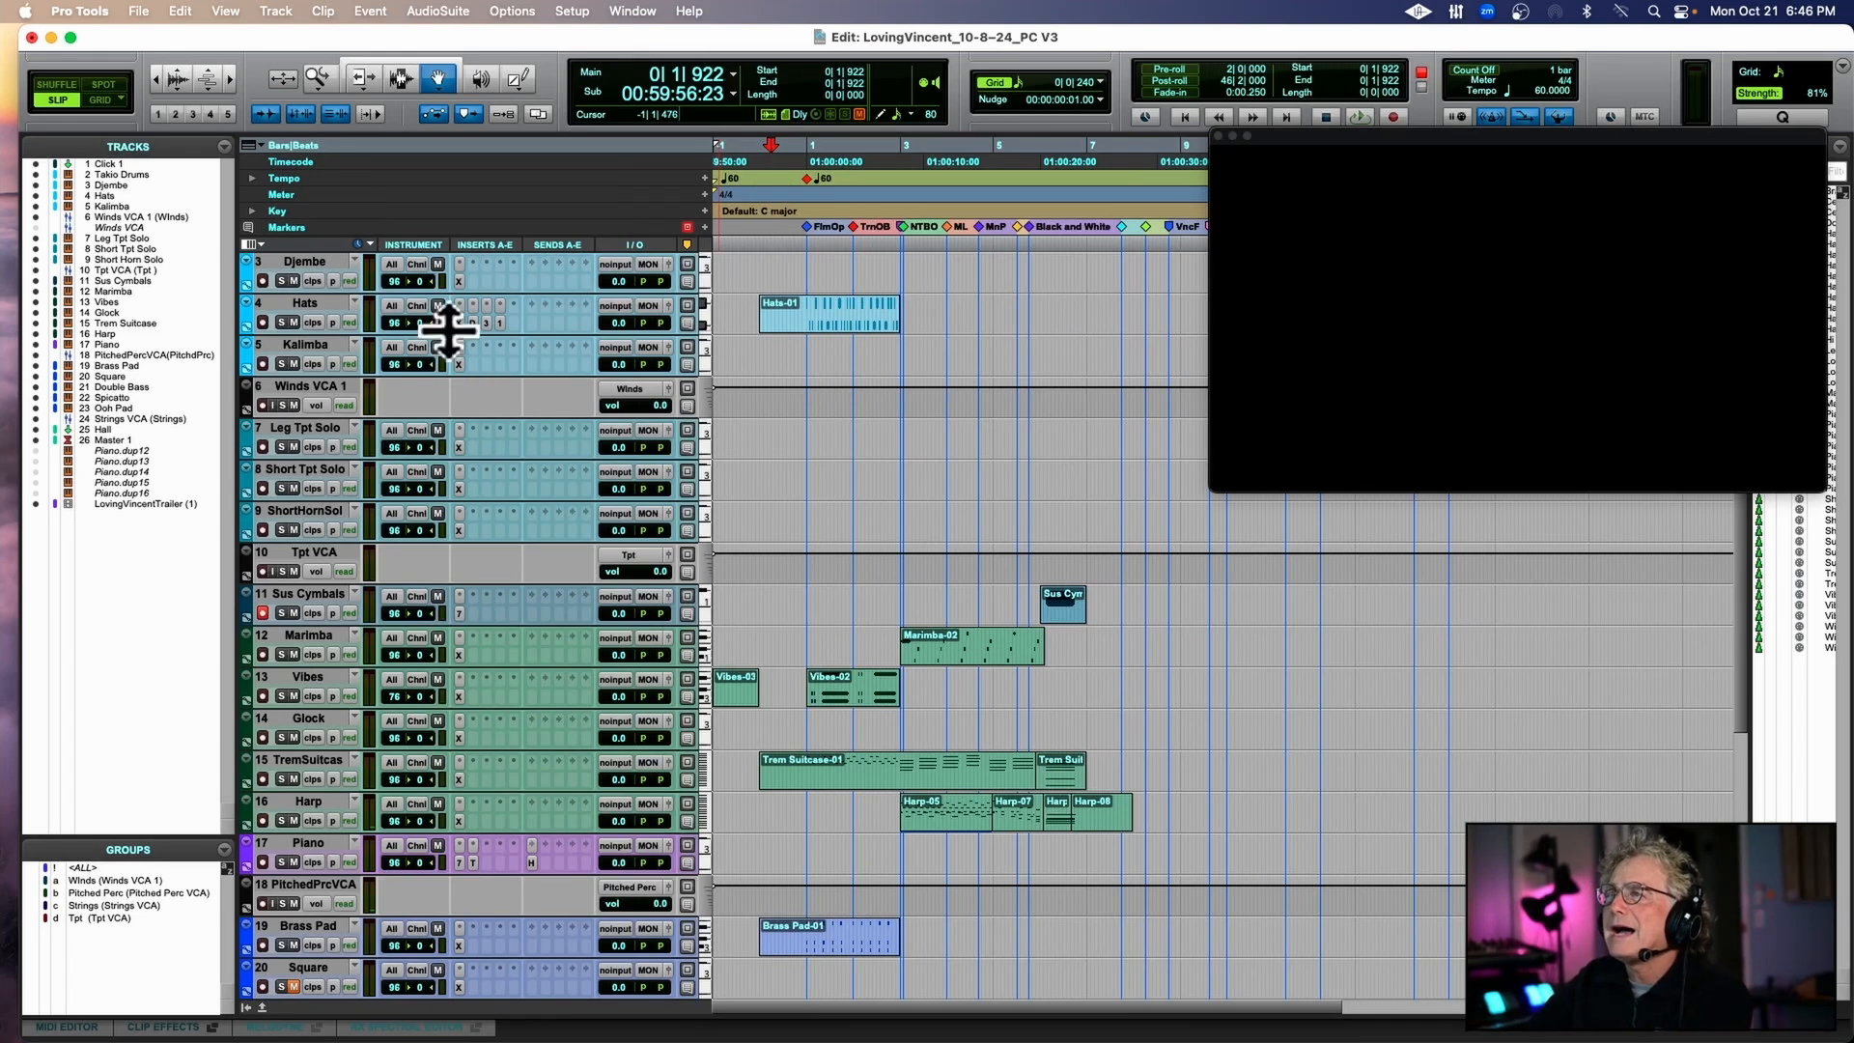
# Set the Hats track's MIDI volume to 80.
pyautogui.moveTo(394, 323); pyautogui.dragTo(393, 331)
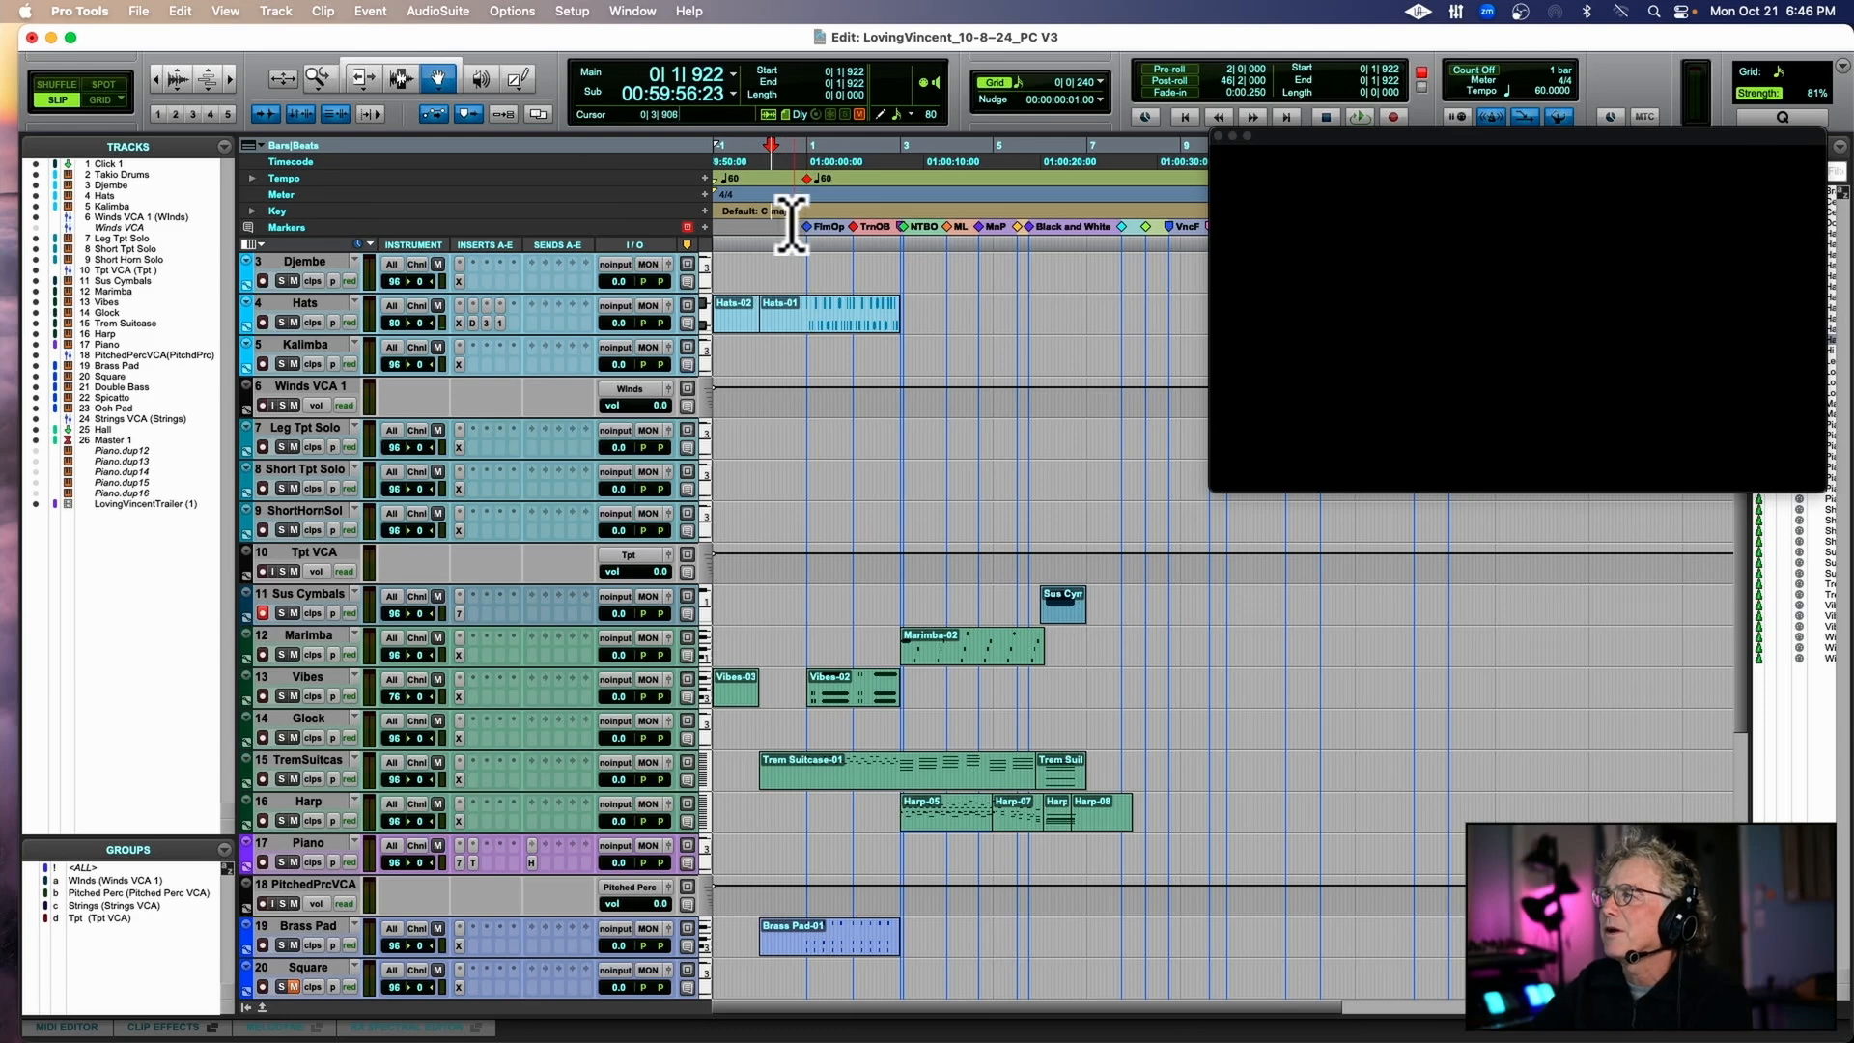
# Lower the Hats track's MIDI volume to 55 and its output volume to -4.0 dB, checking the balance against picture.
pyautogui.press('space')
pyautogui.click(398, 322)
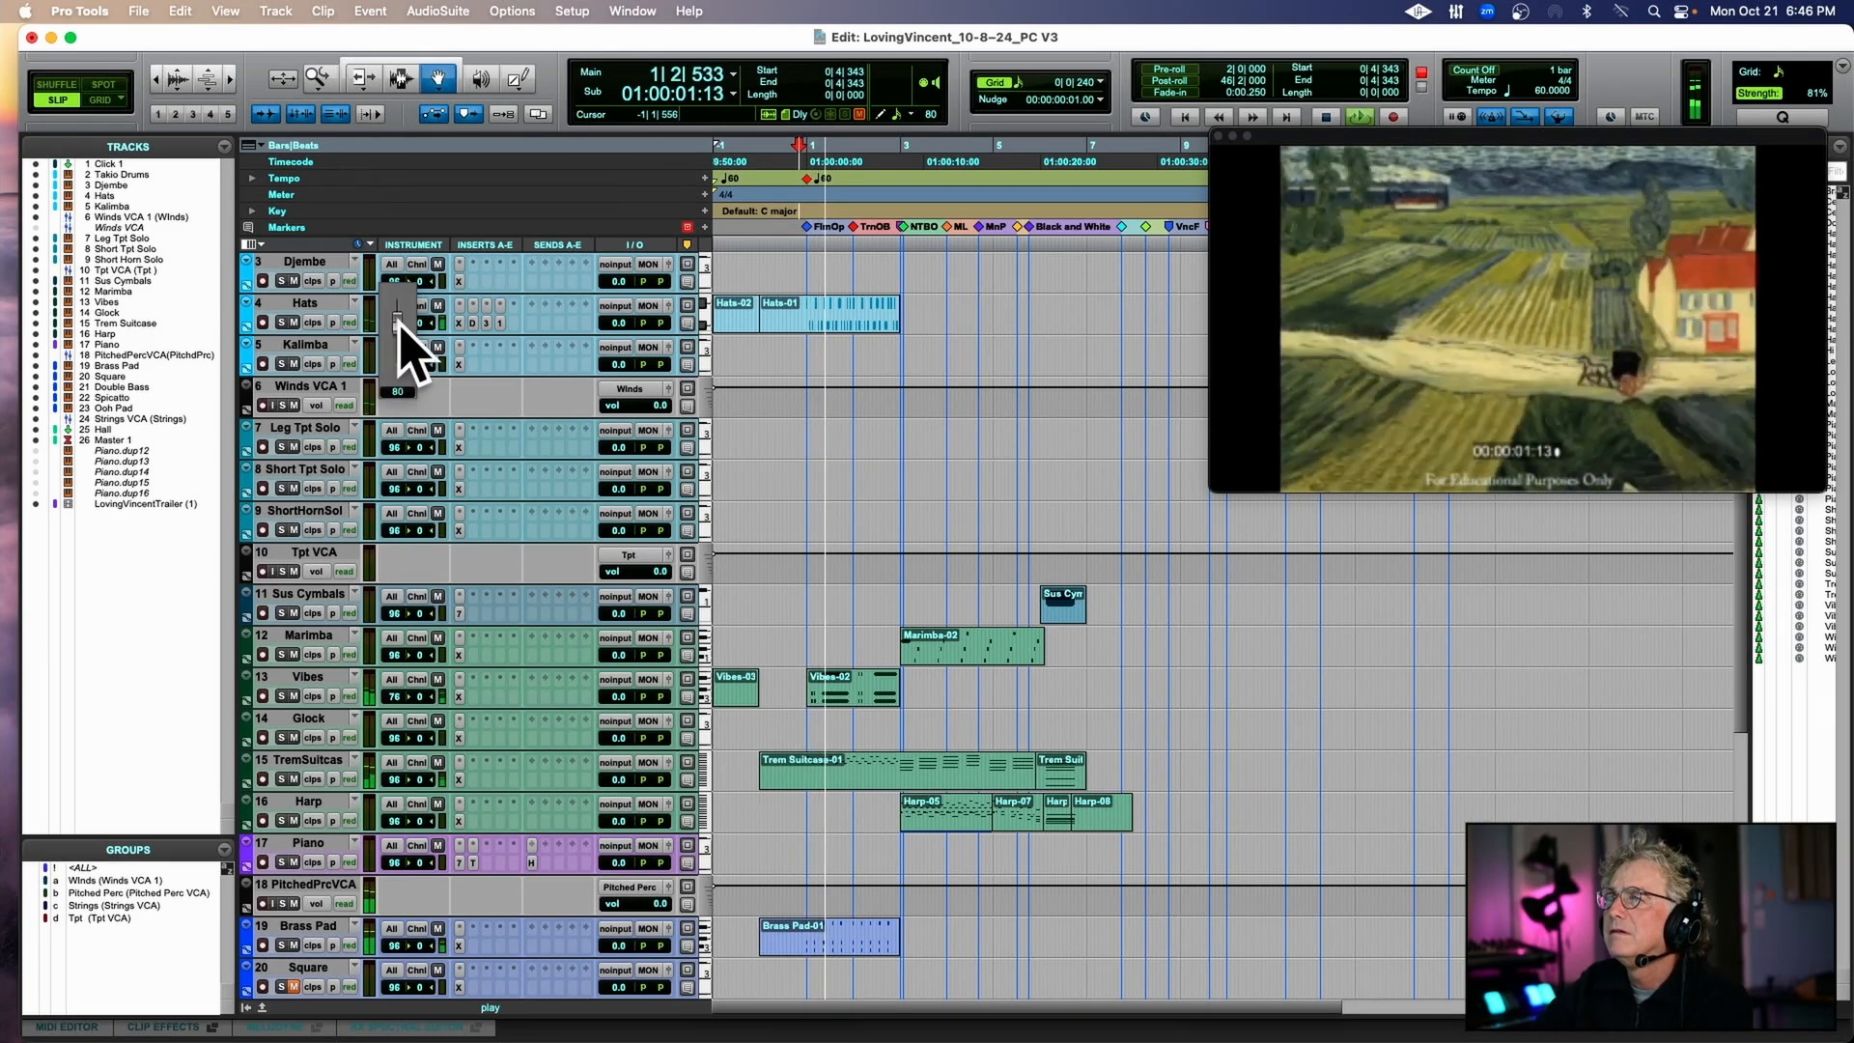
pyautogui.moveTo(397, 320); pyautogui.dragTo(403, 359)
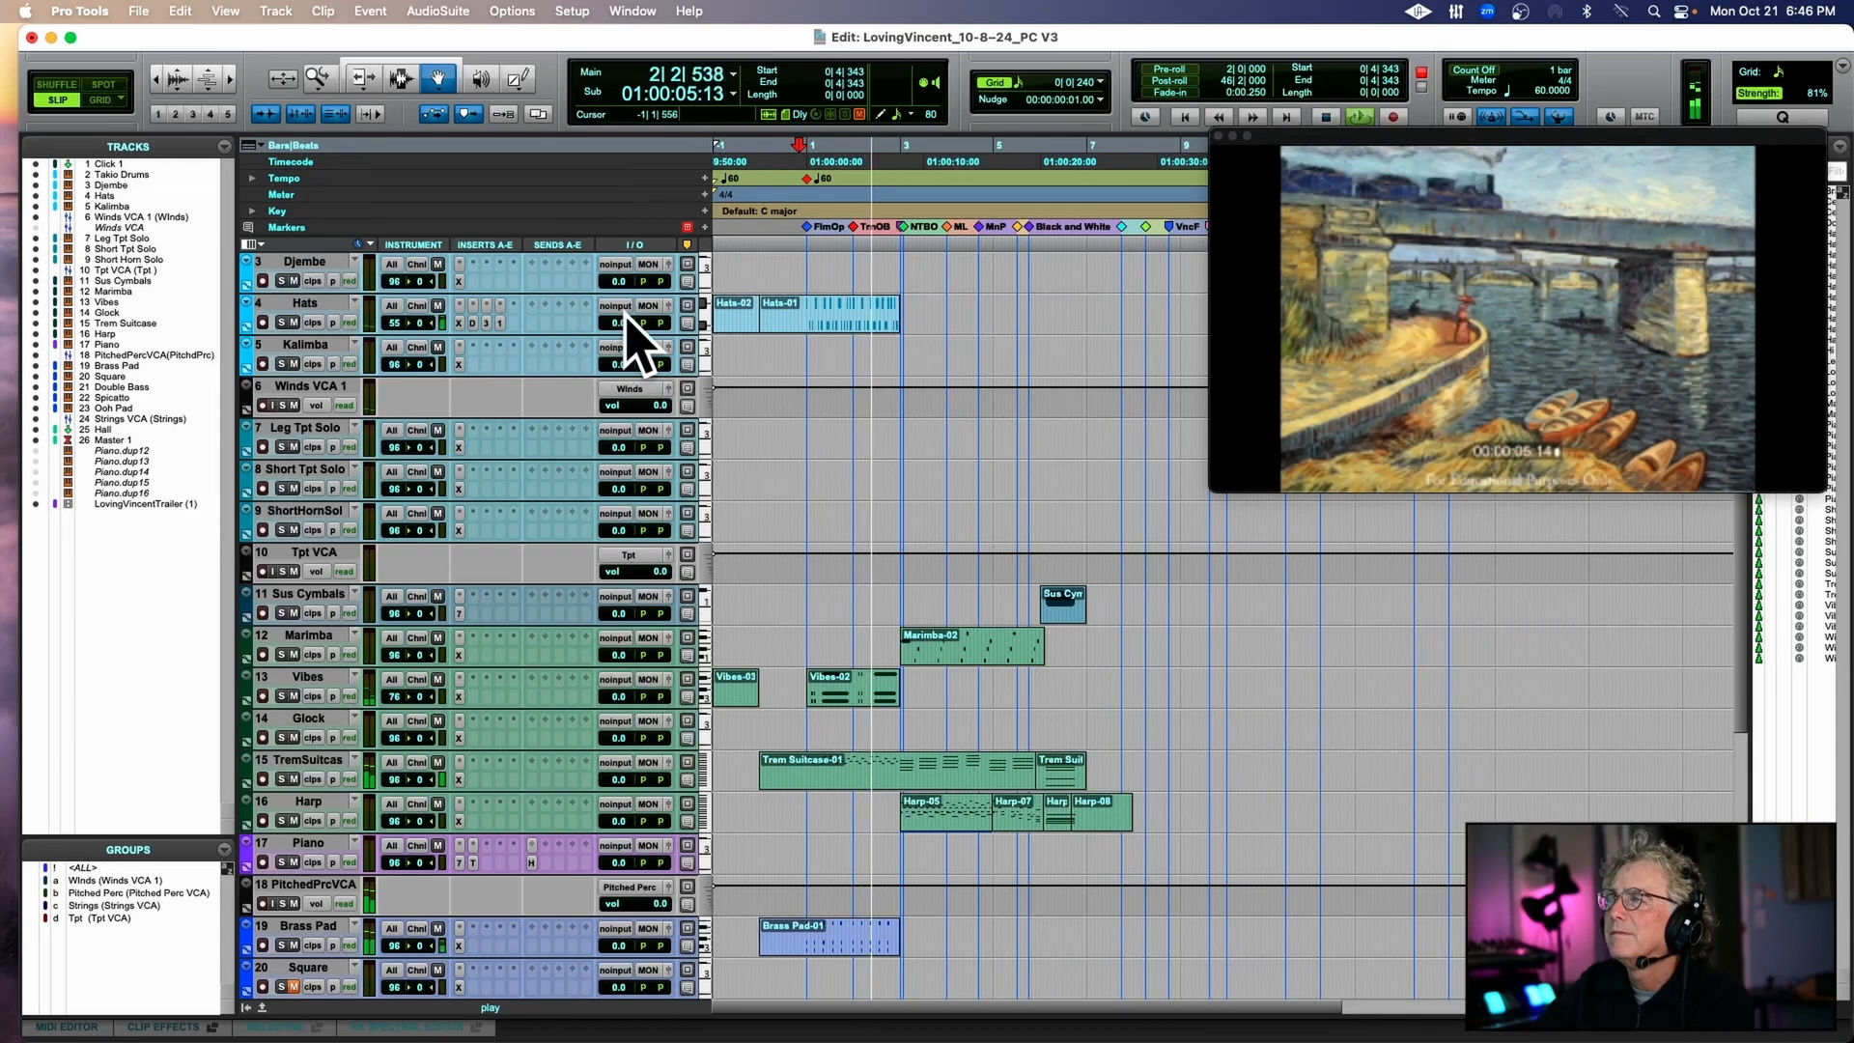
pyautogui.moveTo(623, 320); pyautogui.dragTo(619, 323)
pyautogui.press('space')
pyautogui.press('space')
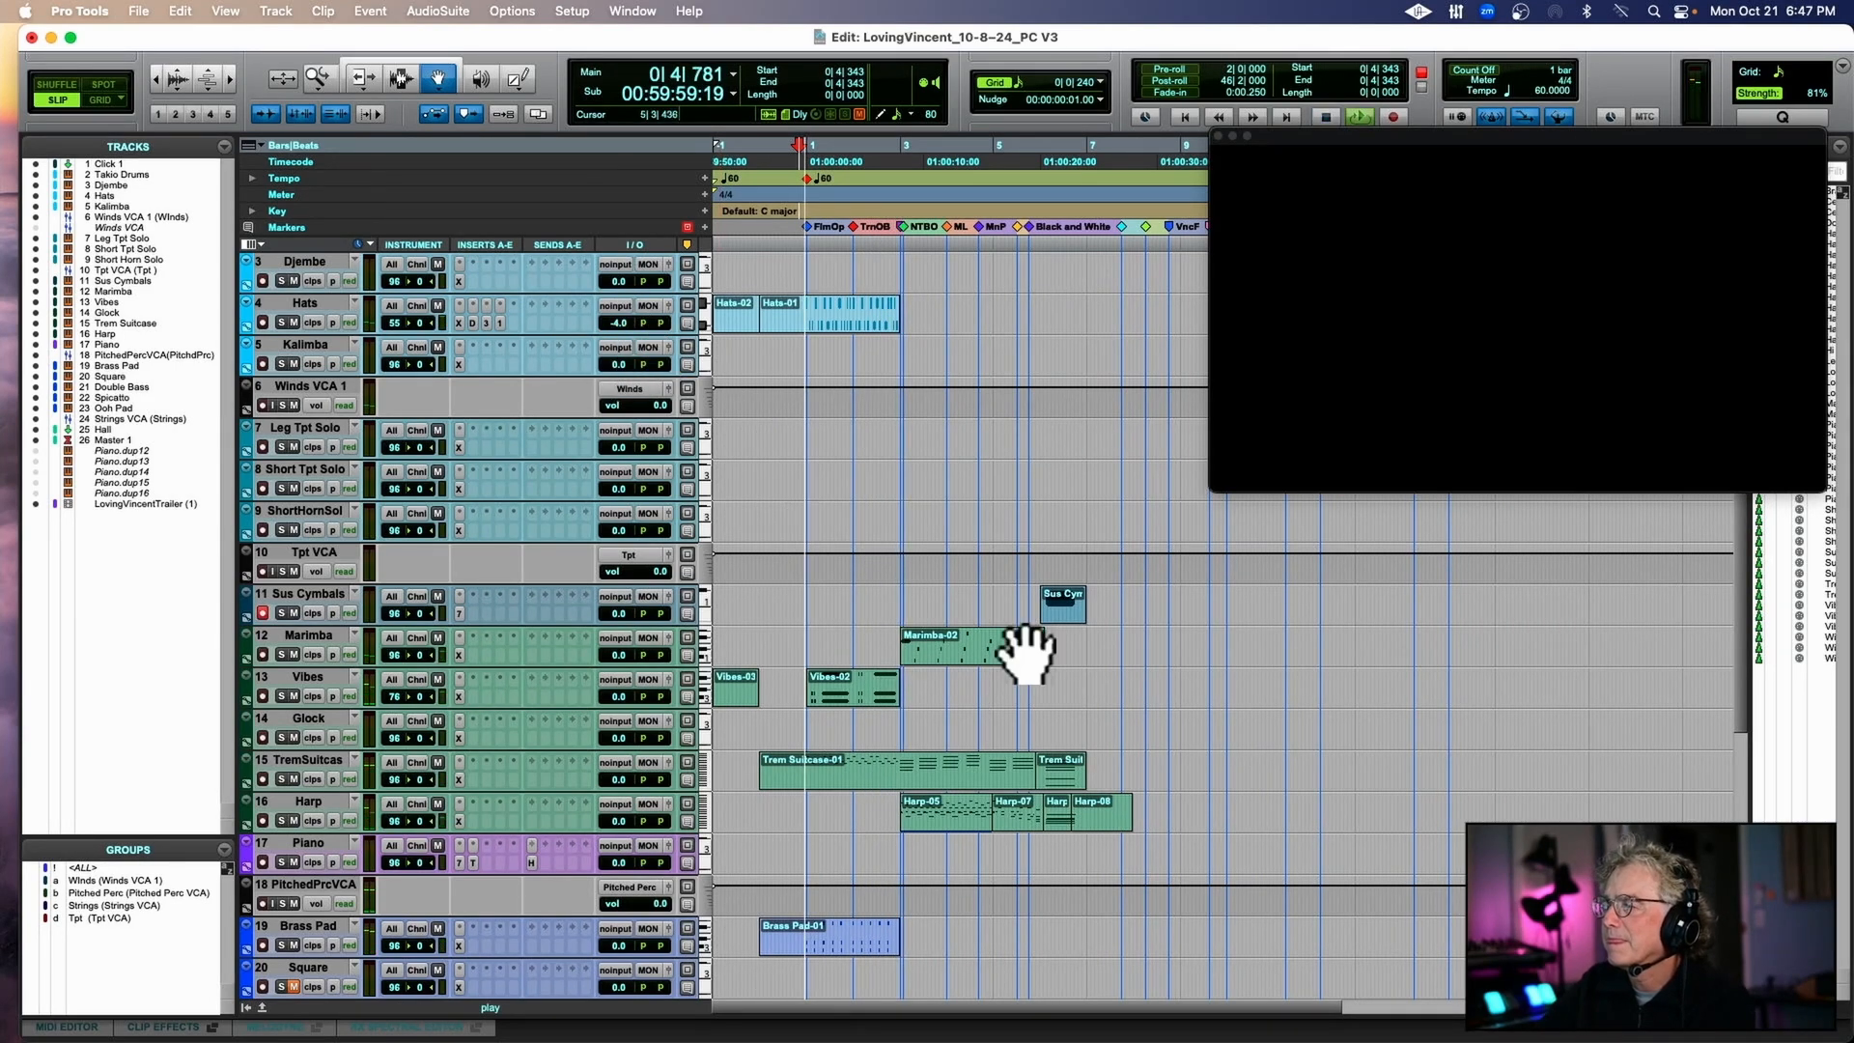
pyautogui.press('space')
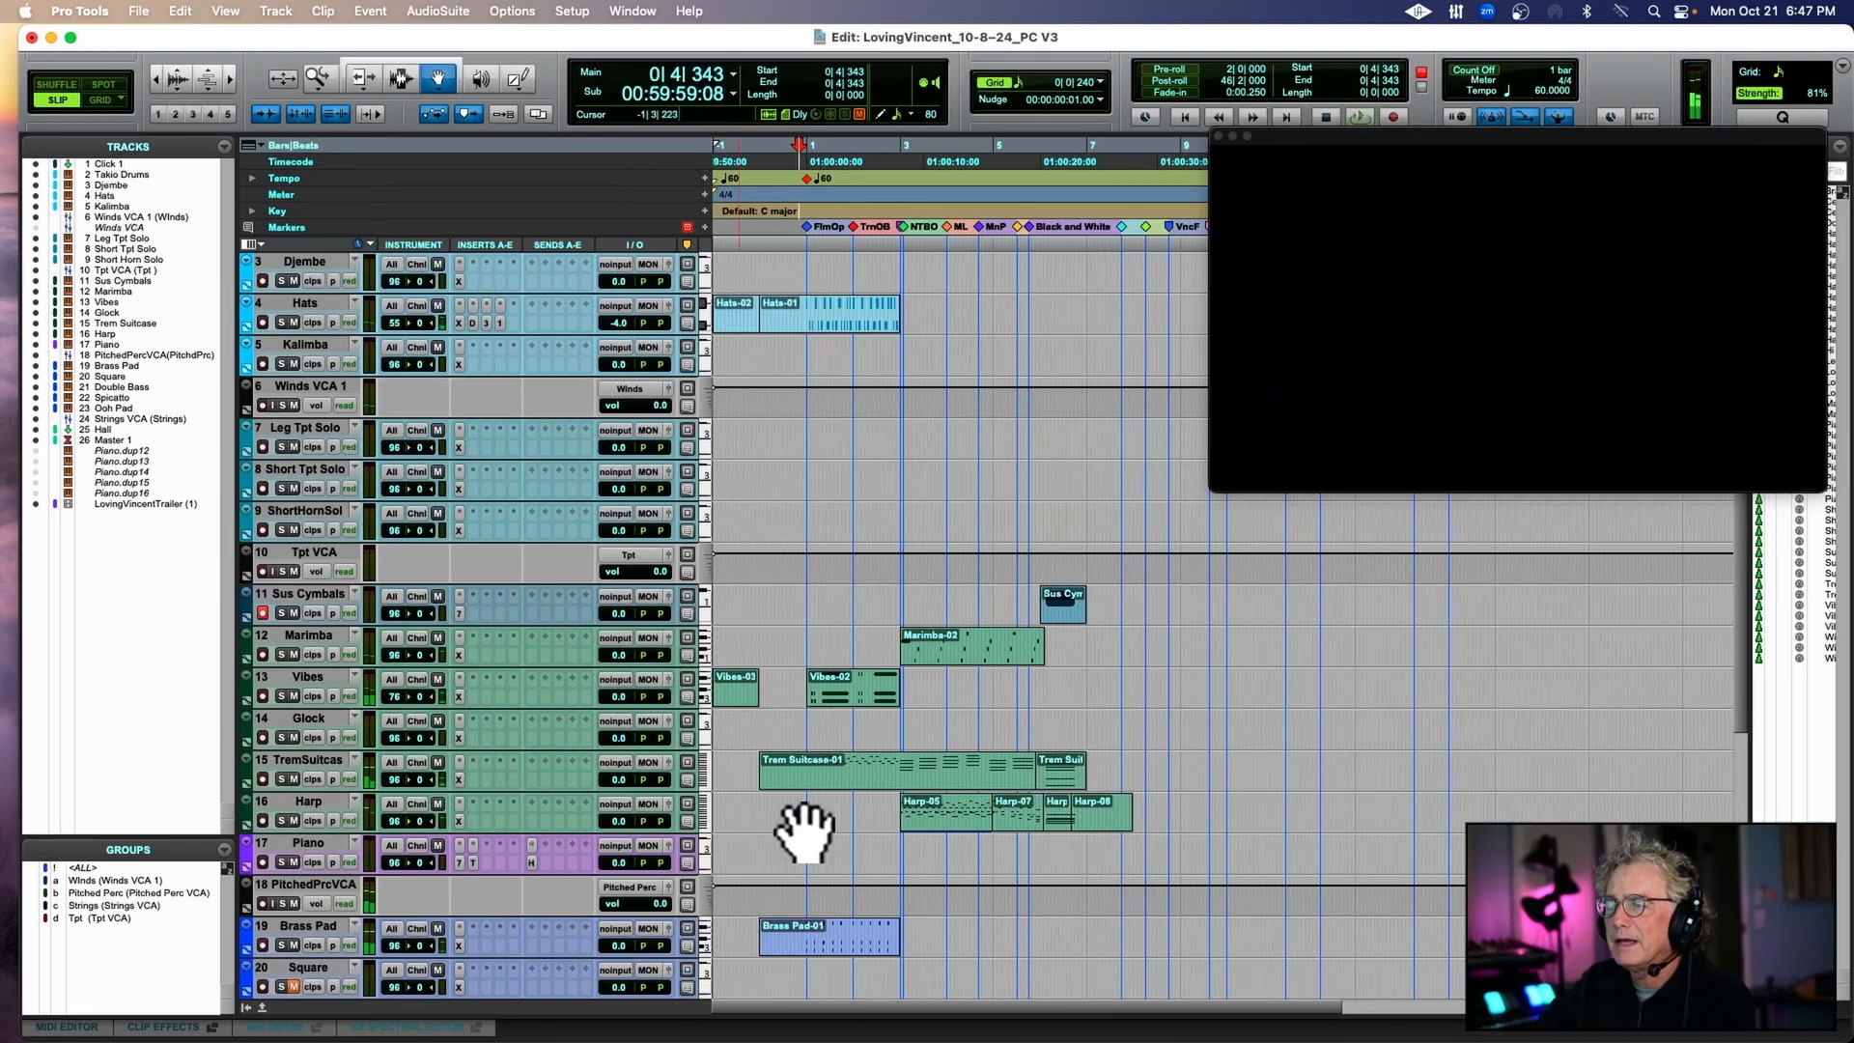
# In the Harp track's Xpand!2, set Part A's first smart knob to 16 %, play the cue and close the plug-in.
pyautogui.click(460, 805)
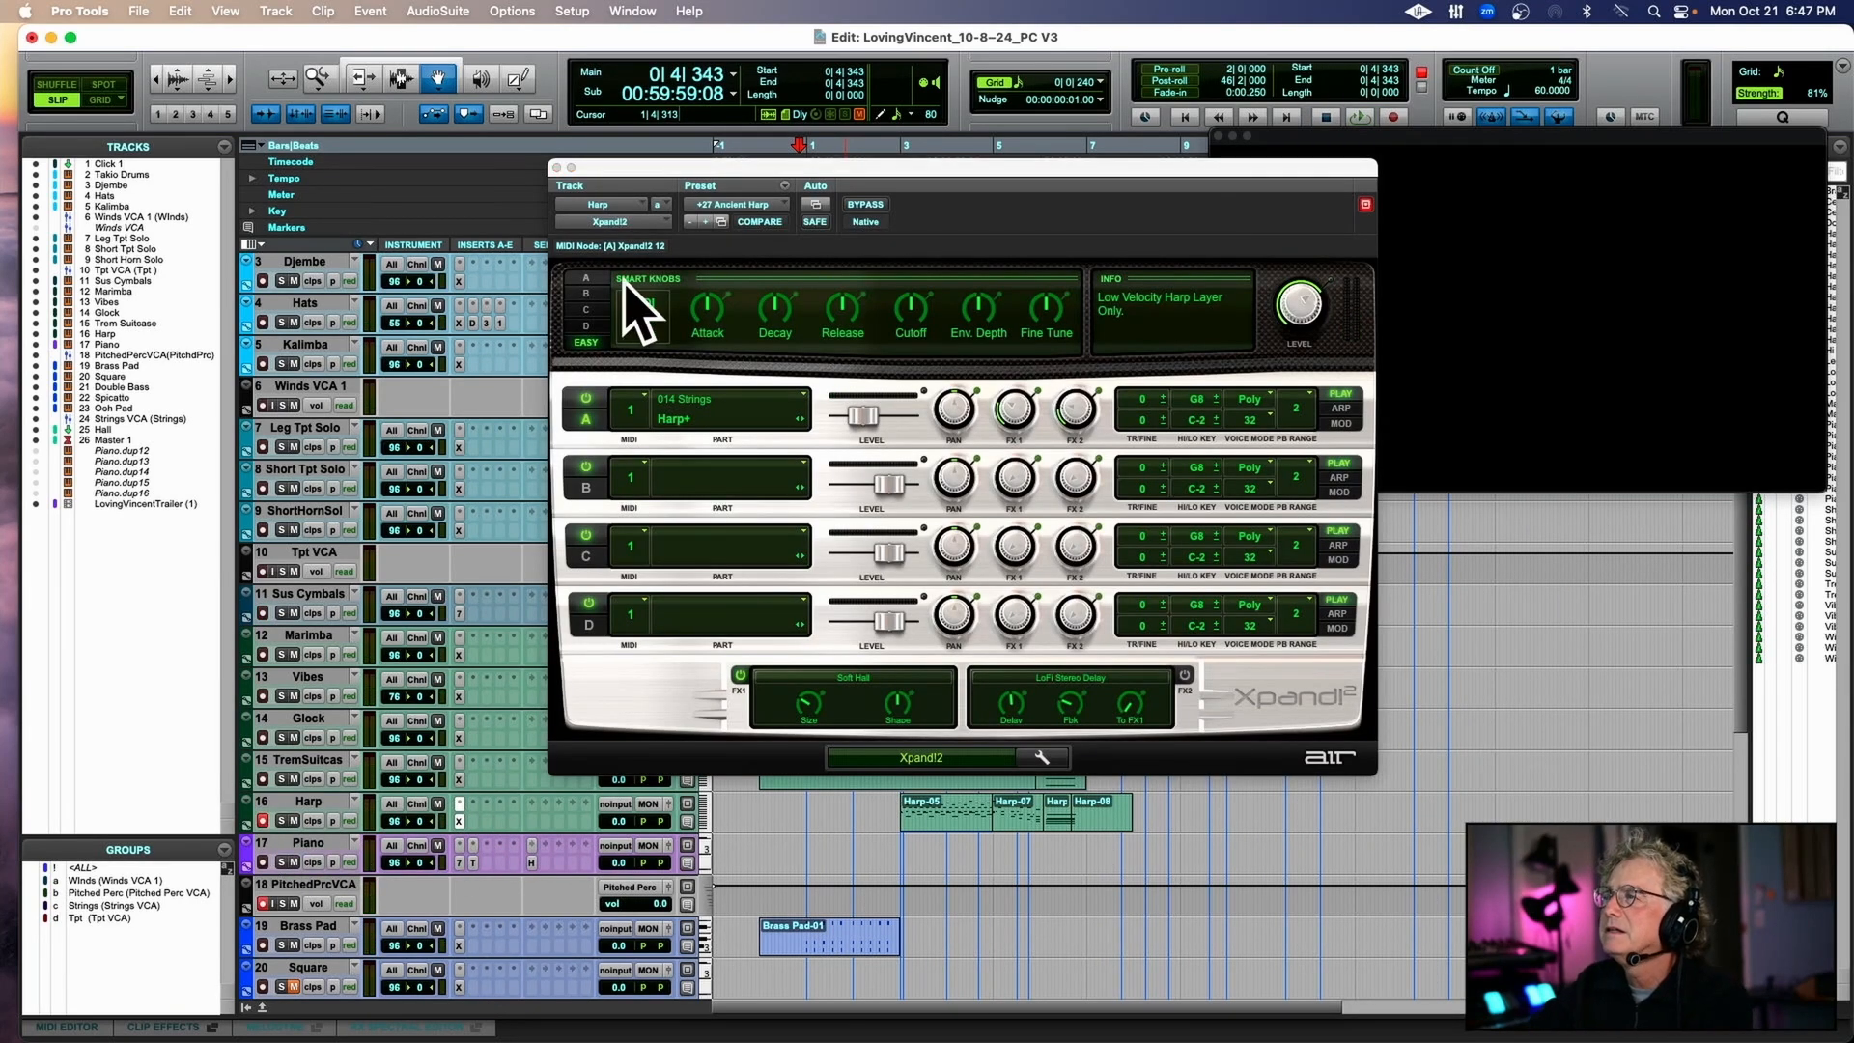
pyautogui.click(591, 281)
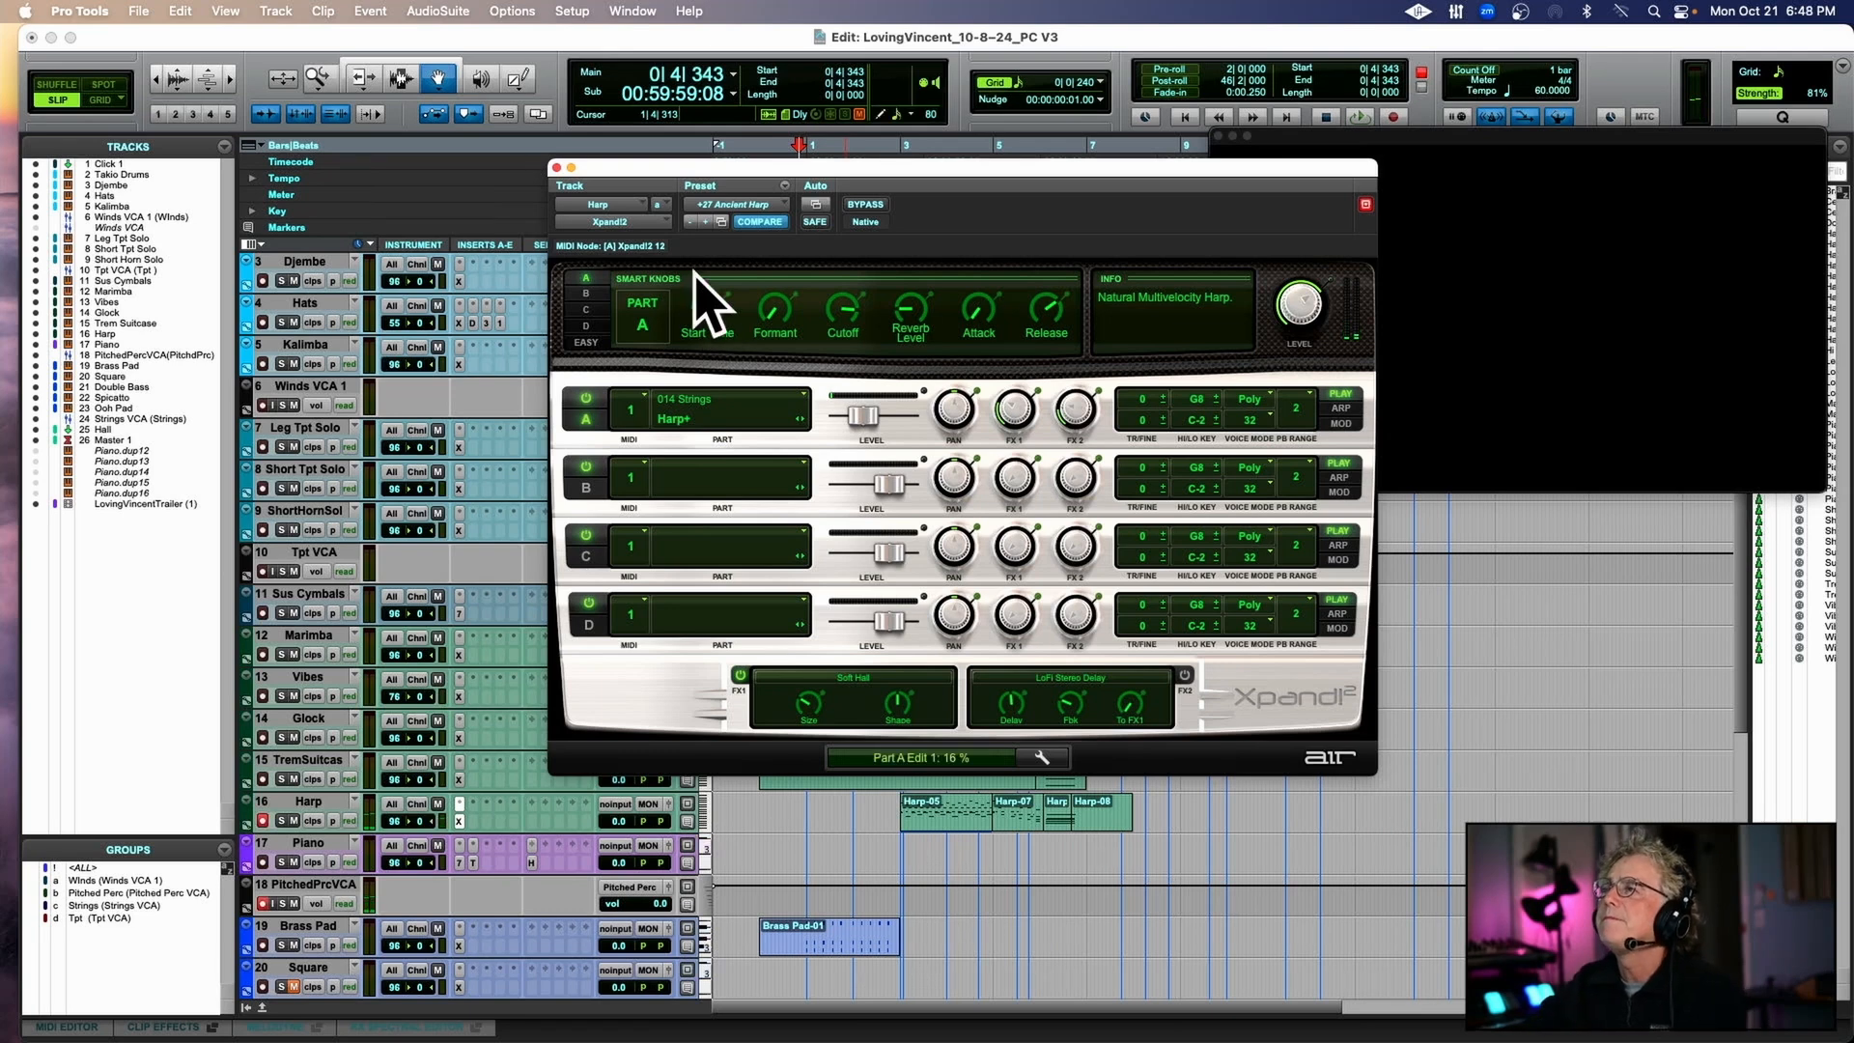
pyautogui.press('space')
pyautogui.click(557, 167)
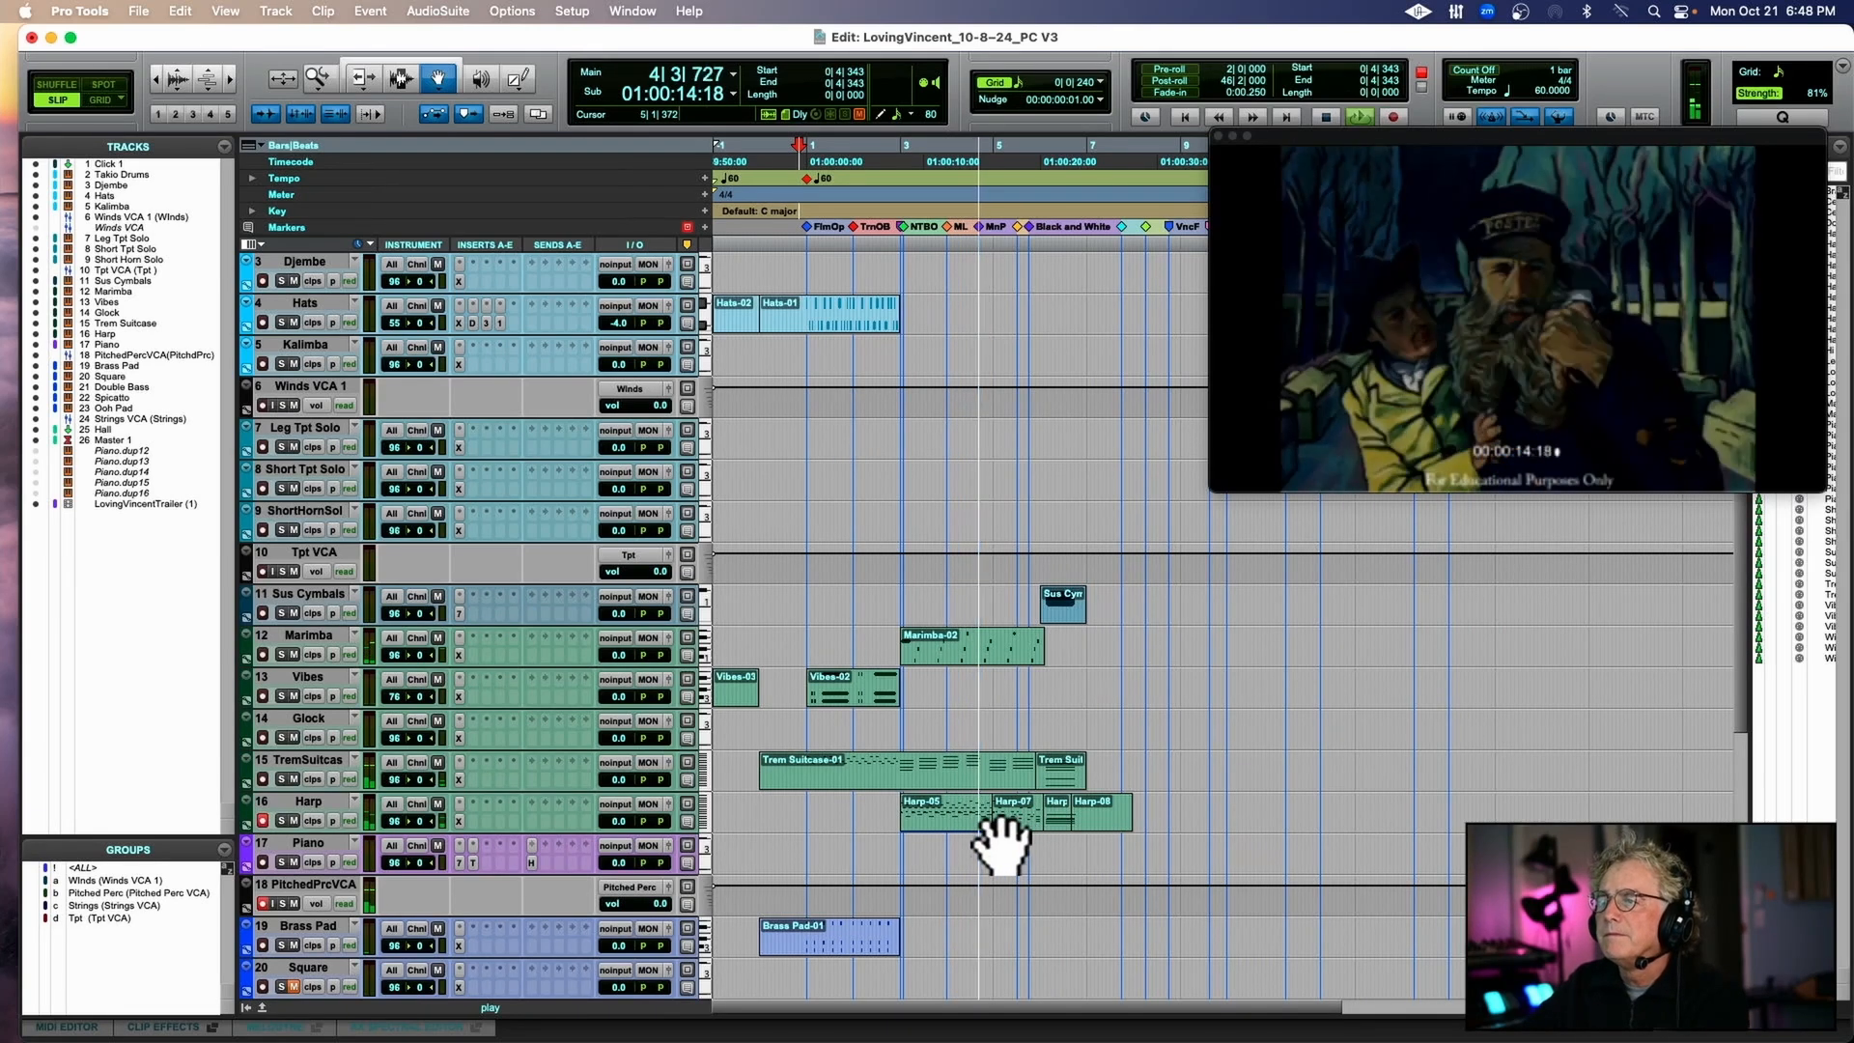
# Copy all the Harp clips from bar 3 onward and paste them onto the Piano track at 3|1|000 in Grid mode.
pyautogui.click(943, 815)
pyautogui.press('space')
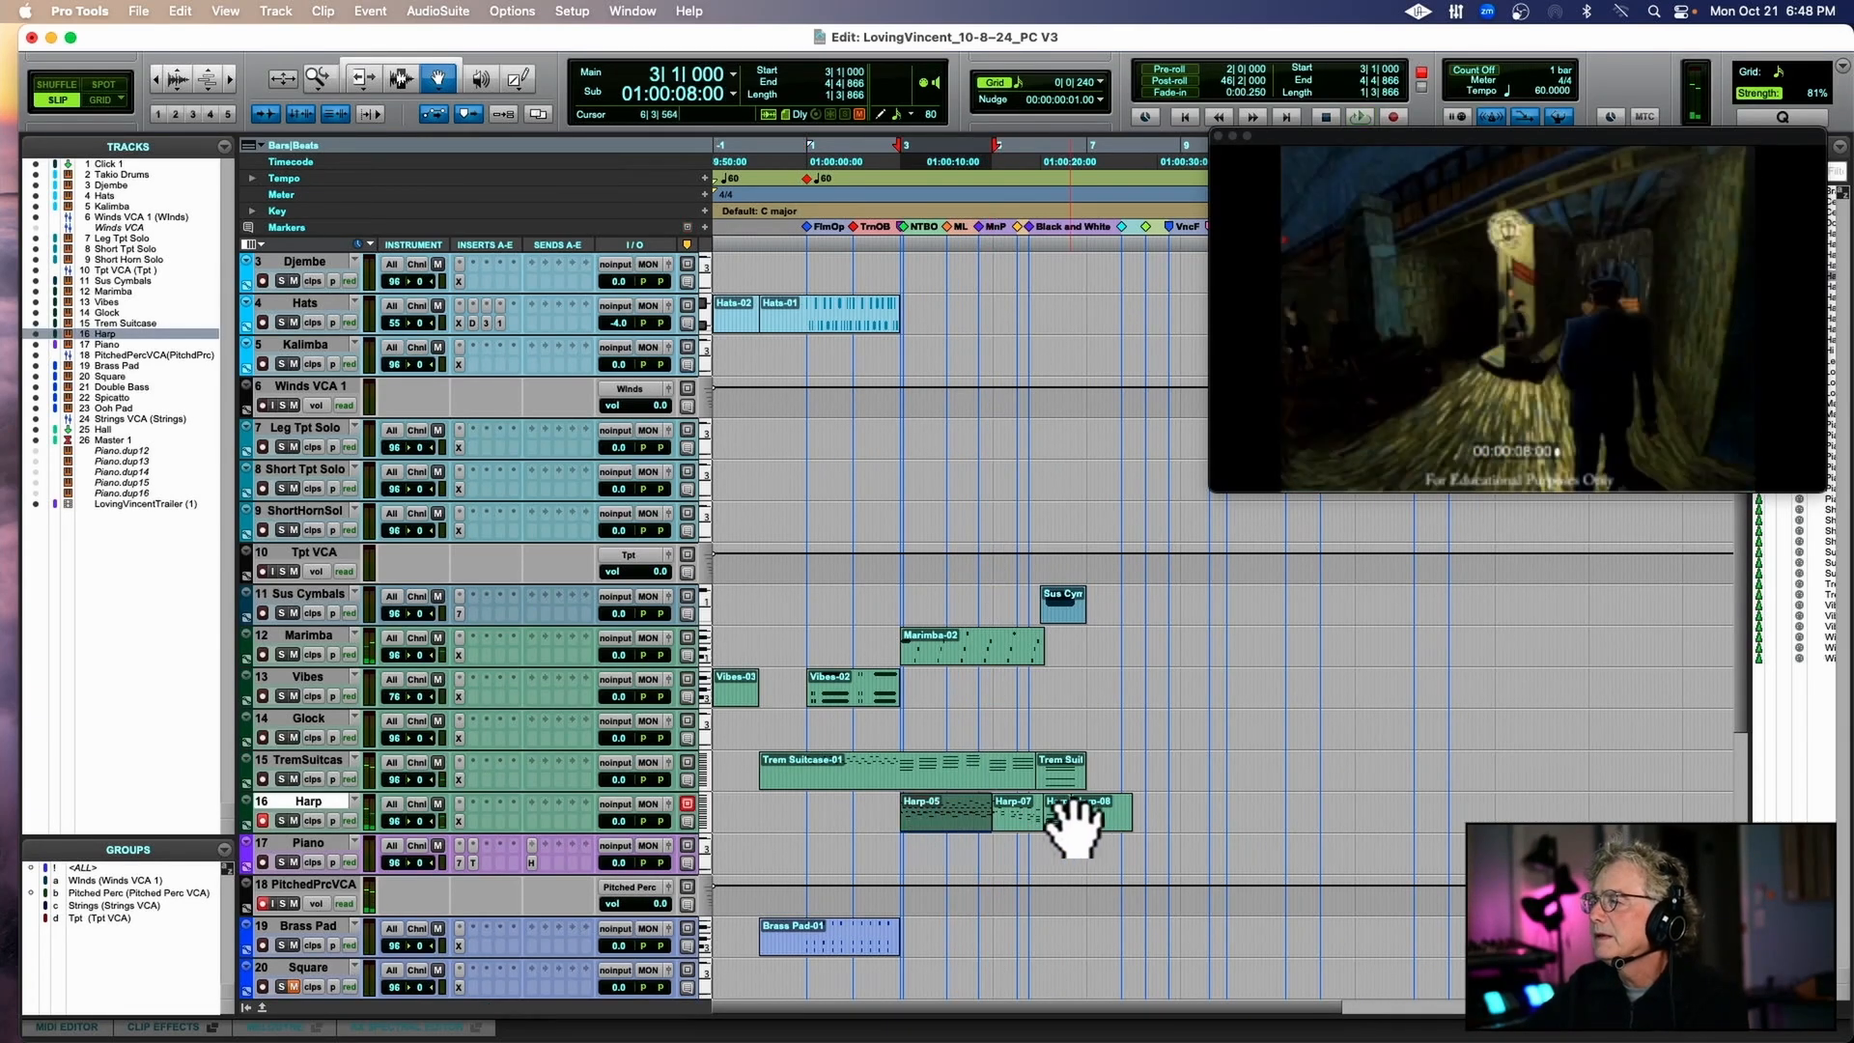
pyautogui.keyDown('shift'); pyautogui.click(1083, 819); pyautogui.keyUp('shift')
pyautogui.scroll(-3, 953, 815)
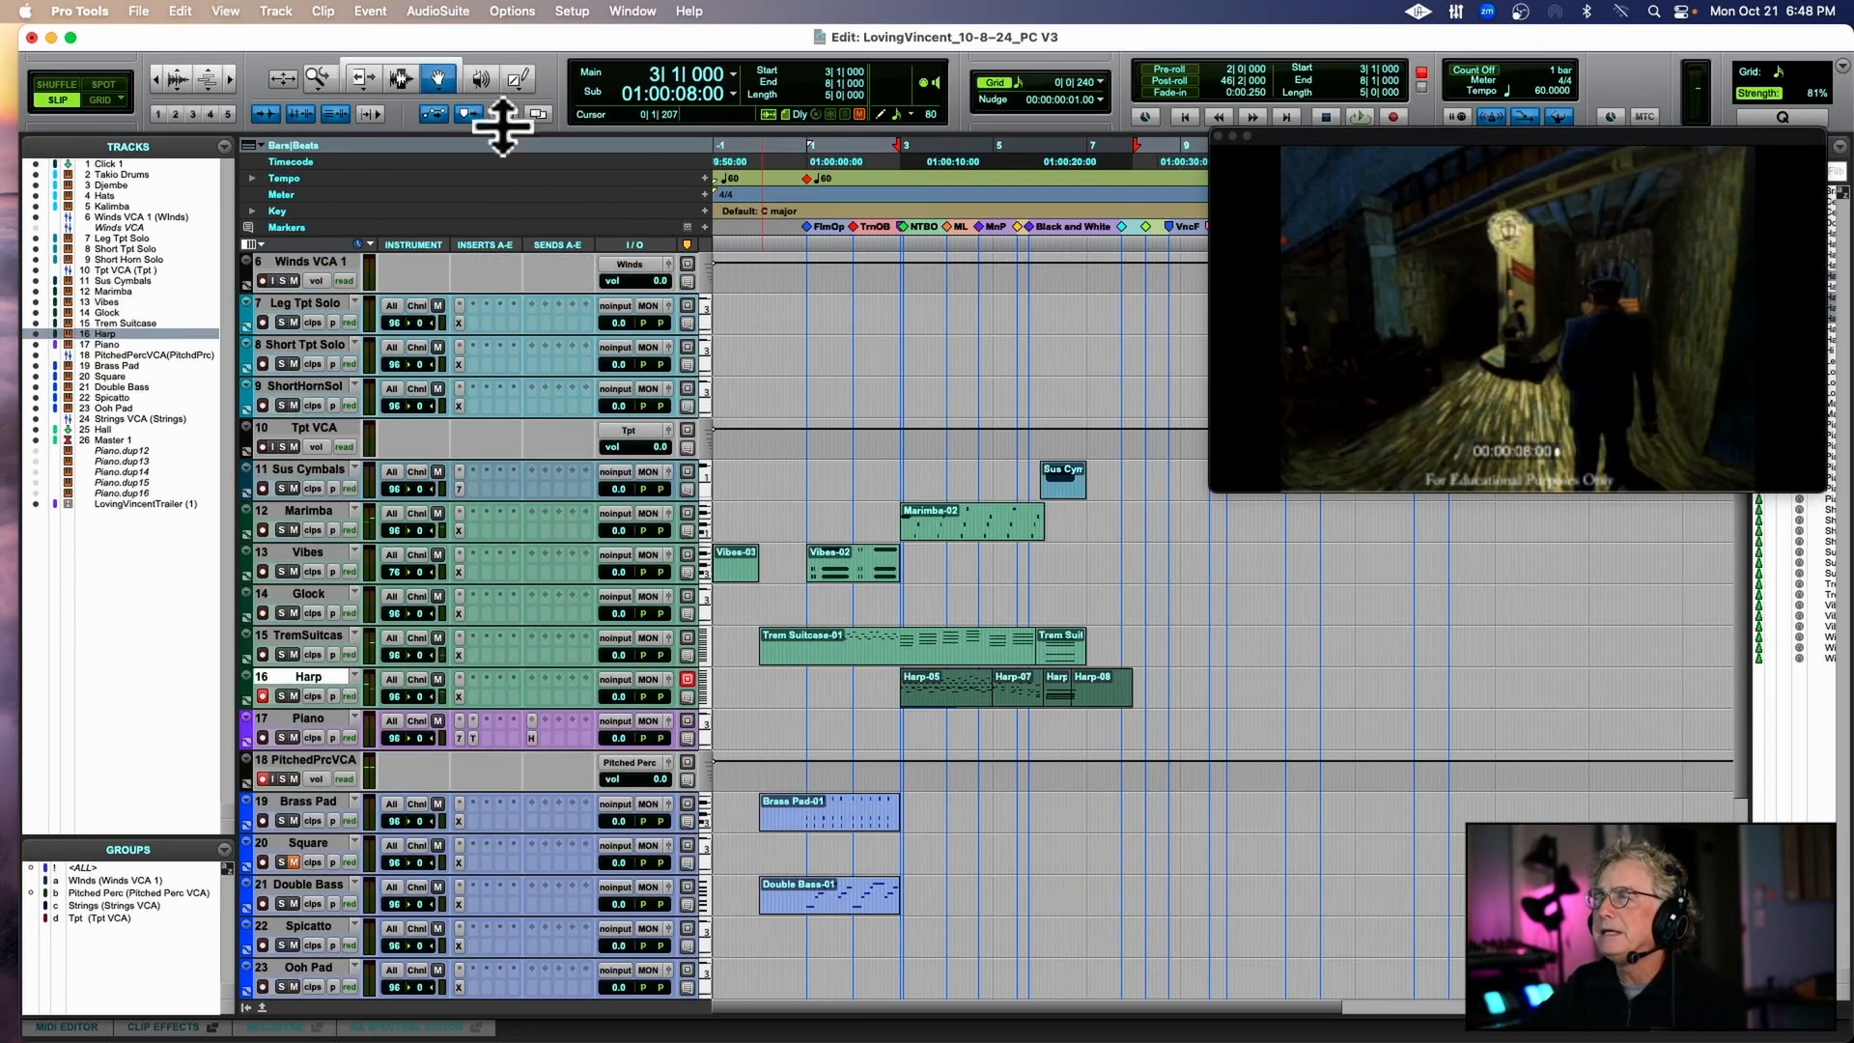
pyautogui.click(402, 79)
pyautogui.press('t')
pyautogui.press('t')
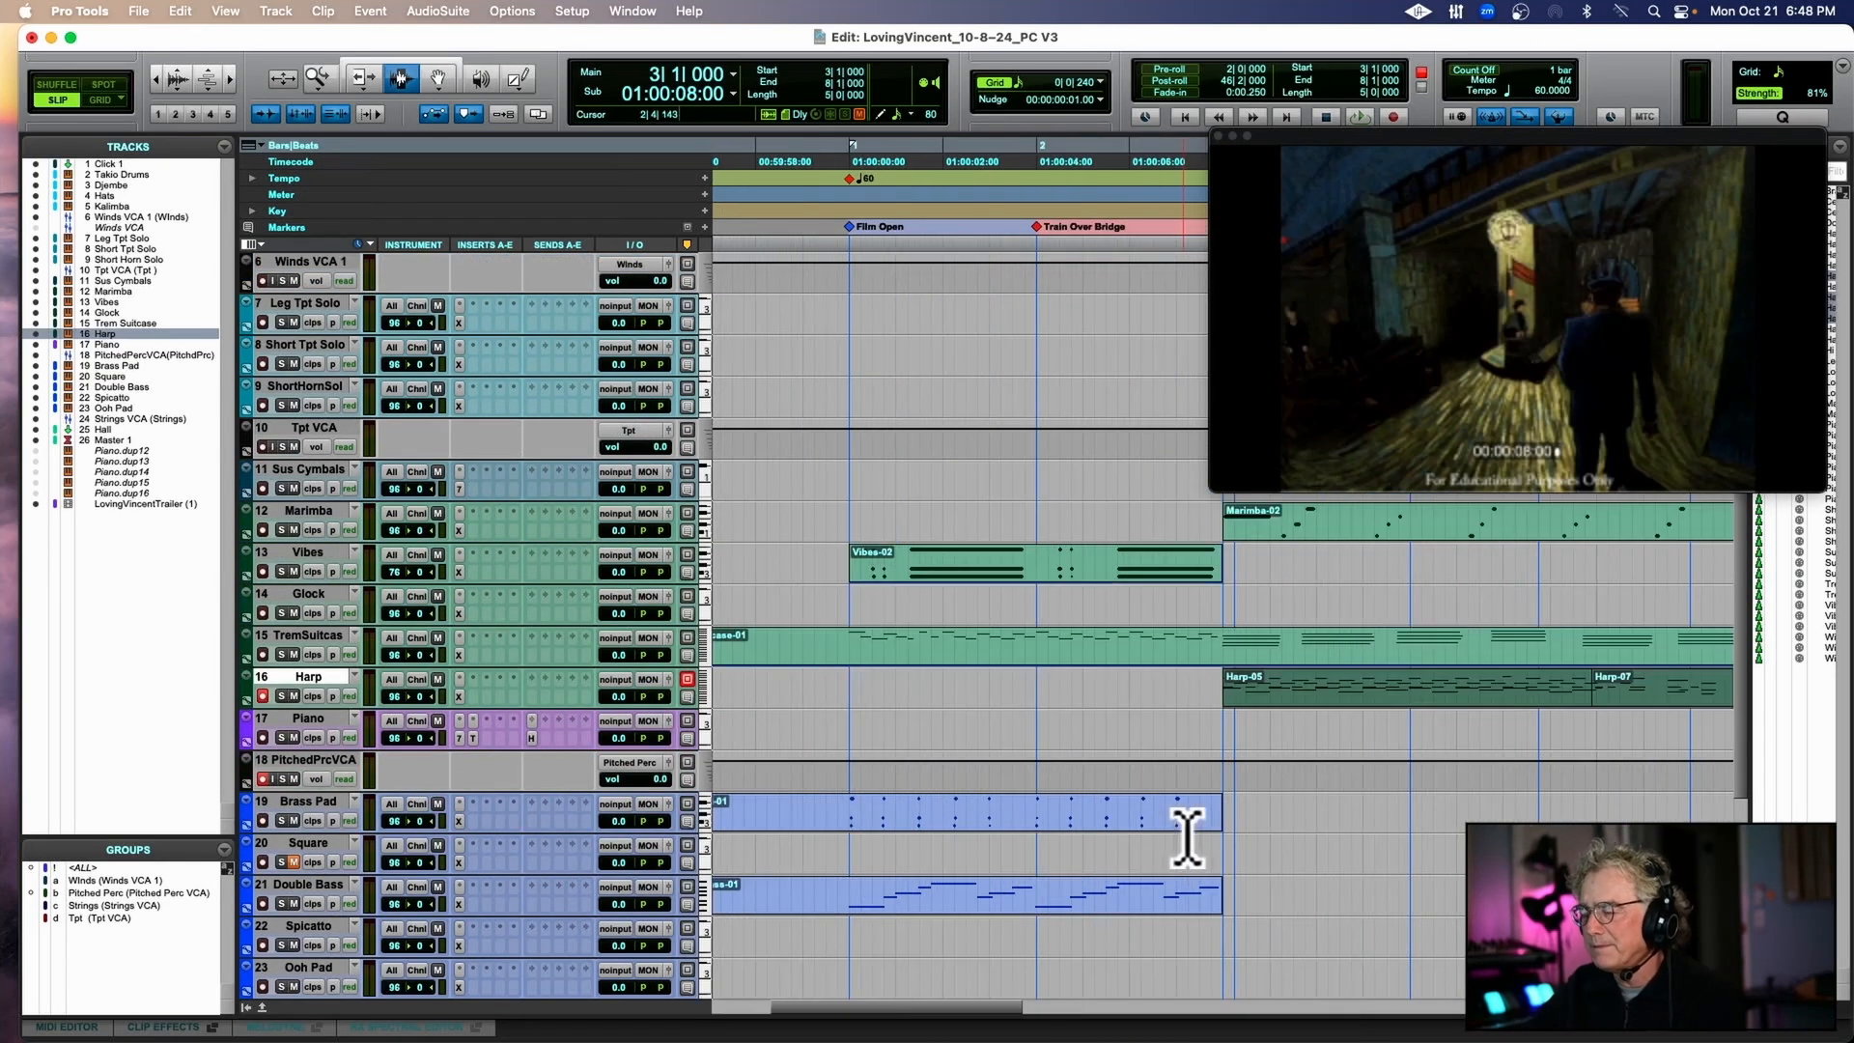
pyautogui.click(1219, 746)
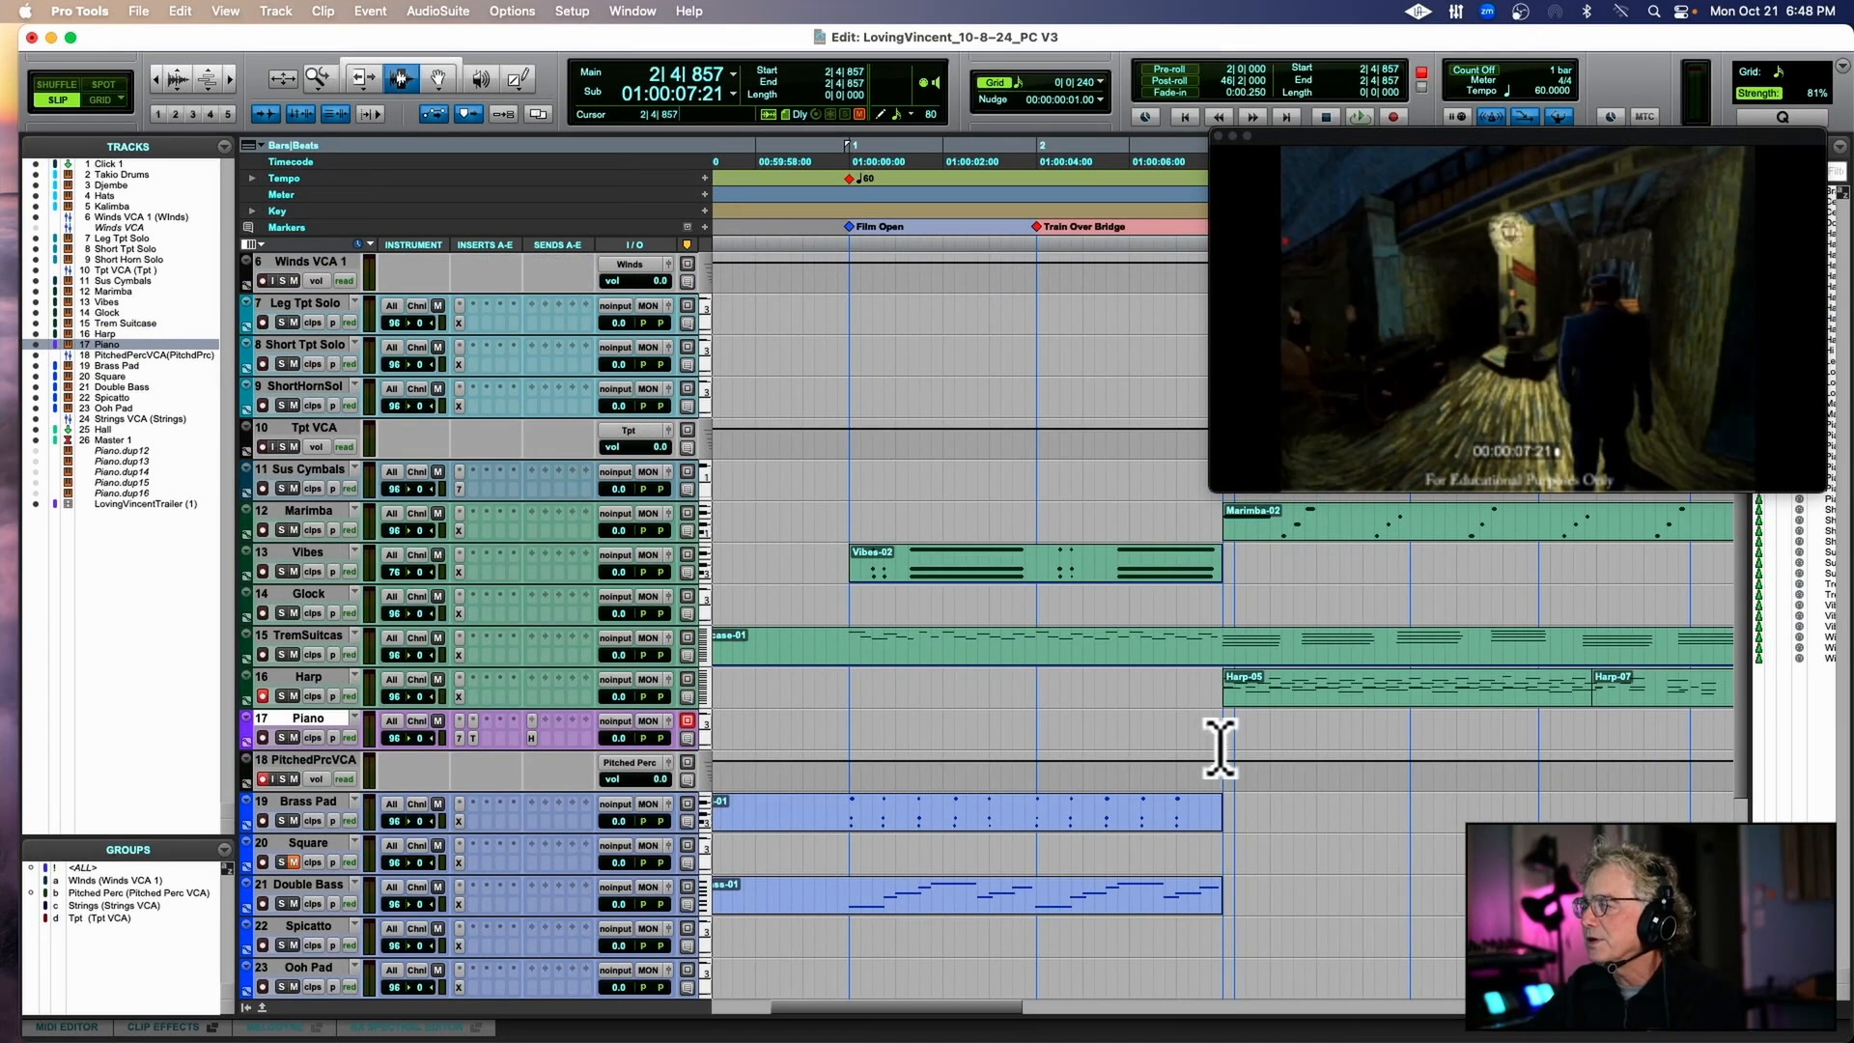
pyautogui.click(114, 99)
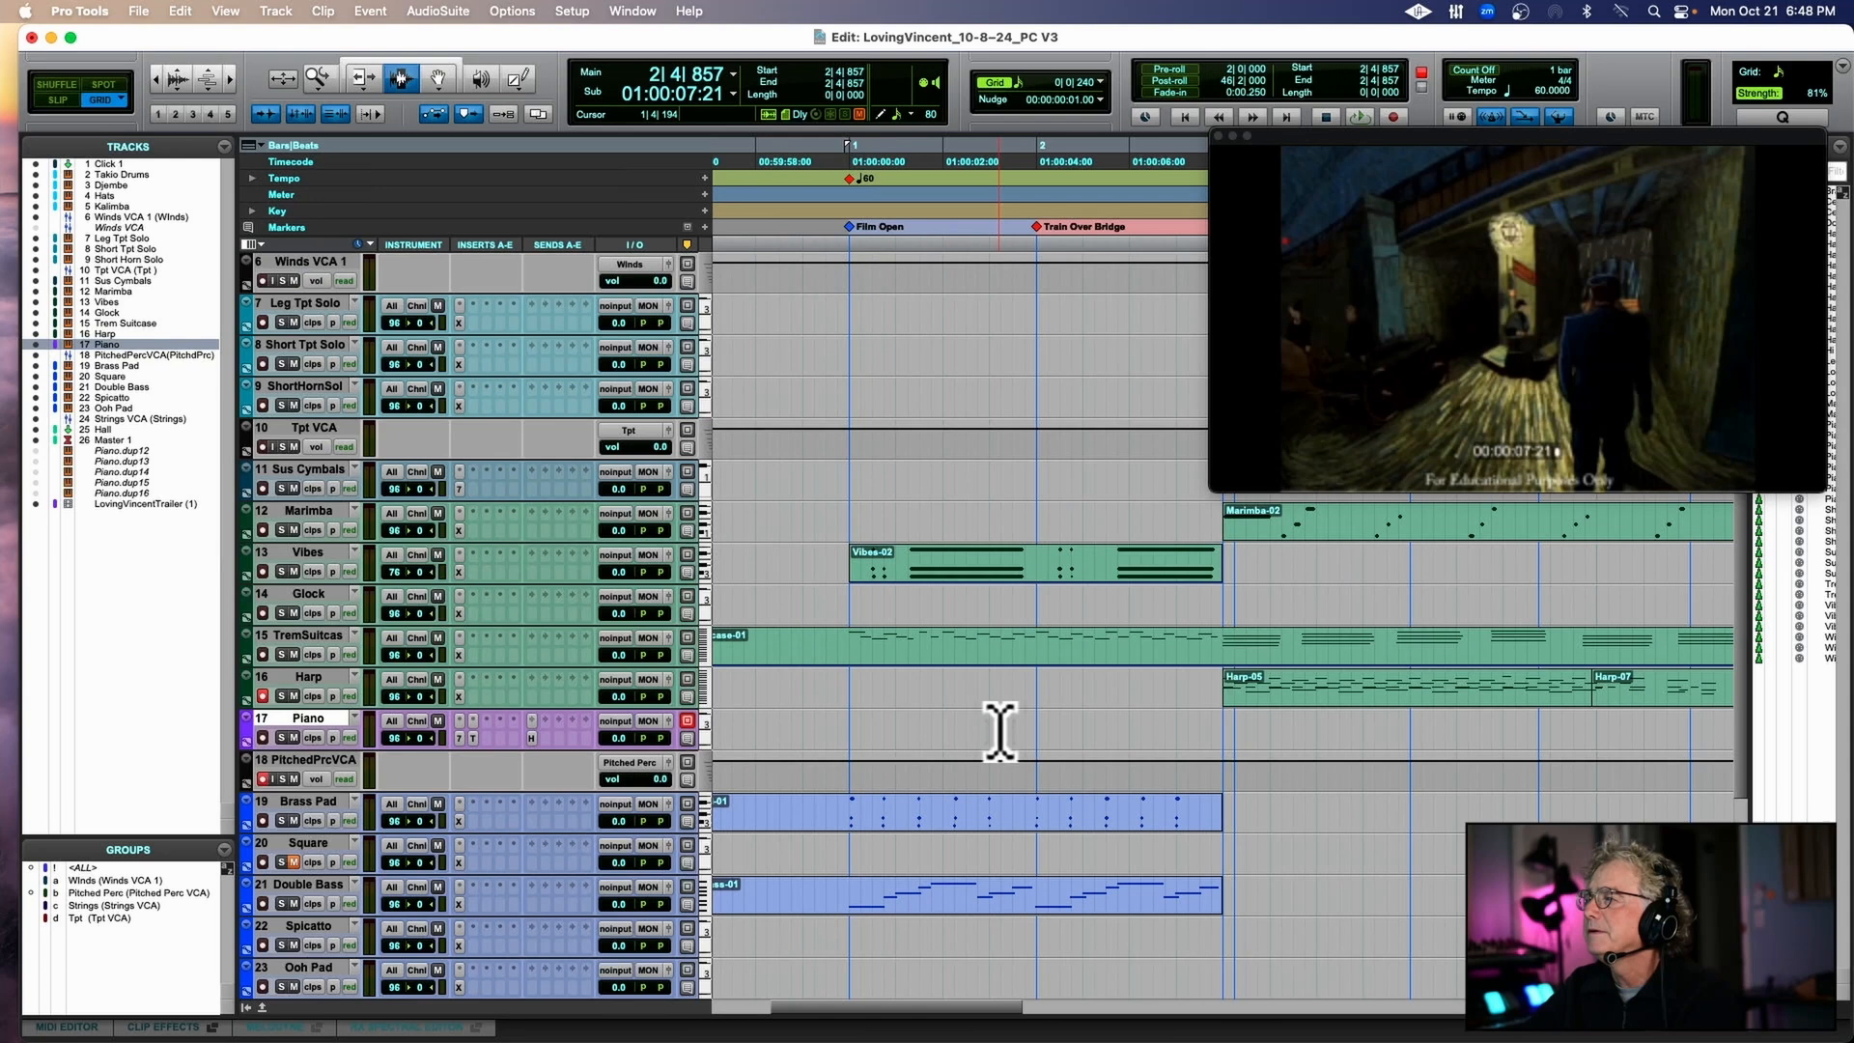
pyautogui.click(1225, 740)
pyautogui.press('super+v')
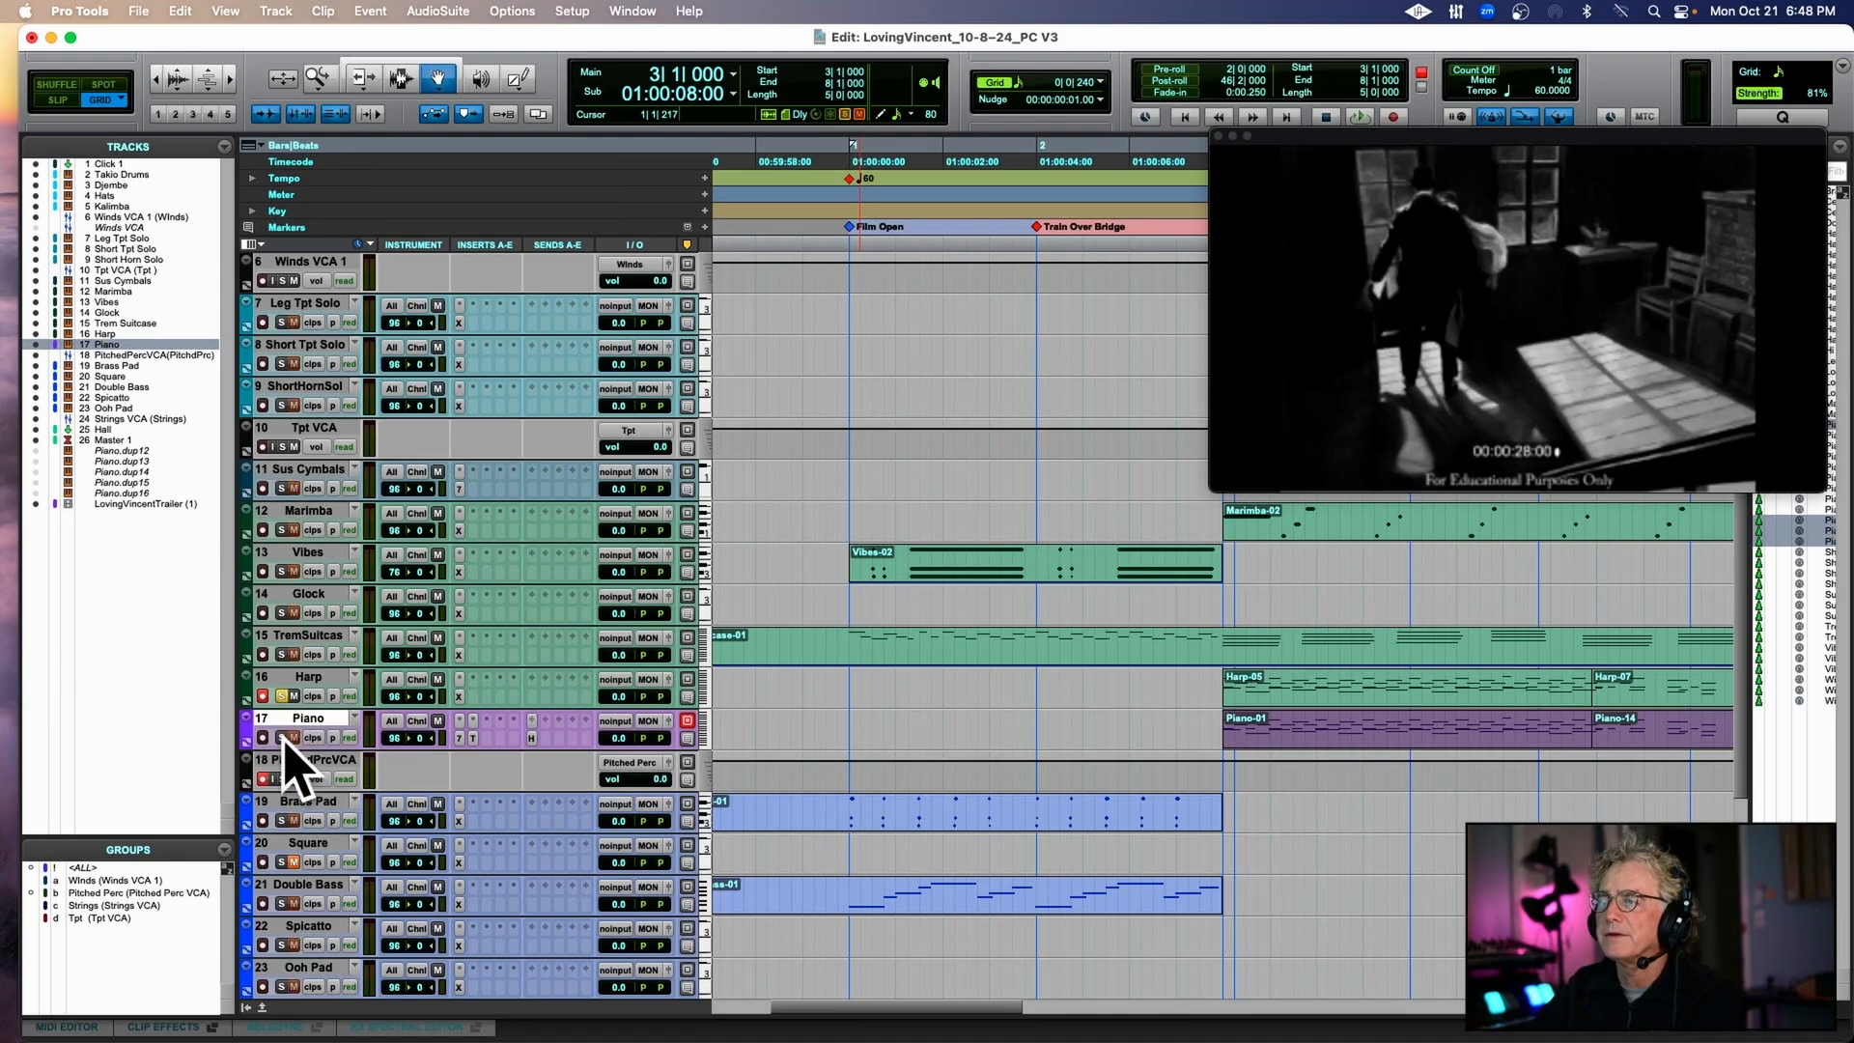
# Play the soloed Harp and Piano from 3|1|000 and open the pasted Piano clips in the MIDI editor.
pyautogui.press('space')
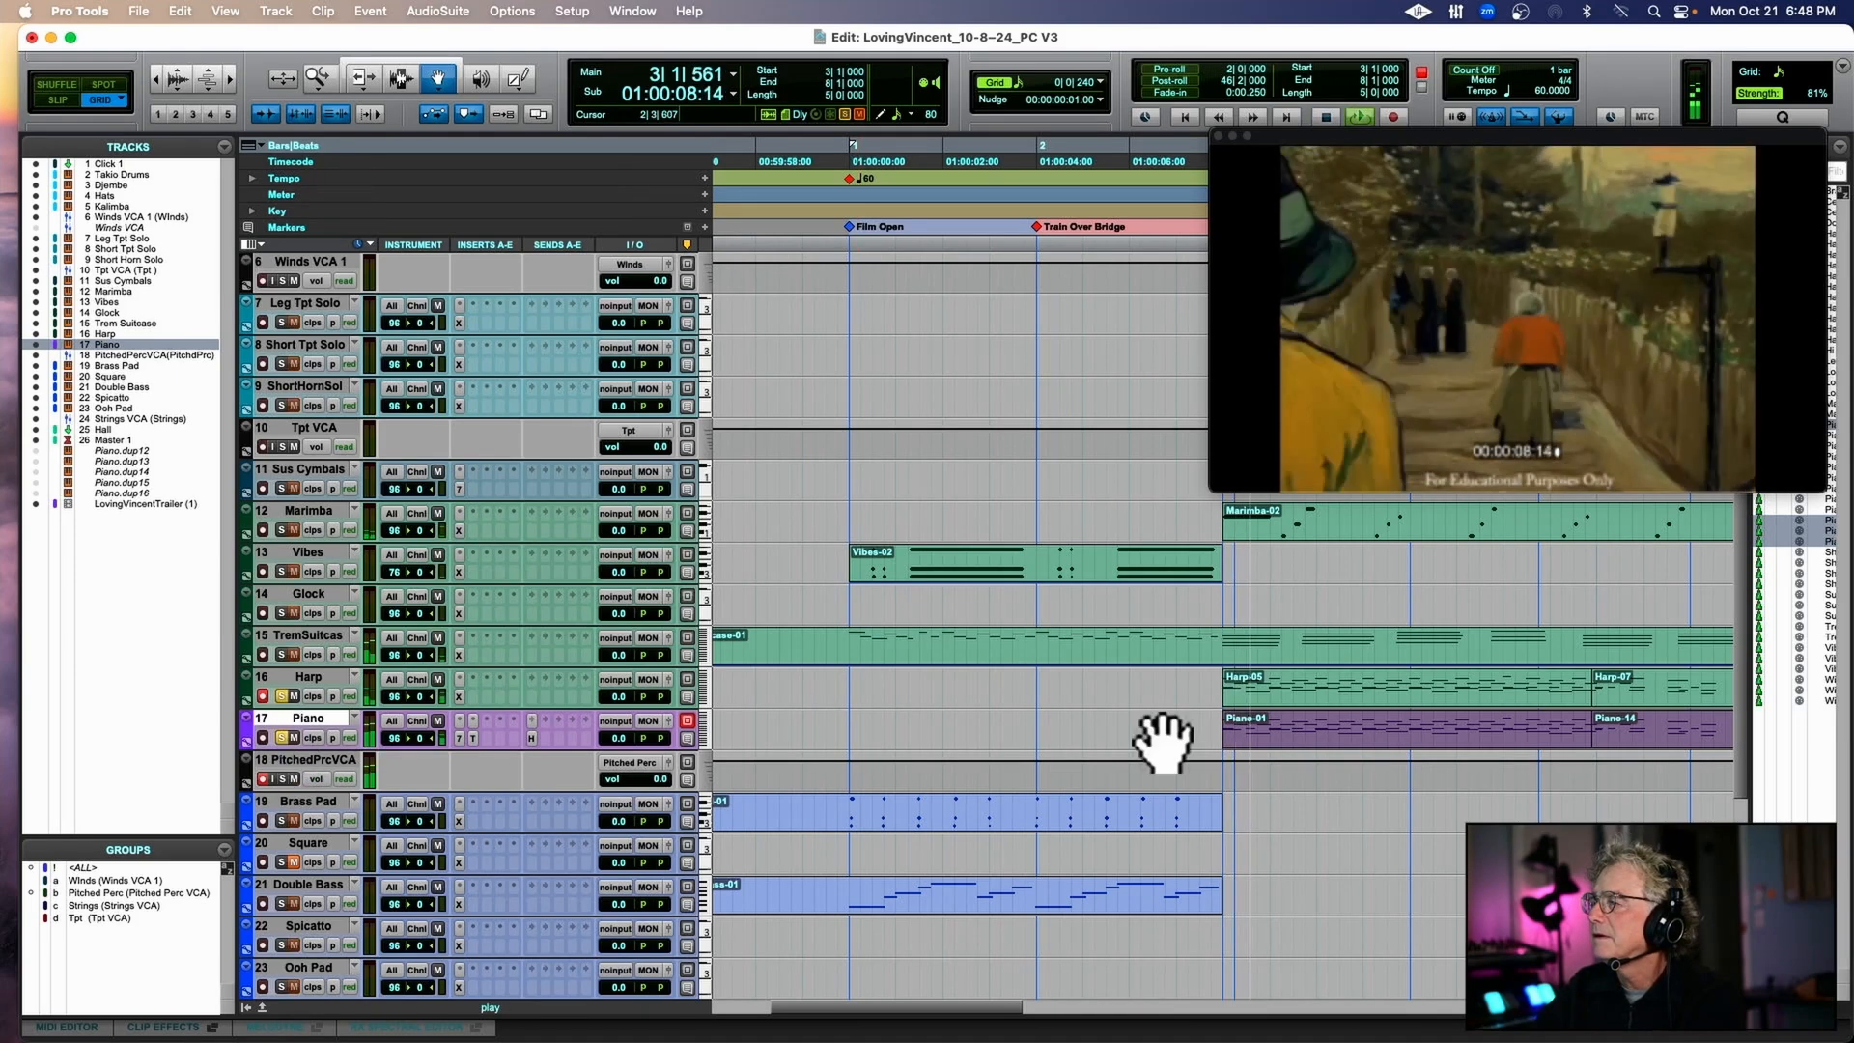
pyautogui.press('space')
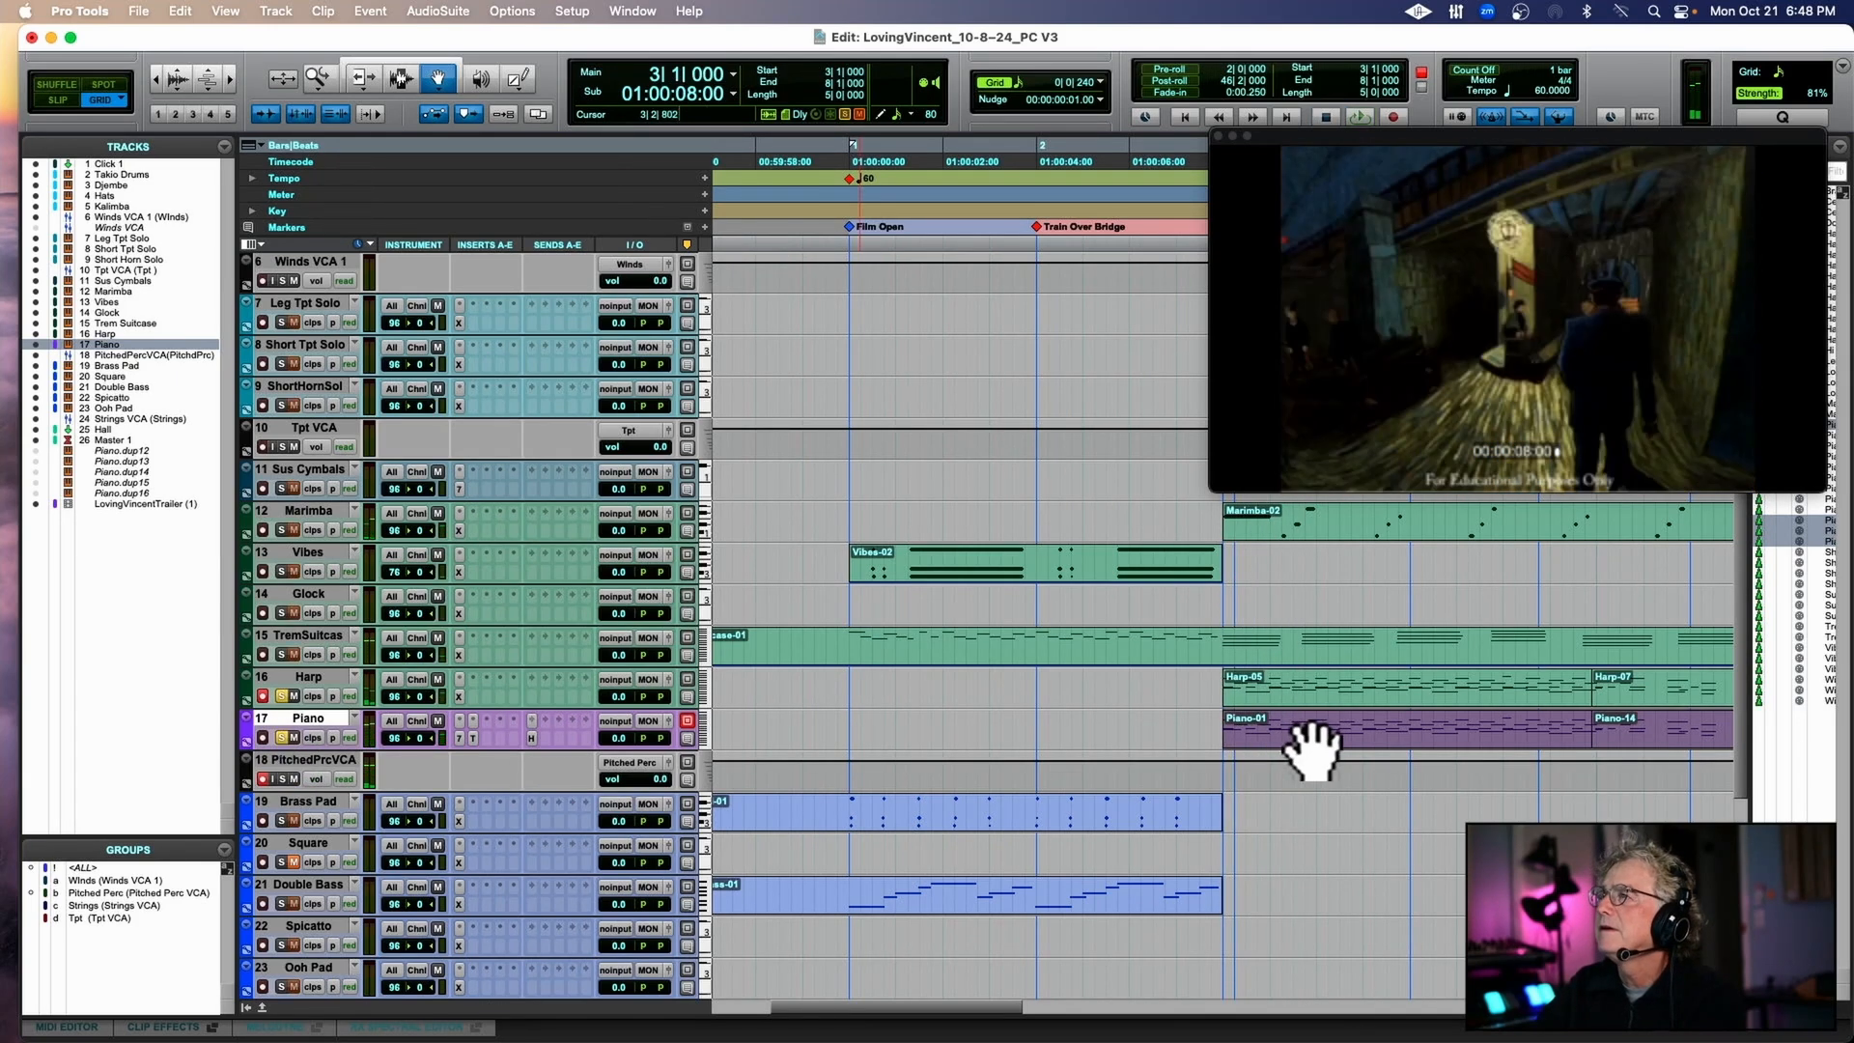
pyautogui.doubleClick(1312, 738)
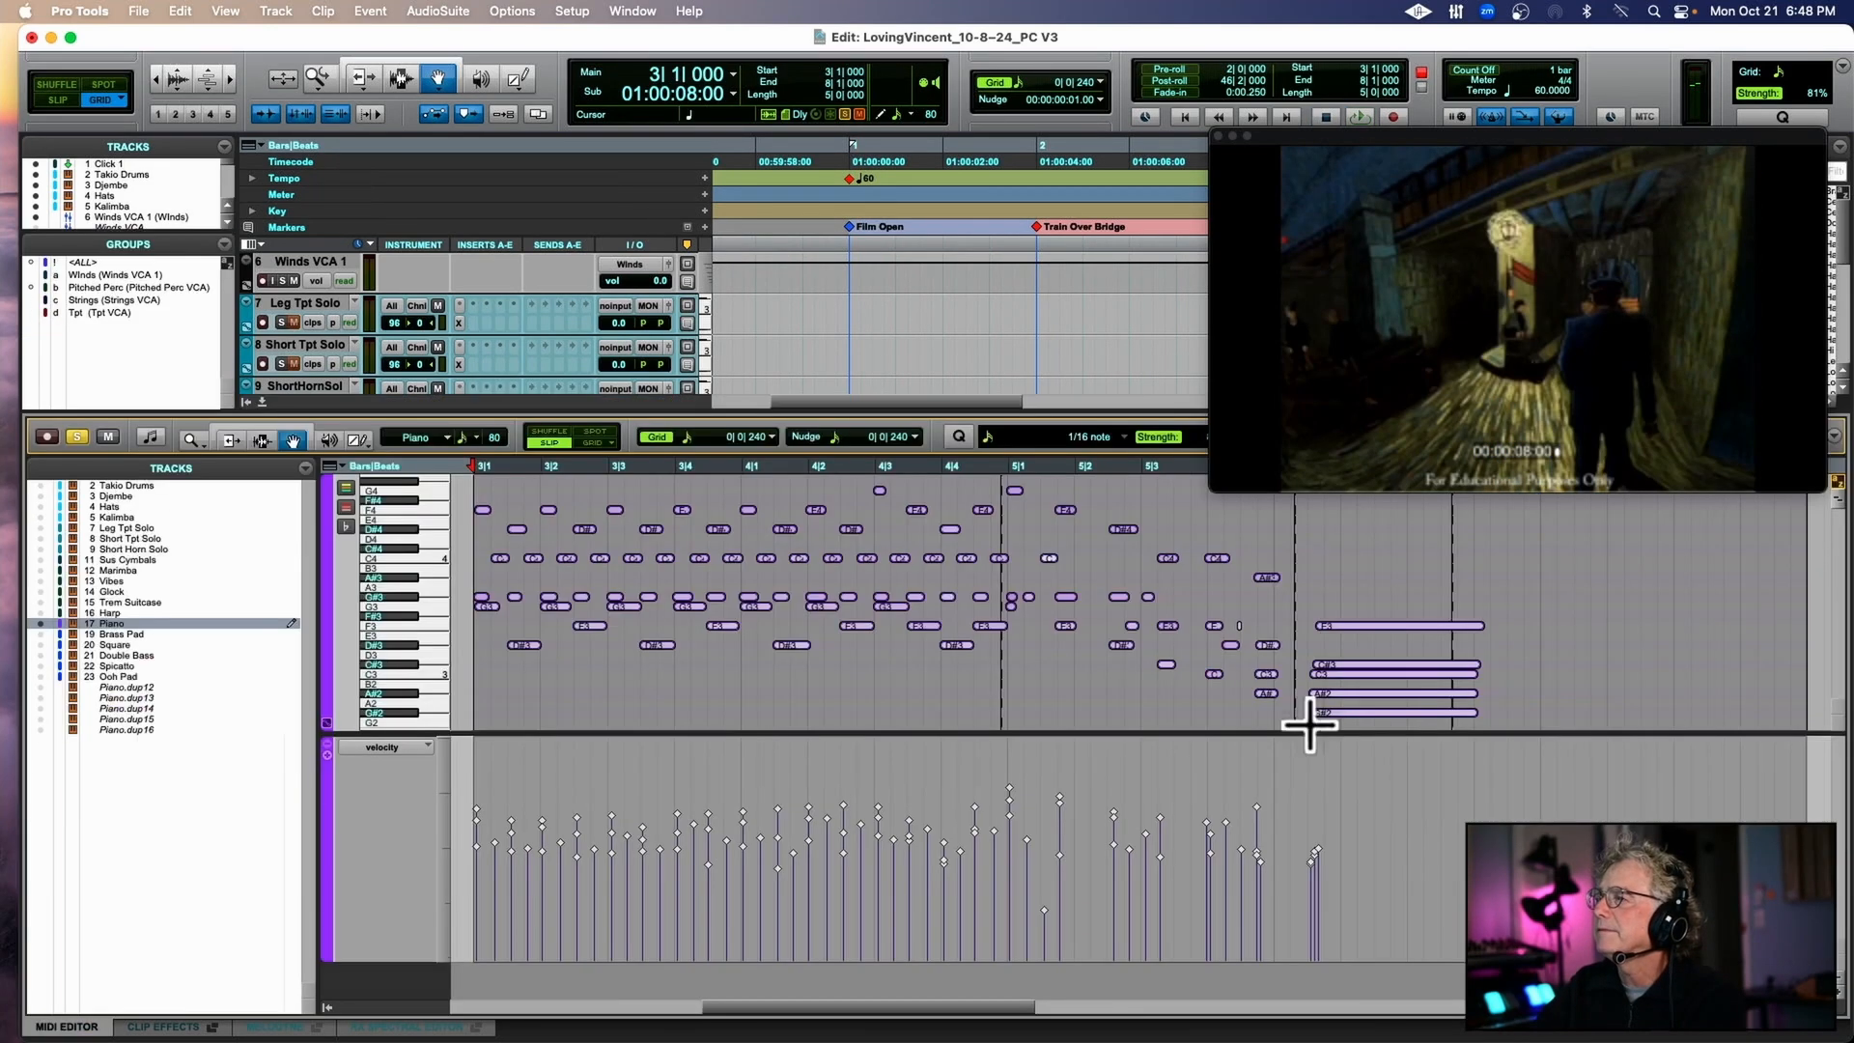
# Try the Piano's C4 and G#3 notes in bars 3 and 4 an octave lower, play them and transpose them back up.
pyautogui.click(504, 473)
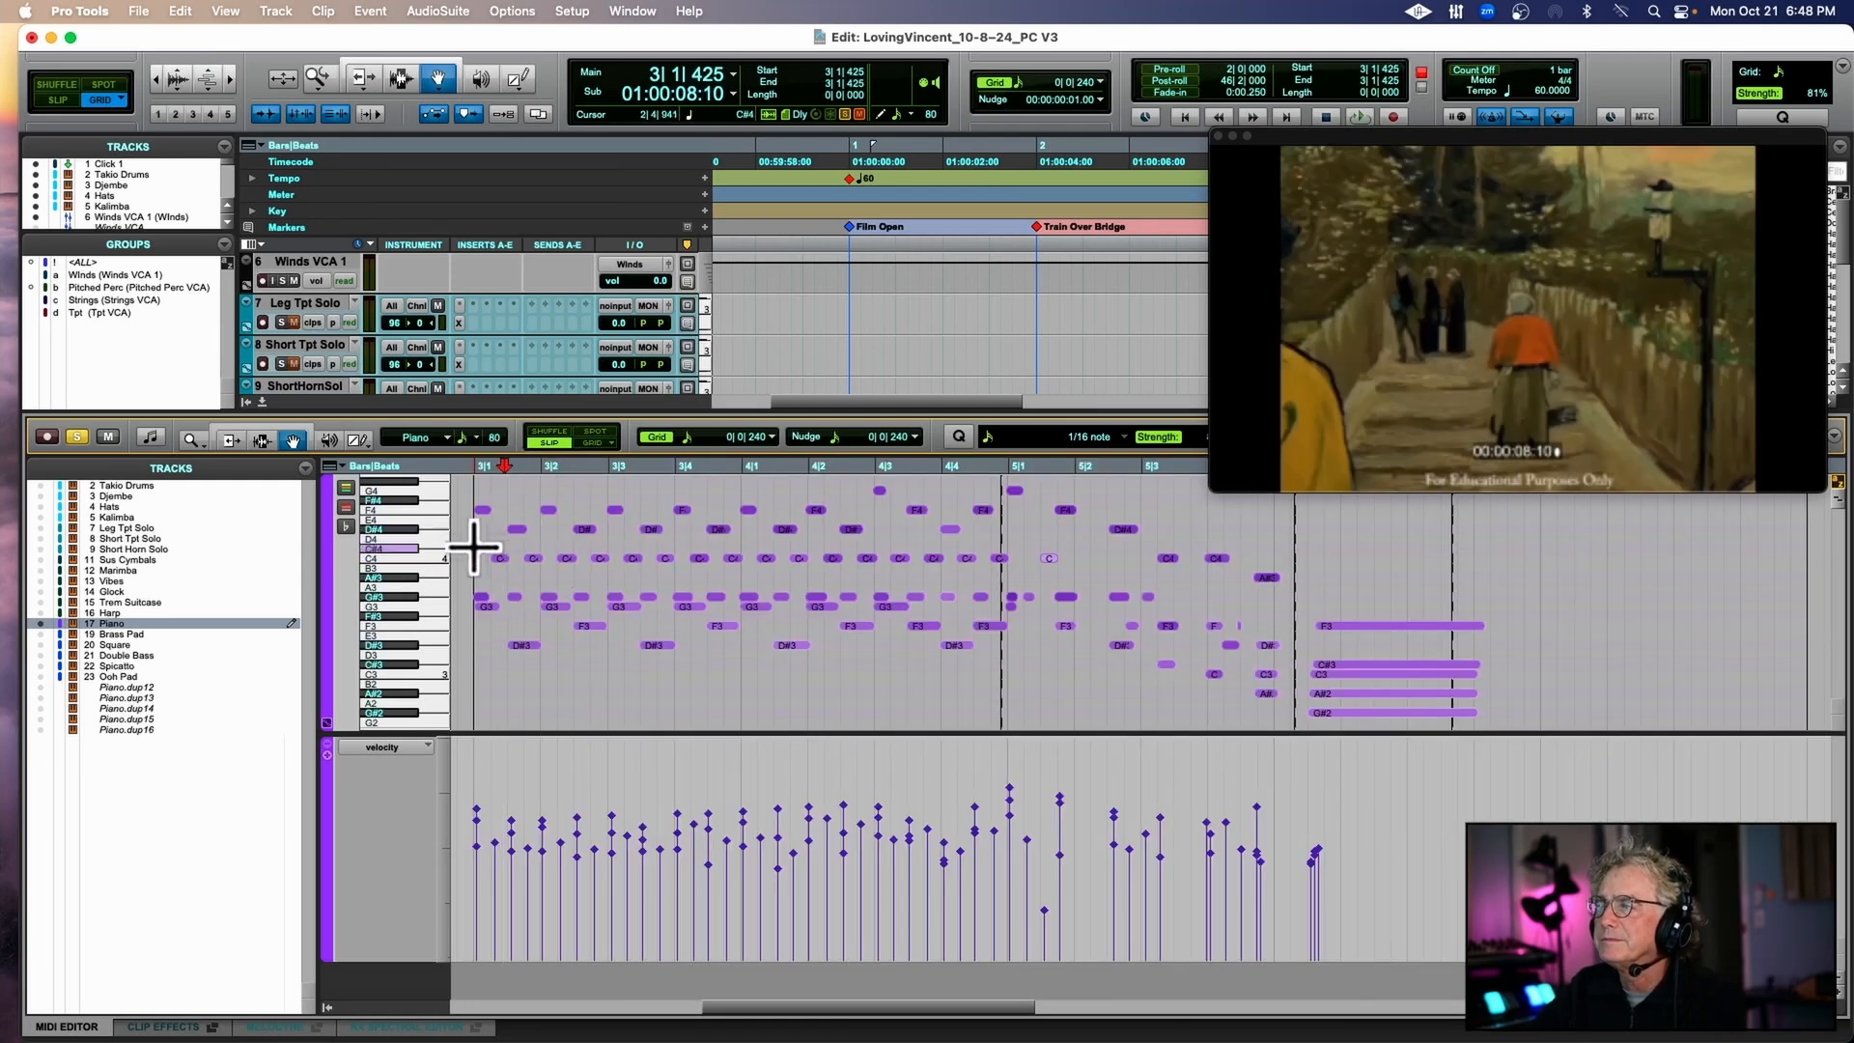
pyautogui.moveTo(473, 547); pyautogui.dragTo(1014, 601)
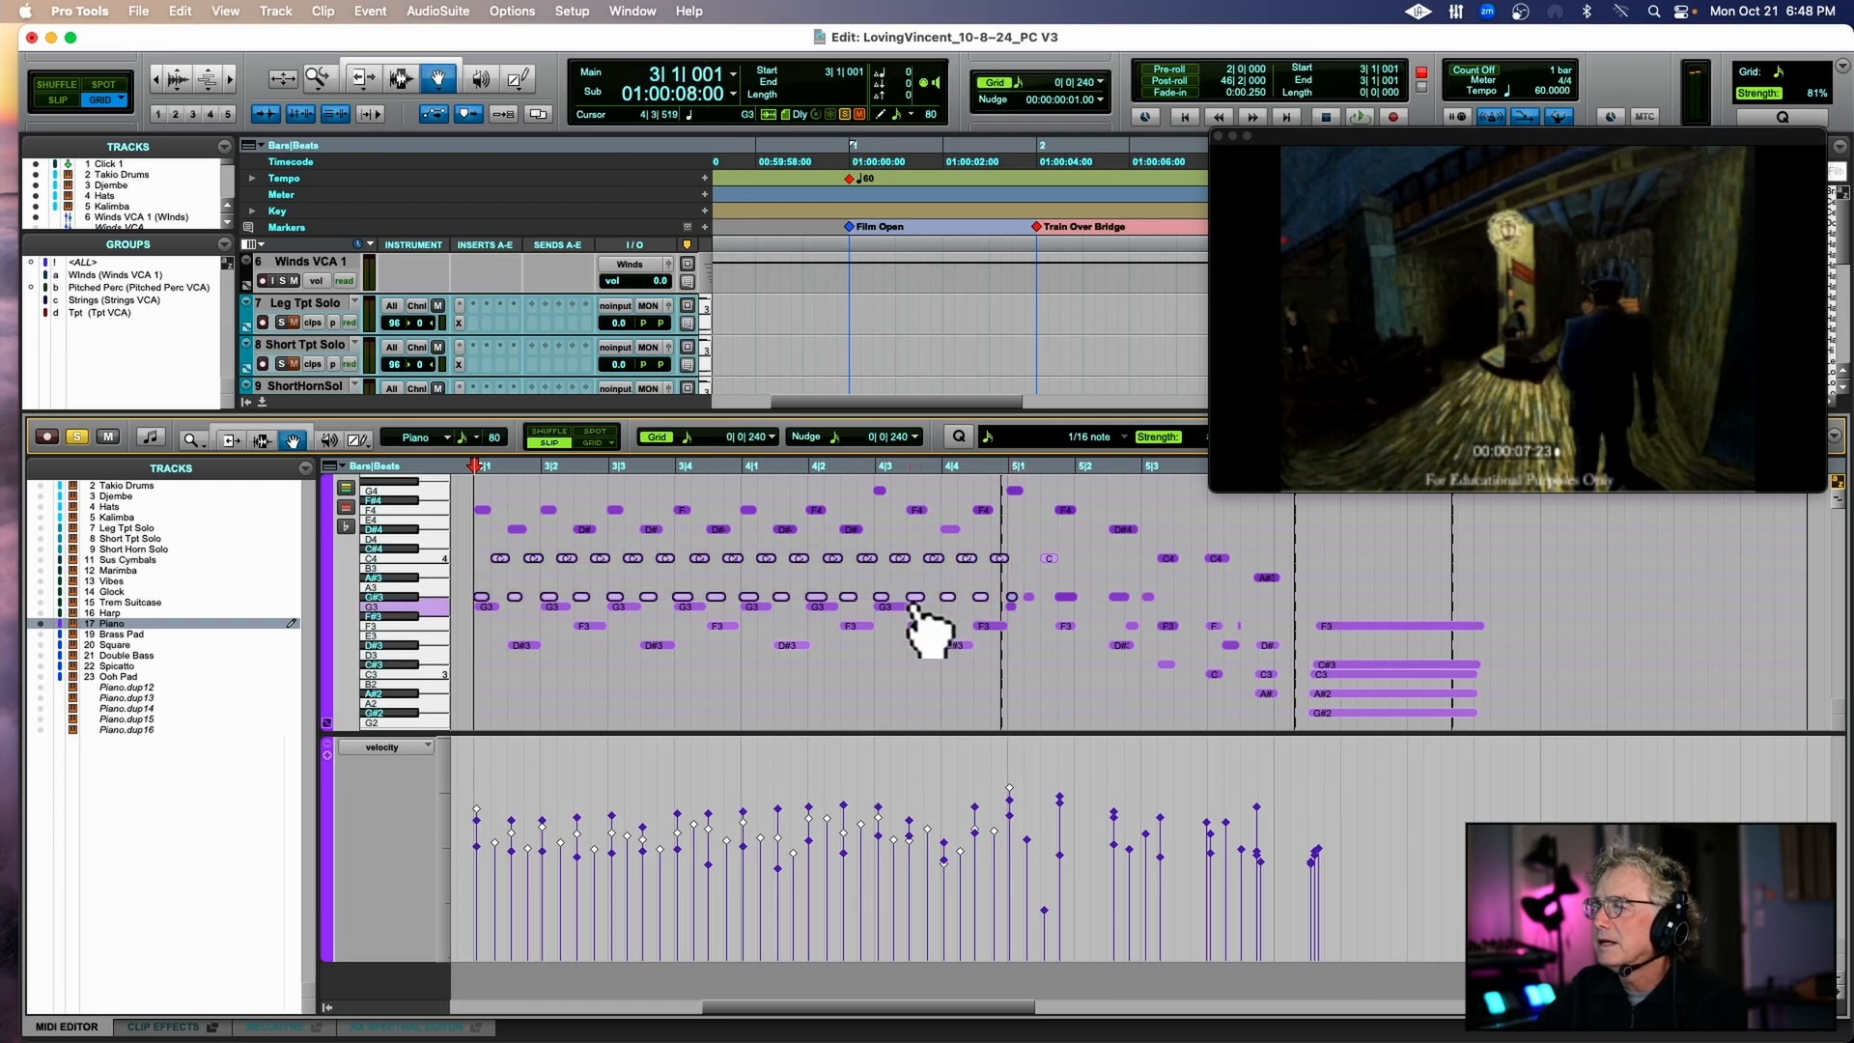
pyautogui.scroll(2, 923, 627)
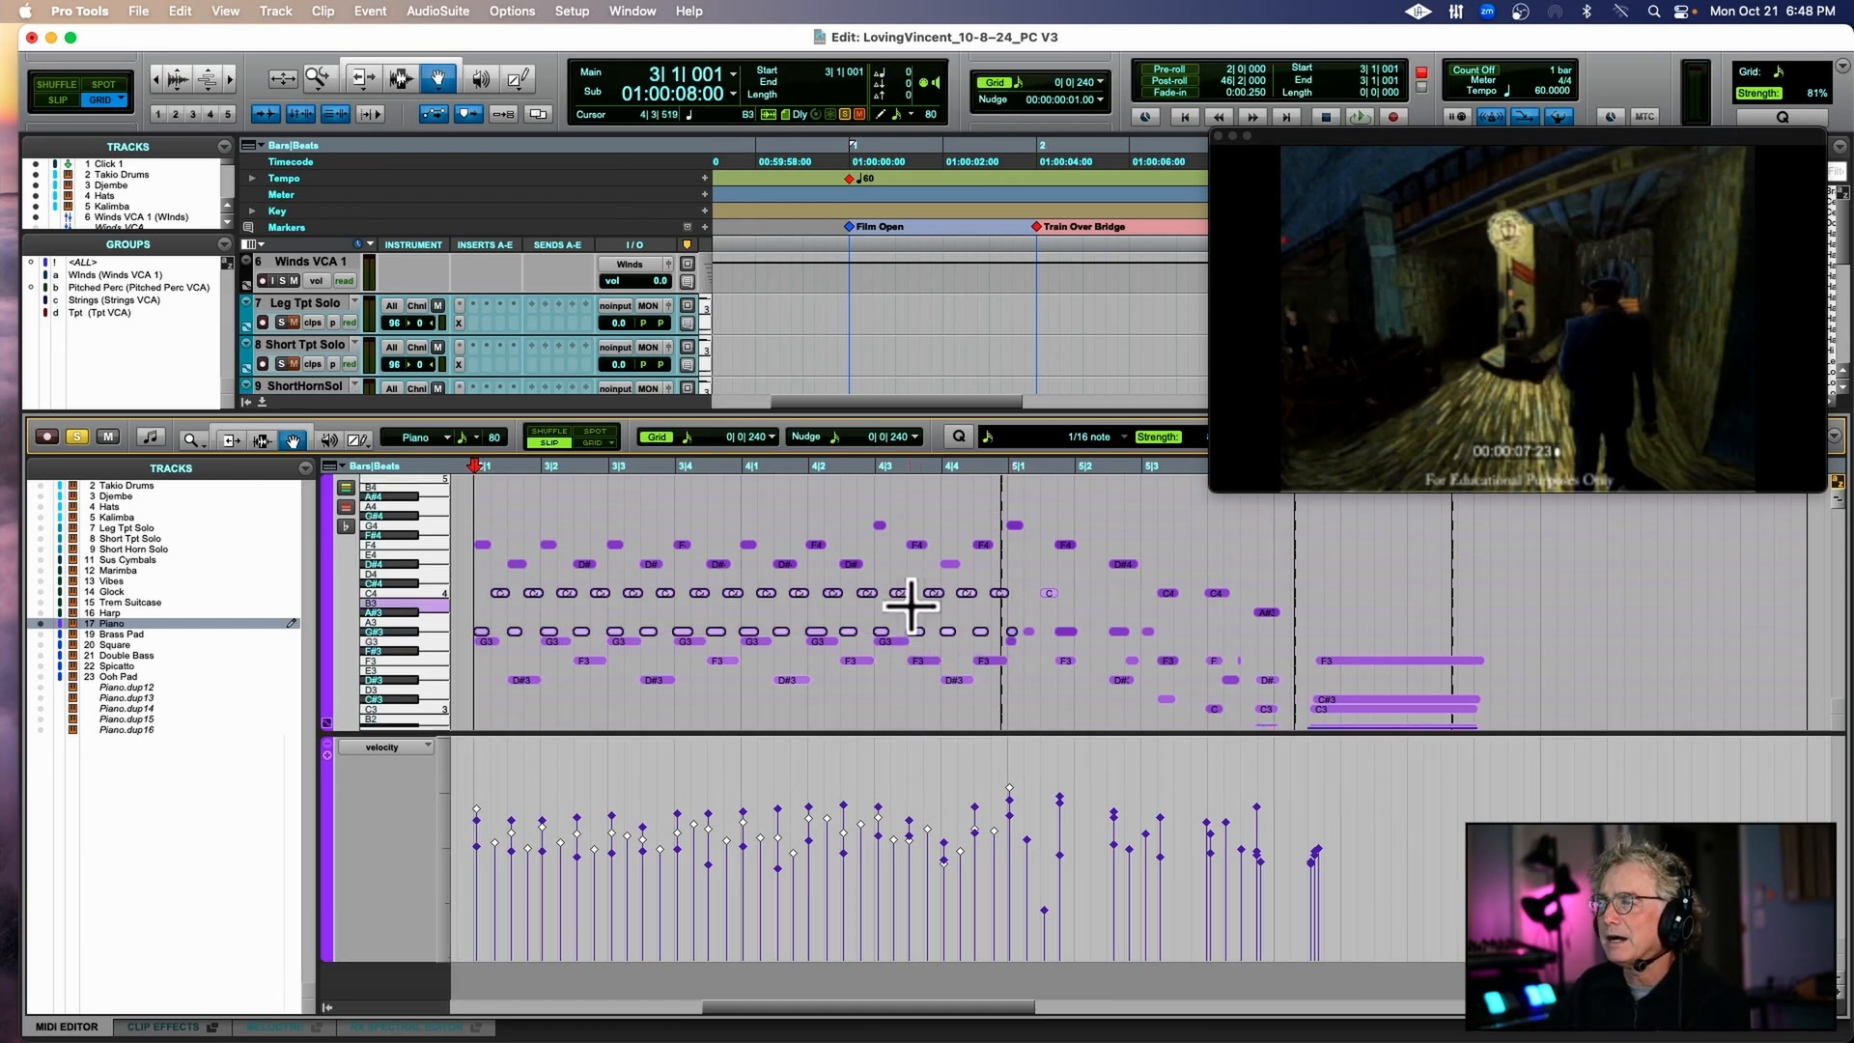
pyautogui.hotkey('shift', 'Down')
pyautogui.press('space')
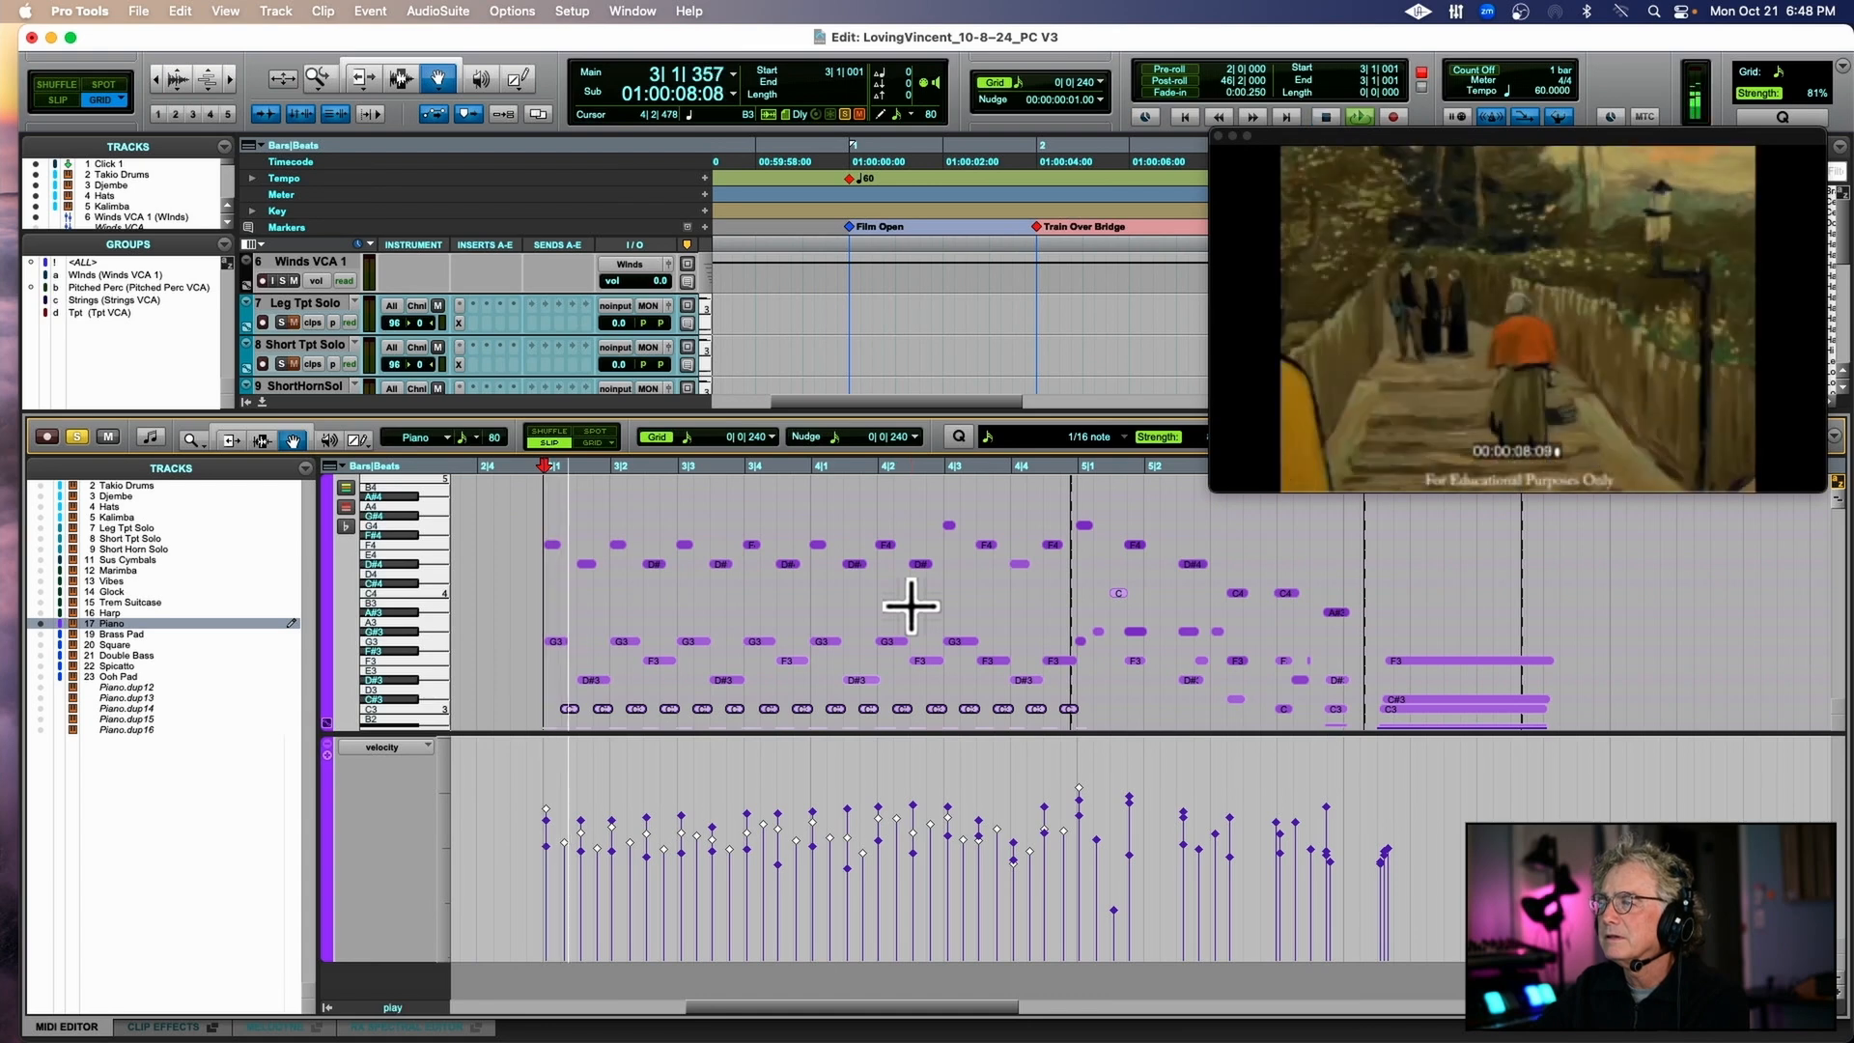
pyautogui.scroll(-4, 826, 629)
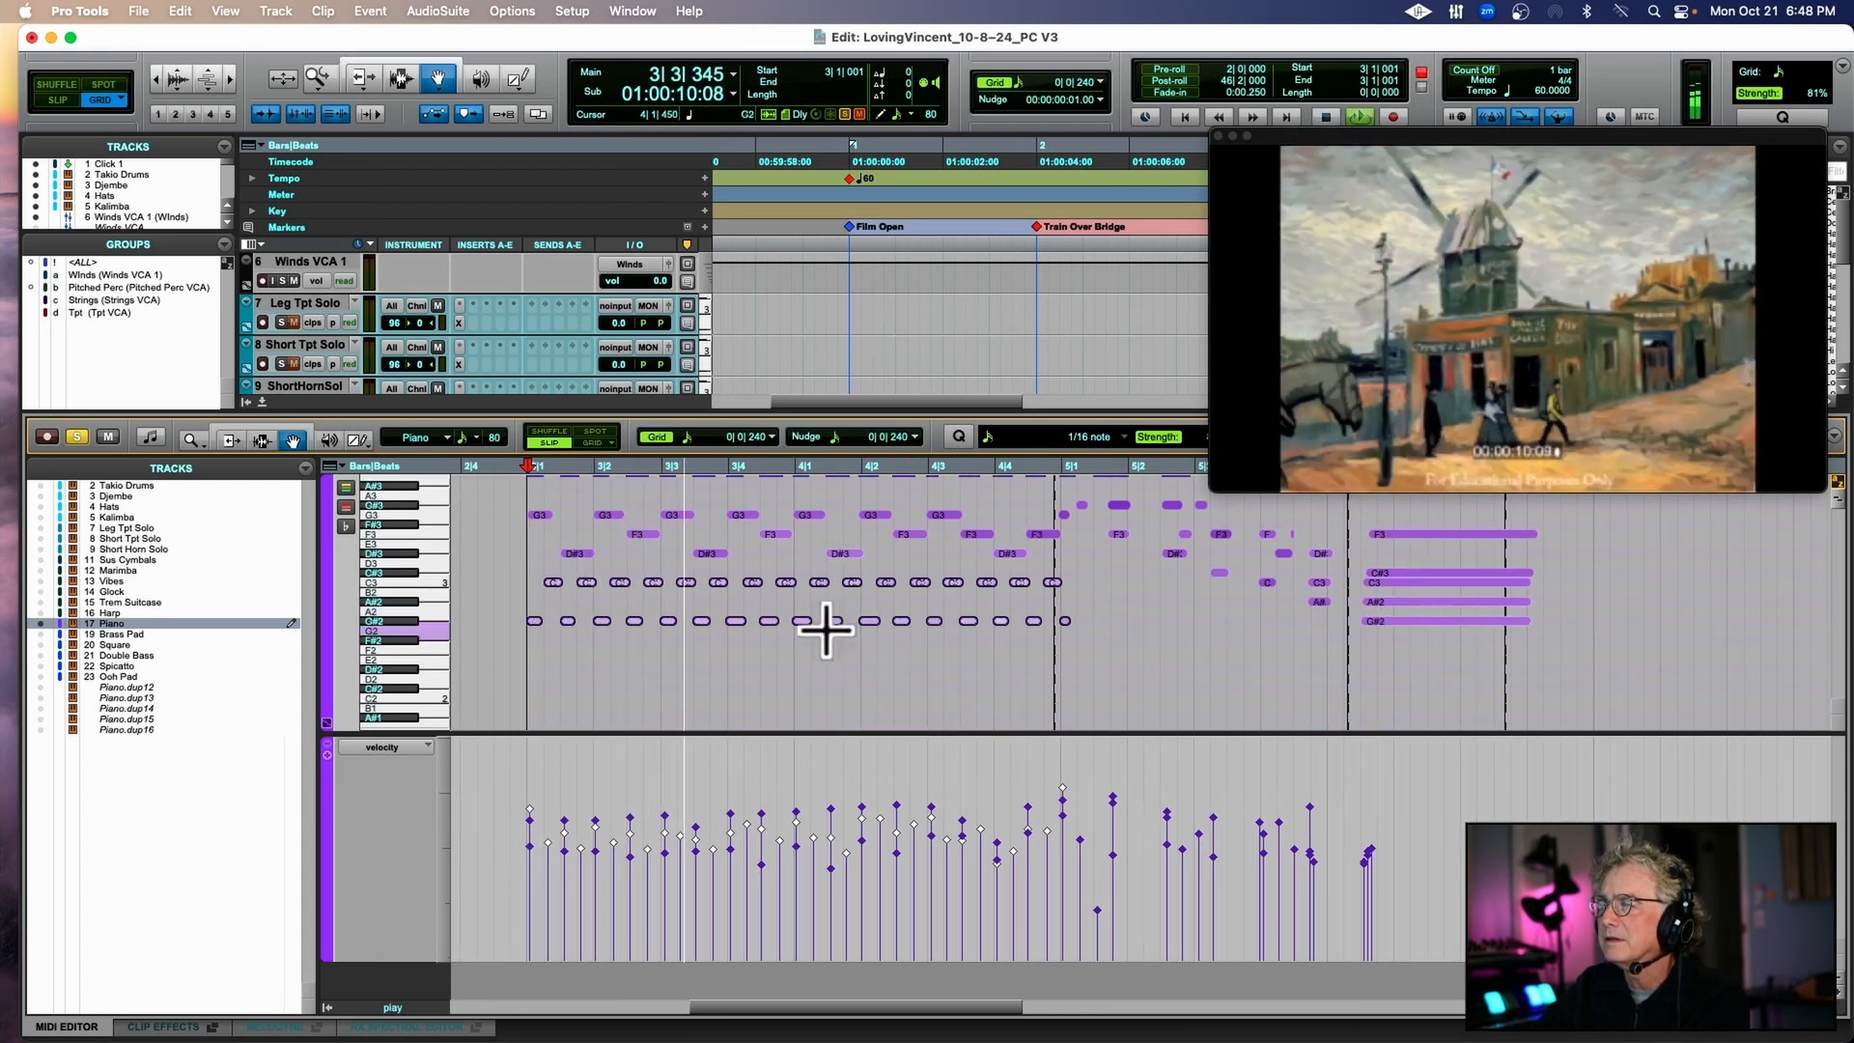
pyautogui.press('space')
pyautogui.hotkey('shift', 'Up')
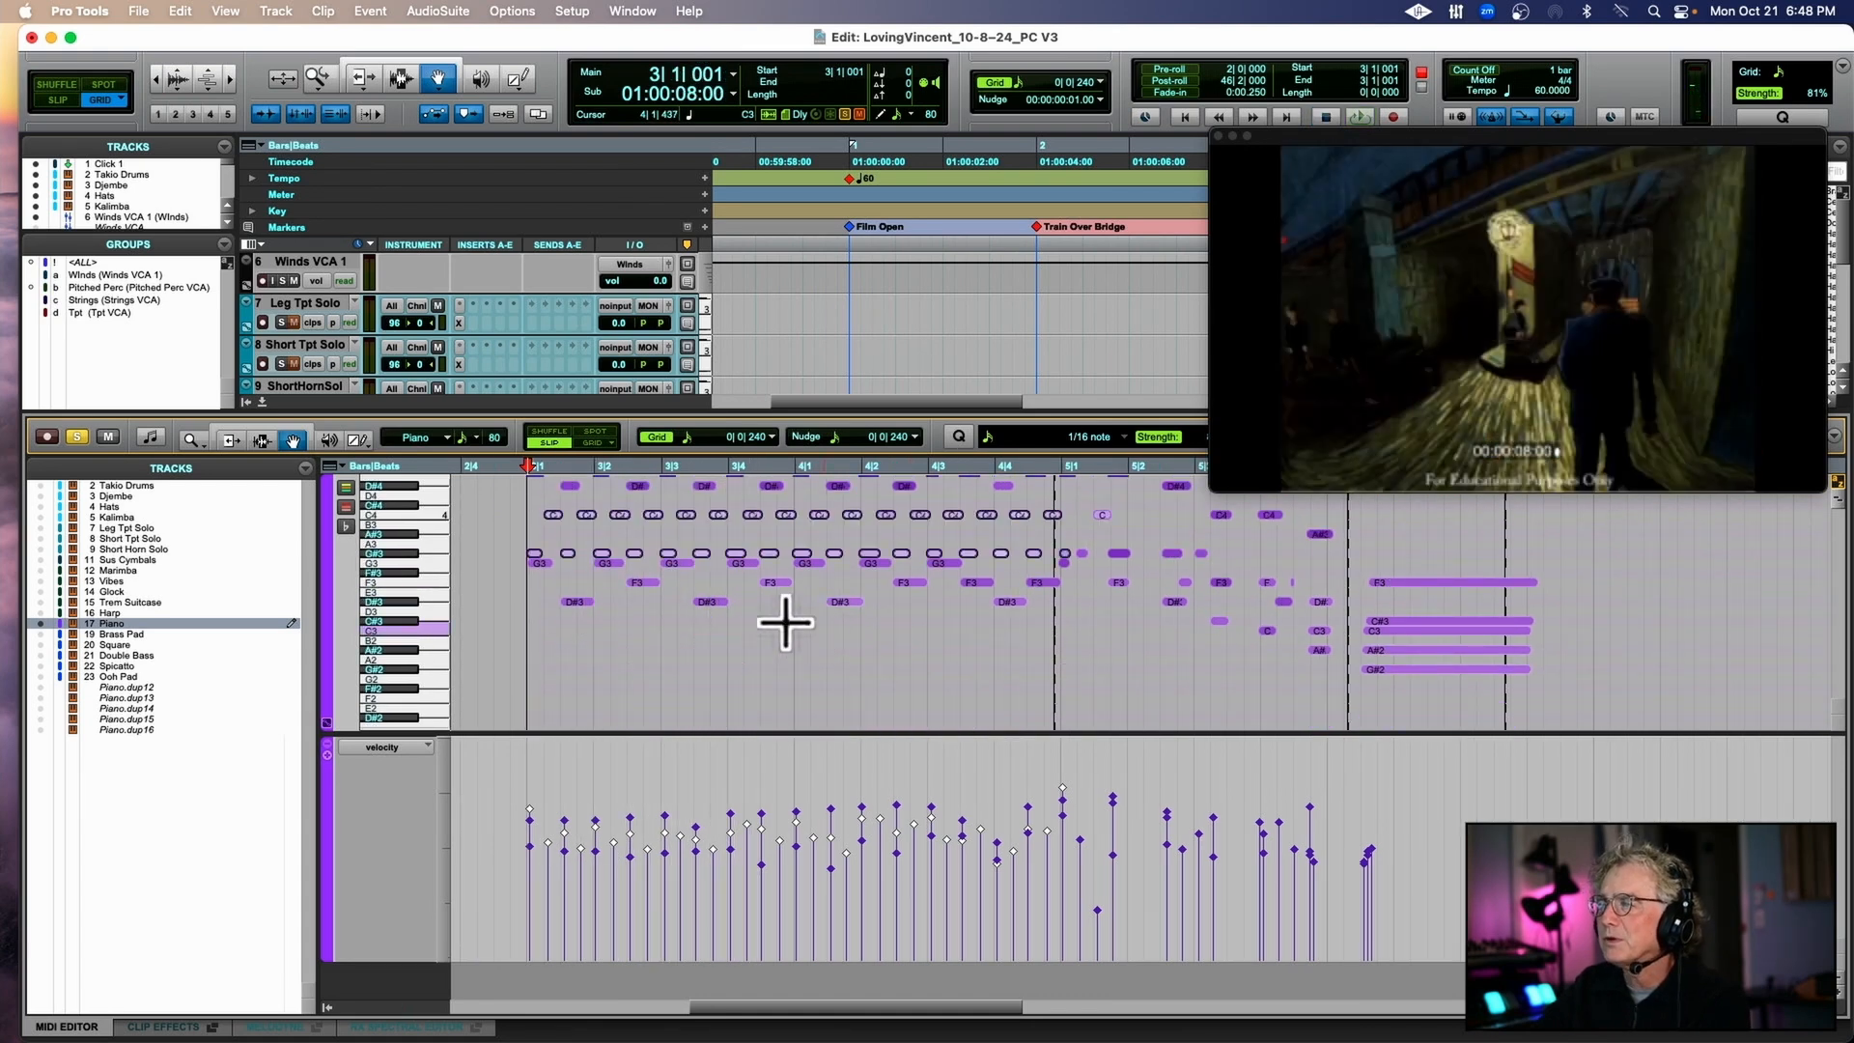
# Try transposing the Piano's G3 notes in bars 3 and 4 down an octave, play the result and undo the transposition.
pyautogui.click(619, 526)
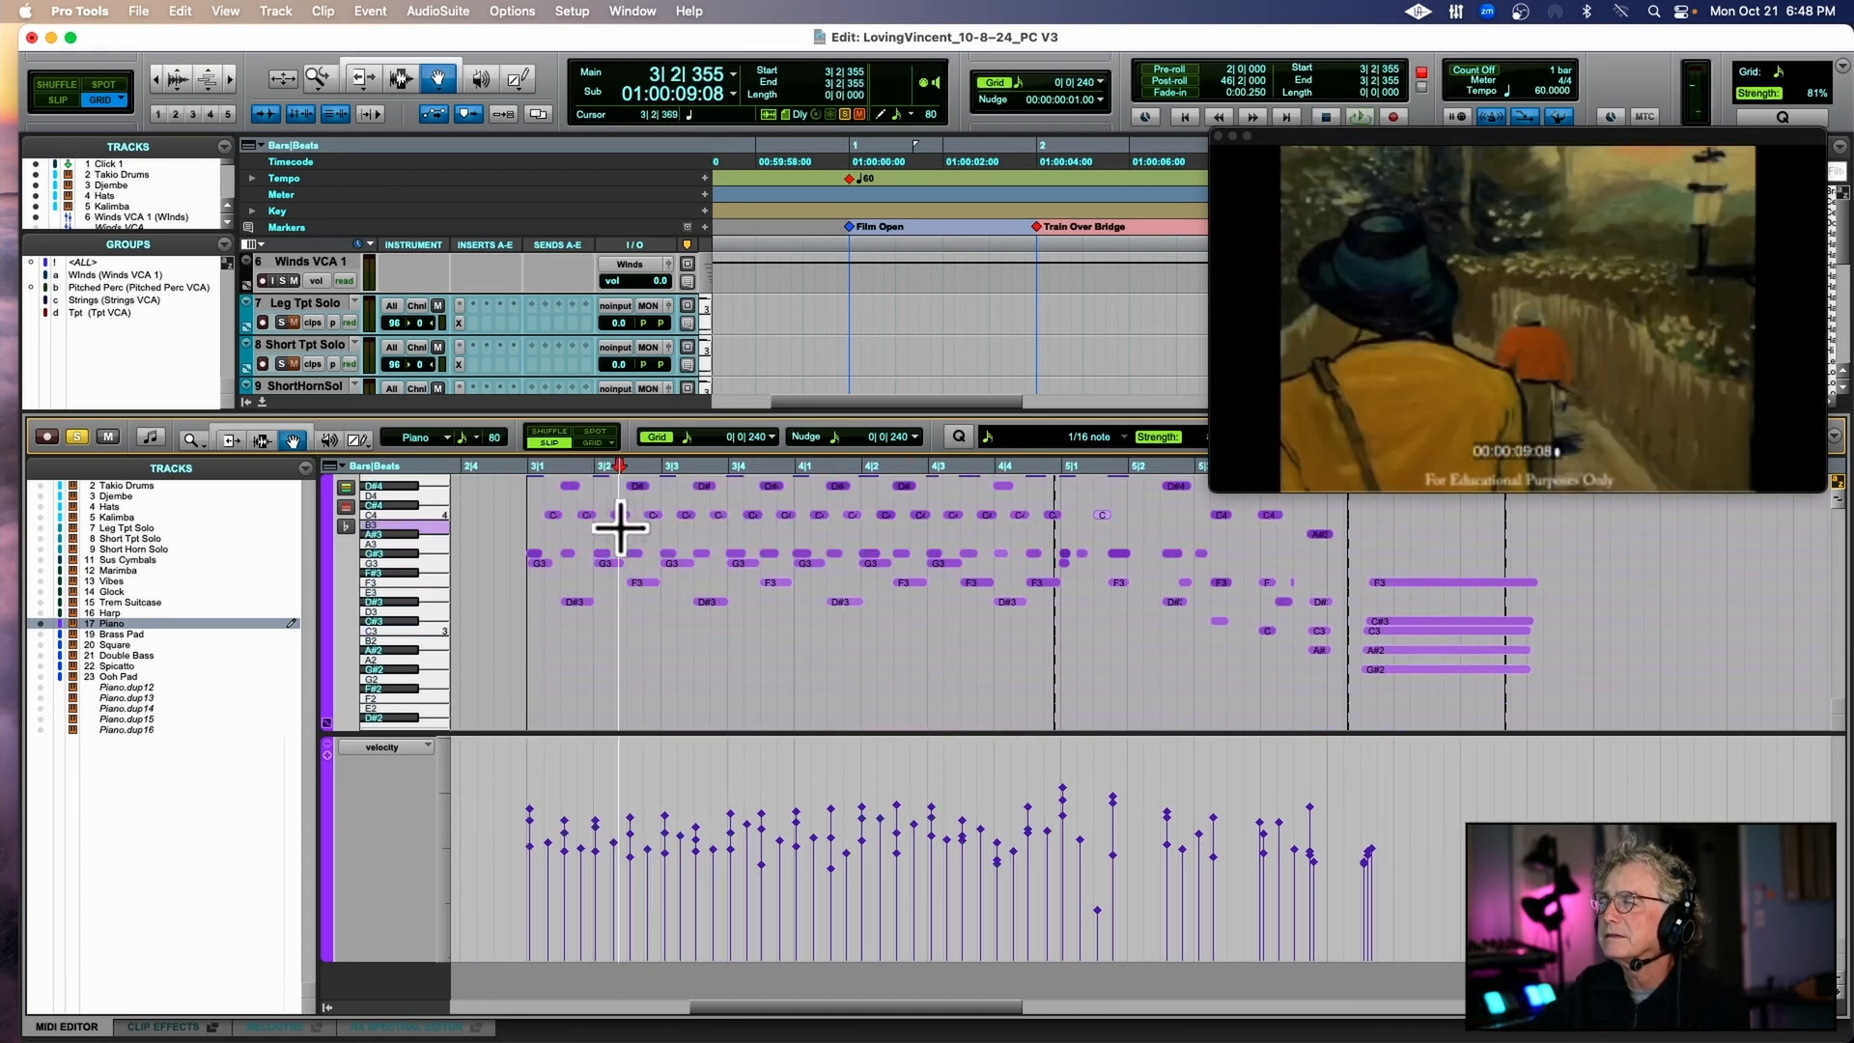
pyautogui.click(538, 565)
pyautogui.moveTo(501, 561); pyautogui.dragTo(961, 568)
pyautogui.press('Tab')
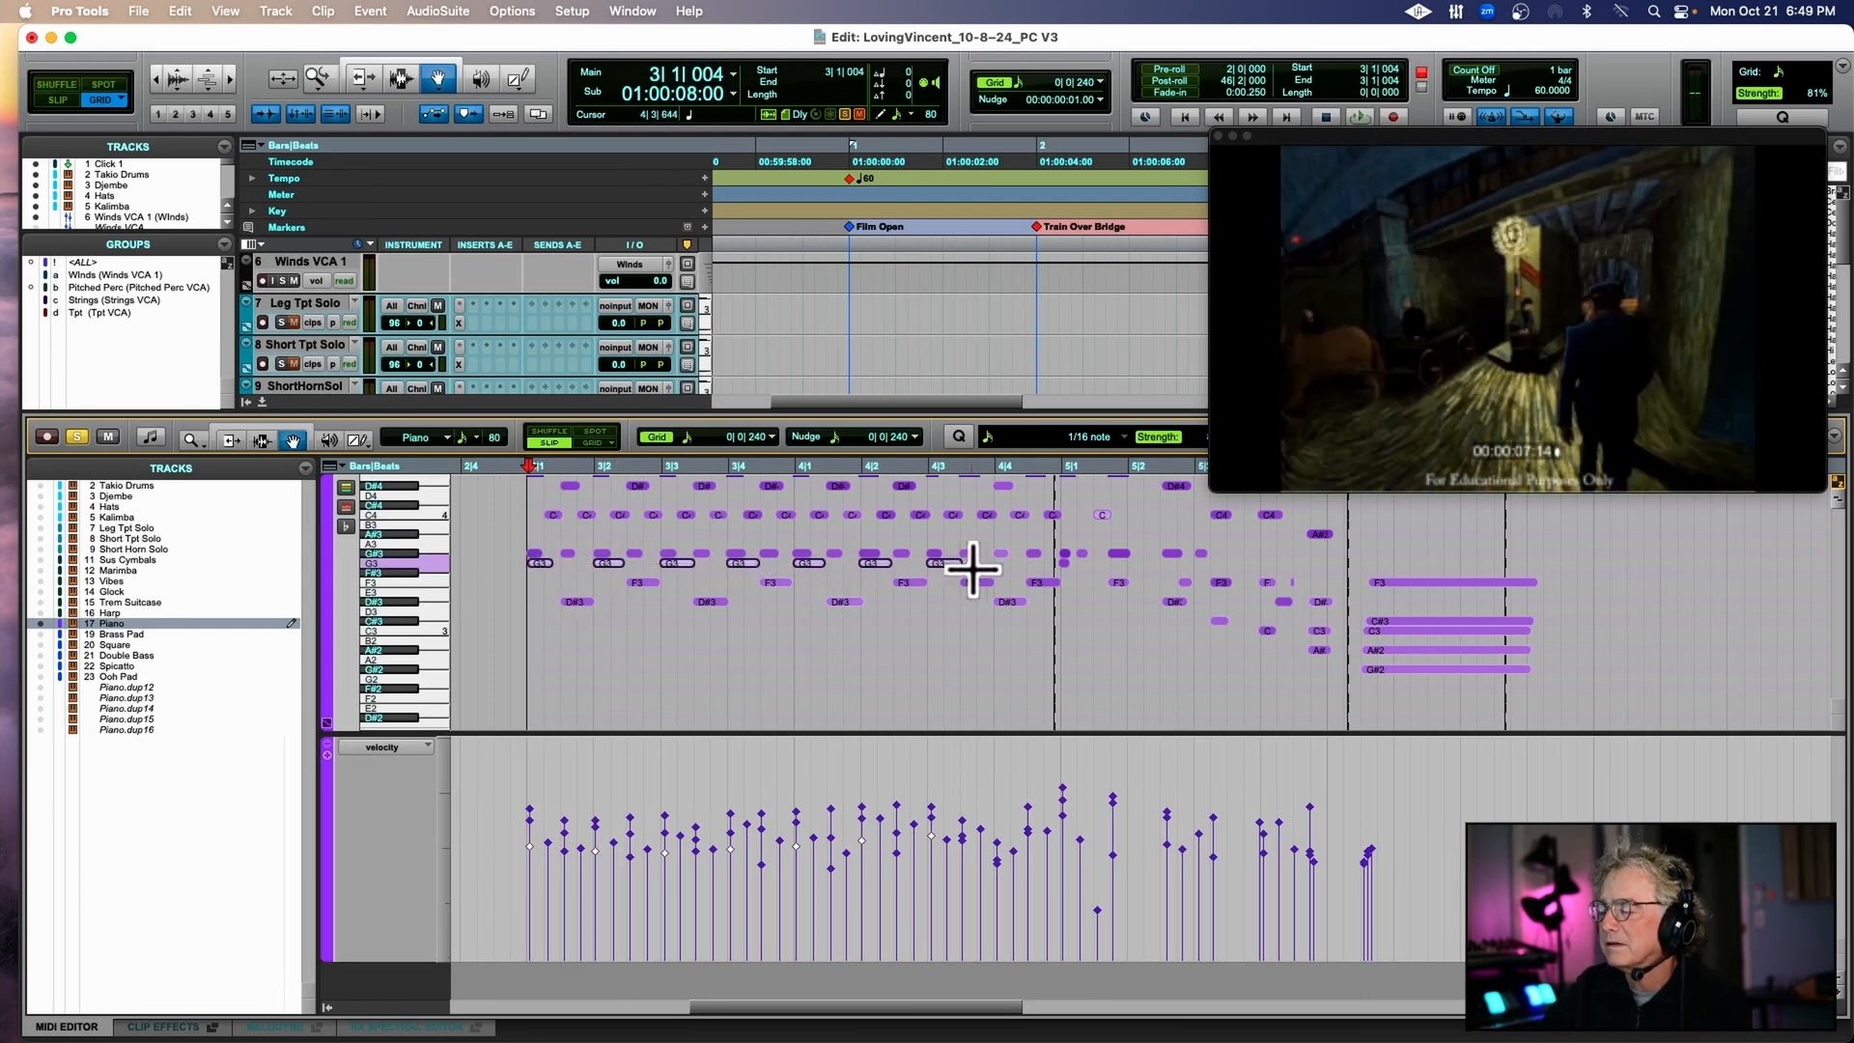
pyautogui.press('ctrl+shift+KP_Subtract')
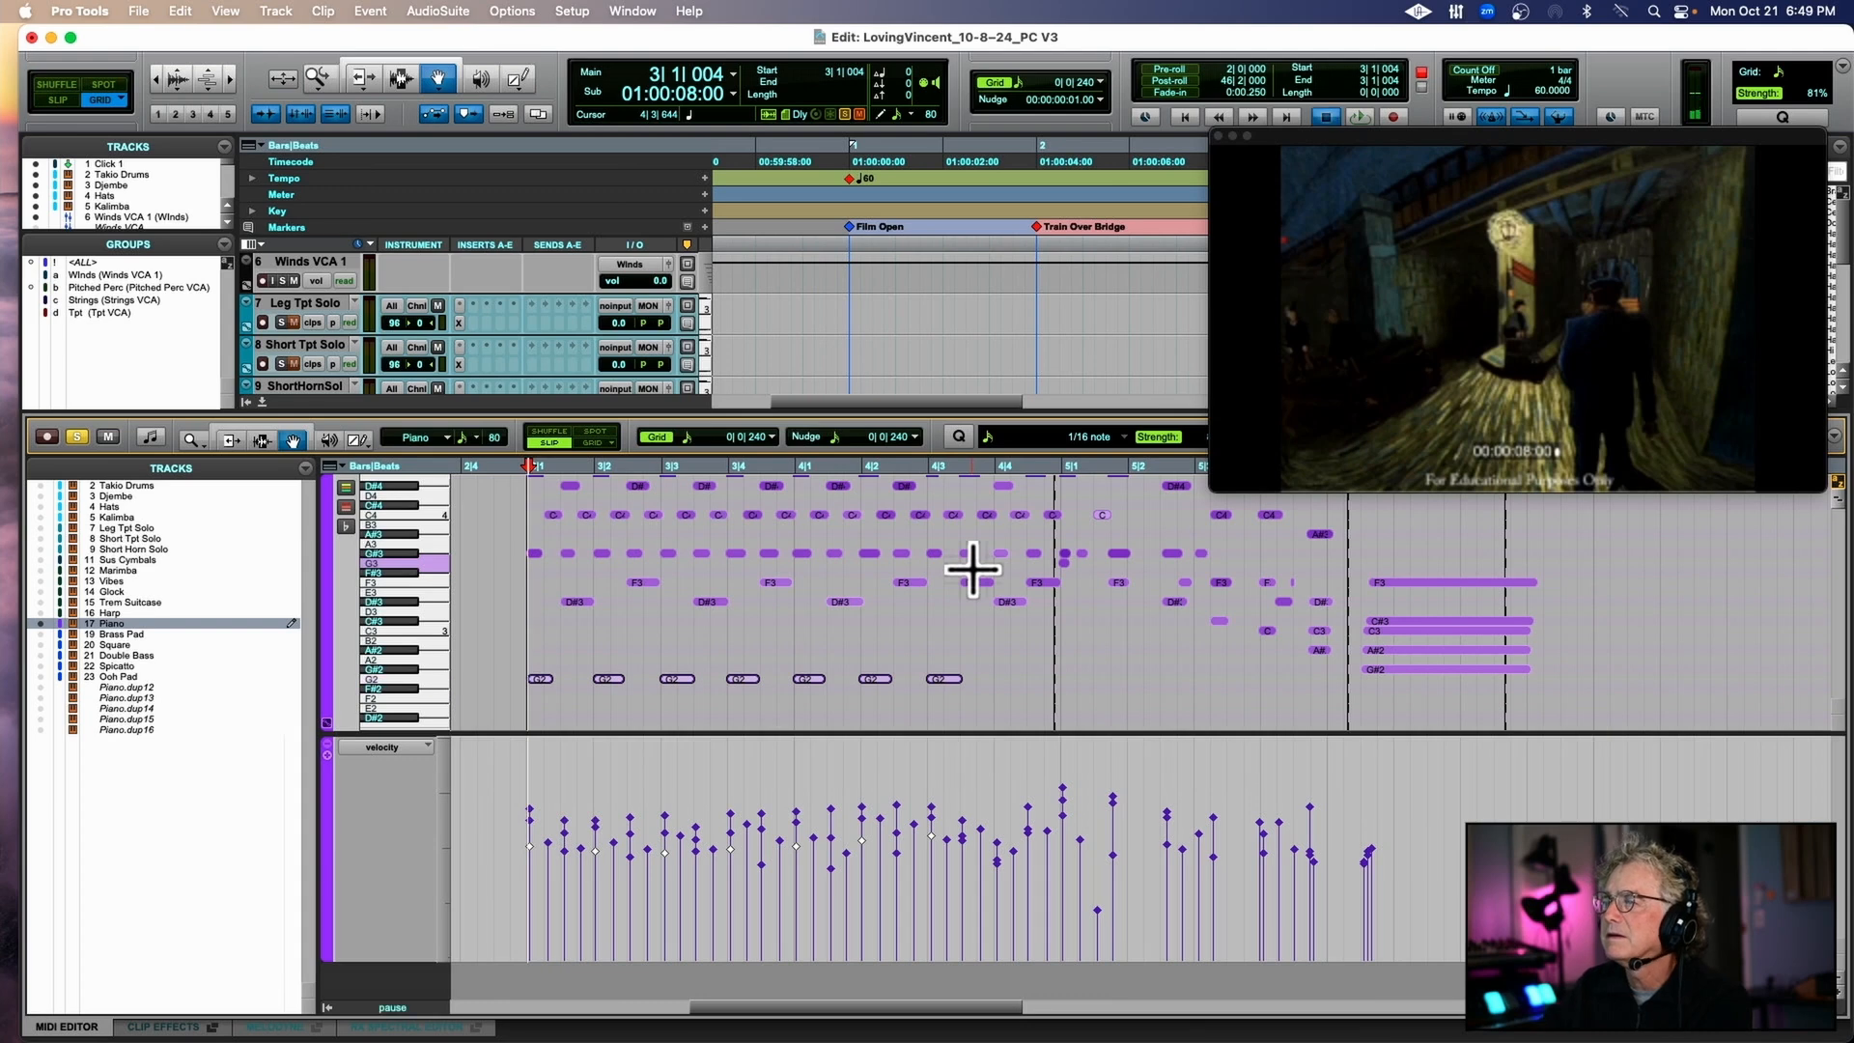
pyautogui.press('space')
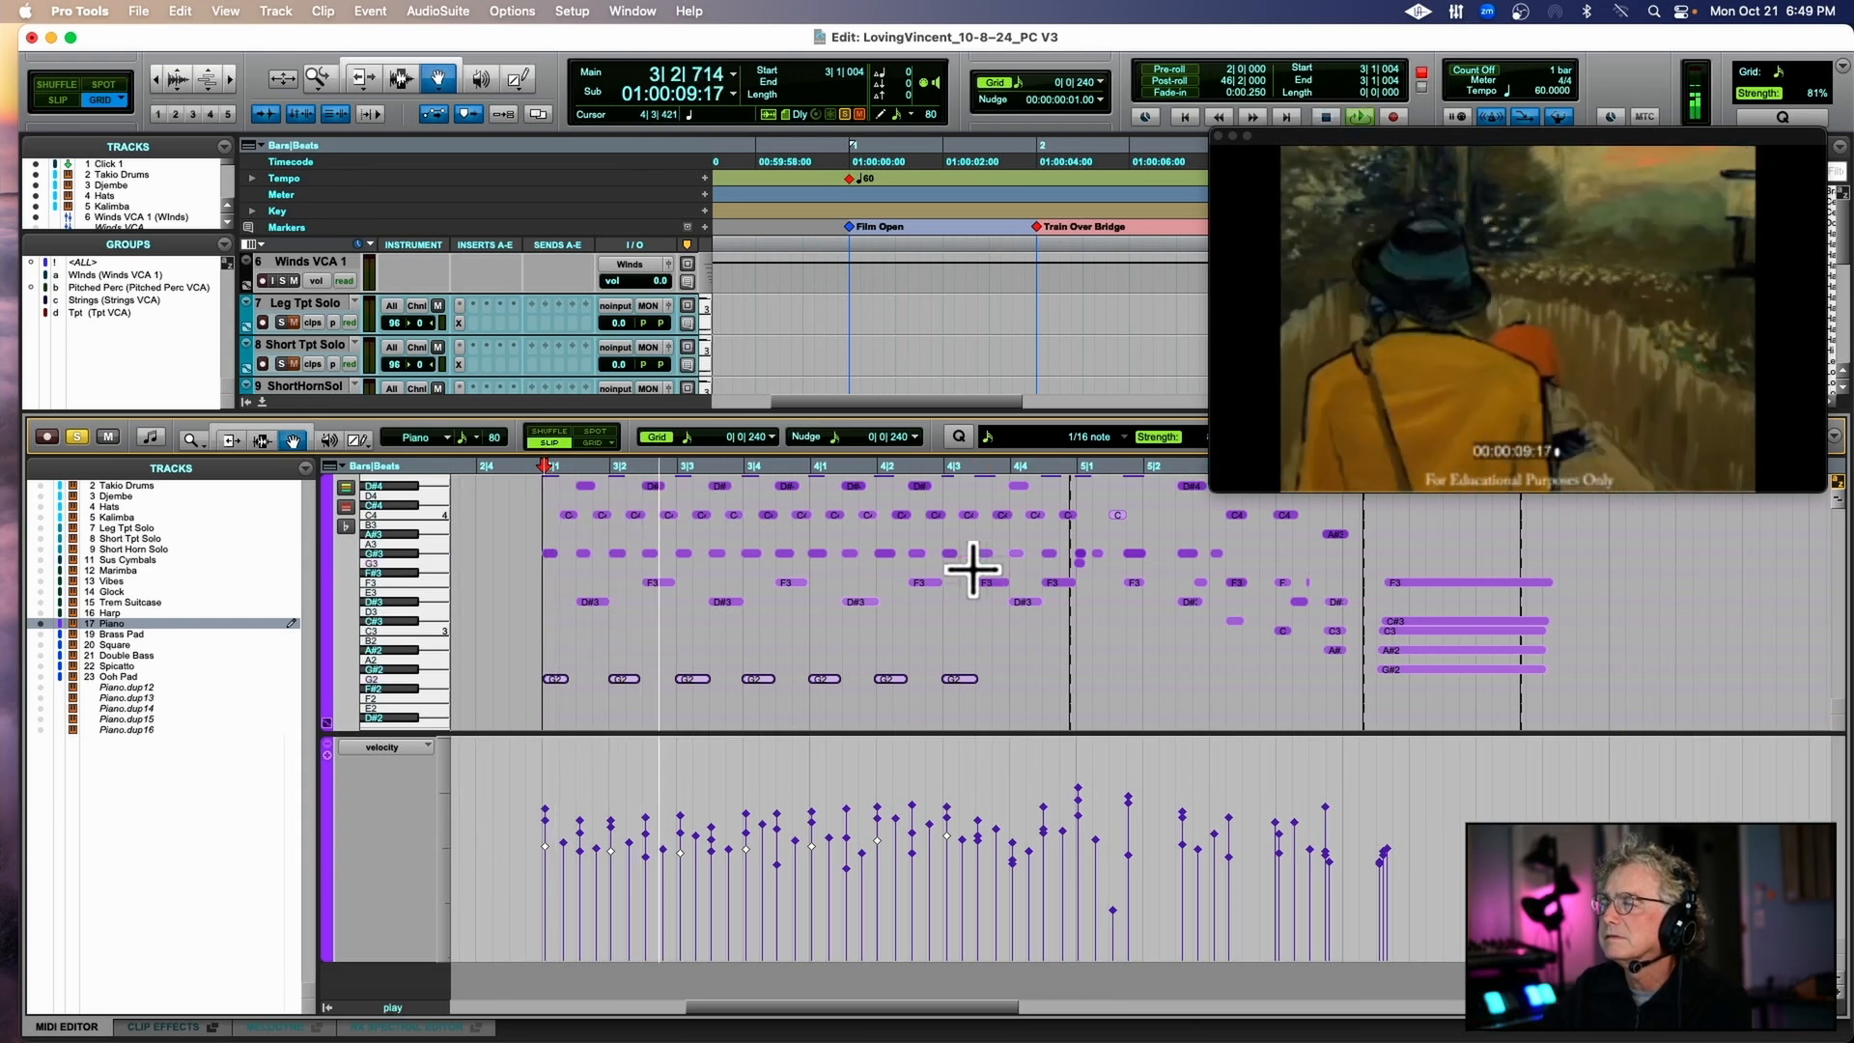
pyautogui.press('space')
pyautogui.press('super+z')
pyautogui.scroll(5, 664, 623)
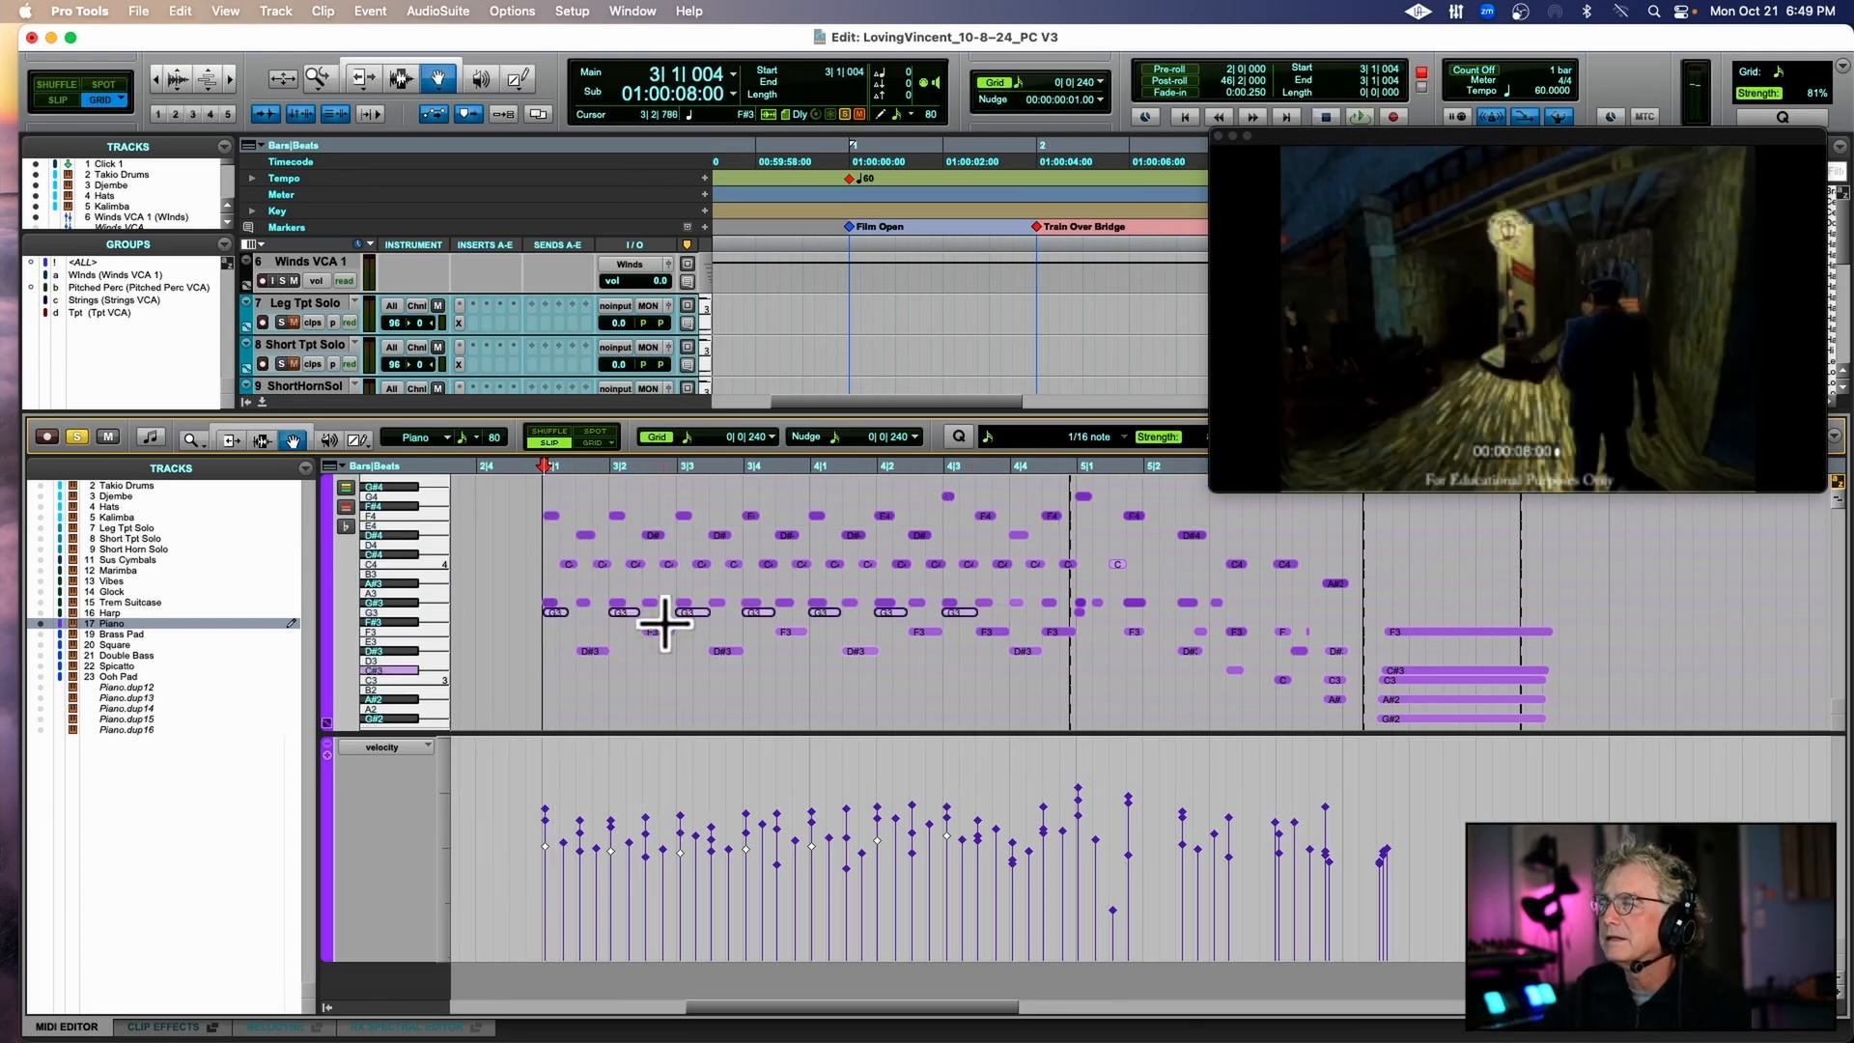
# Transpose the Piano's upper notes from C4 to G4 in bars 3 and 4 up an octave.
pyautogui.moveTo(522, 507); pyautogui.dragTo(856, 524)
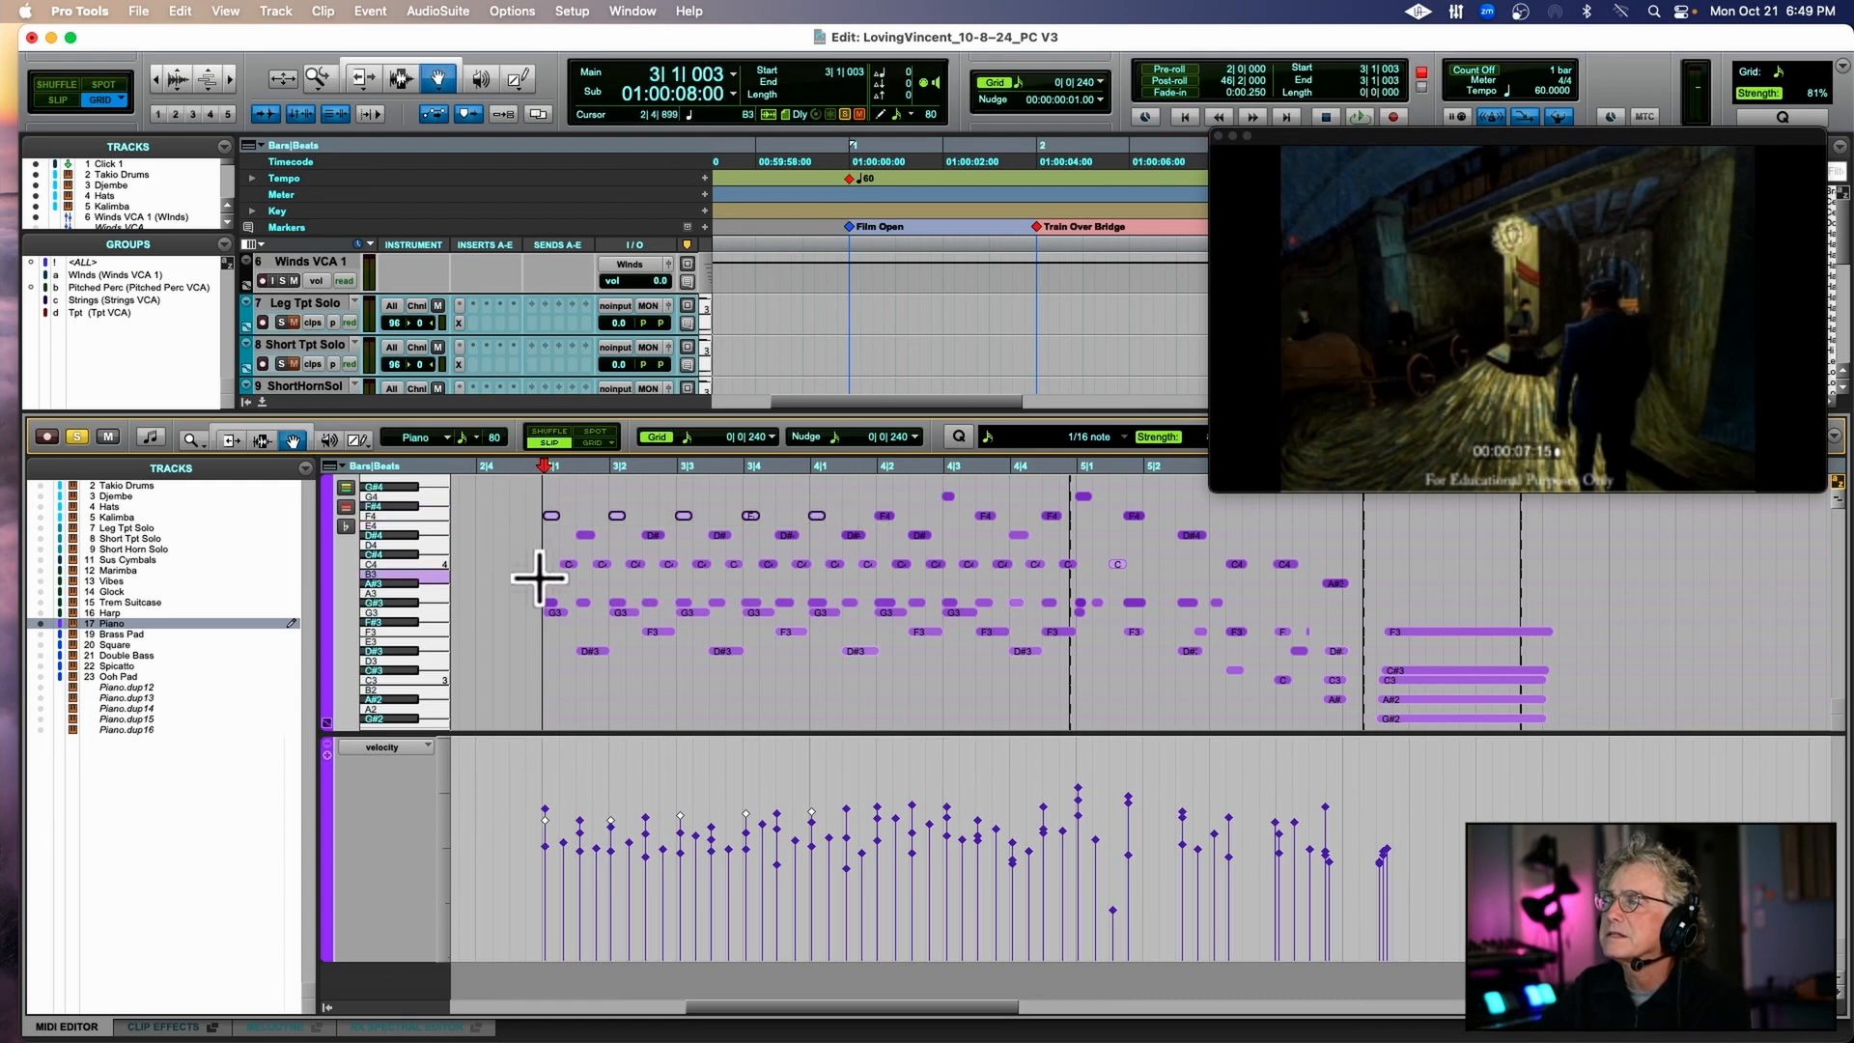
pyautogui.moveTo(518, 506); pyautogui.dragTo(1069, 580)
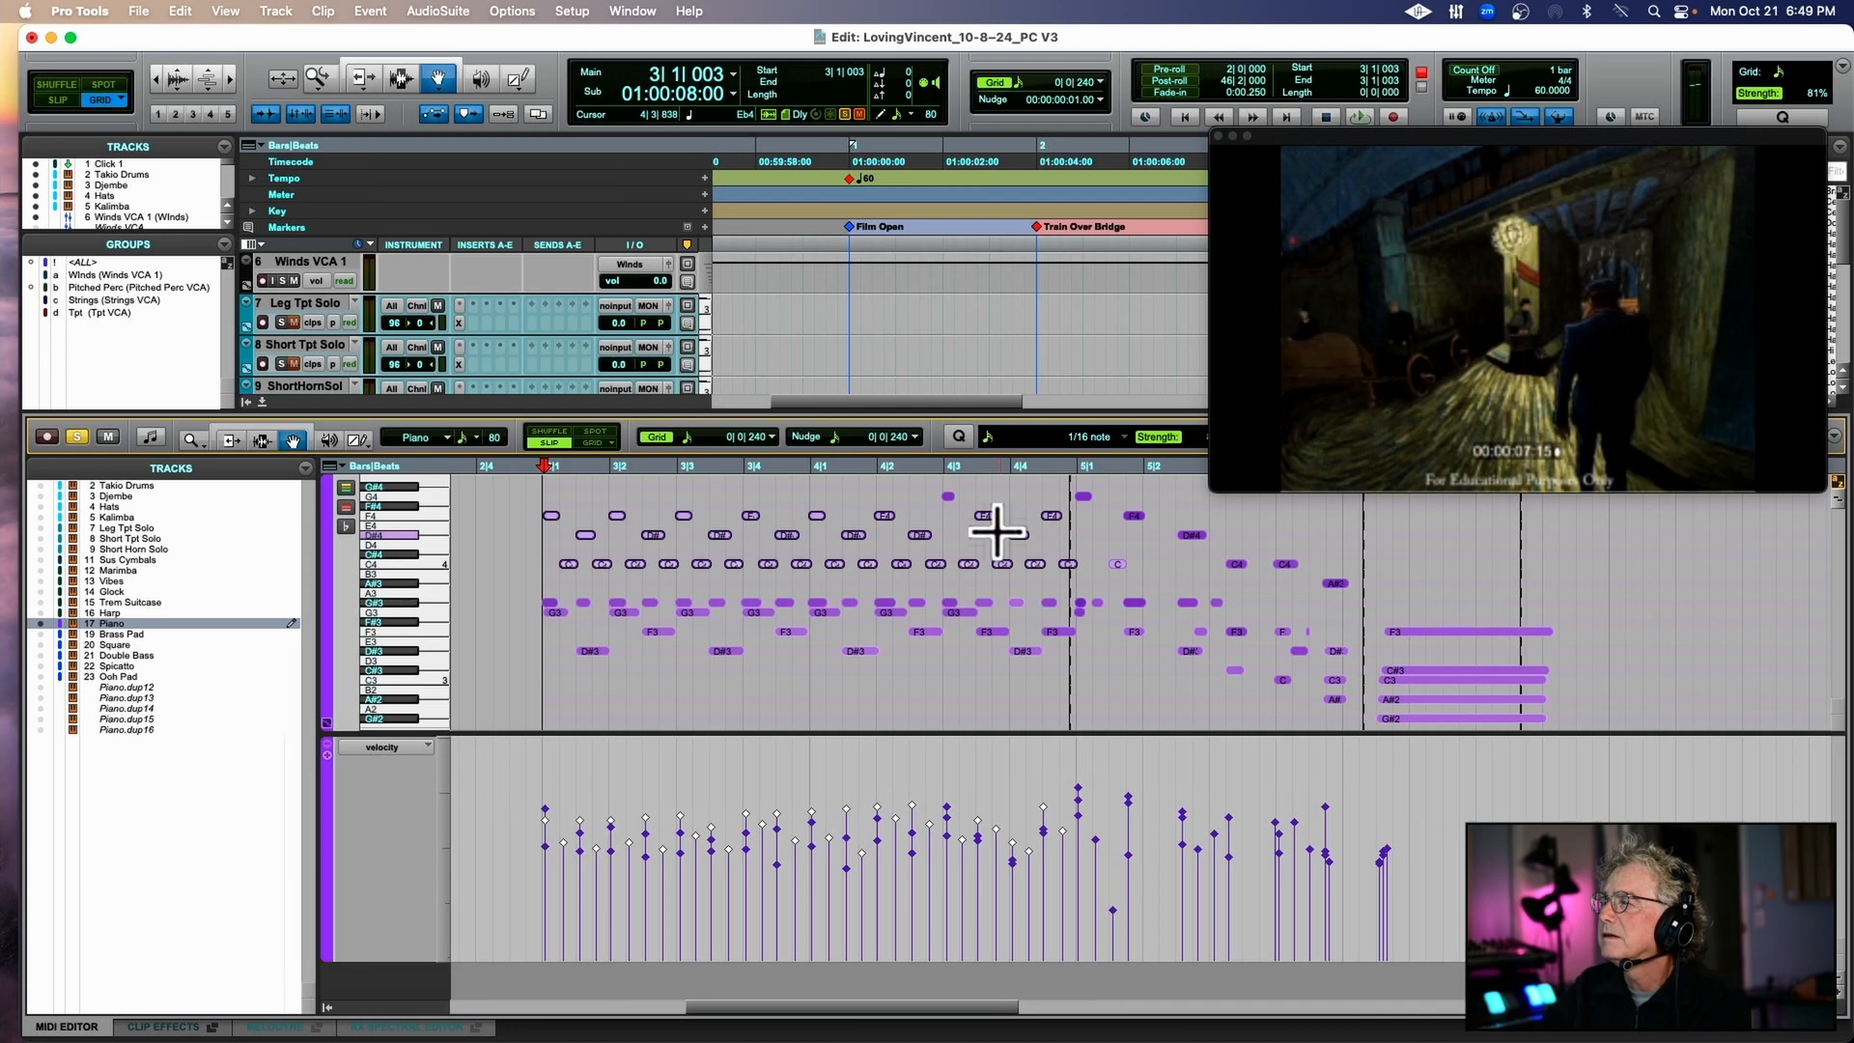
pyautogui.keyDown('shift'); pyautogui.click(951, 498); pyautogui.keyUp('shift')
pyautogui.press('Delete')
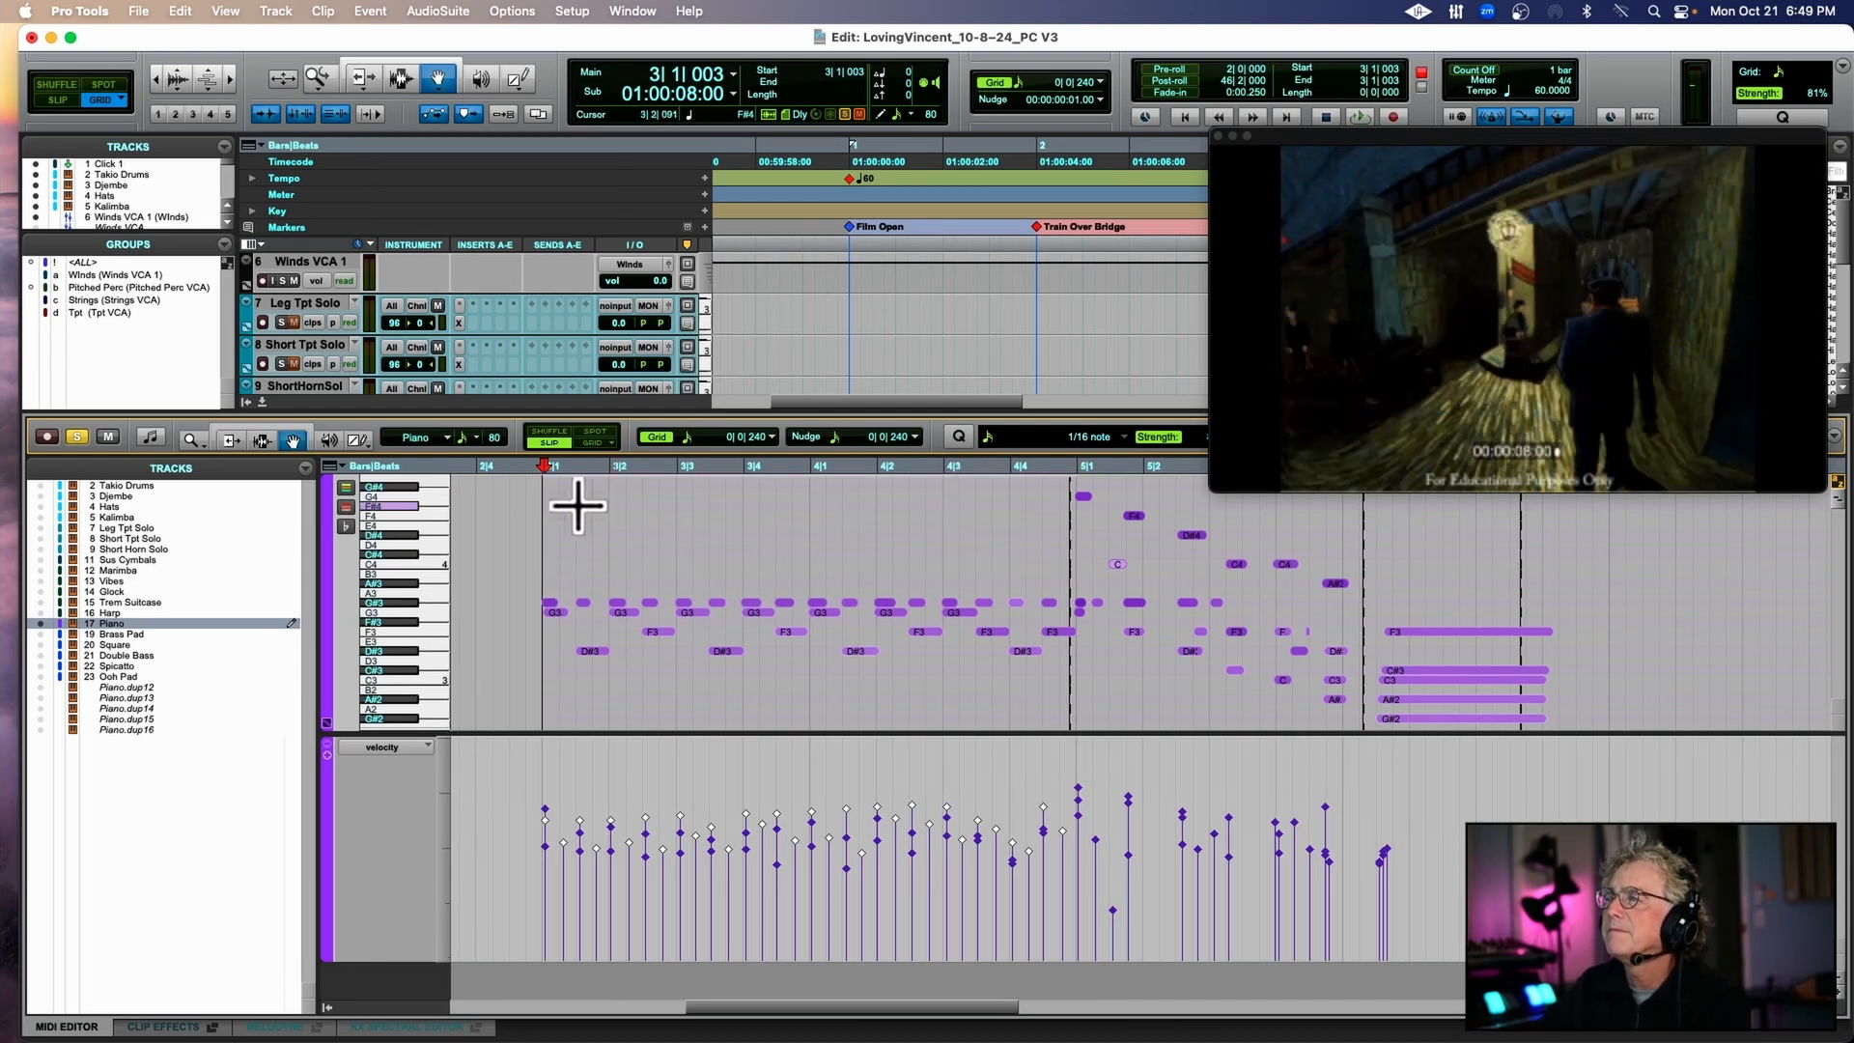
# Play the Piano with the Harp from 2|4|593 and again from 2|4|231, and close the MIDI editor.
pyautogui.click(518, 476)
pyautogui.press('space')
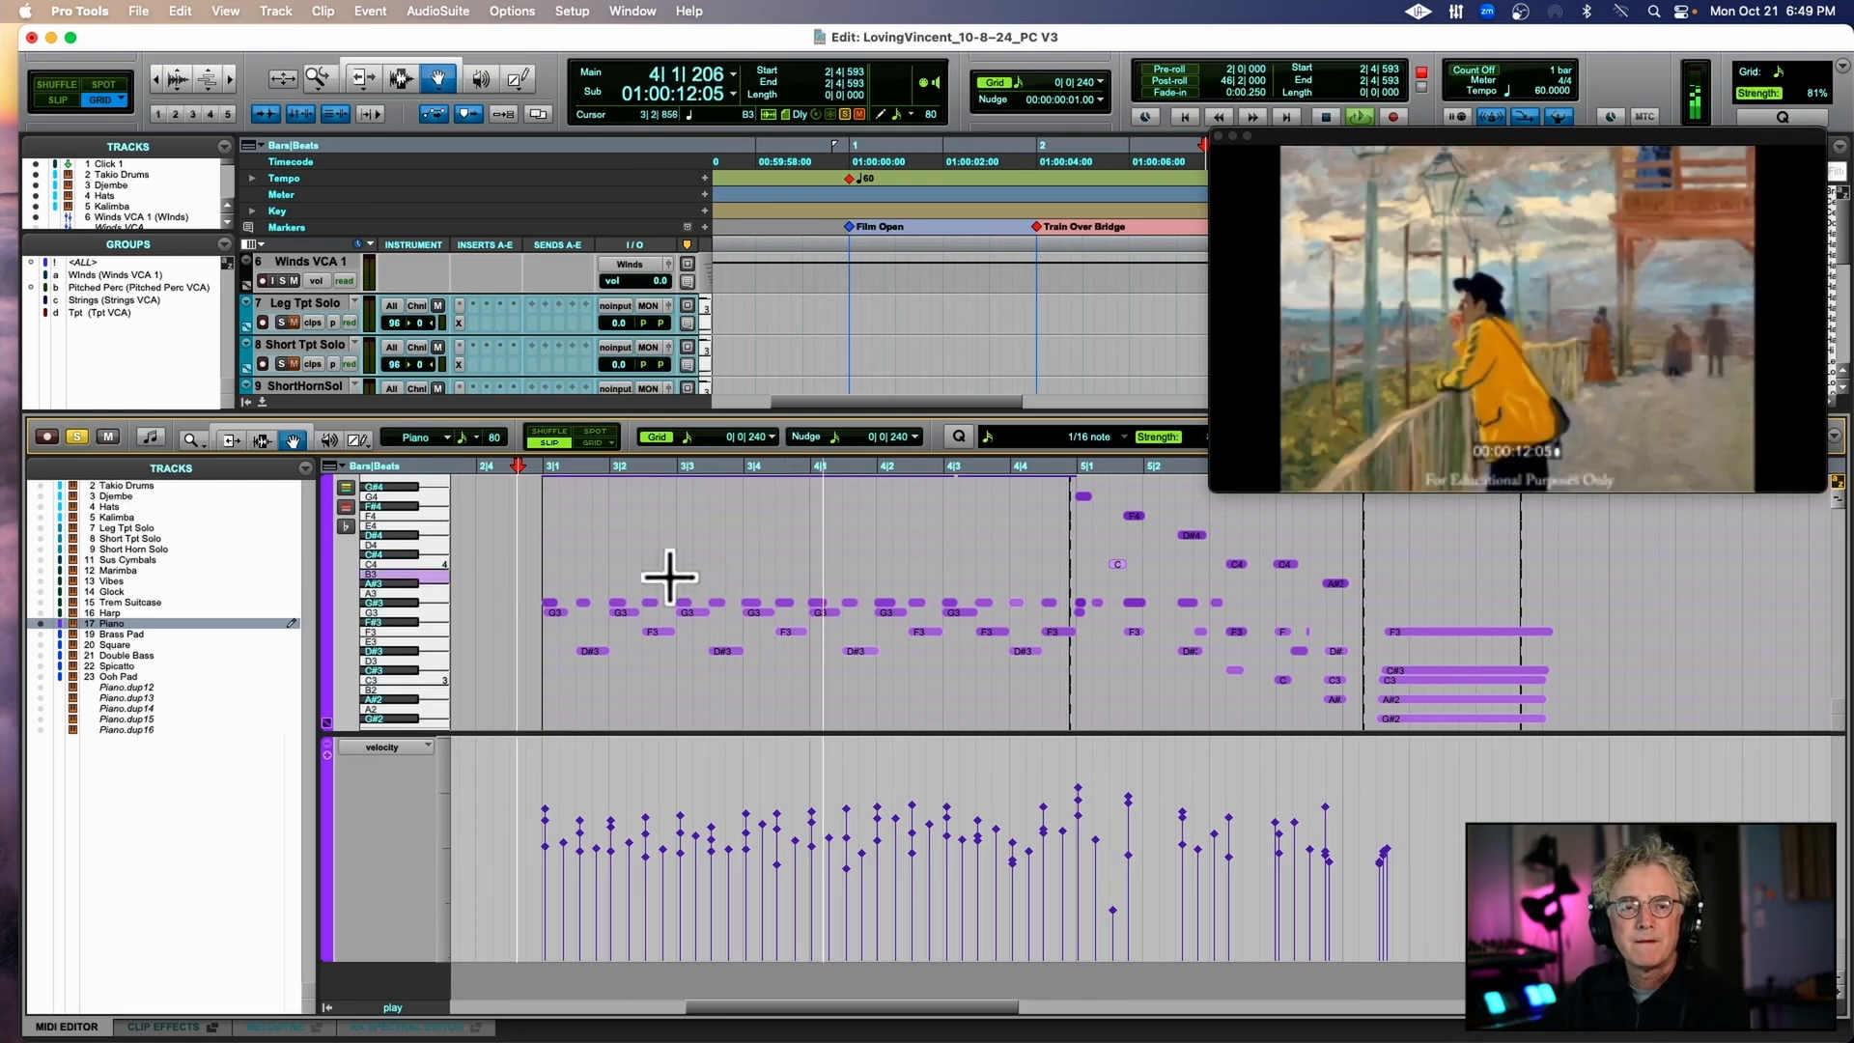
pyautogui.press('space')
pyautogui.scroll(2, 671, 576)
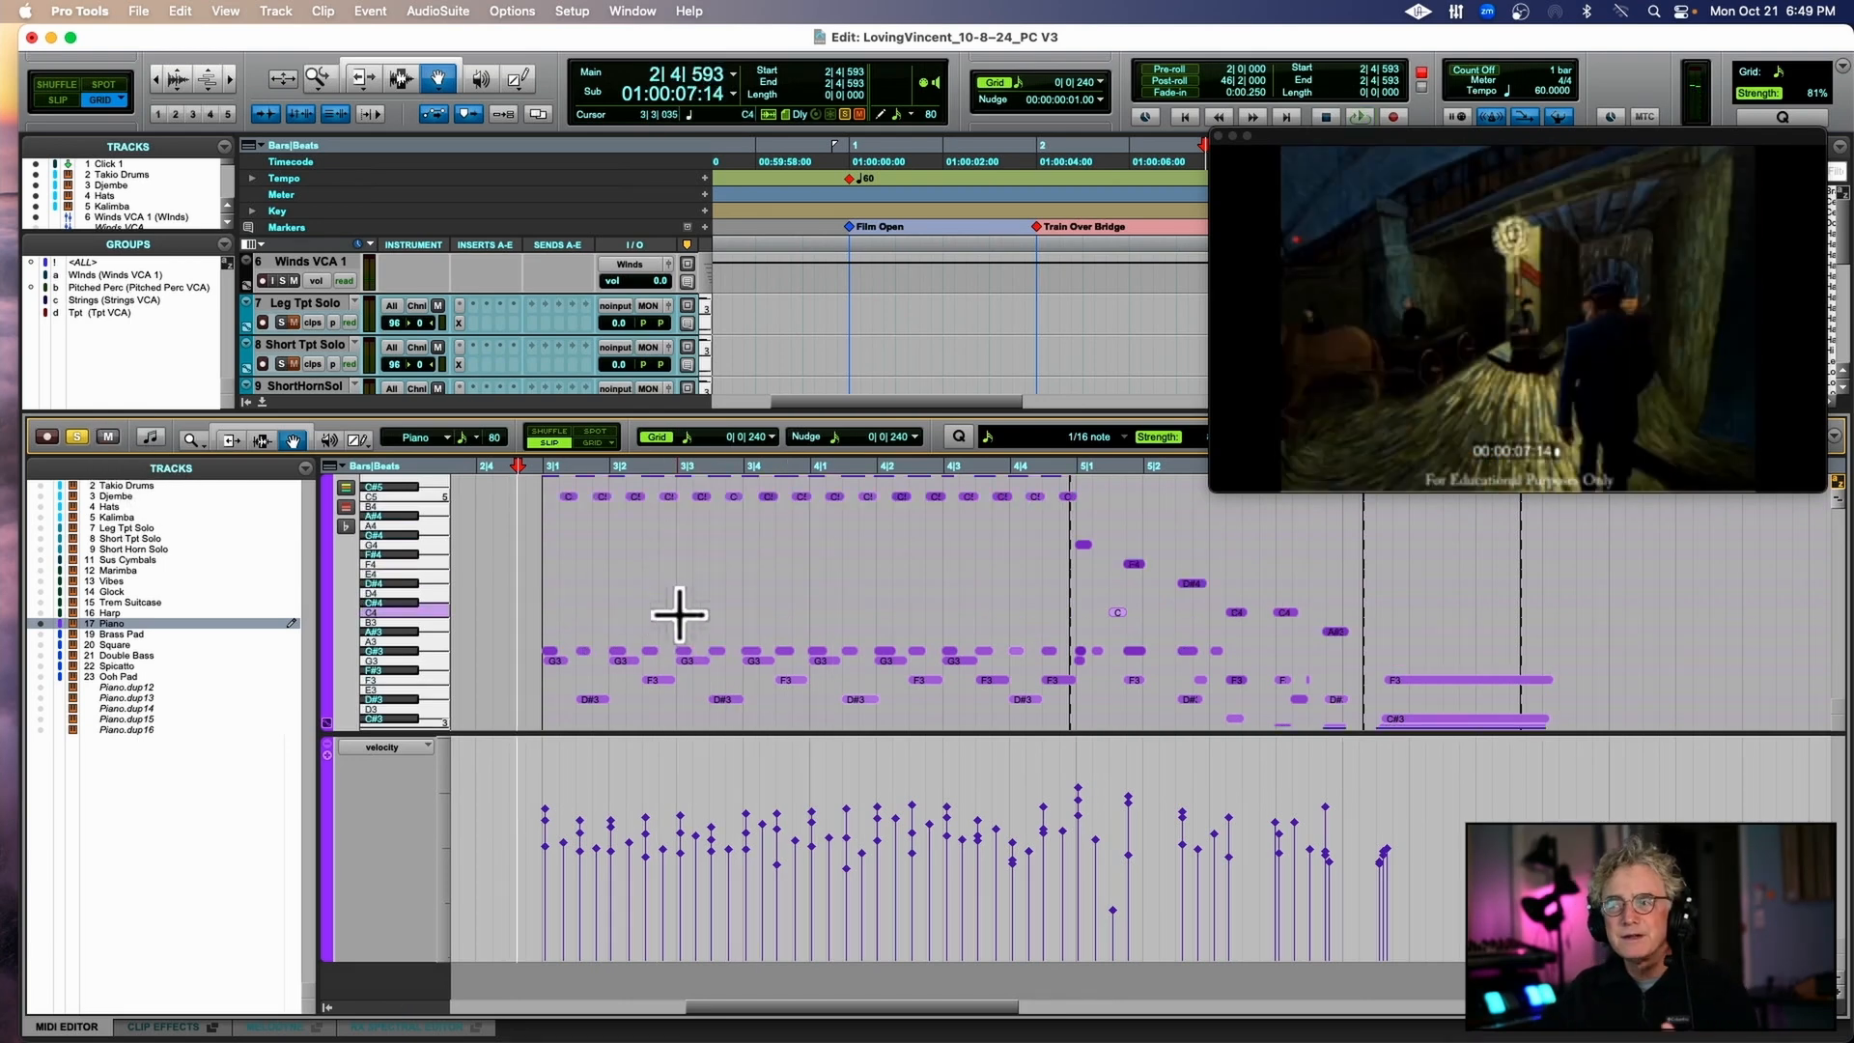
pyautogui.scroll(2, 679, 614)
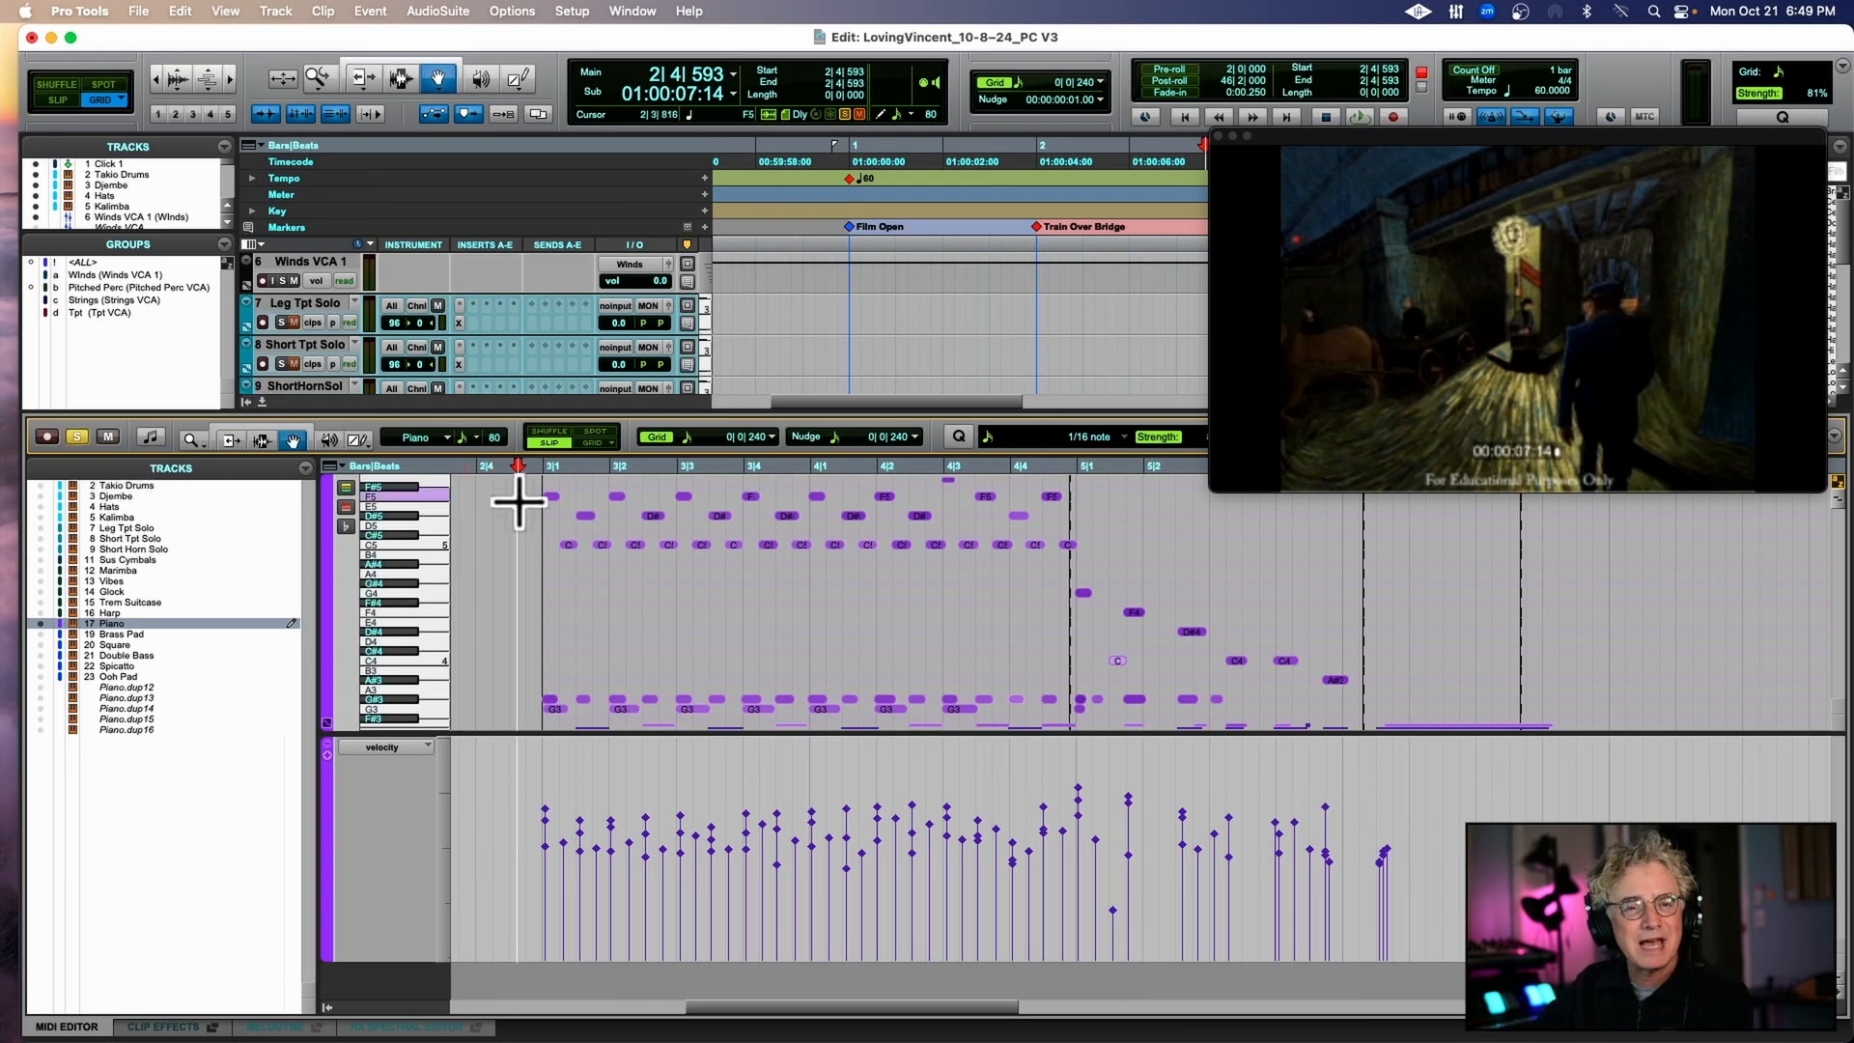
pyautogui.click(492, 473)
pyautogui.press('space')
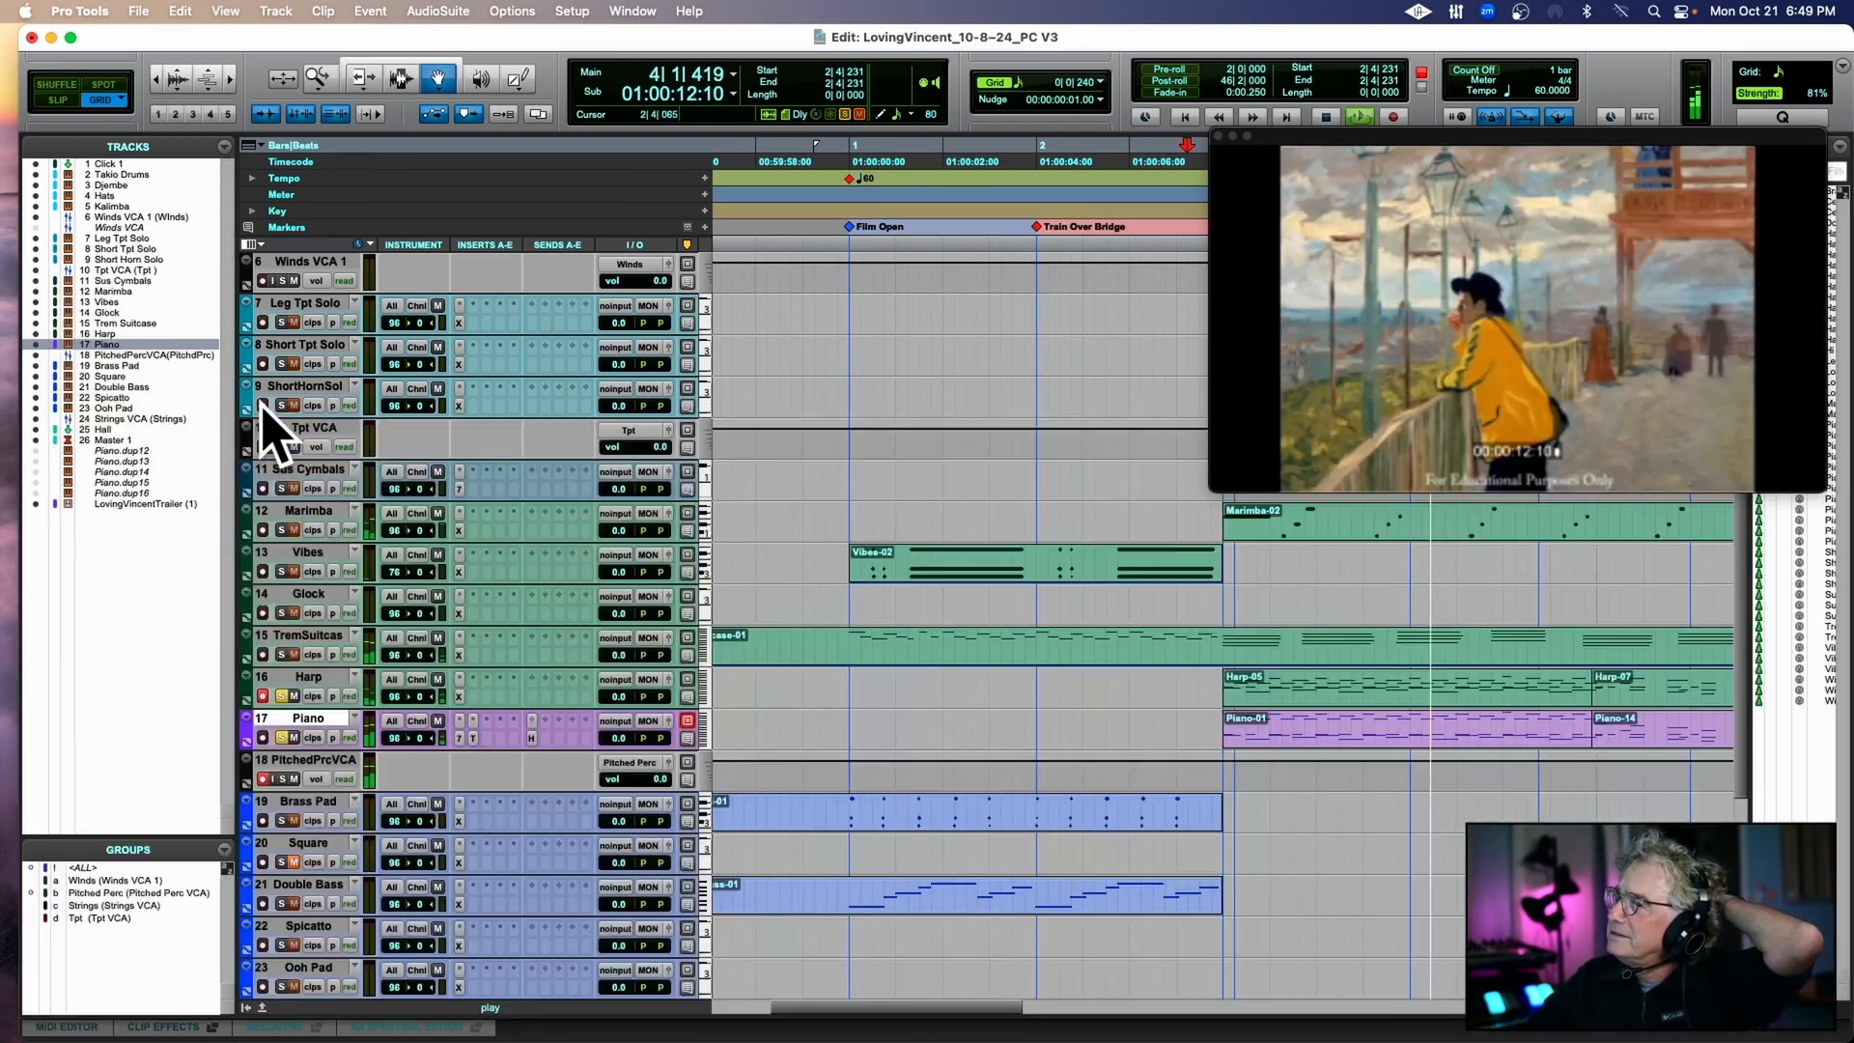
pyautogui.click(262, 403)
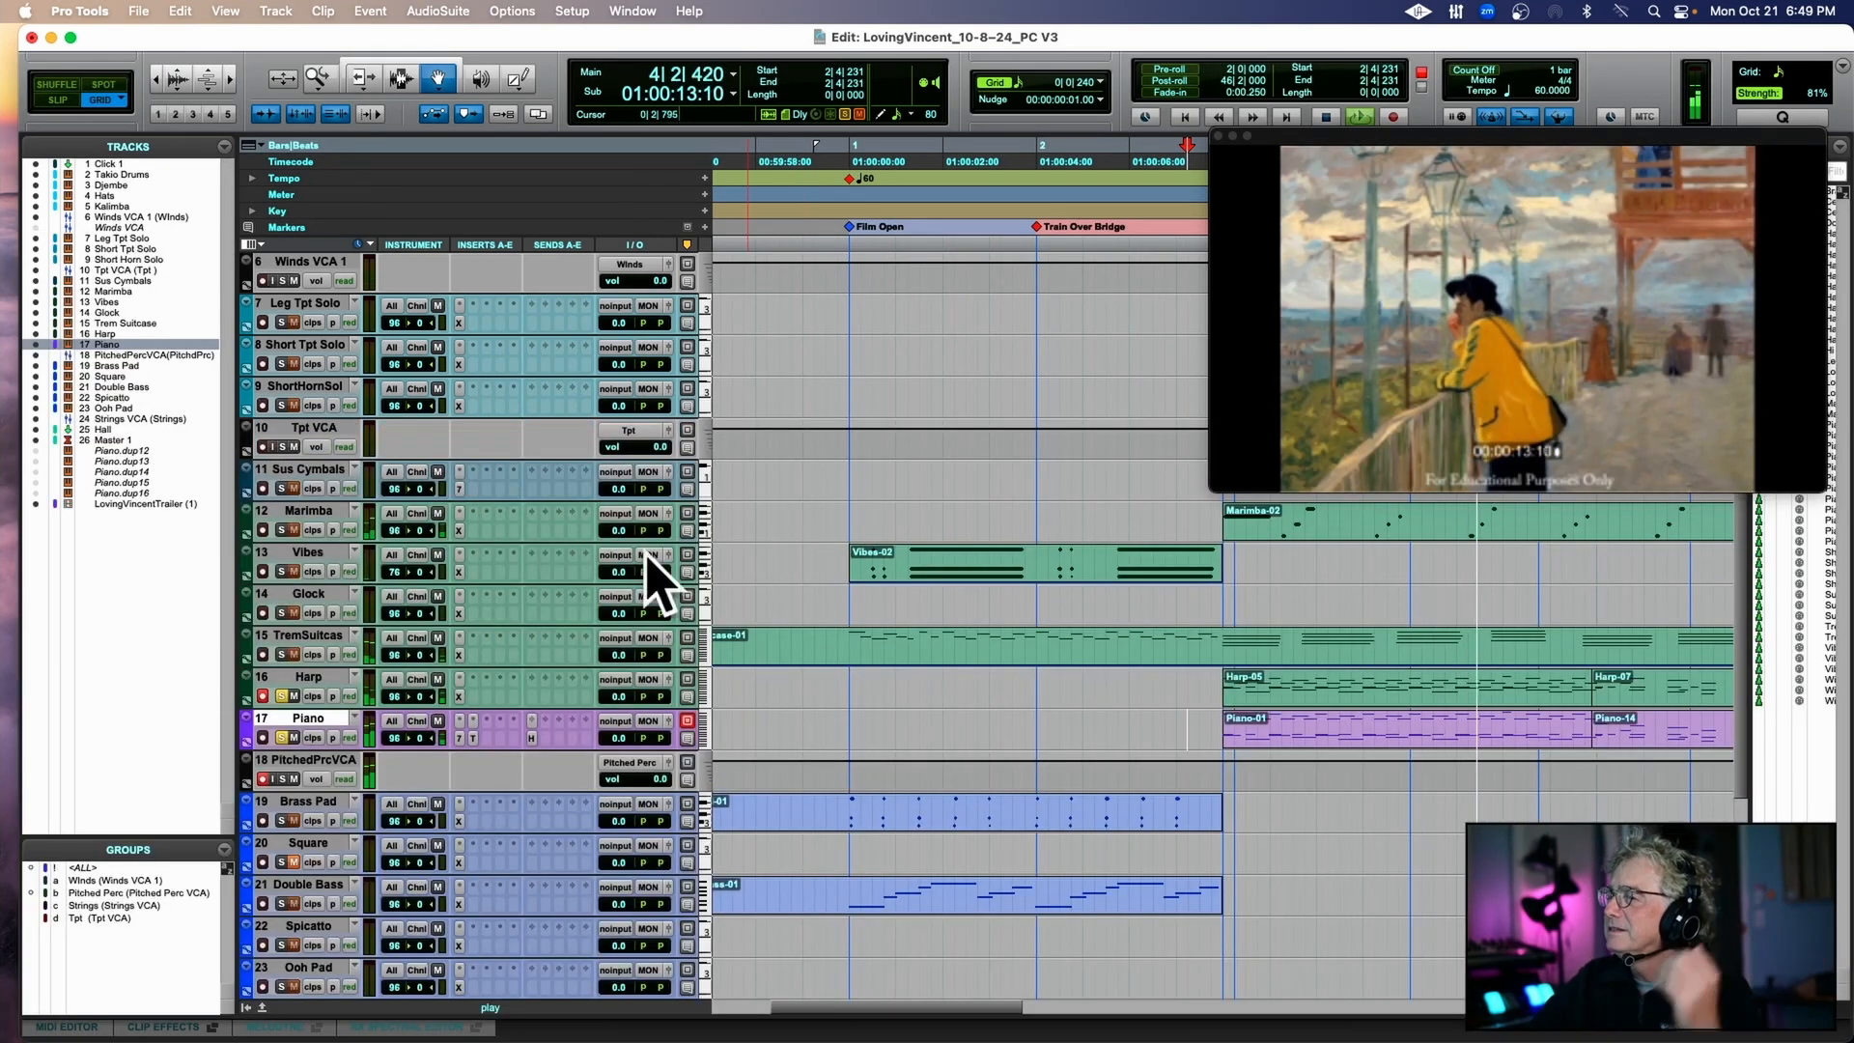
# Play the section from 2|4|231, setting the Piano's MIDI volume to 94 and its Hall send level to -0.6 dB.
pyautogui.press('space')
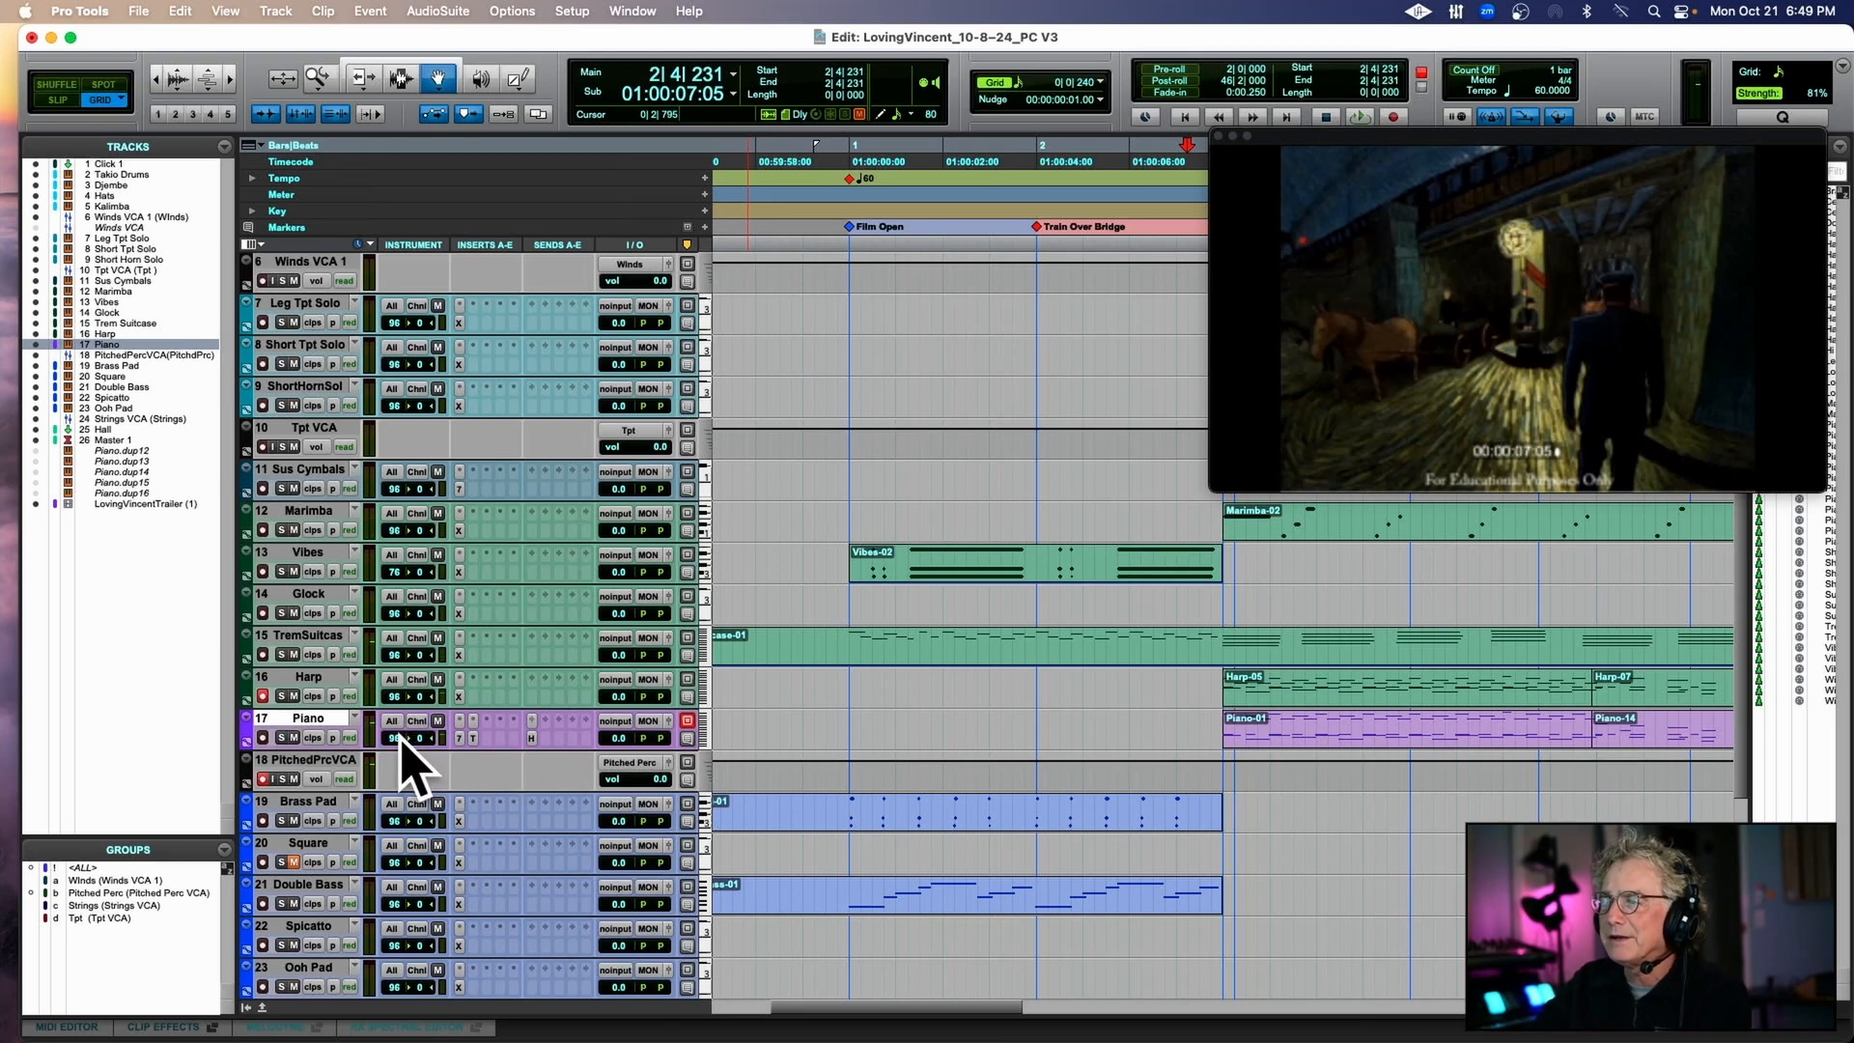
pyautogui.press('space')
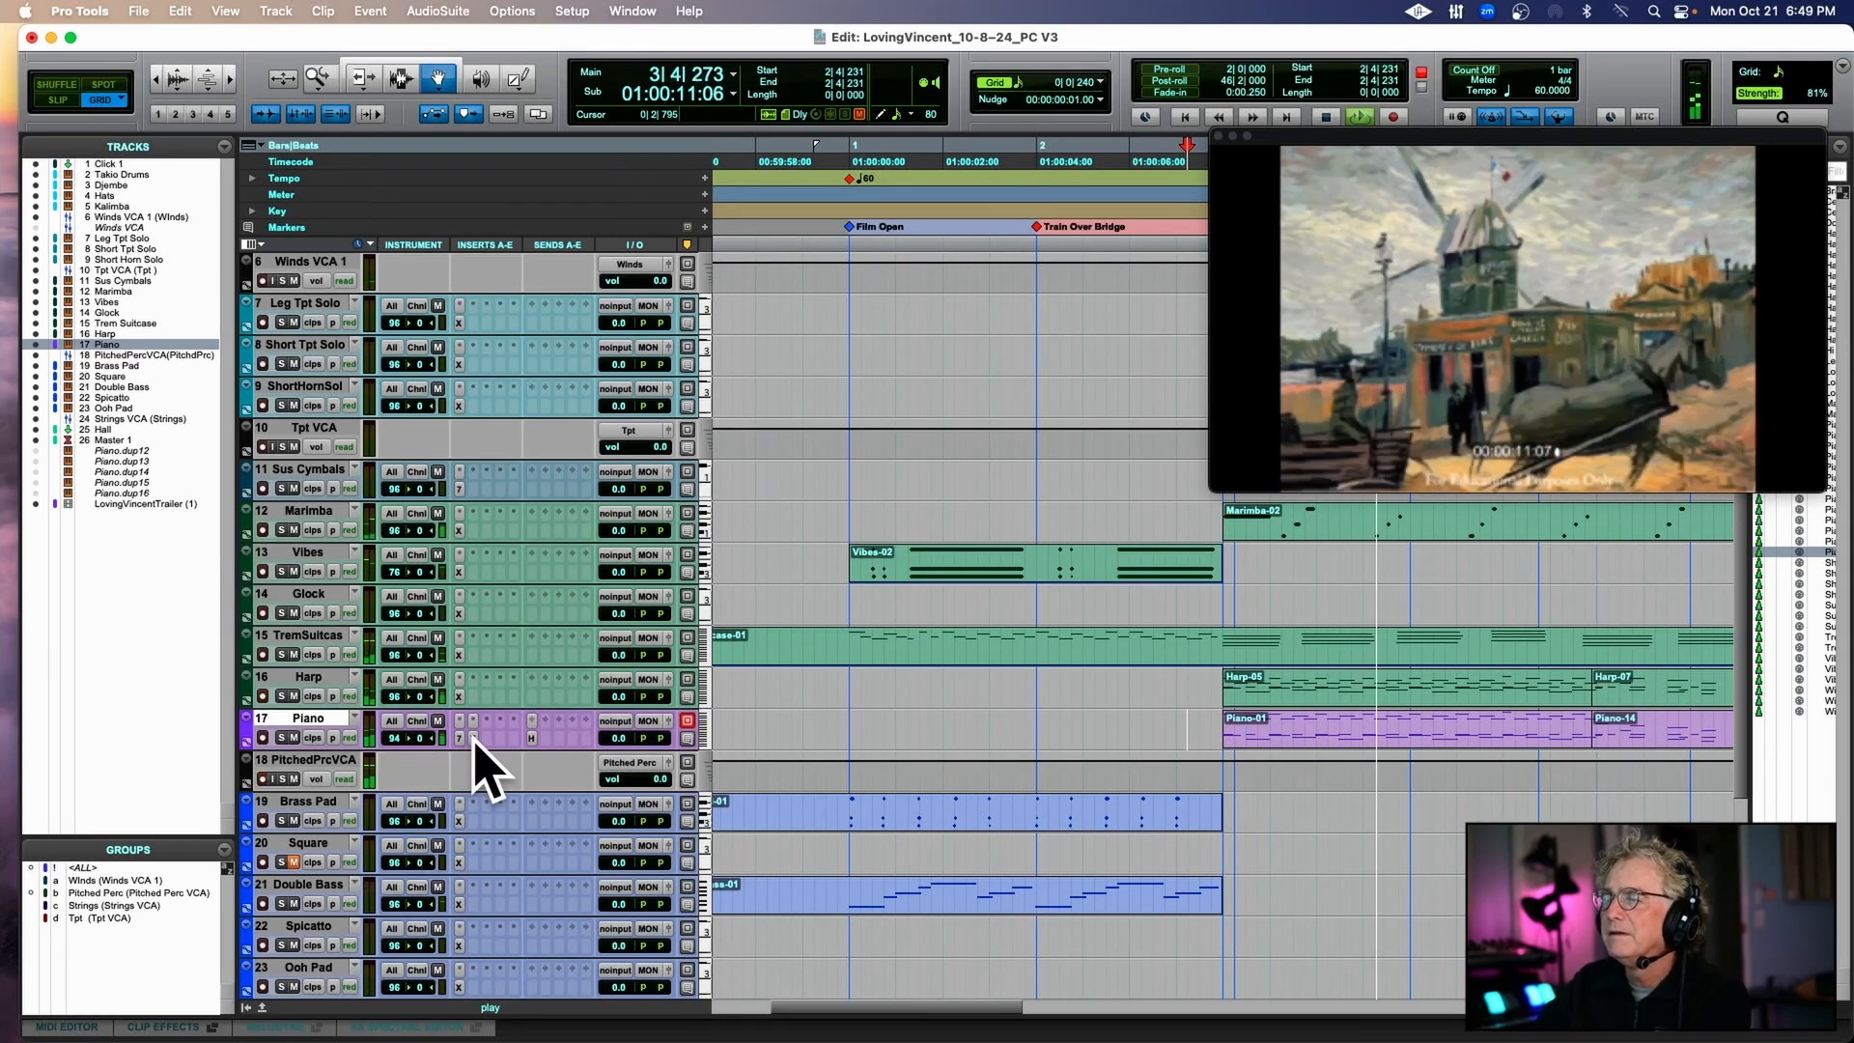
pyautogui.click(531, 738)
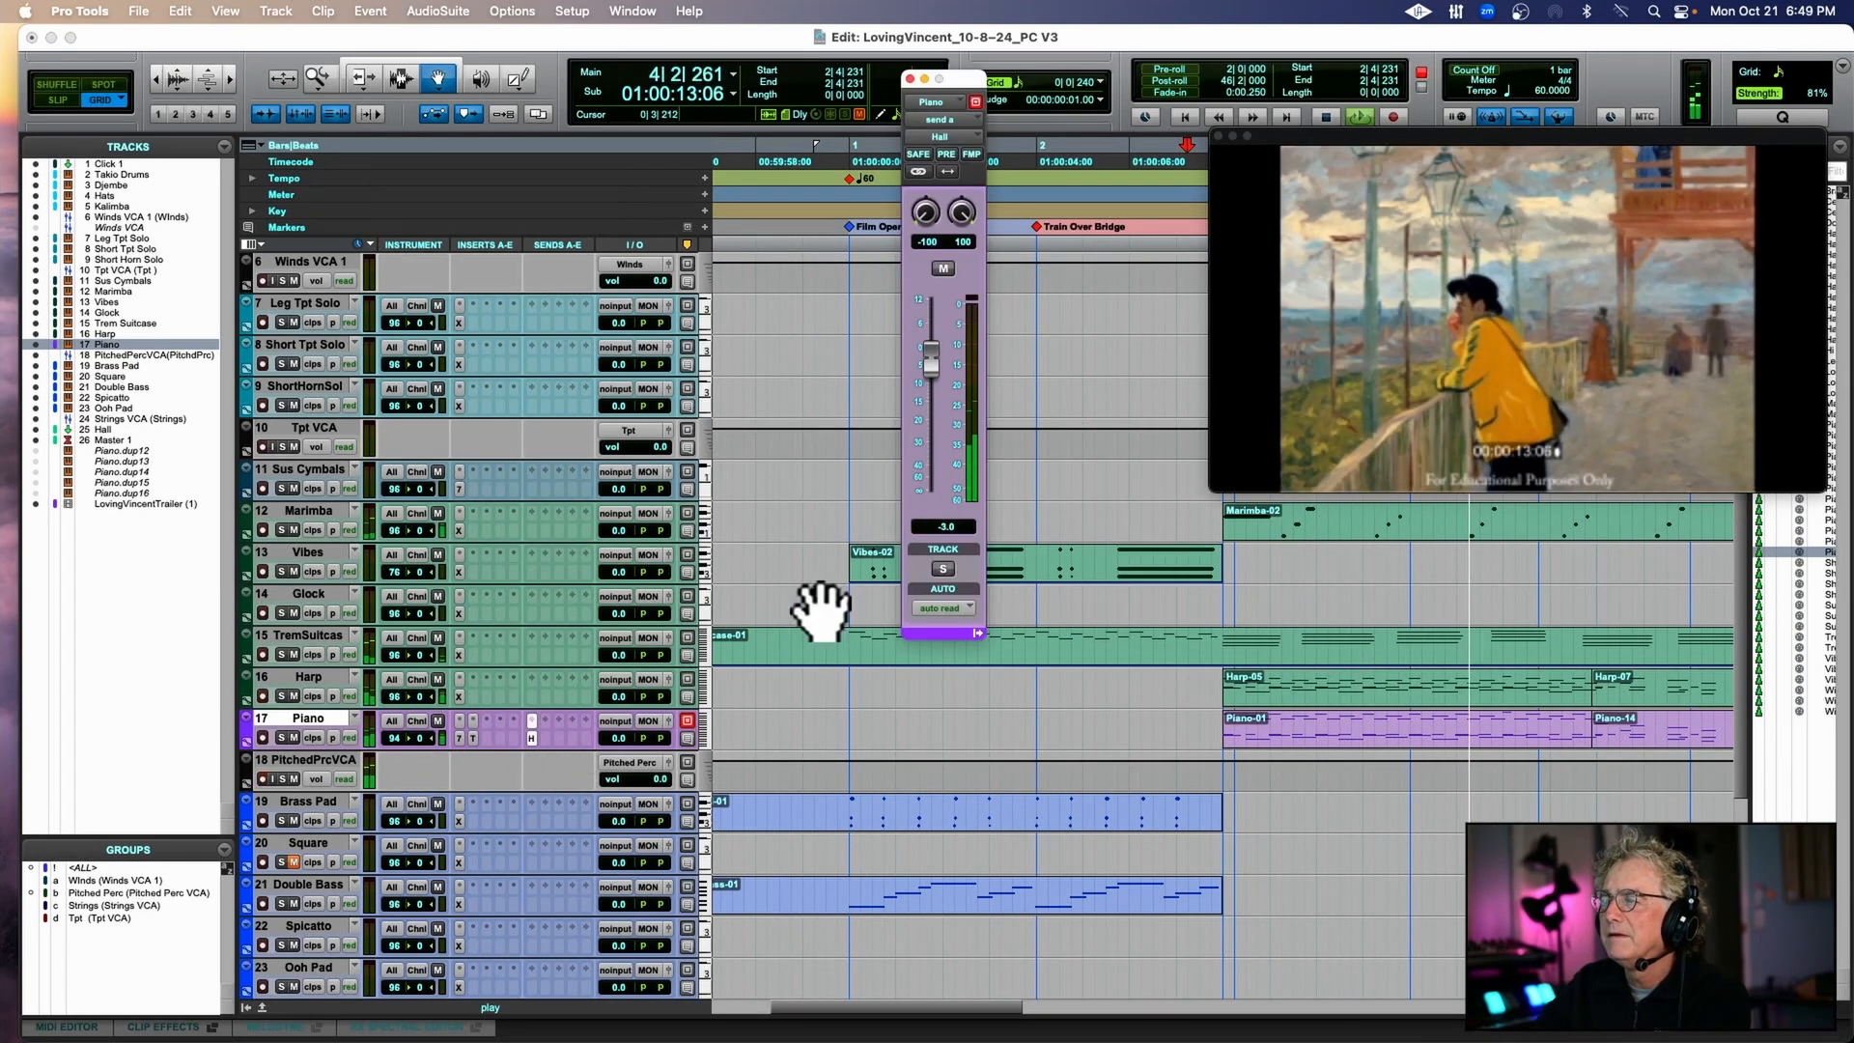
pyautogui.moveTo(933, 359); pyautogui.dragTo(931, 346)
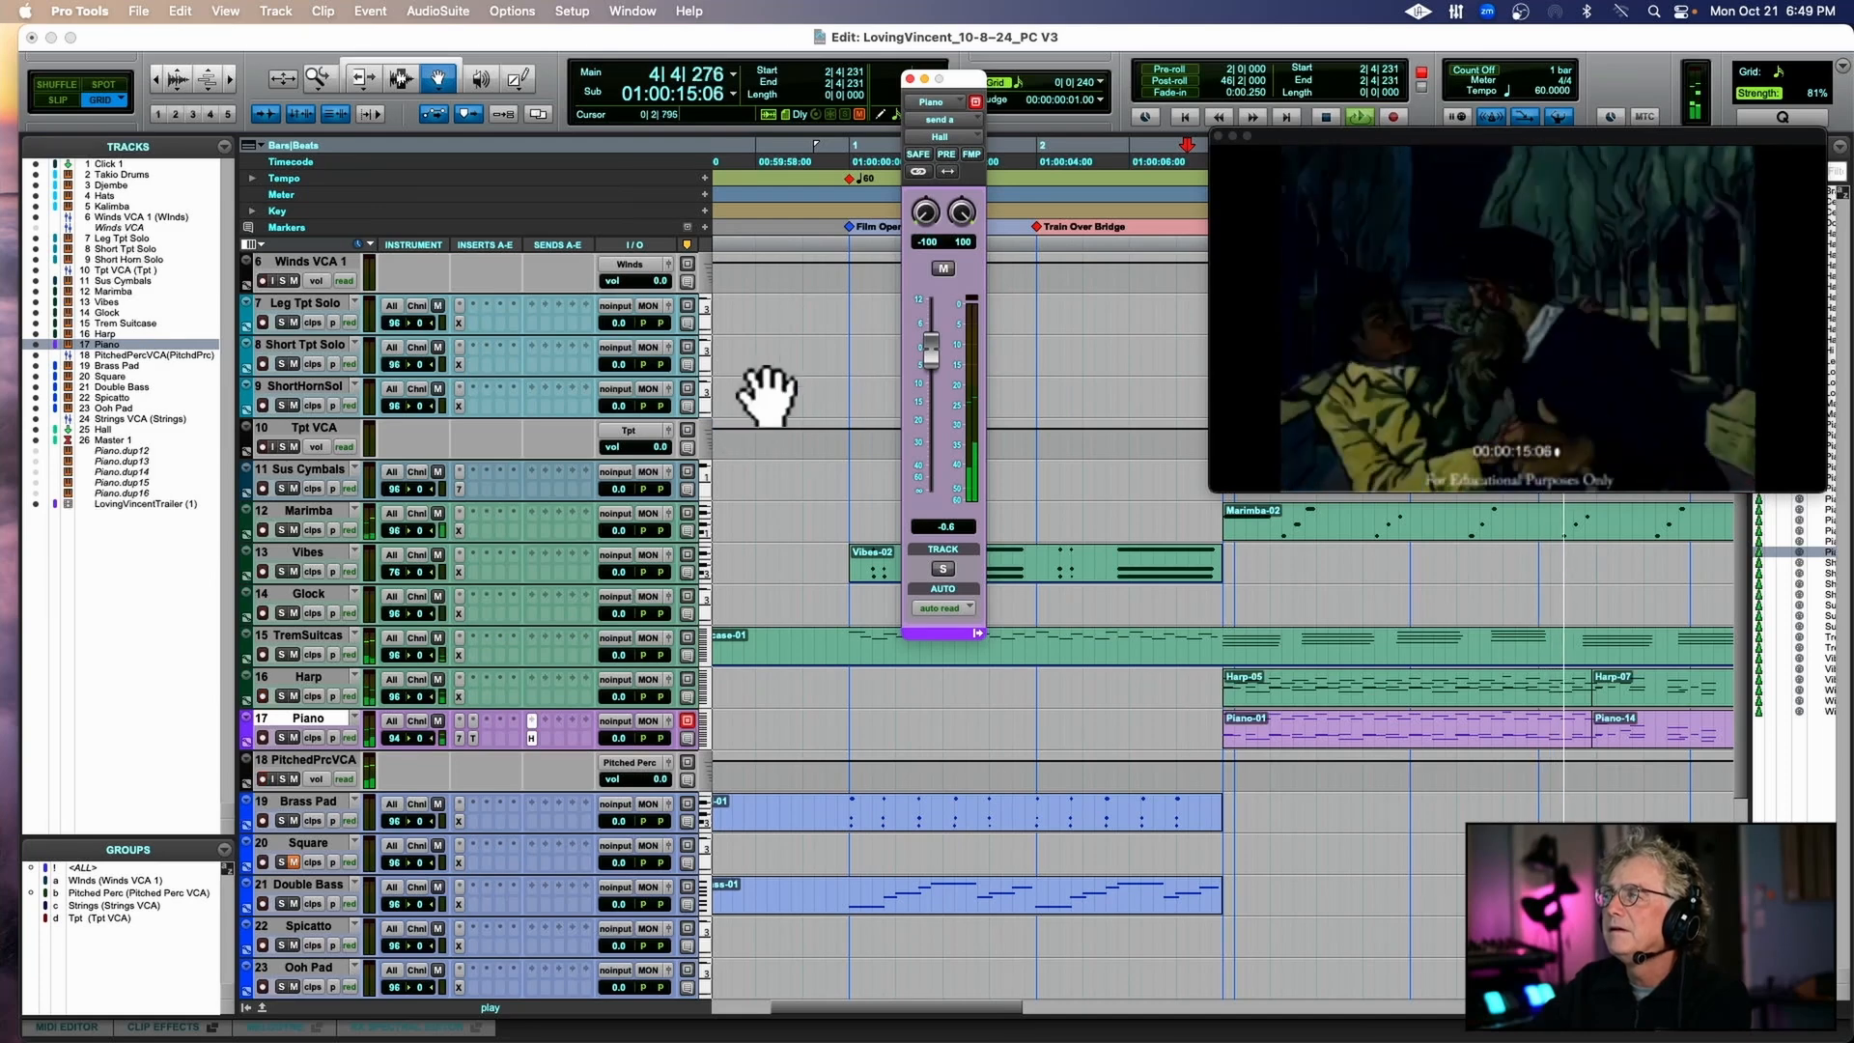
pyautogui.click(910, 79)
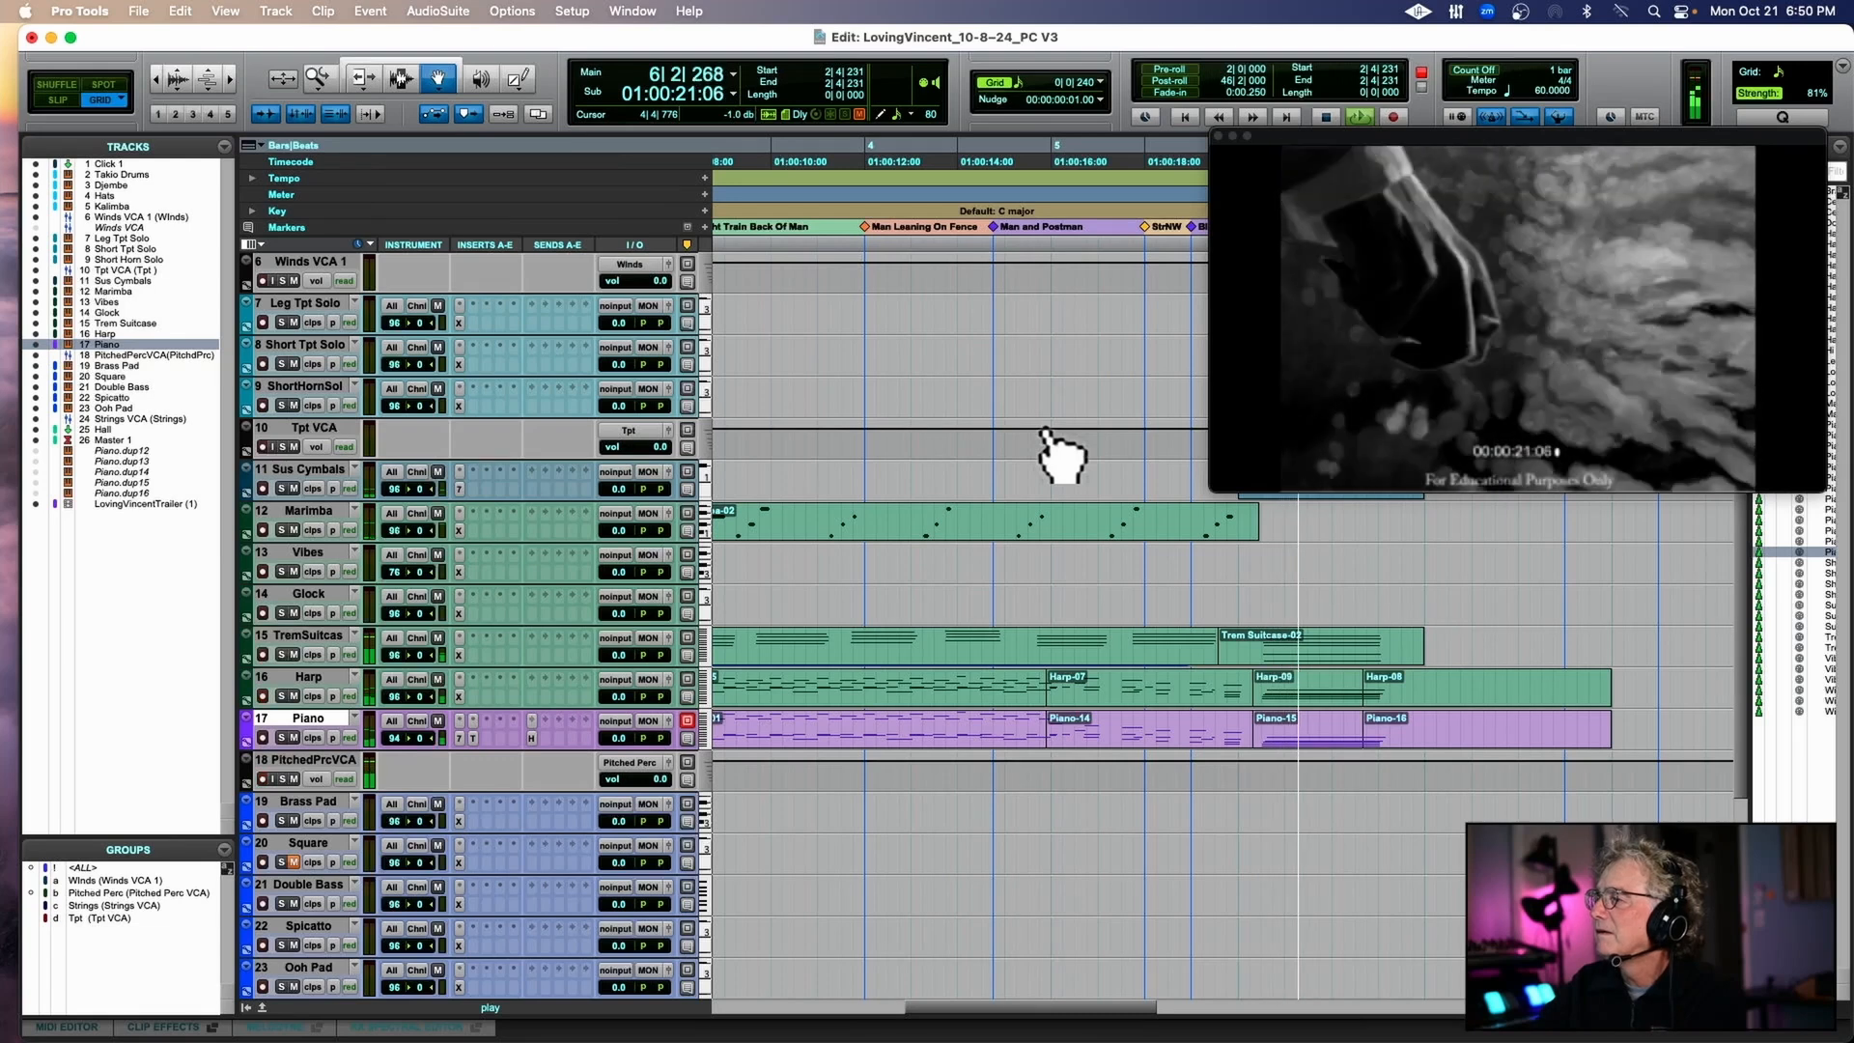
# Lower the velocities of the Trem Suitcase chord in bar 6, play it from 5|4|937 and close the MIDI editor.
pyautogui.press('space')
pyautogui.doubleClick(1303, 673)
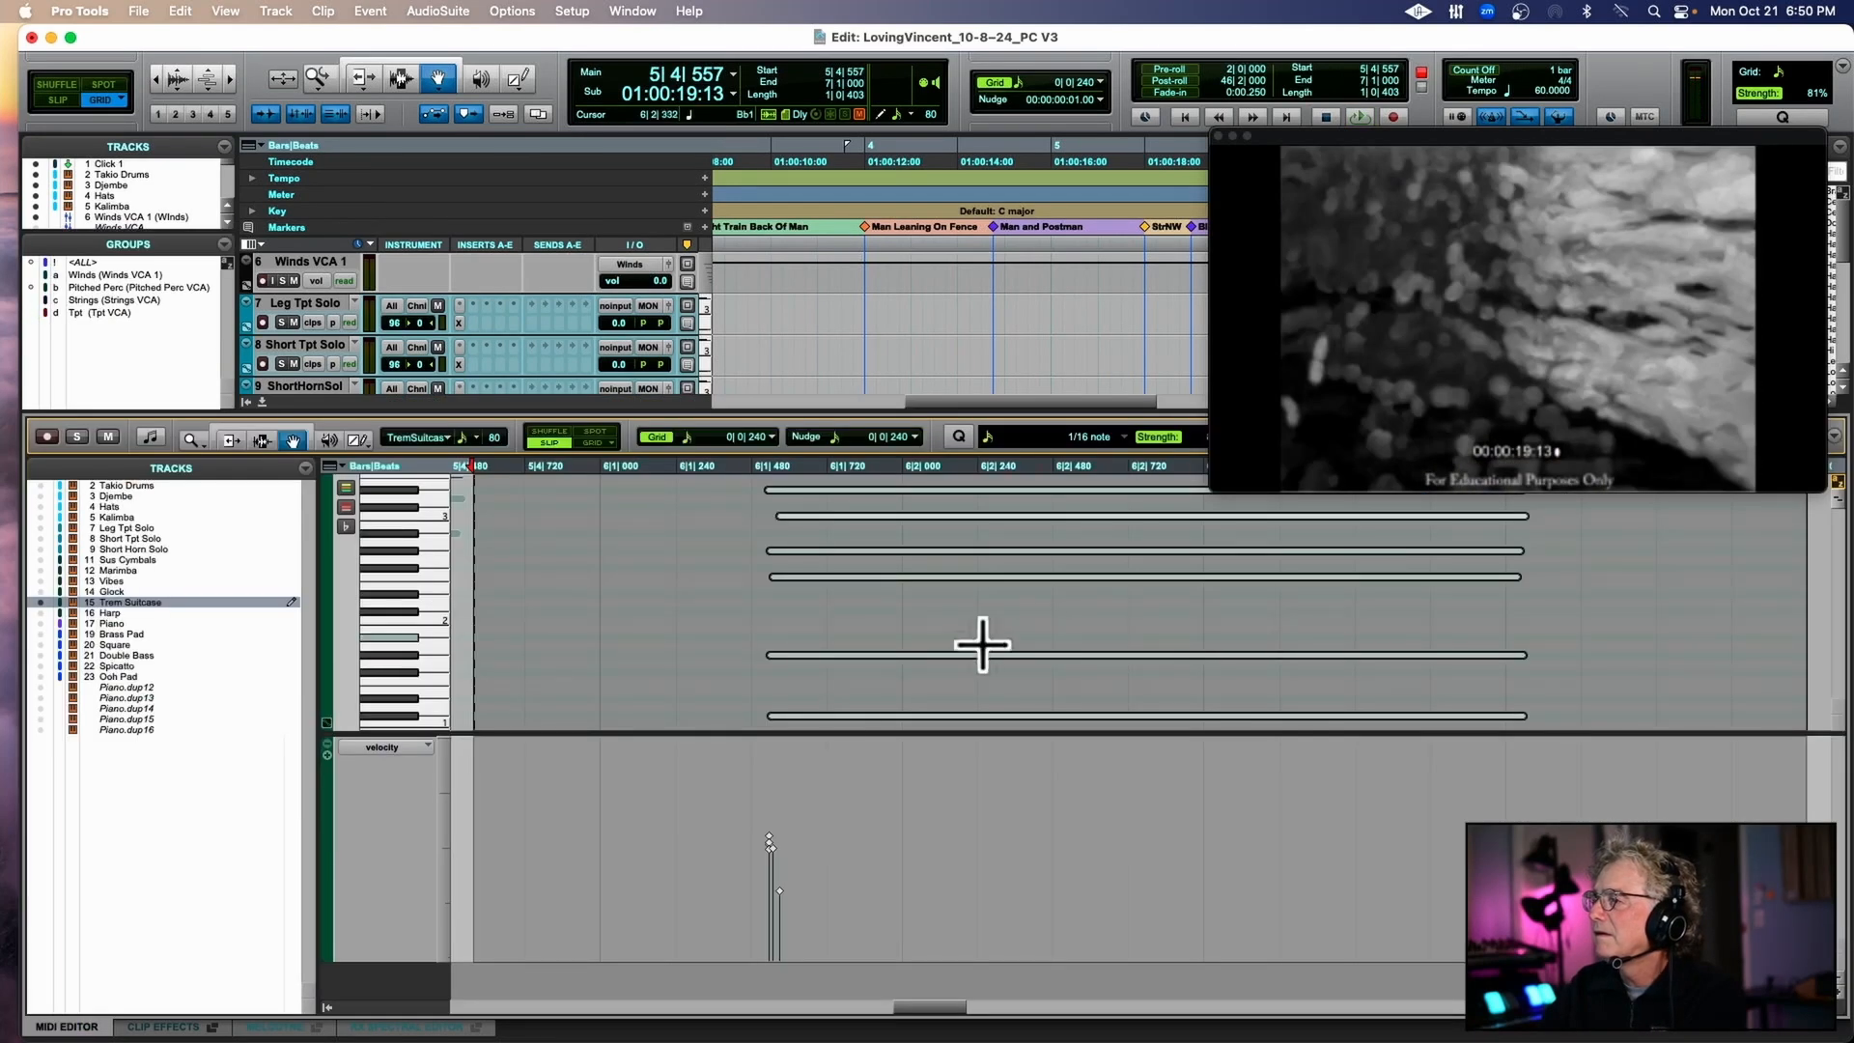
pyautogui.moveTo(740, 818); pyautogui.dragTo(771, 863)
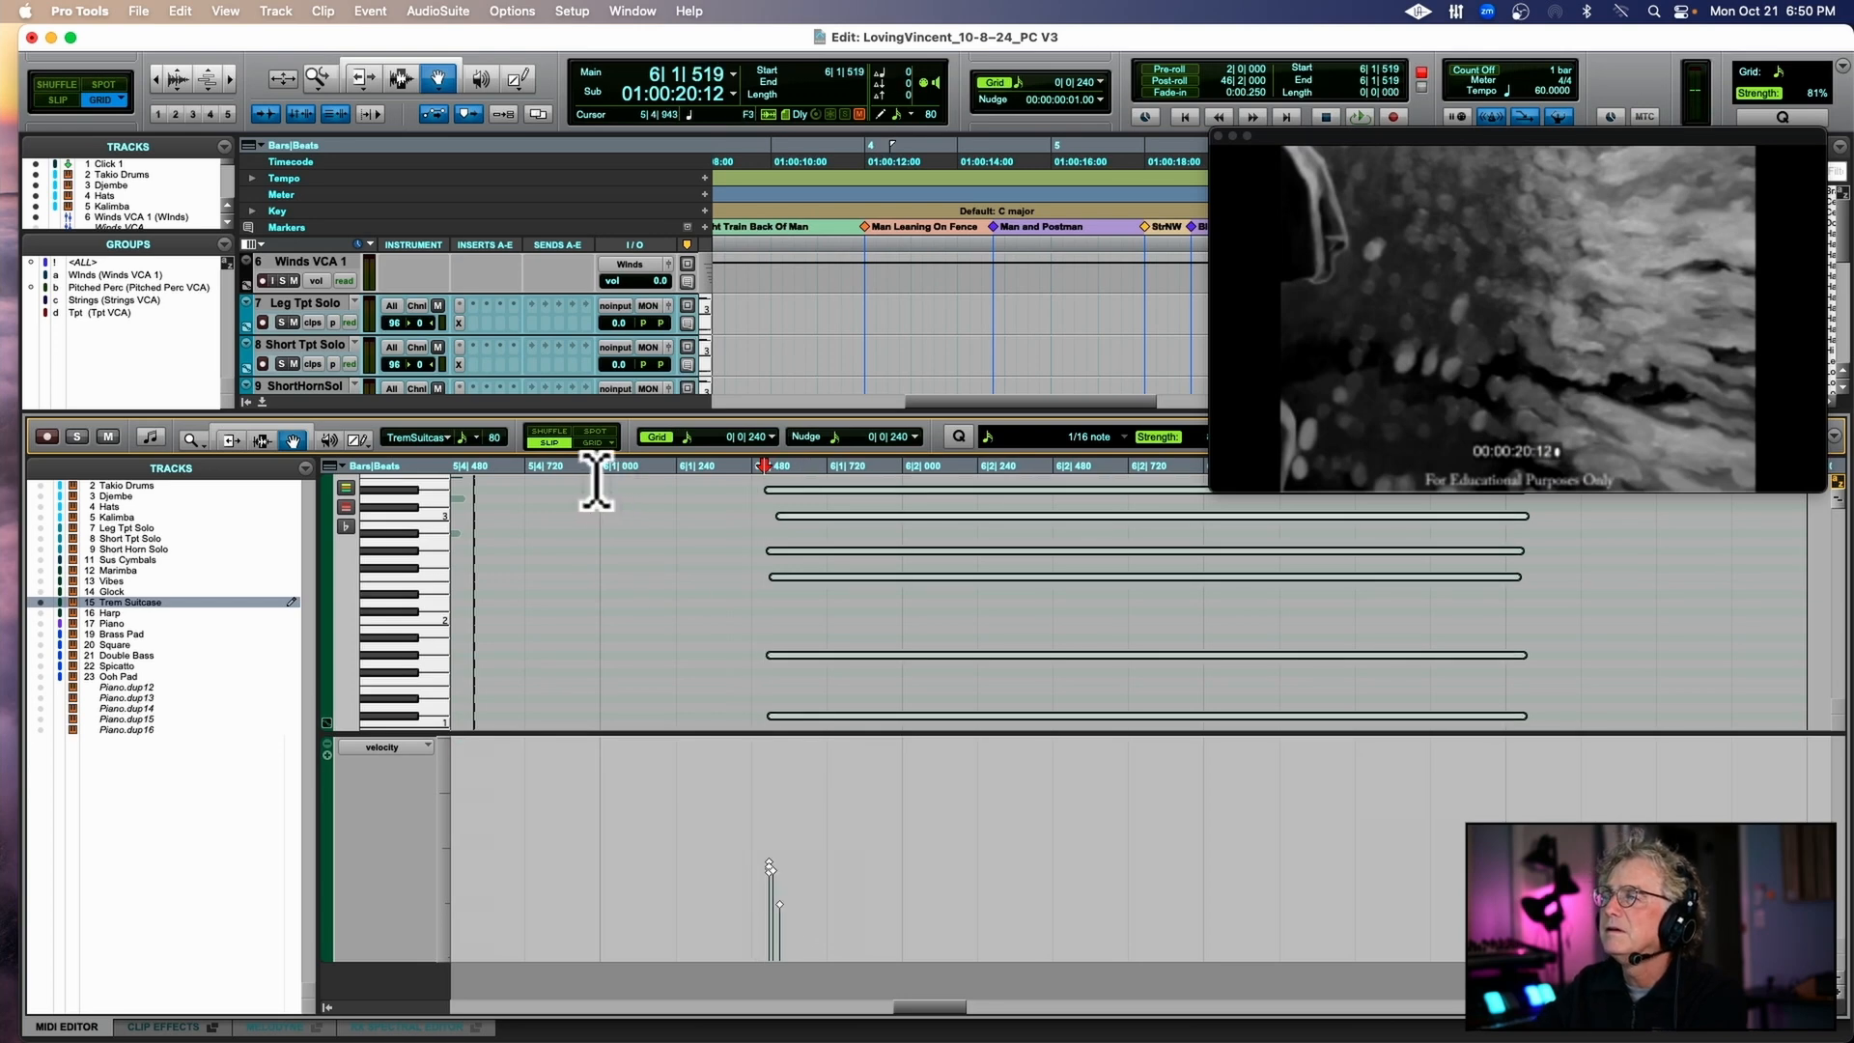
pyautogui.click(593, 483)
pyautogui.press('space')
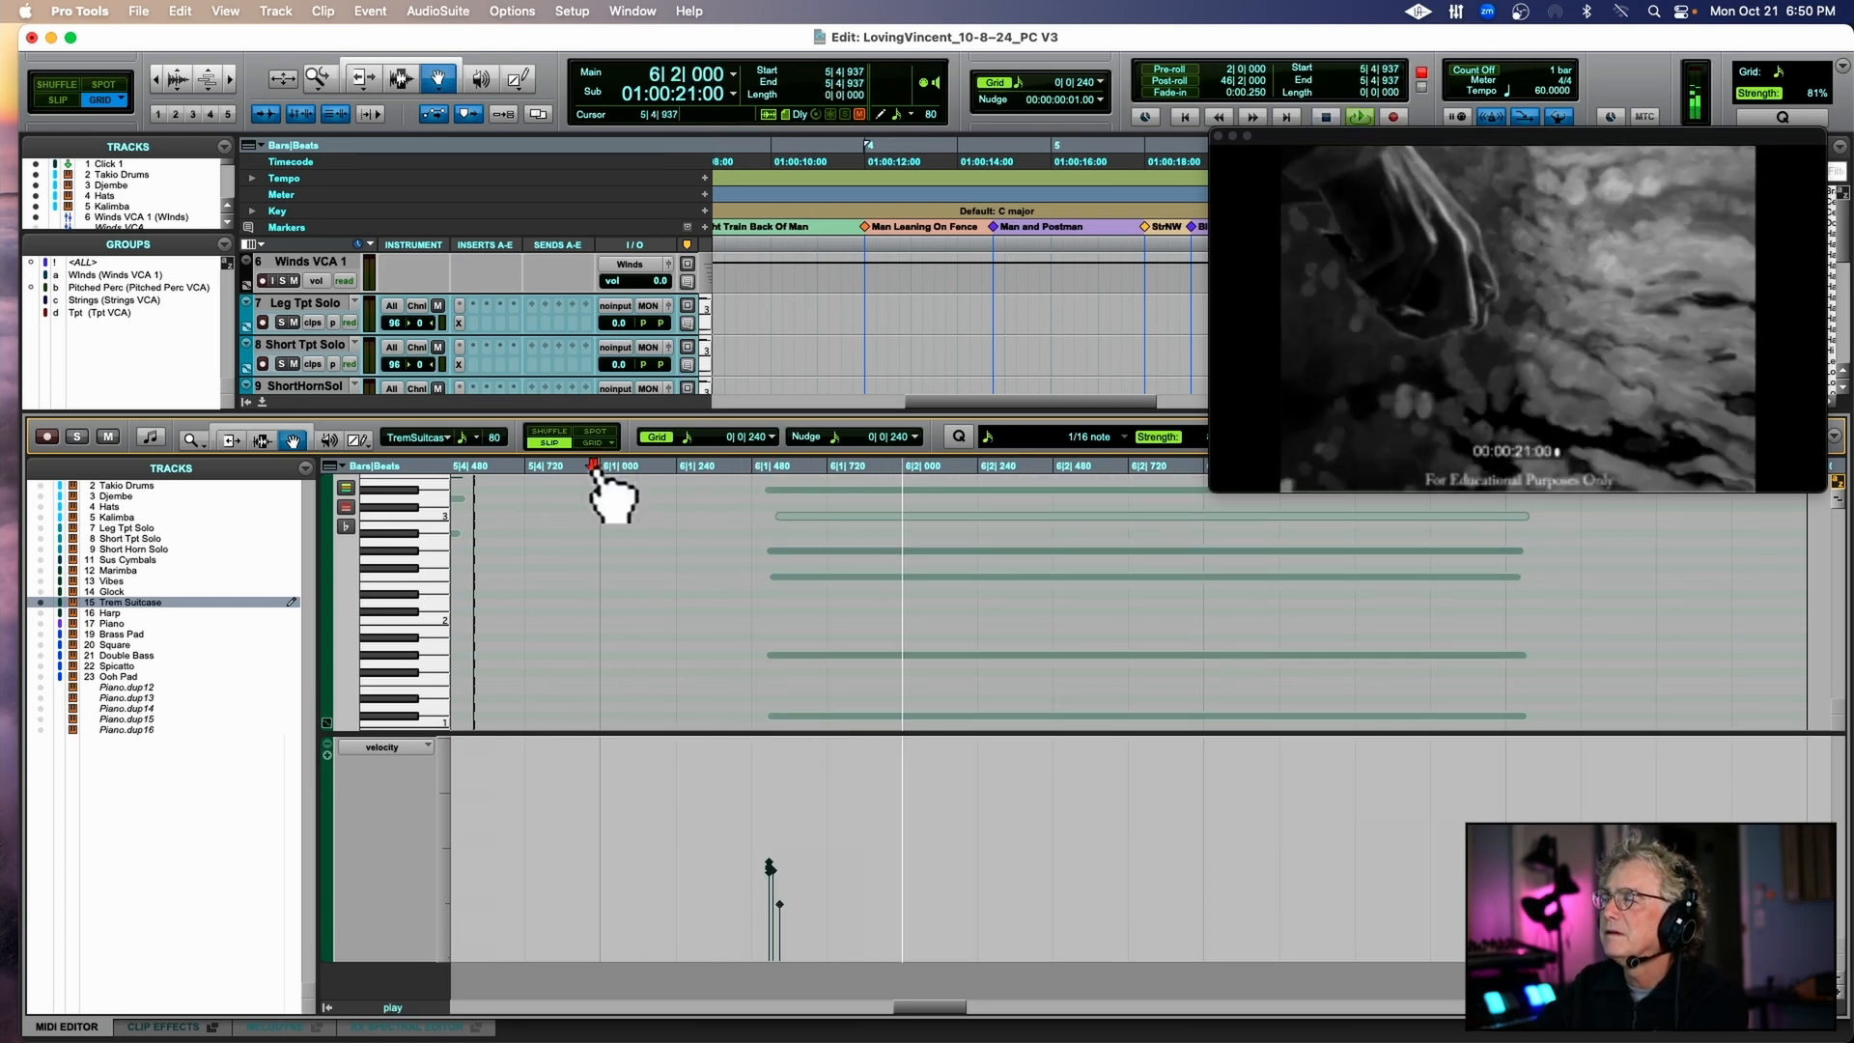
pyautogui.click(263, 402)
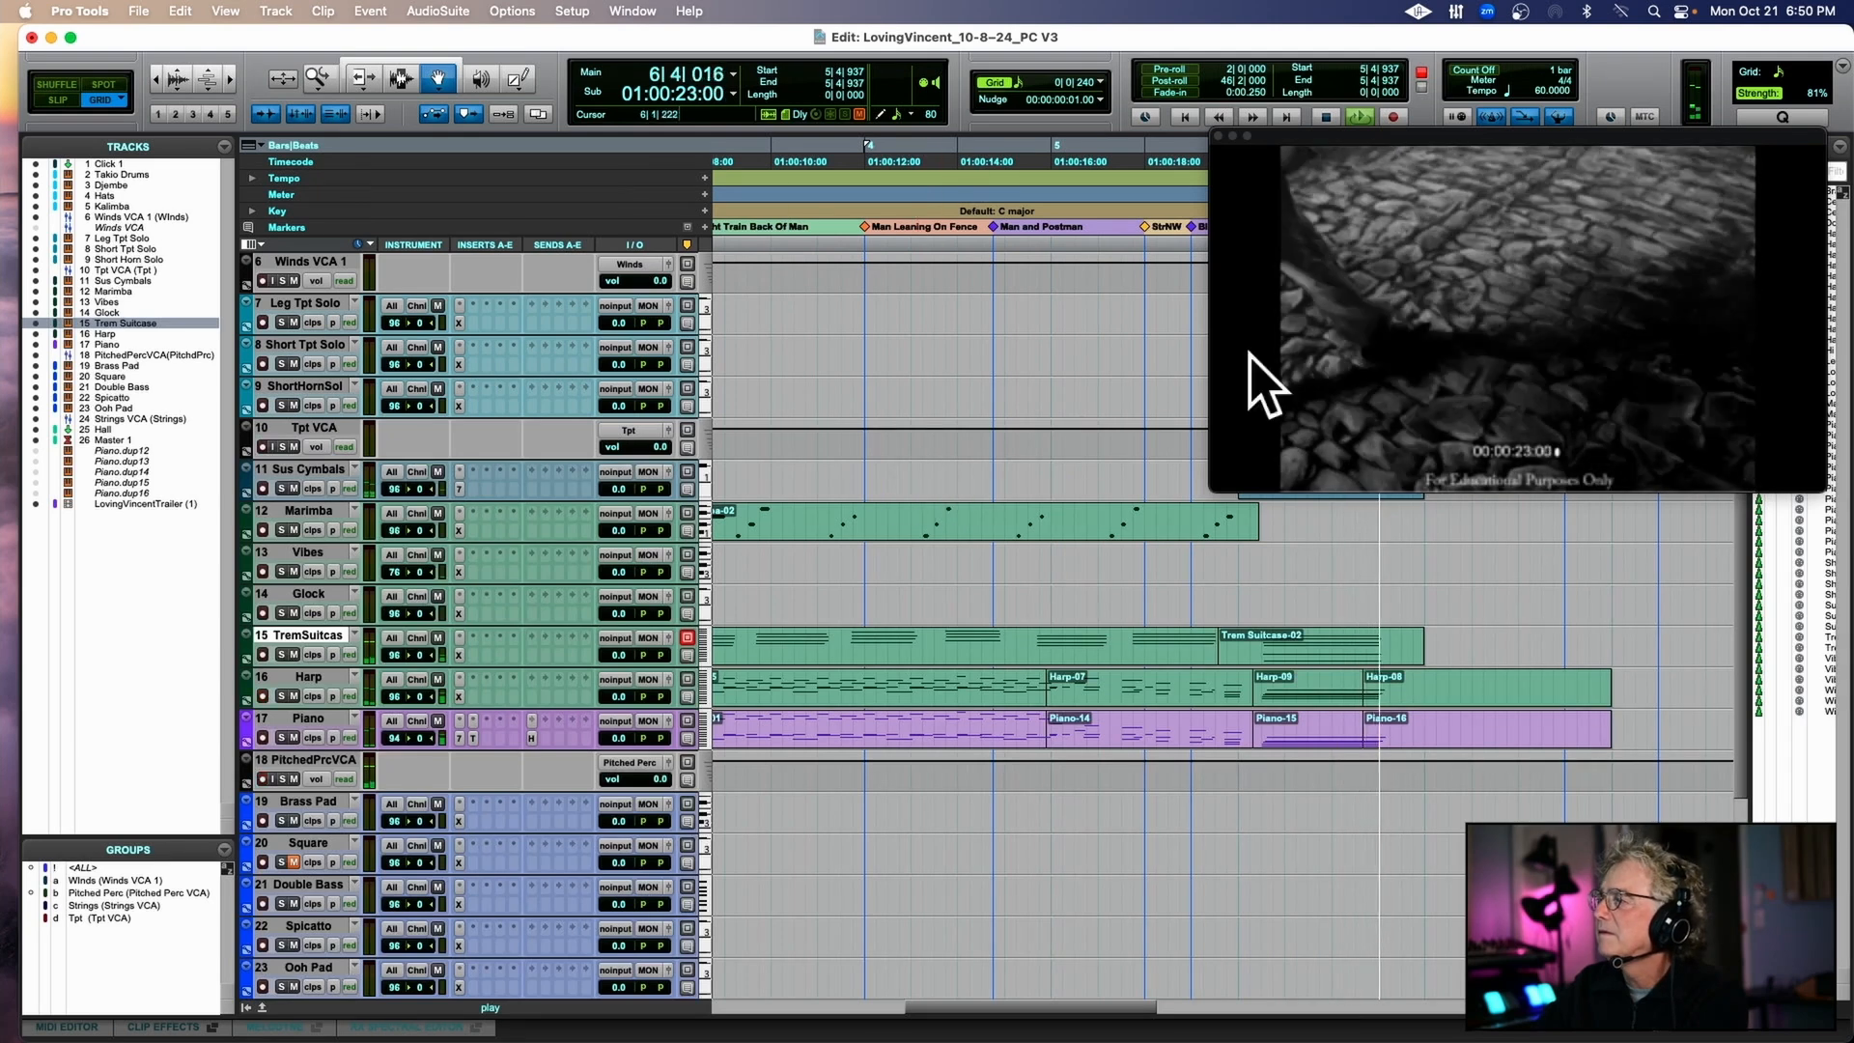
# Move the video window off the later bars, play the passage from 6|1|000 and place the cursor at 6|4|000.
pyautogui.press('space')
pyautogui.moveTo(1232, 149); pyautogui.dragTo(430, 184)
pyautogui.click(1237, 227)
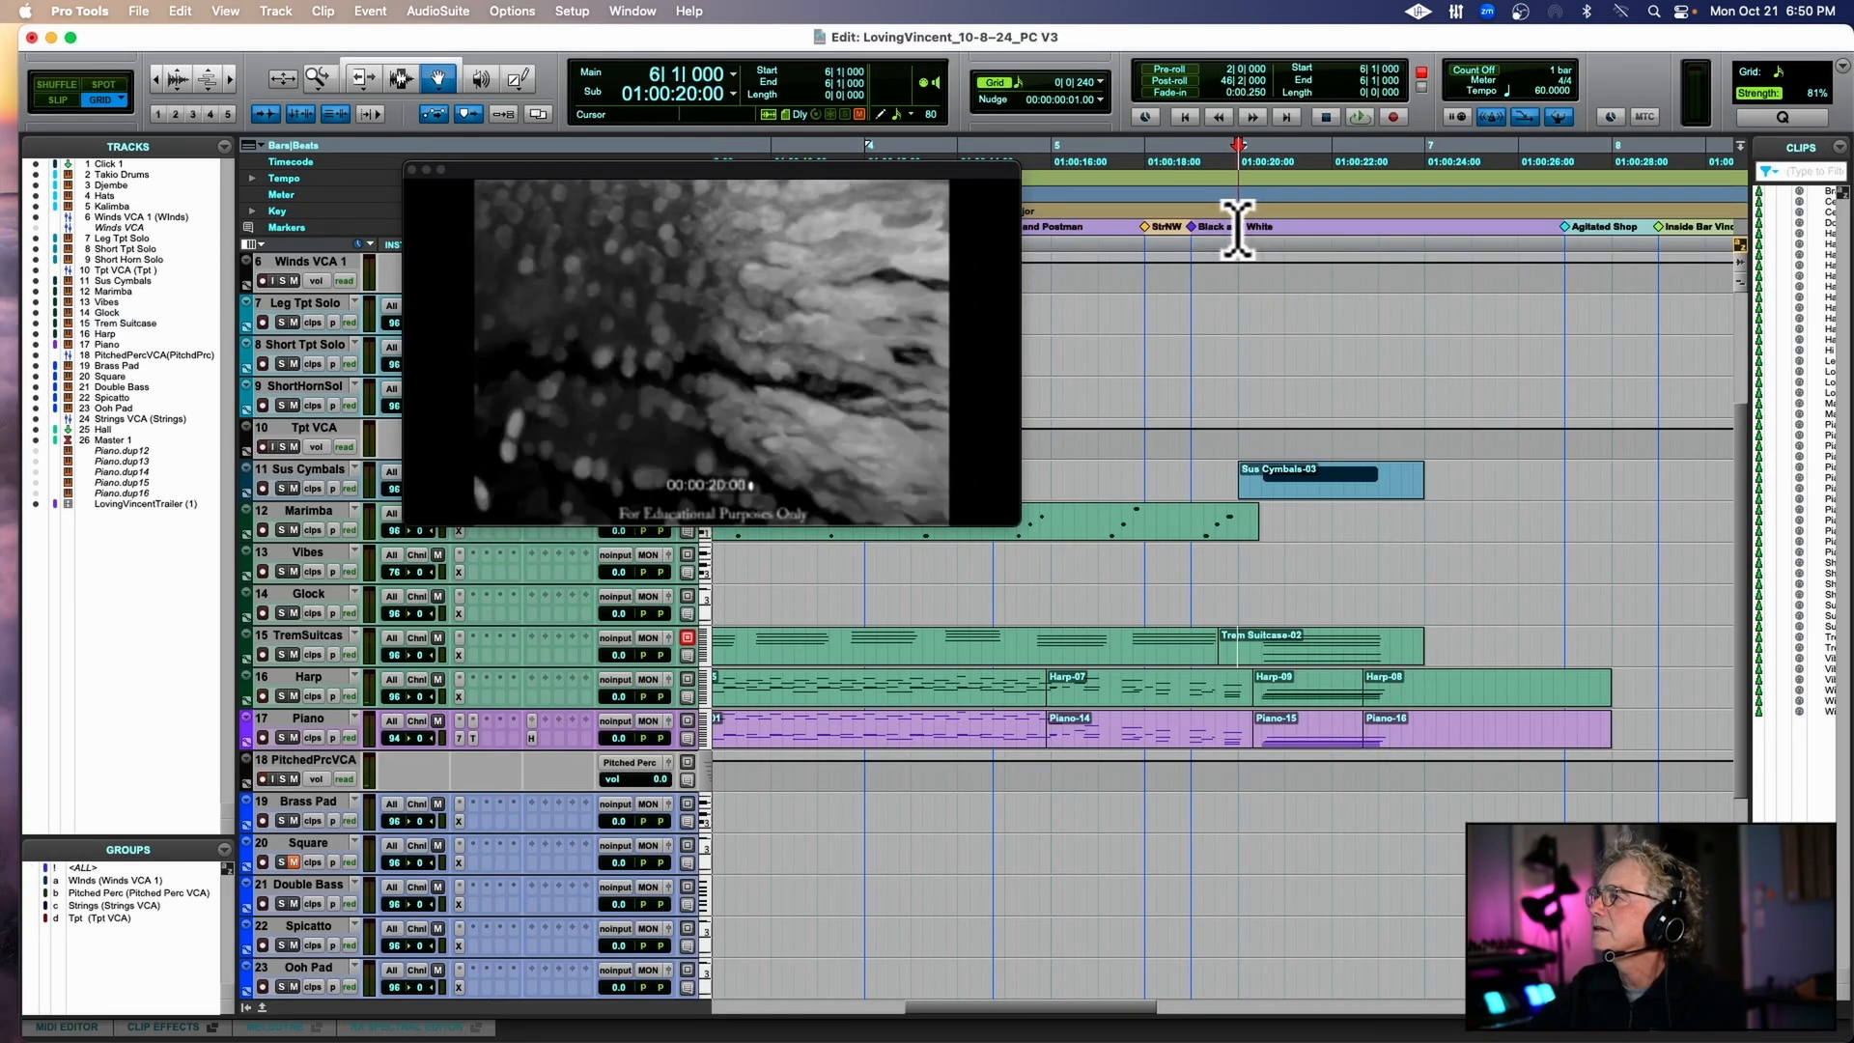
pyautogui.press('space')
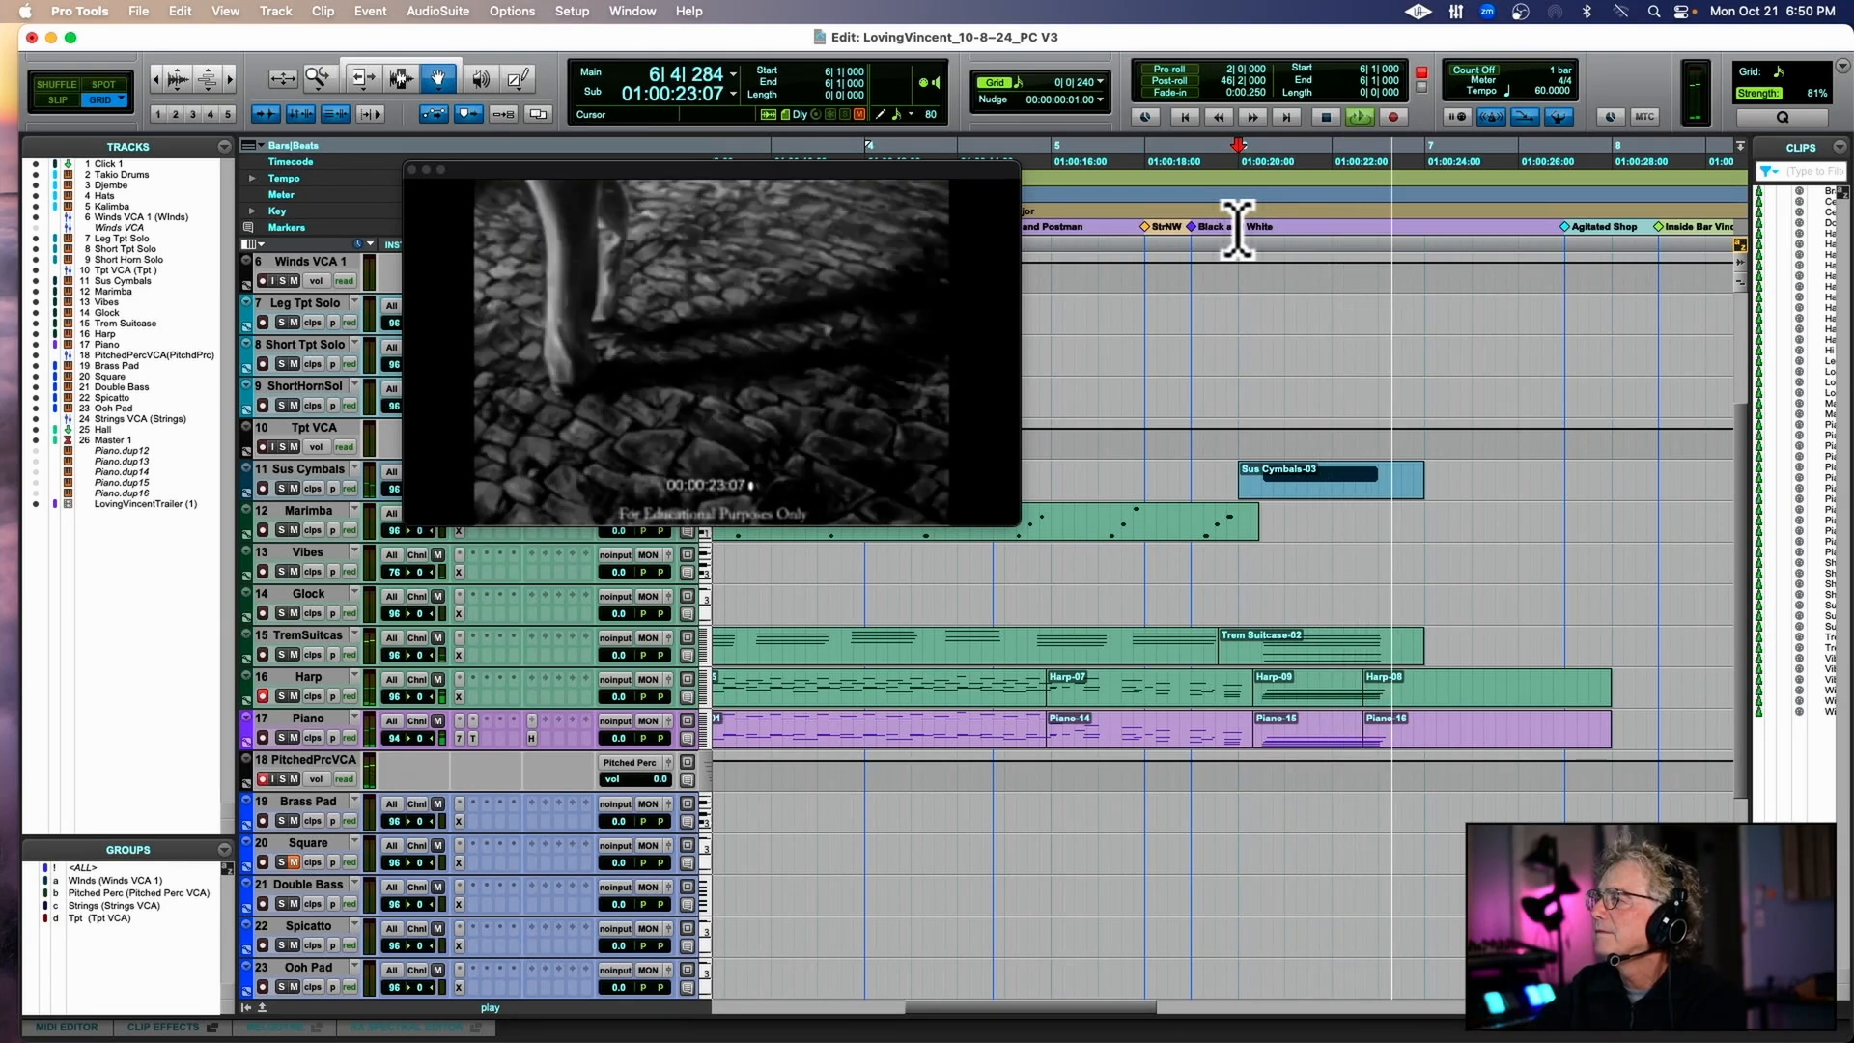
pyautogui.press('space')
pyautogui.click(1378, 236)
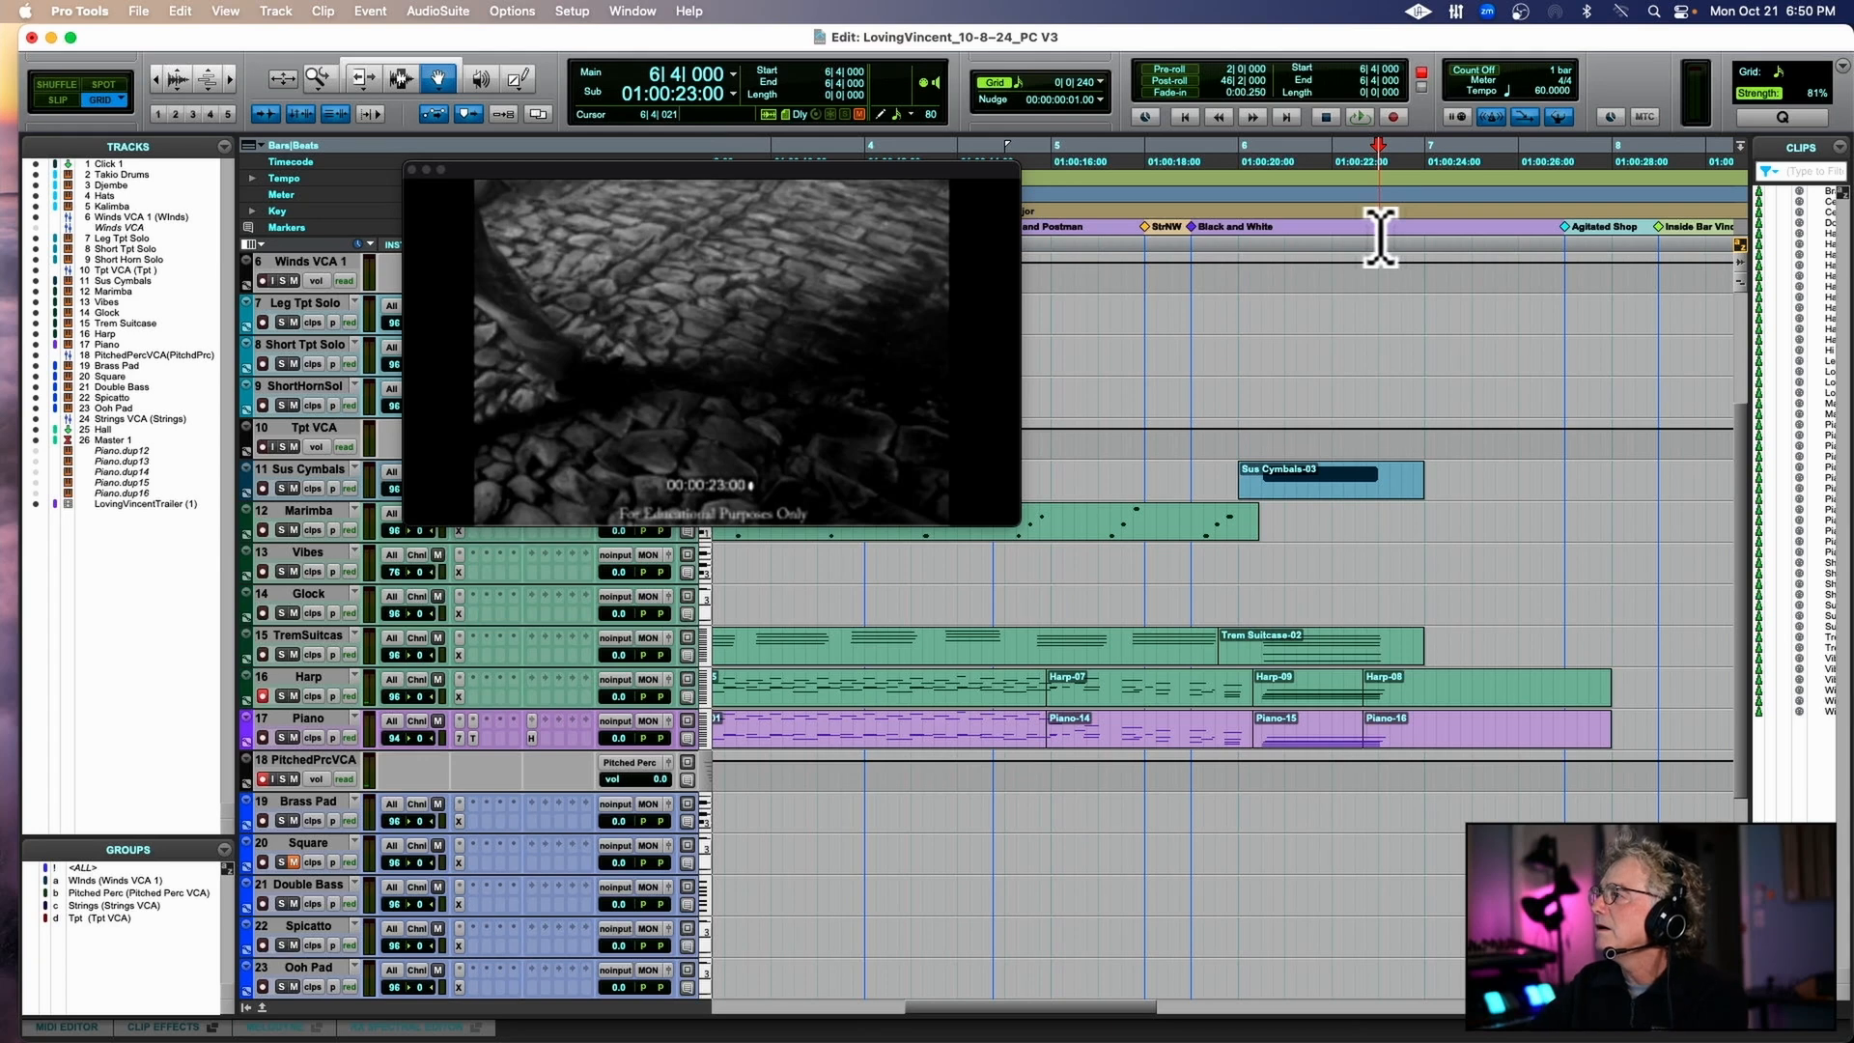
# Move the video window clear of the track controls and raise Part A's level in the Marimba's Xpand!2 to +3.9 dB.
pyautogui.hscroll(3, 1380, 236)
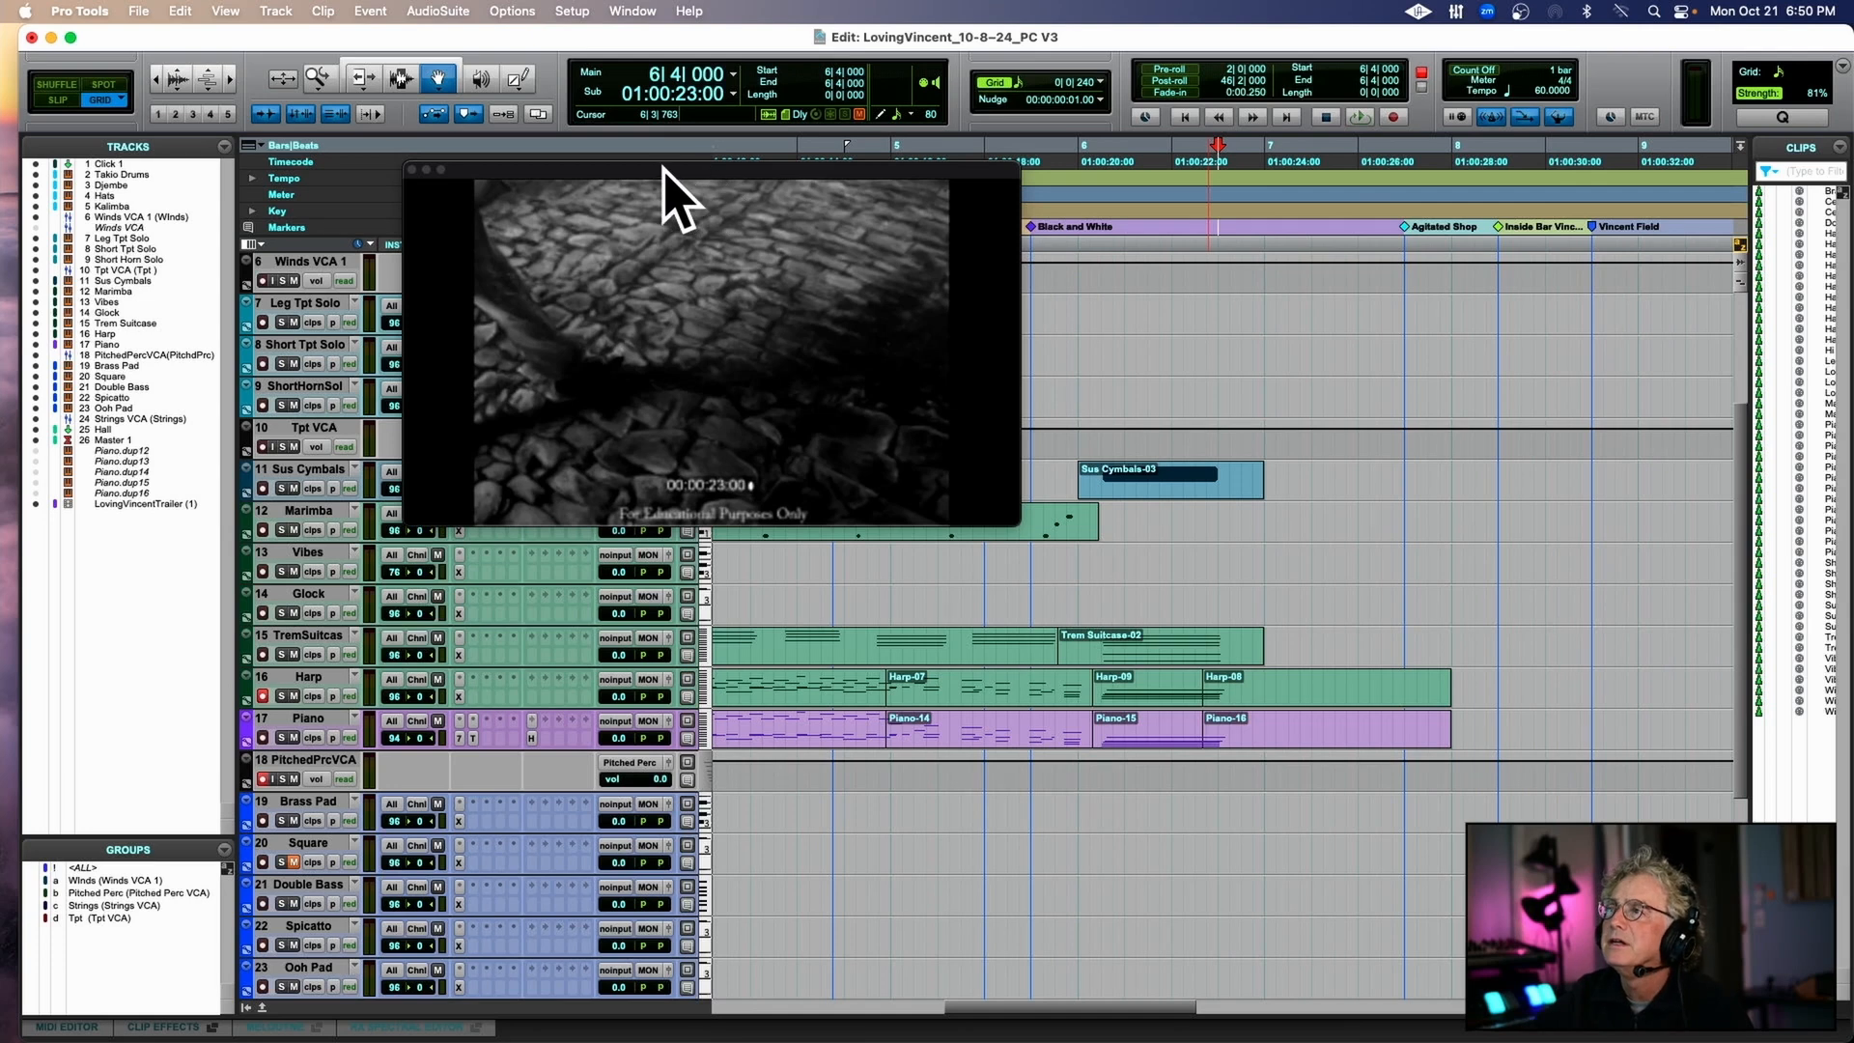
pyautogui.moveTo(674, 194); pyautogui.dragTo(1761, 378)
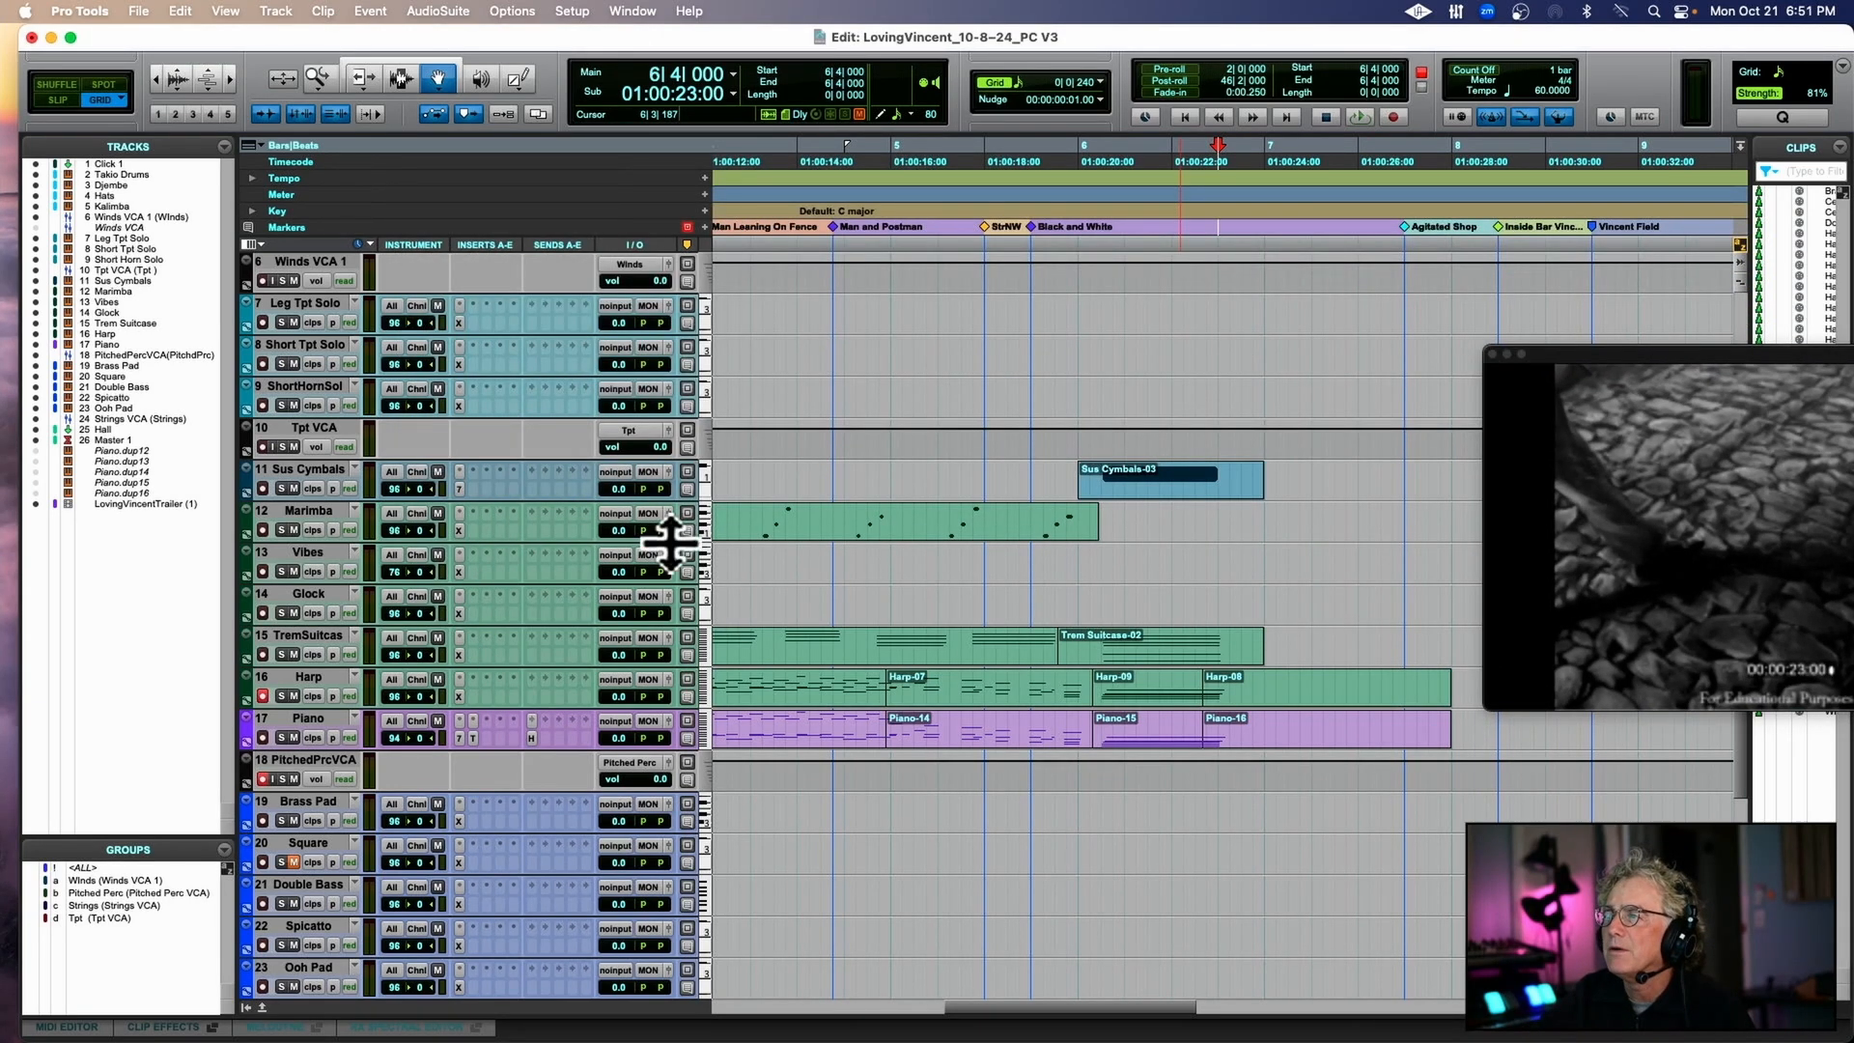
pyautogui.hscroll(-5, 670, 541)
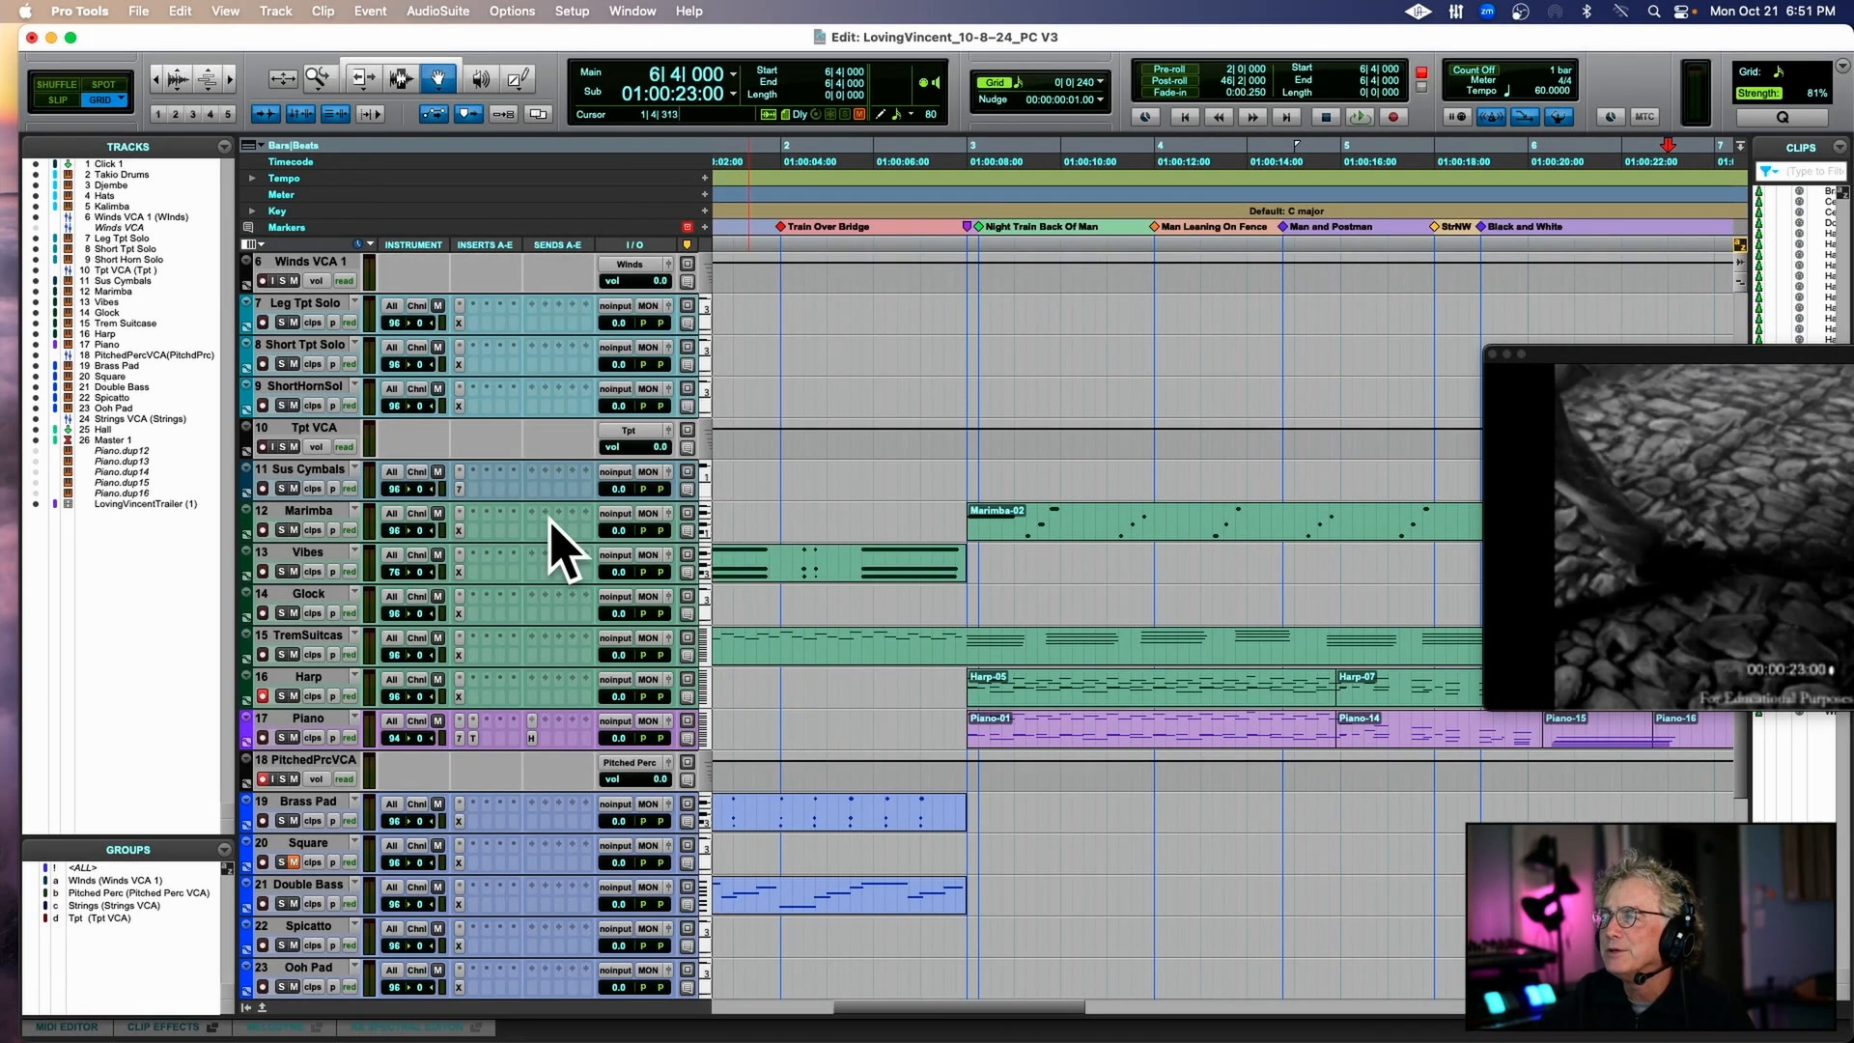
pyautogui.click(461, 518)
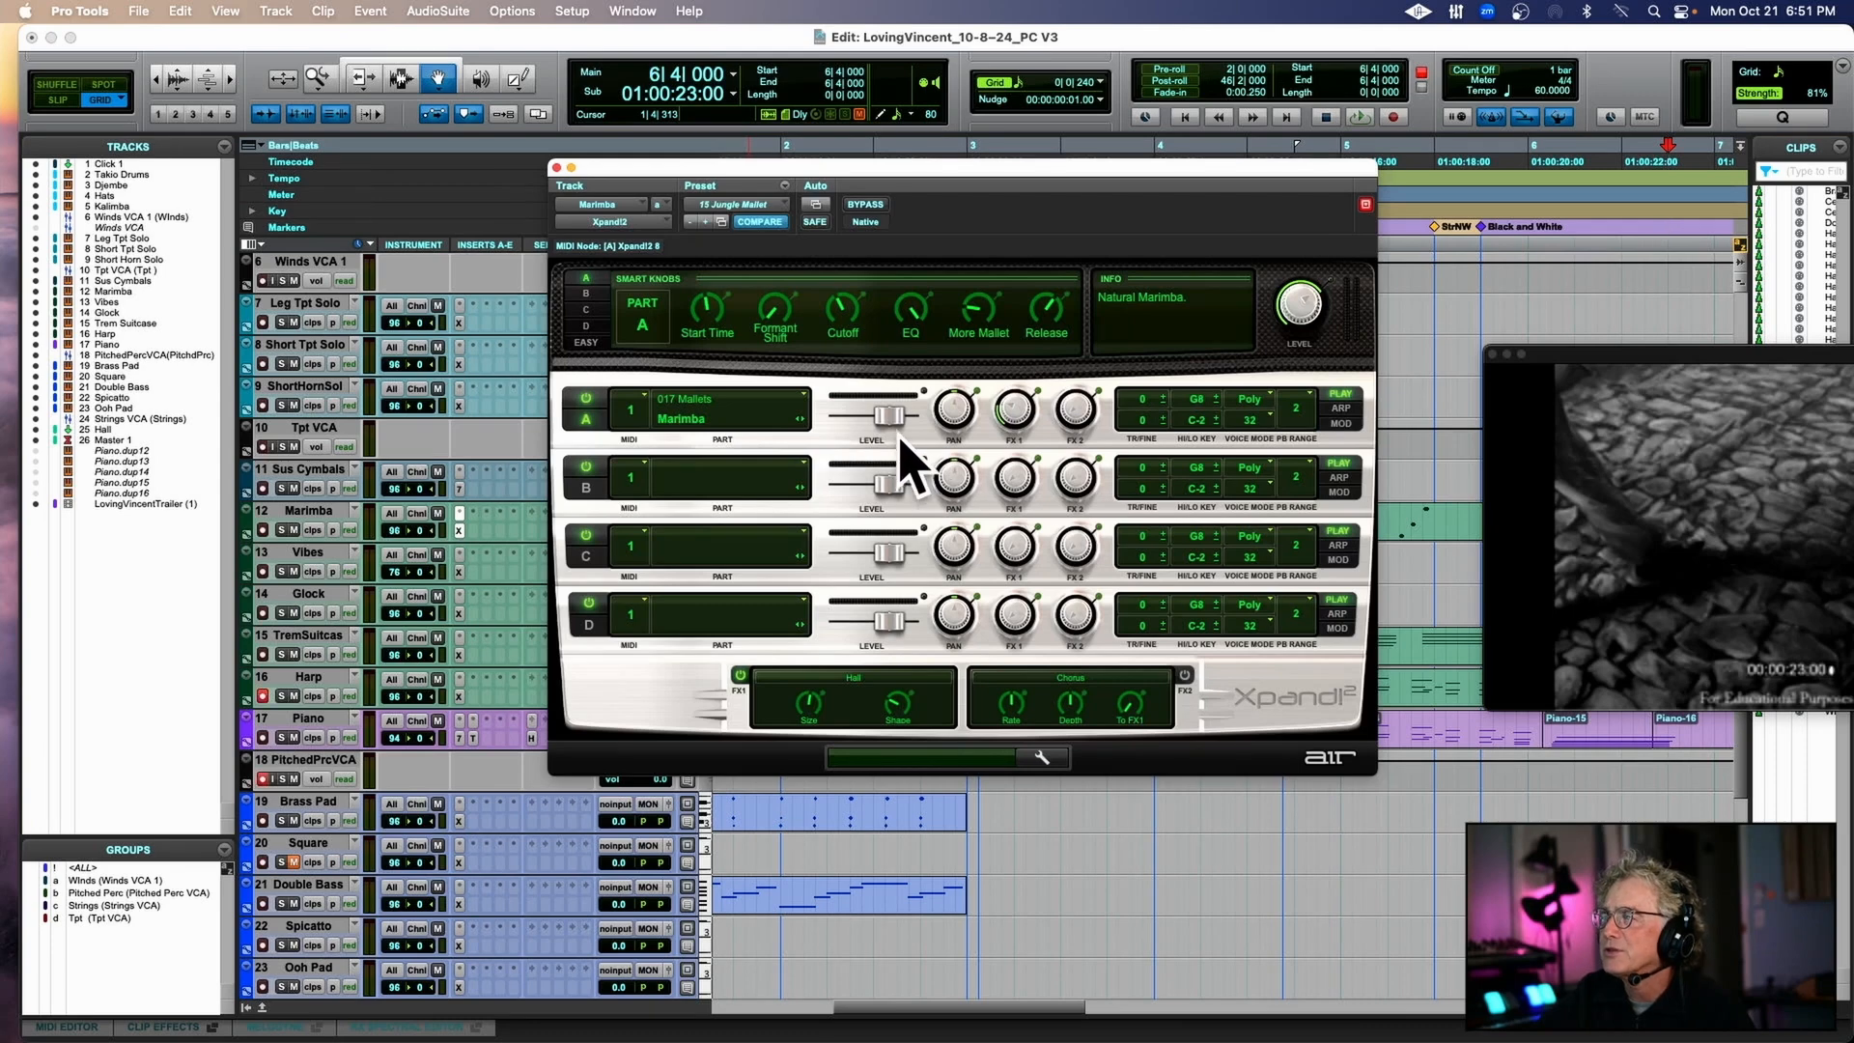
pyautogui.moveTo(889, 417); pyautogui.dragTo(900, 425)
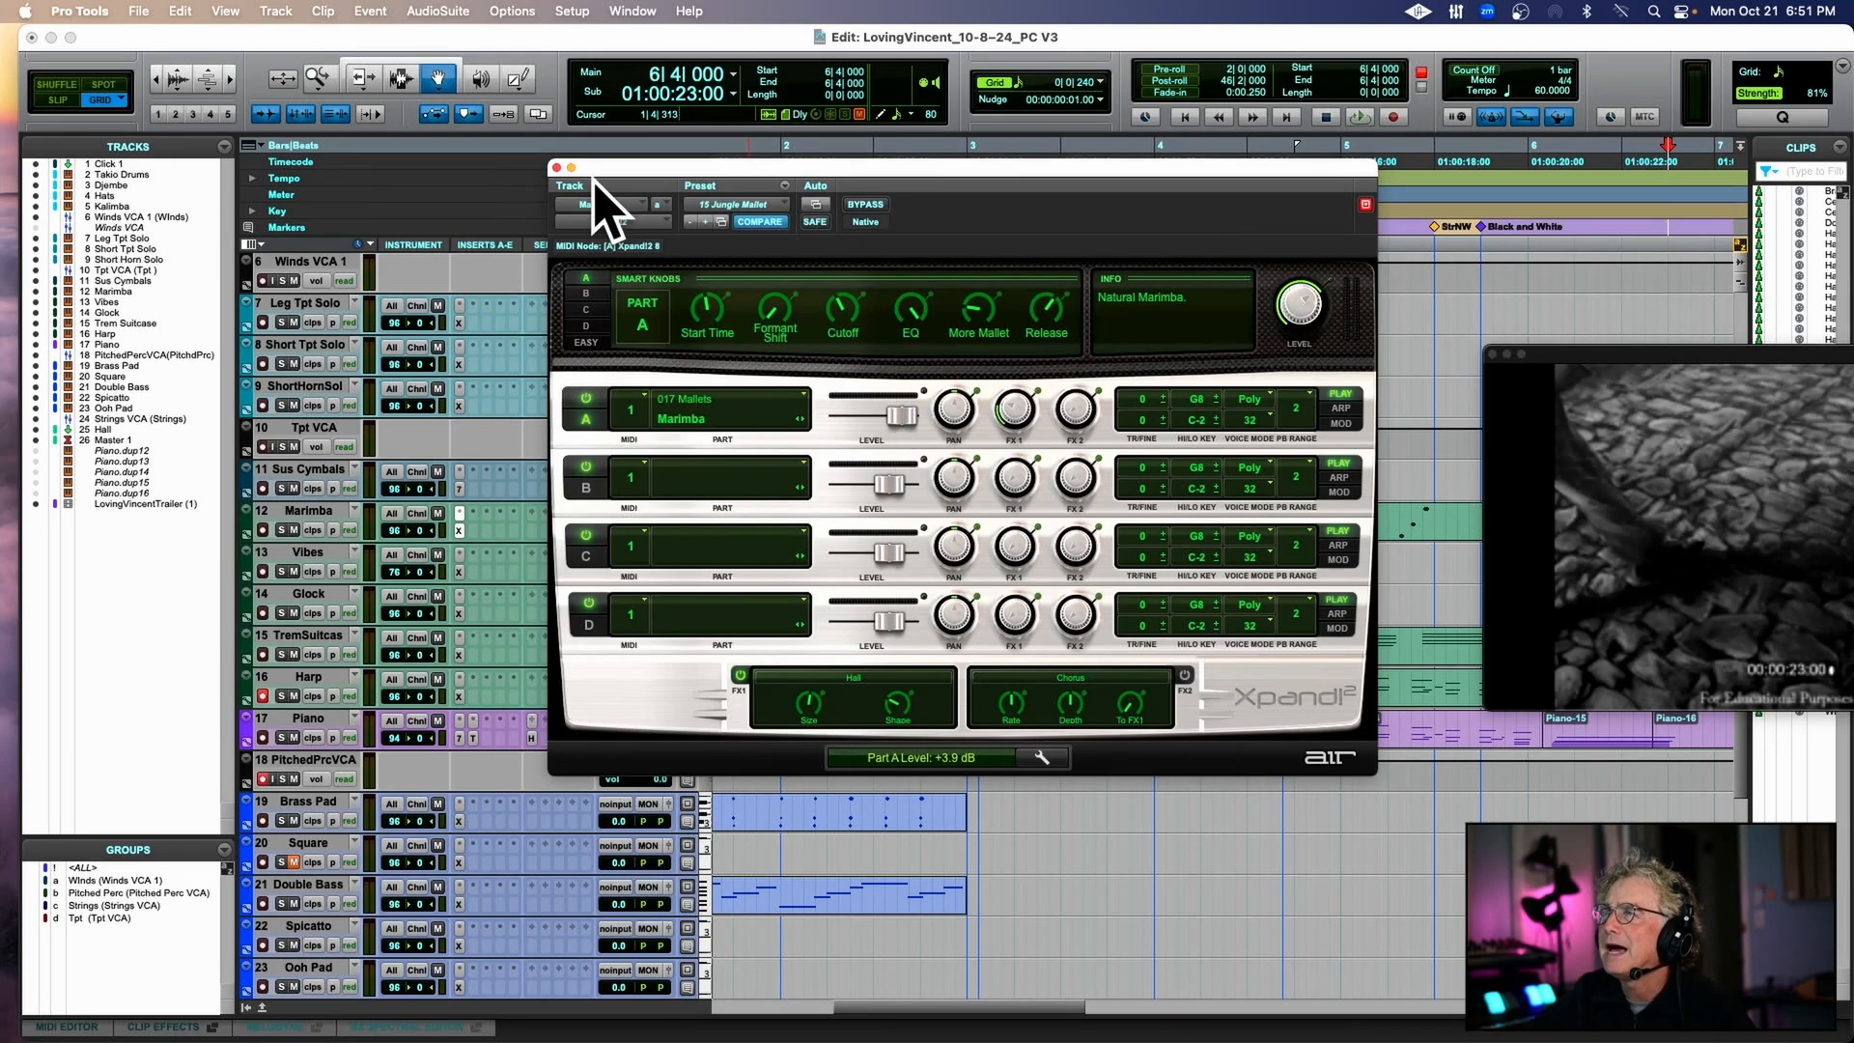
# Move the Marimba's Xpand!2 window clear of the tracks and play the section from 2|4|720.
pyautogui.moveTo(628, 178); pyautogui.dragTo(993, 812)
pyautogui.click(959, 198)
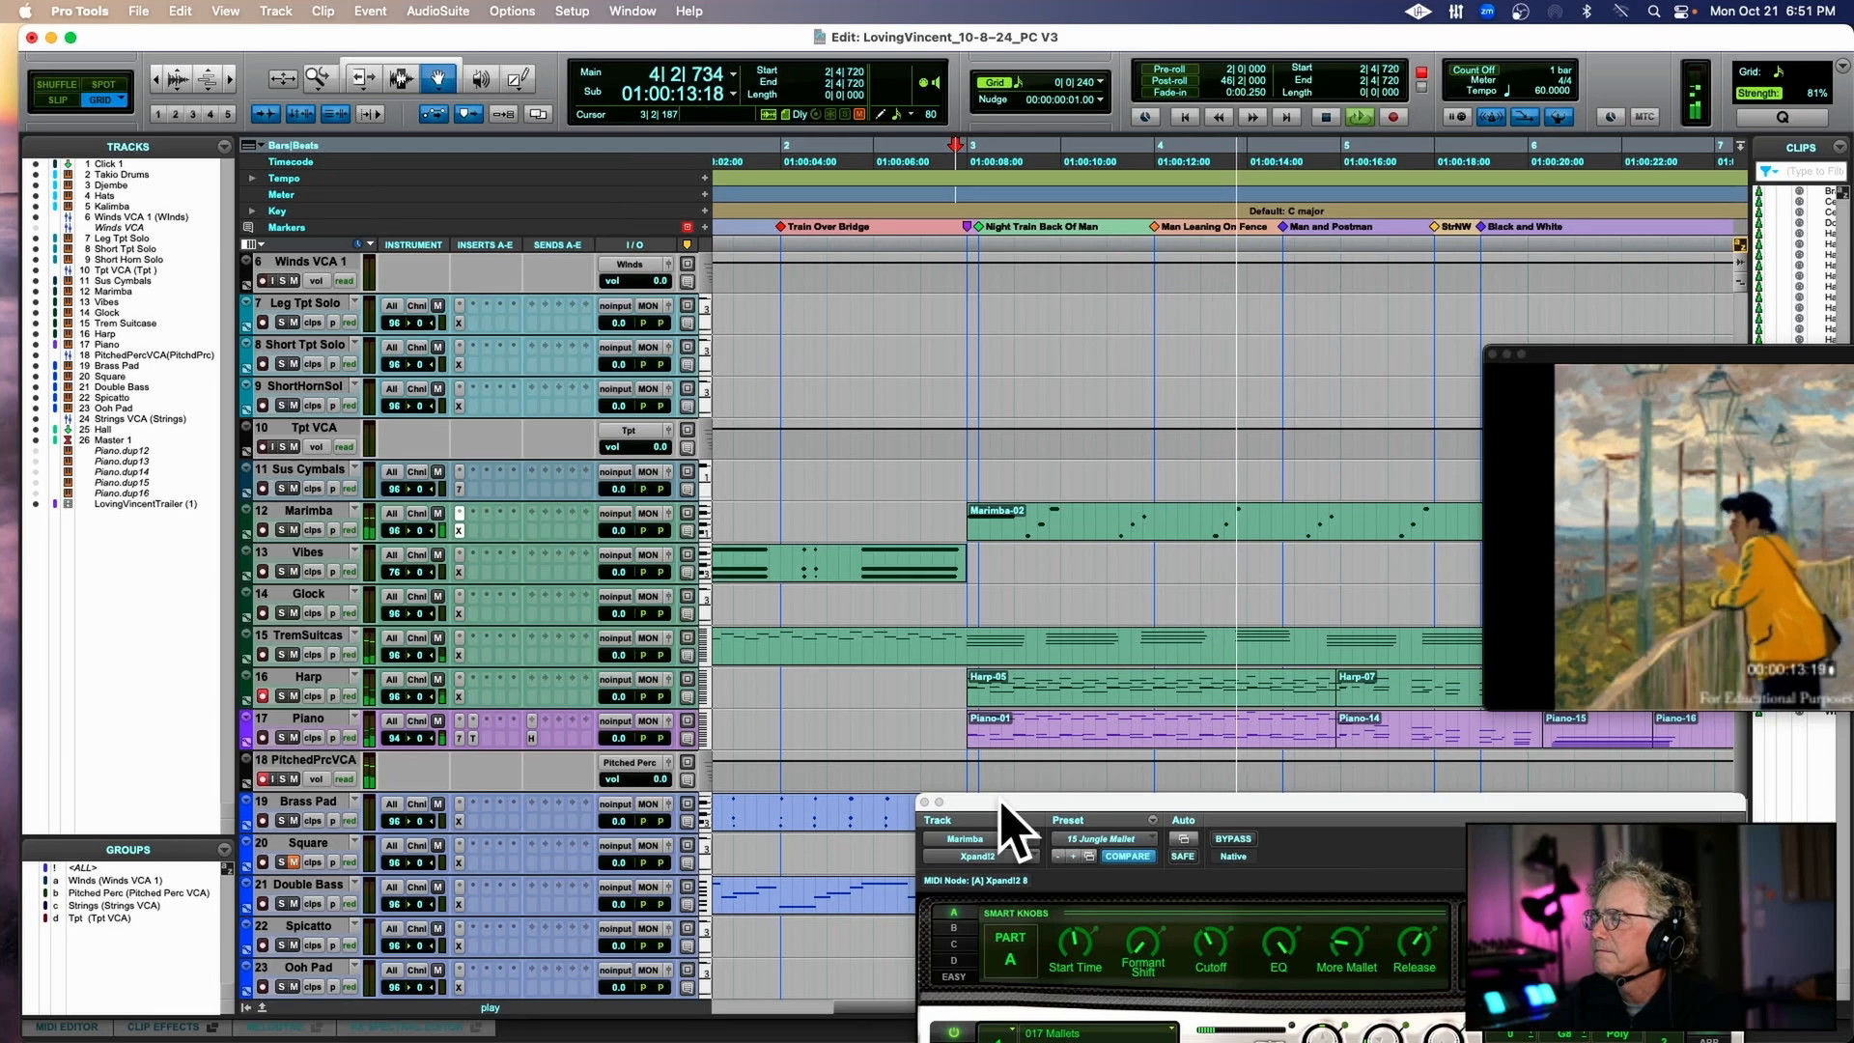
pyautogui.moveTo(1004, 809); pyautogui.dragTo(946, 791)
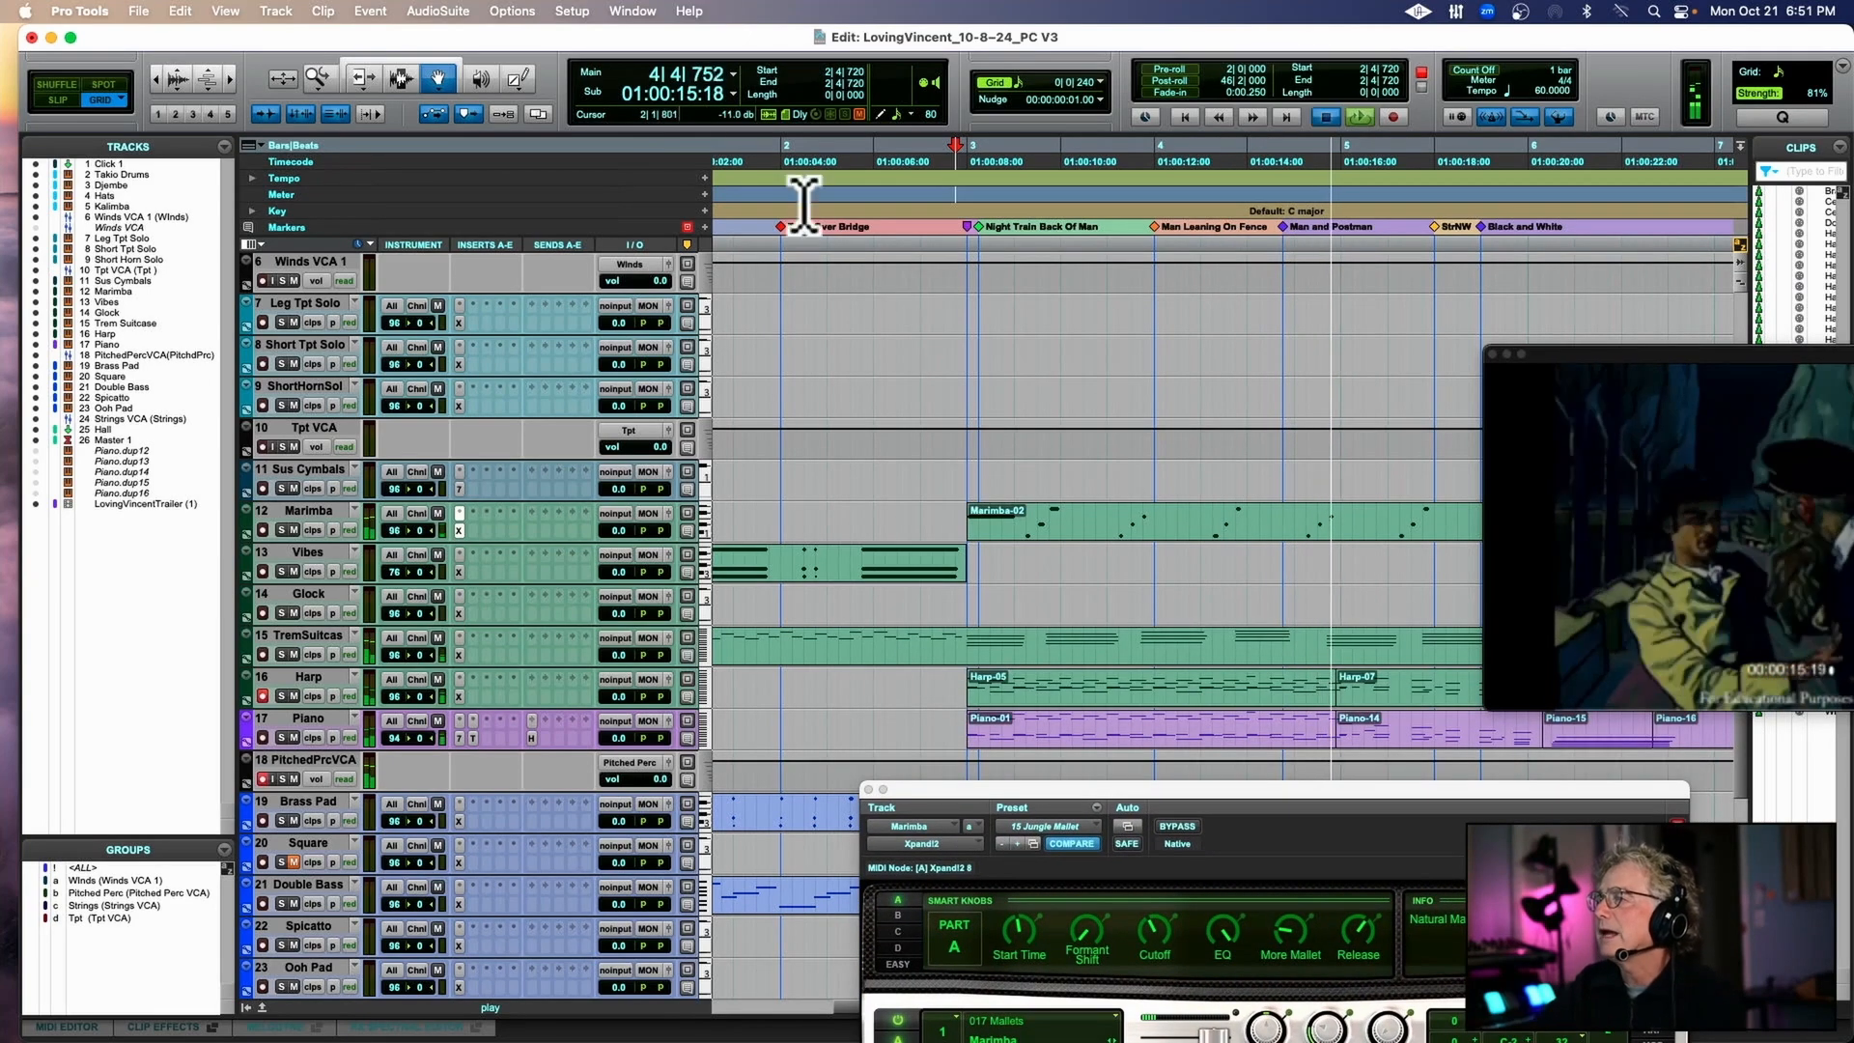
pyautogui.press('space')
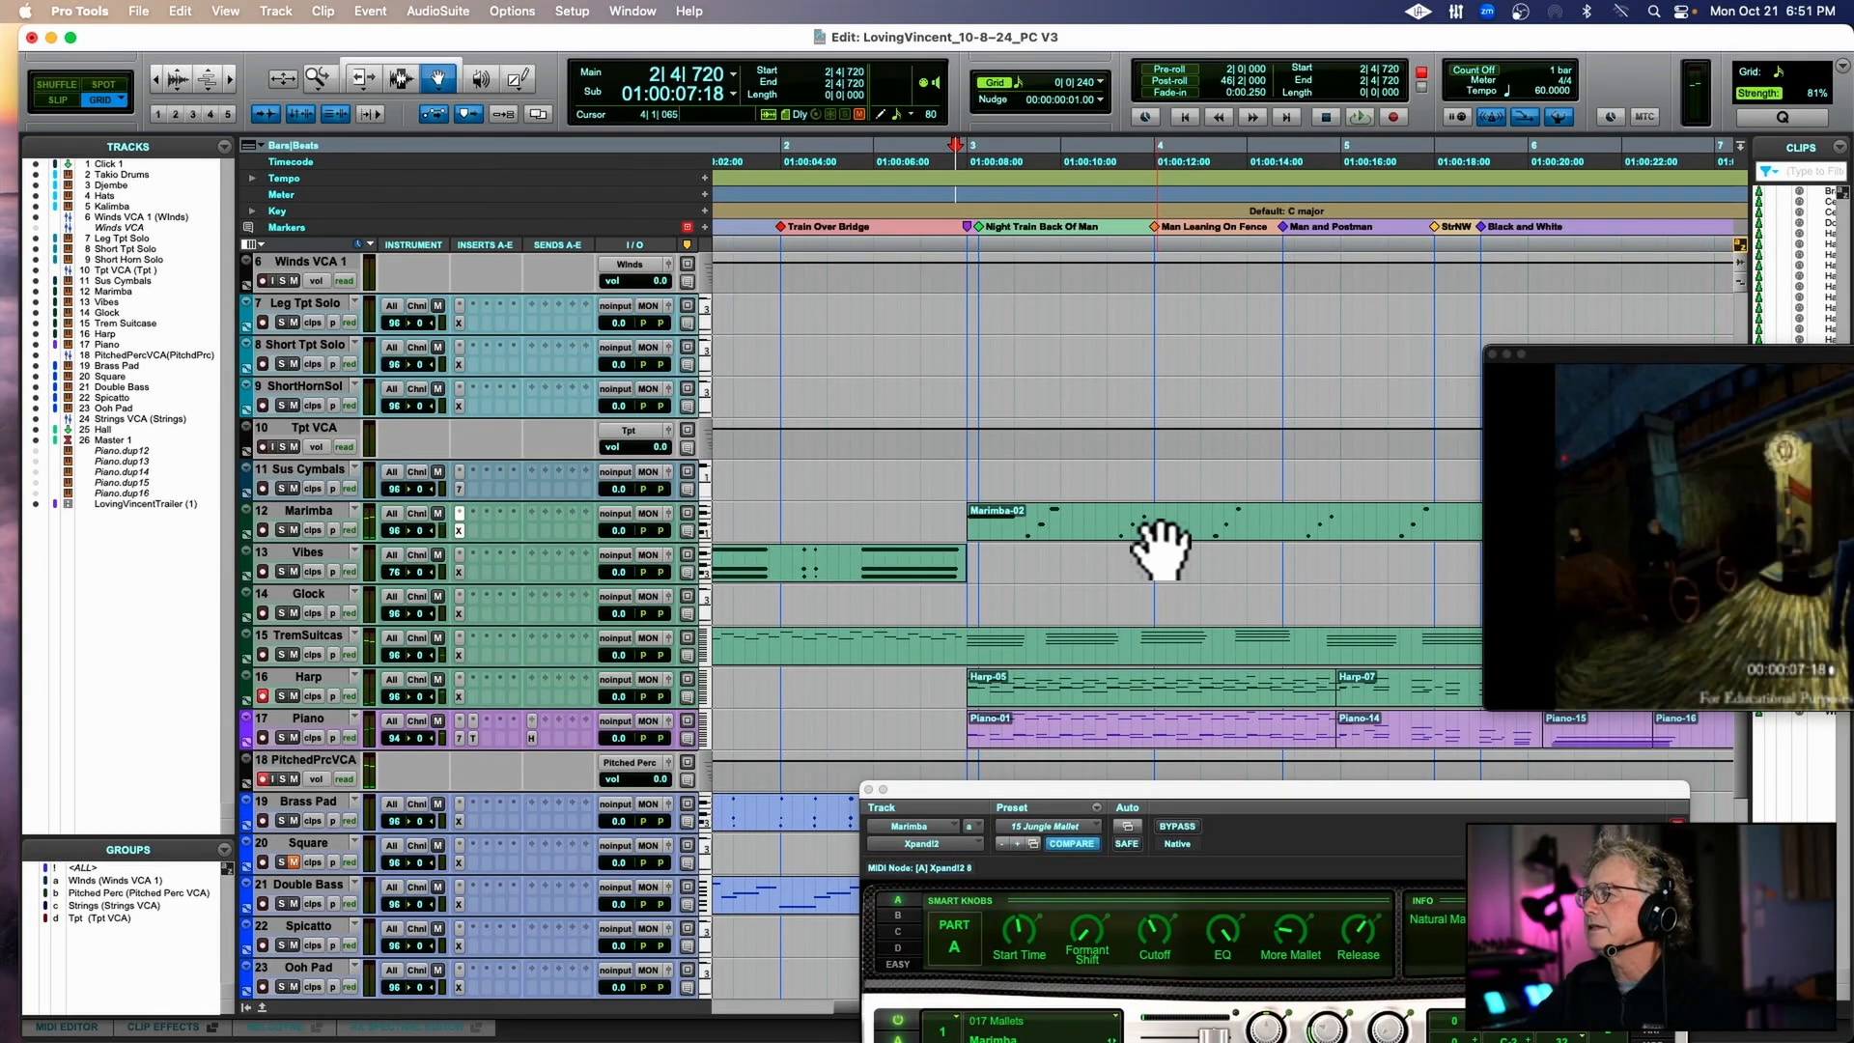
# Select the Trem Suitcase clip from 3|1|000 to 6|1|441, play the passage and return the cursor to 3|1|000.
pyautogui.click(1162, 545)
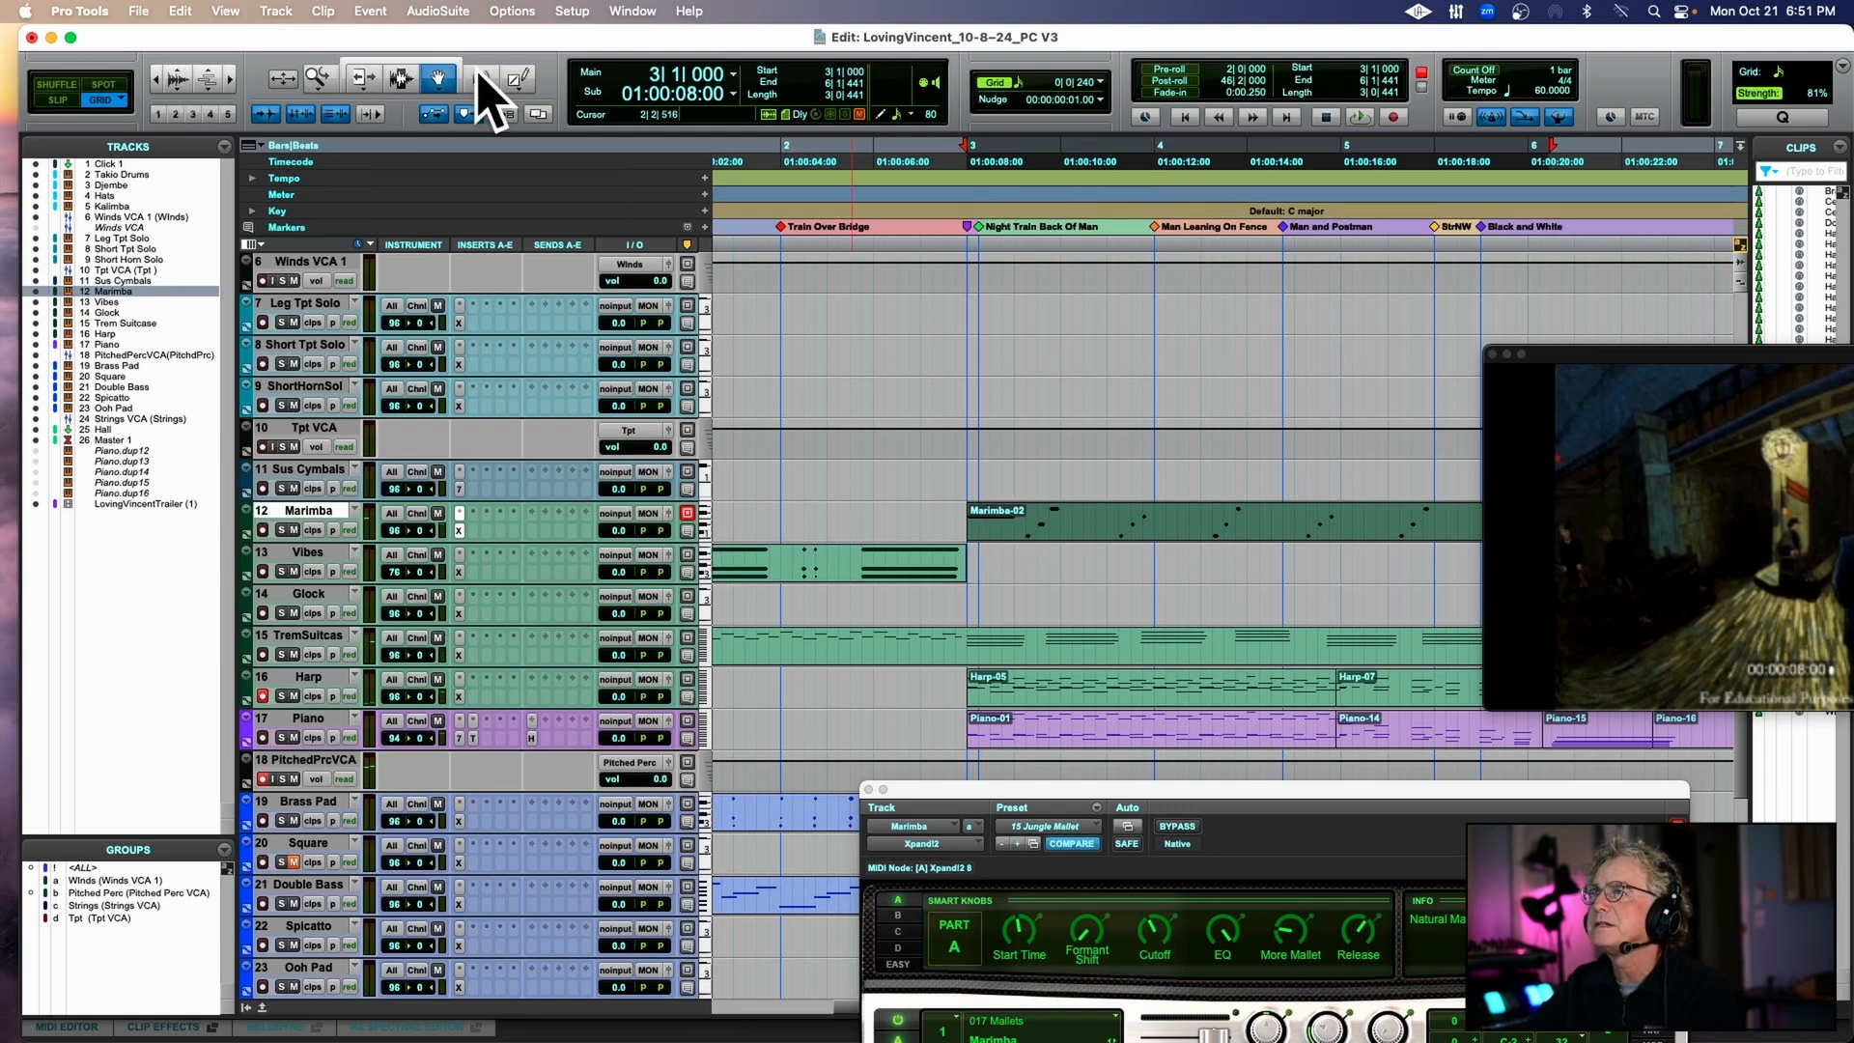
pyautogui.click(404, 81)
pyautogui.click(964, 653)
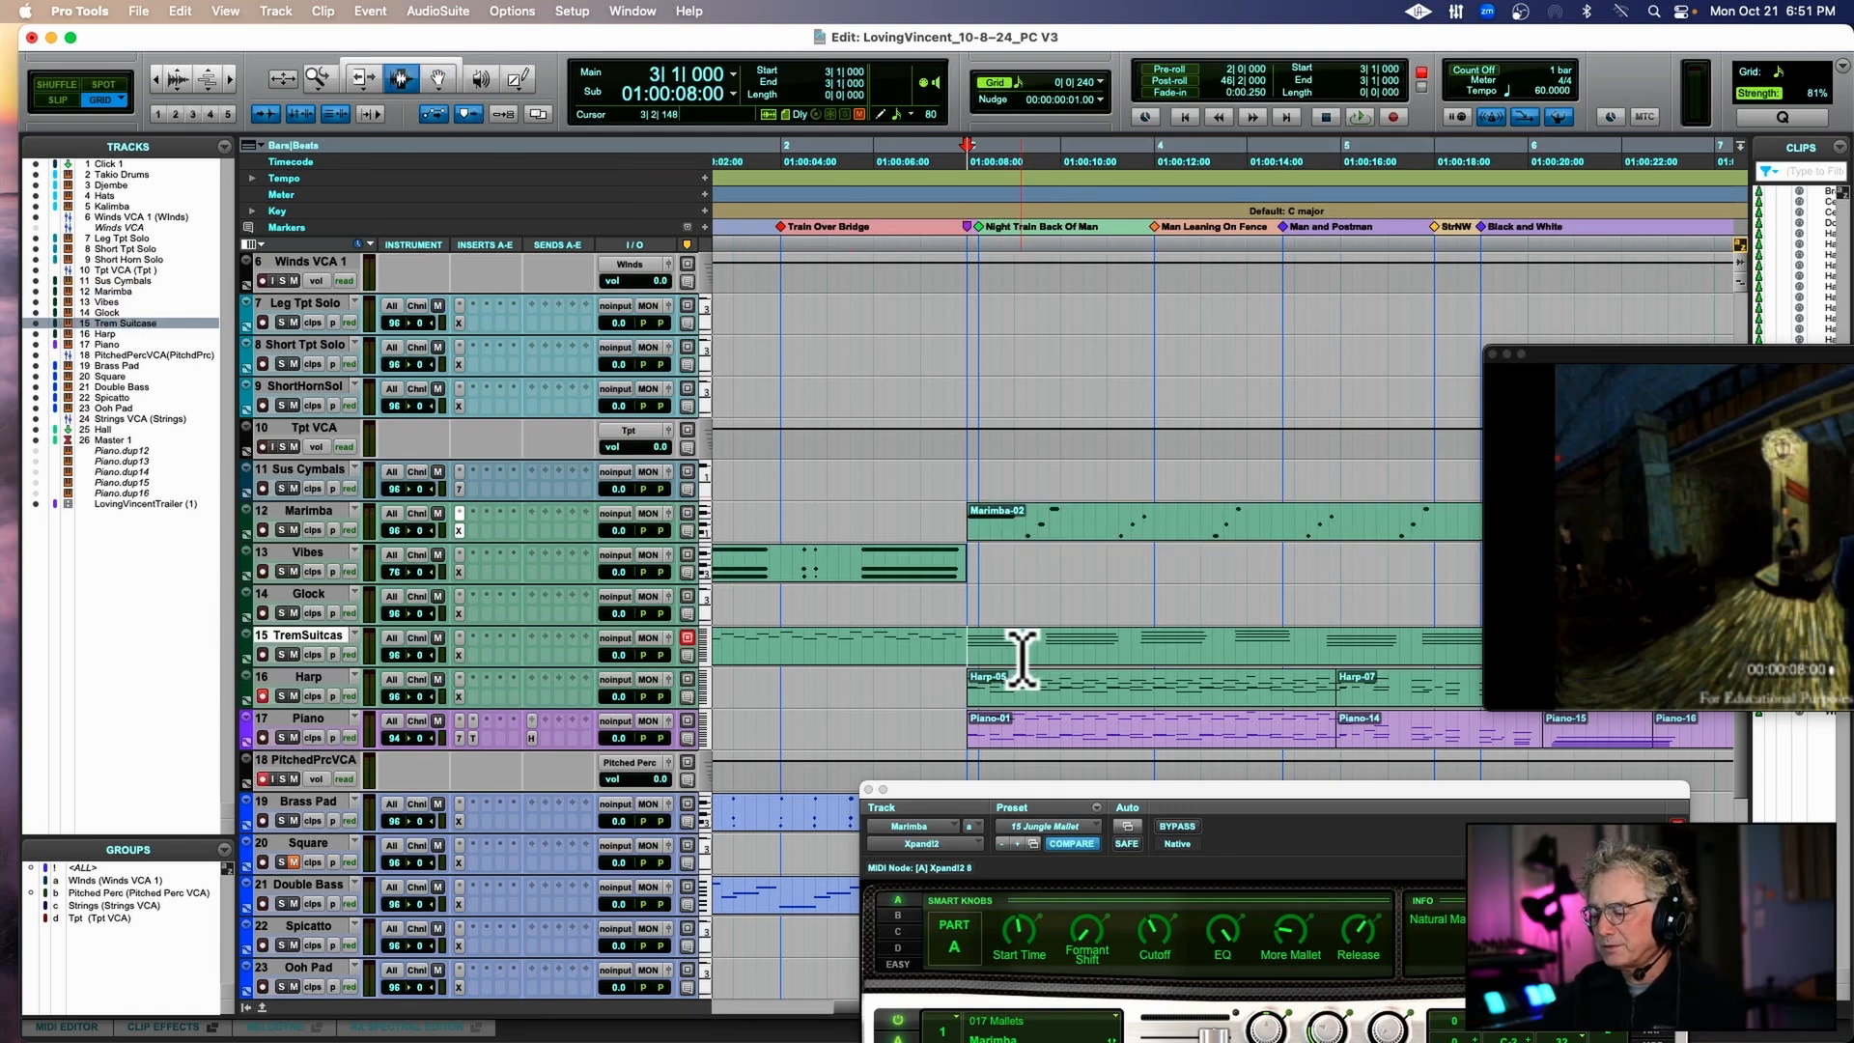
pyautogui.doubleClick(1022, 657)
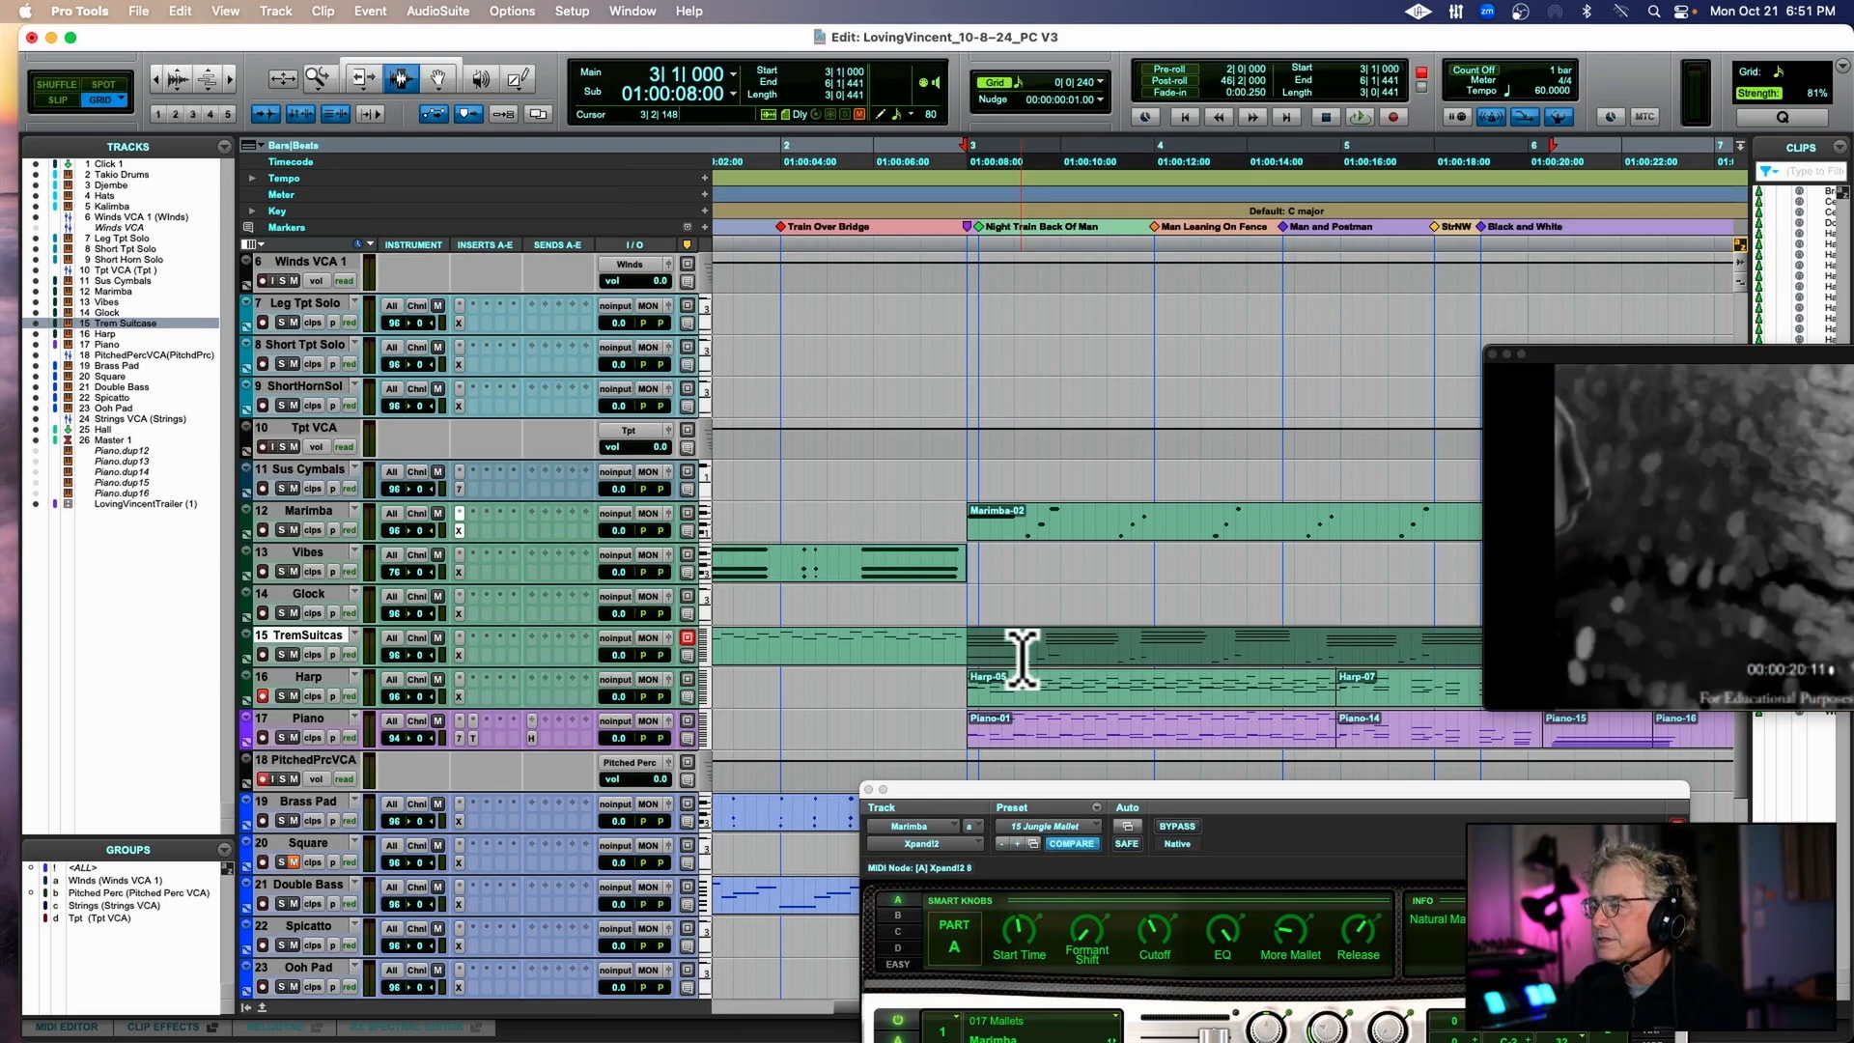
pyautogui.press('space')
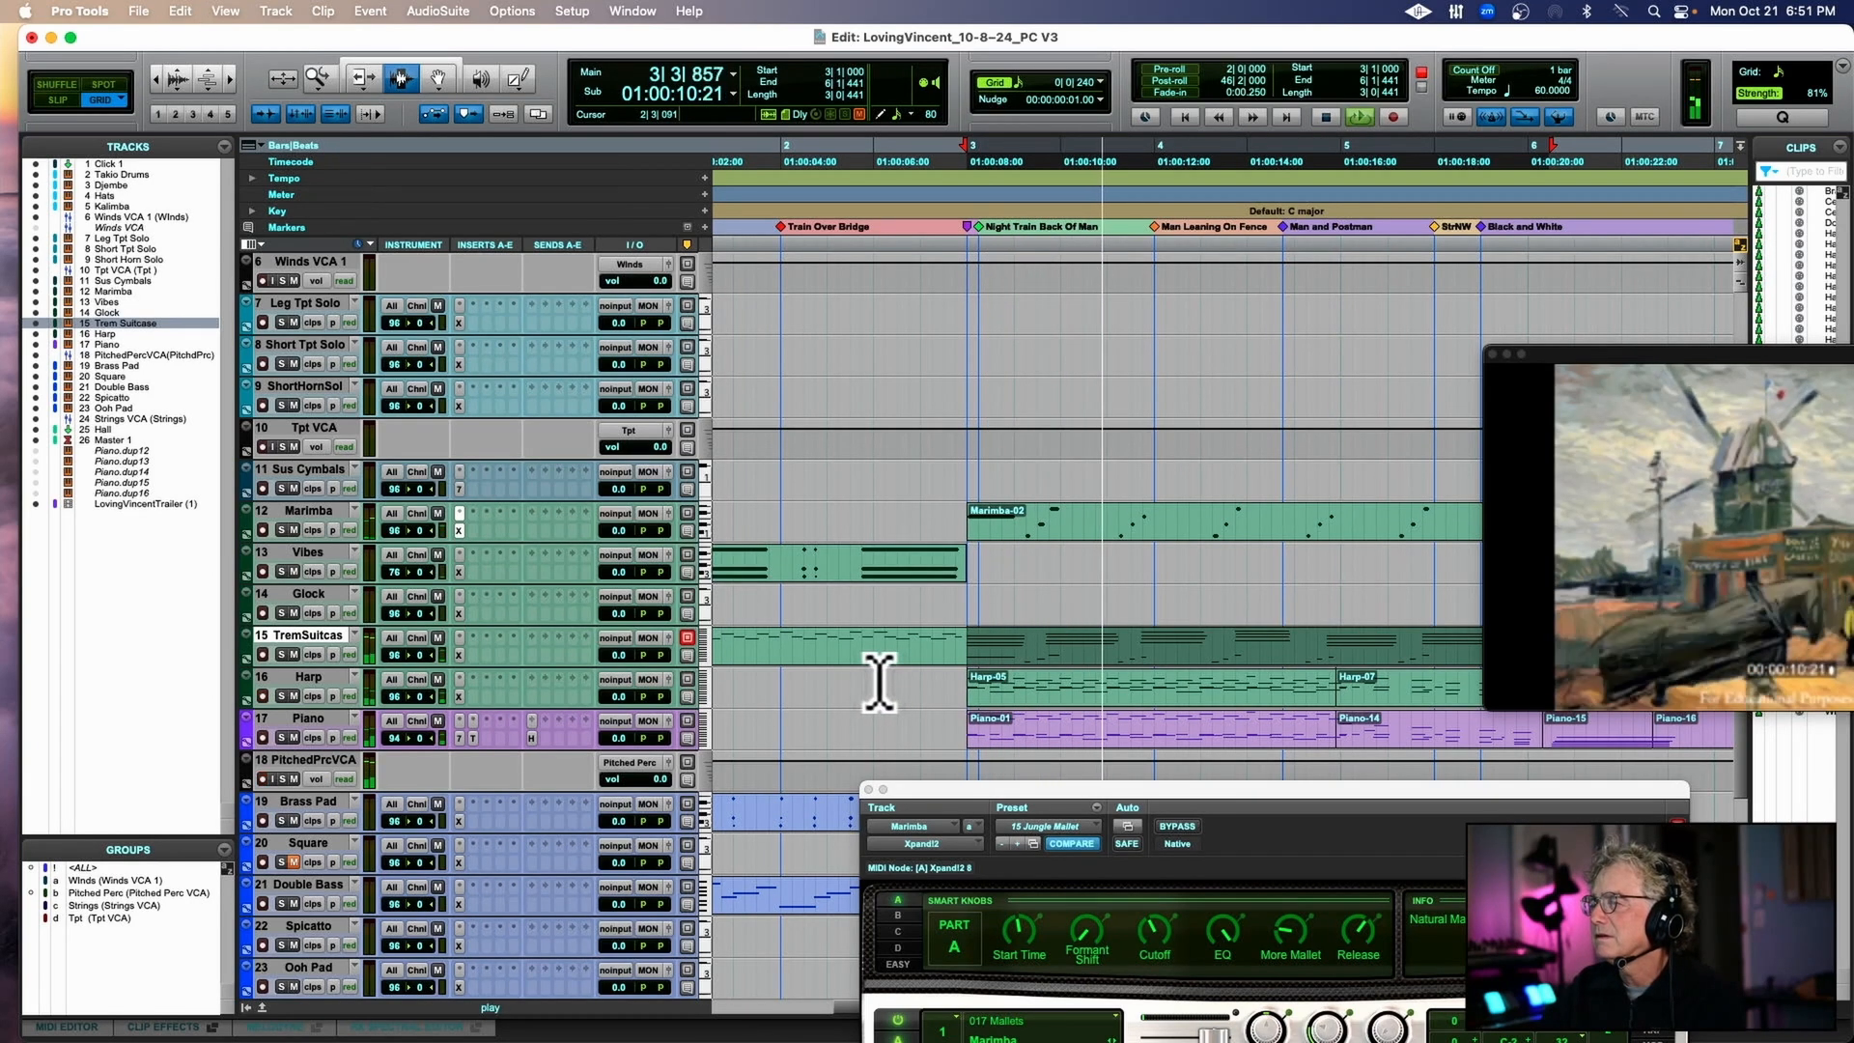
pyautogui.press('space')
pyautogui.press('Left')
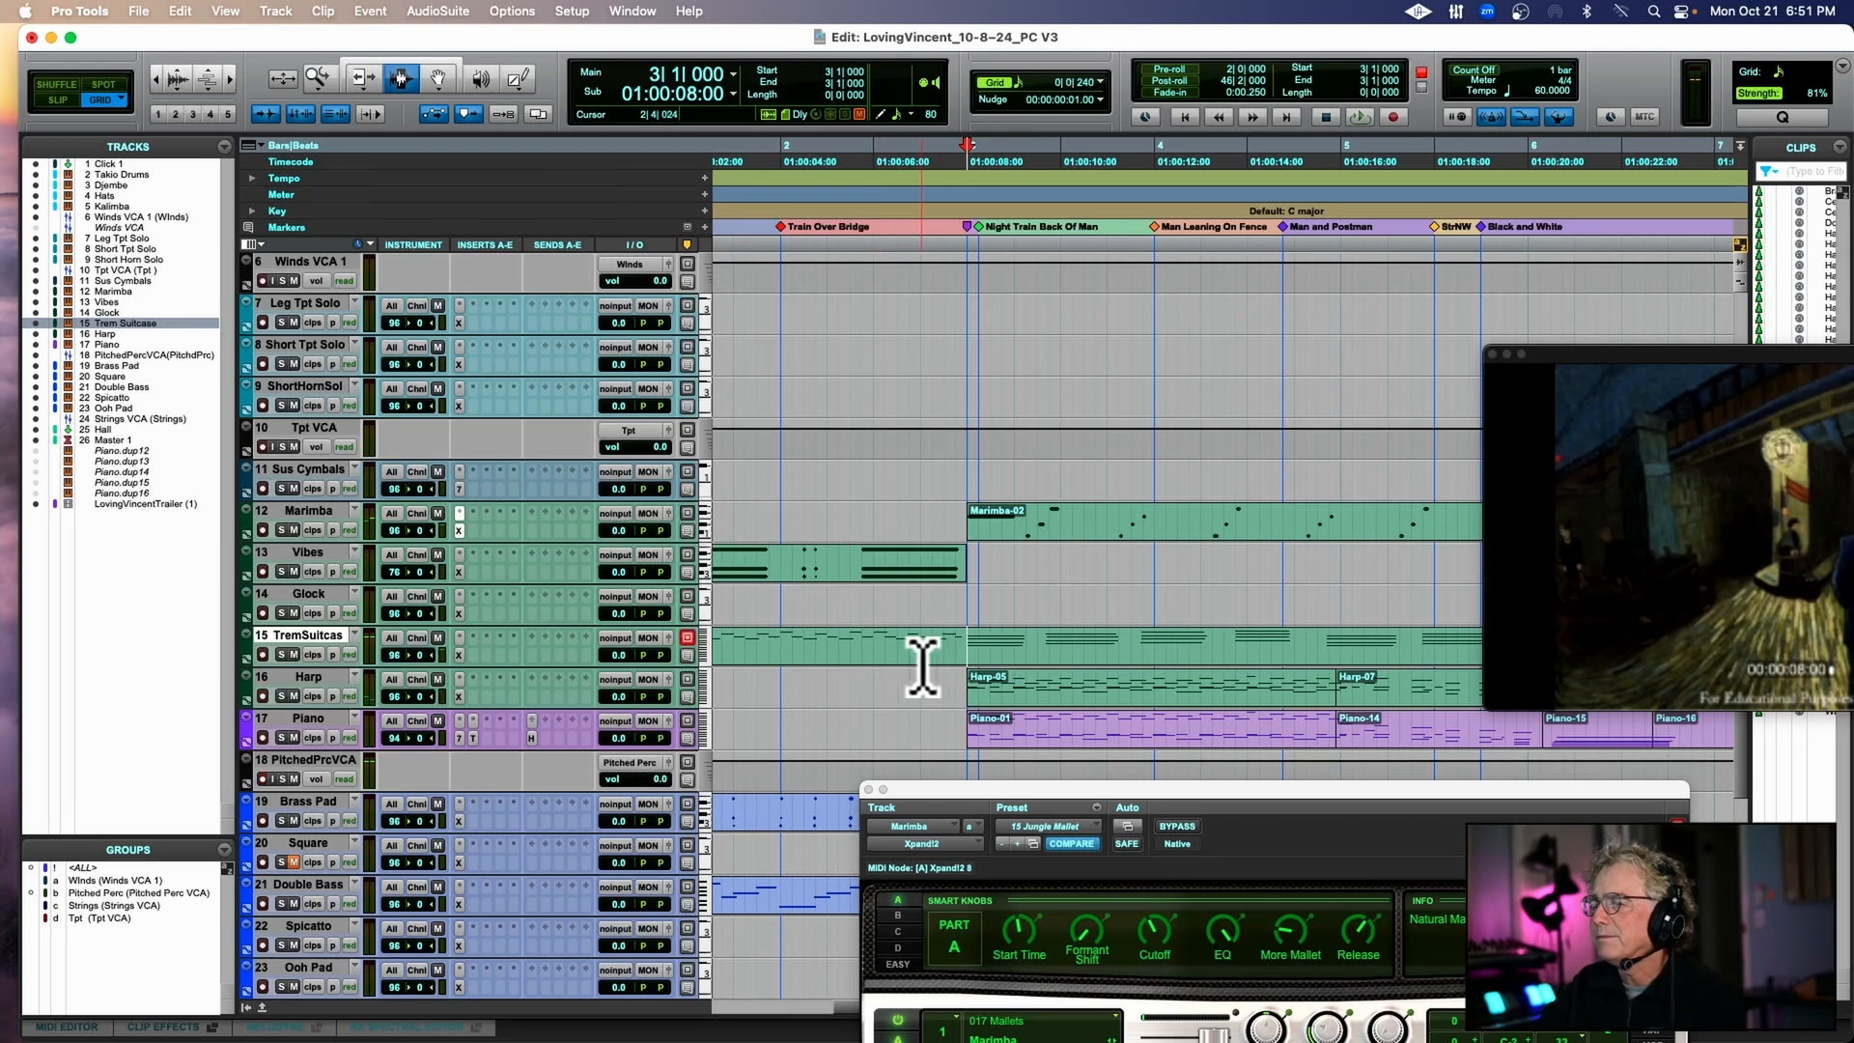
# Select the Leg Tpt Solo track and open its Xpand!2 instrument.
pyautogui.scroll(-5, 923, 666)
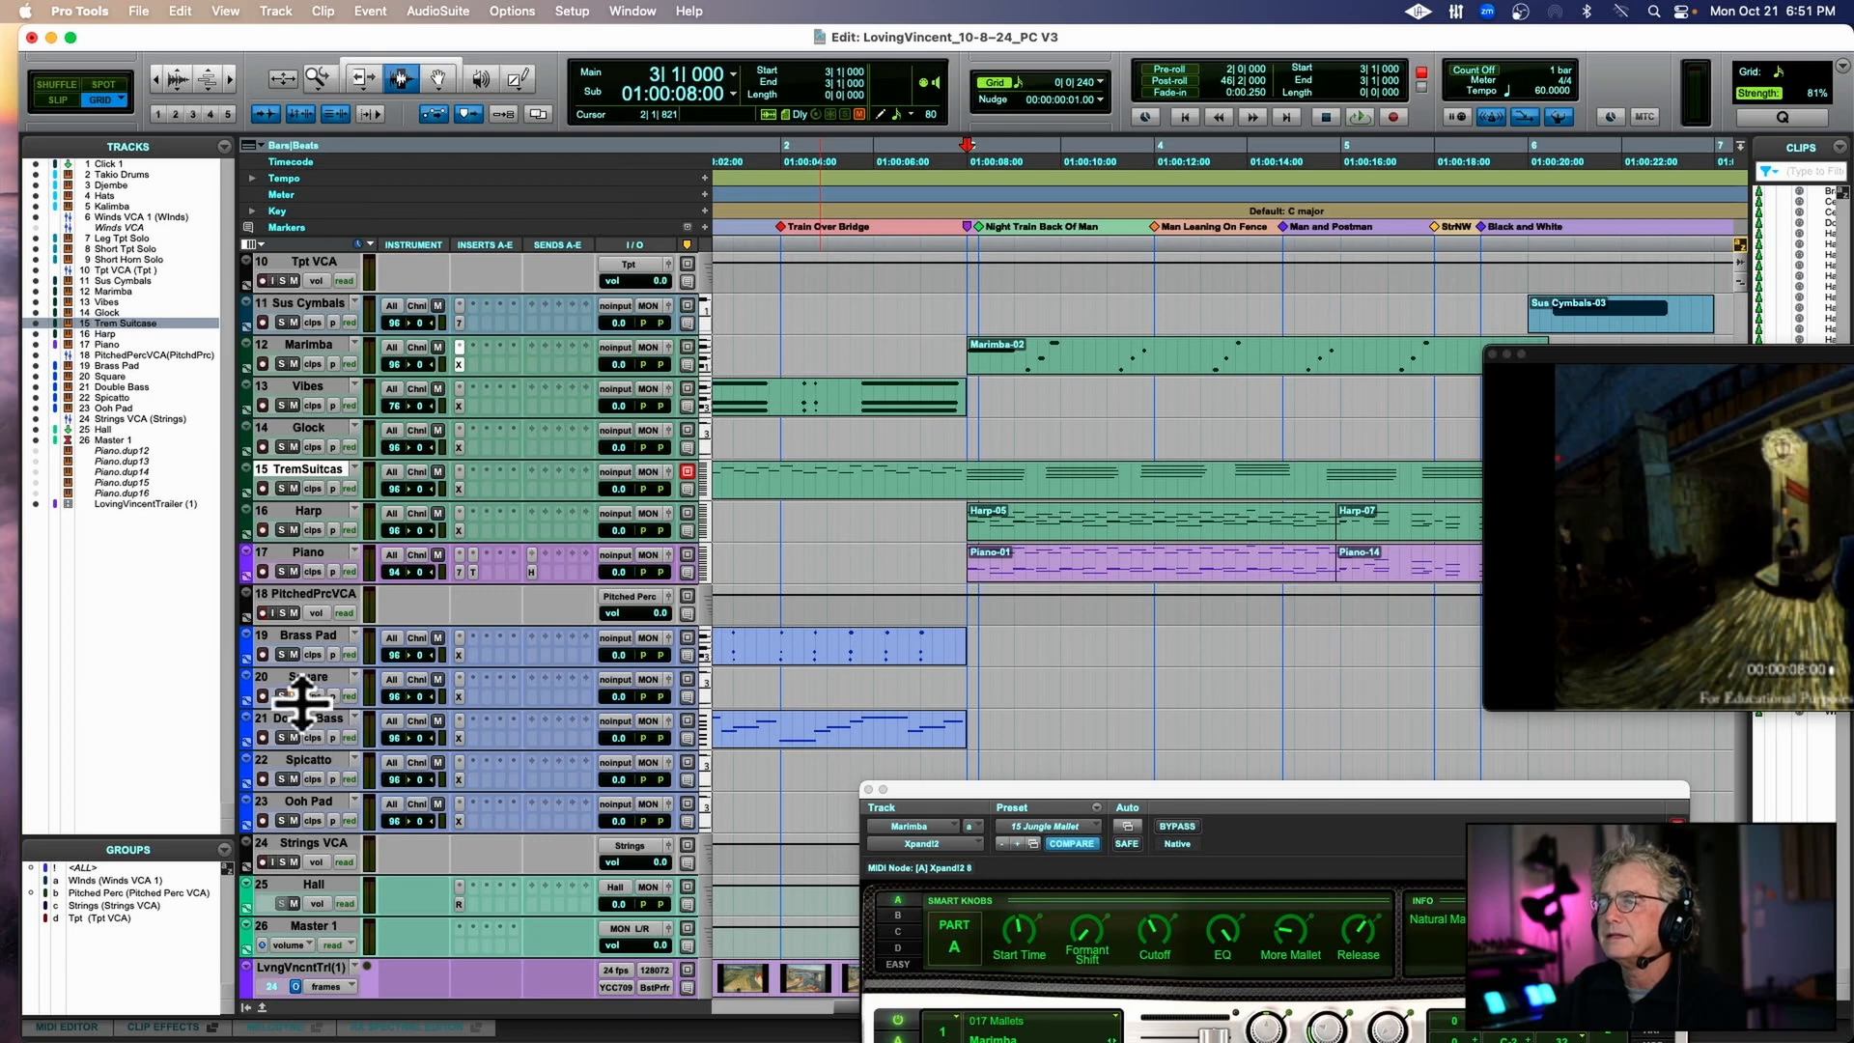
pyautogui.scroll(5, 642, 667)
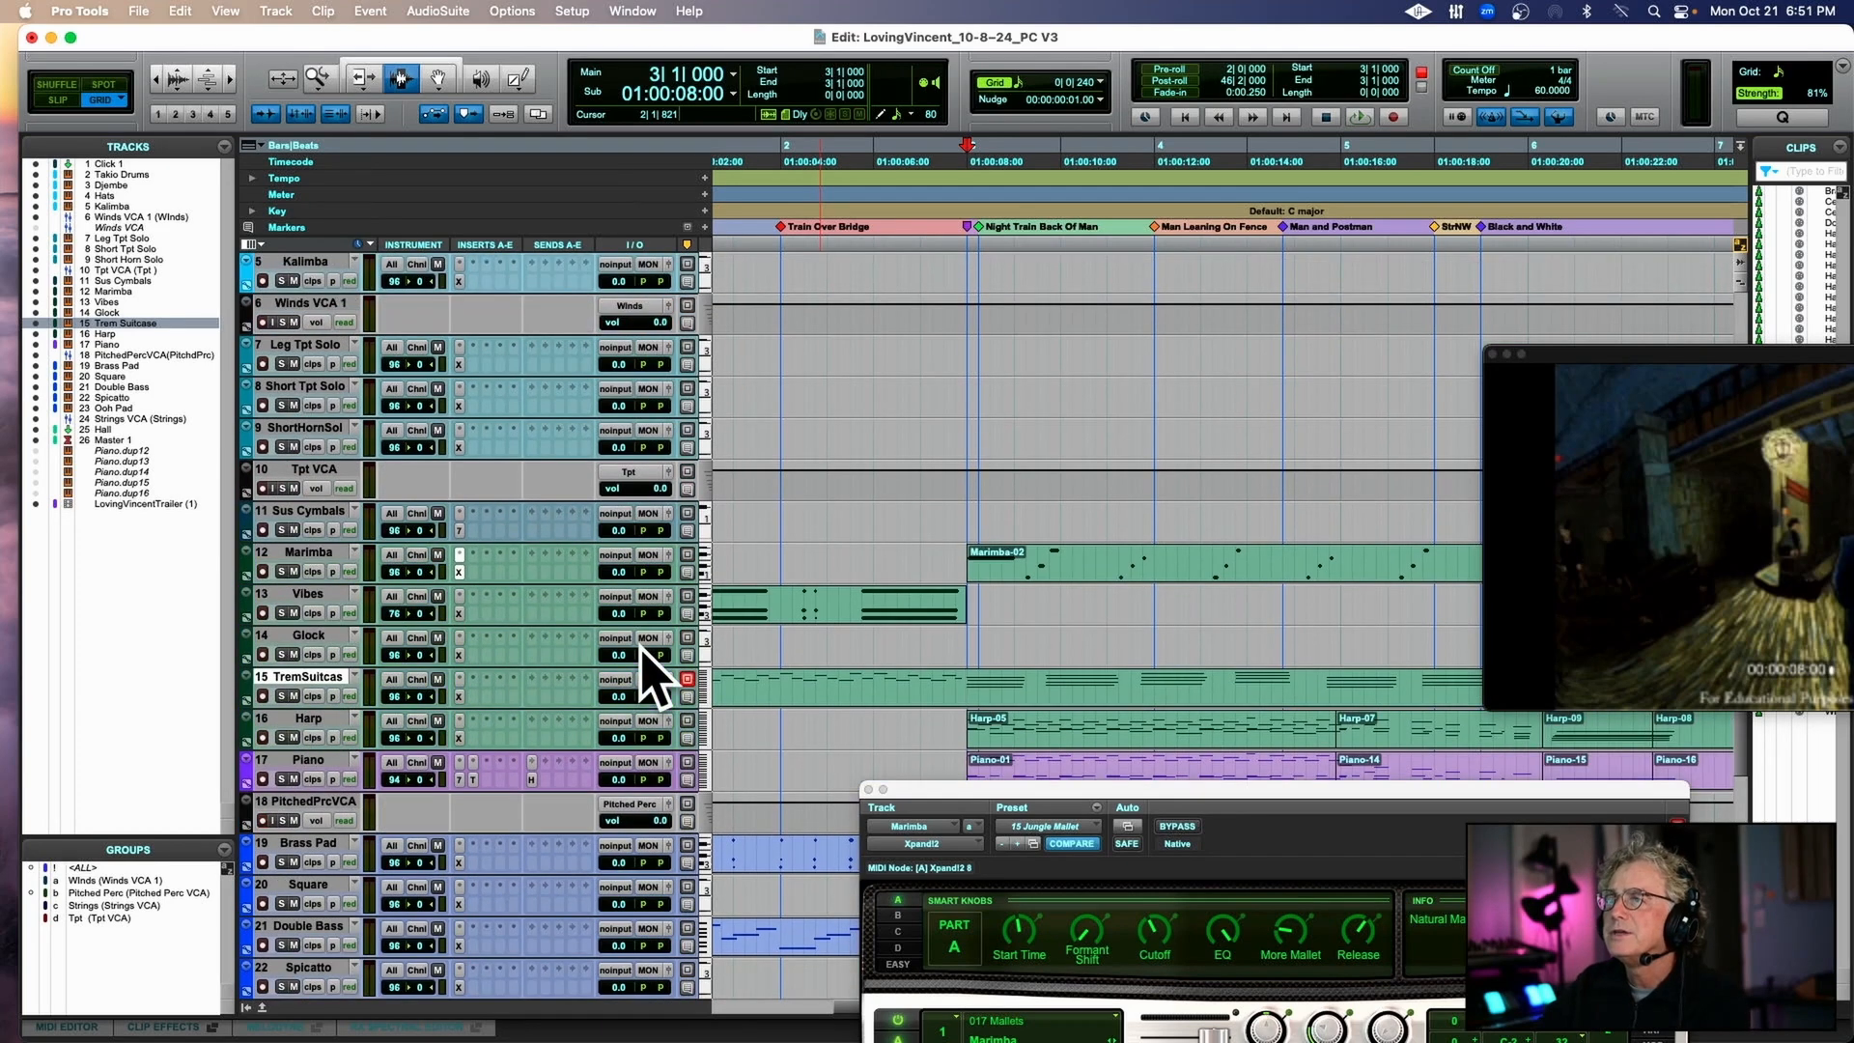
pyautogui.scroll(2, 653, 678)
pyautogui.hscroll(2, 642, 676)
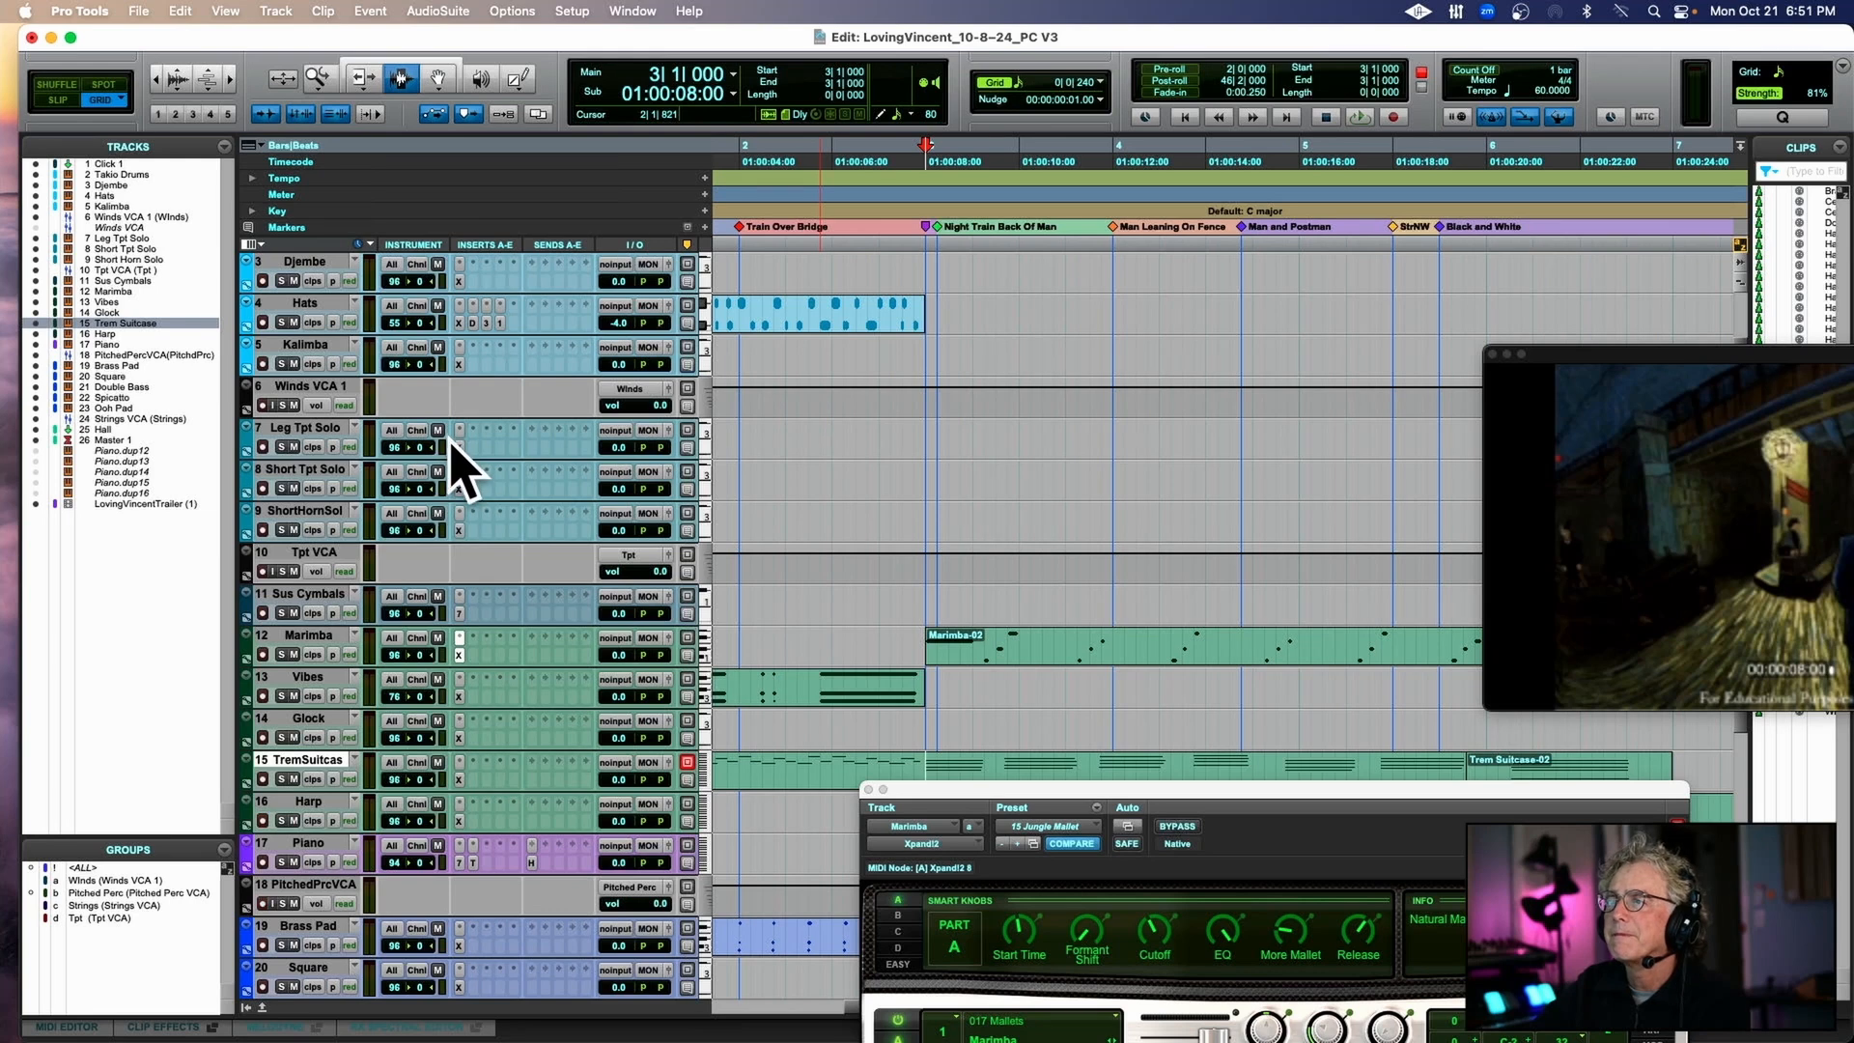
pyautogui.click(290, 428)
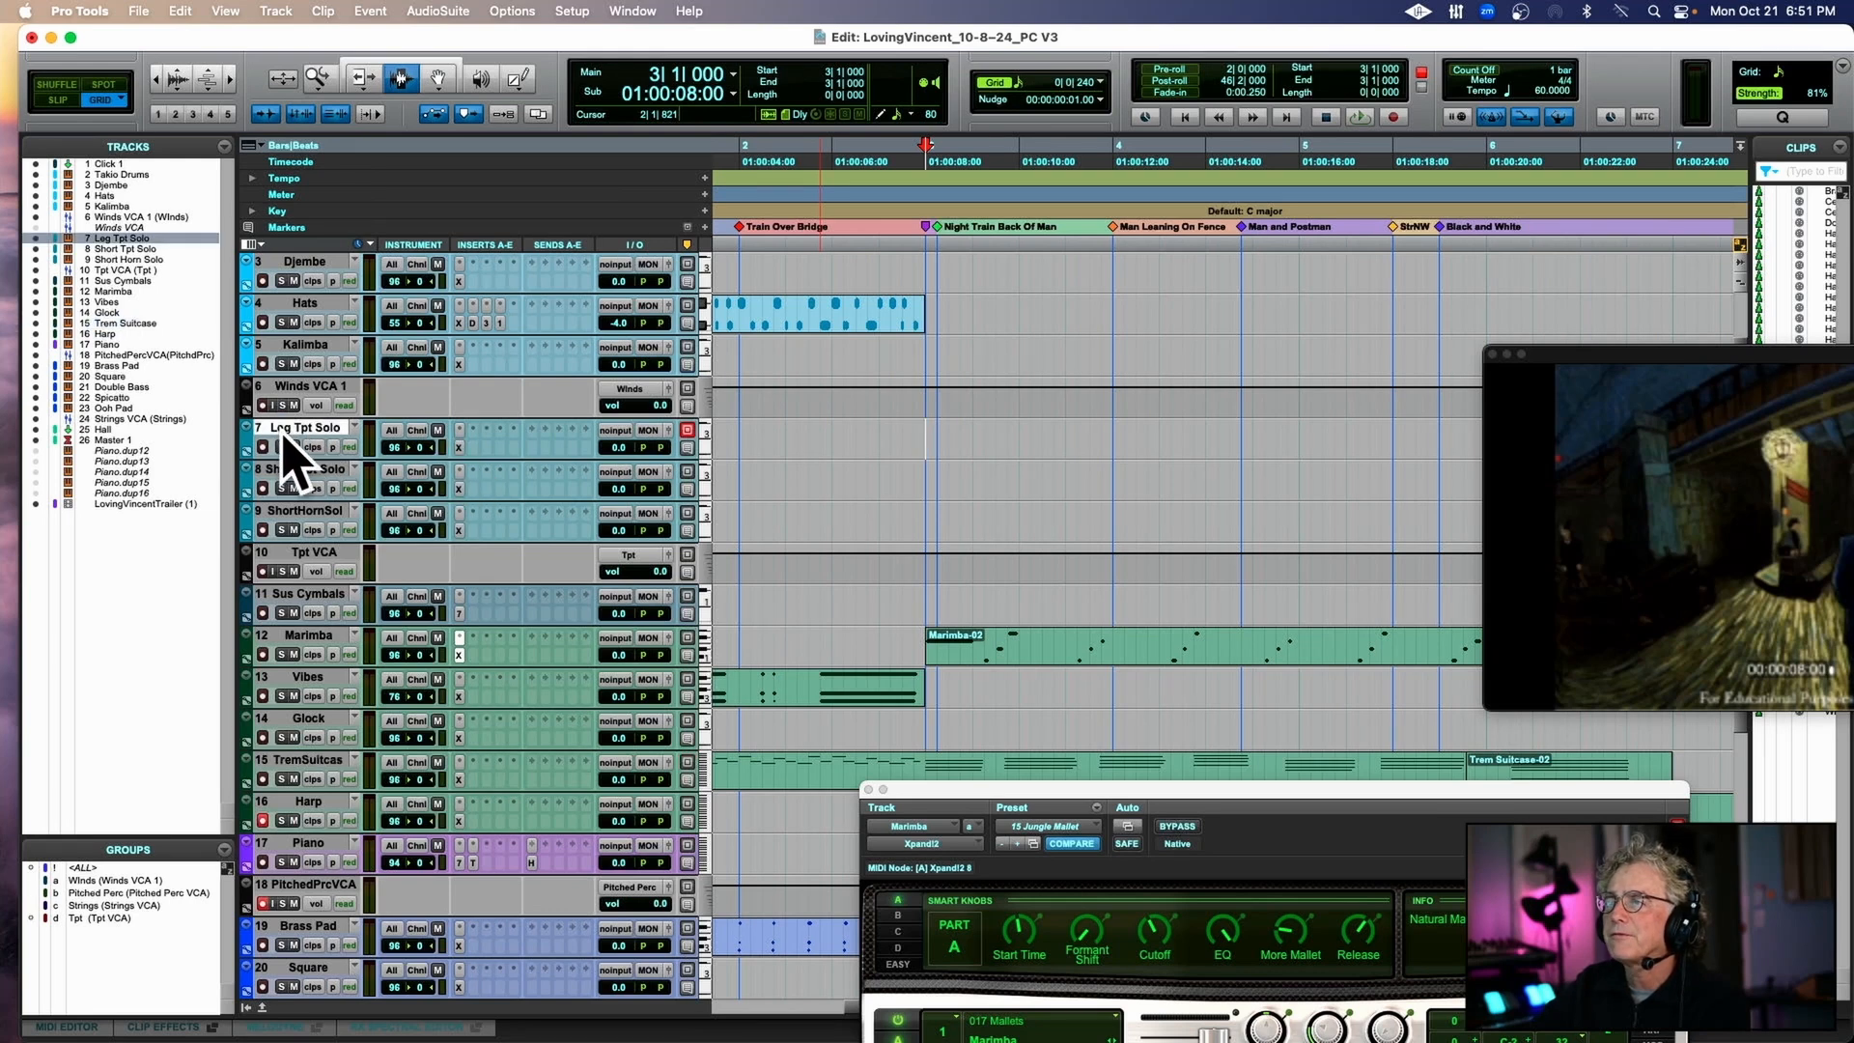
pyautogui.click(460, 446)
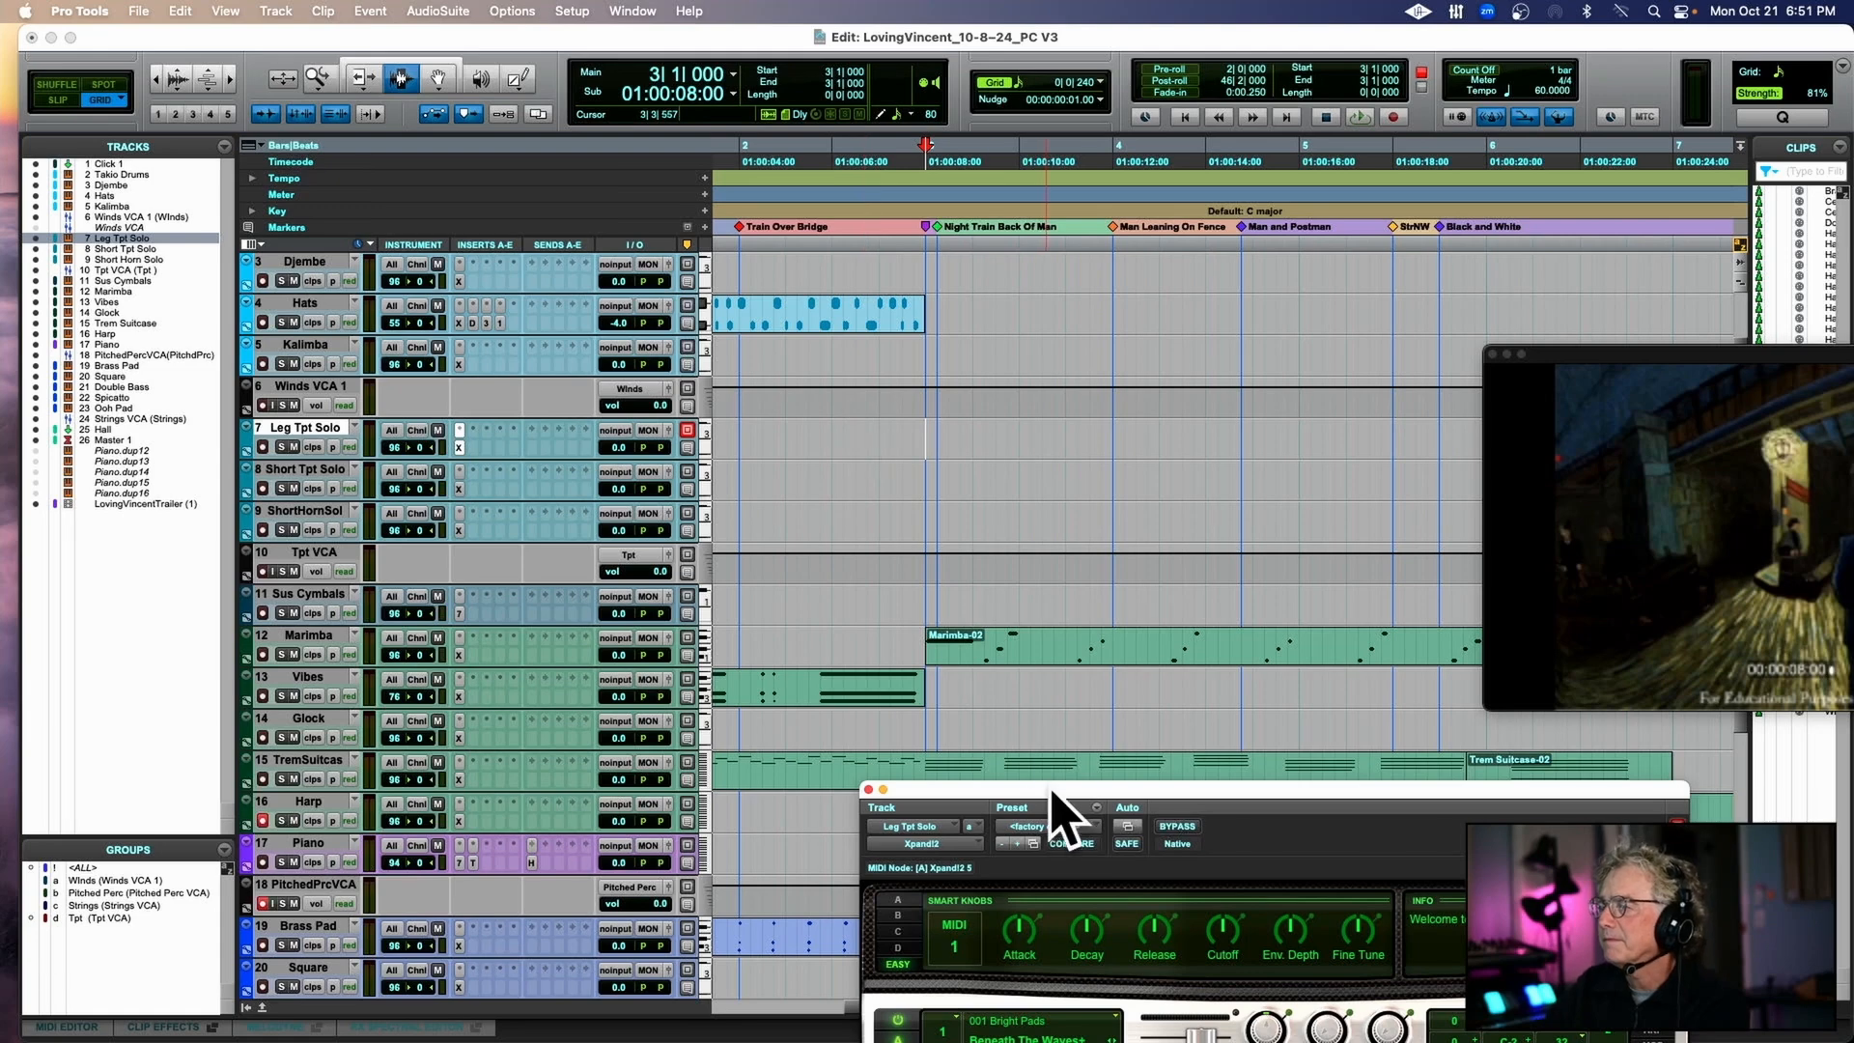
# Load the Guitars preset 17 Soft Med Nylon Picked into the Leg Tpt Solo track's Xpand!2.
pyautogui.moveTo(1063, 802); pyautogui.dragTo(879, 106)
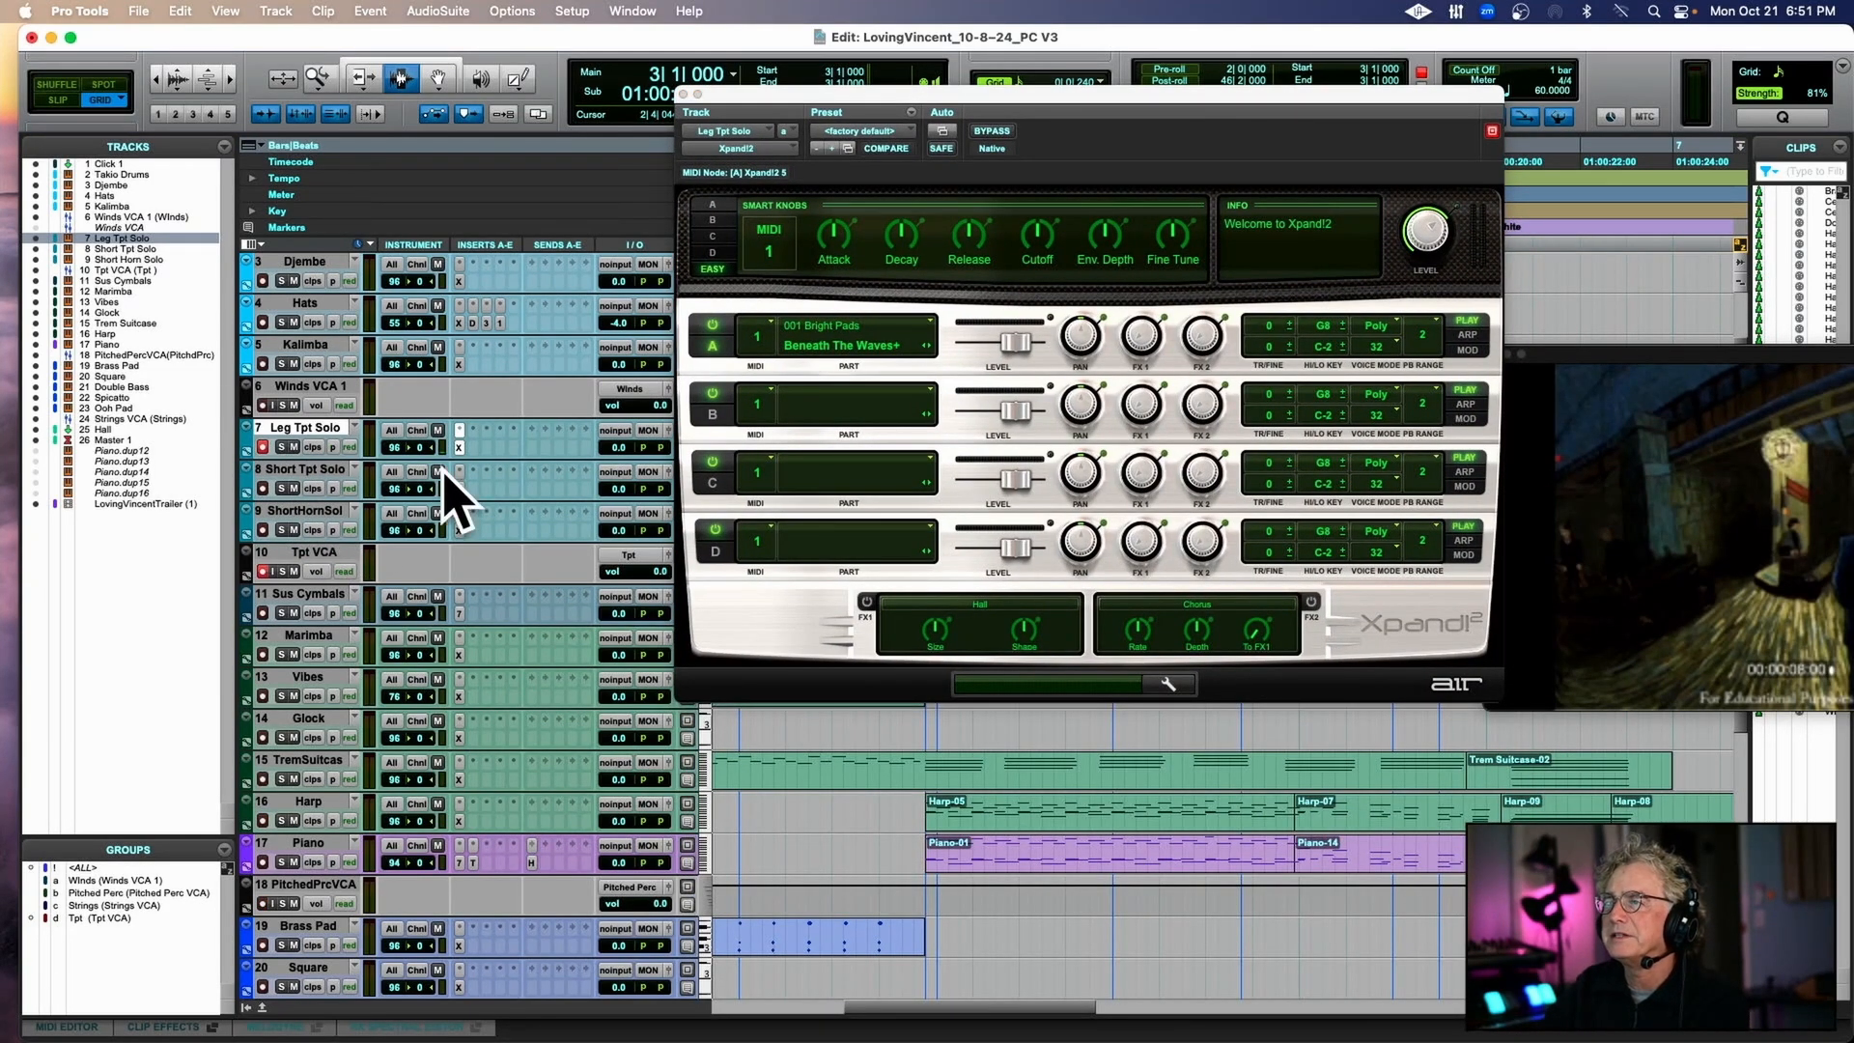
pyautogui.click(881, 132)
pyautogui.moveTo(953, 153)
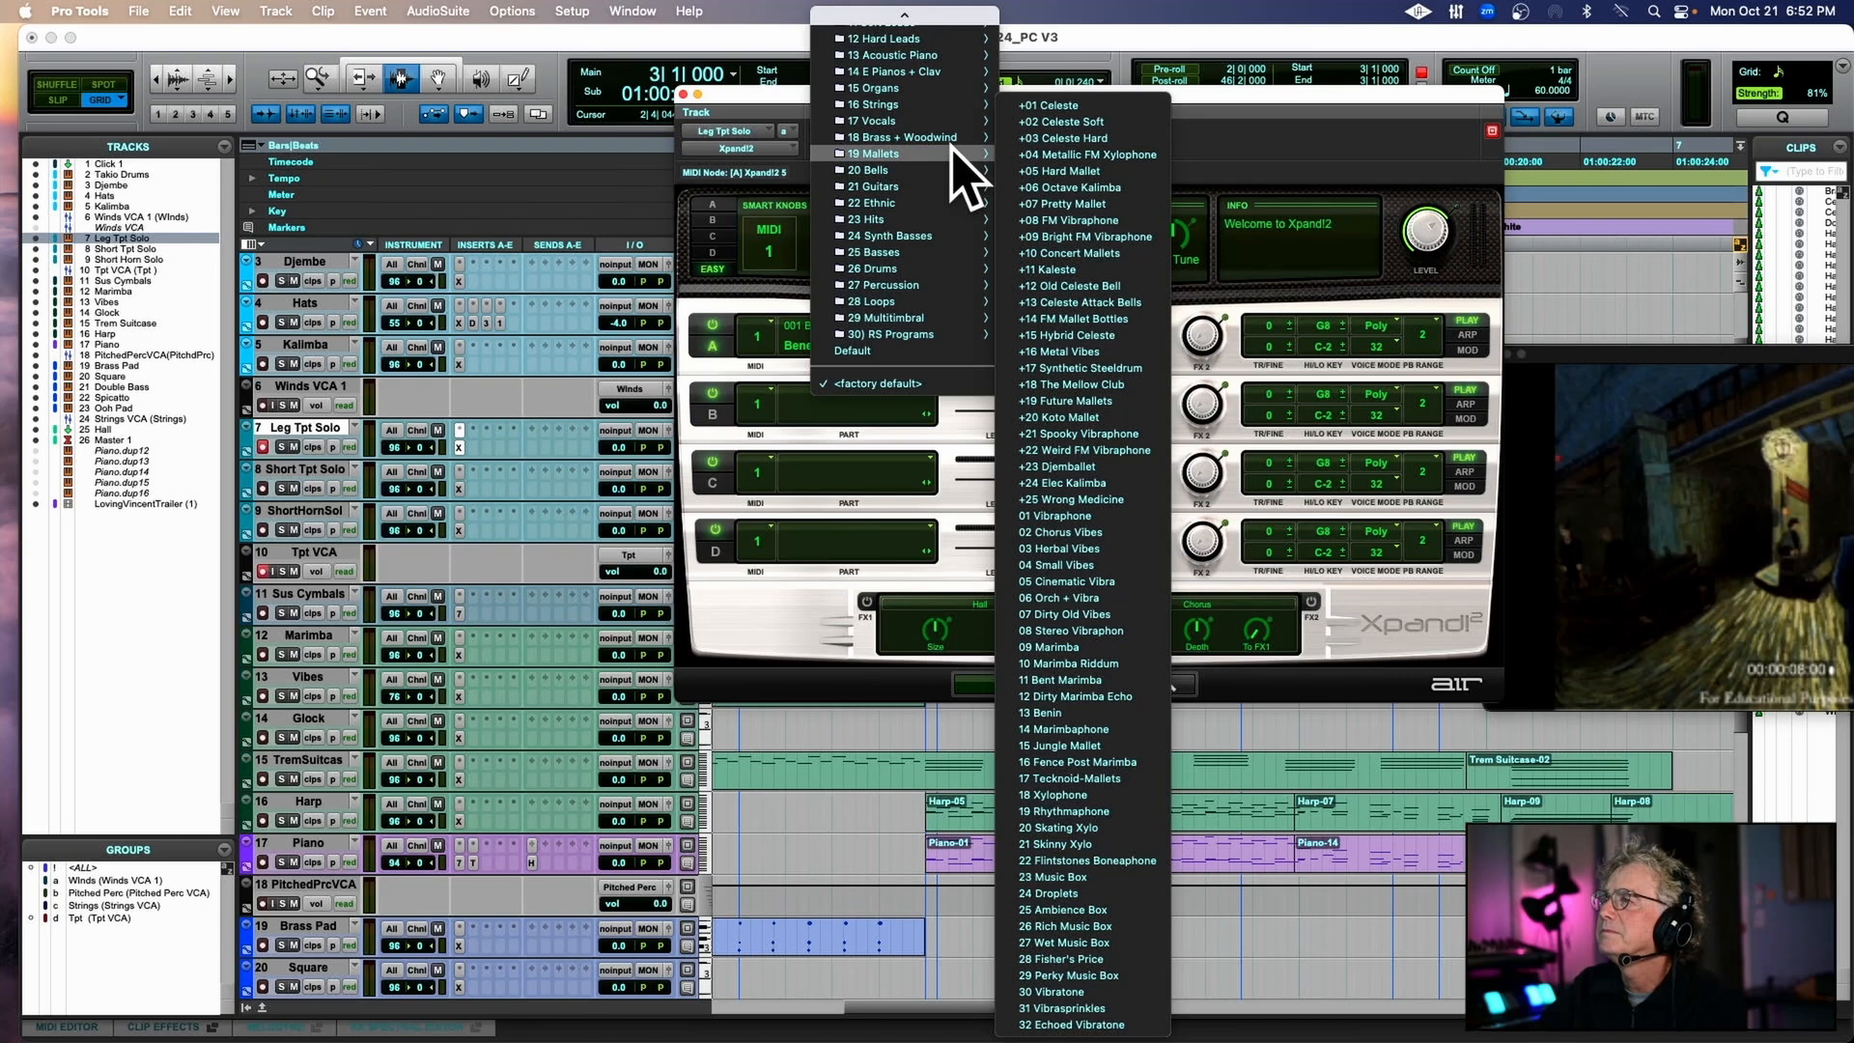
pyautogui.moveTo(945, 186)
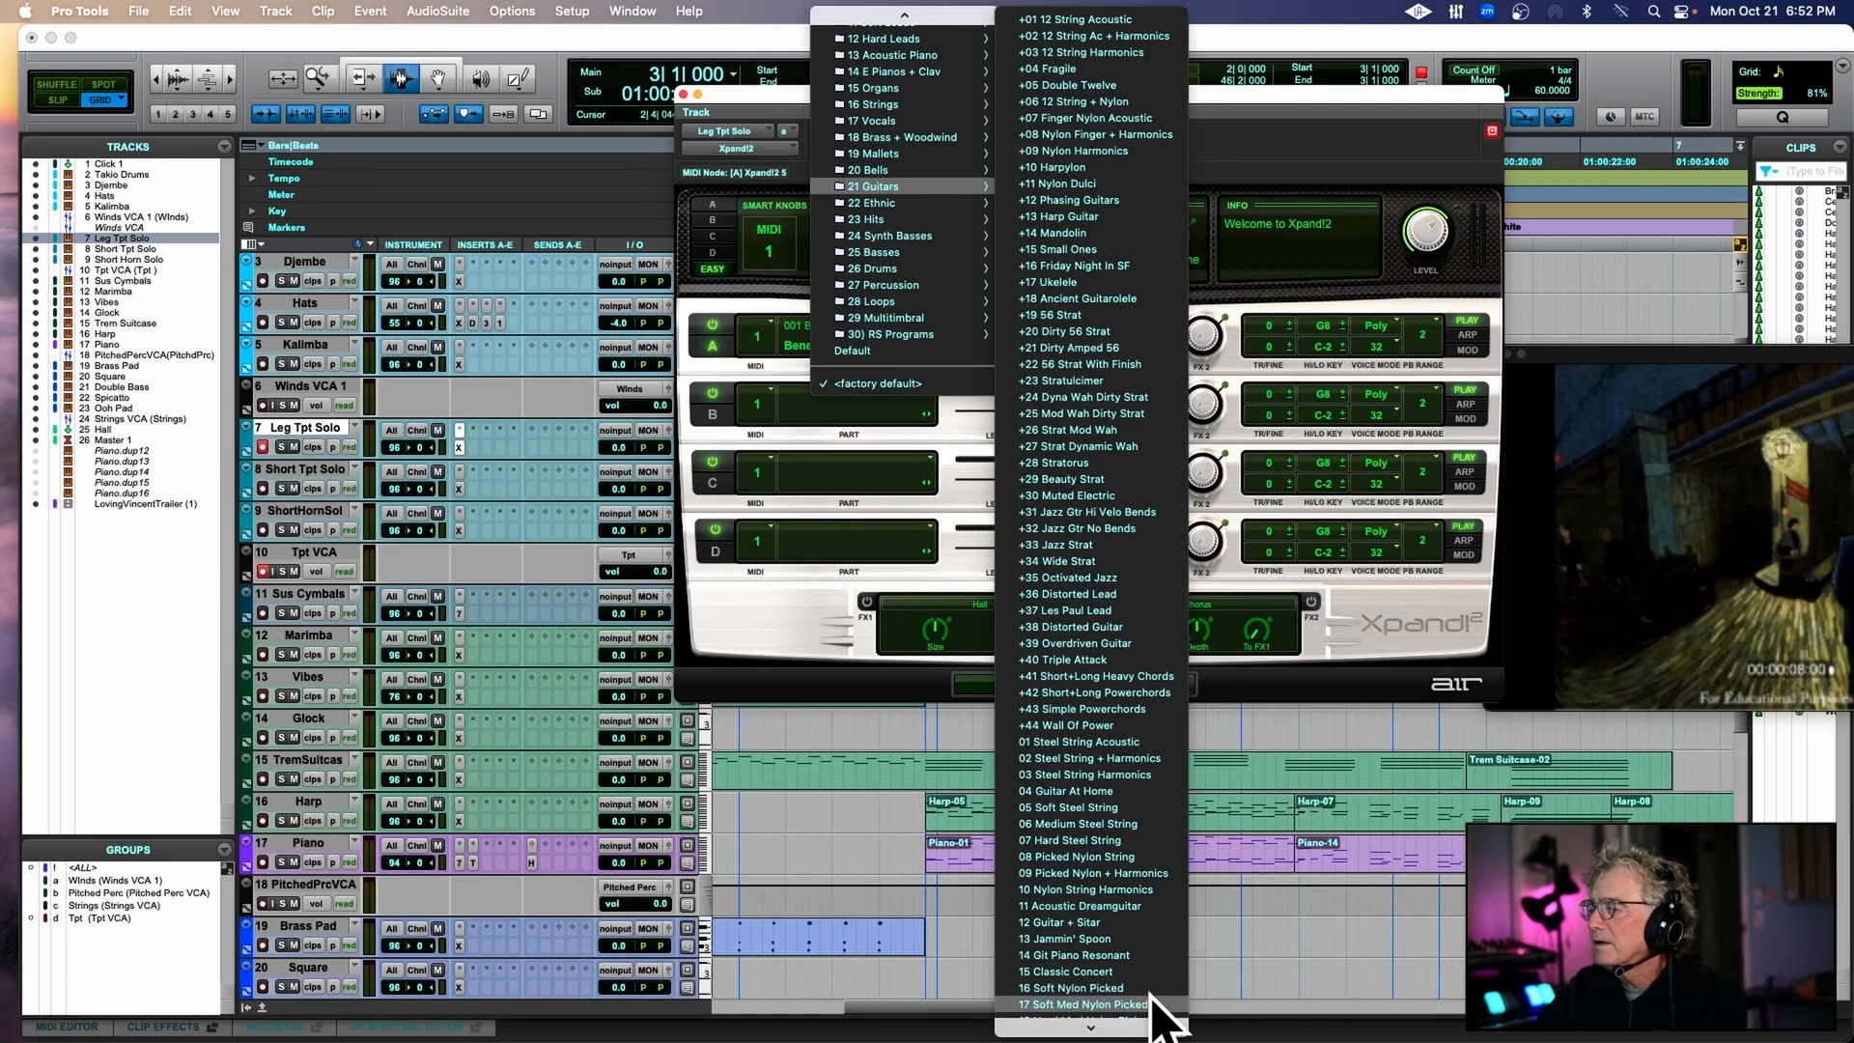
pyautogui.scroll(-5, 1154, 990)
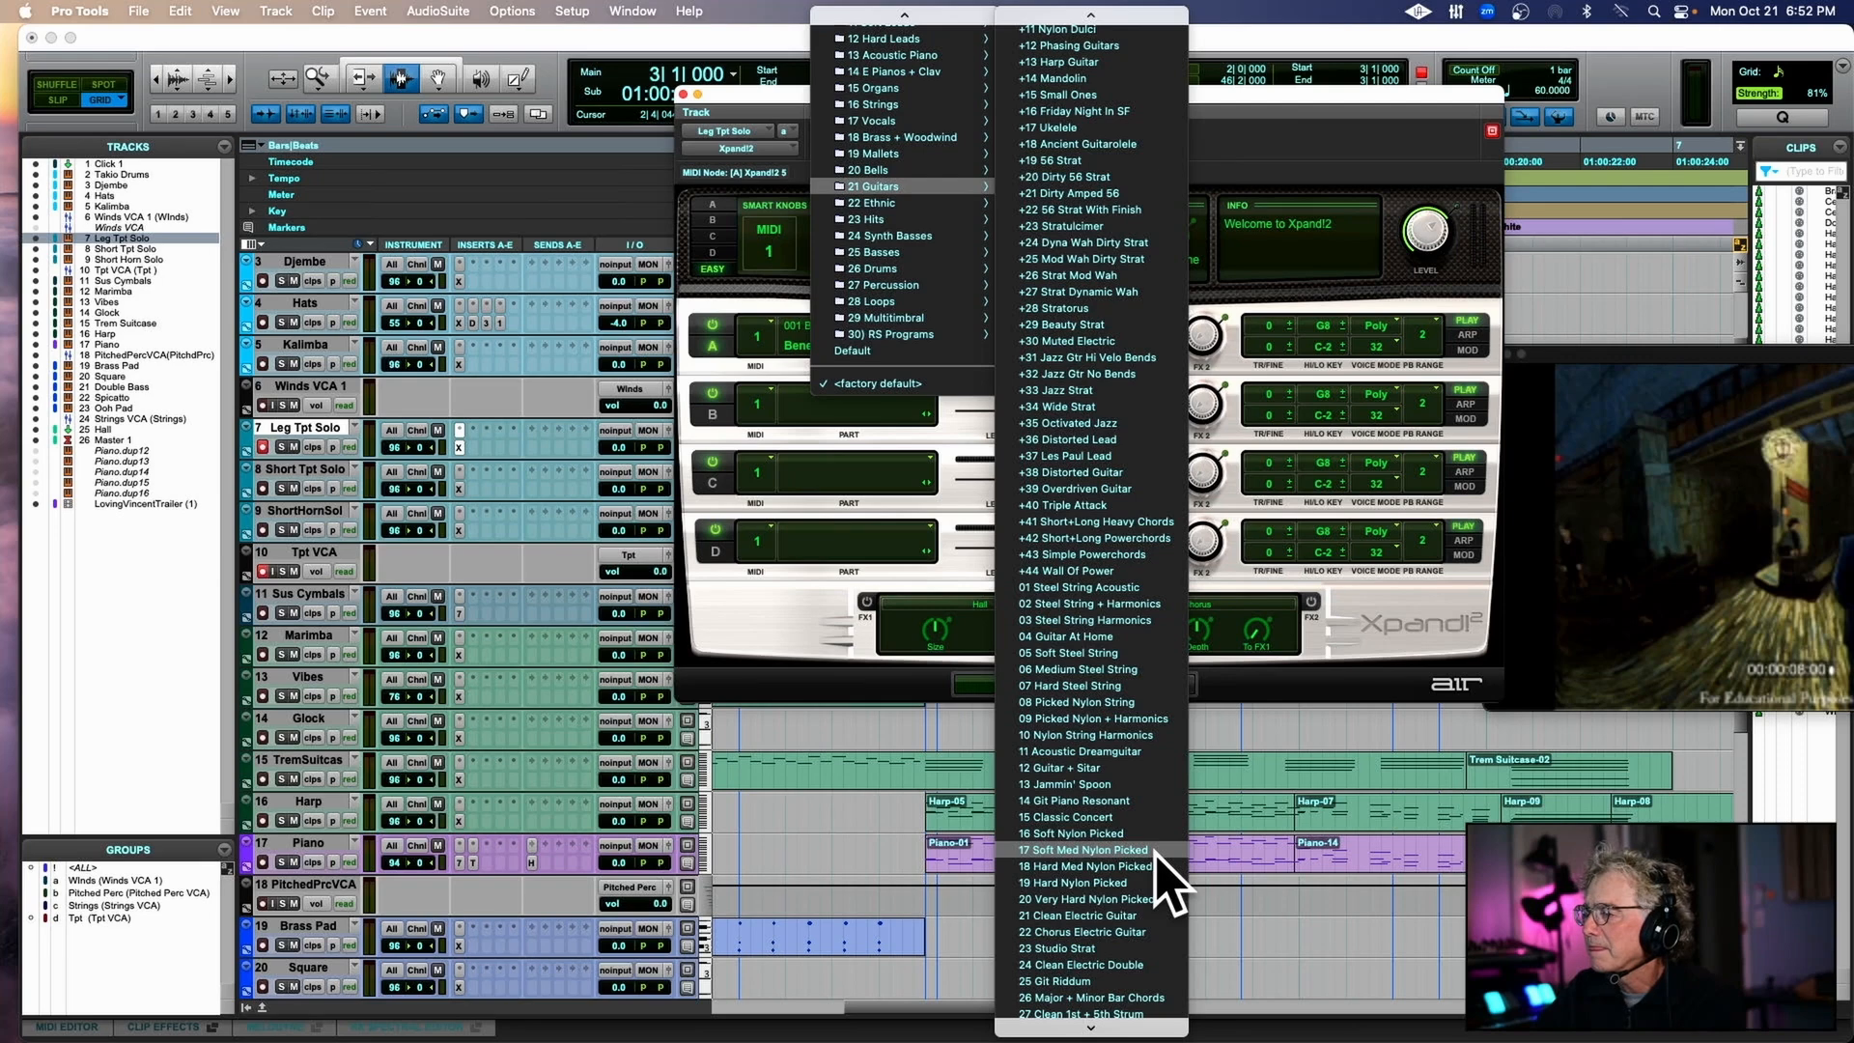
pyautogui.click(1111, 850)
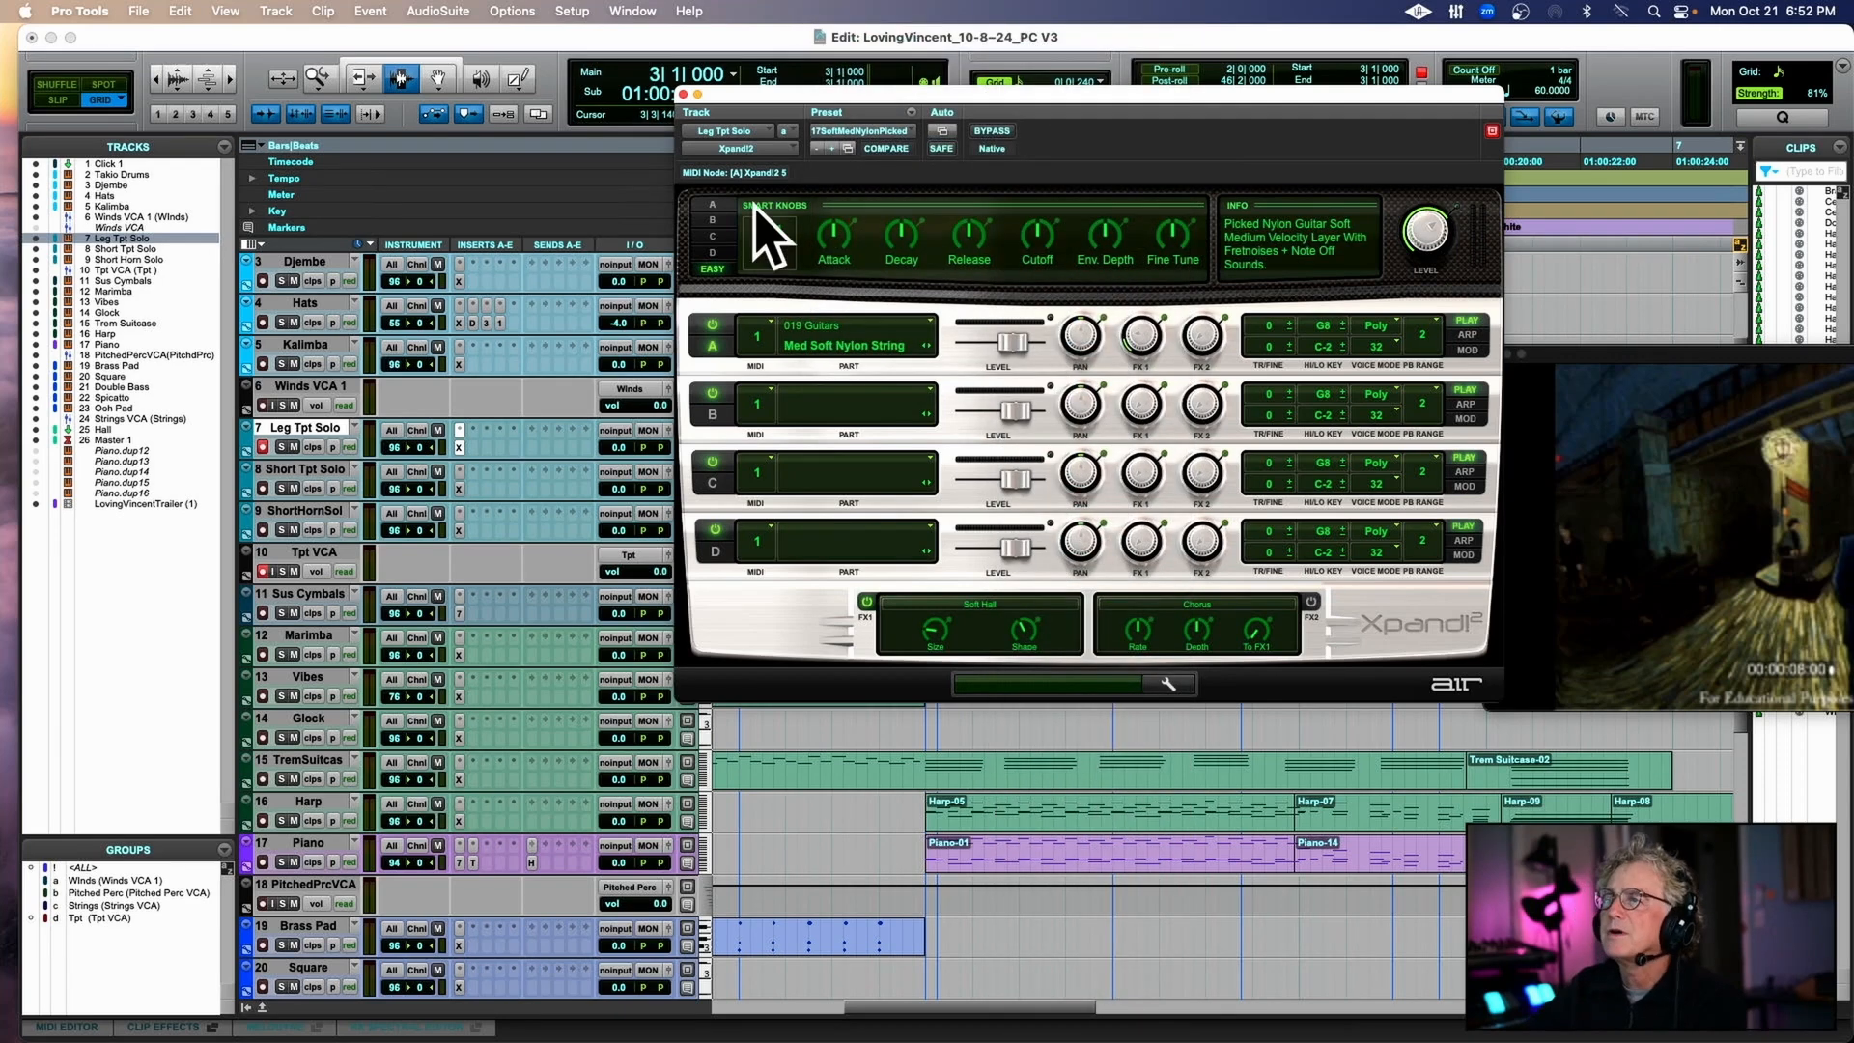
# Rename the Leg Tpt Solo track as Nylon Gtr Pick and move its Xpand!2 window clear of the upper tracks.
pyautogui.doubleClick(332, 436)
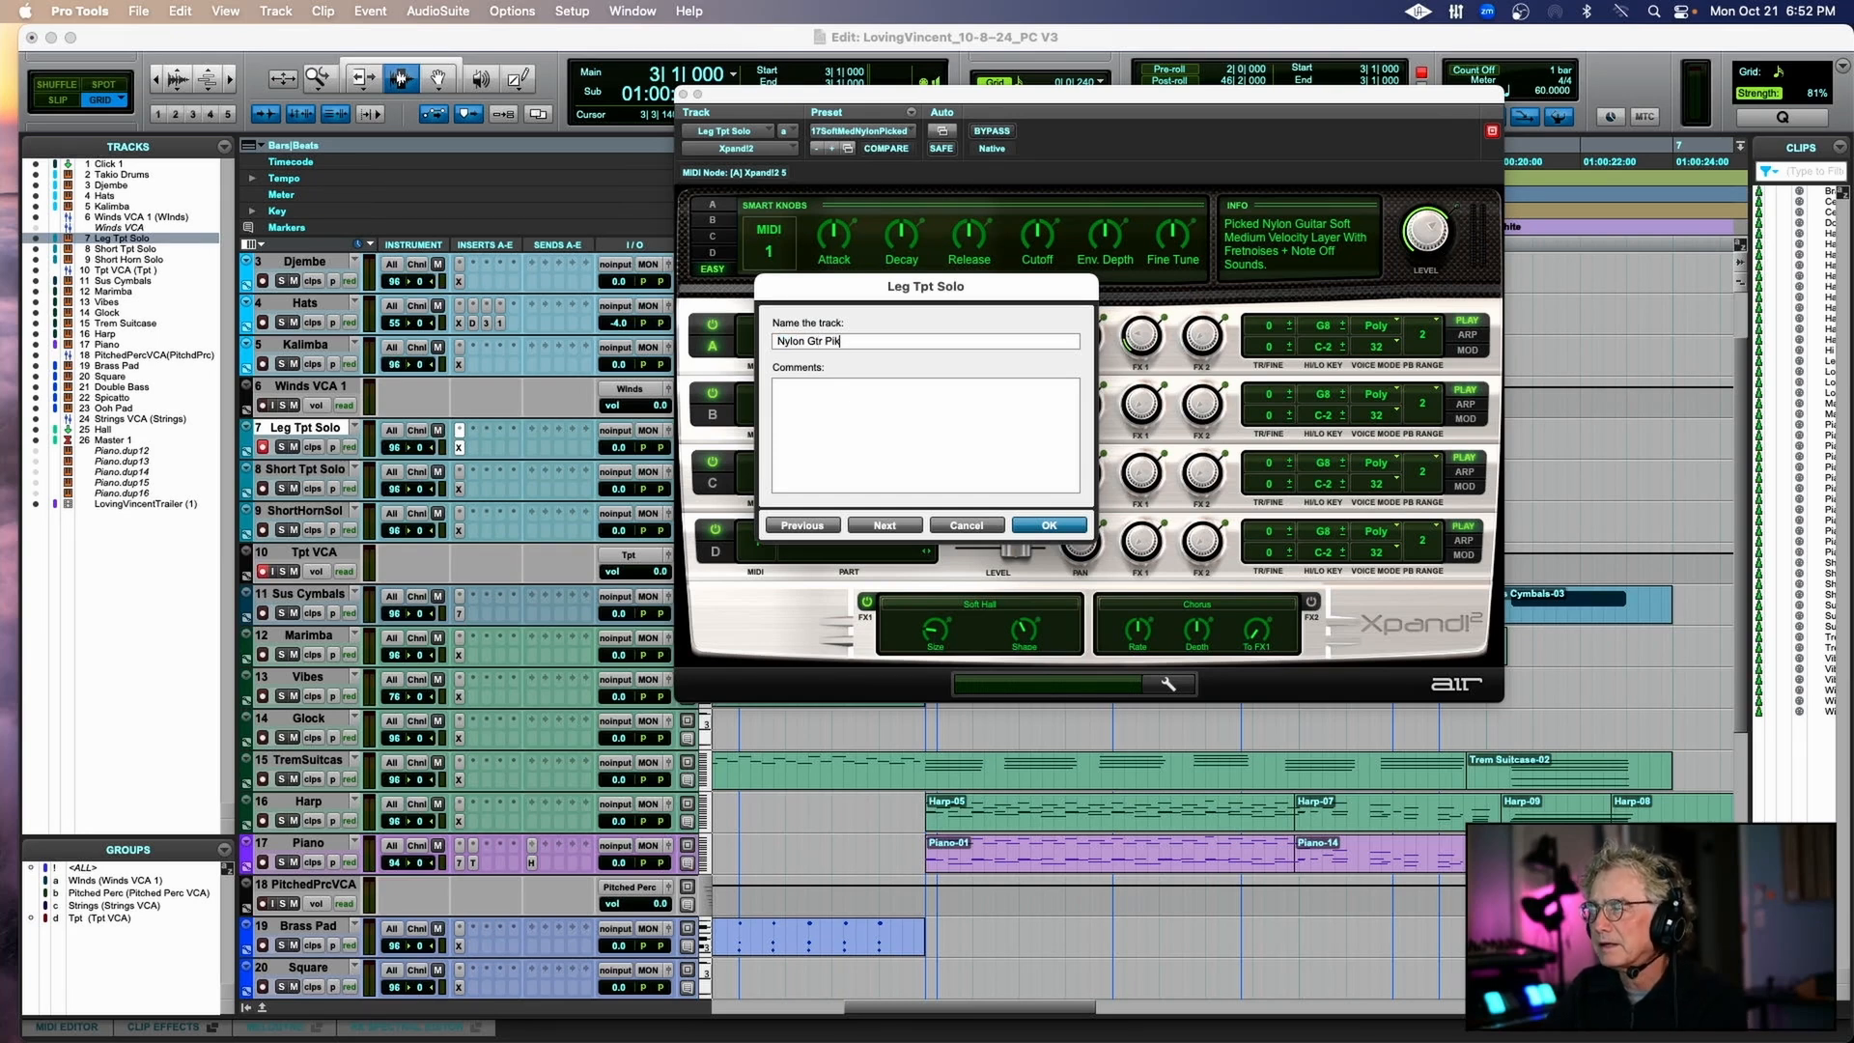
pyautogui.press('Return')
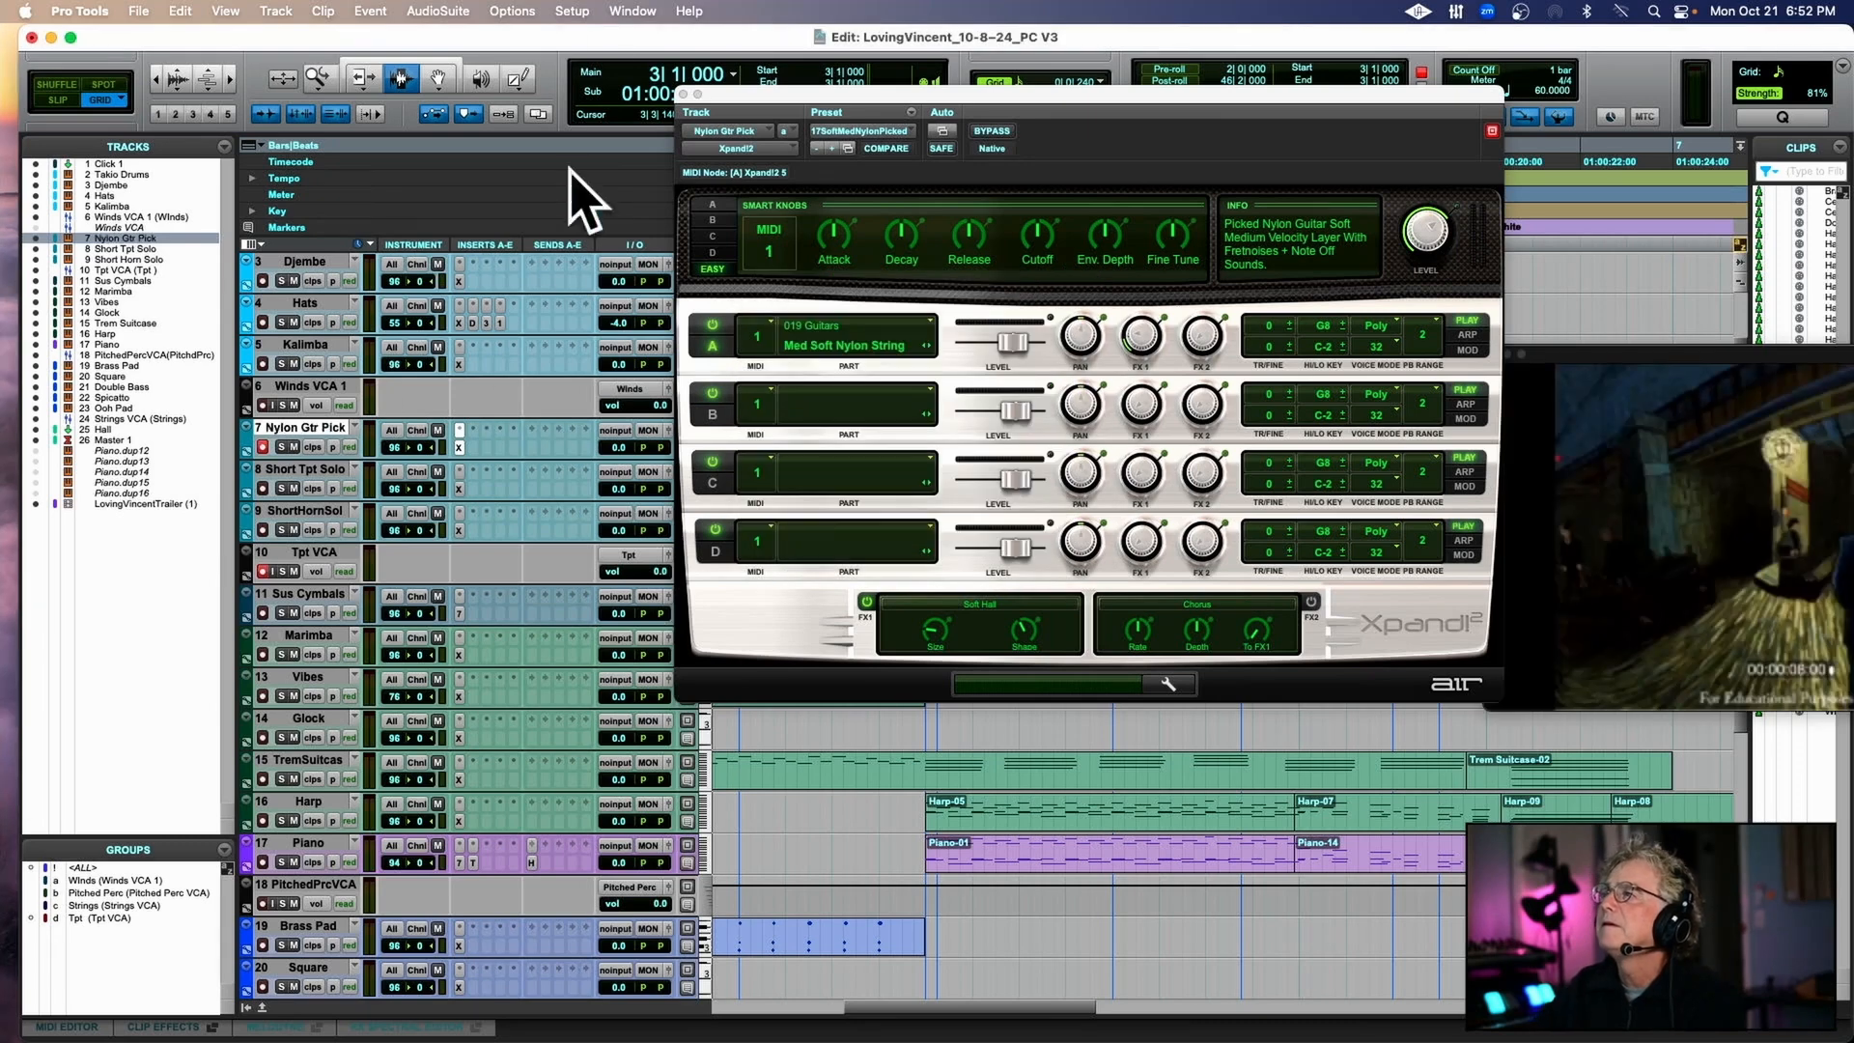
pyautogui.moveTo(752, 94); pyautogui.dragTo(1038, 850)
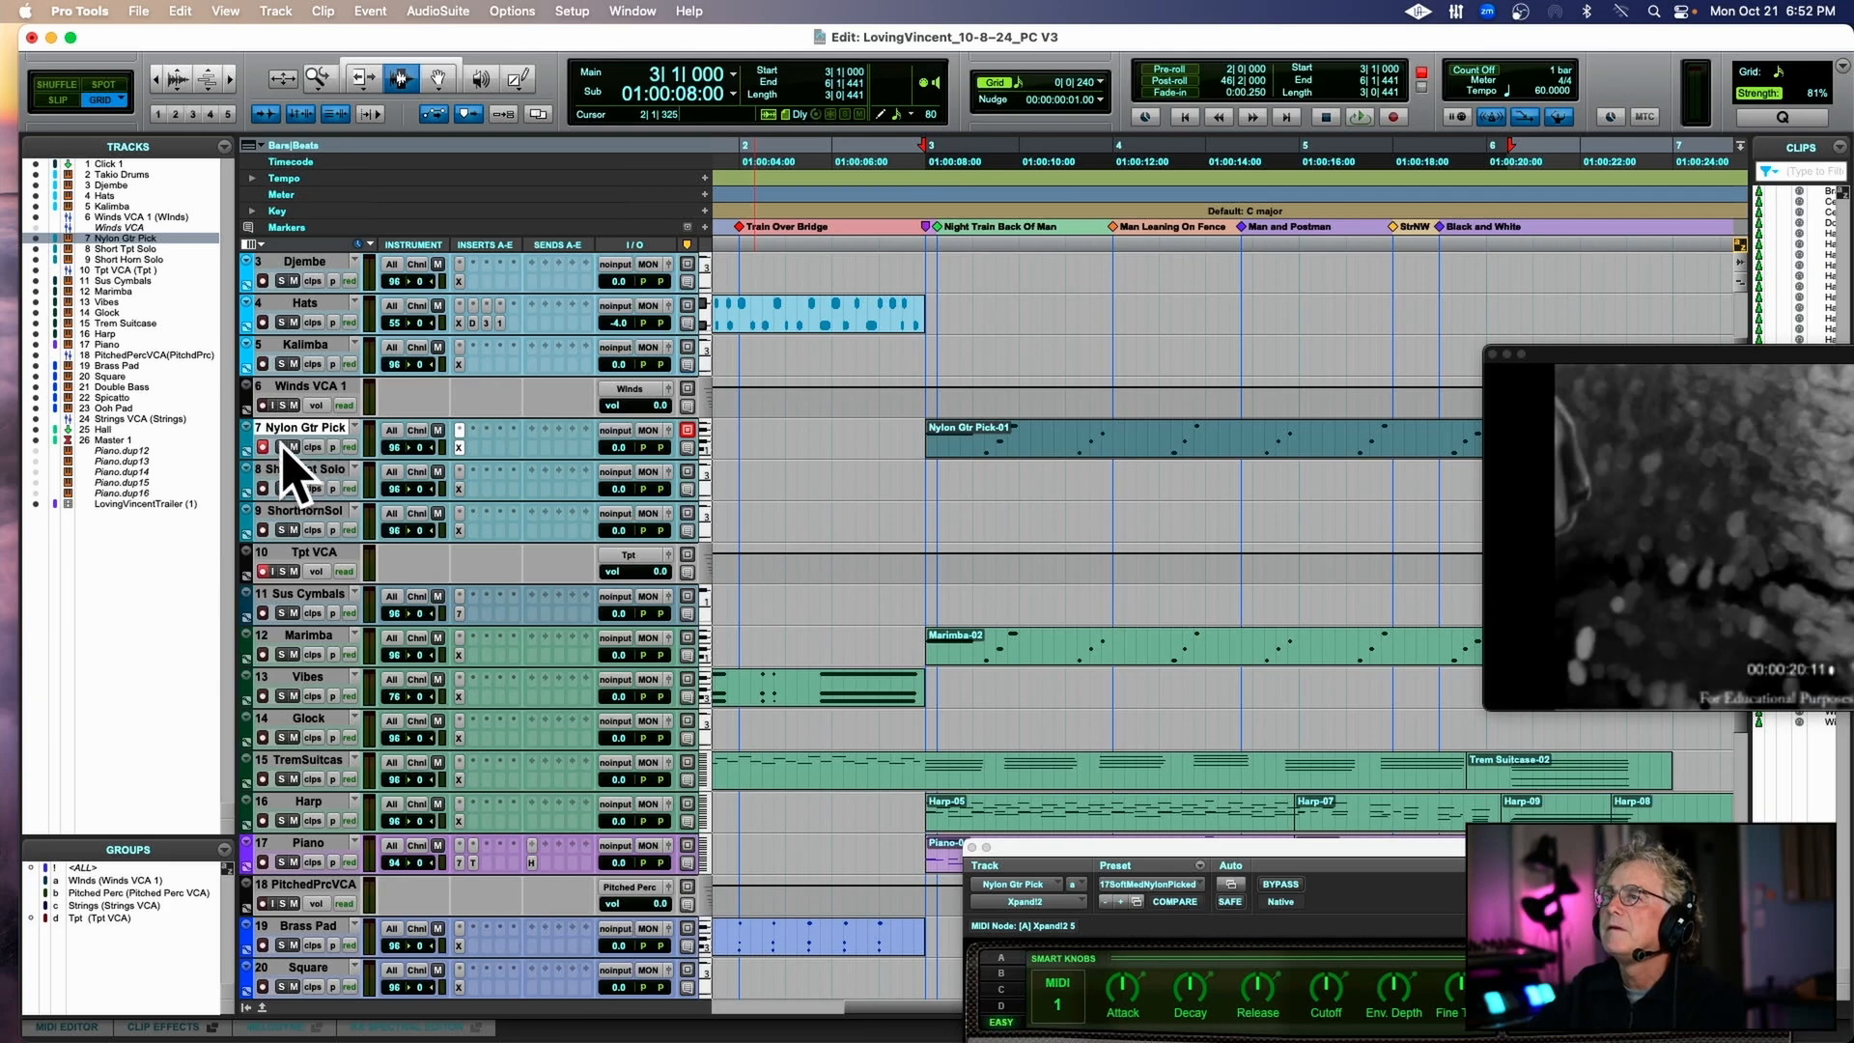
# Audition the Nylon Gtr Pick part in solo from 3|1|000 and bring its Xpand!2 window back into view.
pyautogui.press('space')
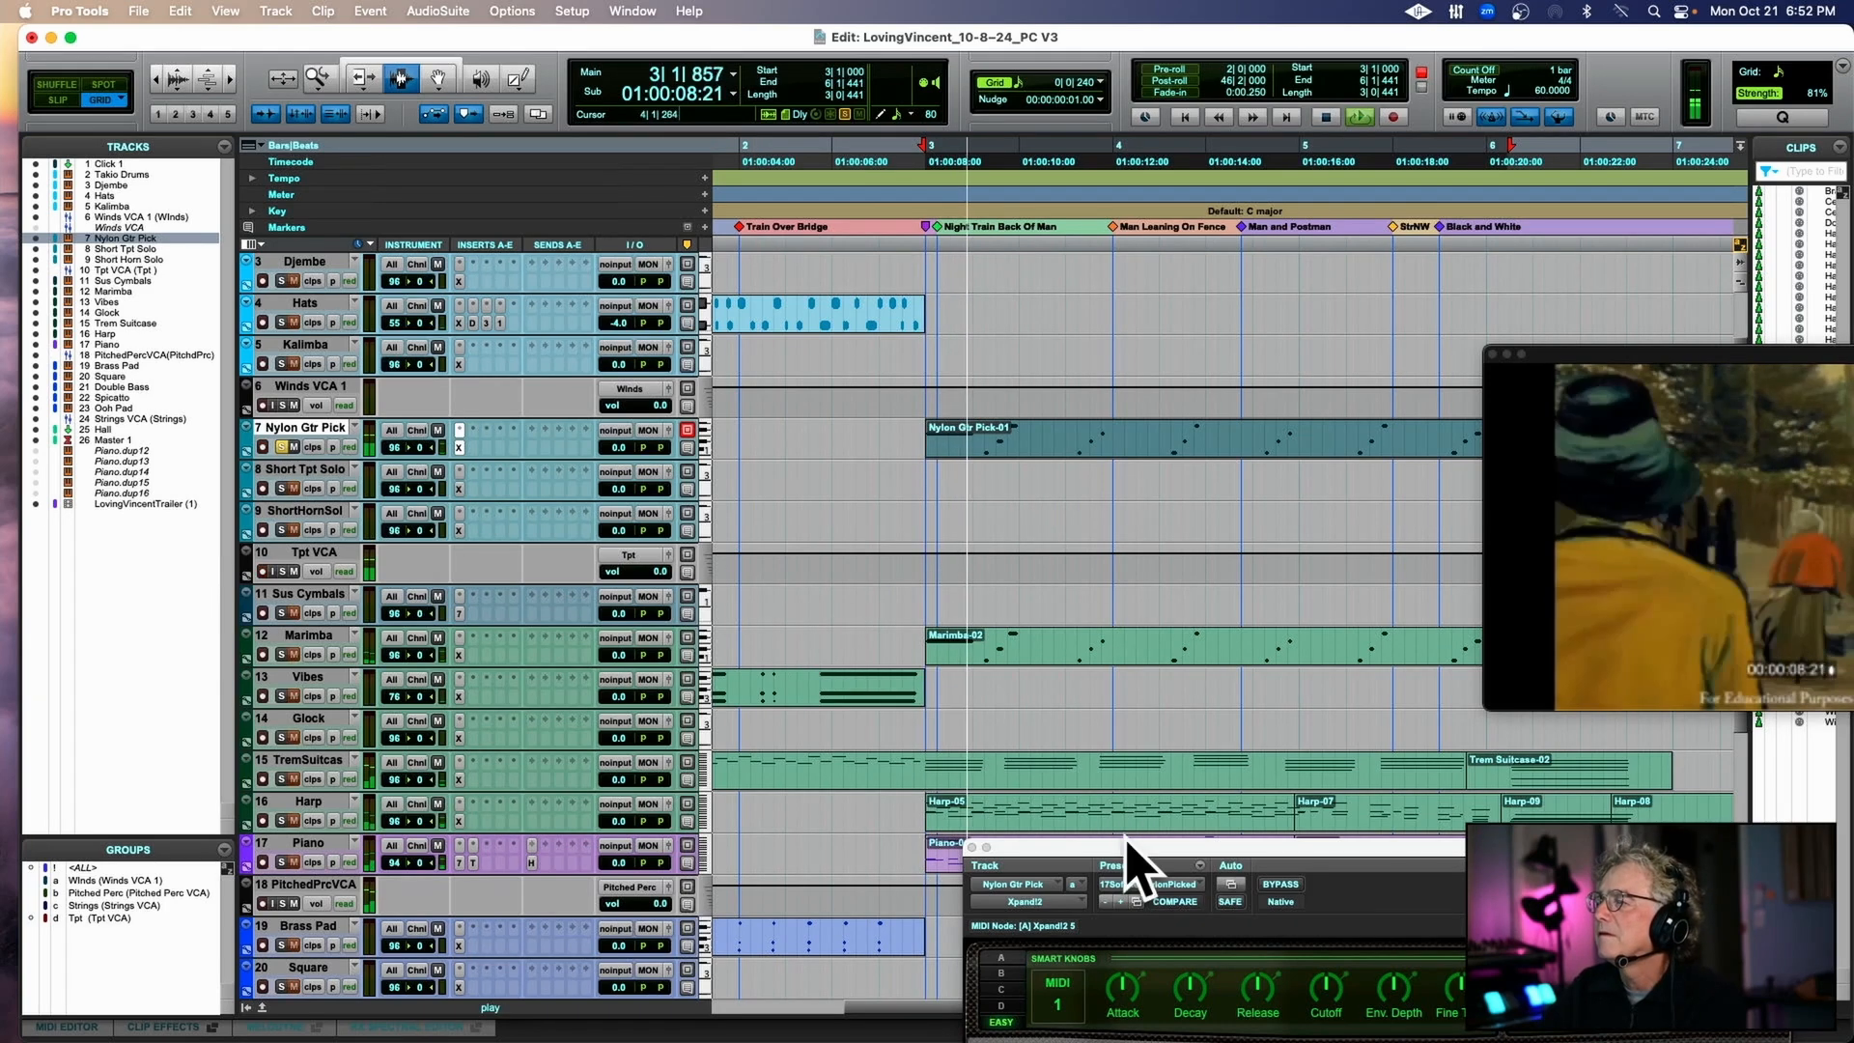
pyautogui.moveTo(1126, 847); pyautogui.dragTo(654, 572)
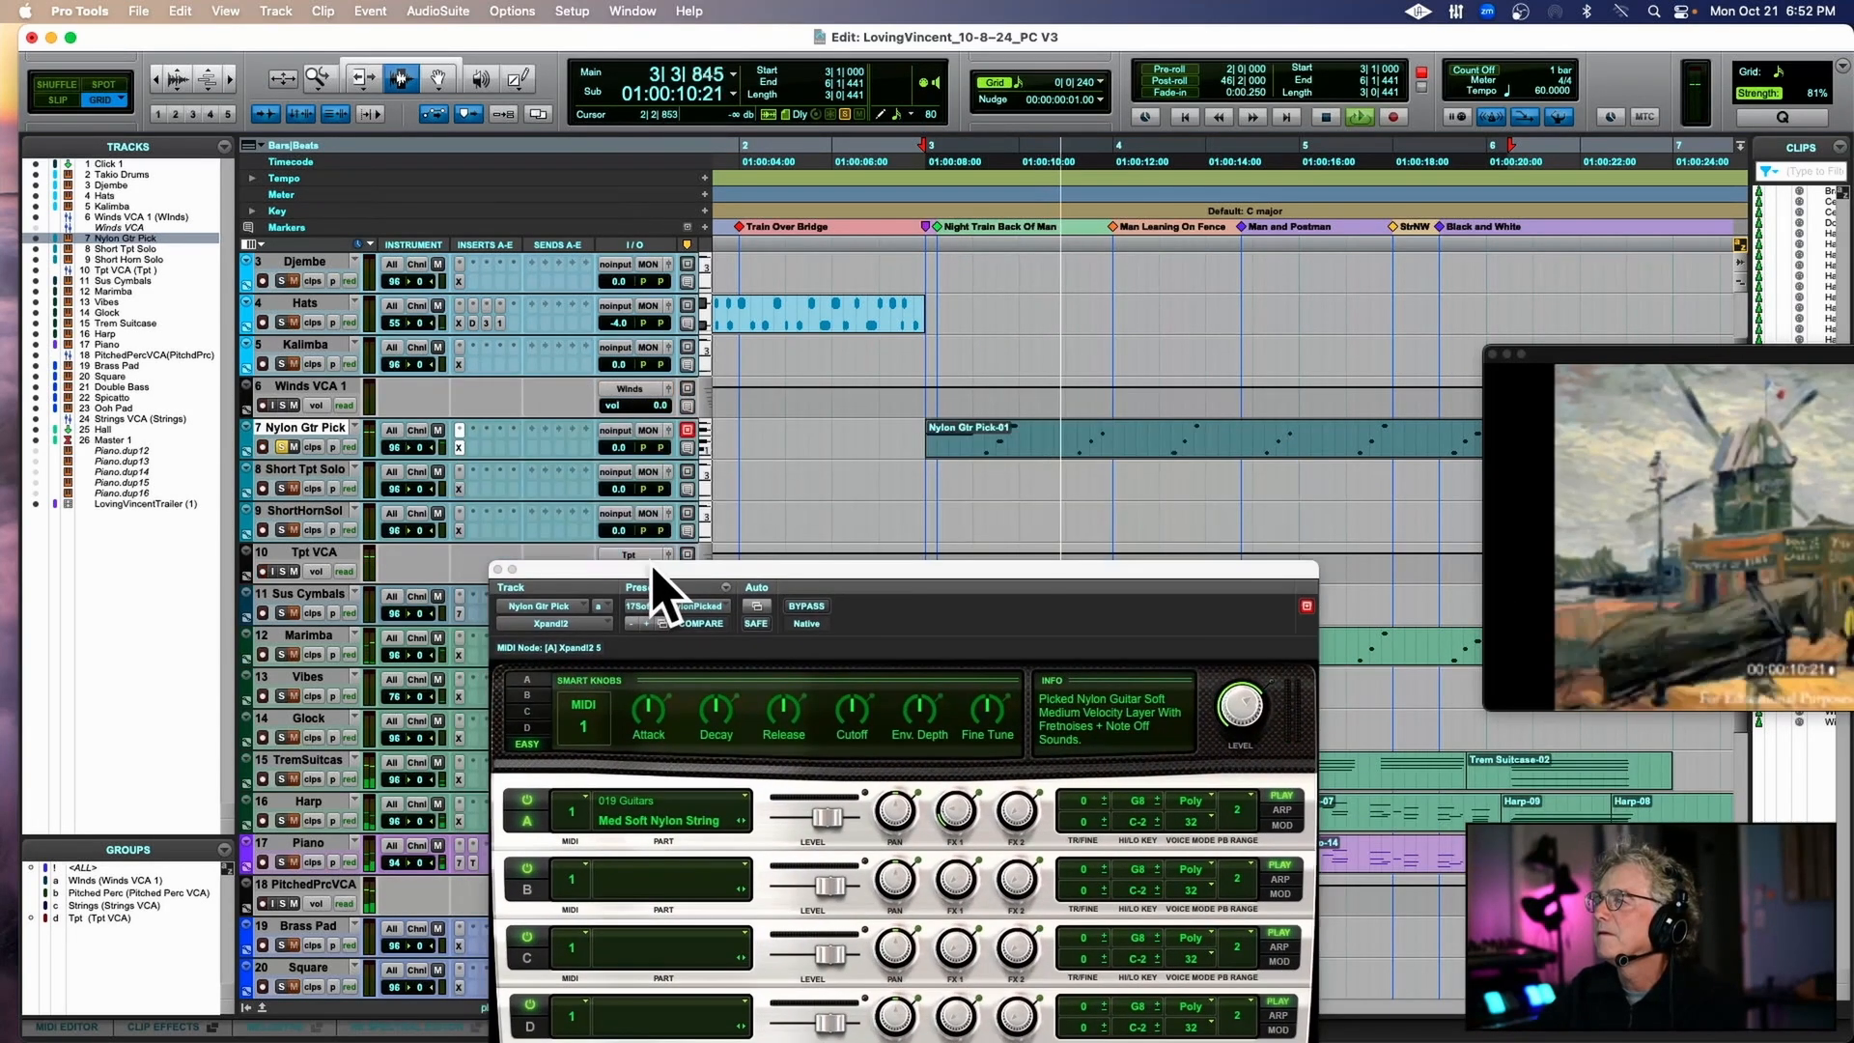
pyautogui.click(438, 80)
pyautogui.press('space')
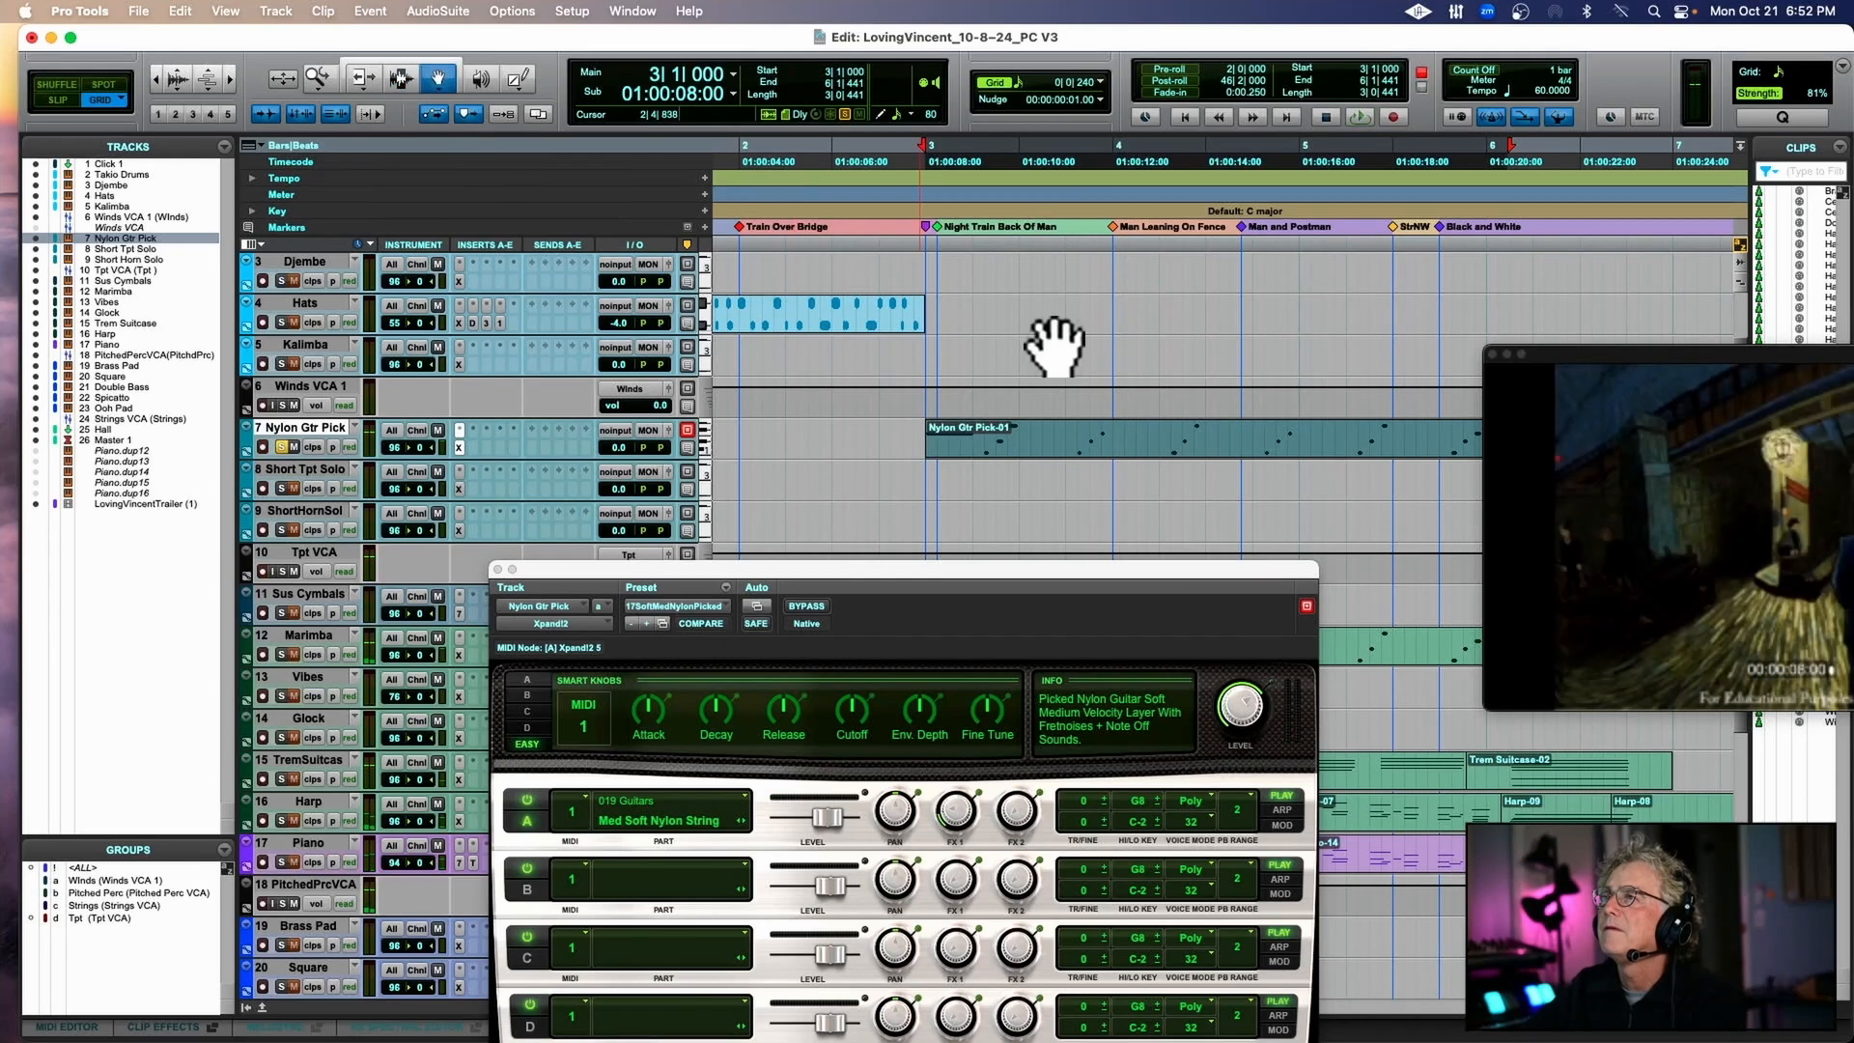
# Open the Nylon Gtr Pick clip in the MIDI Editor, close Xpand!2 and lengthen the short G1 and F1 notes to about a beat or more.
pyautogui.doubleClick(1082, 461)
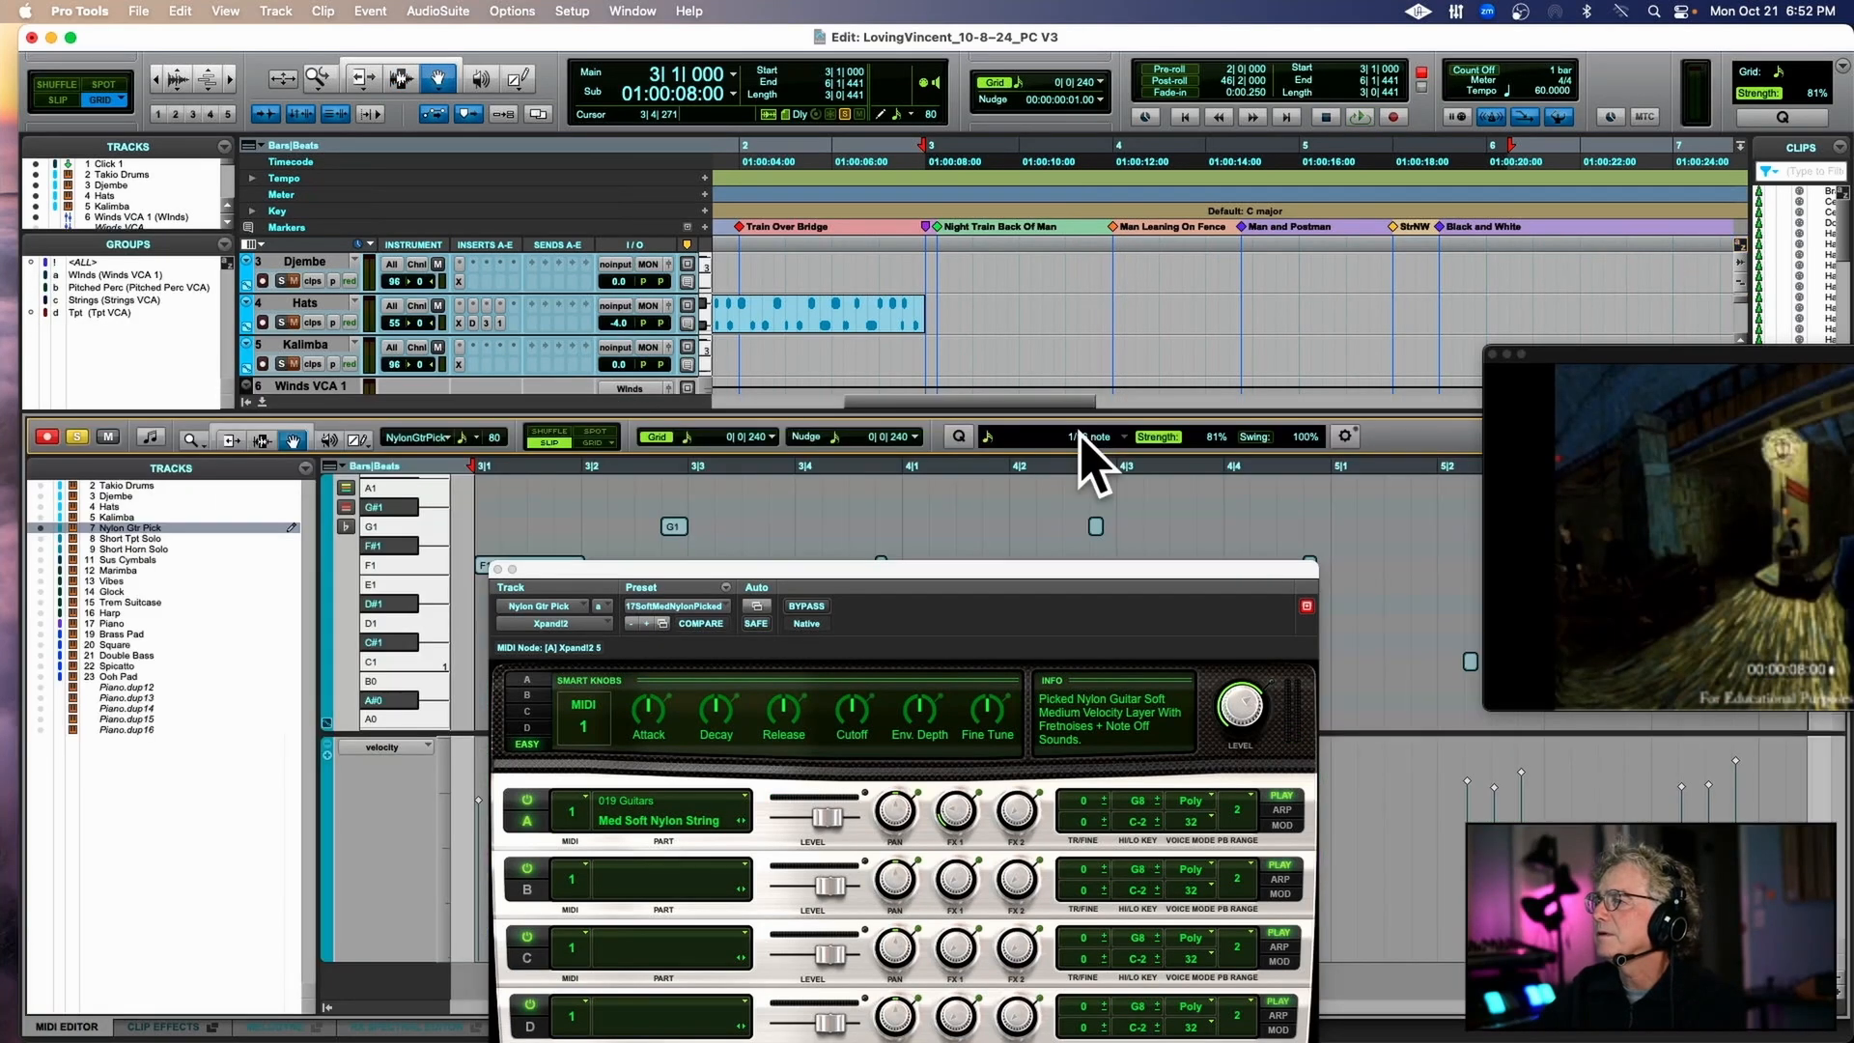
pyautogui.click(498, 569)
pyautogui.moveTo(634, 505); pyautogui.dragTo(1374, 554)
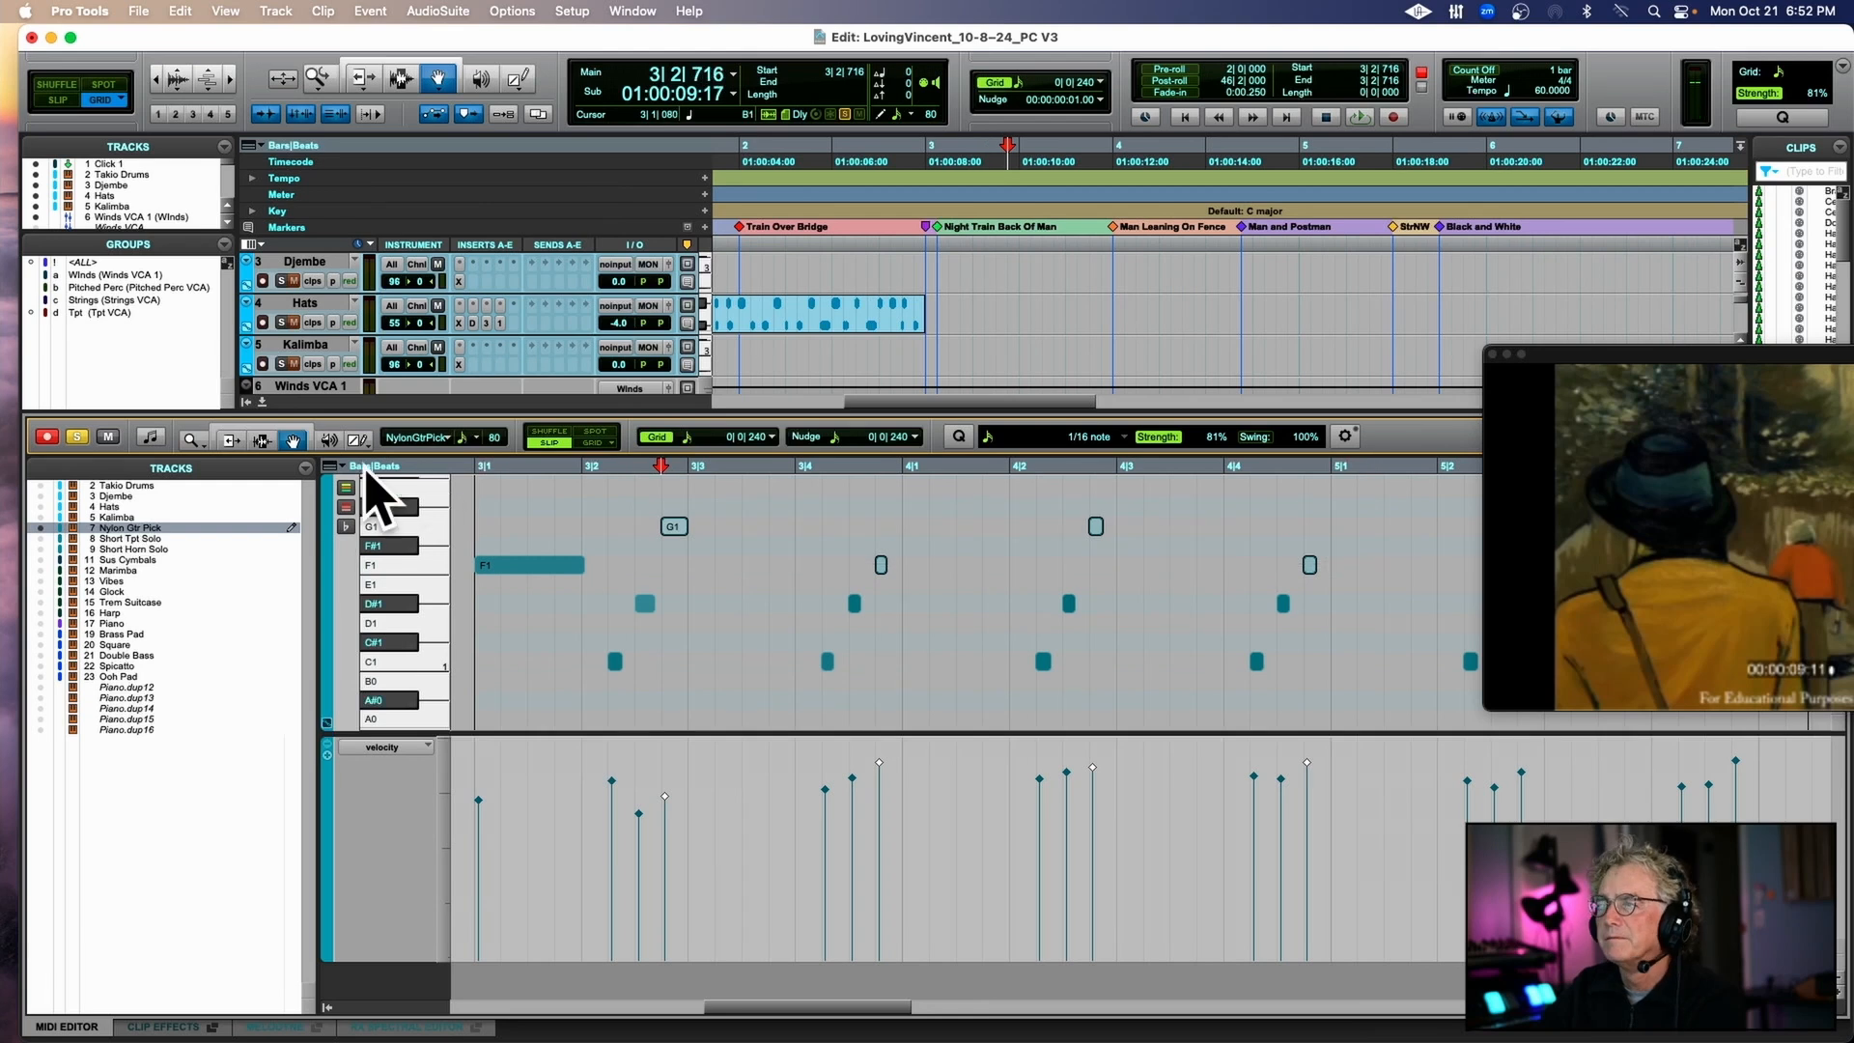
pyautogui.moveTo(681, 528); pyautogui.dragTo(798, 527)
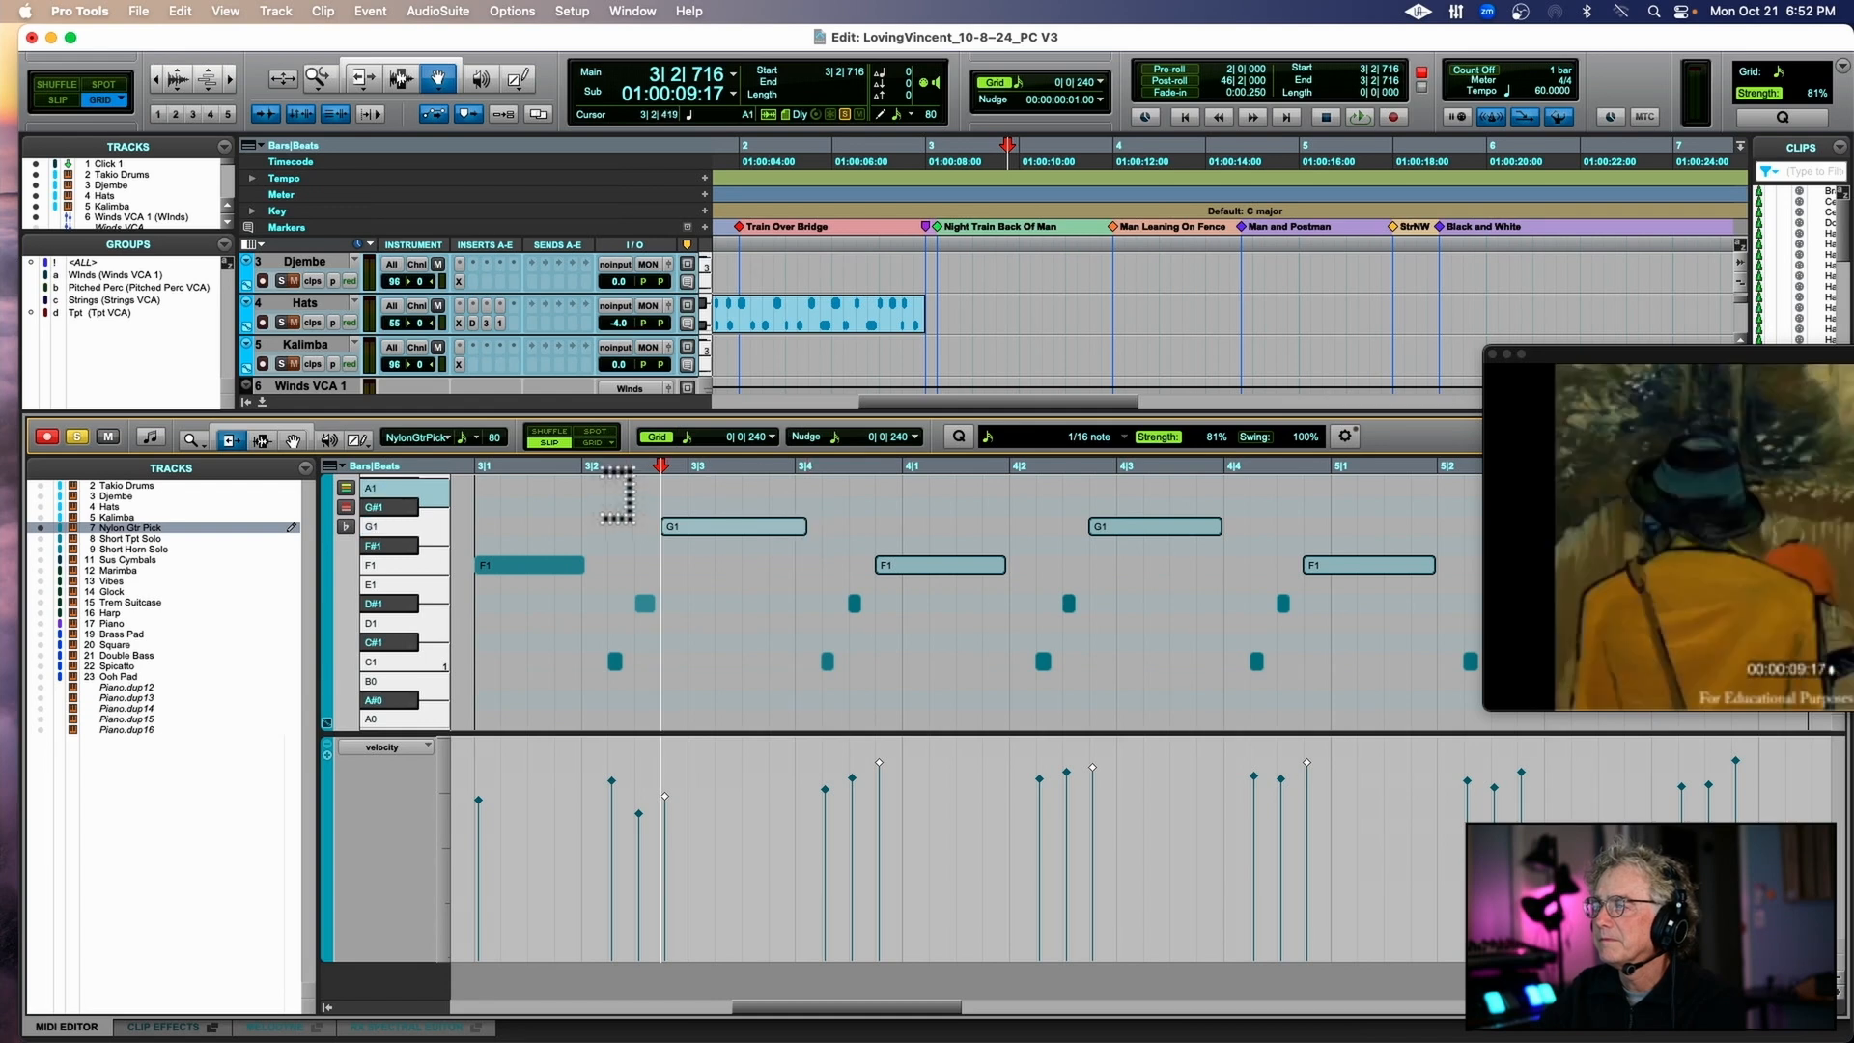
# Play the lengthened G1 and F1 guitar notes from 3|2|055 and stop playback.
pyautogui.click(588, 481)
pyautogui.press('space')
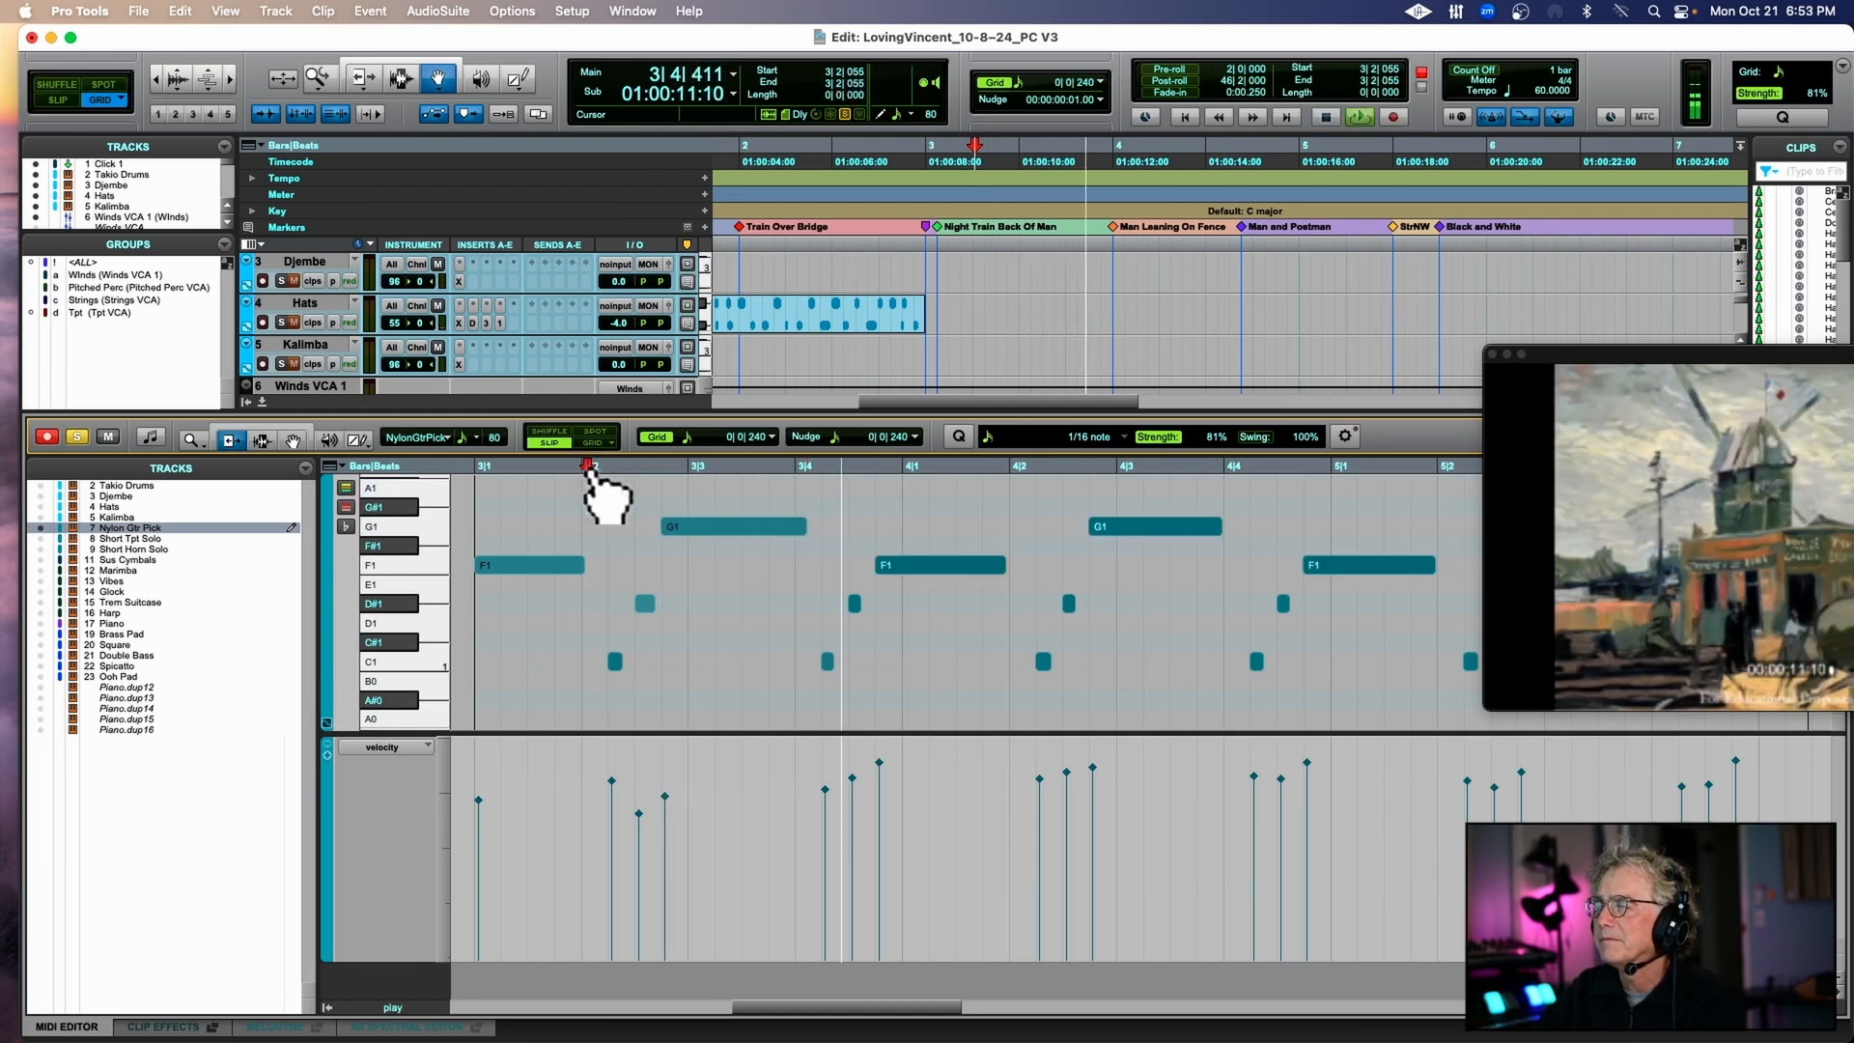
pyautogui.click(293, 440)
pyautogui.press('space')
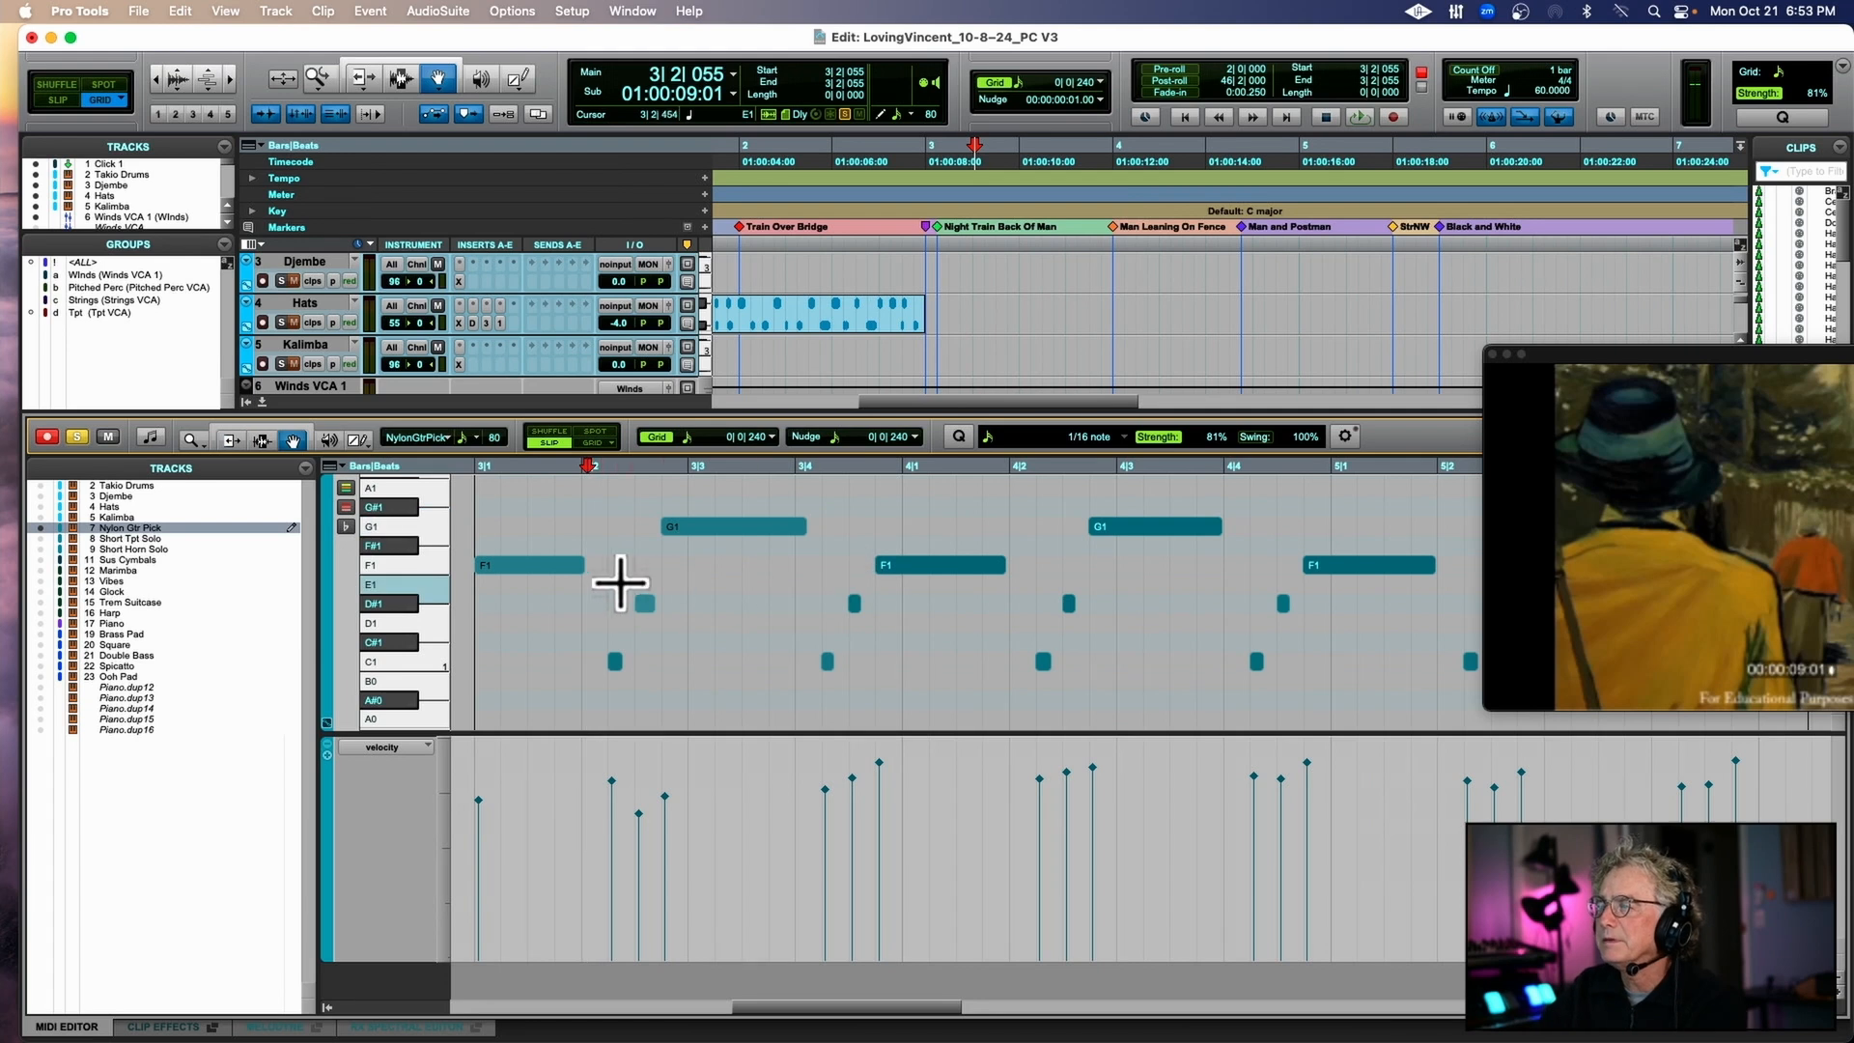
# Select the short C1 and D#1 notes from beat 3|2 through bar 4 and lengthen them slightly.
pyautogui.moveTo(615, 585); pyautogui.dragTo(1281, 701)
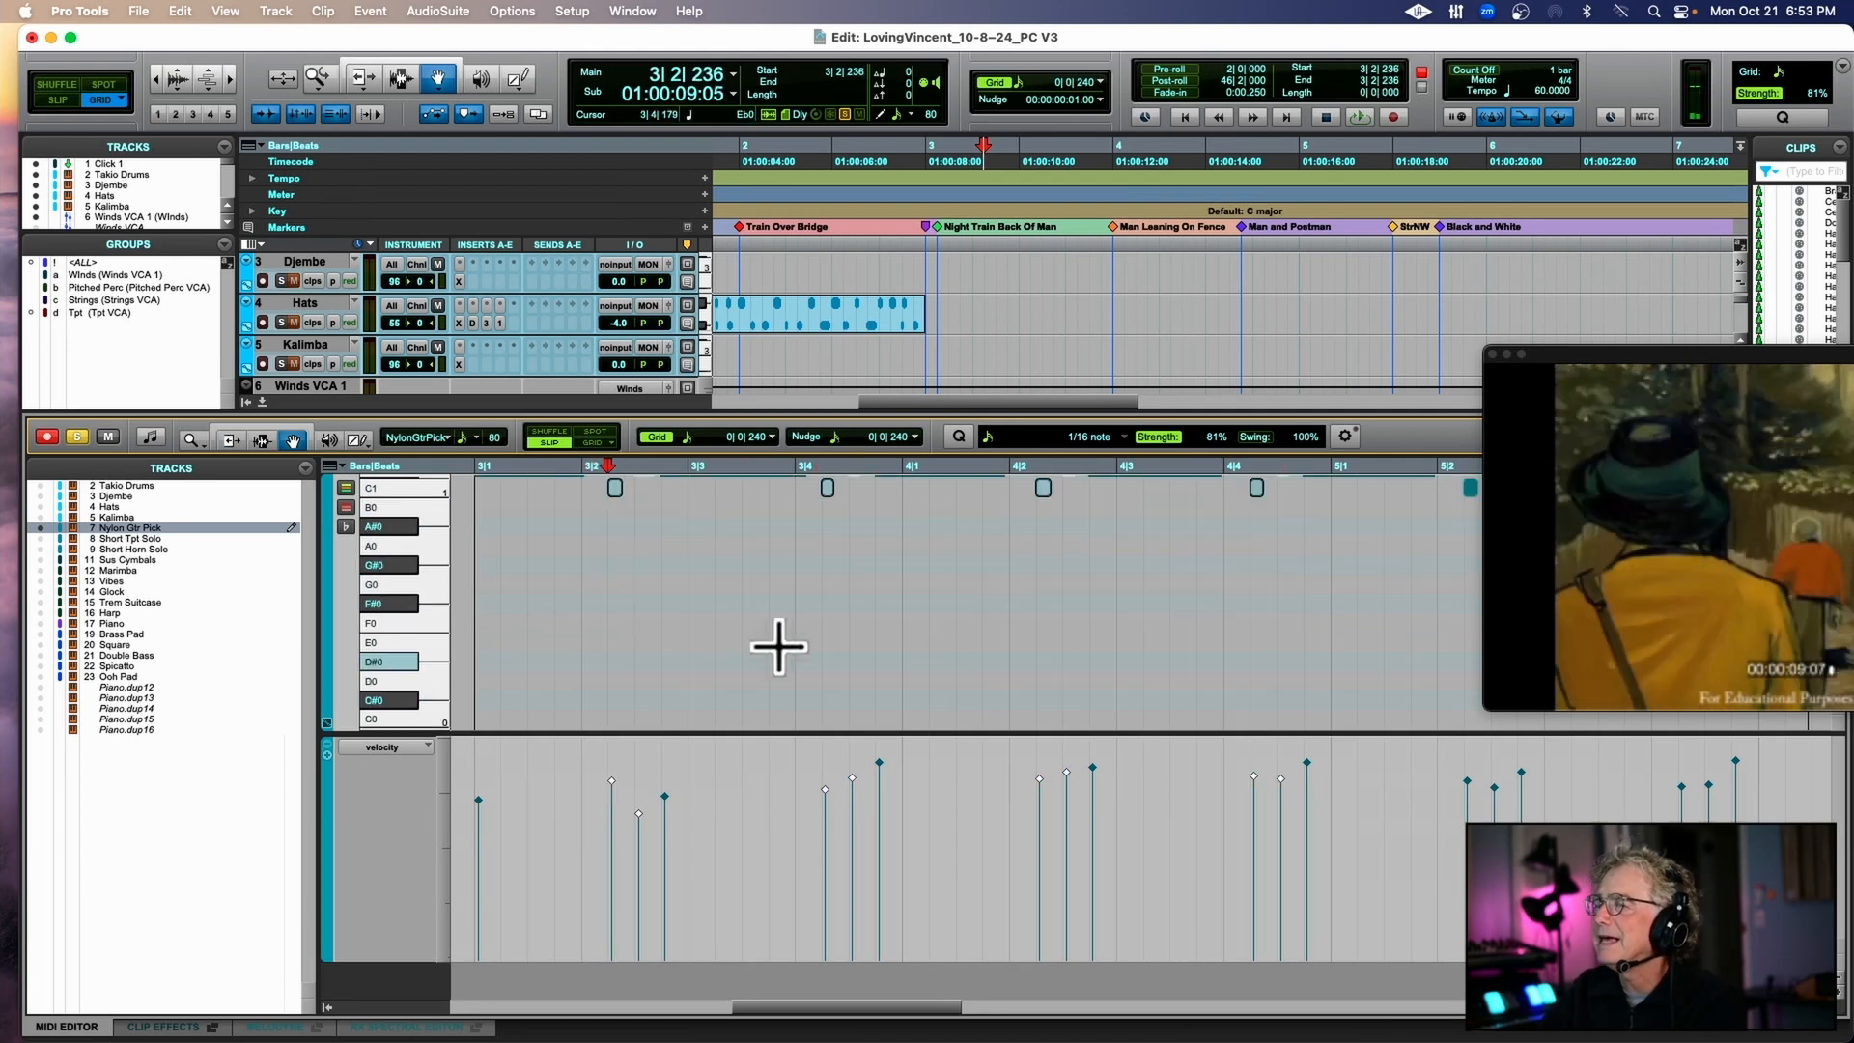
pyautogui.scroll(2, 679, 609)
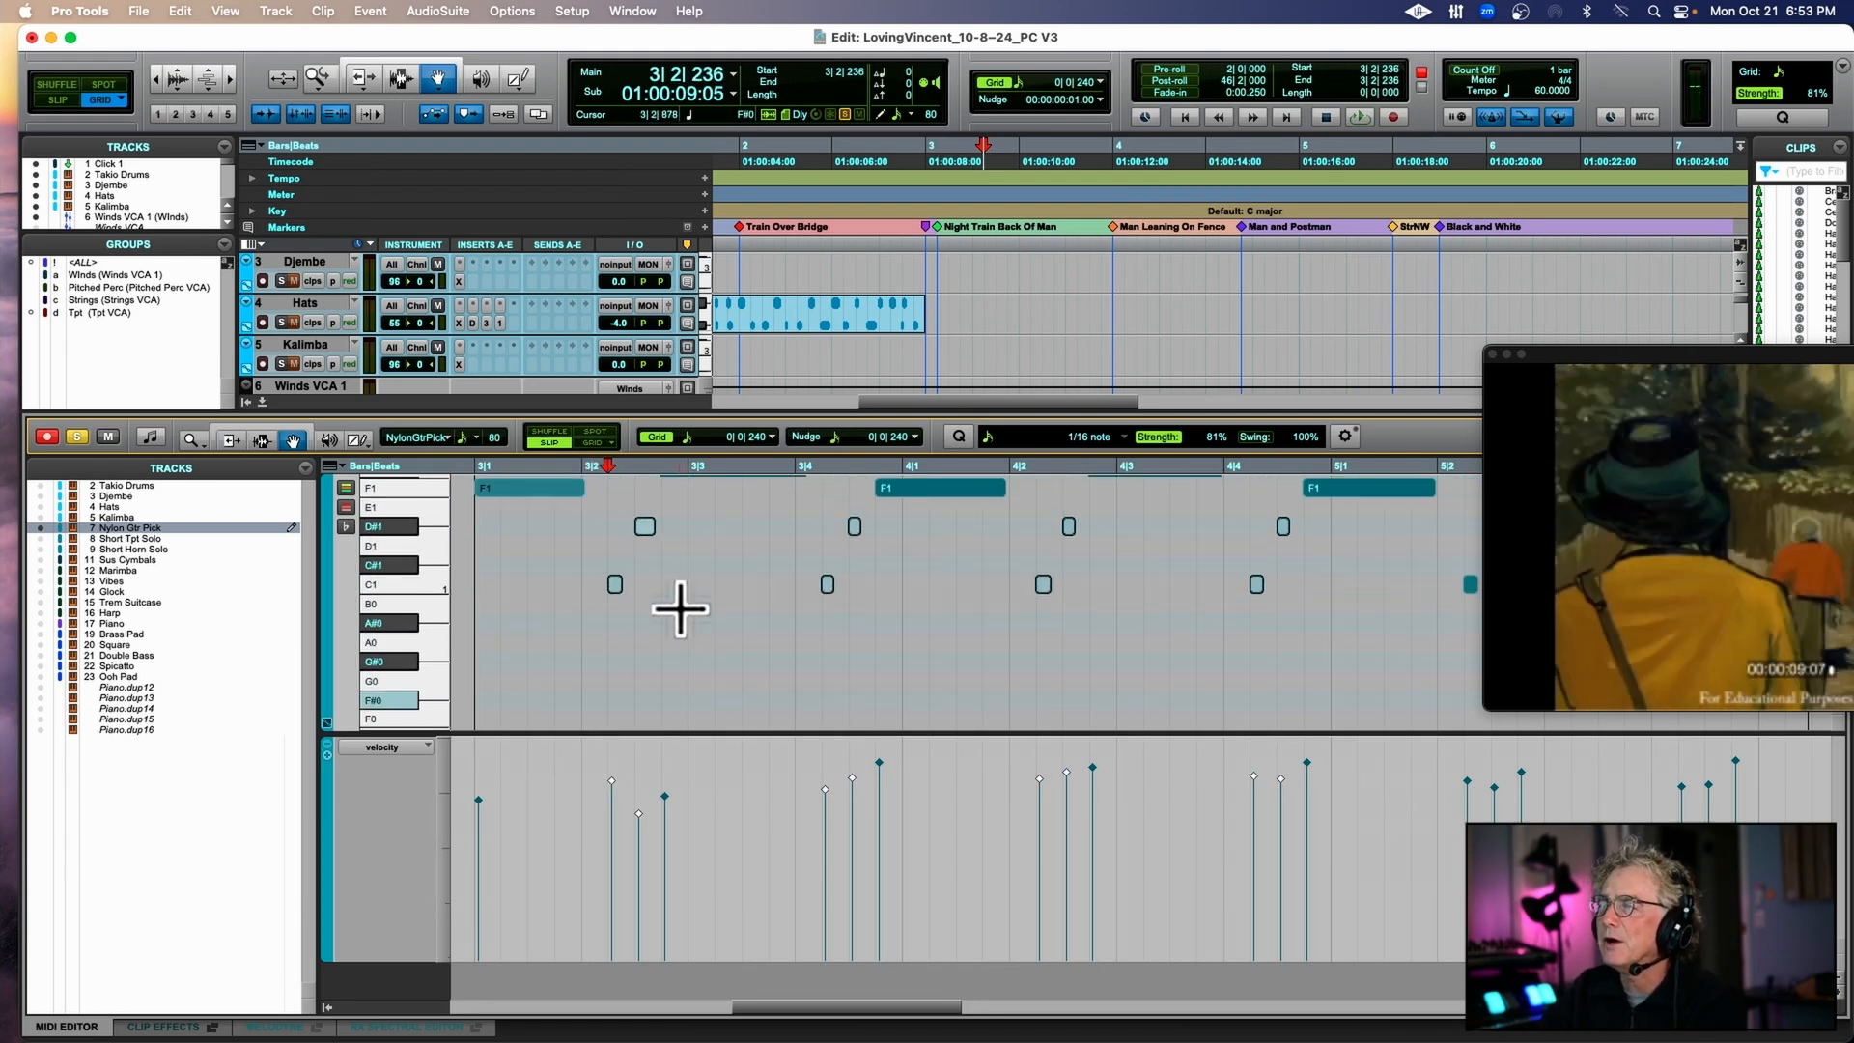
pyautogui.click(233, 441)
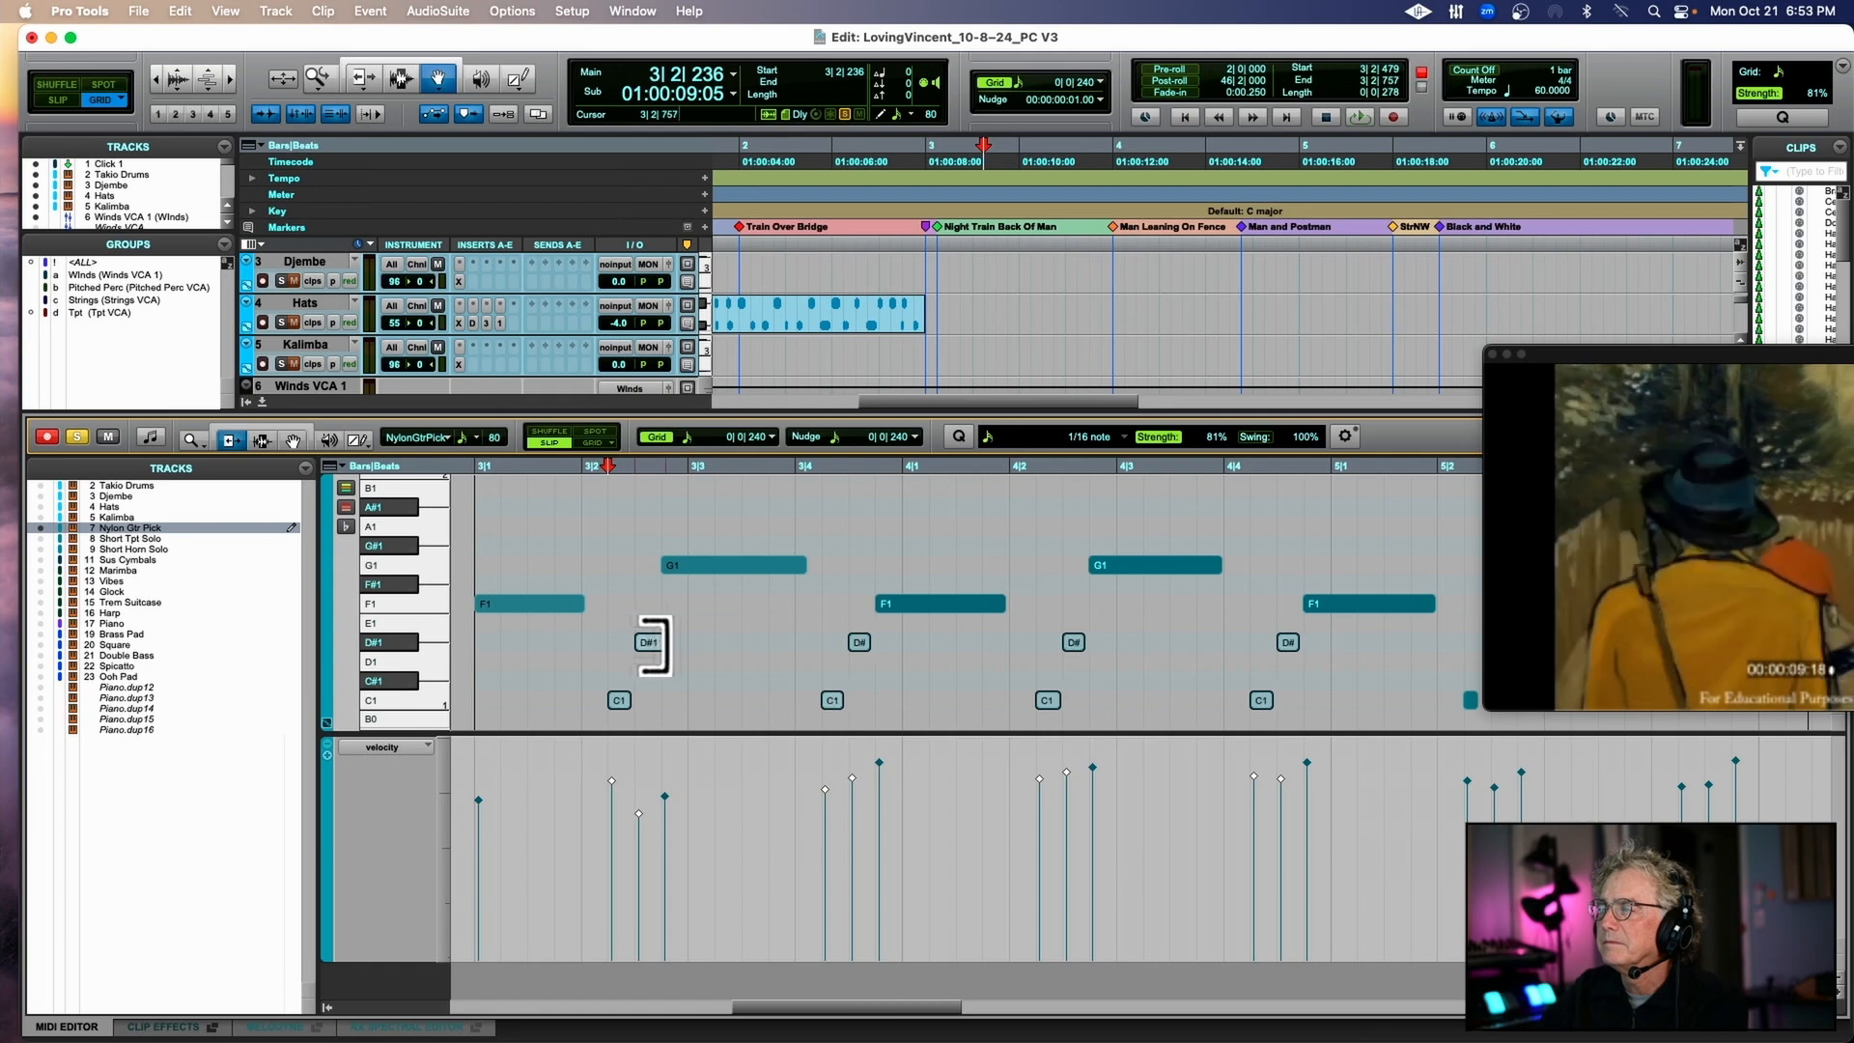
pyautogui.moveTo(666, 645); pyautogui.dragTo(666, 645)
# Play the edited guitar part from 3|2|064 and close the MIDI Editor to show all the tracks.
pyautogui.click(587, 467)
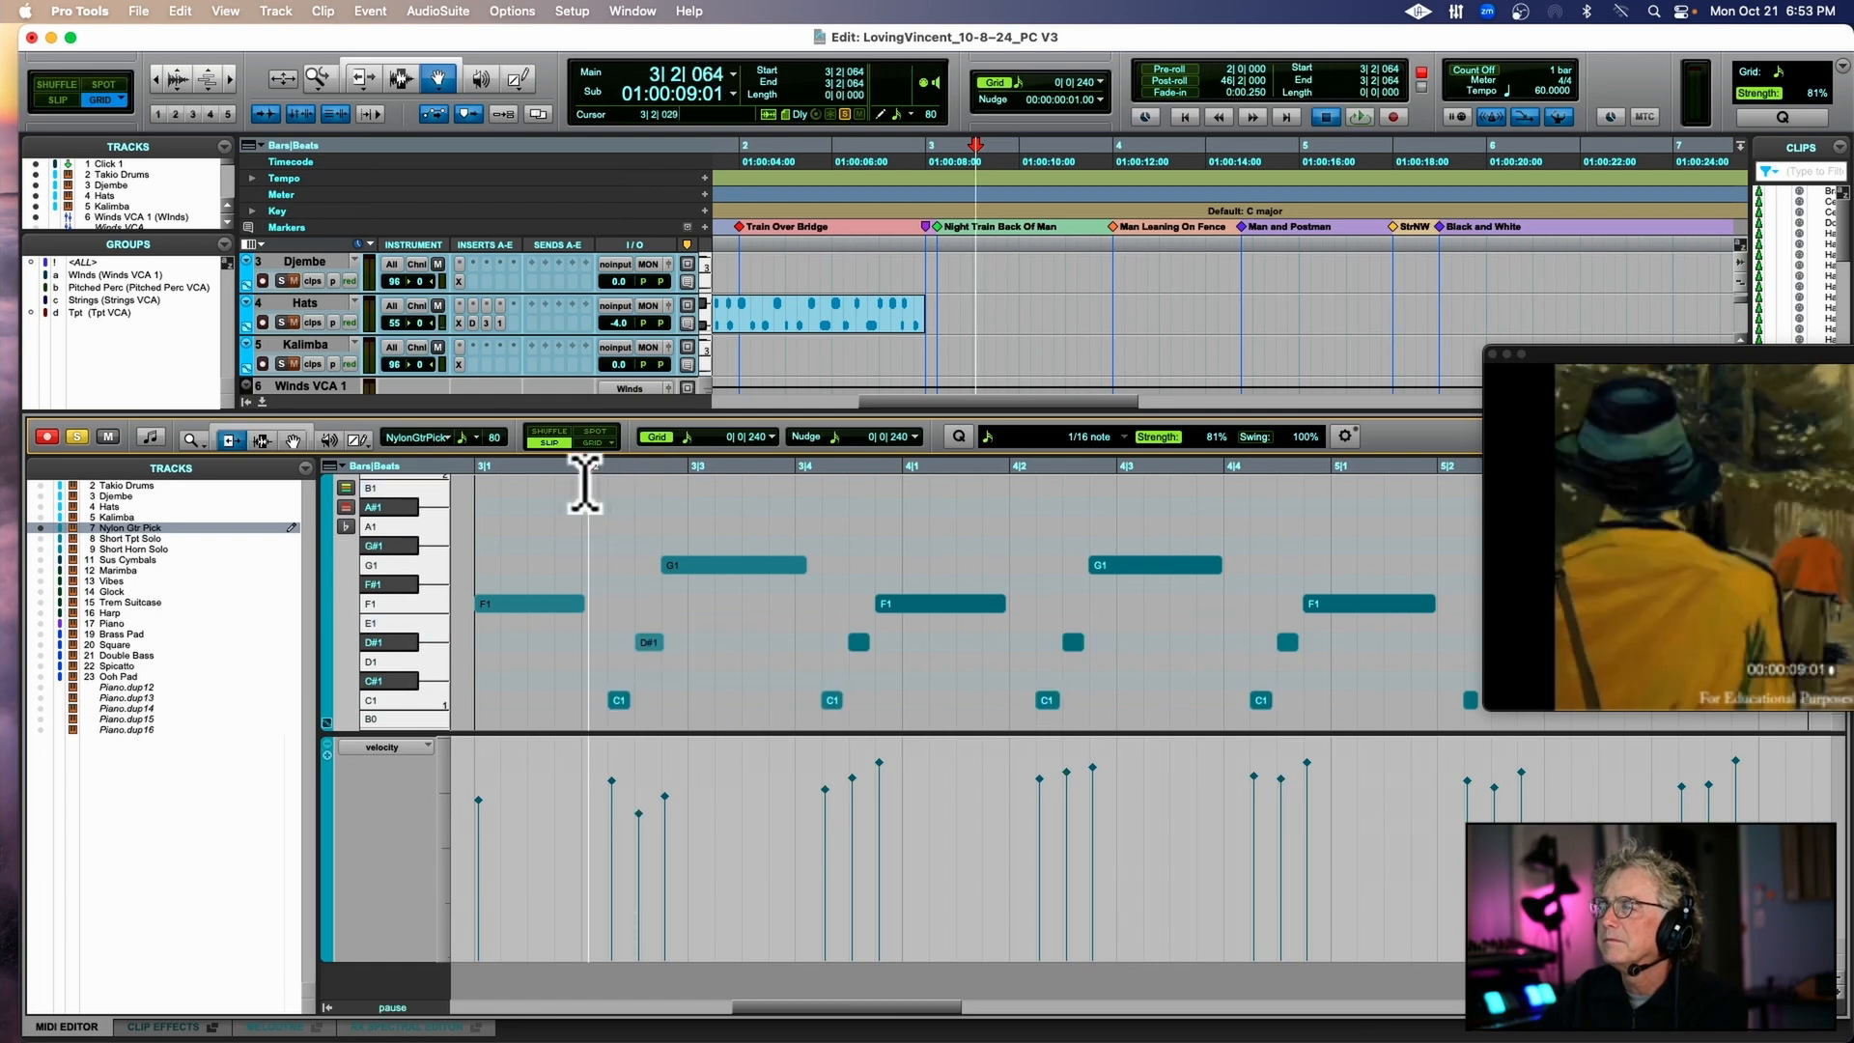
pyautogui.press('space')
pyautogui.hotkey('ctrl', '=')
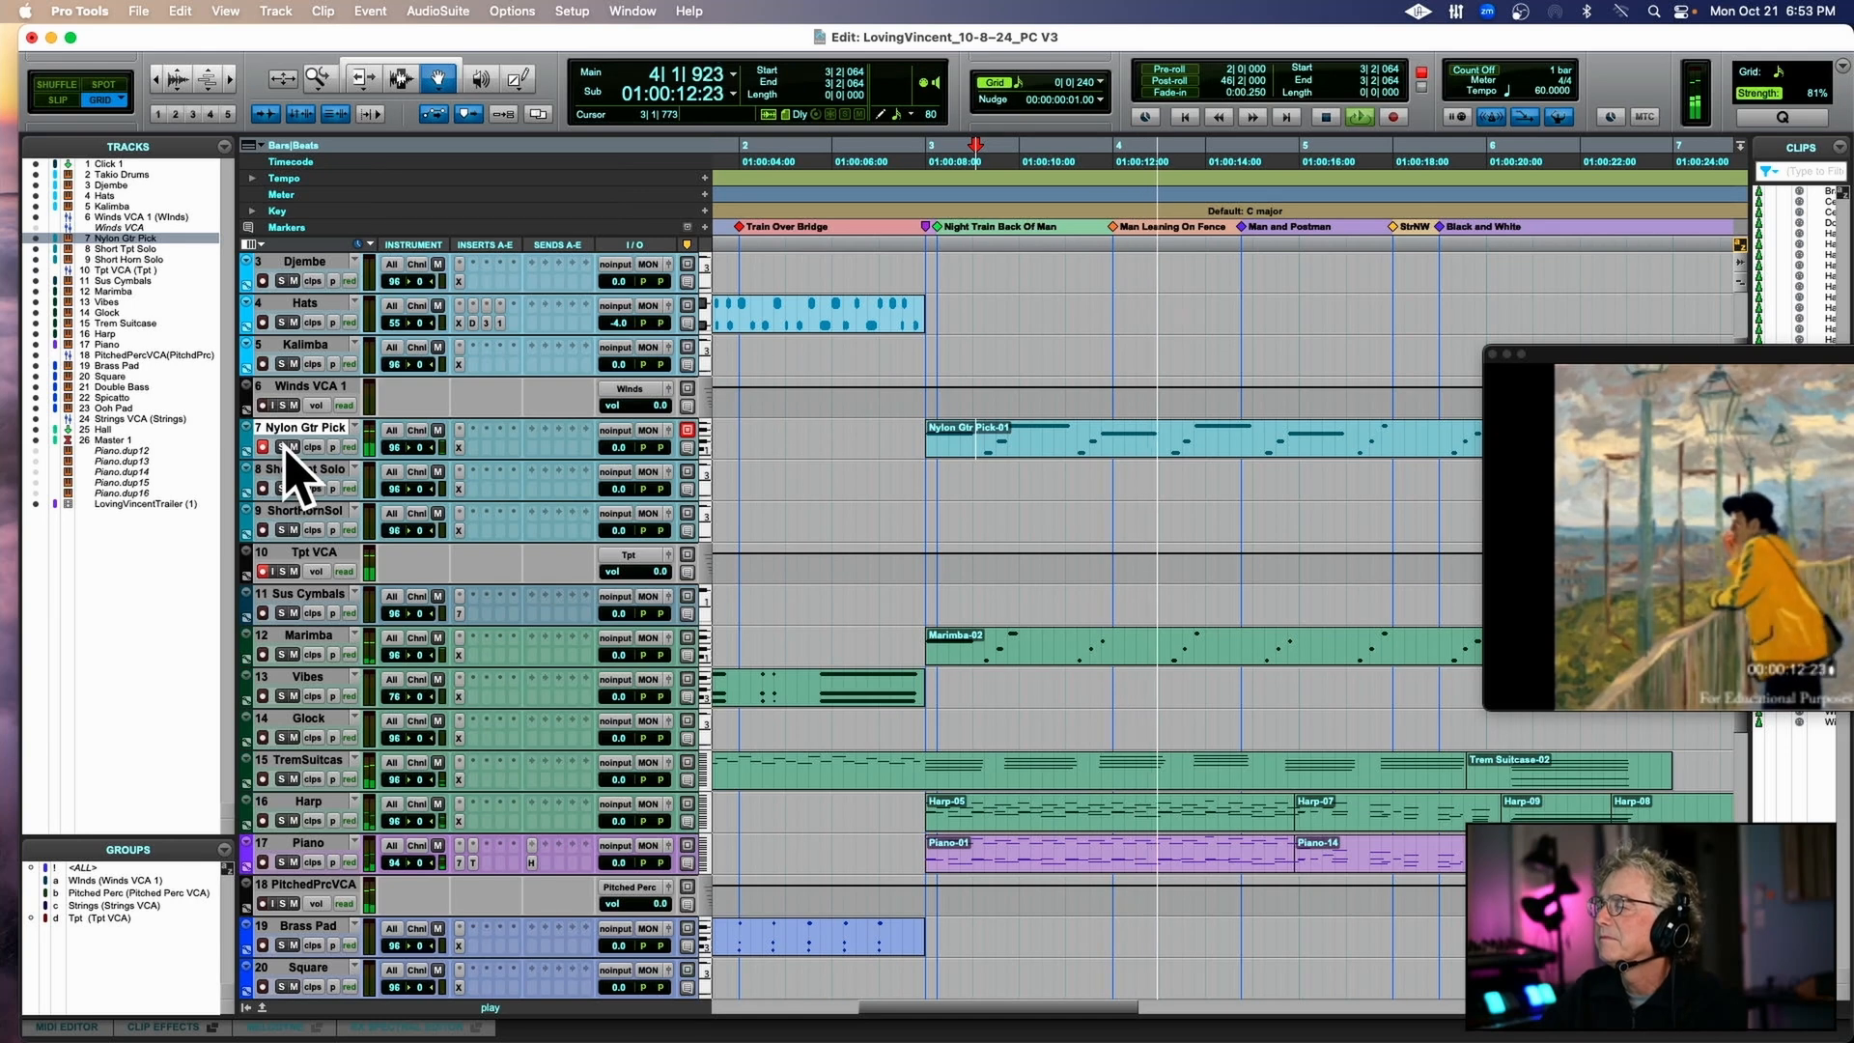
pyautogui.click(795, 225)
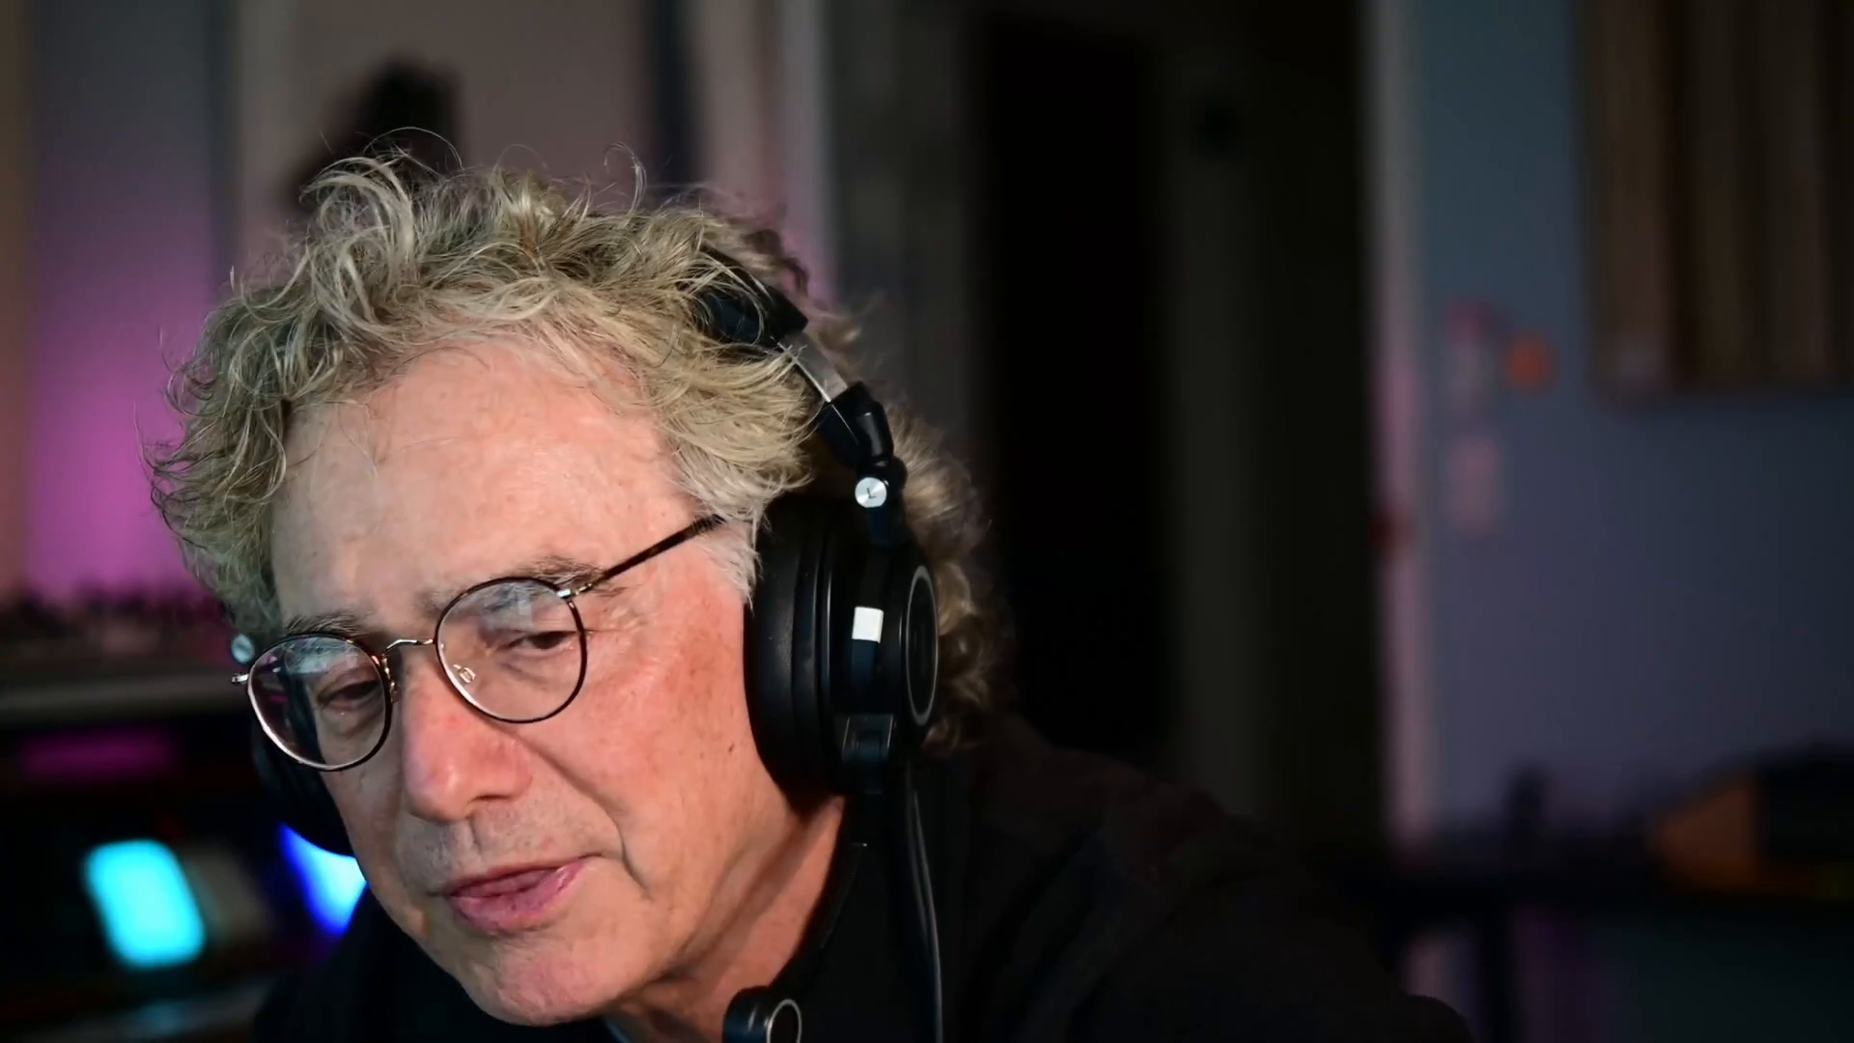